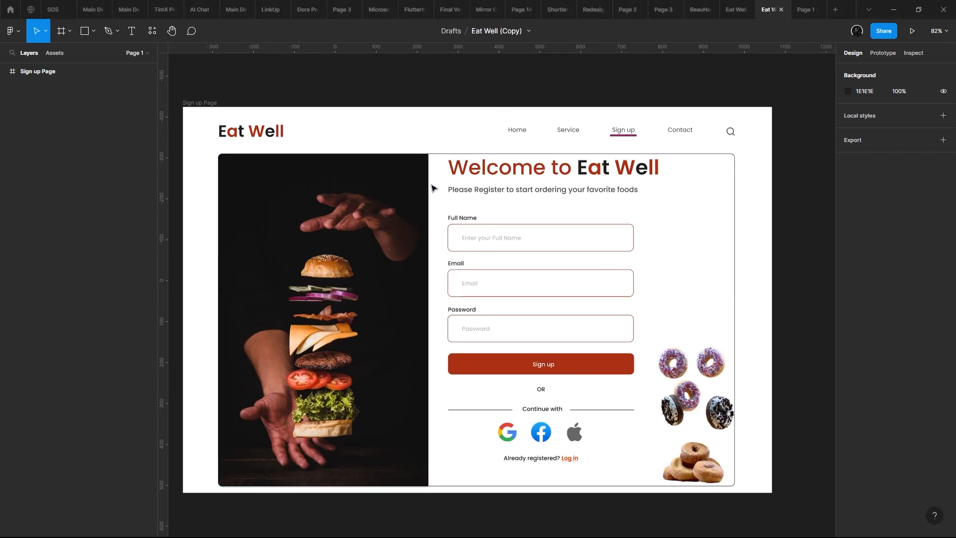
# - Examine the finished Sign up Page design, including its burger image, form fields, social logins and donut pictures
pyautogui.hscroll(-1, 356, 155)
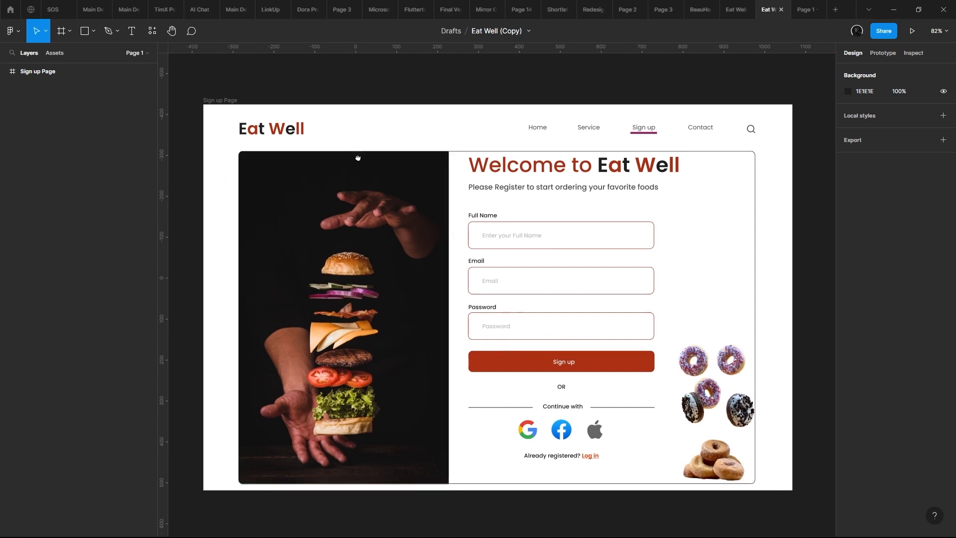
pyautogui.scroll(1, 357, 156)
pyautogui.scroll(-3, 408, 121)
pyautogui.scroll(2, 454, 181)
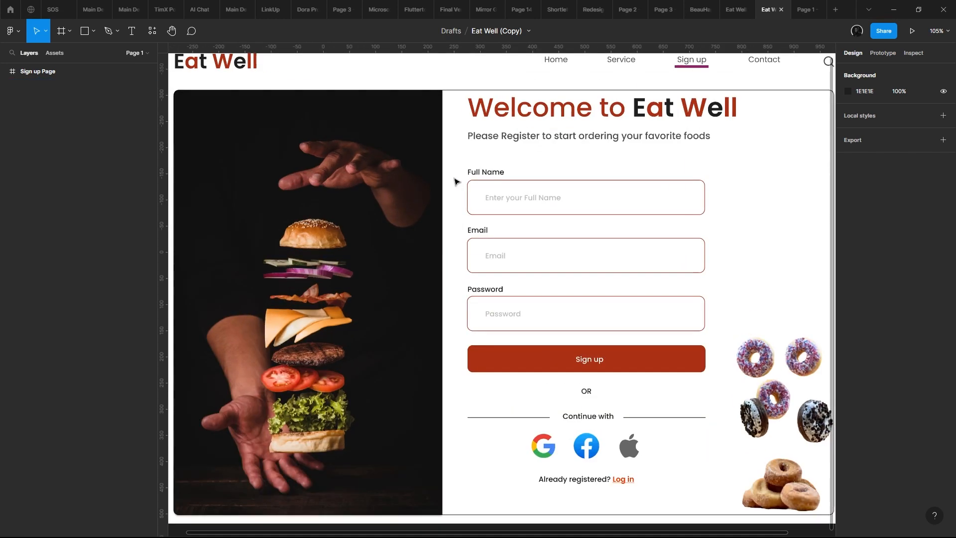
pyautogui.moveTo(455, 181); pyautogui.dragTo(446, 187)
pyautogui.scroll(-5, 440, 235)
pyautogui.scroll(3, 437, 237)
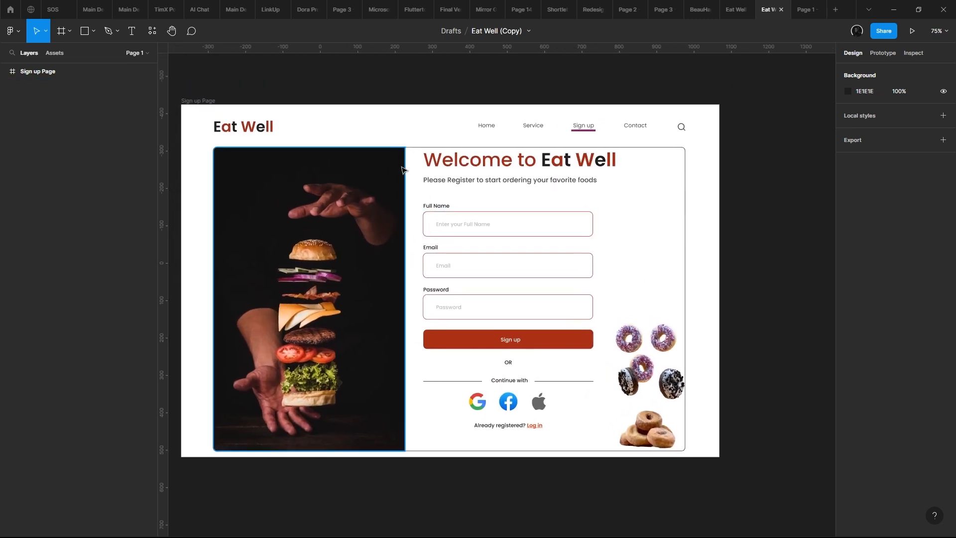
pyautogui.scroll(1, 403, 169)
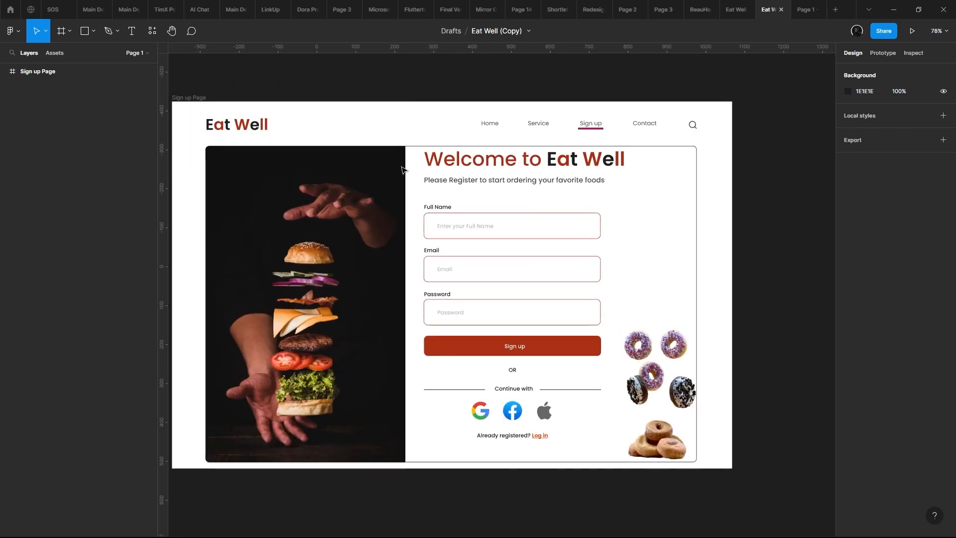
pyautogui.moveTo(402, 166); pyautogui.dragTo(400, 167)
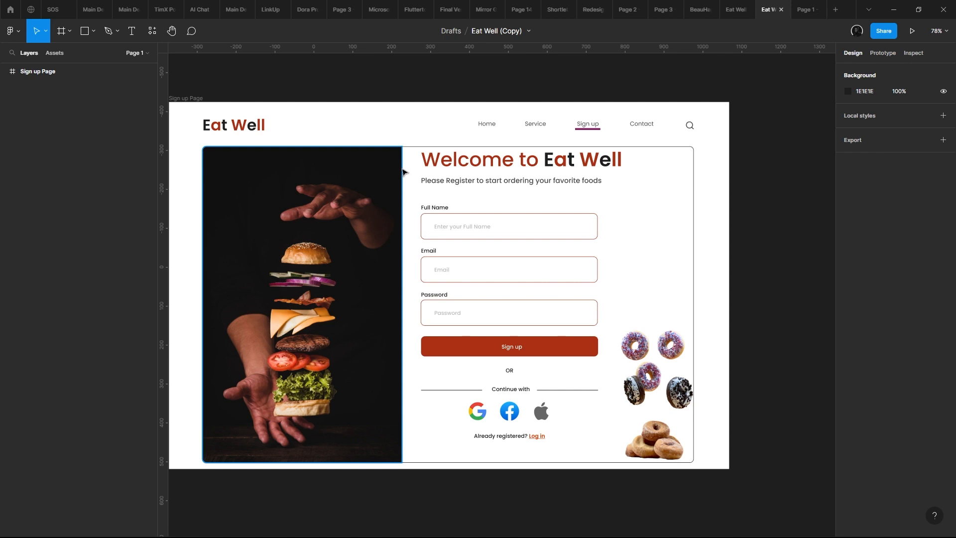
pyautogui.scroll(1, 406, 173)
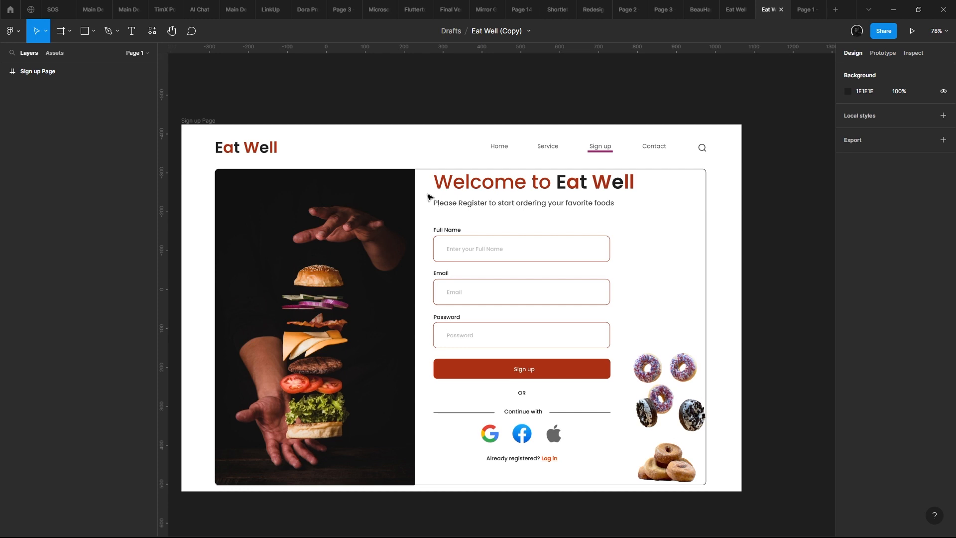
pyautogui.scroll(-3, 428, 193)
pyautogui.scroll(2, 335, 188)
pyautogui.scroll(-1, 243, 135)
# - Add a 1440×1024 Desktop frame beside the Sign up Page
pyautogui.press('f')
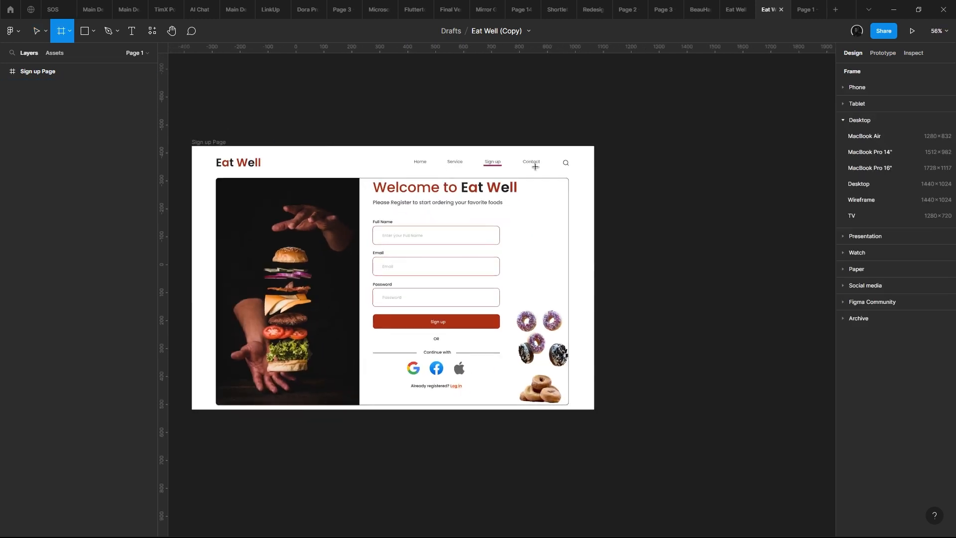
pyautogui.click(862, 189)
pyautogui.moveTo(603, 207)
pyautogui.mouseDown()
pyautogui.moveTo(648, 201)
pyautogui.moveTo(596, 192)
pyautogui.mouseUp()
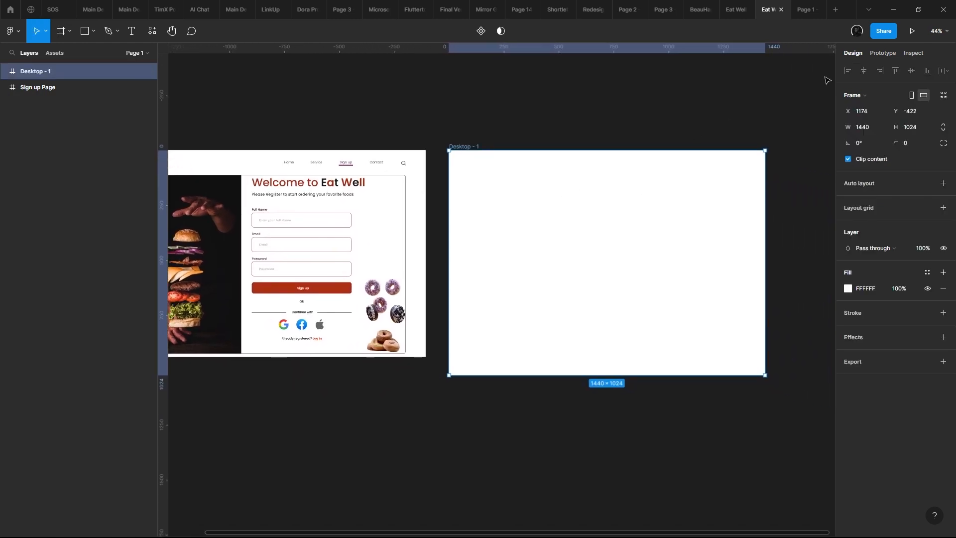
# - Check the available prototype devices and view the sign-up page in the open prototype preview
pyautogui.click(883, 53)
pyautogui.click(879, 173)
pyautogui.click(872, 92)
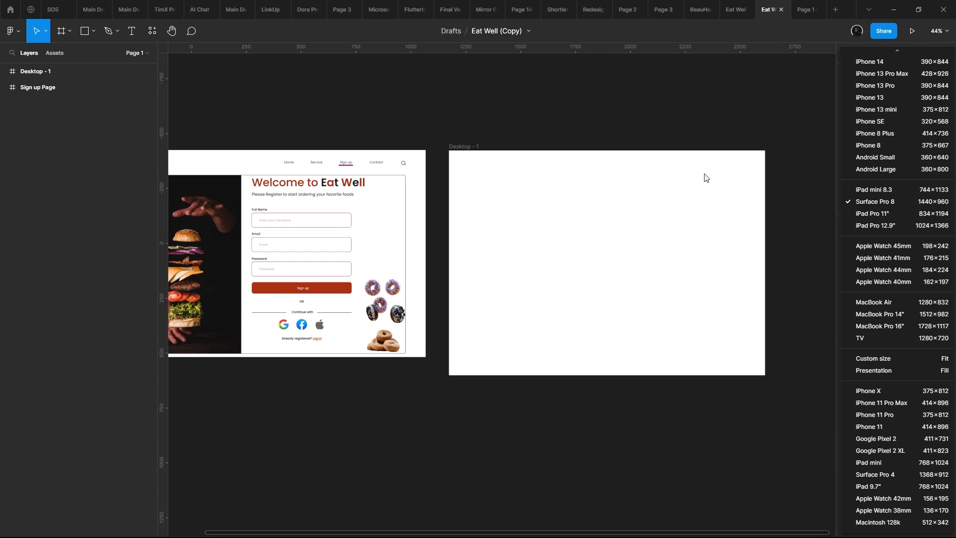
pyautogui.click(806, 9)
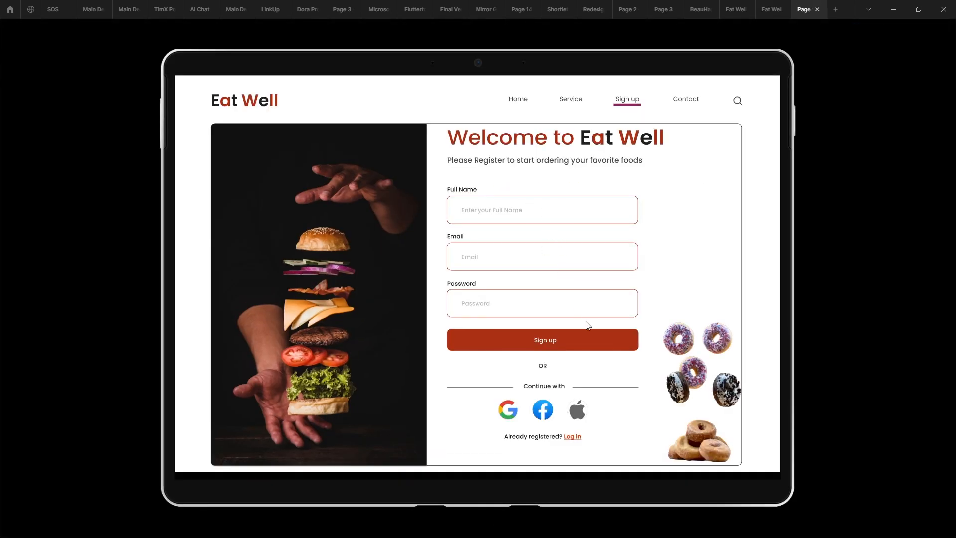
pyautogui.click(769, 7)
# - Return to the design properties and select the blank desktop frame
pyautogui.moveTo(589, 162); pyautogui.dragTo(651, 171)
pyautogui.scroll(3, 649, 170)
pyautogui.scroll(-5, 471, 235)
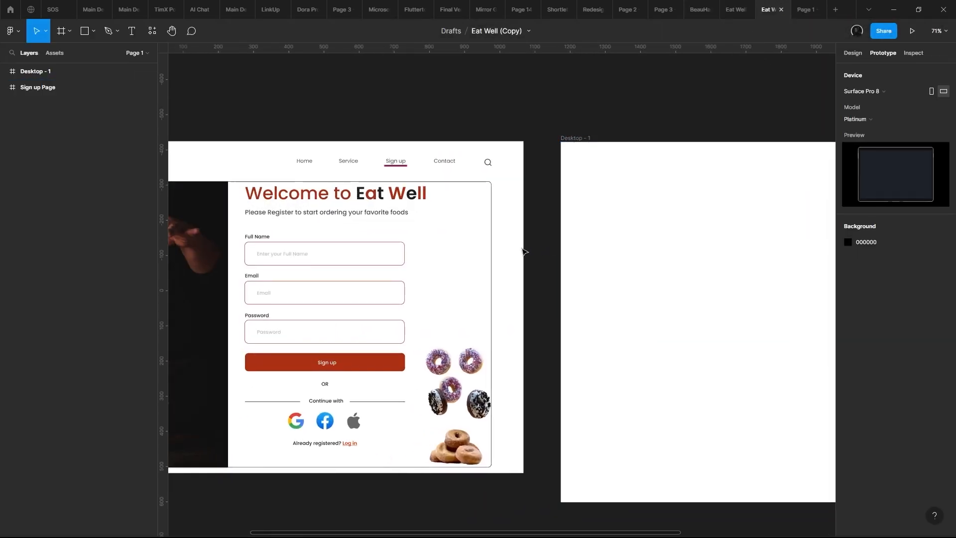
pyautogui.scroll(1, 589, 249)
pyautogui.moveTo(583, 253); pyautogui.dragTo(521, 264)
pyautogui.click(849, 56)
pyautogui.moveTo(766, 174); pyautogui.dragTo(693, 170)
pyautogui.click(589, 258)
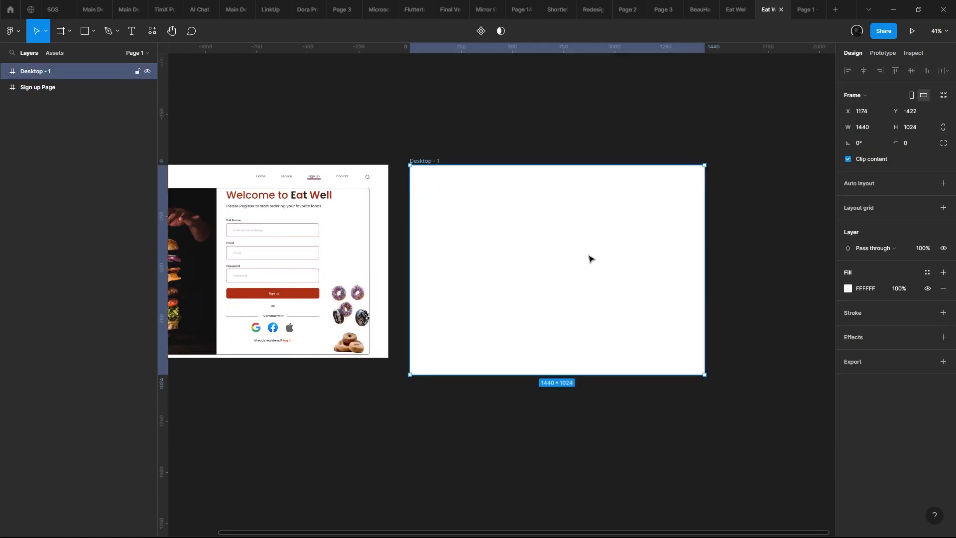
pyautogui.rightClick(578, 243)
pyautogui.click(563, 252)
pyautogui.click(945, 210)
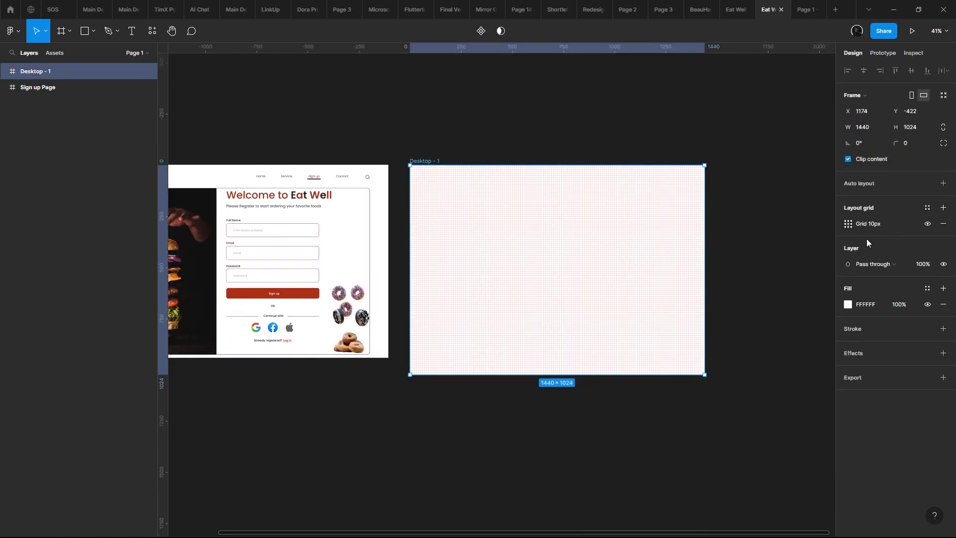
pyautogui.click(845, 224)
pyautogui.click(898, 203)
pyautogui.hotkey('ctrl', 'z')
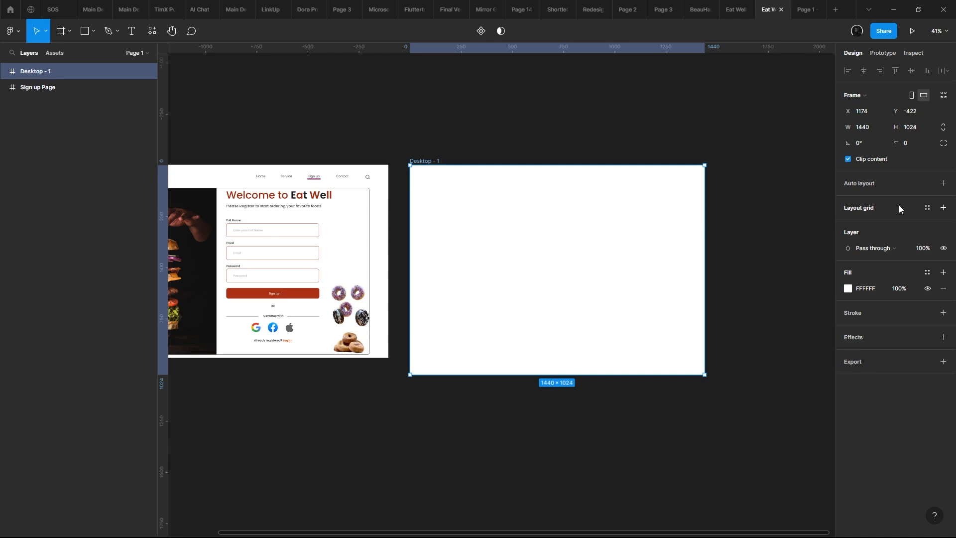
# - Add a layout grid to the blank desktop frame and change its type to columns
pyautogui.scroll(5, 691, 201)
pyautogui.moveTo(646, 187); pyautogui.dragTo(732, 188)
pyautogui.scroll(-2, 725, 188)
pyautogui.scroll(2, 696, 189)
pyautogui.scroll(-1, 721, 198)
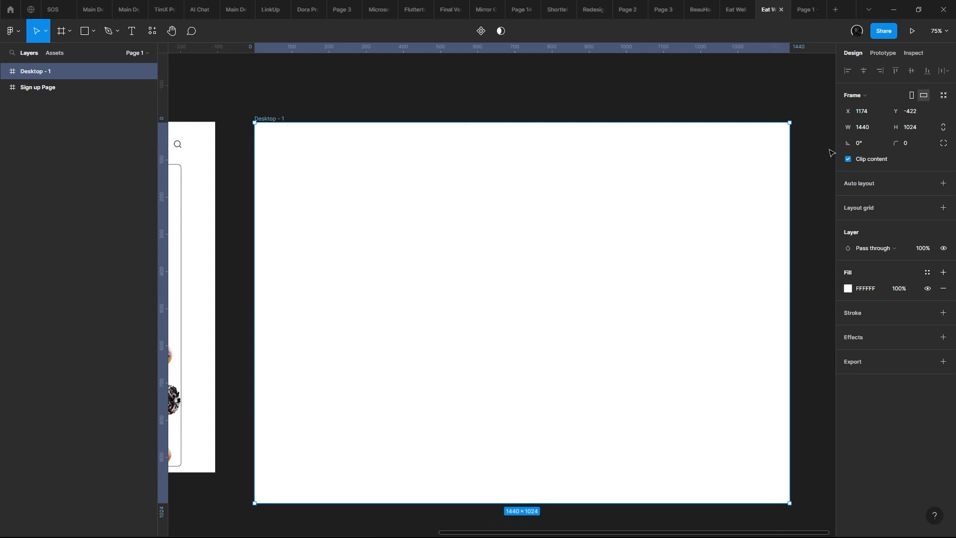
pyautogui.click(942, 208)
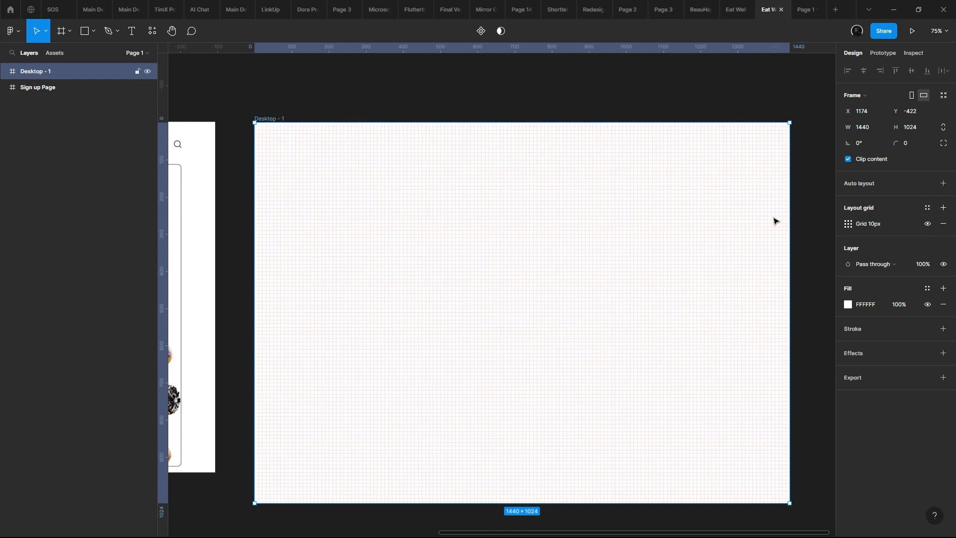
pyautogui.click(848, 224)
pyautogui.click(731, 225)
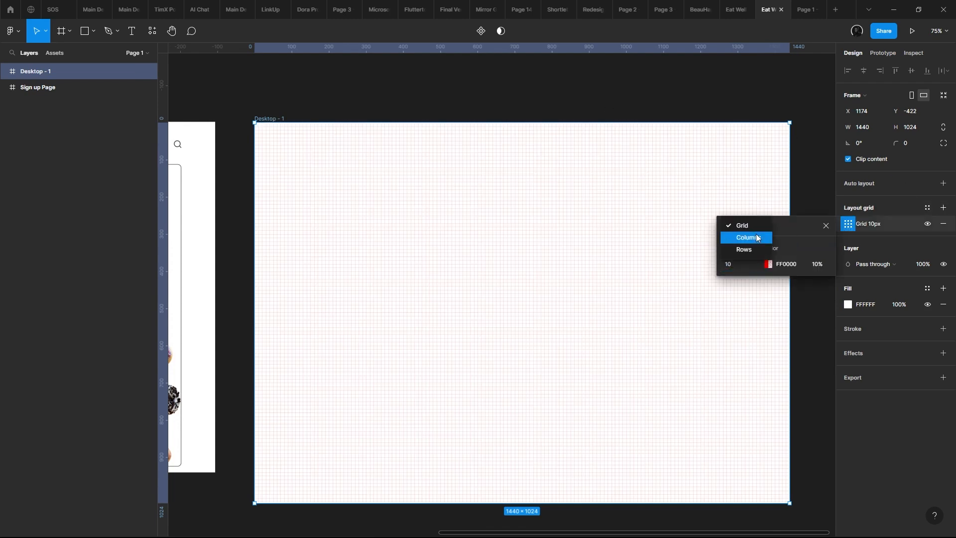
pyautogui.click(757, 234)
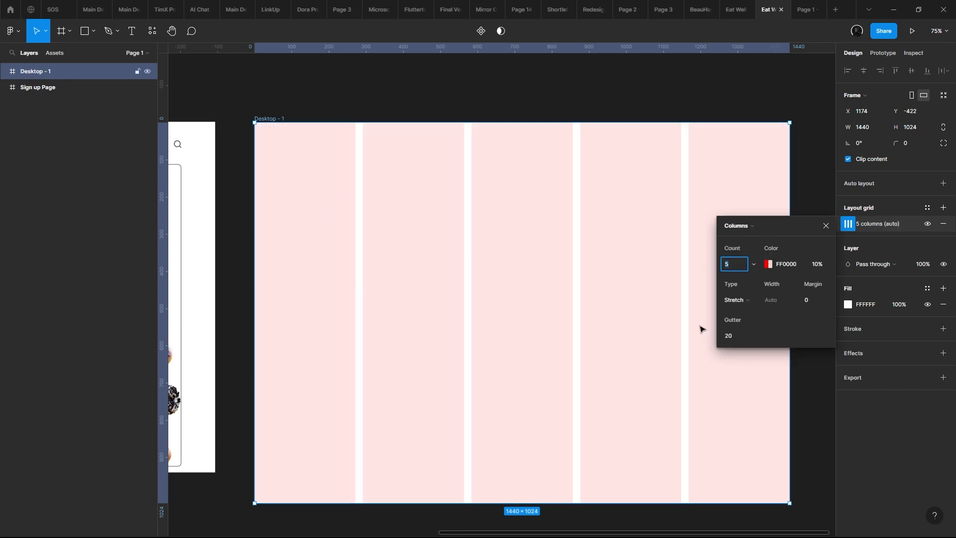
pyautogui.click(730, 229)
pyautogui.click(745, 238)
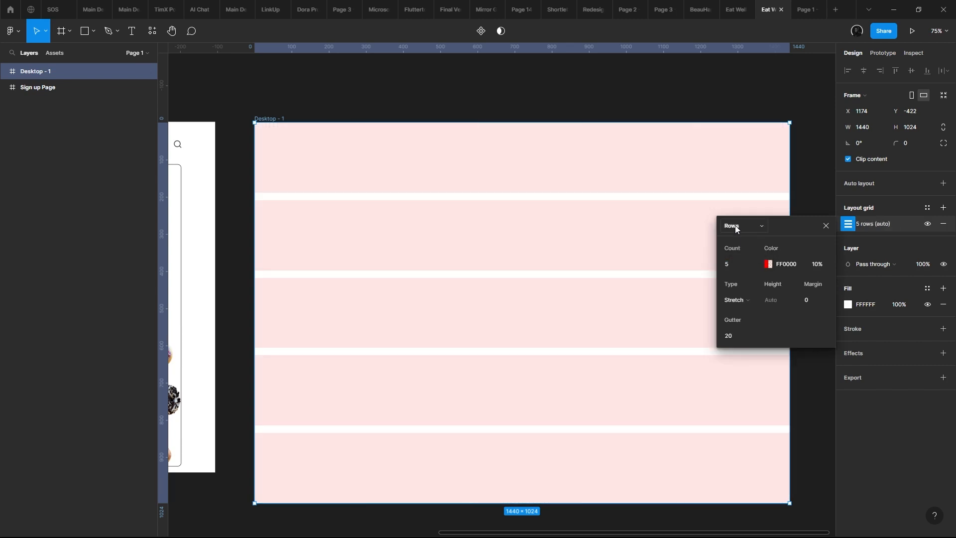
pyautogui.click(735, 225)
pyautogui.click(745, 214)
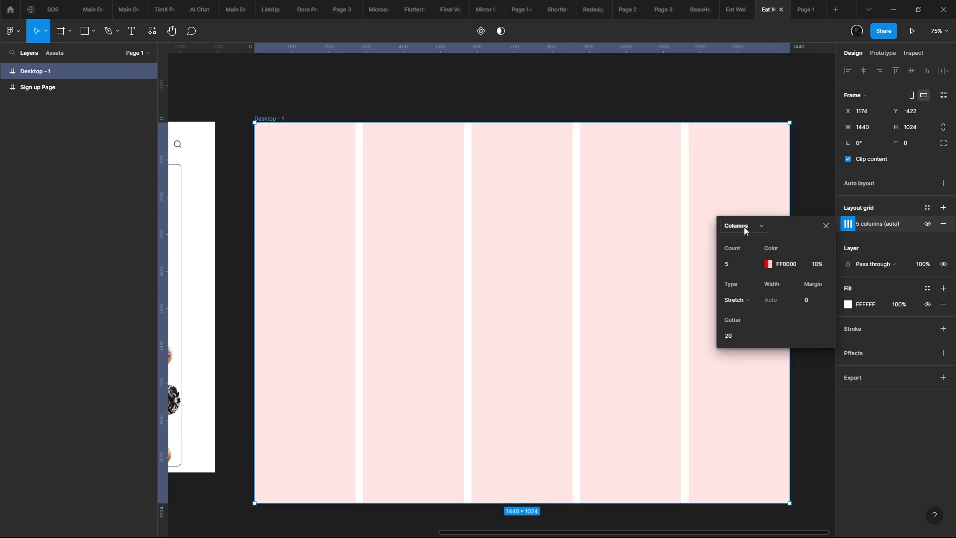
# - Set the column grid's count to 12 and its gutter to 24
pyautogui.click(739, 264)
pyautogui.write('12')
pyautogui.press('Return')
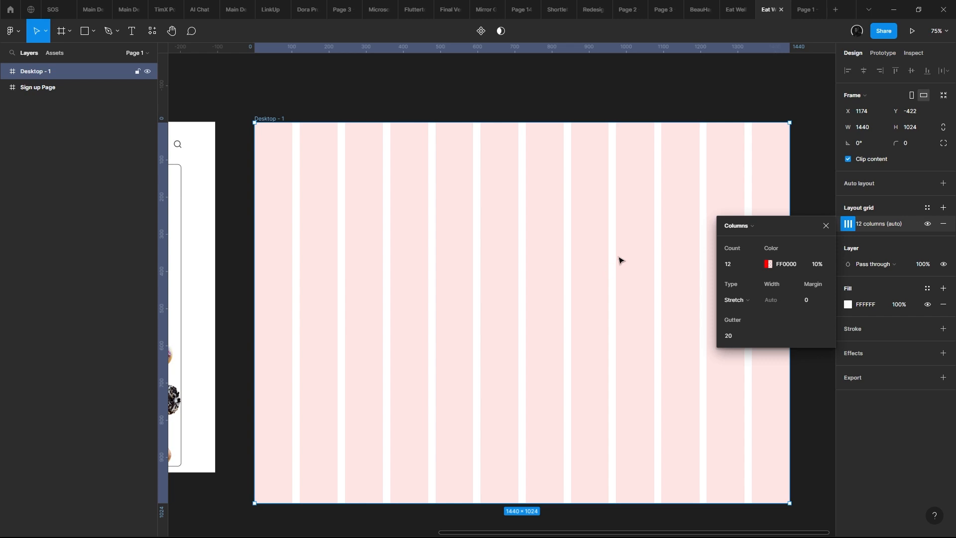
pyautogui.click(747, 300)
pyautogui.click(736, 336)
pyautogui.write('24')
pyautogui.press('Return')
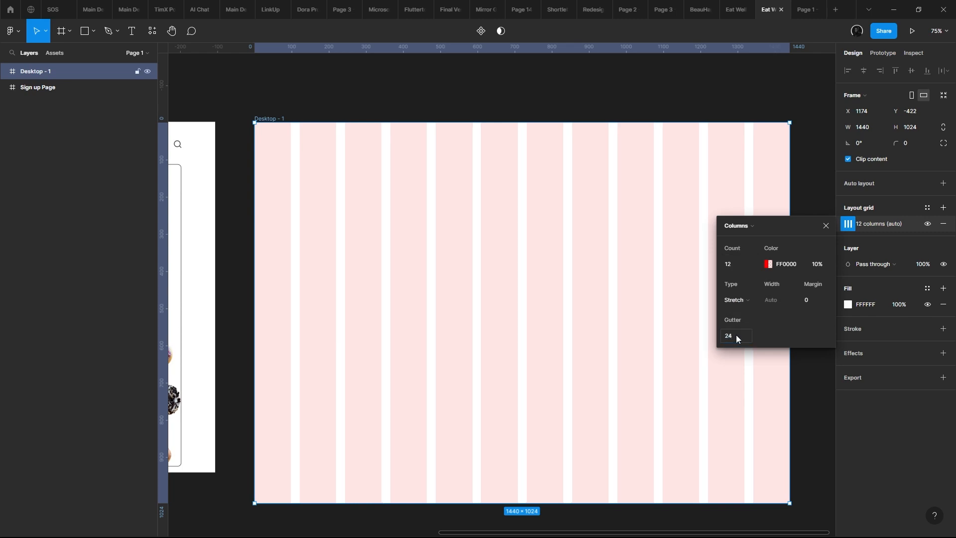
# - Set the column grid's margin to 78 and close the grid settings
pyautogui.click(824, 297)
pyautogui.write('78')
pyautogui.press('Return')
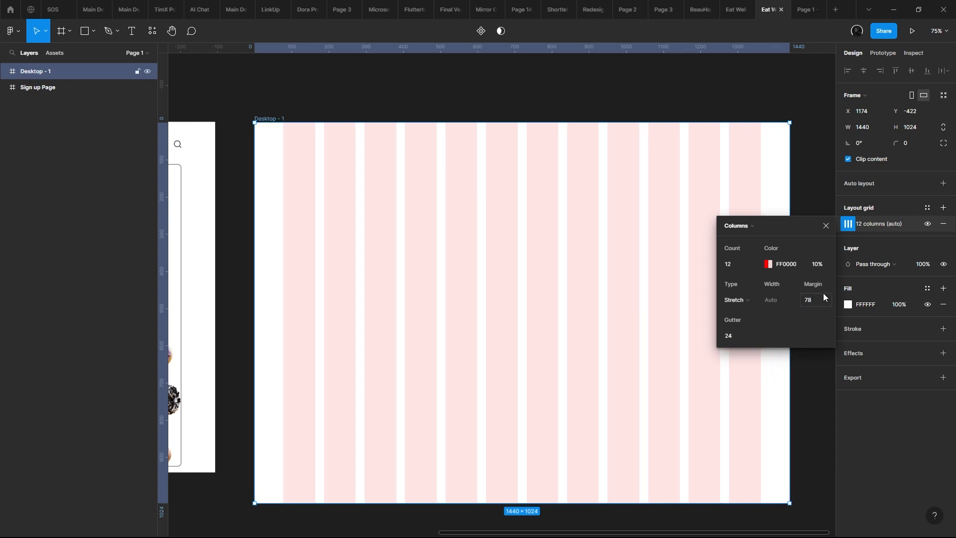
pyautogui.scroll(-5, 479, 335)
pyautogui.scroll(2, 563, 318)
pyautogui.moveTo(433, 337); pyautogui.dragTo(494, 284)
pyautogui.scroll(2, 495, 285)
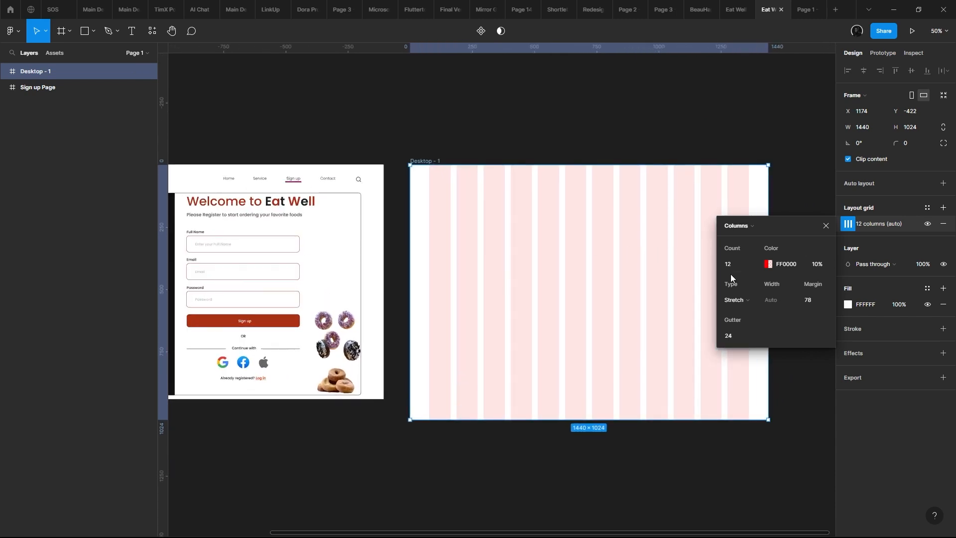
pyautogui.moveTo(612, 274); pyautogui.dragTo(602, 273)
pyautogui.click(825, 226)
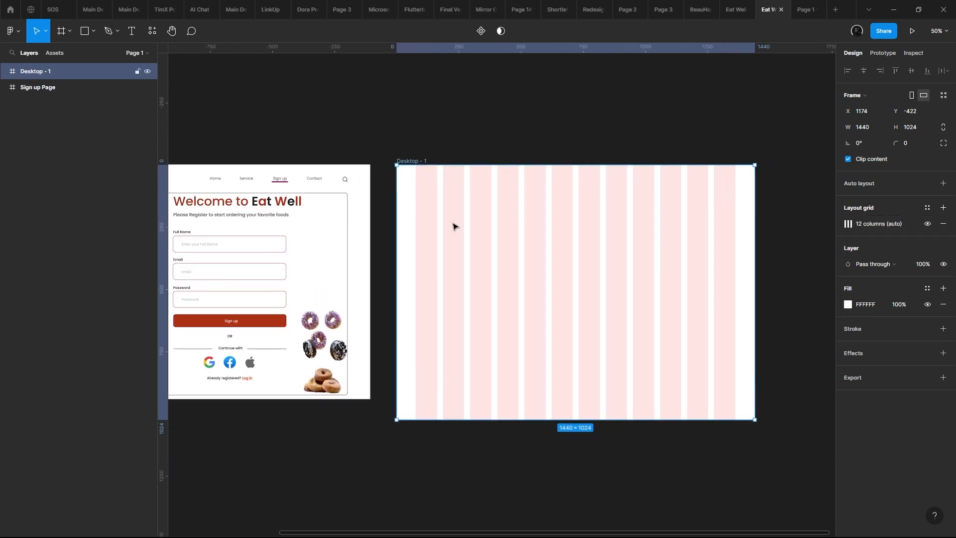
# - Narrow the layers sidebar to give the canvas more room
pyautogui.scroll(-1, 327, 194)
pyautogui.moveTo(158, 117); pyautogui.dragTo(423, 174)
pyautogui.scroll(2, 328, 194)
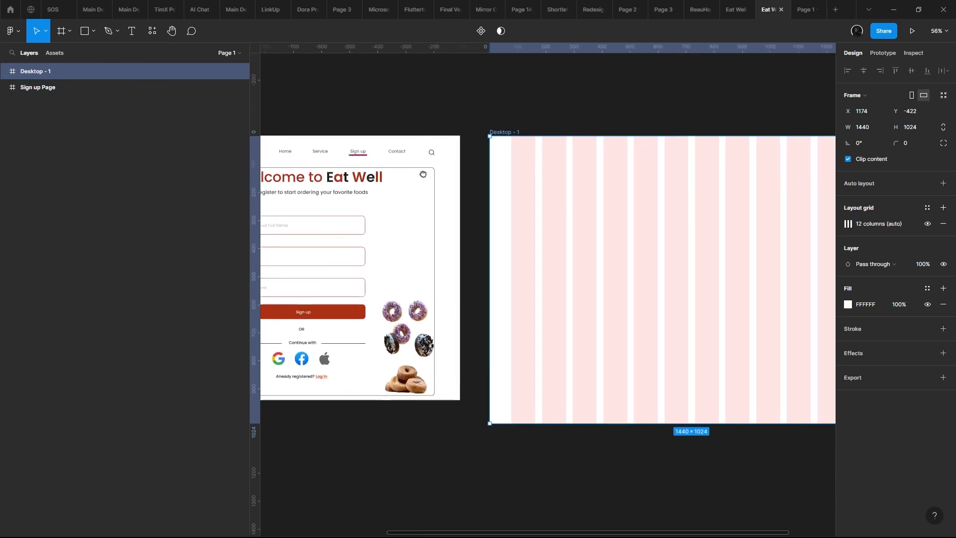
pyautogui.scroll(-1, 423, 175)
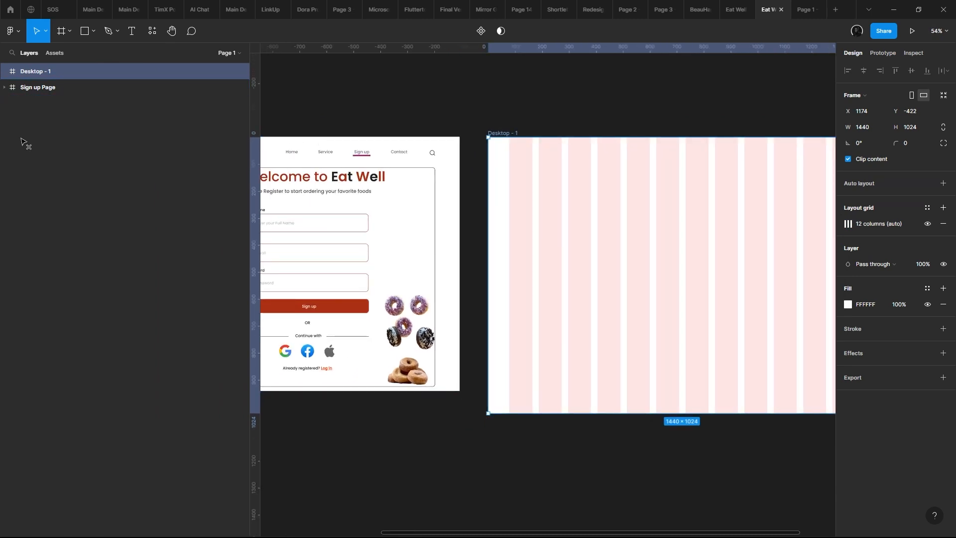
pyautogui.moveTo(248, 151); pyautogui.dragTo(74, 153)
pyautogui.scroll(3, 364, 180)
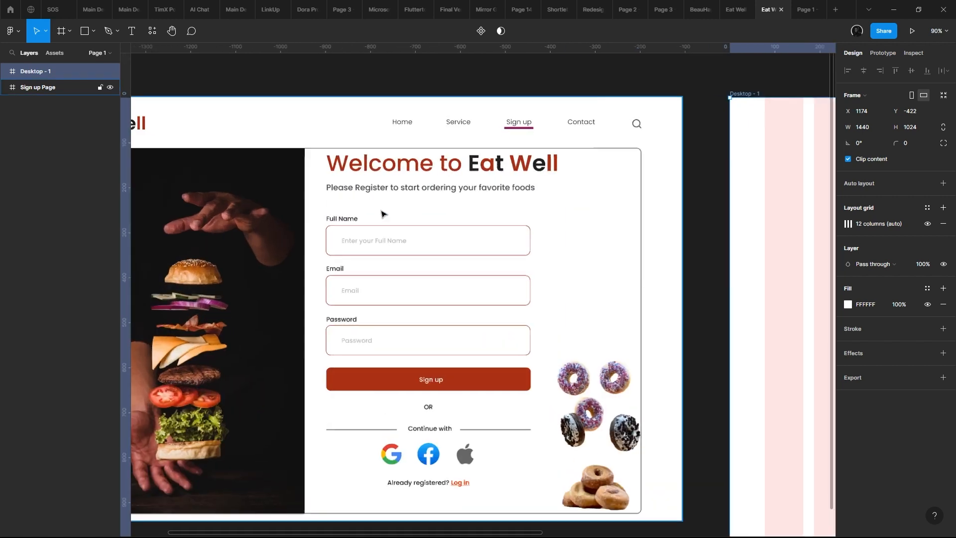
pyautogui.scroll(-5, 448, 216)
pyautogui.scroll(2, 335, 198)
# - Inspect the burger image on the Sign up Page and compare the page with the blank column-grid frame
pyautogui.click(302, 195)
pyautogui.moveTo(302, 196); pyautogui.dragTo(335, 190)
pyautogui.moveTo(322, 145); pyautogui.dragTo(276, 148)
pyautogui.hscroll(2, 446, 183)
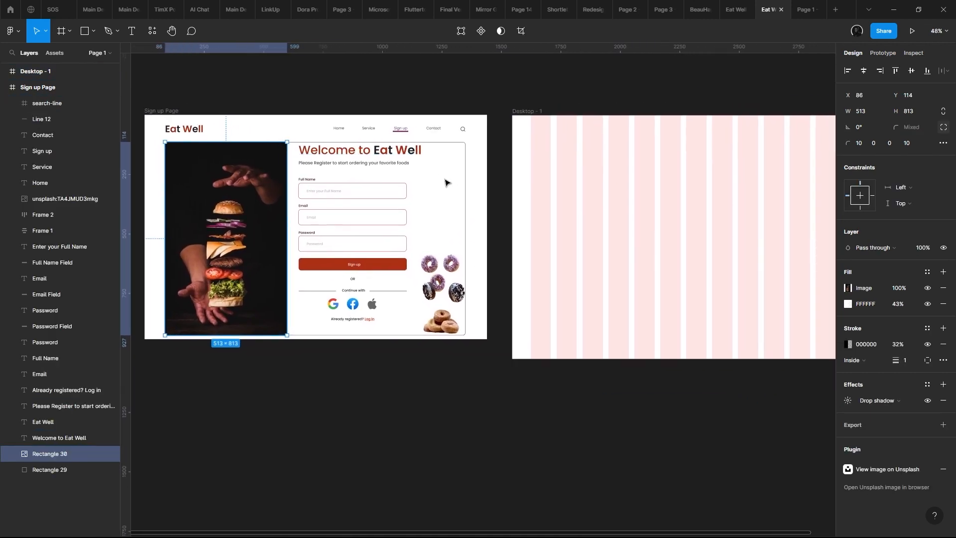
pyautogui.moveTo(502, 190); pyautogui.dragTo(518, 191)
pyautogui.moveTo(402, 173); pyautogui.dragTo(243, 199)
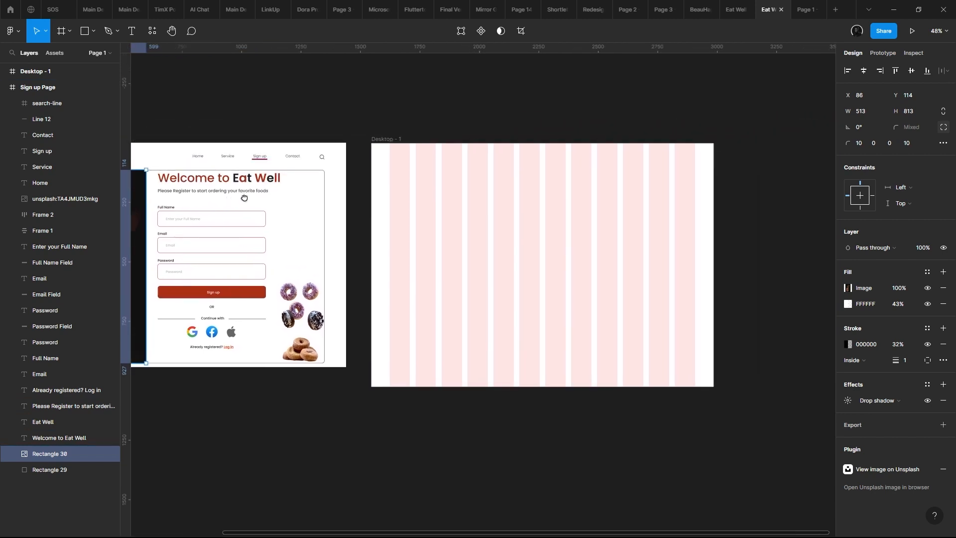
pyautogui.scroll(3, 479, 188)
pyautogui.moveTo(478, 189); pyautogui.dragTo(654, 187)
pyautogui.scroll(-4, 654, 188)
pyautogui.scroll(3, 350, 189)
# - Copy the Eat Well logo from the Sign up Page into the desktop frame, at X 78, Y 27 on the first column's edge
pyautogui.click(171, 180)
pyautogui.moveTo(198, 179); pyautogui.dragTo(426, 183)
pyautogui.scroll(4, 427, 183)
pyautogui.scroll(-4, 325, 180)
pyautogui.hscroll(3, 324, 181)
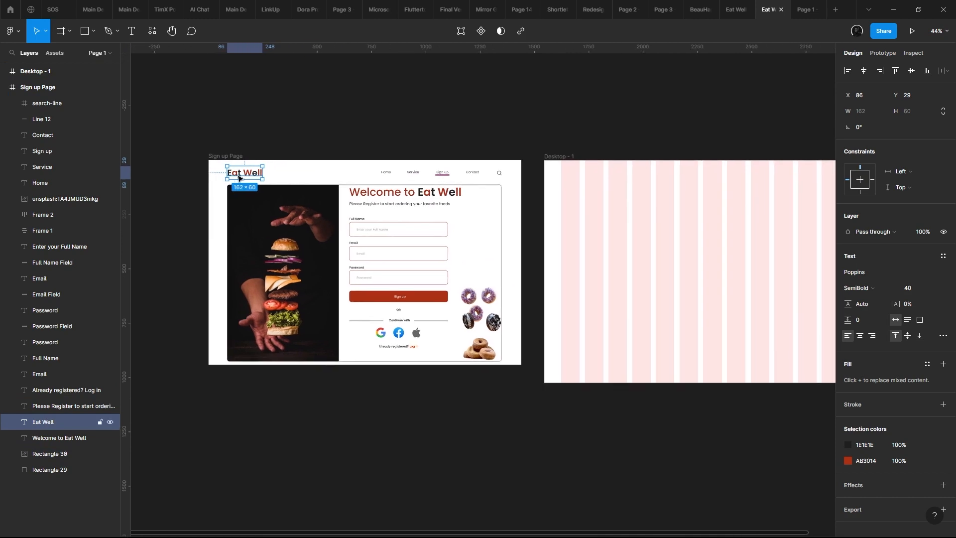
pyautogui.moveTo(249, 174); pyautogui.dragTo(558, 181)
pyautogui.scroll(5, 584, 174)
pyautogui.scroll(3, 577, 184)
pyautogui.scroll(-6, 589, 172)
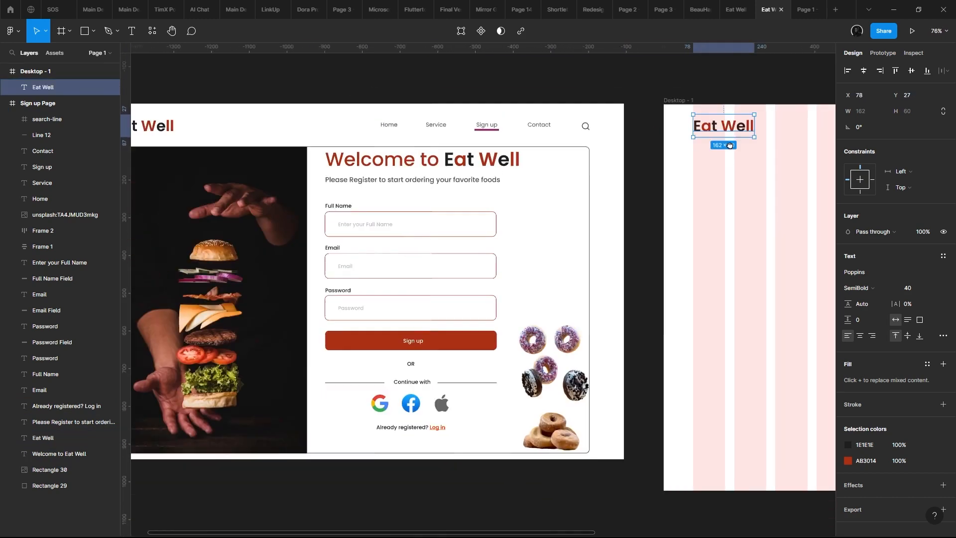
pyautogui.scroll(6, 632, 154)
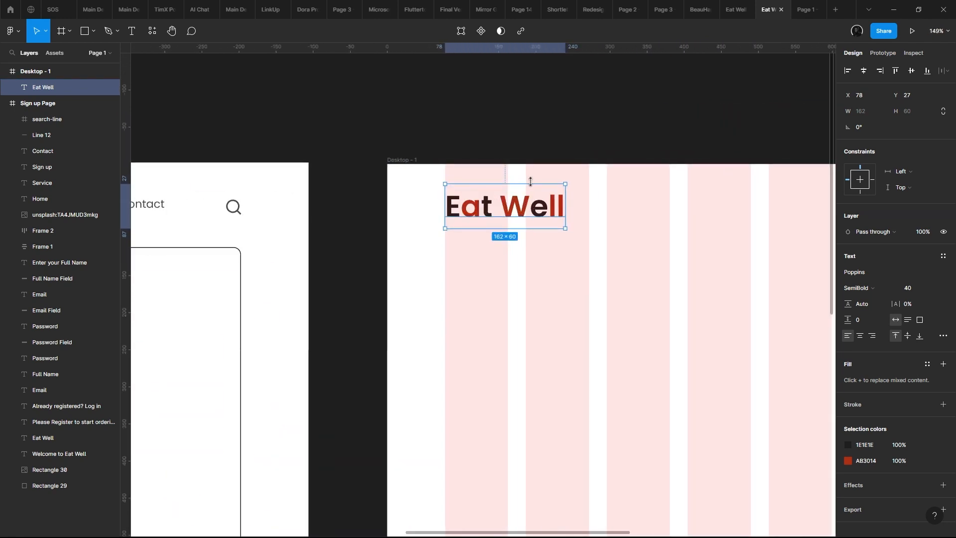
pyautogui.hscroll(2, 656, 222)
pyautogui.scroll(-8, 585, 243)
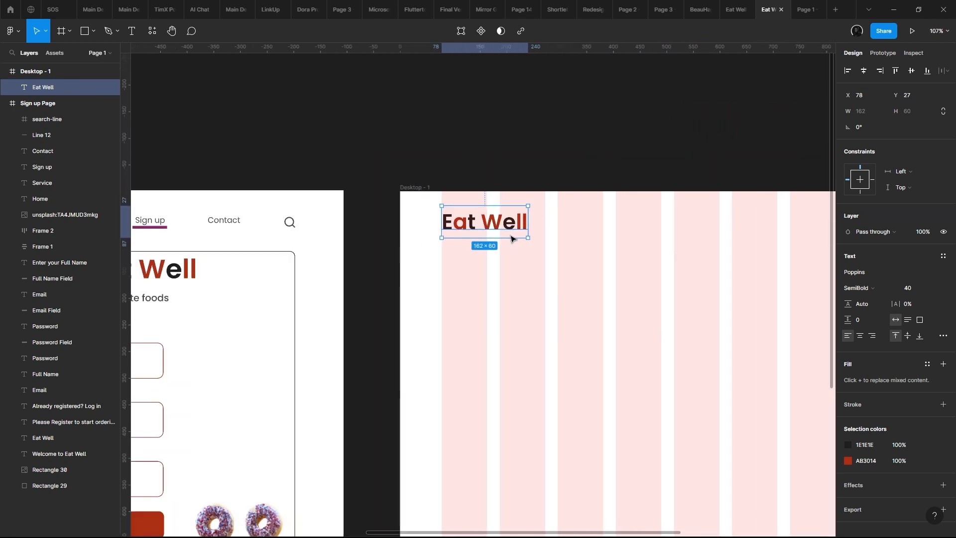
pyautogui.scroll(3, 495, 202)
pyautogui.scroll(4, 498, 169)
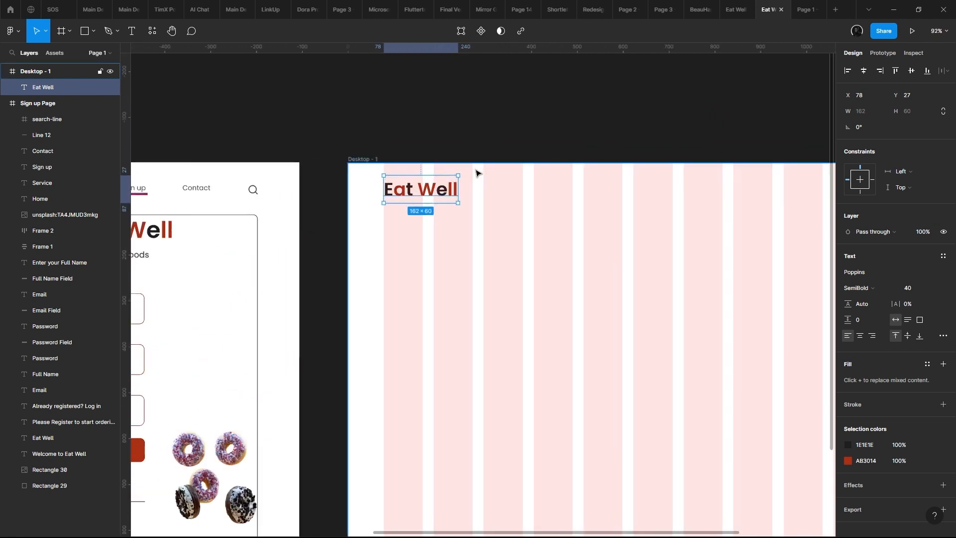
# - Set the Eat Well logo's line height to 48 in the desktop frame, keeping its font size at 40
pyautogui.click(872, 305)
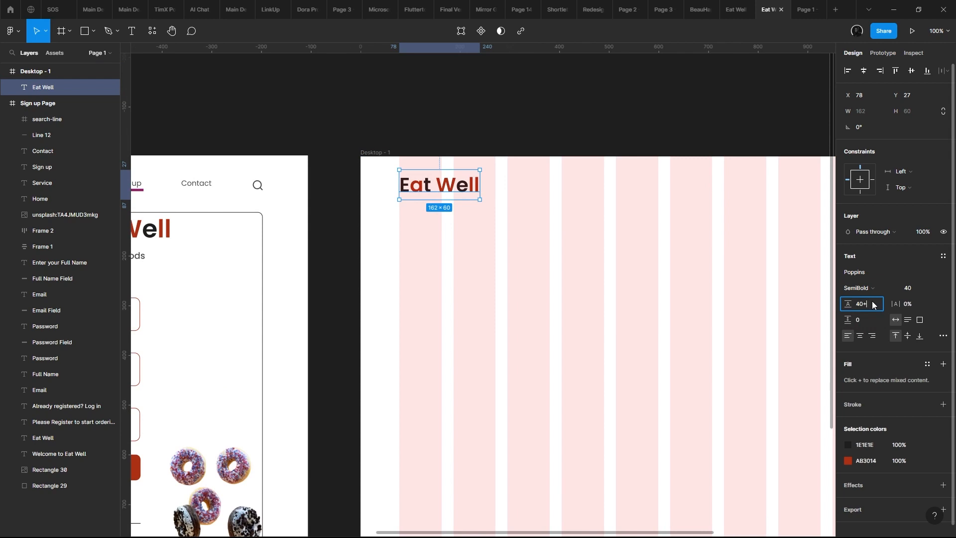
pyautogui.write('48')
pyautogui.press('Return')
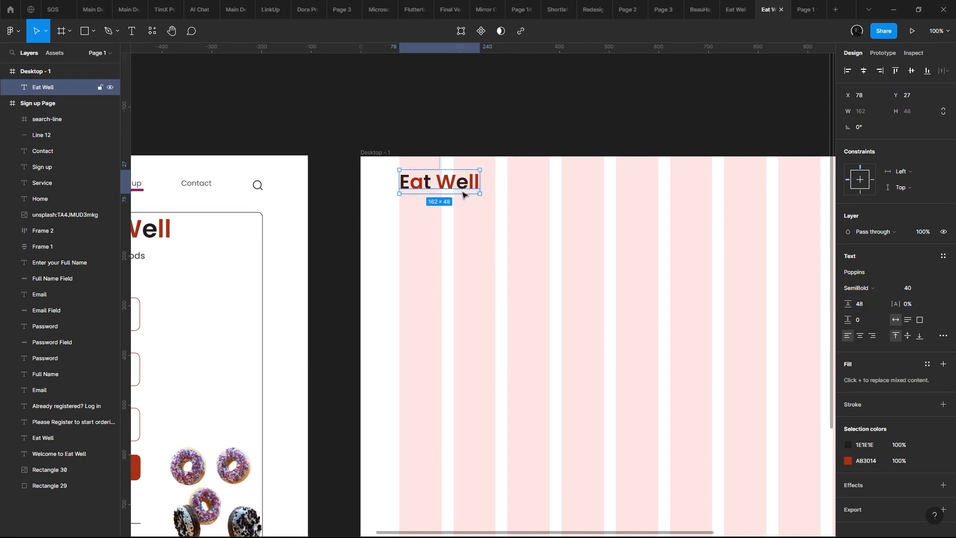
pyautogui.click(933, 294)
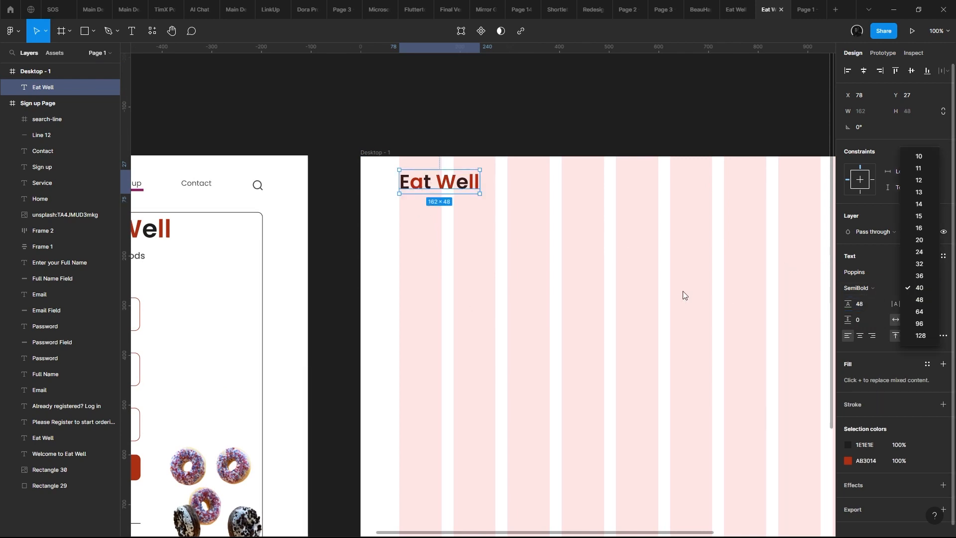
pyautogui.click(647, 290)
# - Move the Eat Well logo straight down to Y 47 in the desktop frame
pyautogui.moveTo(470, 230); pyautogui.dragTo(443, 225)
pyautogui.hotkey('shift', 'Down')
pyautogui.hotkey('shift', 'Down')
pyautogui.scroll(4, 368, 191)
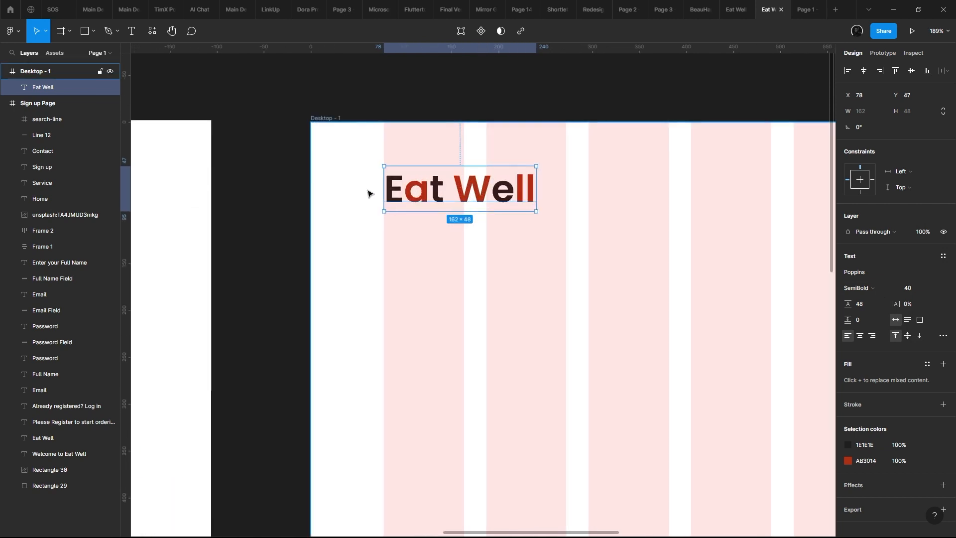
pyautogui.scroll(-7, 375, 190)
pyautogui.moveTo(377, 197); pyautogui.dragTo(561, 160)
pyautogui.scroll(-1, 530, 167)
pyautogui.scroll(1, 603, 144)
pyautogui.scroll(3, 603, 144)
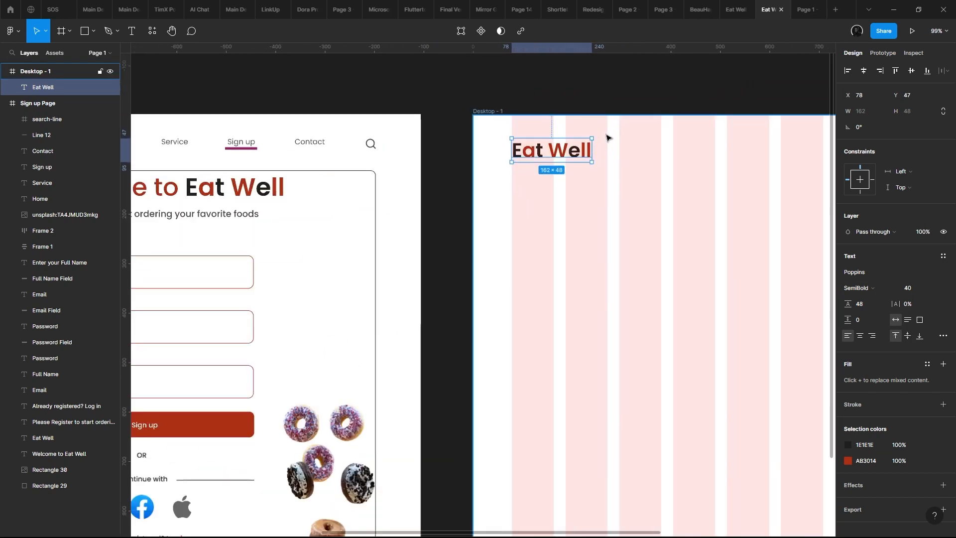
# - Scale the Eat Well logo down proportionally to 115 × 34, keeping its upper-left corner in place
pyautogui.press('k')
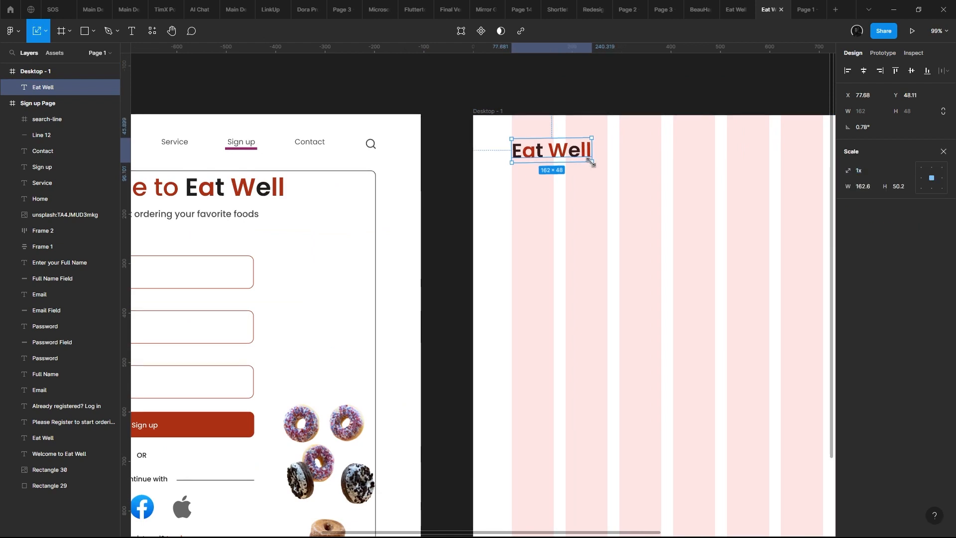
pyautogui.moveTo(591, 163); pyautogui.dragTo(567, 155)
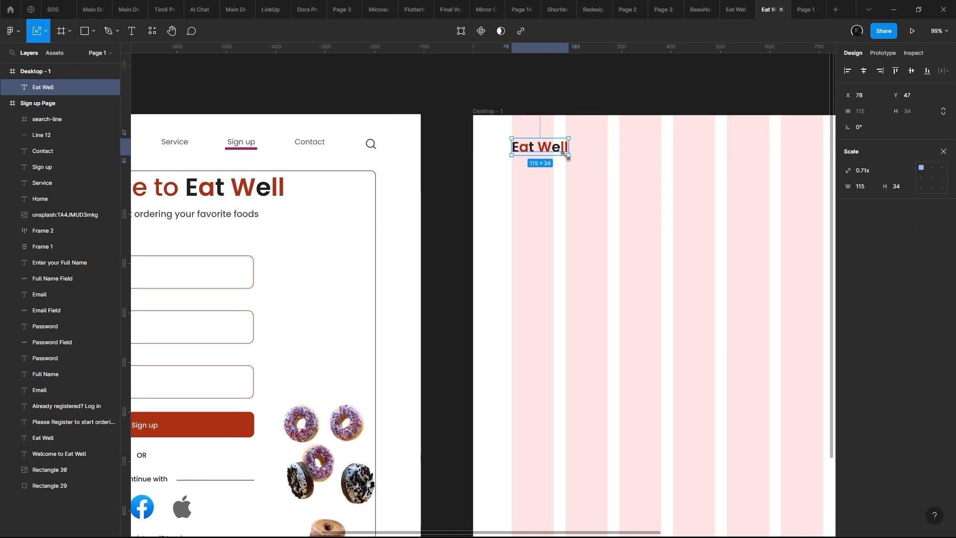
pyautogui.press('Return')
pyautogui.click(625, 172)
pyautogui.click(616, 176)
pyautogui.click(565, 145)
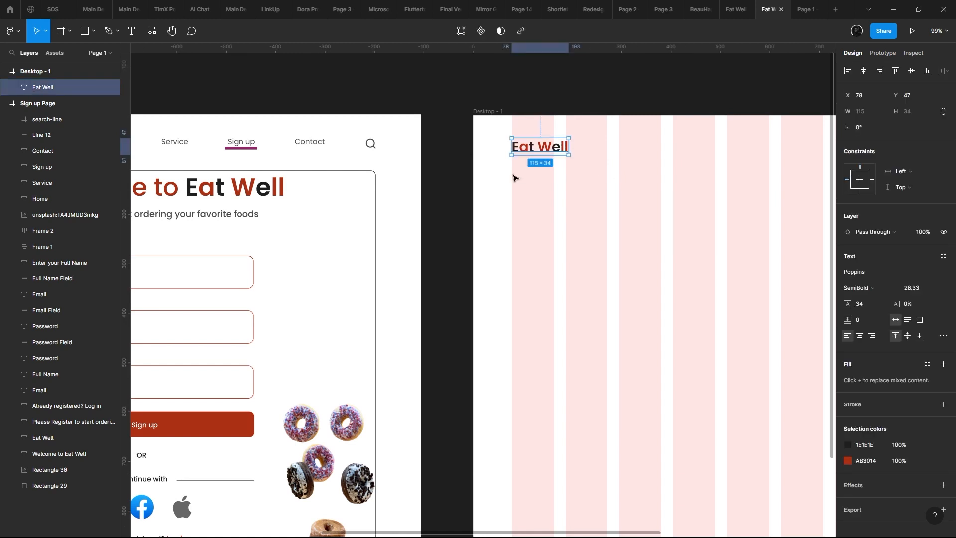
# - Copy the Home, Service, Sign up and Contact links from the Sign up Page into the desktop frame's header at Y 42, with font size 16
pyautogui.scroll(-4, 515, 178)
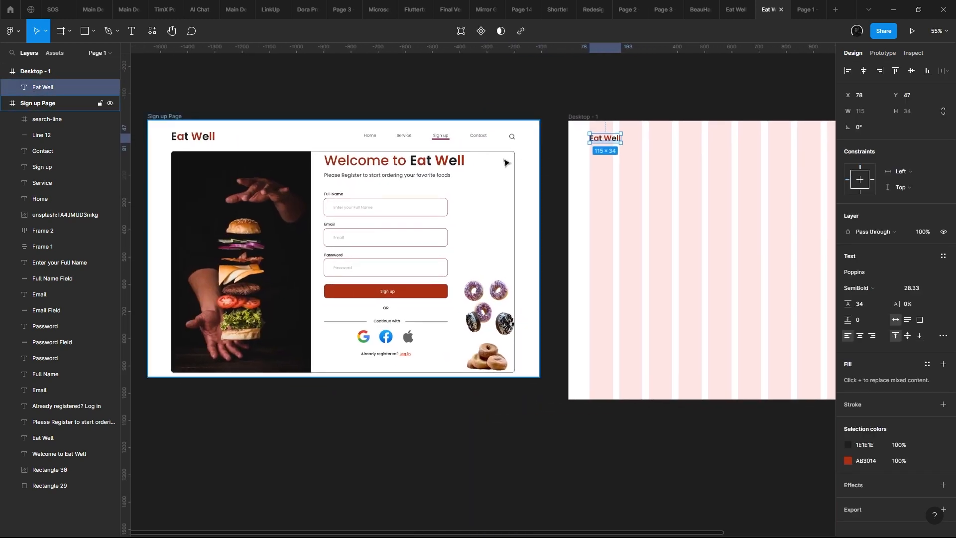
pyautogui.scroll(2, 504, 162)
pyautogui.moveTo(453, 158); pyautogui.dragTo(304, 172)
pyautogui.scroll(-2, 304, 171)
pyautogui.click(201, 151)
pyautogui.click(212, 147)
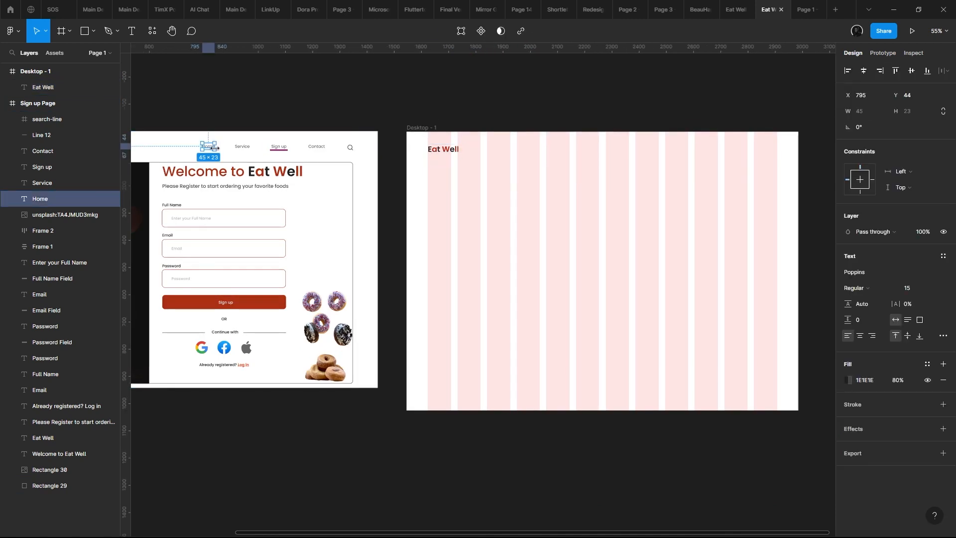
pyautogui.keyDown('shift'); pyautogui.click(242, 147); pyautogui.keyUp('shift')
pyautogui.keyDown('shift'); pyautogui.click(279, 146); pyautogui.keyUp('shift')
pyautogui.keyDown('shift'); pyautogui.click(315, 147); pyautogui.keyUp('shift')
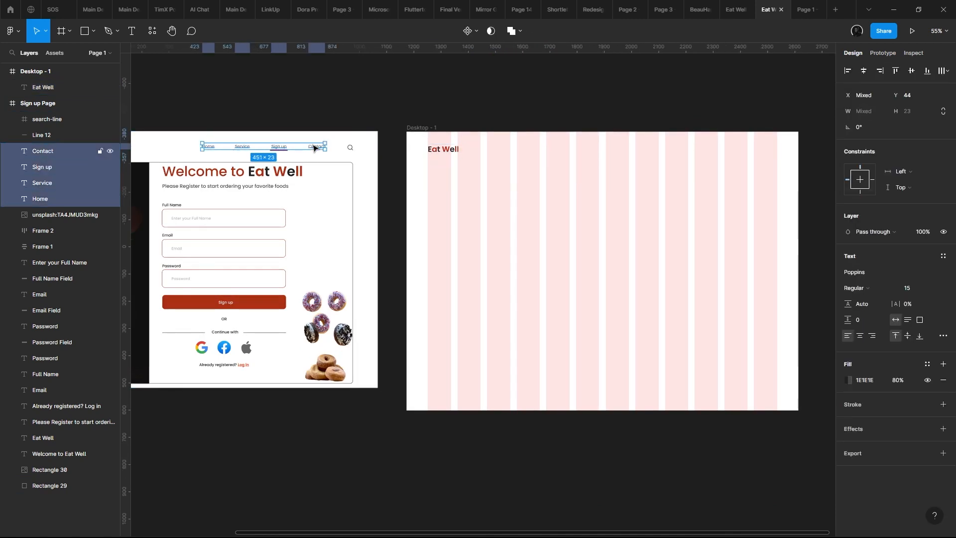
pyautogui.moveTo(315, 148); pyautogui.dragTo(704, 160)
pyautogui.scroll(3, 707, 159)
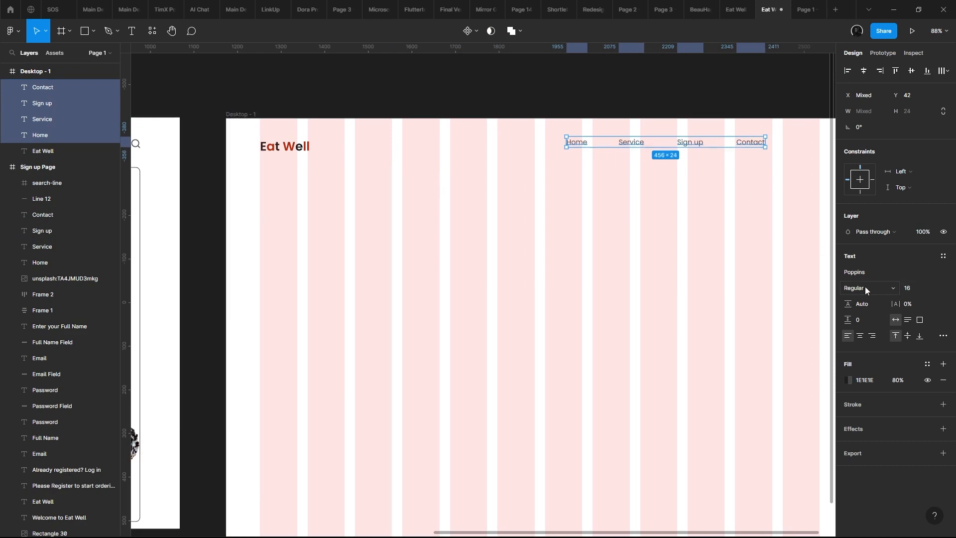
# - Wrap the four copied navigation links in a horizontal auto layout
pyautogui.hotkey('shift', 'a')
pyautogui.hscroll(2, 589, 278)
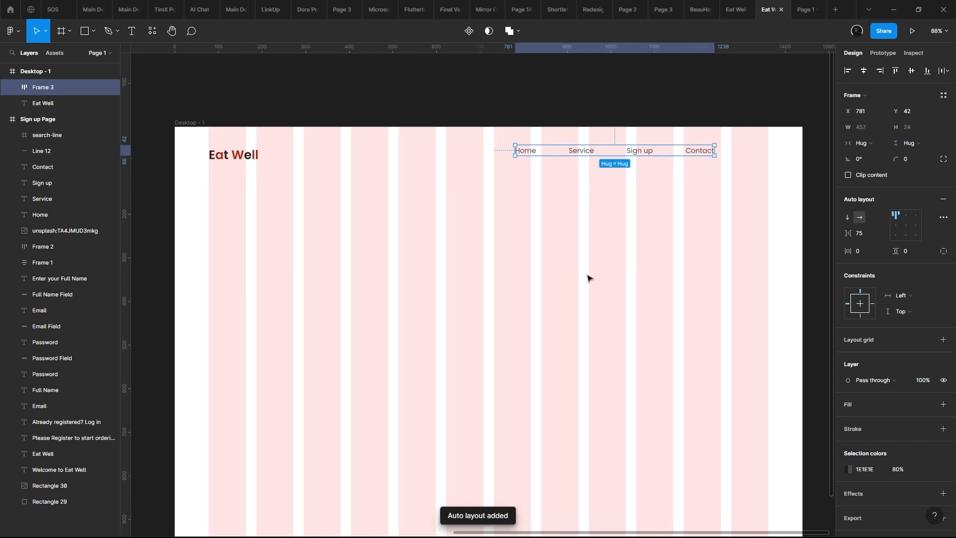
pyautogui.hscroll(1, 589, 278)
pyautogui.scroll(3, 588, 196)
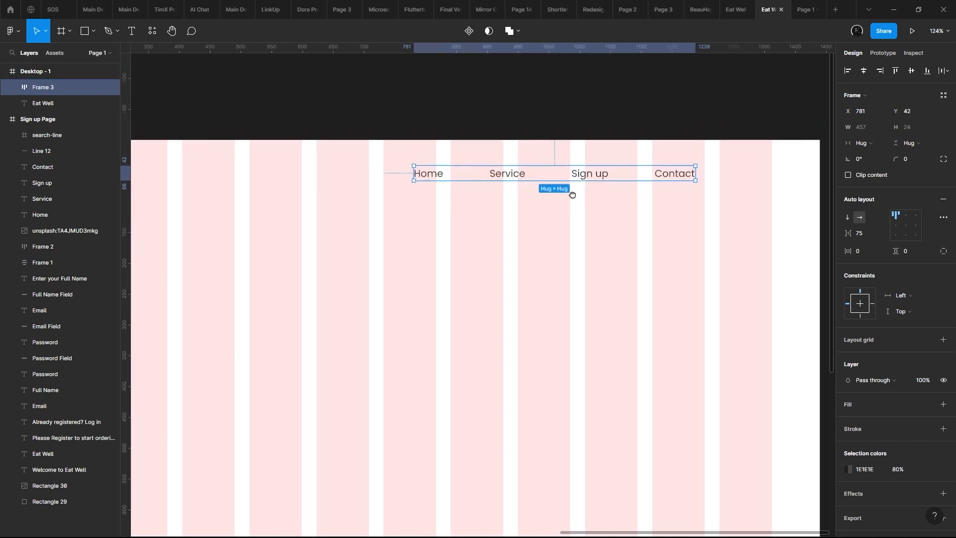
pyautogui.hscroll(1, 569, 194)
# - Move the Sign up link out of the navigation auto layout to X 1264, Y 54
pyautogui.click(561, 190)
pyautogui.moveTo(562, 191); pyautogui.dragTo(703, 210)
pyautogui.hscroll(-2, 668, 198)
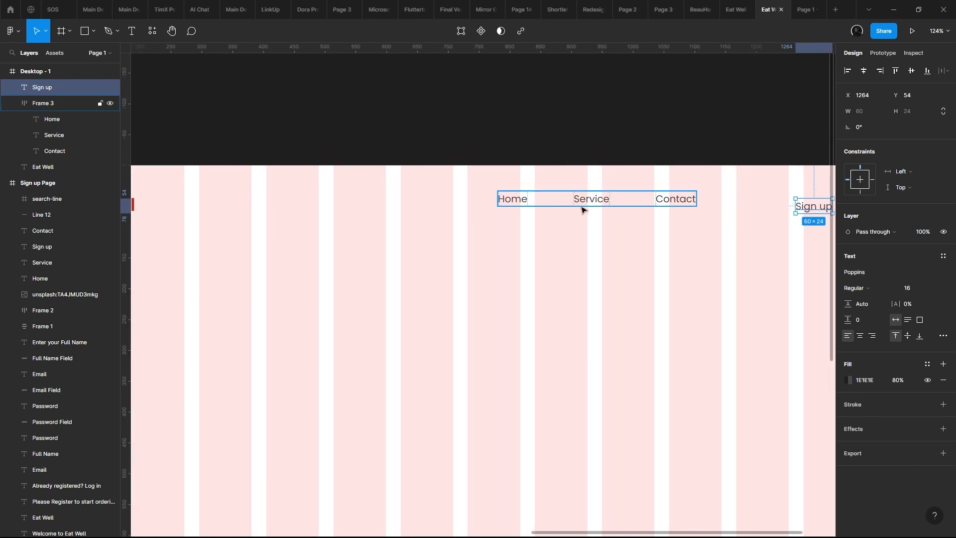
# - Duplicate the Home link from the navigation row and place the copy outside the row at X 696, Y 36
pyautogui.click(487, 216)
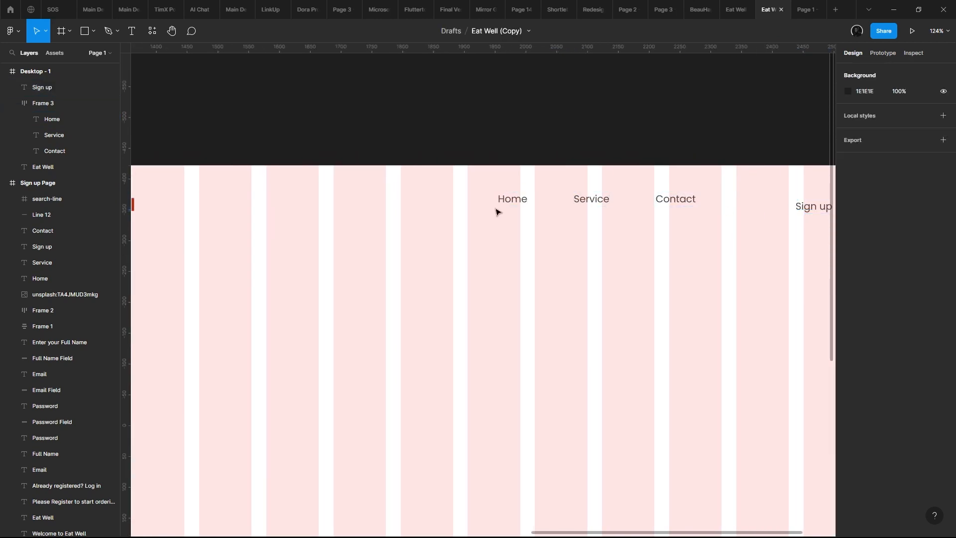
pyautogui.click(498, 208)
pyautogui.scroll(-5, 519, 207)
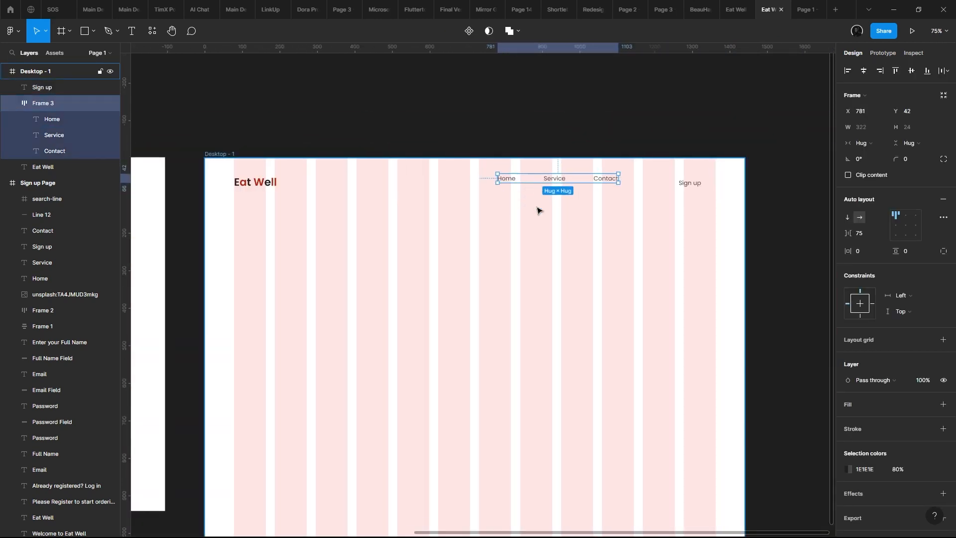
pyautogui.scroll(10, 537, 210)
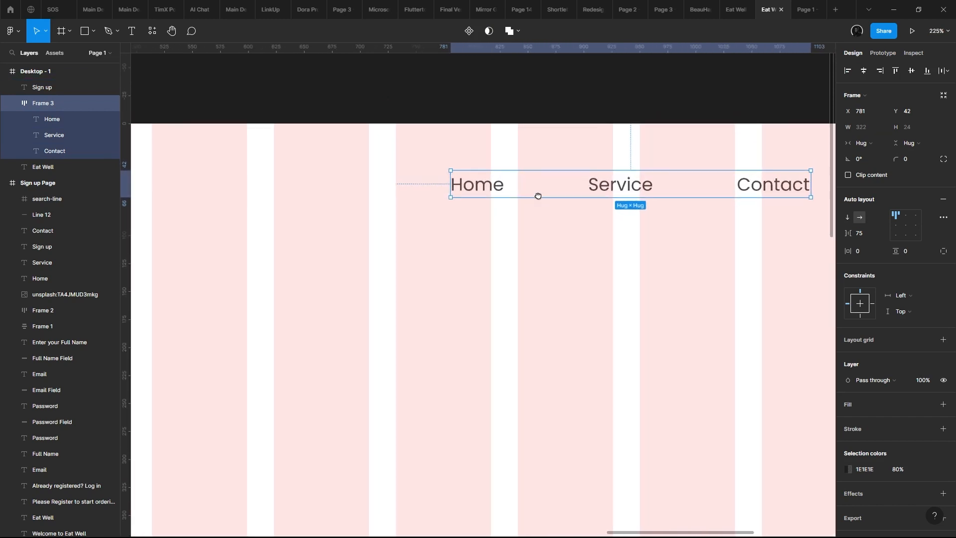
pyautogui.scroll(-10, 537, 195)
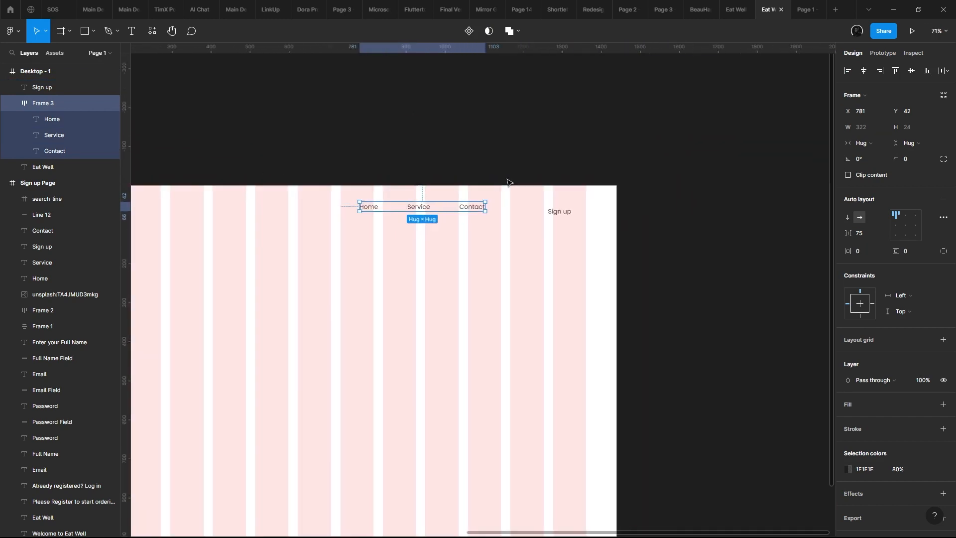
pyautogui.scroll(5, 507, 183)
pyautogui.moveTo(617, 197); pyautogui.dragTo(796, 213)
pyautogui.scroll(5, 473, 241)
pyautogui.doubleClick(463, 238)
pyautogui.moveTo(462, 238); pyautogui.dragTo(475, 105)
pyautogui.moveTo(476, 105); pyautogui.dragTo(419, 237)
pyautogui.scroll(1, 486, 226)
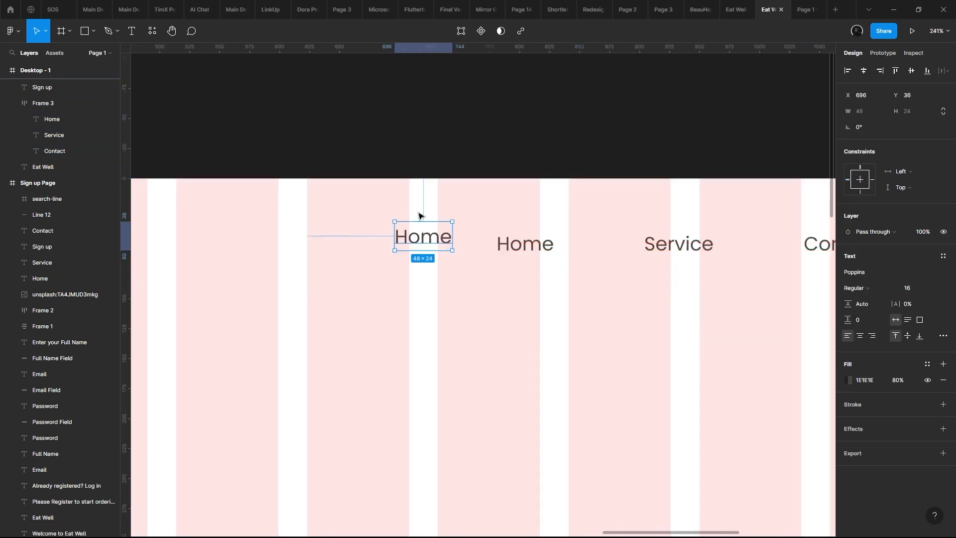
pyautogui.rightClick(421, 246)
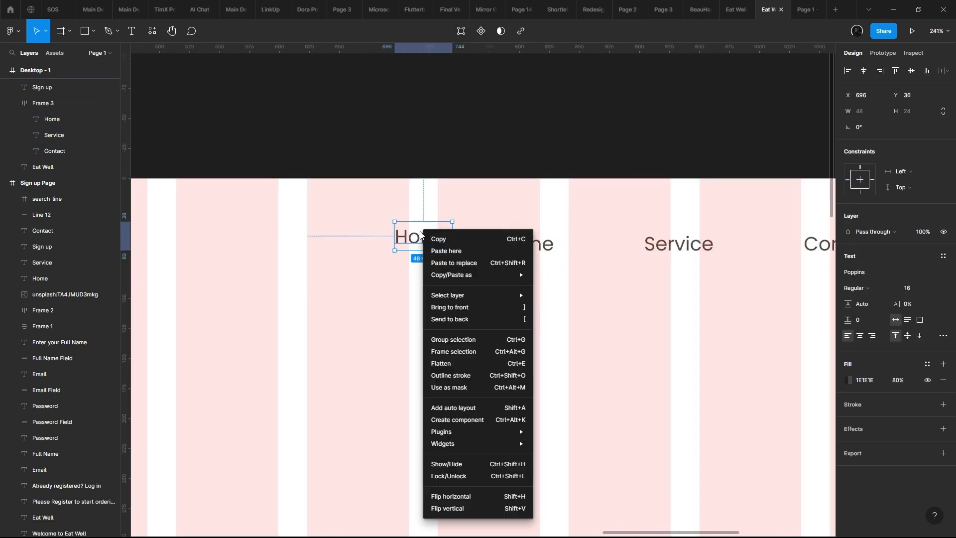
pyautogui.click(398, 239)
pyautogui.hotkey('shift', 'a')
pyautogui.rightClick(404, 243)
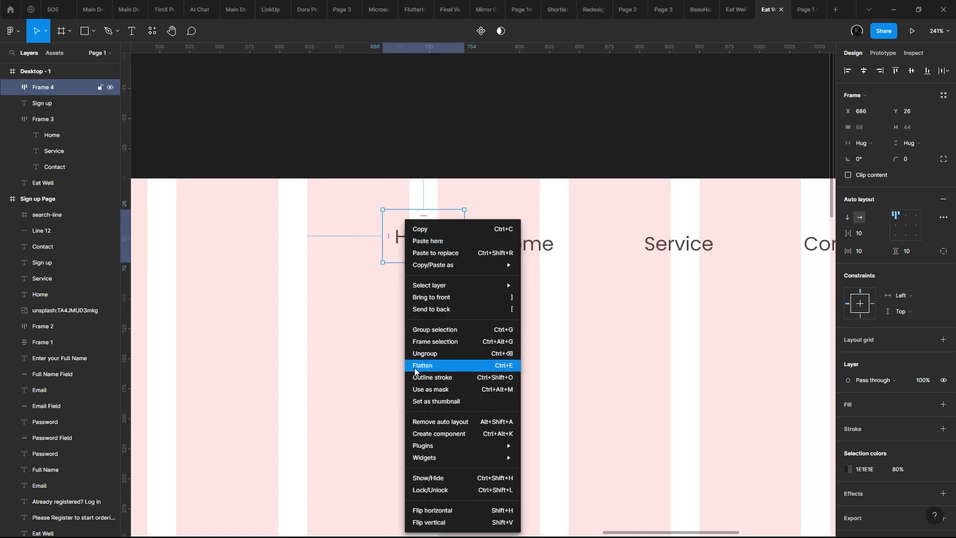
pyautogui.click(387, 307)
pyautogui.hotkey('ctrl', 'z')
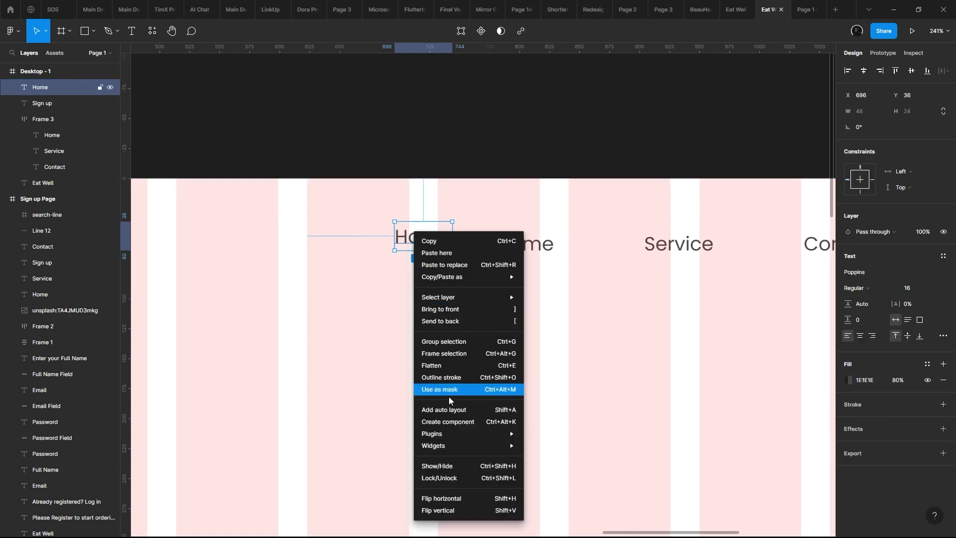
# - Wrap the separate Home copy in an auto layout and turn it into a component
pyautogui.click(446, 409)
pyautogui.hscroll(-3, 487, 104)
pyautogui.scroll(-1, 487, 104)
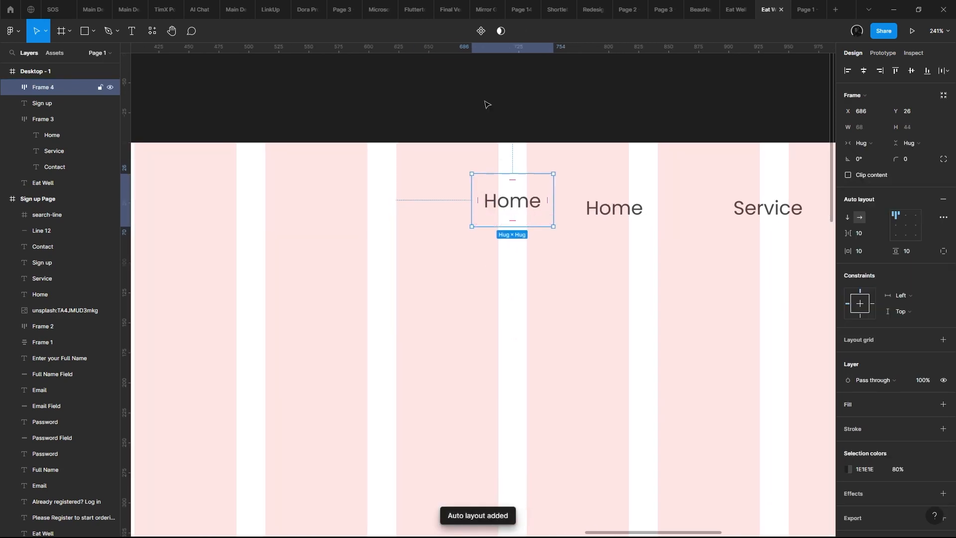
pyautogui.click(480, 31)
pyautogui.scroll(3, 546, 228)
pyautogui.scroll(2, 501, 252)
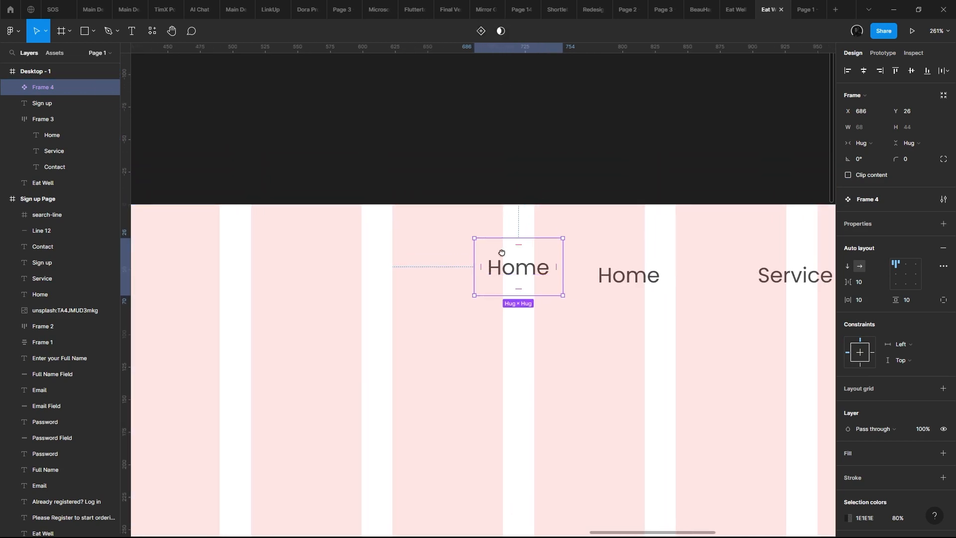
pyautogui.hscroll(2, 502, 253)
pyautogui.scroll(-1, 502, 252)
pyautogui.hotkey('ctrl', 'z')
pyautogui.hotkey('ctrl', 'shift', 'z')
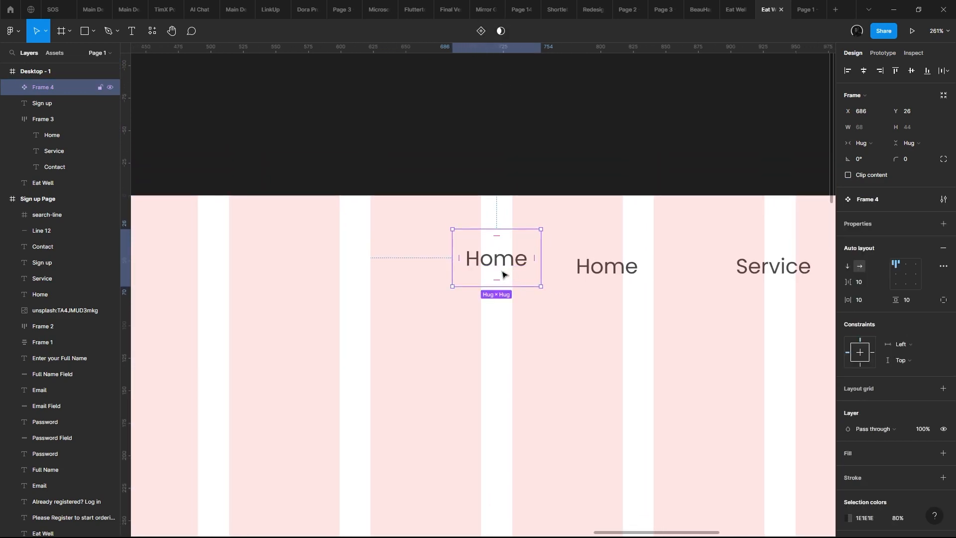
# - Set the line height of the Home text inside the component to 24
pyautogui.doubleClick(503, 272)
pyautogui.click(874, 296)
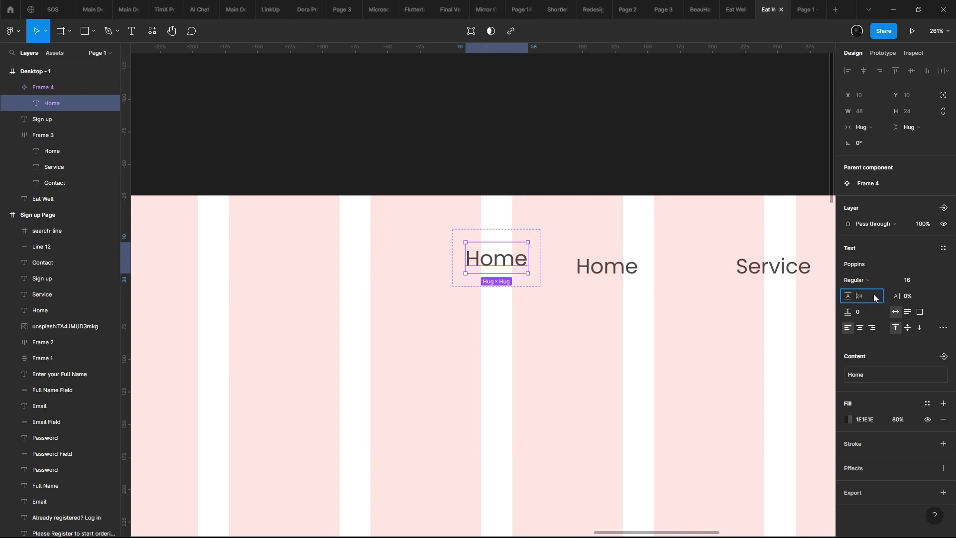
pyautogui.write('160')
pyautogui.click(430, 244)
pyautogui.click(486, 248)
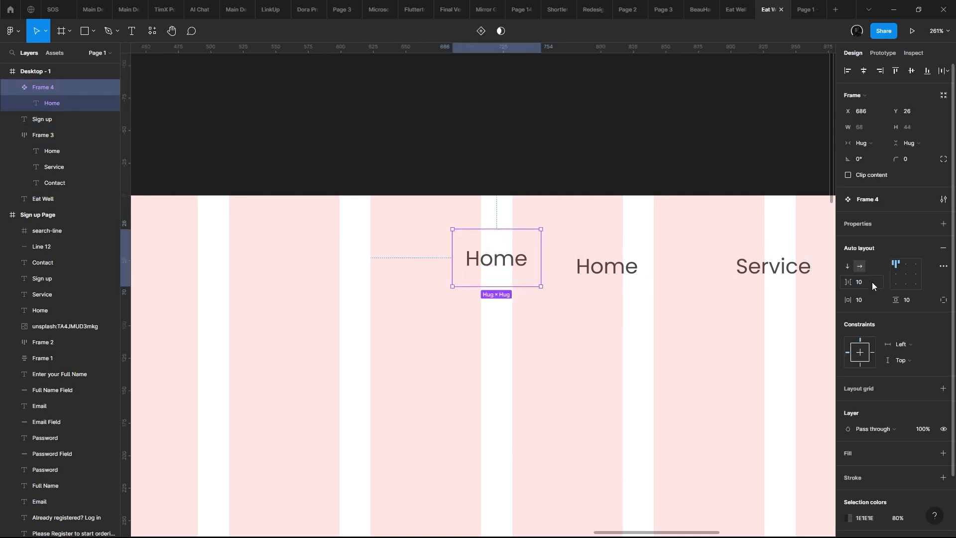
# - Set the Home component's horizontal and vertical padding to 4
pyautogui.click(872, 300)
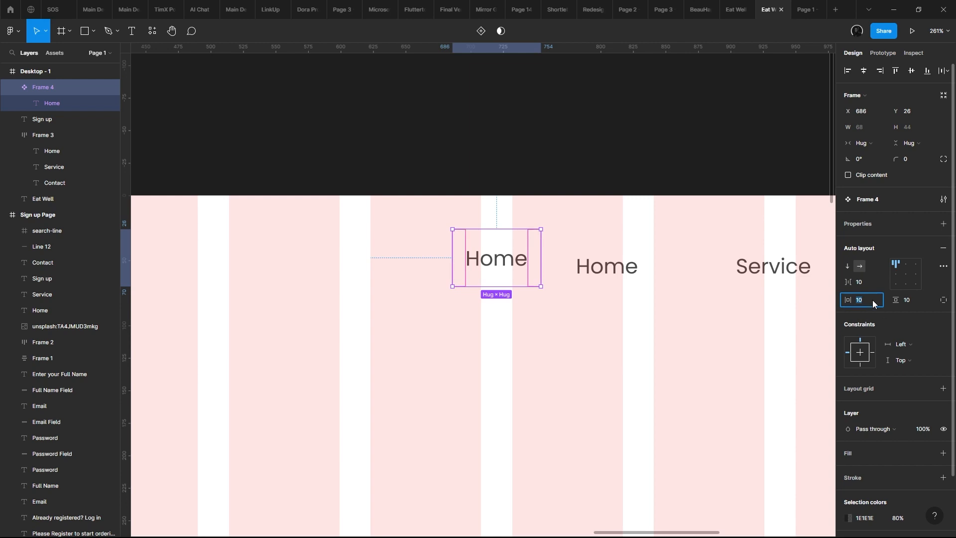
pyautogui.write('4')
pyautogui.press('Tab')
pyautogui.write('4')
pyautogui.press('Return')
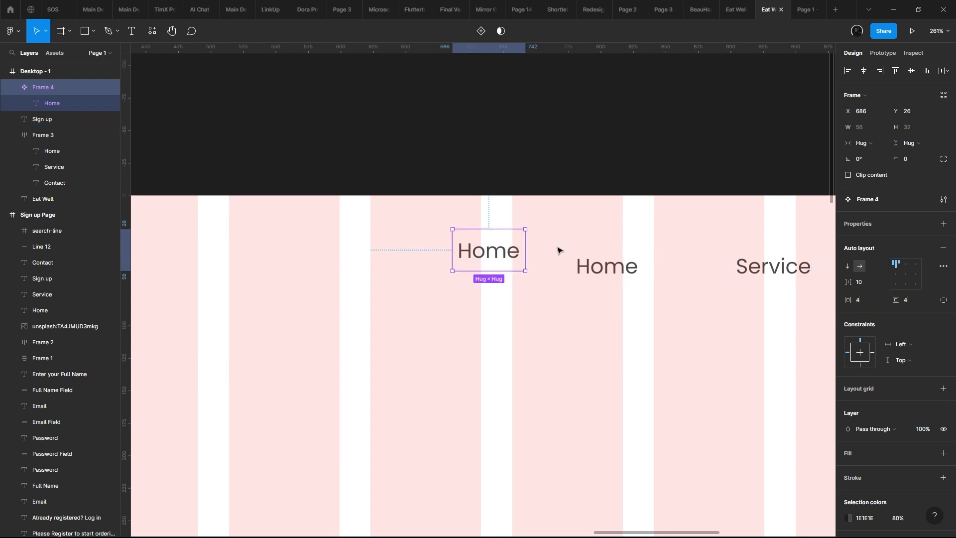
# - Add a second variant to the Home component and select the Home text inside it
pyautogui.hscroll(1, 485, 247)
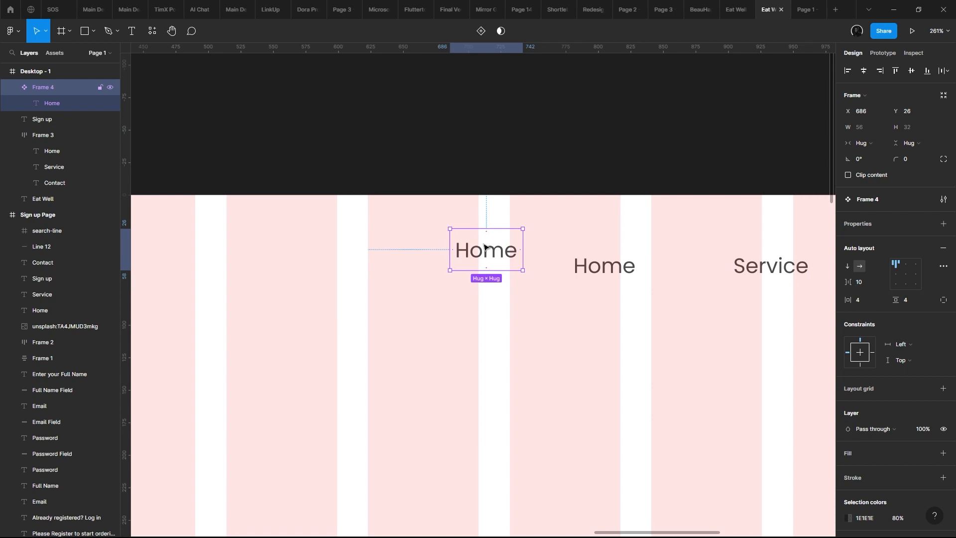
pyautogui.moveTo(483, 246); pyautogui.dragTo(506, 273)
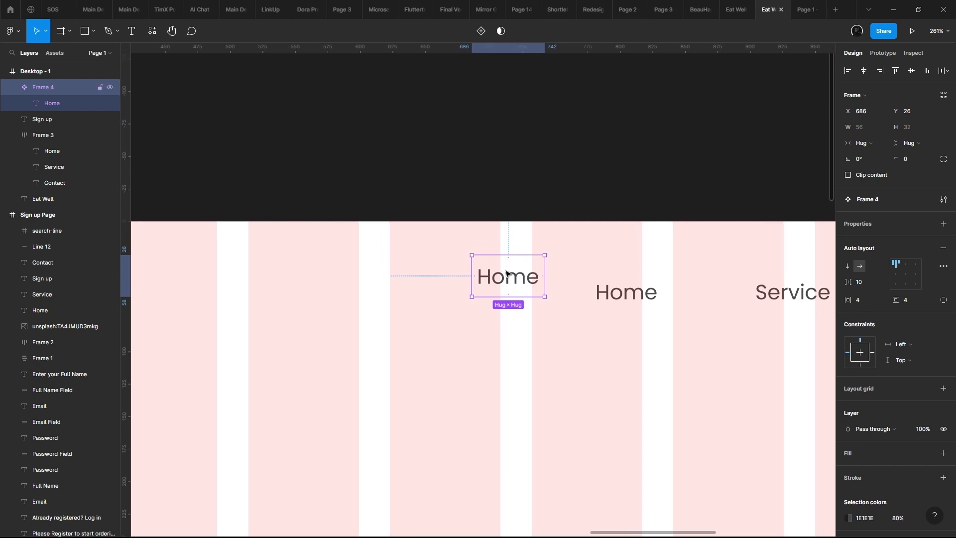
pyautogui.click(481, 30)
pyautogui.doubleClick(508, 342)
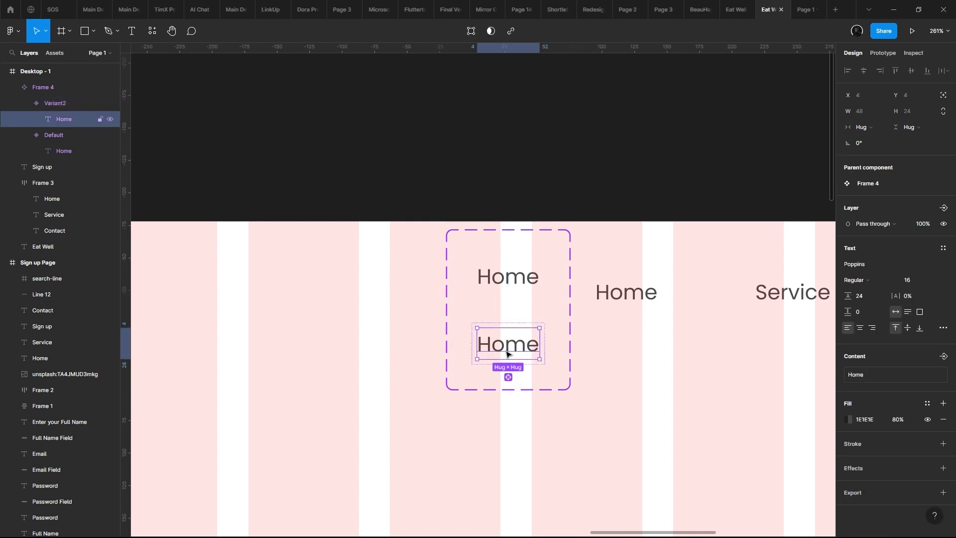
# - Examine the header links on the Sign up Page, especially the underline marking the active Sign up link
pyautogui.scroll(-5, 407, 302)
pyautogui.scroll(-3, 407, 302)
pyautogui.scroll(10, 631, 264)
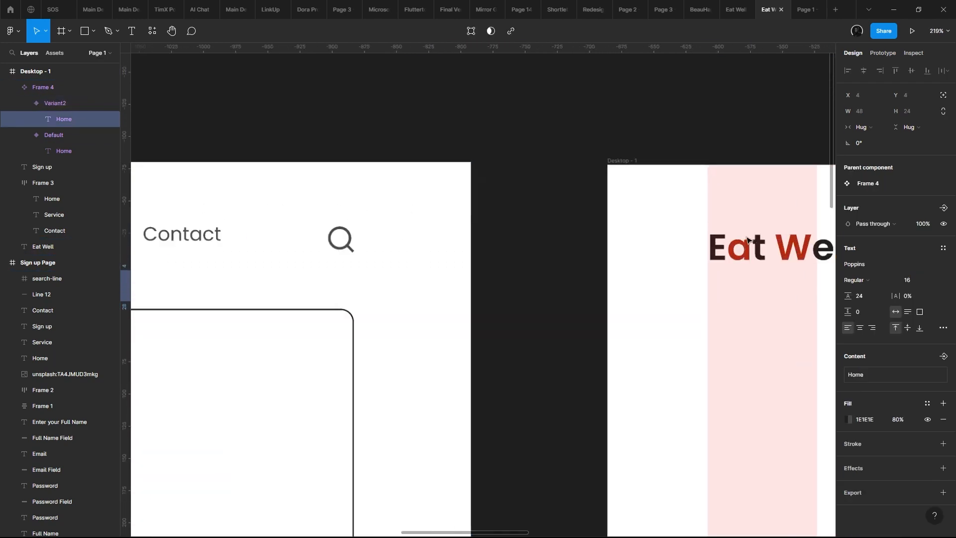
pyautogui.scroll(-2, 341, 288)
pyautogui.moveTo(434, 288); pyautogui.dragTo(679, 288)
pyautogui.scroll(3, 286, 279)
pyautogui.moveTo(286, 279); pyautogui.dragTo(657, 290)
pyautogui.scroll(-6, 527, 282)
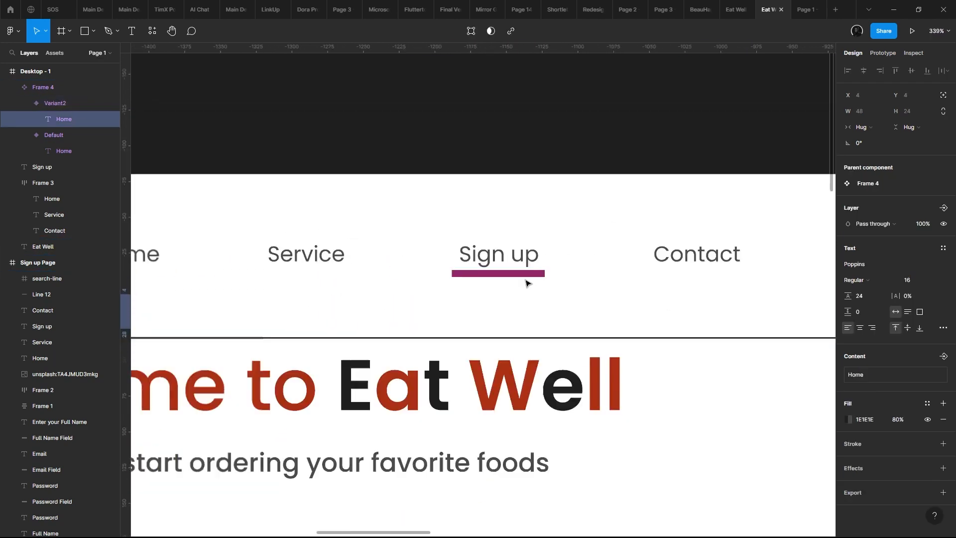
pyautogui.moveTo(517, 302); pyautogui.dragTo(657, 248)
pyautogui.scroll(-1, 658, 249)
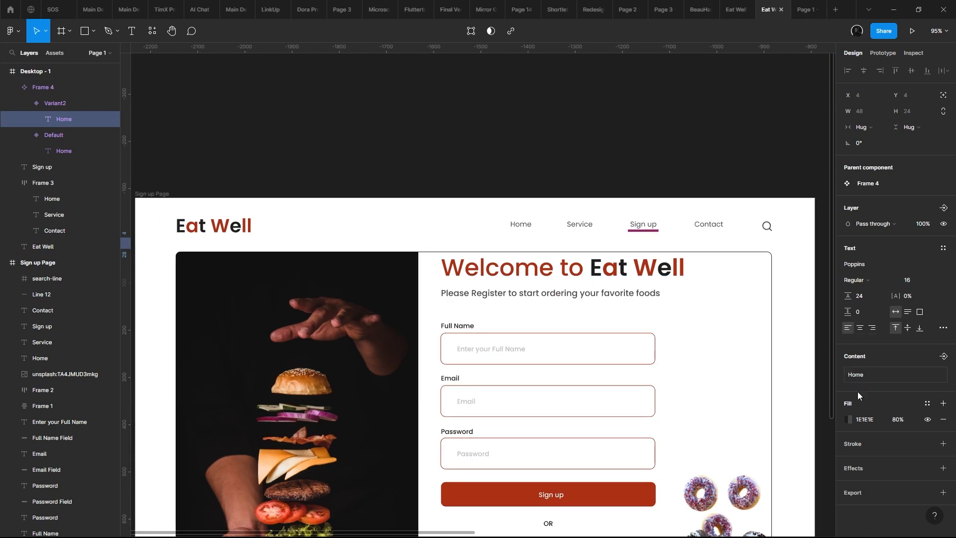
# - Recolour the second variant's Home text with the red AB3014 sampled from the Sign up Page, at 100% opacity
pyautogui.click(849, 420)
pyautogui.click(734, 423)
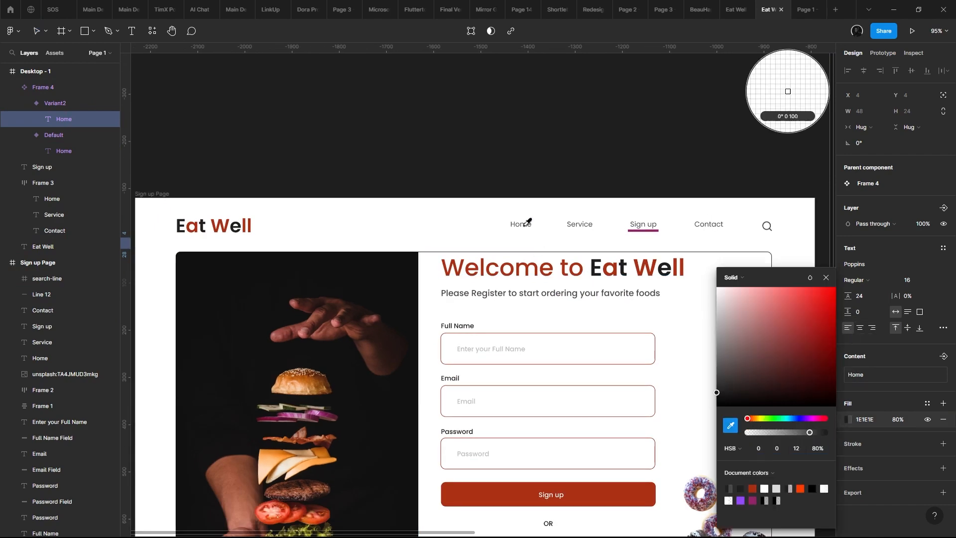
pyautogui.scroll(5, 539, 232)
pyautogui.click(529, 316)
pyautogui.scroll(-6, 529, 316)
pyautogui.moveTo(533, 263); pyautogui.dragTo(254, 205)
pyautogui.moveTo(785, 238); pyautogui.dragTo(529, 212)
pyautogui.scroll(4, 529, 212)
pyautogui.scroll(4, 529, 213)
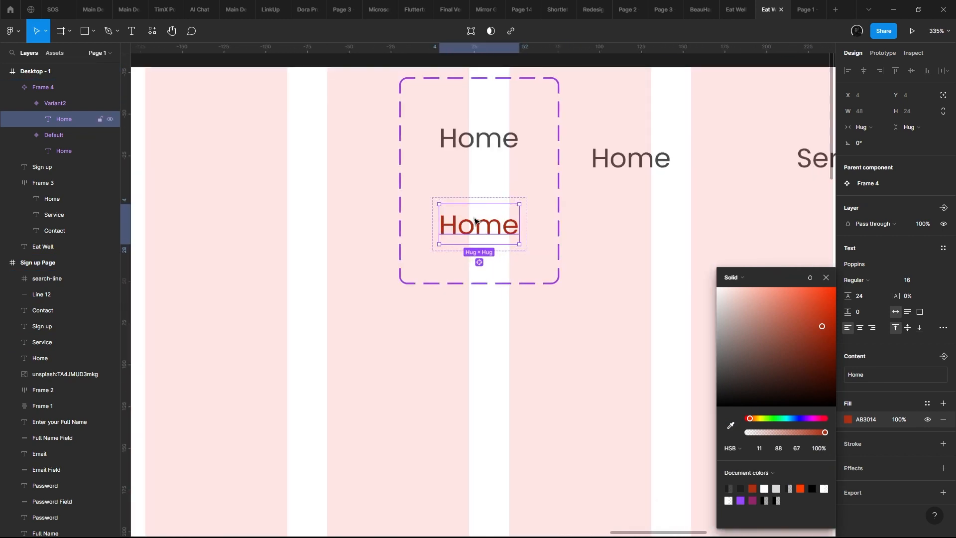
pyautogui.scroll(-4, 518, 248)
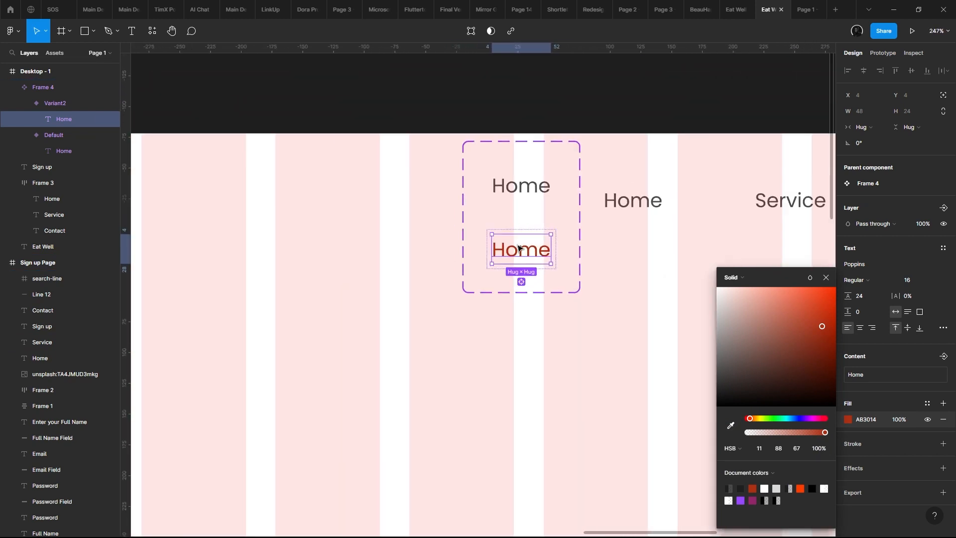
pyautogui.scroll(2, 518, 248)
pyautogui.scroll(-2, 522, 247)
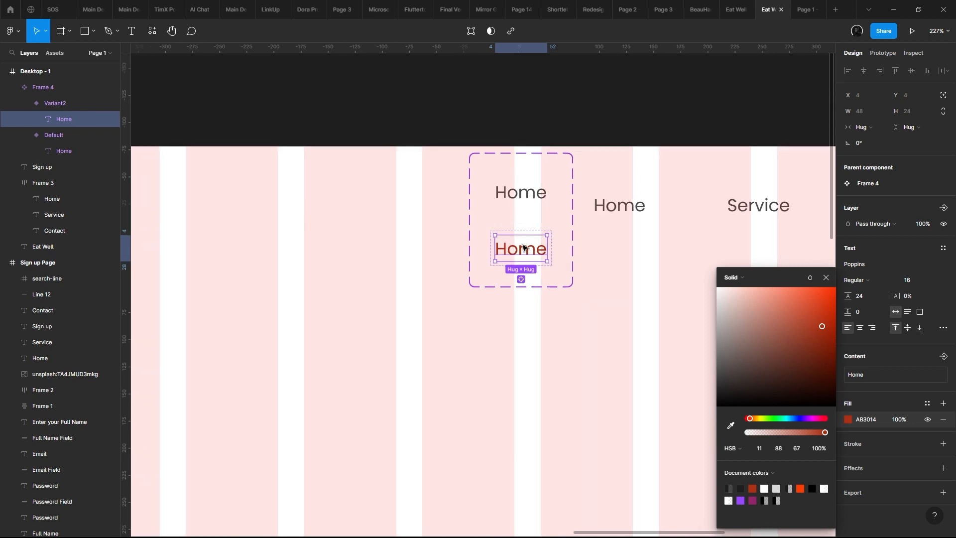
# - Add a While hovering interaction from the Default variant that changes to Variant2 with a Dissolve animation
pyautogui.click(540, 218)
pyautogui.click(545, 214)
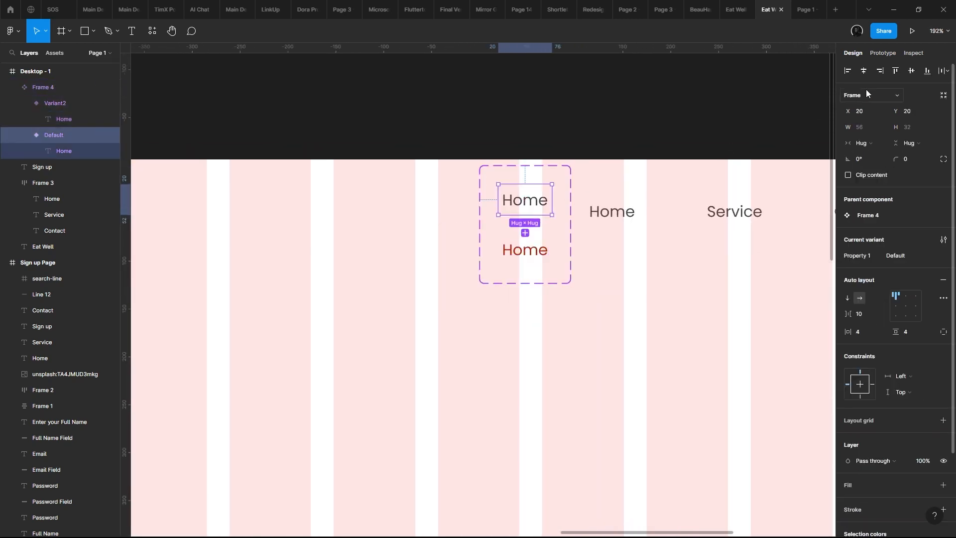
pyautogui.click(886, 53)
pyautogui.moveTo(551, 200); pyautogui.dragTo(526, 259)
pyautogui.click(747, 116)
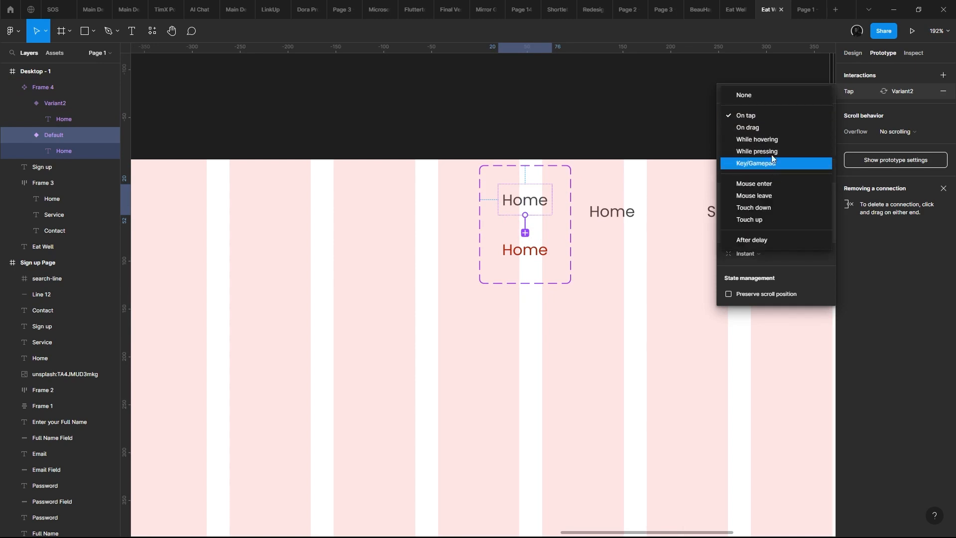
pyautogui.click(757, 135)
pyautogui.click(761, 259)
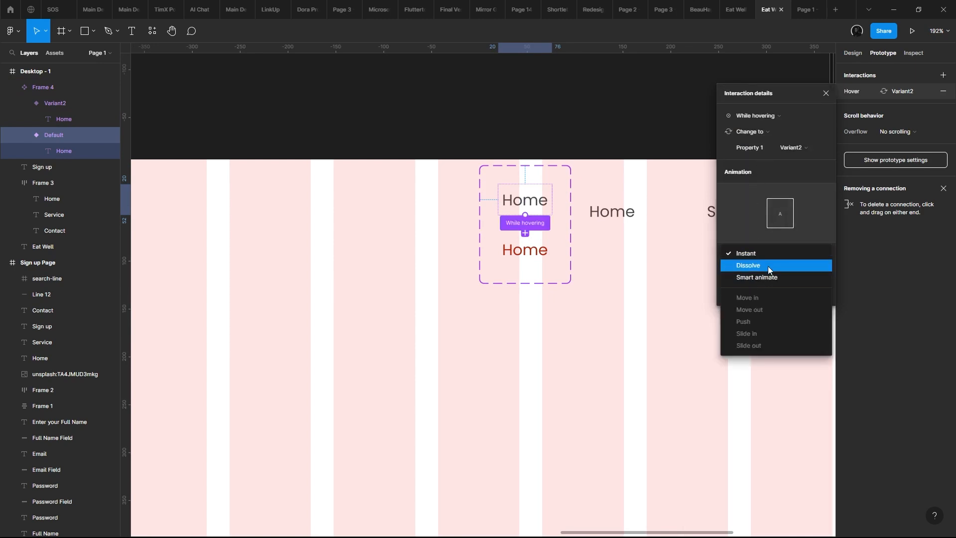
pyautogui.click(768, 266)
pyautogui.hscroll(2, 573, 239)
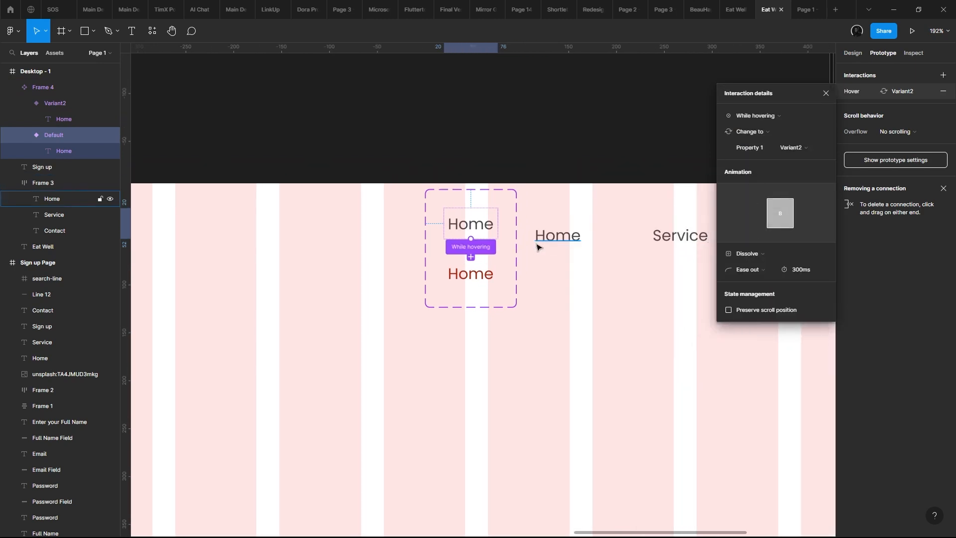
pyautogui.press('Escape')
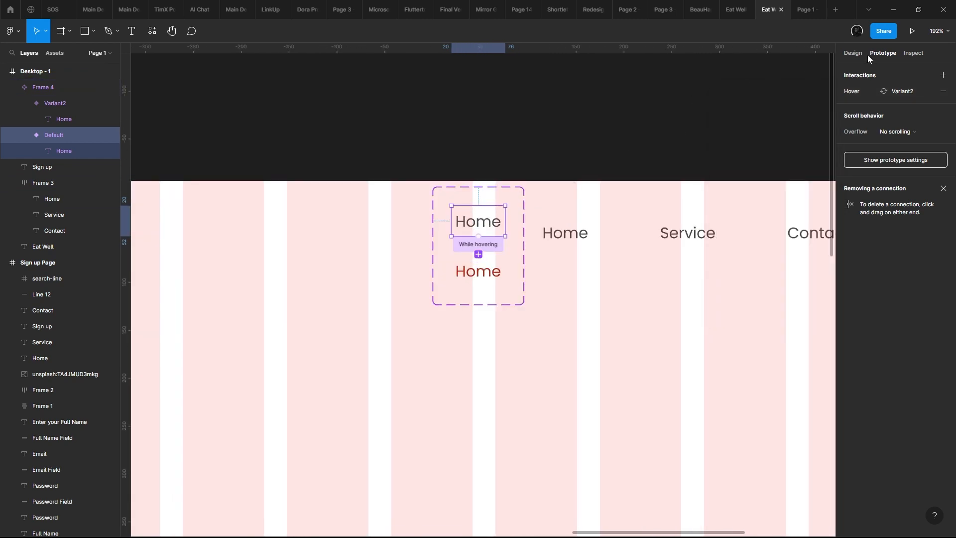
# - Create a component text property named Text with the value Home for the Home texts of both variants
pyautogui.click(852, 53)
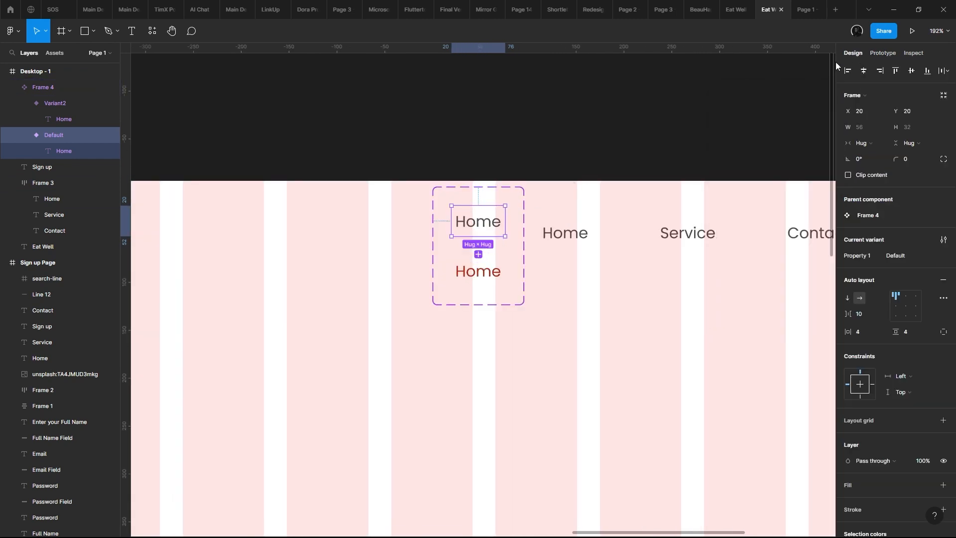
pyautogui.scroll(-5, 573, 262)
pyautogui.scroll(5, 572, 262)
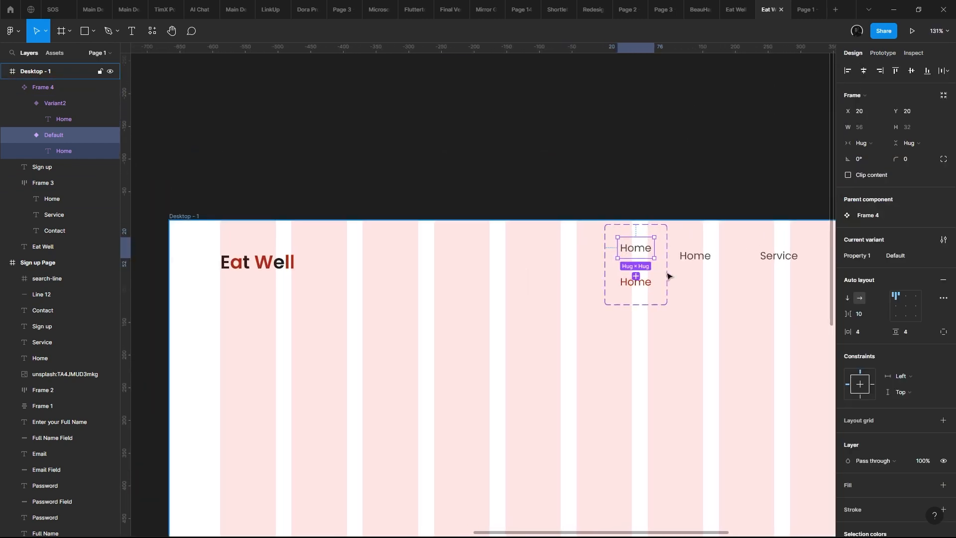
pyautogui.doubleClick(422, 193)
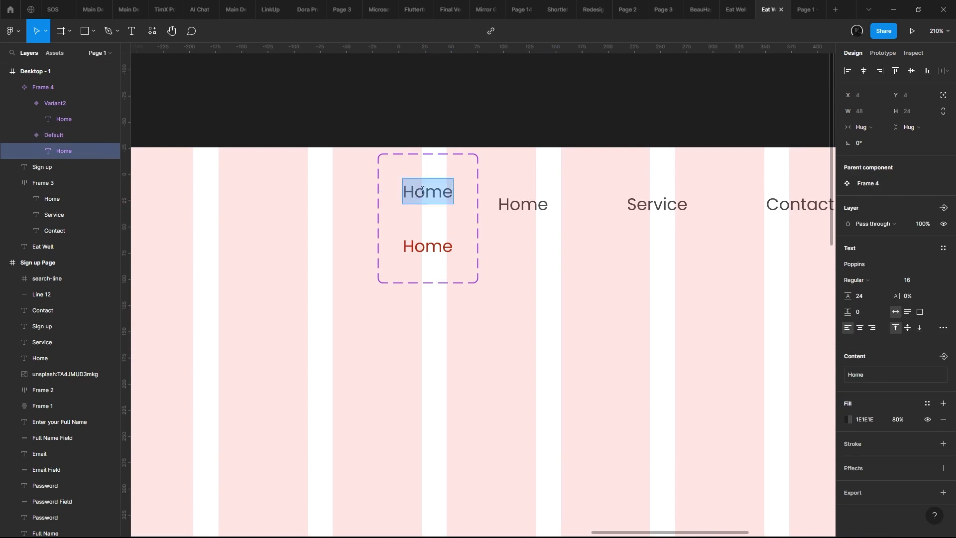
pyautogui.keyDown('shift'); pyautogui.click(427, 245); pyautogui.keyUp('shift')
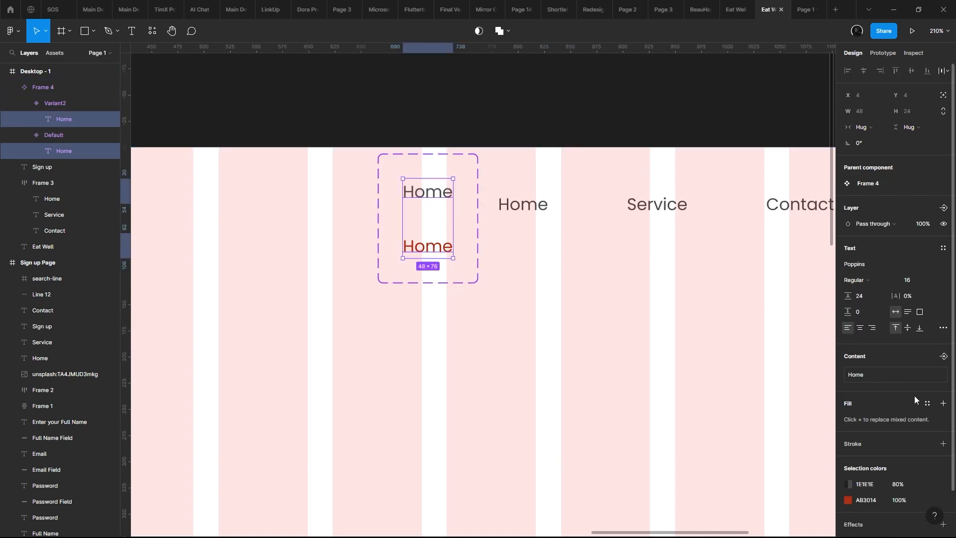
pyautogui.click(941, 356)
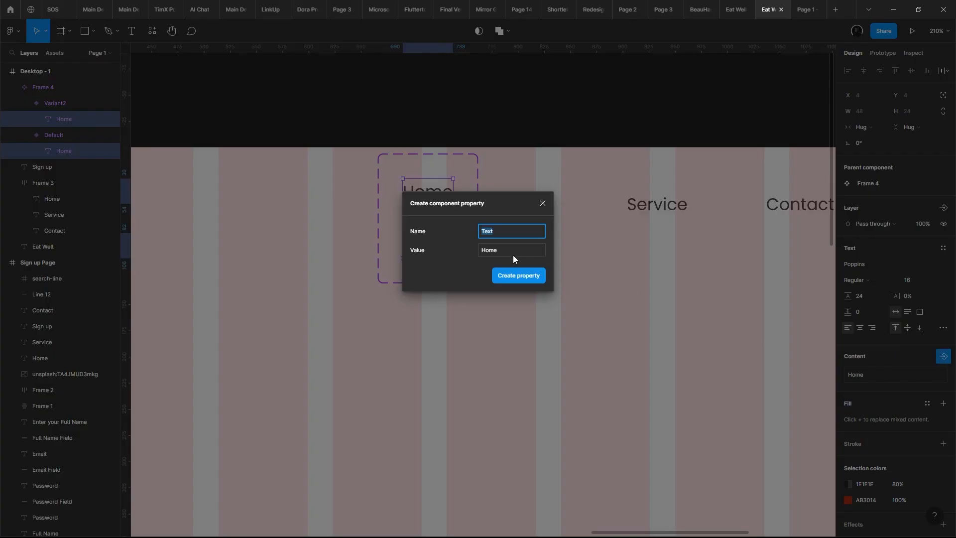
pyautogui.click(516, 277)
# - Move the Home component set out of the Desktop - 1 frame onto the empty canvas above it
pyautogui.moveTo(522, 264); pyautogui.dragTo(576, 398)
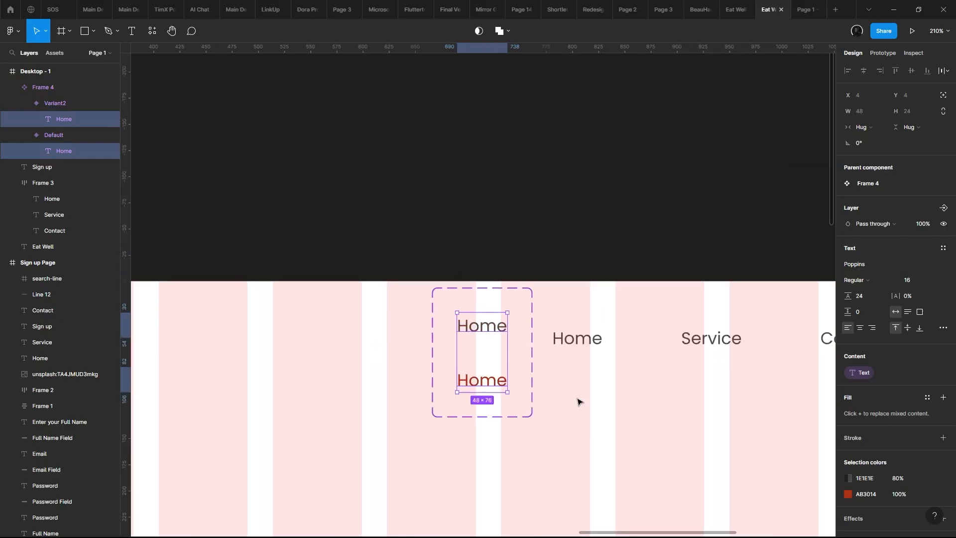
pyautogui.click(568, 383)
pyautogui.click(516, 341)
pyautogui.moveTo(517, 344); pyautogui.dragTo(522, 141)
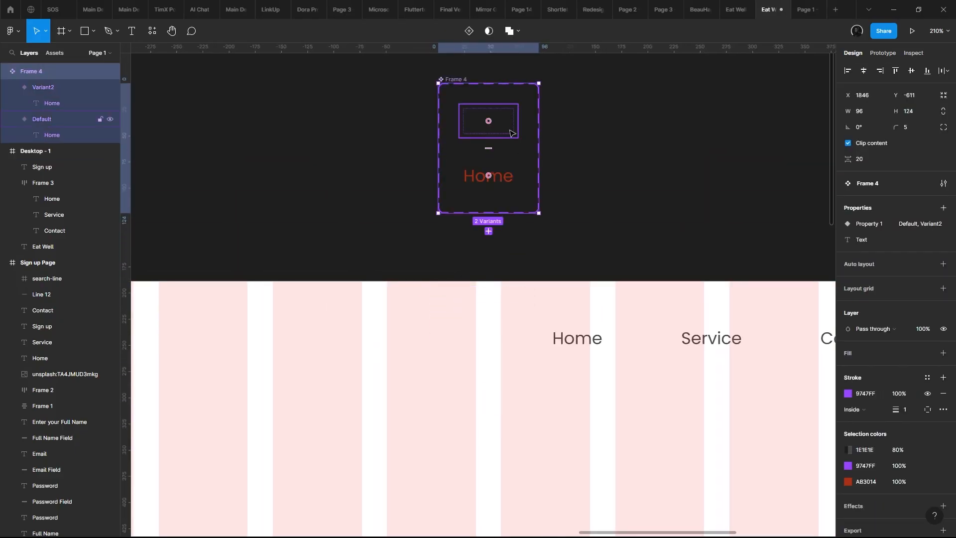
# - Set the Default variant's Home text fill to 393939 at 100% opacity
pyautogui.click(509, 123)
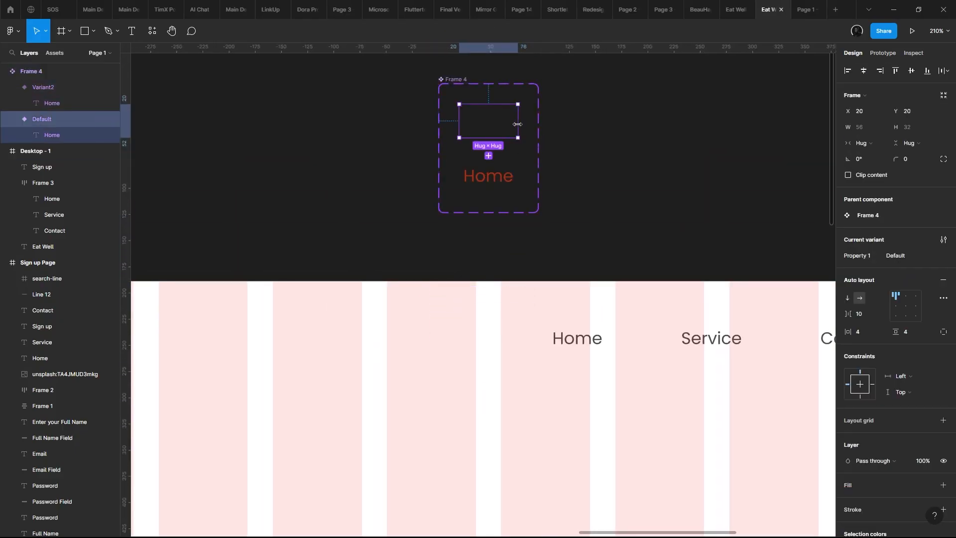
pyautogui.scroll(-2, 861, 376)
pyautogui.click(501, 129)
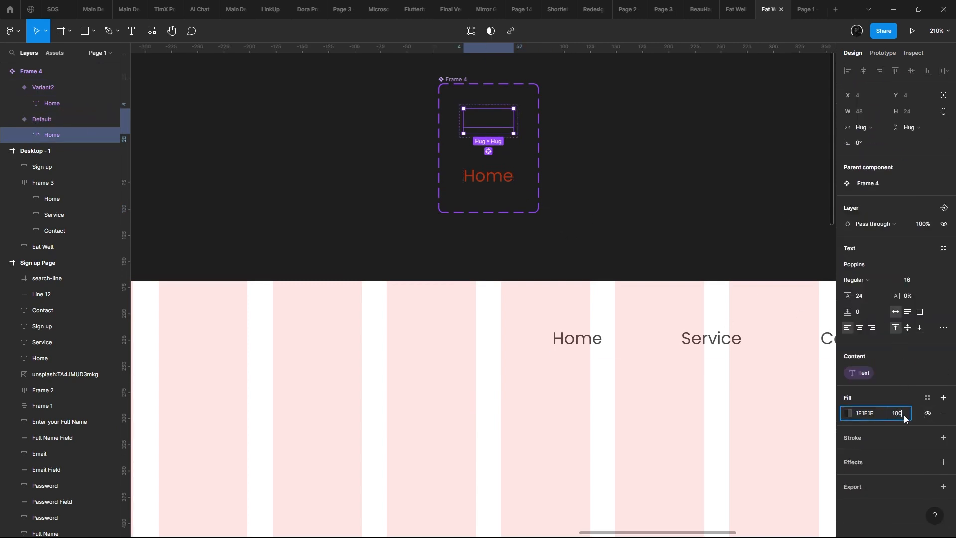
pyautogui.click(848, 414)
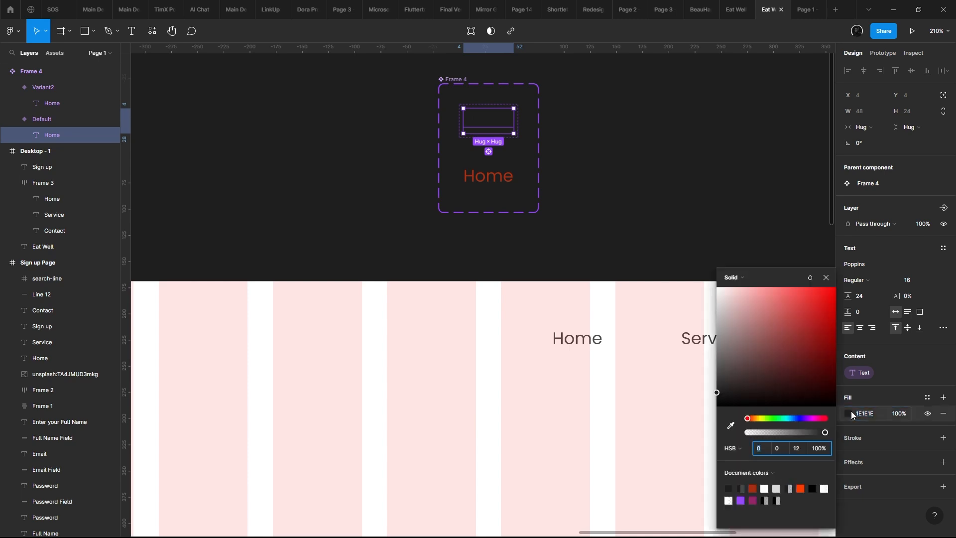
pyautogui.moveTo(793, 381)
pyautogui.mouseDown()
pyautogui.moveTo(688, 363)
pyautogui.moveTo(686, 387)
pyautogui.mouseUp()
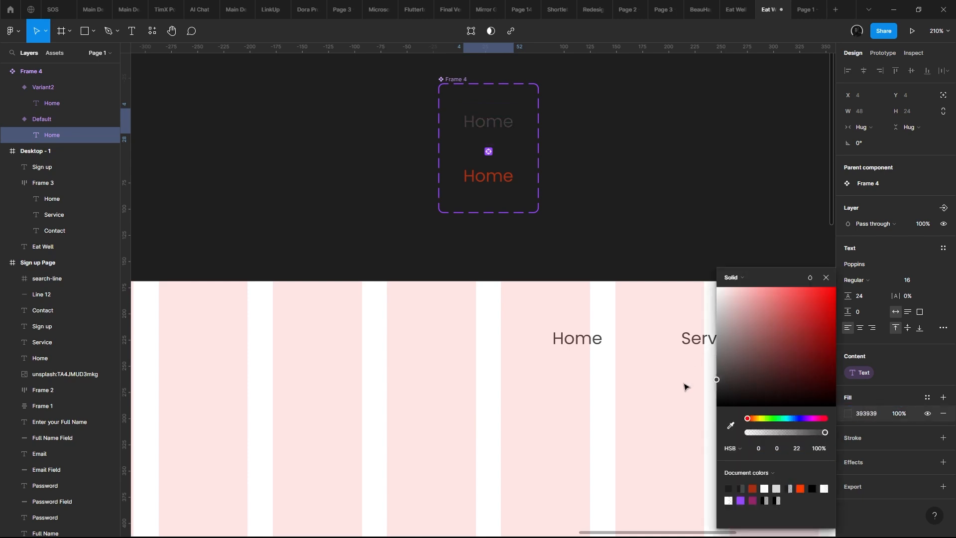
pyautogui.moveTo(516, 331); pyautogui.dragTo(503, 290)
# - Place an instance of the Default variant in the header before the old links, try changing its text, and undo the text change
pyautogui.click(565, 226)
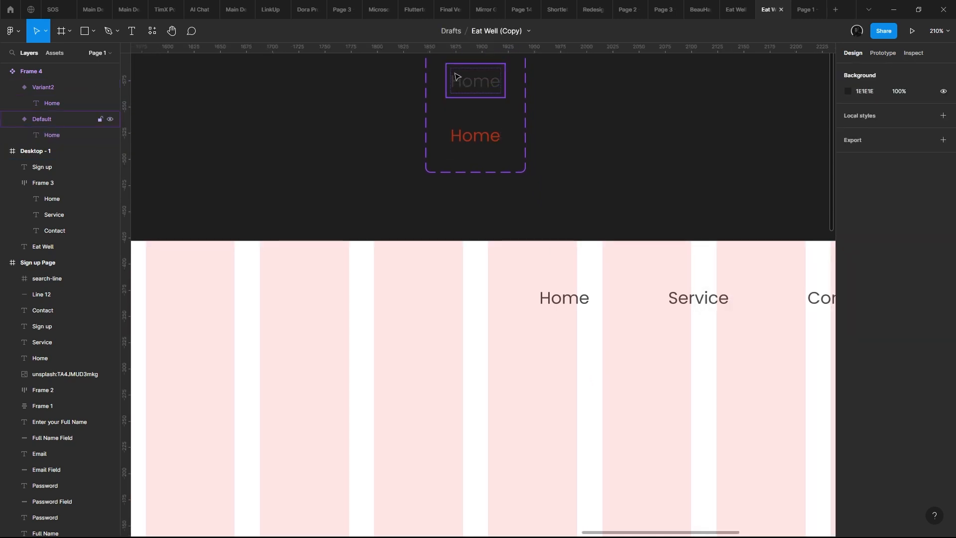
pyautogui.moveTo(469, 79); pyautogui.dragTo(443, 299)
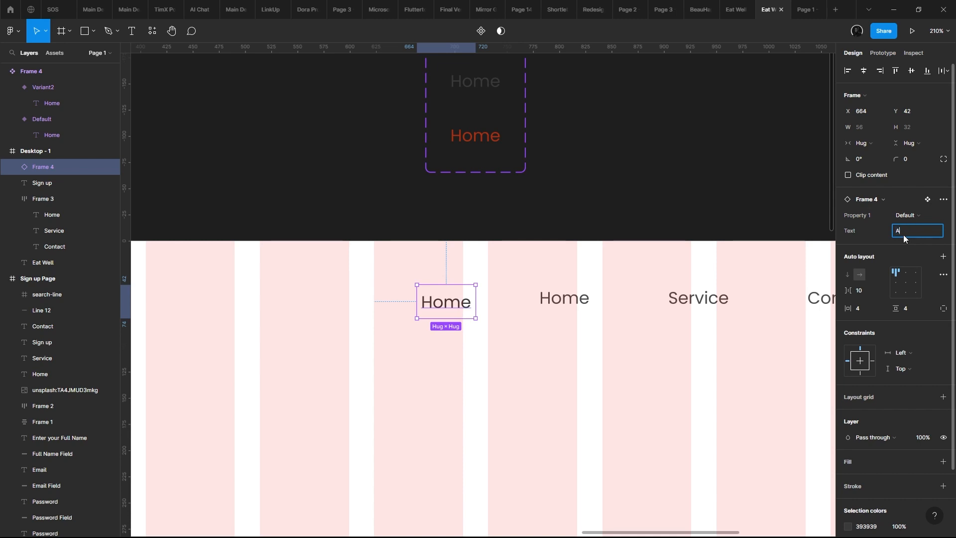
pyautogui.press('Return')
pyautogui.hotkey('ctrl', 'z')
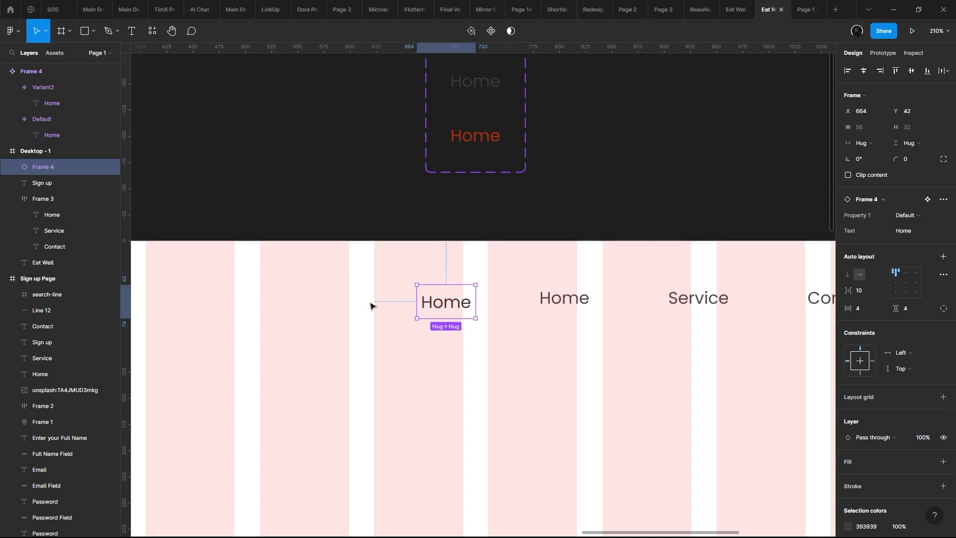
# - Delete the old auto layout frame holding the plain Home, Service and Contact texts from the header
pyautogui.scroll(-3, 378, 279)
pyautogui.scroll(-1, 397, 219)
pyautogui.click(441, 211)
pyautogui.click(473, 205)
pyautogui.scroll(2, 578, 231)
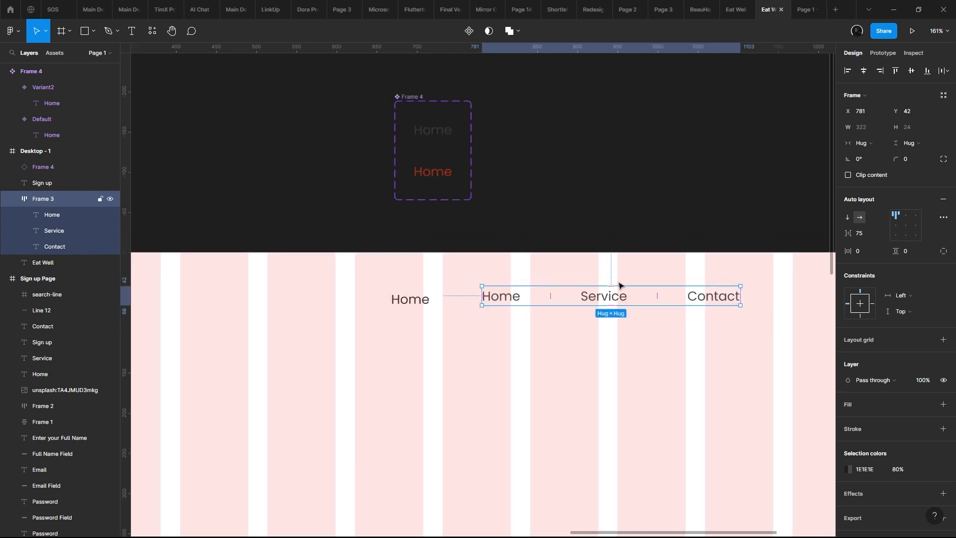
pyautogui.click(627, 286)
pyautogui.click(627, 289)
pyautogui.press('Delete')
# - Add two evenly spaced copies of the Home instance in a row and set the middle one's text to Service
pyautogui.click(414, 301)
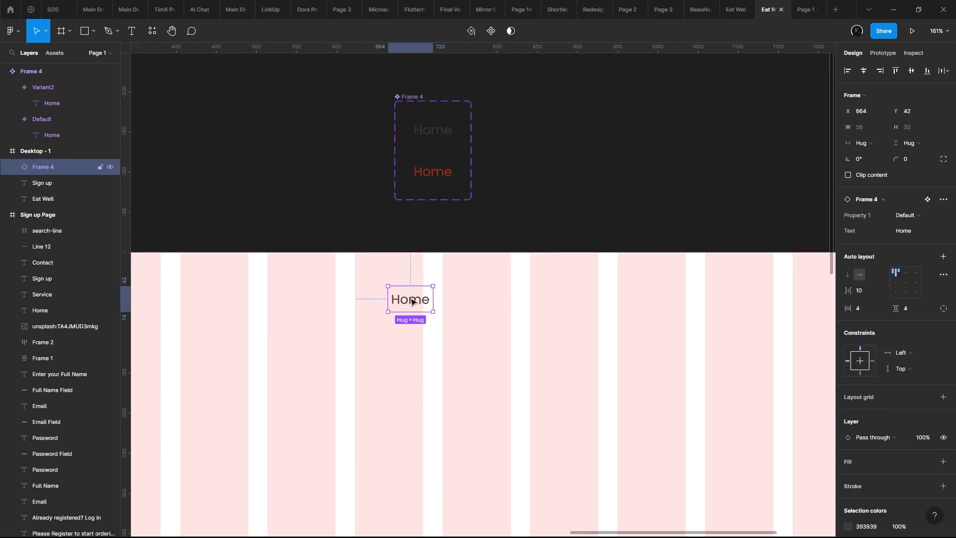
pyautogui.moveTo(414, 300); pyautogui.dragTo(557, 301)
pyautogui.click(482, 294)
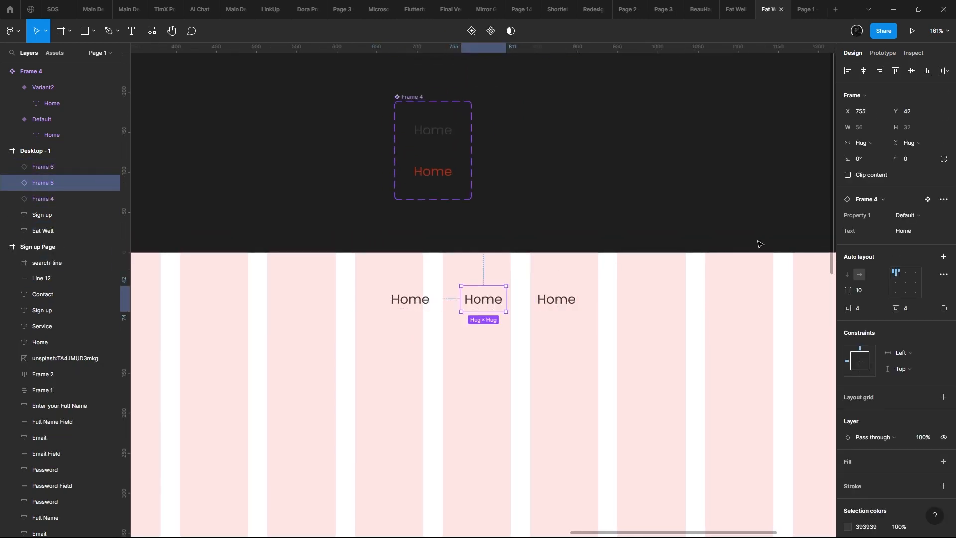
pyautogui.click(903, 230)
pyautogui.write('Service')
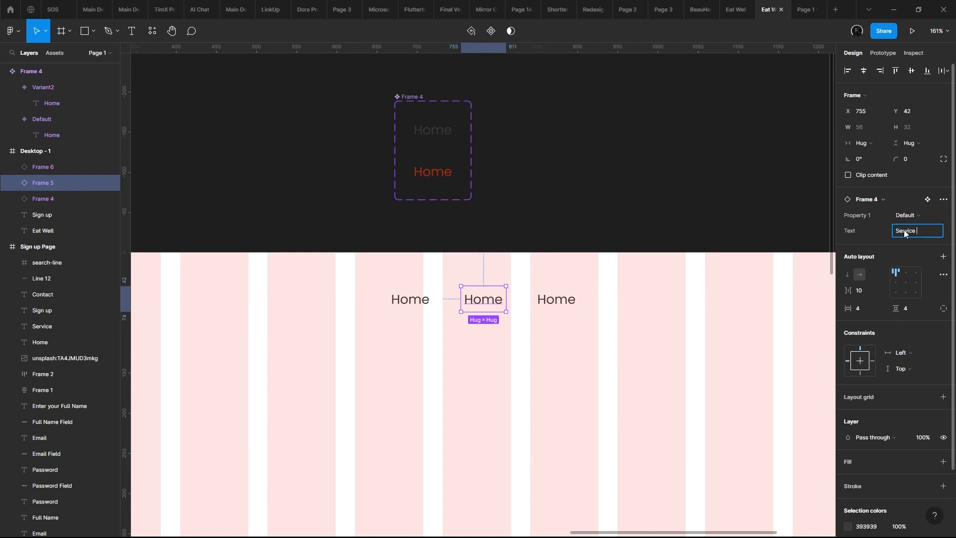
pyautogui.press('Return')
# - Set the text of the third link instance to Contact
pyautogui.click(537, 302)
pyautogui.hotkey('ctrl', 'a')
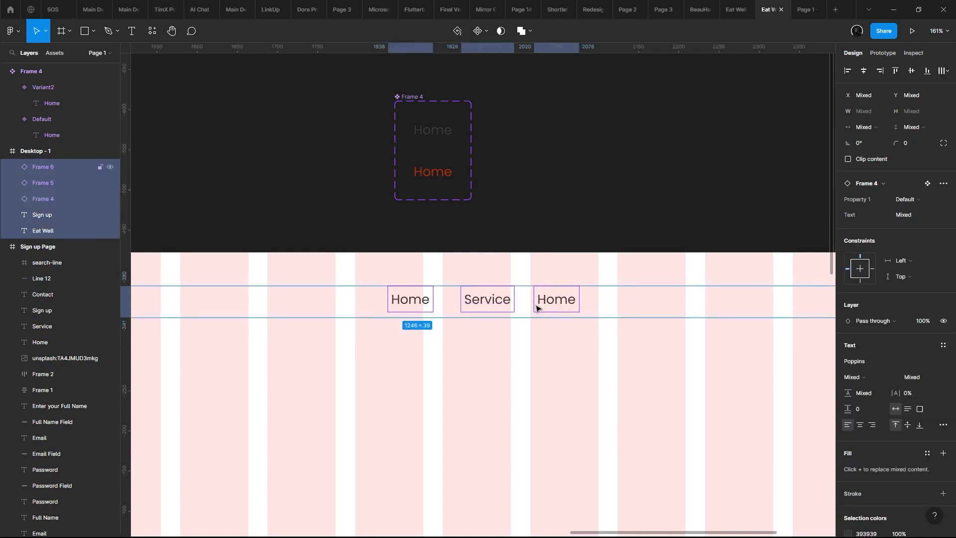
pyautogui.click(536, 307)
pyautogui.click(911, 232)
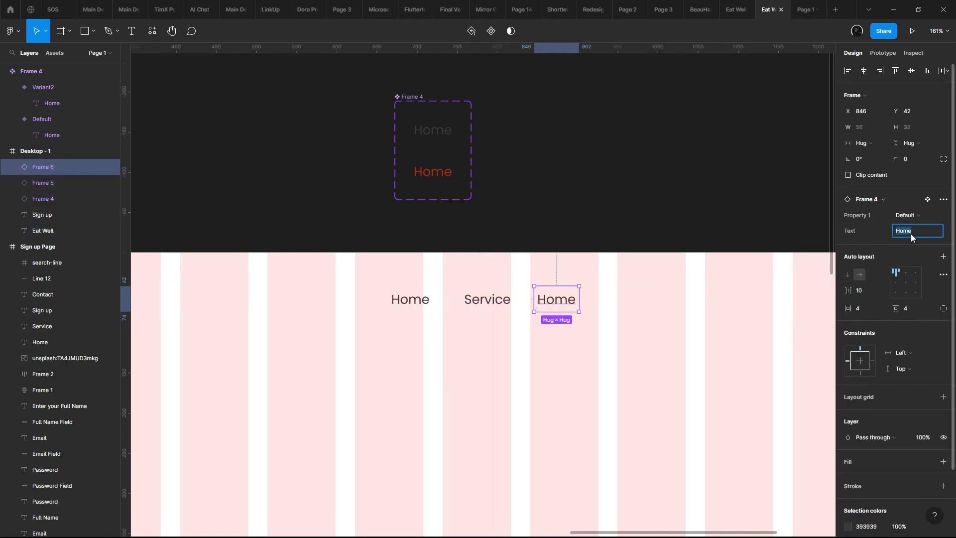
pyautogui.write('Contact')
pyautogui.press('Return')
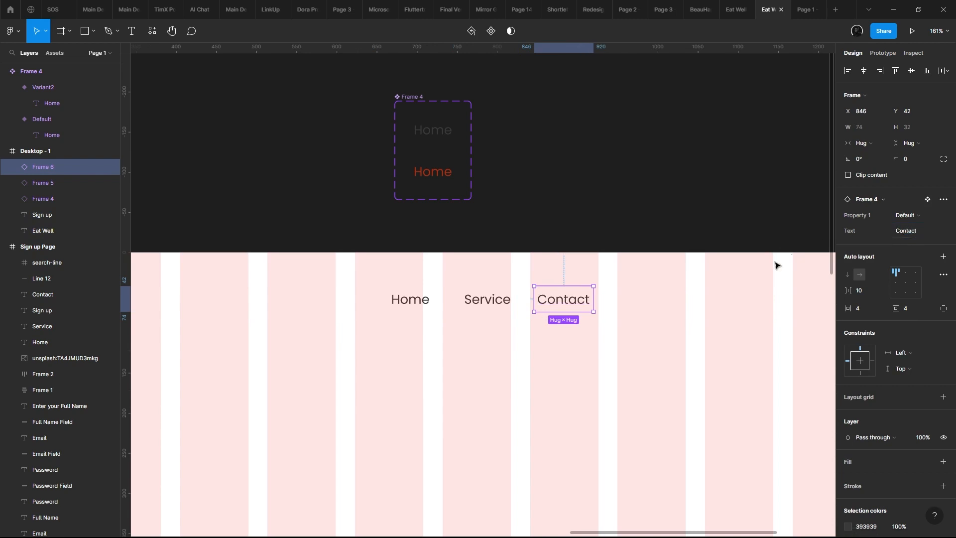
# - Delete the Contact link instance from the header
pyautogui.moveTo(676, 346); pyautogui.dragTo(472, 300)
pyautogui.moveTo(580, 339); pyautogui.dragTo(543, 271)
pyautogui.press('Delete')
# - Group the Home and Service link instances in a horizontal auto layout frame
pyautogui.click(474, 306)
pyautogui.click(407, 301)
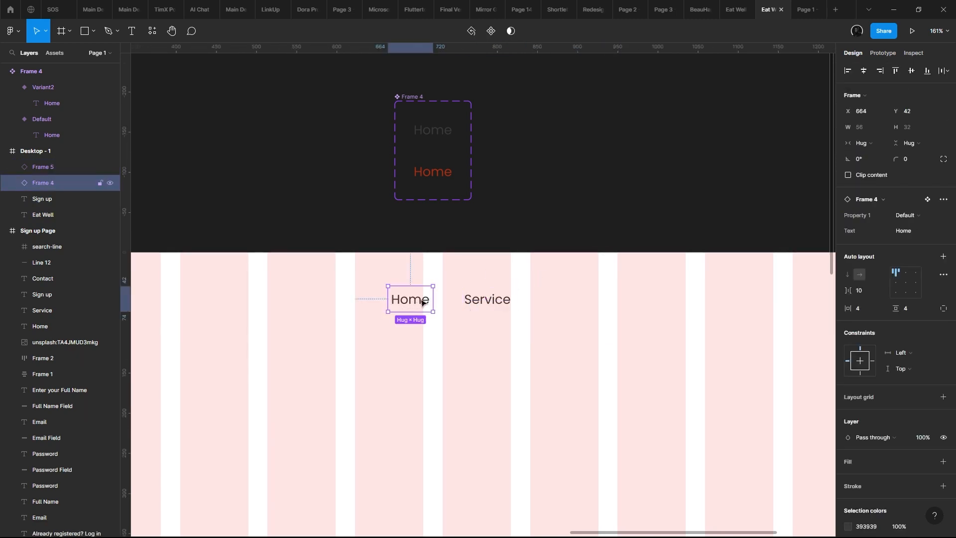
pyautogui.scroll(3, 428, 304)
pyautogui.keyDown('shift'); pyautogui.click(491, 307); pyautogui.keyUp('shift')
pyautogui.hotkey('shift', 'a')
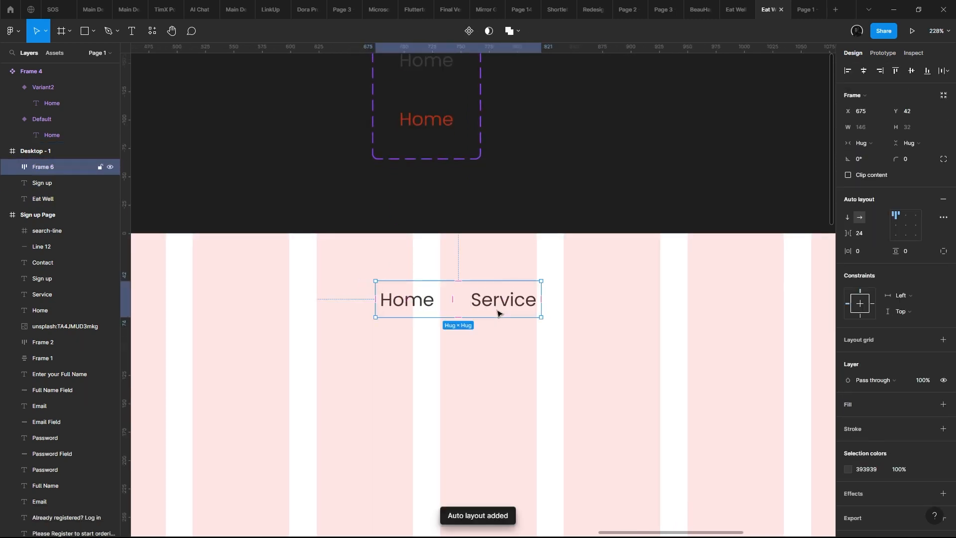
# - Duplicate the Service link instance inside the auto layout frame
pyautogui.click(504, 300)
pyautogui.hotkey('ctrl', 'd')
pyautogui.scroll(-2, 545, 319)
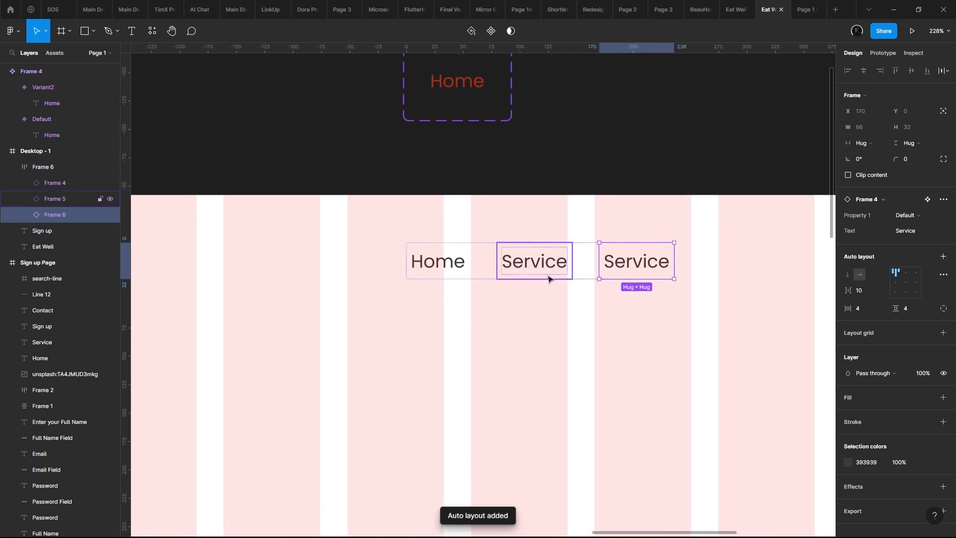
# - Set the middle link instance's text to About Us and select the auto layout frame around the links
pyautogui.click(532, 270)
pyautogui.click(897, 235)
pyautogui.hotkey('ctrl', 'a')
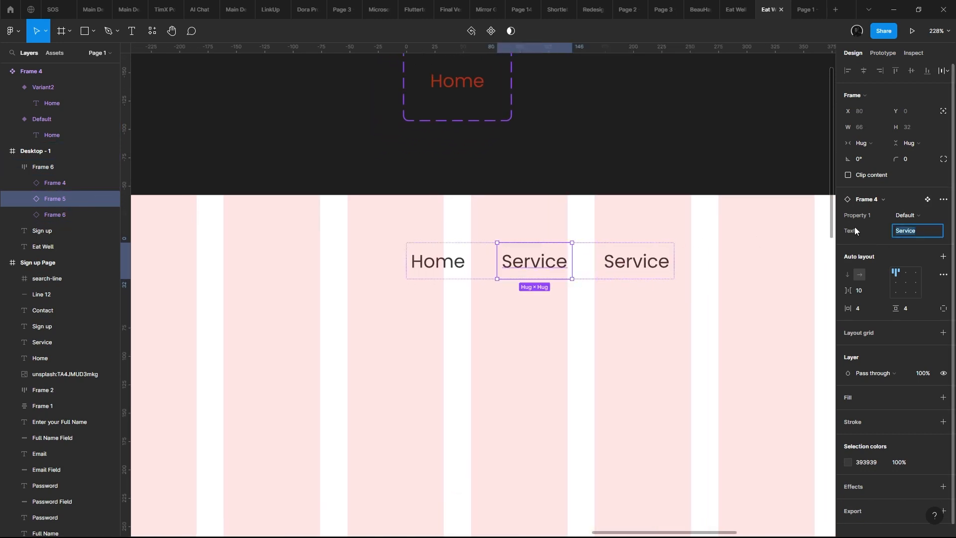
pyautogui.write('About Us')
pyautogui.press('Return')
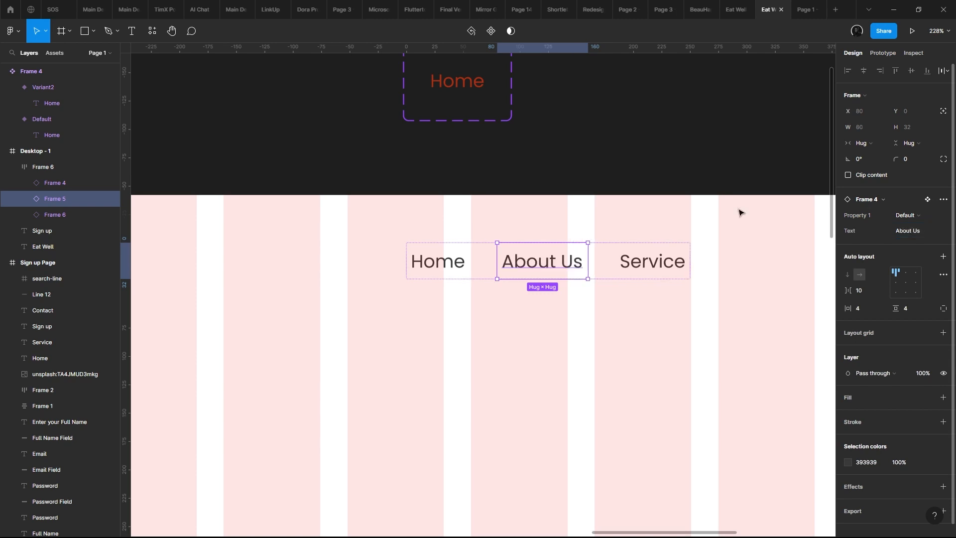
pyautogui.click(409, 374)
pyautogui.click(577, 275)
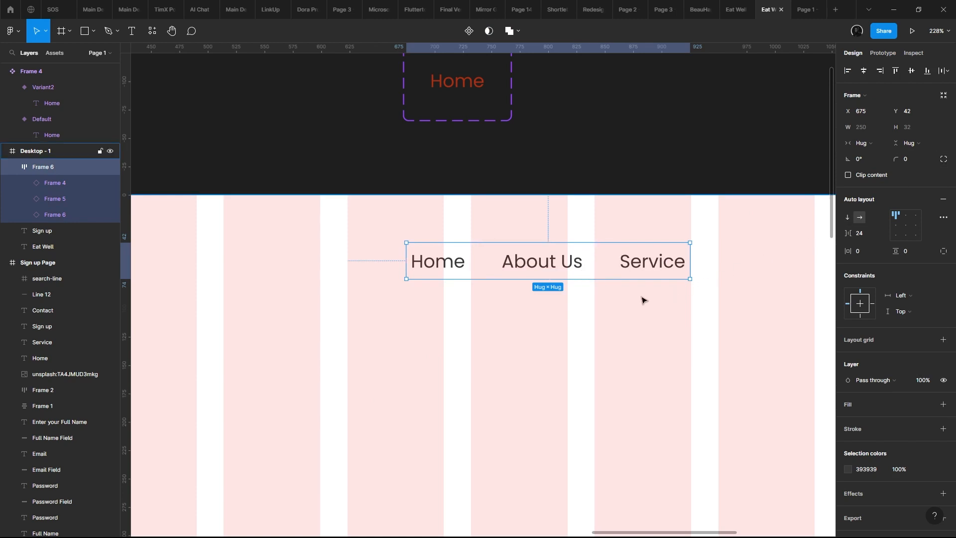
# - Undo the middle link's About Us edit and set the last link instance's text to About
pyautogui.hotkey('ctrl', 'z')
pyautogui.hotkey('ctrl', 'z')
pyautogui.hotkey('ctrl', 'z')
pyautogui.click(656, 271)
pyautogui.click(914, 229)
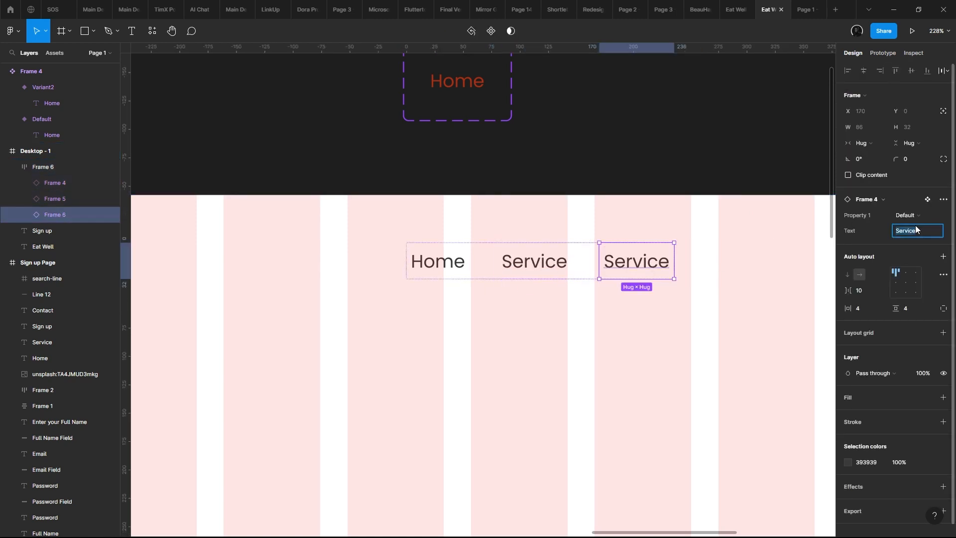
pyautogui.press('Return')
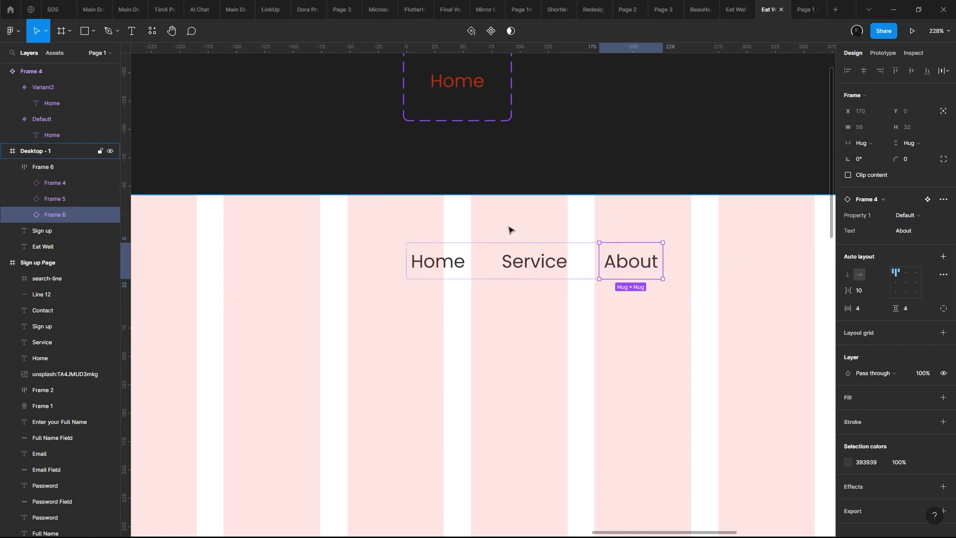
# - Move the auto layout frame of links to about X 708, Y 54 in the header
pyautogui.scroll(-5, 508, 229)
pyautogui.scroll(-5, 616, 266)
pyautogui.click(578, 267)
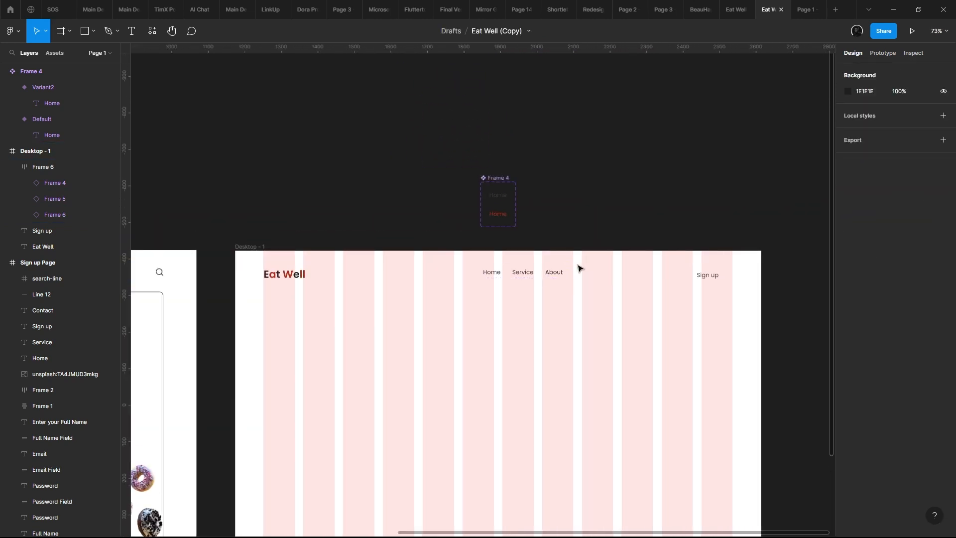
pyautogui.scroll(5, 578, 267)
pyautogui.click(524, 237)
pyautogui.moveTo(524, 237); pyautogui.dragTo(543, 244)
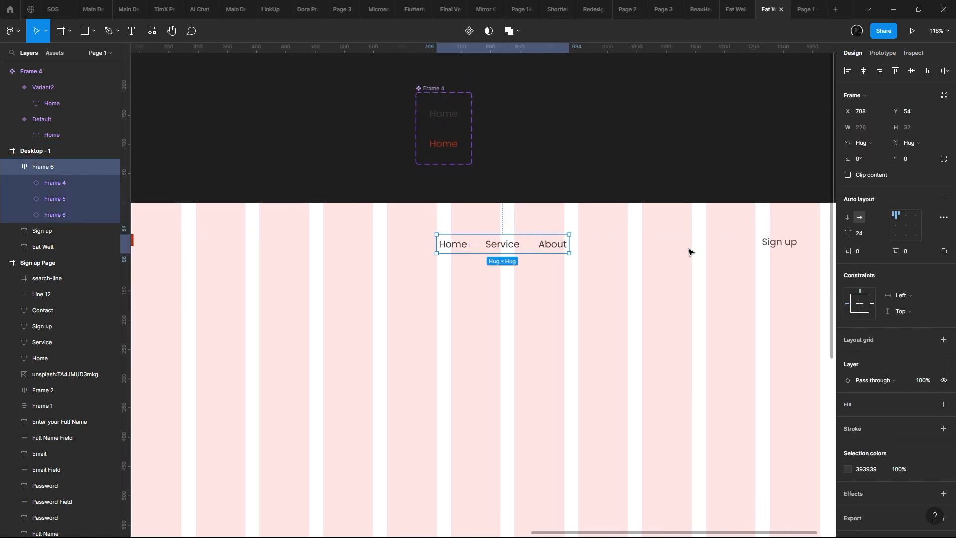
# - Duplicate the About link instance inside the auto layout frame and set the copy's text to Contact
pyautogui.click(541, 250)
pyautogui.hotkey('ctrl', 'd')
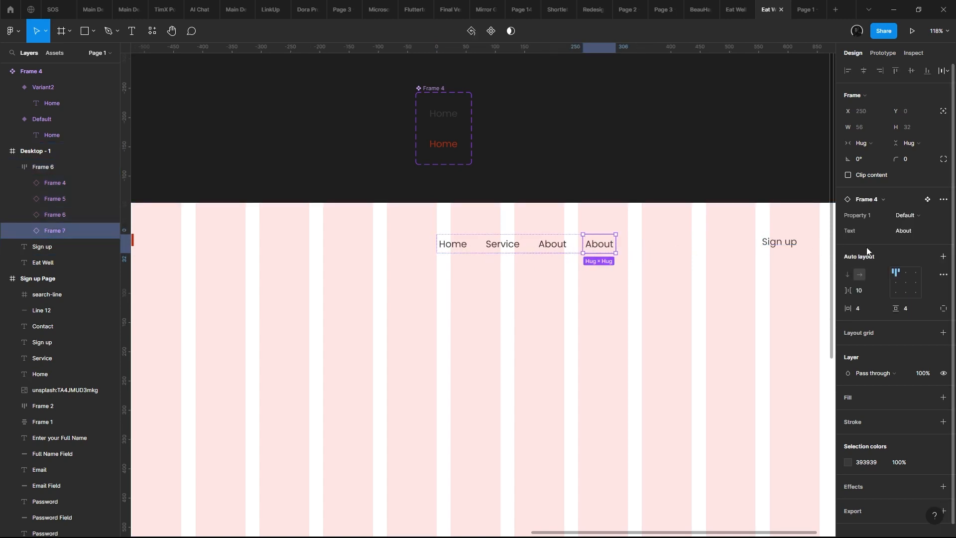
pyautogui.click(901, 235)
pyautogui.write('Contact')
pyautogui.press('Return')
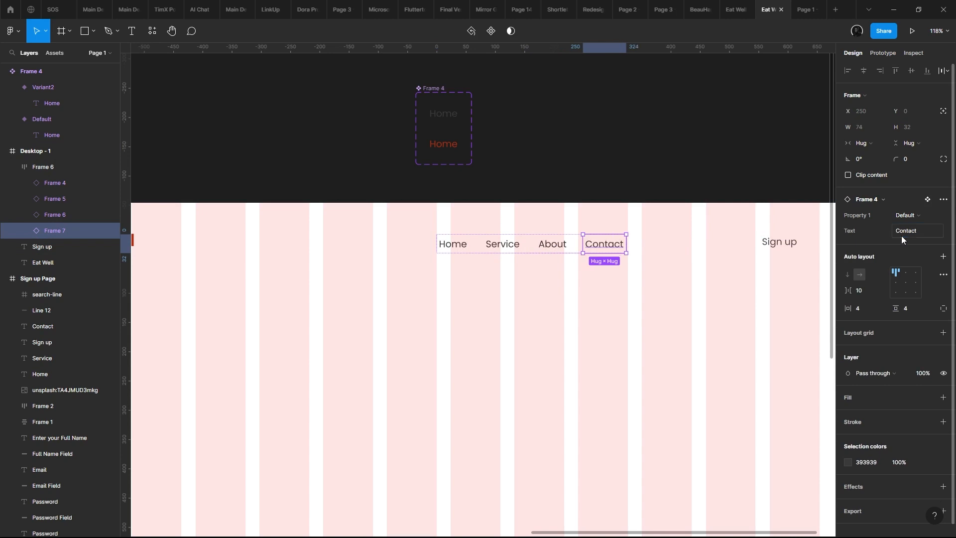
# - Set the spacing between the links in the header's auto layout frame to 40
pyautogui.click(603, 295)
pyautogui.click(568, 252)
pyautogui.moveTo(848, 233); pyautogui.dragTo(852, 239)
pyautogui.write('40')
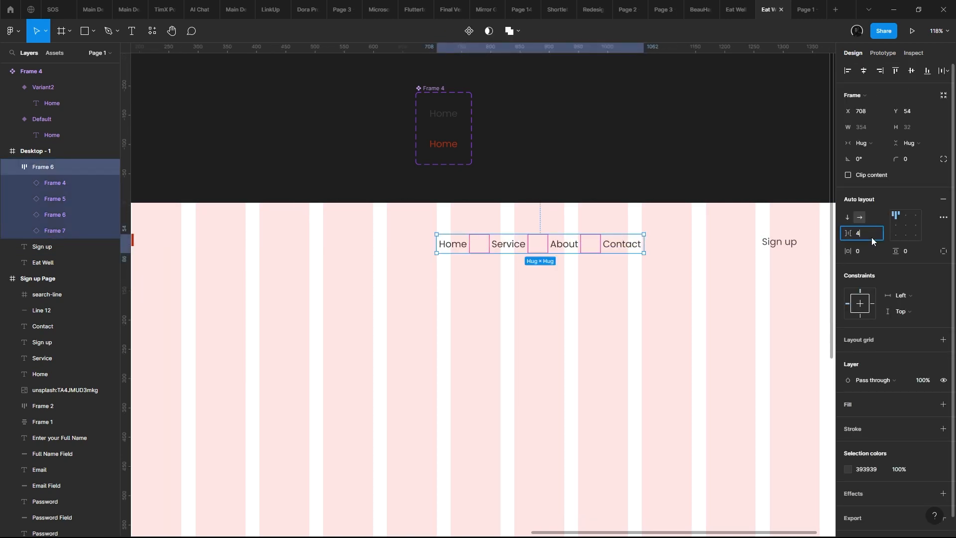
pyautogui.press('Return')
pyautogui.scroll(-3, 509, 384)
pyautogui.moveTo(508, 385); pyautogui.dragTo(625, 242)
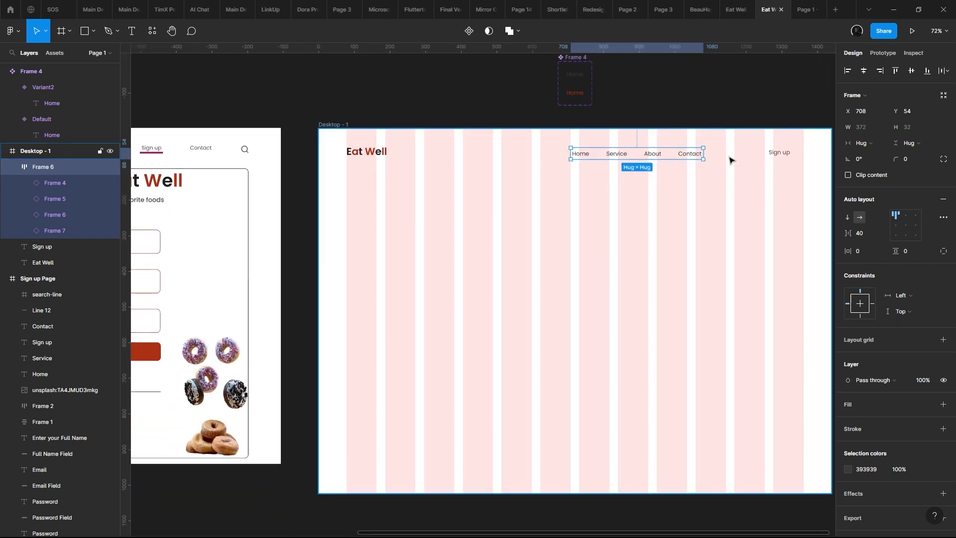
# - Check the header links in the prototype preview and return to the design file
pyautogui.click(806, 10)
pyautogui.click(768, 7)
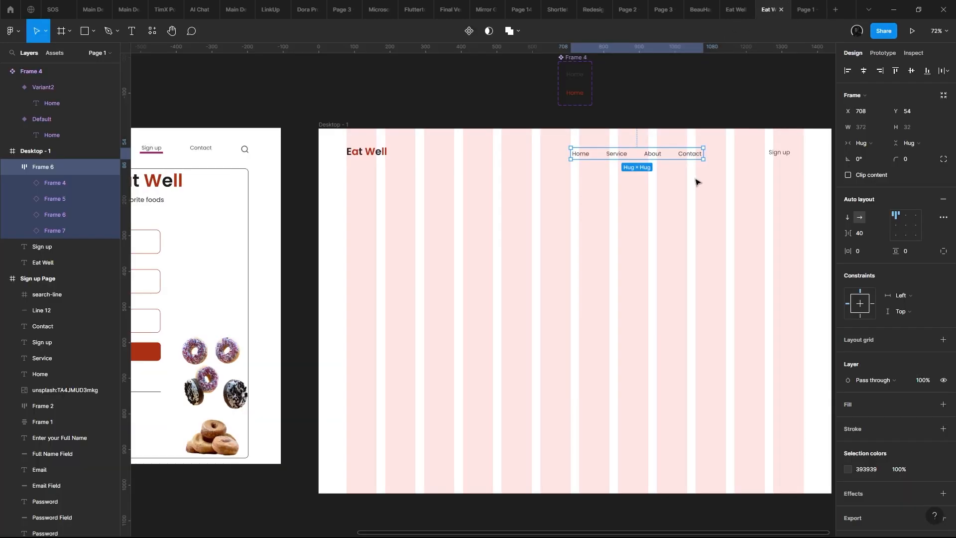
pyautogui.click(804, 9)
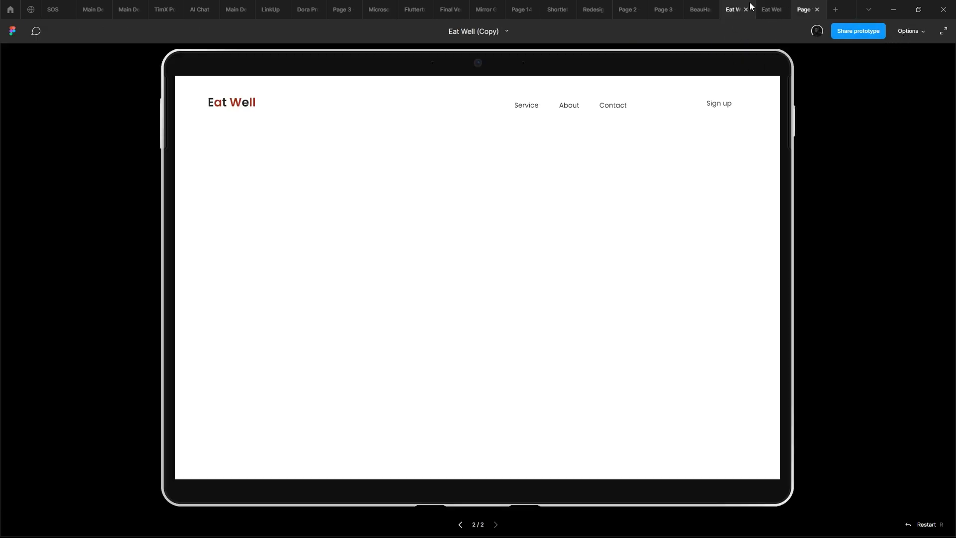
pyautogui.moveTo(769, 4)
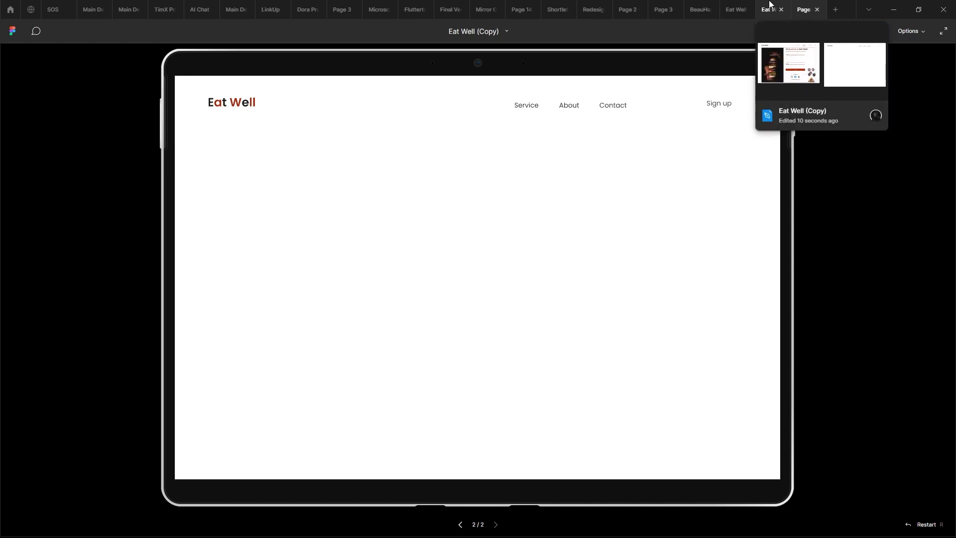
pyautogui.click(771, 4)
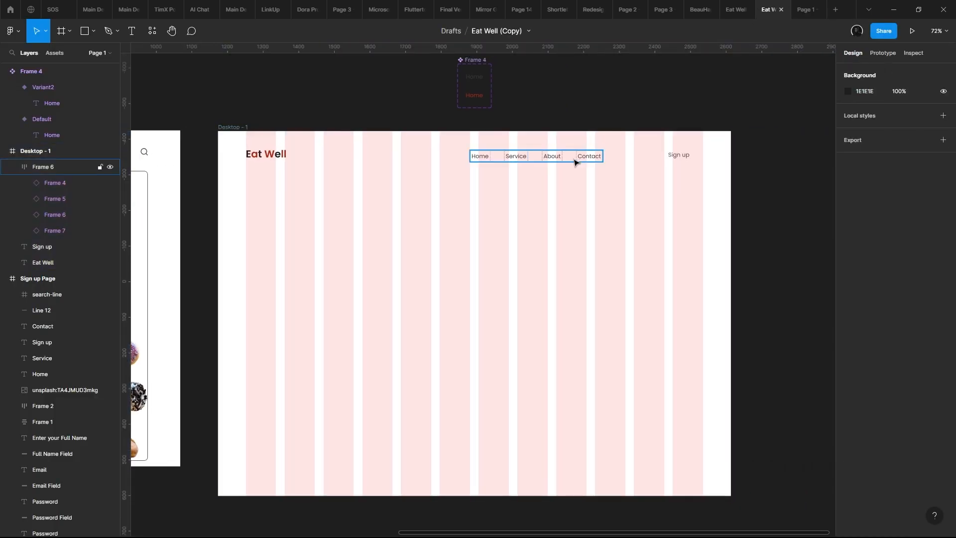
# - Align the link frame, the Eat Well logo and the Sign up text on their vertical centers
pyautogui.click(572, 159)
pyautogui.keyDown('shift'); pyautogui.click(276, 162); pyautogui.keyUp('shift')
pyautogui.keyDown('shift'); pyautogui.click(682, 157); pyautogui.keyUp('shift')
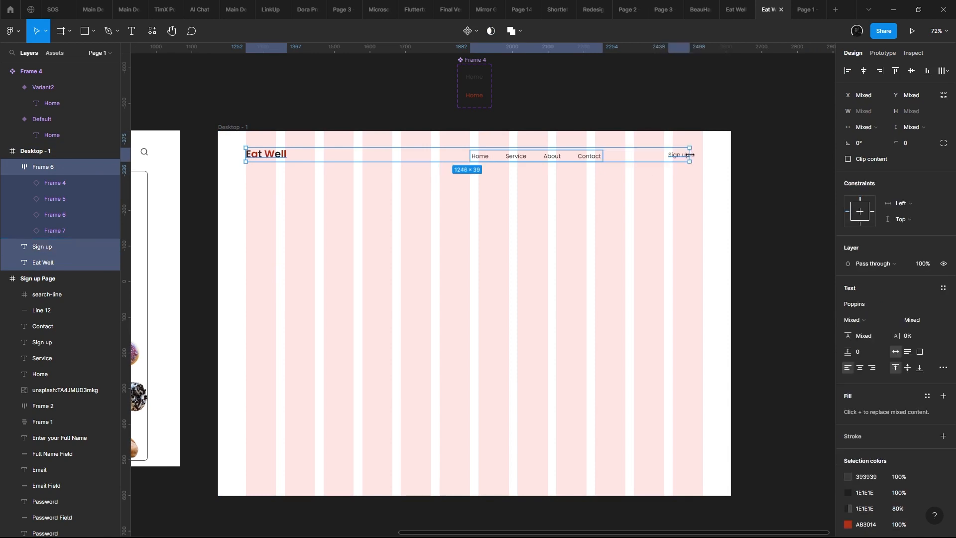
pyautogui.click(915, 71)
# - Compare the reference page's header navigation with the header in the new desktop frame
pyautogui.scroll(1, 568, 156)
pyautogui.moveTo(568, 155); pyautogui.dragTo(705, 163)
pyautogui.scroll(-2, 705, 163)
pyautogui.scroll(3, 259, 193)
pyautogui.scroll(1, 257, 157)
pyautogui.moveTo(321, 146); pyautogui.dragTo(600, 177)
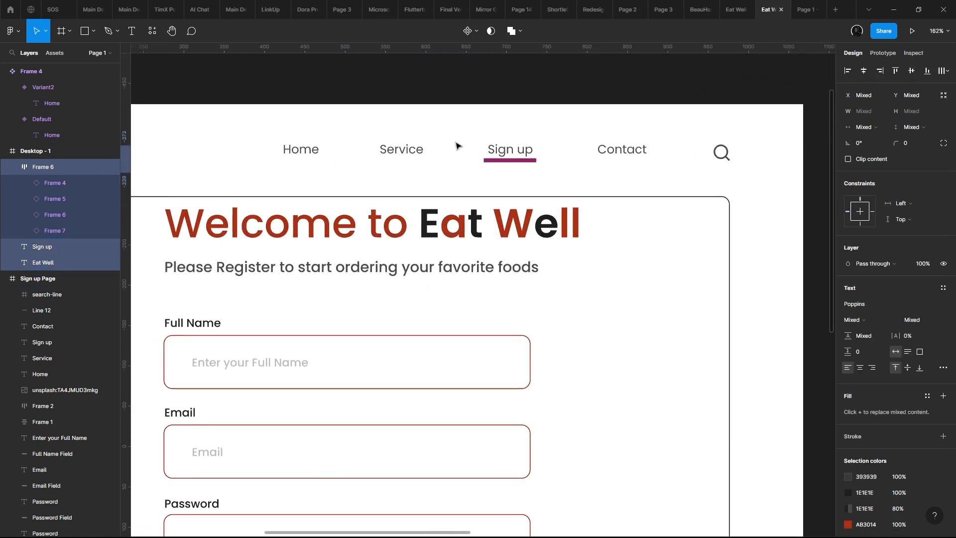
pyautogui.scroll(-3, 461, 146)
pyautogui.scroll(1, 470, 149)
pyautogui.scroll(1, 470, 148)
pyautogui.scroll(-2, 506, 166)
pyautogui.moveTo(506, 166); pyautogui.dragTo(90, 169)
pyautogui.scroll(5, 525, 154)
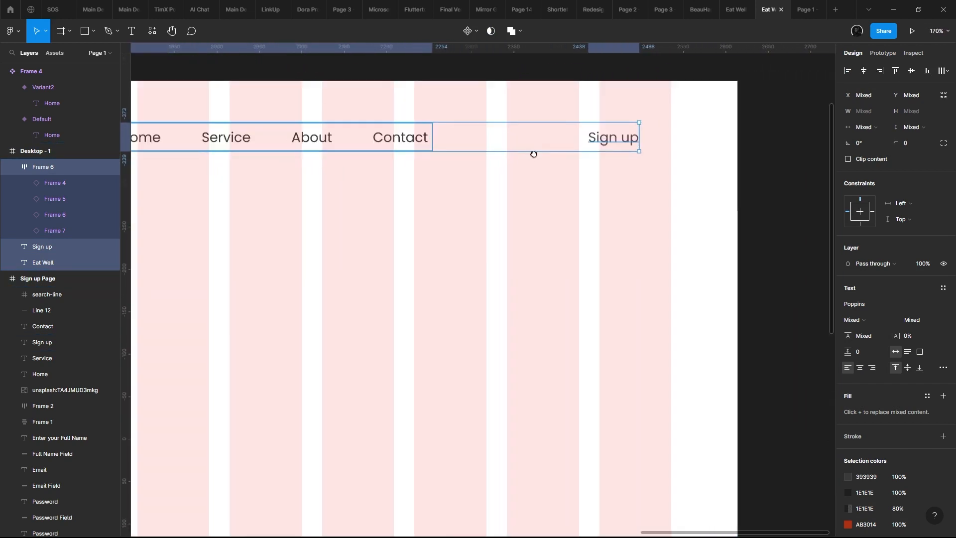
# - Select the Sign up text in the new header and compare its placement with the reference page's header and search icon
pyautogui.moveTo(533, 154); pyautogui.dragTo(579, 170)
pyautogui.click(613, 126)
pyautogui.moveTo(605, 118); pyautogui.dragTo(732, 193)
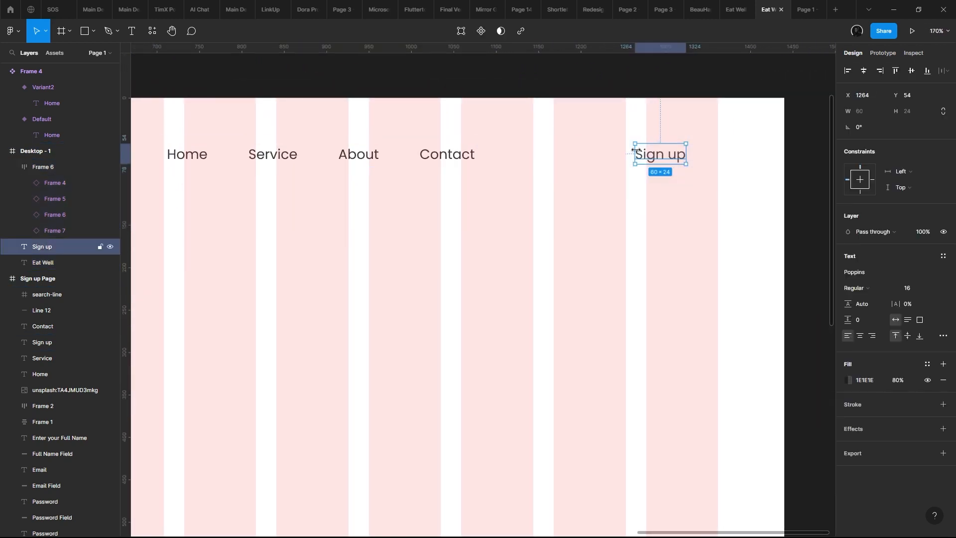
pyautogui.scroll(-5, 544, 171)
pyautogui.scroll(3, 557, 186)
pyautogui.hscroll(-5, 516, 155)
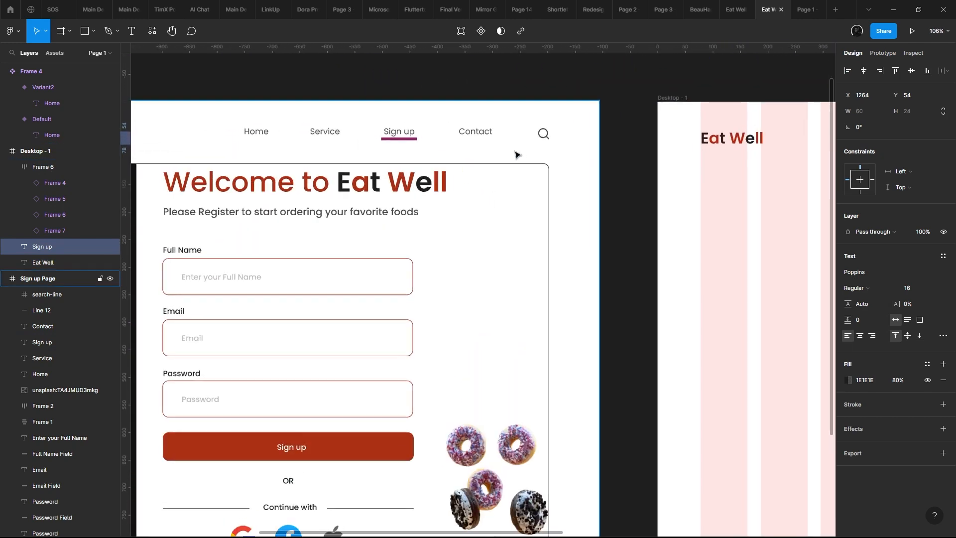
pyautogui.hscroll(-5, 516, 155)
pyautogui.scroll(-3, 680, 154)
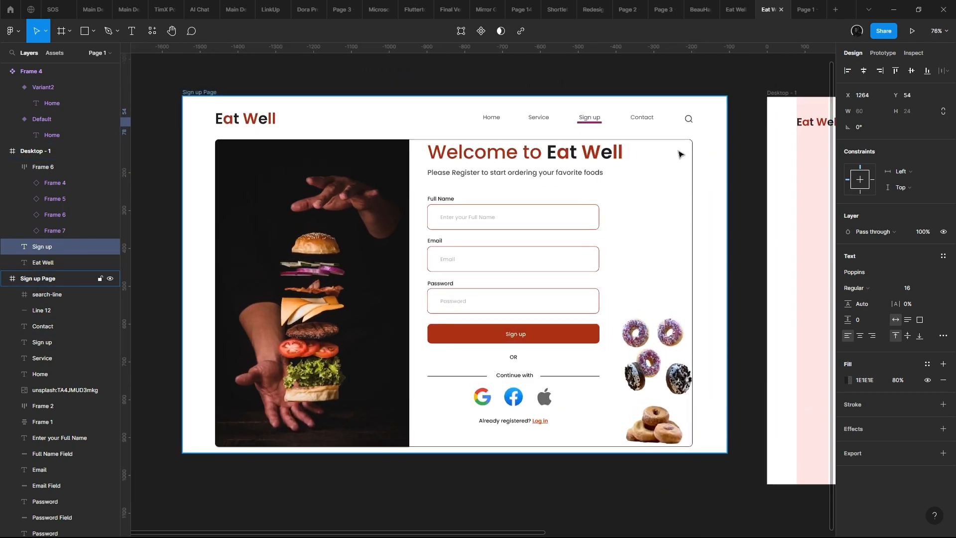
pyautogui.scroll(4, 667, 140)
pyautogui.moveTo(632, 126); pyautogui.dragTo(467, 177)
pyautogui.scroll(-3, 468, 177)
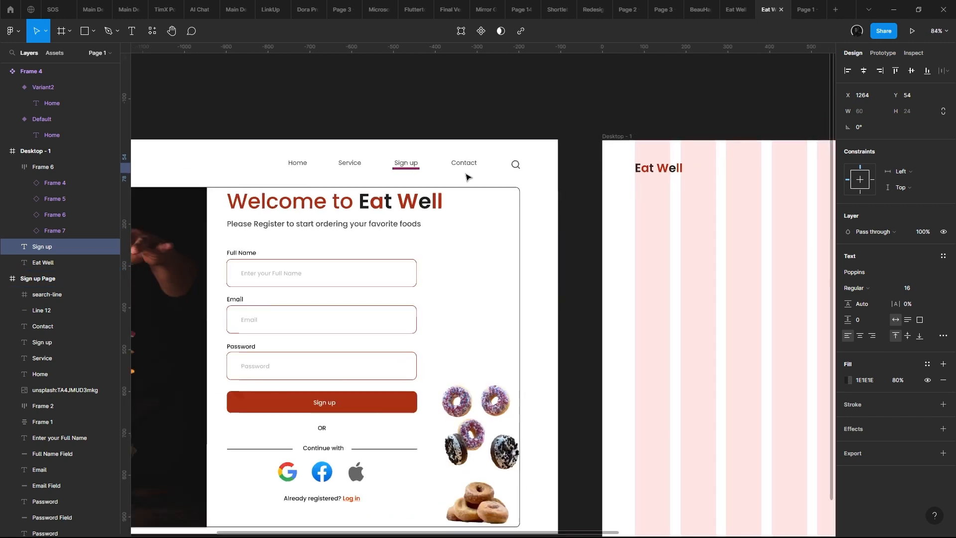
pyautogui.scroll(-3, 467, 177)
pyautogui.moveTo(653, 175); pyautogui.dragTo(368, 163)
pyautogui.scroll(3, 597, 200)
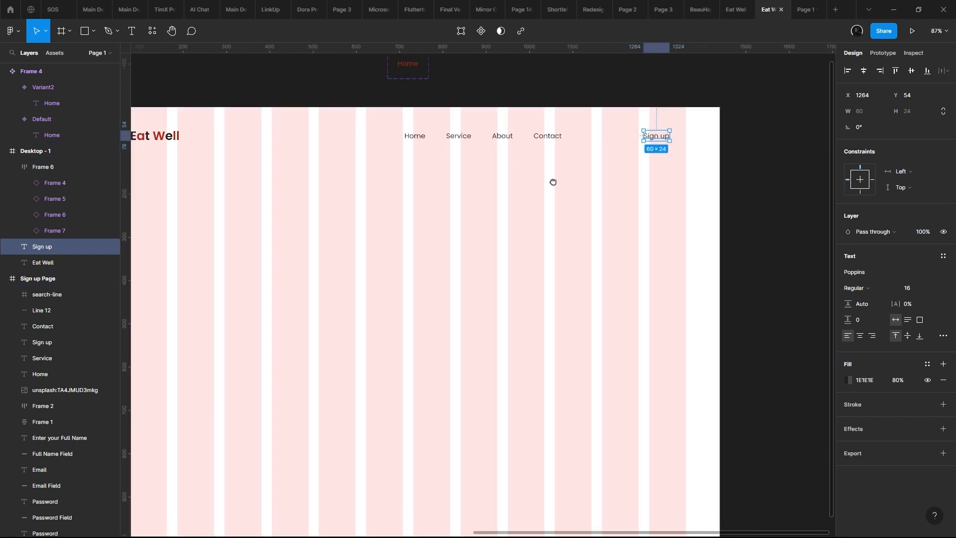
pyautogui.moveTo(552, 182); pyautogui.dragTo(686, 258)
pyautogui.moveTo(790, 270); pyautogui.dragTo(282, 207)
pyautogui.press('Delete')
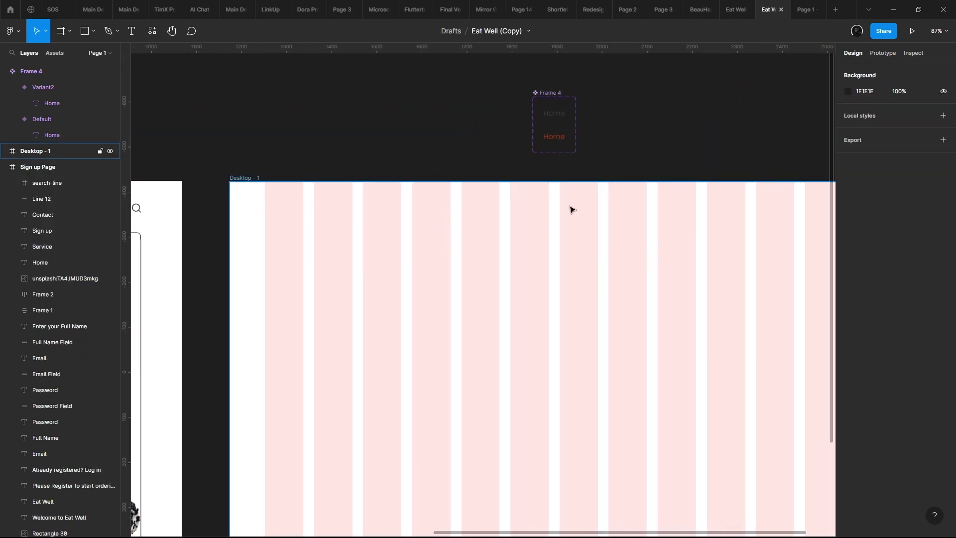
pyautogui.hotkey('ctrl', 'z')
# - Examine the Eat Well logo in the new header and the outlined form rectangle on the reference page
pyautogui.scroll(-3, 764, 202)
pyautogui.scroll(2, 529, 180)
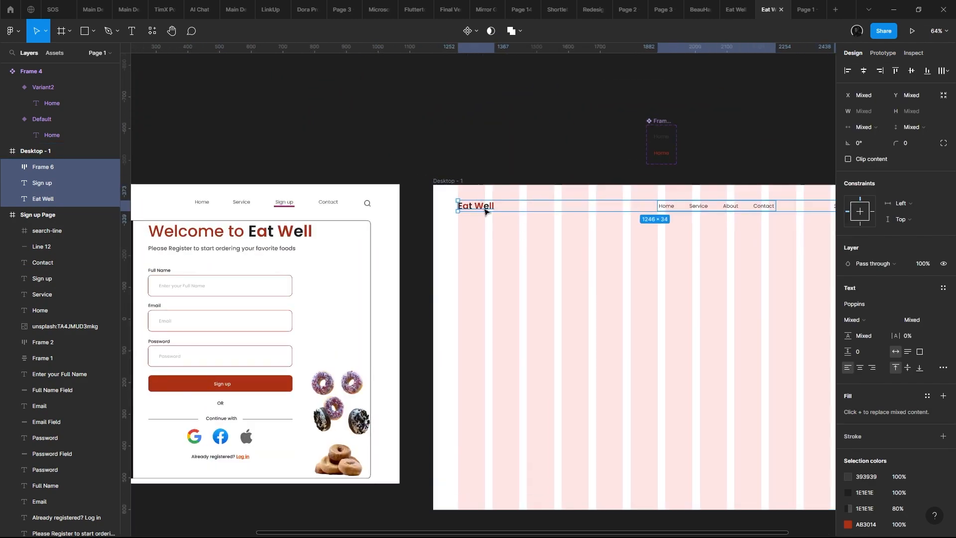
pyautogui.click(476, 209)
pyautogui.moveTo(359, 396); pyautogui.dragTo(537, 307)
pyautogui.moveTo(696, 230); pyautogui.dragTo(460, 262)
pyautogui.scroll(-3, 511, 240)
pyautogui.moveTo(511, 240); pyautogui.dragTo(549, 215)
pyautogui.scroll(1, 608, 203)
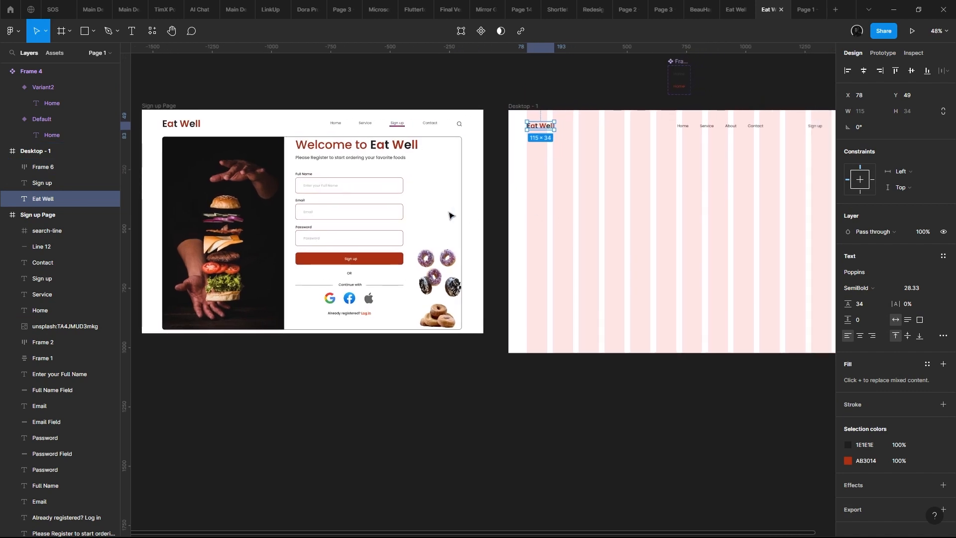
pyautogui.click(442, 178)
pyautogui.click(462, 158)
pyautogui.scroll(-3, 604, 237)
pyautogui.moveTo(542, 266); pyautogui.dragTo(531, 252)
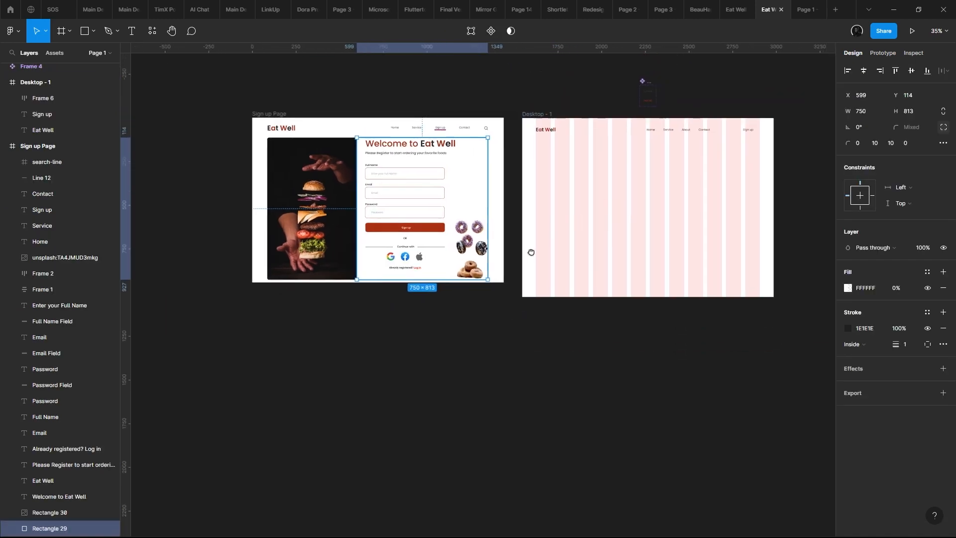
pyautogui.scroll(2, 531, 252)
# - Draw a frame about 1284 × 806 at X 78, Y 161 below the header, spanning the grid columns
pyautogui.click(61, 33)
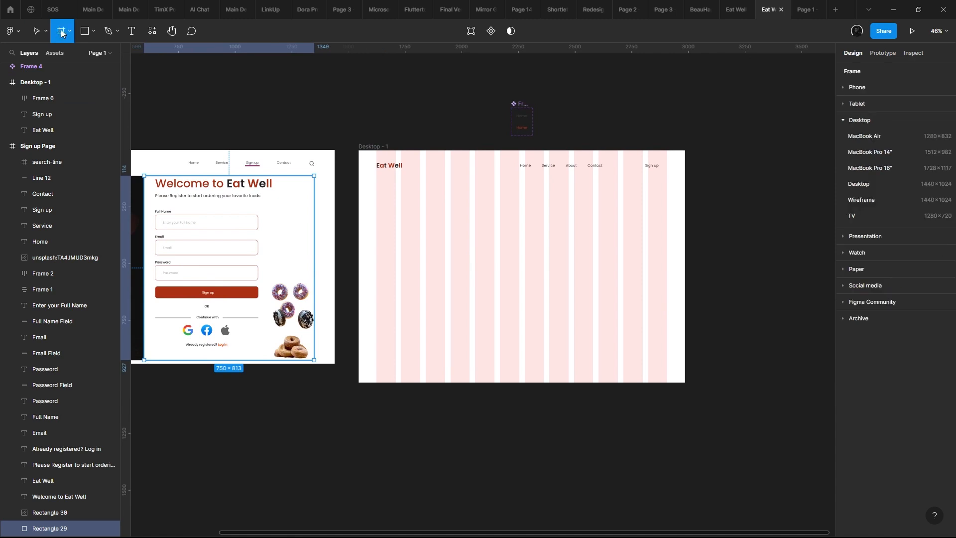
pyautogui.moveTo(386, 196)
pyautogui.mouseDown()
pyautogui.moveTo(601, 311)
pyautogui.moveTo(655, 378)
pyautogui.moveTo(667, 369)
pyautogui.mouseUp()
pyautogui.hscroll(-3, 466, 262)
pyautogui.moveTo(457, 255); pyautogui.dragTo(446, 248)
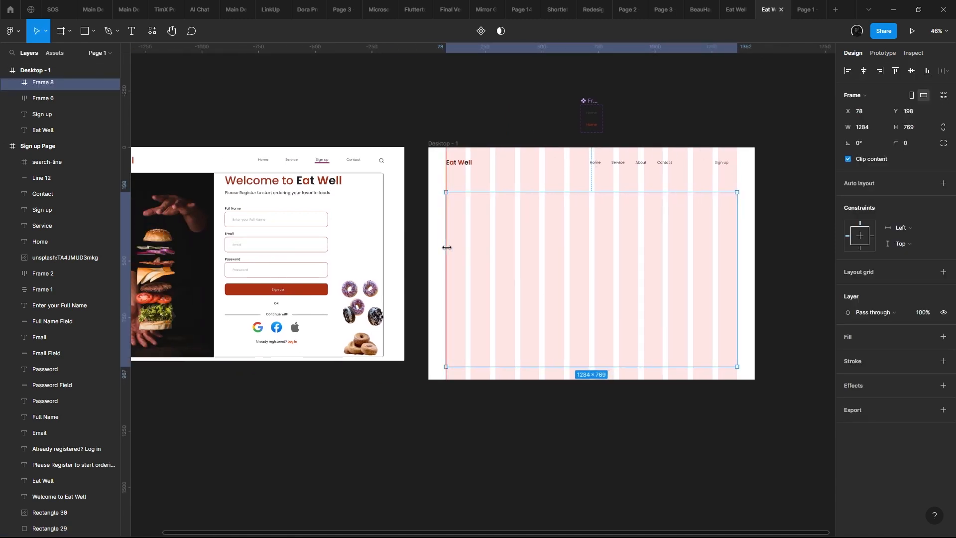
pyautogui.hscroll(-5, 299, 228)
pyautogui.hscroll(7, 306, 196)
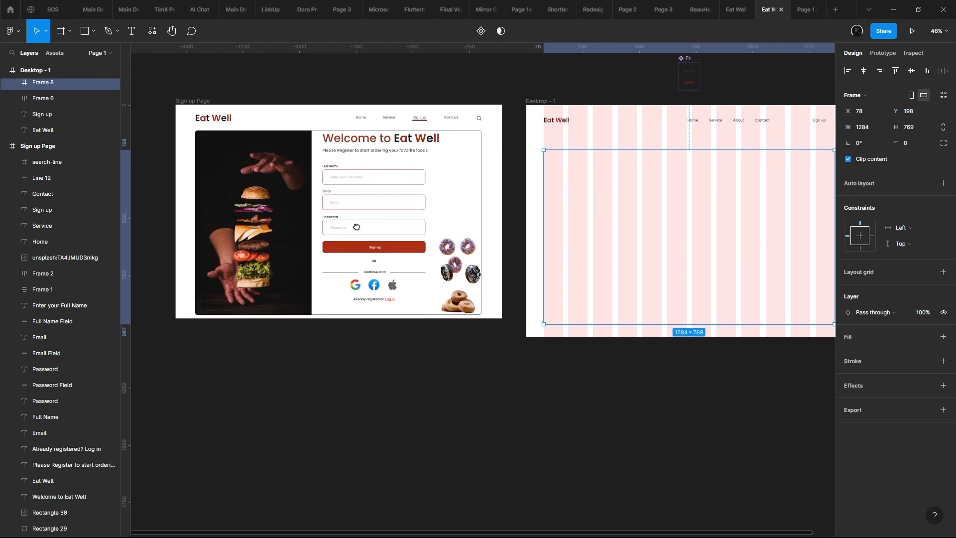
pyautogui.moveTo(611, 170); pyautogui.dragTo(610, 164)
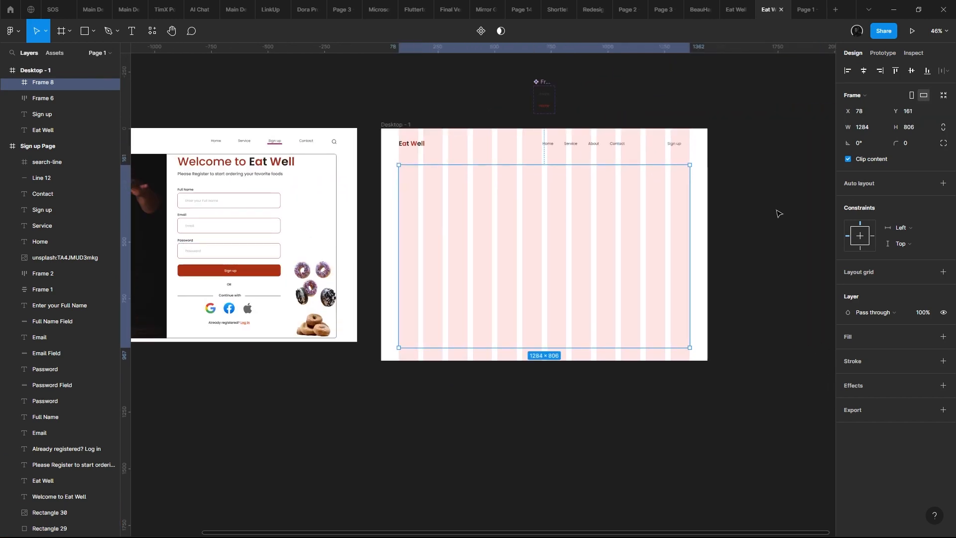
# - Give the content frame a 1 px black inside stroke and a corner radius of 56, and check it in the prototype preview
pyautogui.click(942, 362)
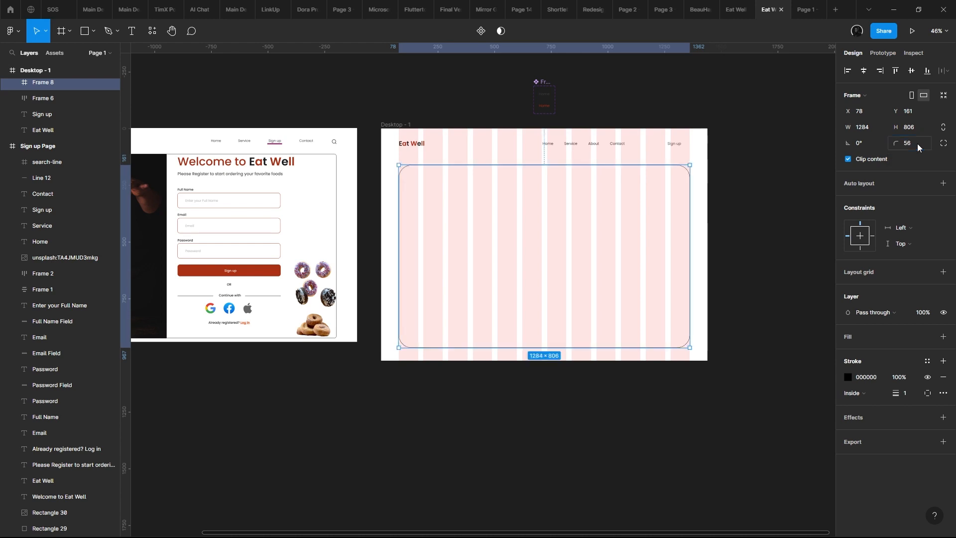
pyautogui.click(798, 5)
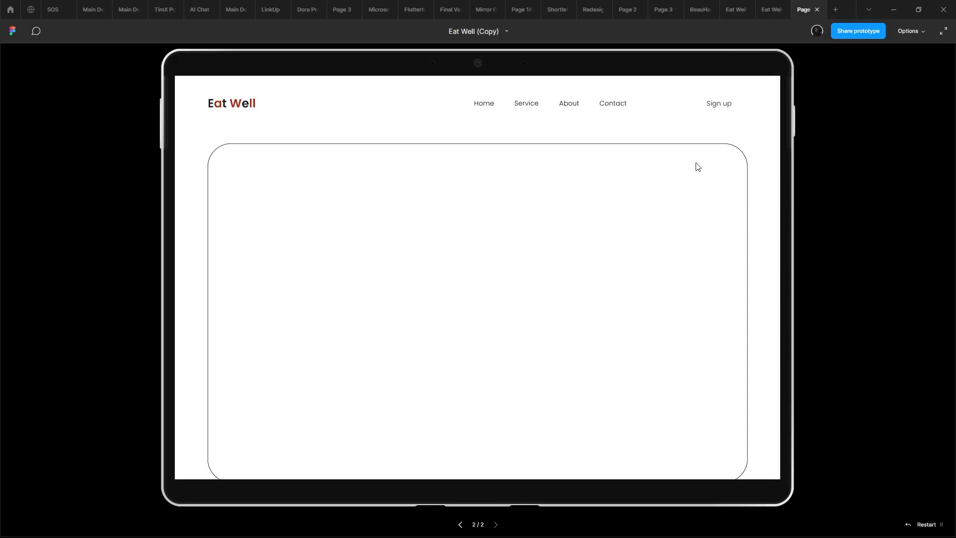
pyautogui.click(769, 9)
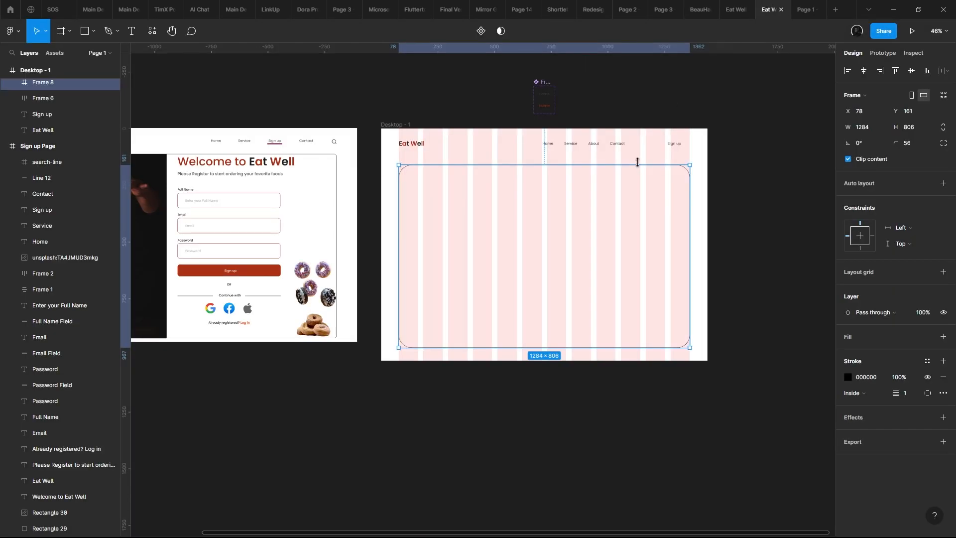
# - Move the rounded content frame up to about Y 133 and shorten its height to about 757
pyautogui.moveTo(636, 184); pyautogui.dragTo(632, 175)
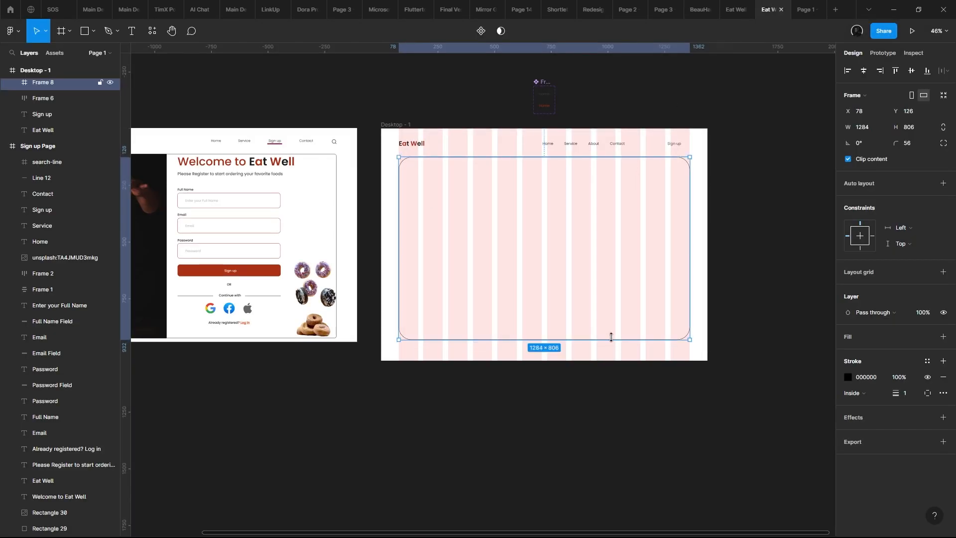
pyautogui.moveTo(611, 339); pyautogui.dragTo(606, 326)
pyautogui.moveTo(606, 278); pyautogui.dragTo(607, 280)
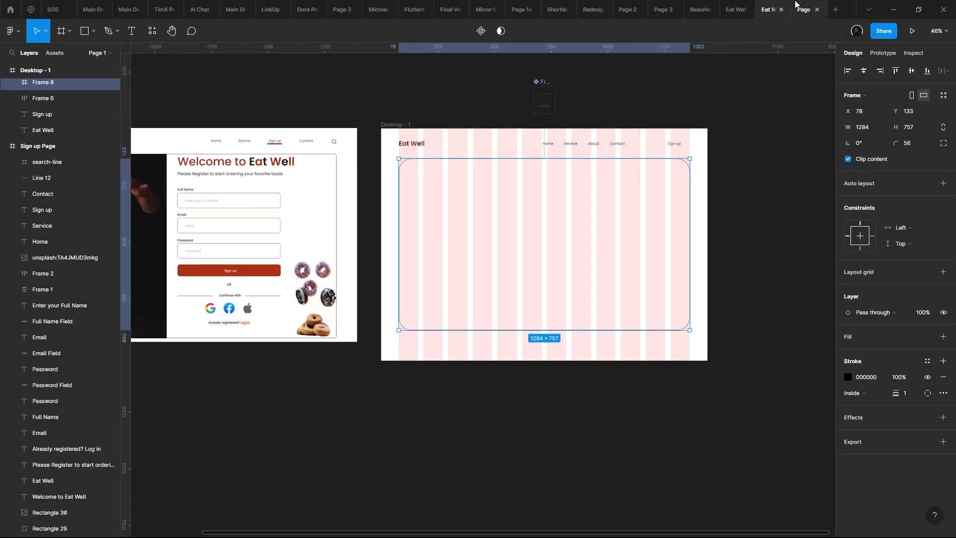
# - Check the repositioned rounded frame in the prototype preview and return to the header in the design file
pyautogui.click(796, 6)
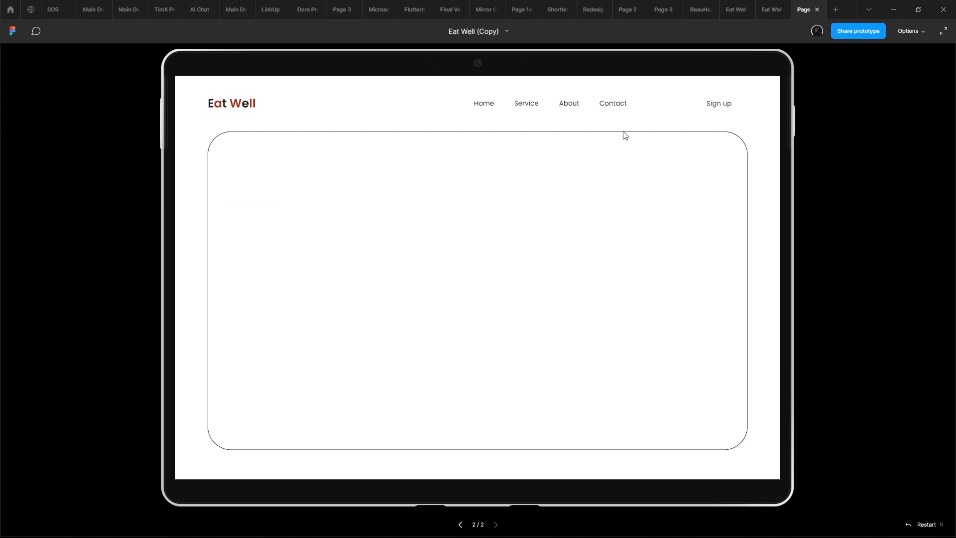
pyautogui.click(774, 4)
pyautogui.scroll(5, 546, 100)
pyautogui.scroll(4, 550, 241)
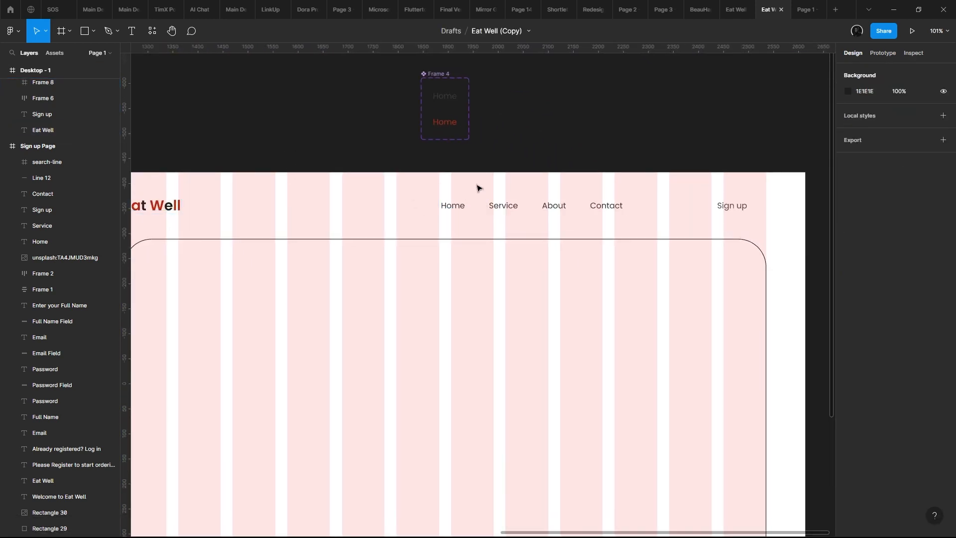
# - Try switching the Home navigation item in the header to its other variant, and undo the change
pyautogui.moveTo(503, 209); pyautogui.dragTo(635, 165)
pyautogui.doubleClick(474, 207)
pyautogui.scroll(-5, 622, 165)
pyautogui.scroll(6, 523, 165)
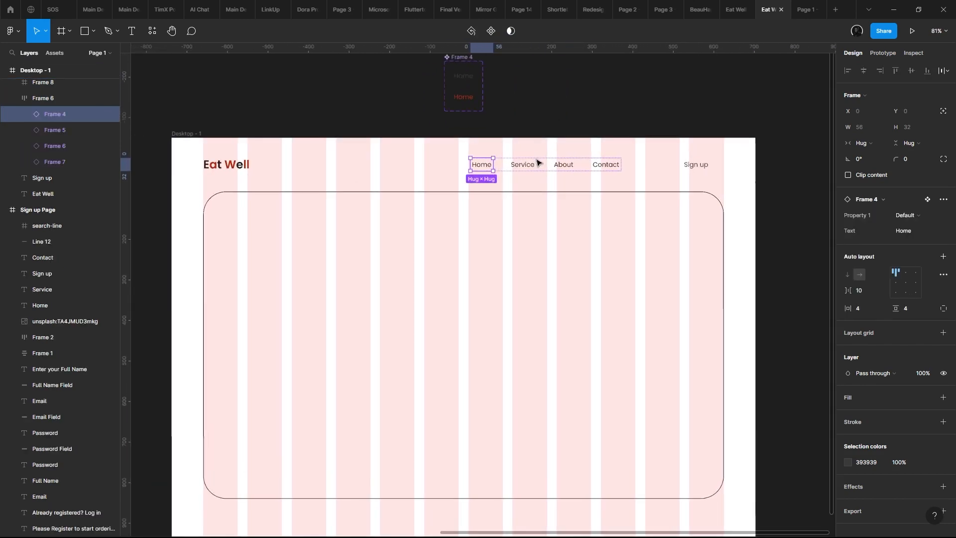
pyautogui.scroll(1, 503, 167)
pyautogui.moveTo(570, 149); pyautogui.dragTo(453, 139)
pyautogui.scroll(-4, 659, 136)
pyautogui.scroll(4, 452, 139)
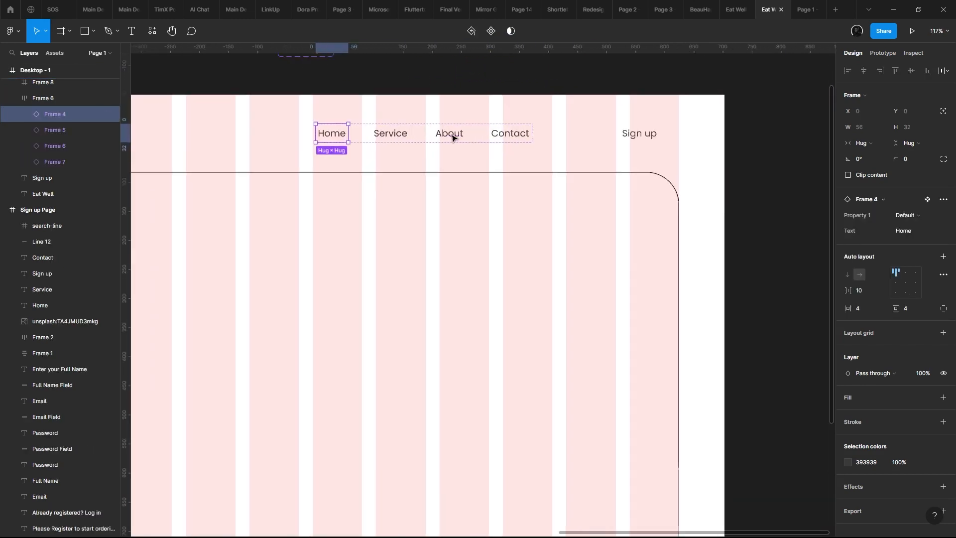
pyautogui.moveTo(531, 157); pyautogui.dragTo(852, 222)
pyautogui.click(904, 213)
pyautogui.click(905, 222)
pyautogui.click(661, 227)
pyautogui.hotkey('ctrl', 'z')
# - Wrap the header's Sign up text in an auto layout frame
pyautogui.scroll(-1, 816, 216)
pyautogui.moveTo(628, 208); pyautogui.dragTo(350, 193)
pyautogui.scroll(4, 493, 192)
pyautogui.moveTo(353, 153); pyautogui.dragTo(491, 205)
pyautogui.scroll(-2, 597, 214)
pyautogui.hscroll(5, 643, 210)
pyautogui.scroll(2, 637, 185)
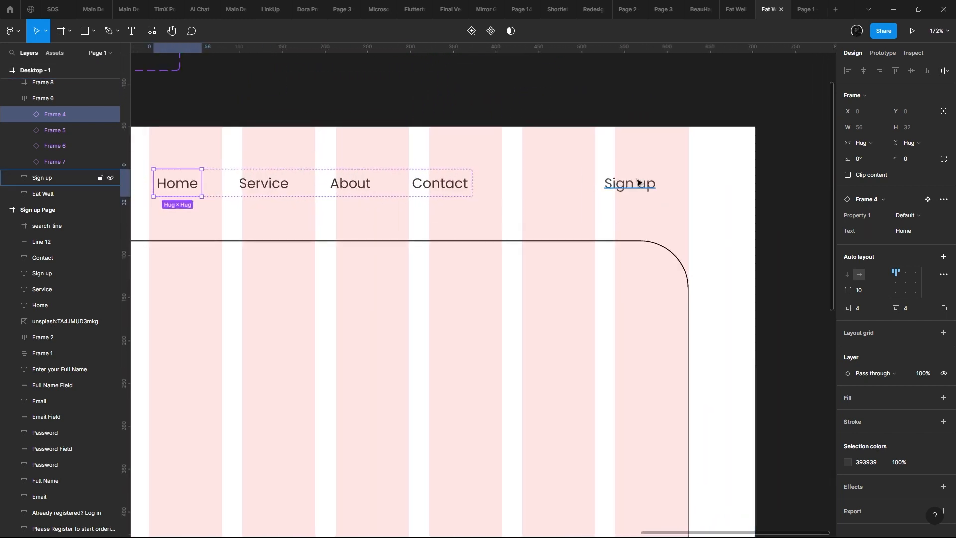
pyautogui.click(637, 184)
pyautogui.hscroll(1, 627, 187)
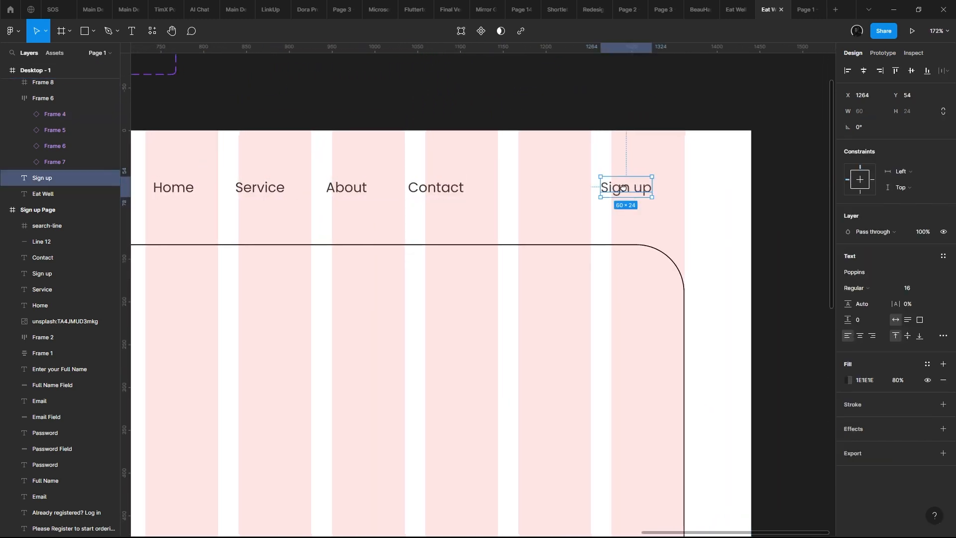
pyautogui.scroll(5, 612, 178)
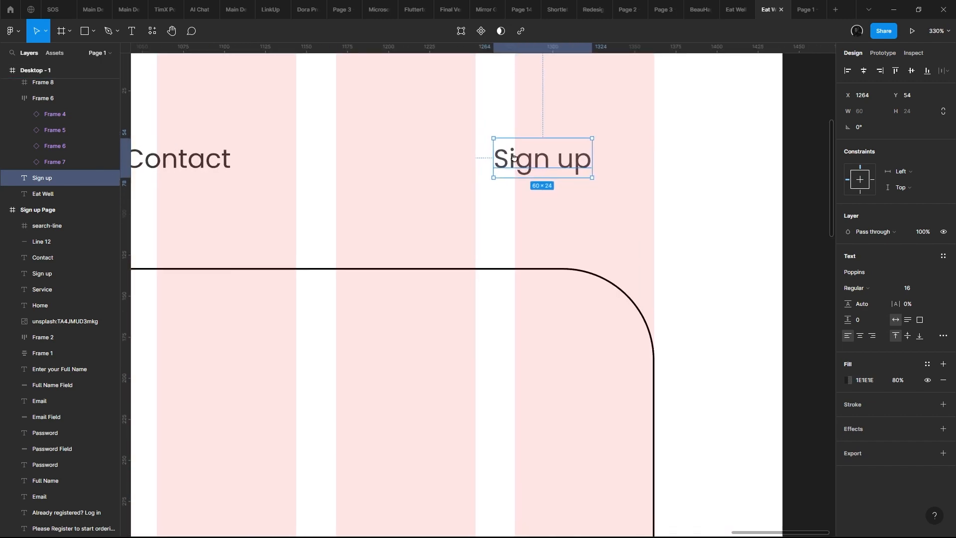
pyautogui.hotkey('shift', 'a')
# - Change the wrapped header text to "Sign In"
pyautogui.doubleClick(499, 149)
pyautogui.doubleClick(498, 146)
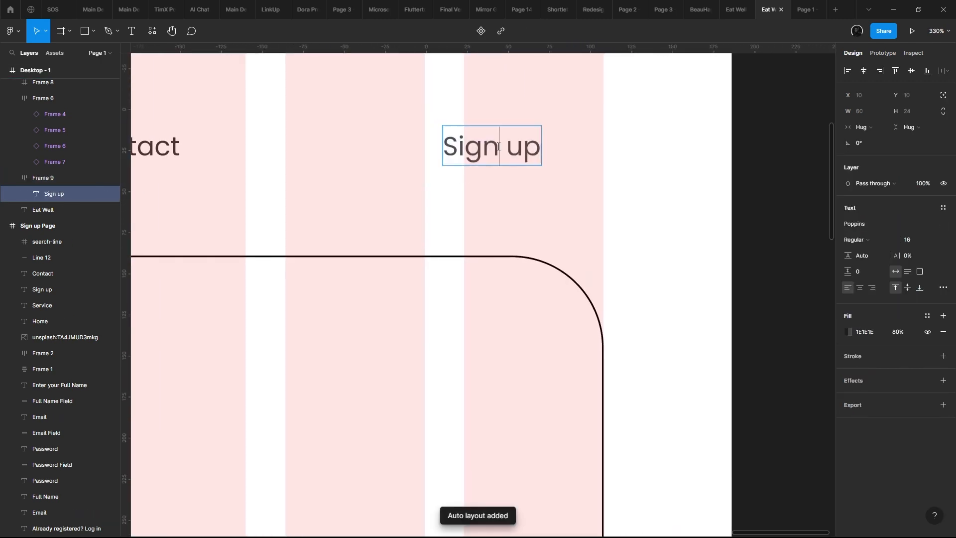
pyautogui.hotkey('ctrl', 'a')
pyautogui.write('S')
pyautogui.write('Sign')
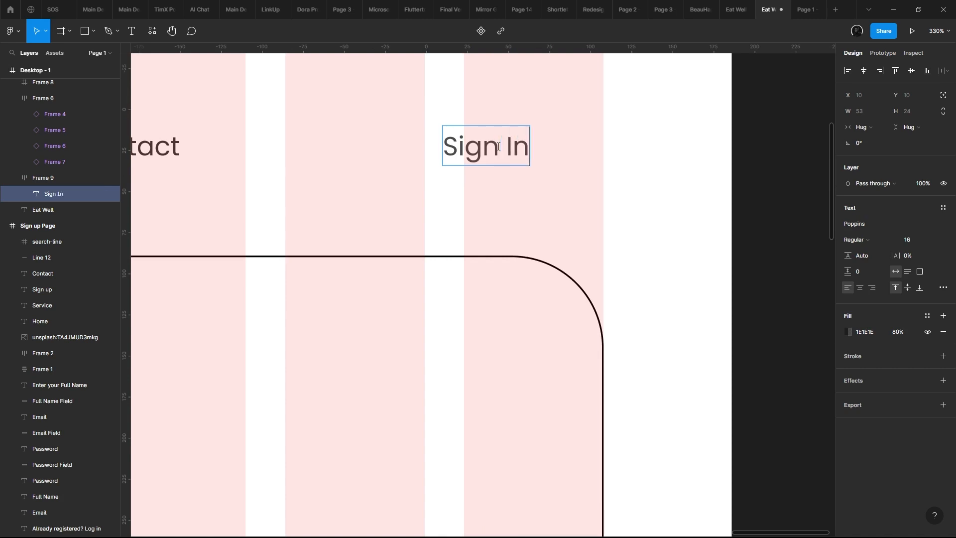
pyautogui.press('Escape')
pyautogui.click(533, 121)
pyautogui.click(562, 131)
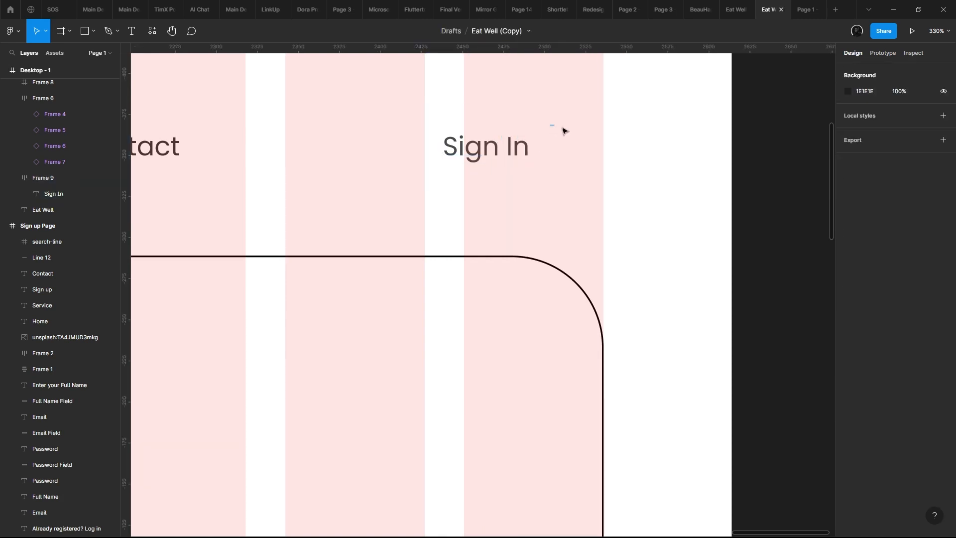
# - Try widening the Sign In frame to the outer edge of the last grid column, and undo it
pyautogui.click(523, 132)
pyautogui.moveTo(545, 121); pyautogui.dragTo(604, 128)
pyautogui.hotkey('ctrl', 'z')
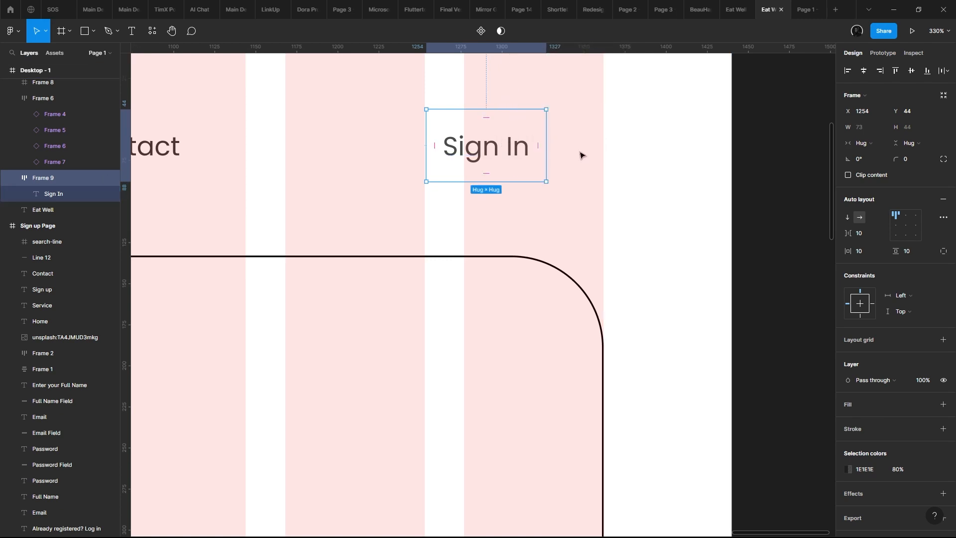
# - Try recolouring the Sign In text AB3014 at 100% opacity, and undo the colour changes
pyautogui.scroll(-1, 880, 383)
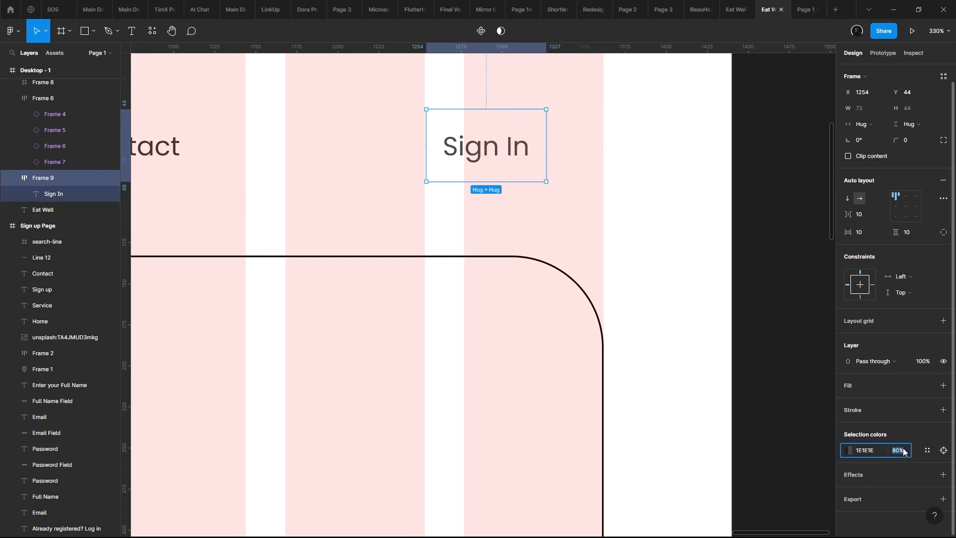
pyautogui.press('Return')
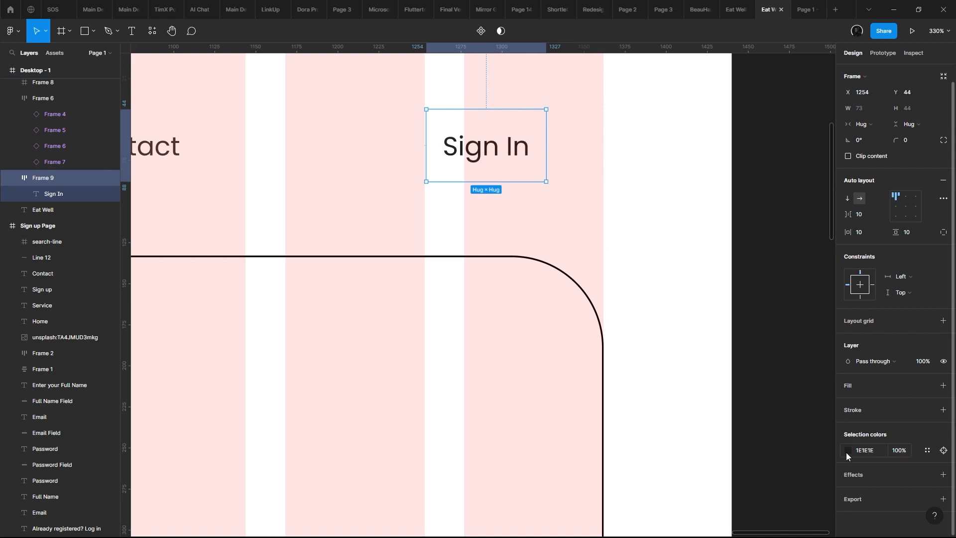
pyautogui.click(847, 451)
pyautogui.click(740, 488)
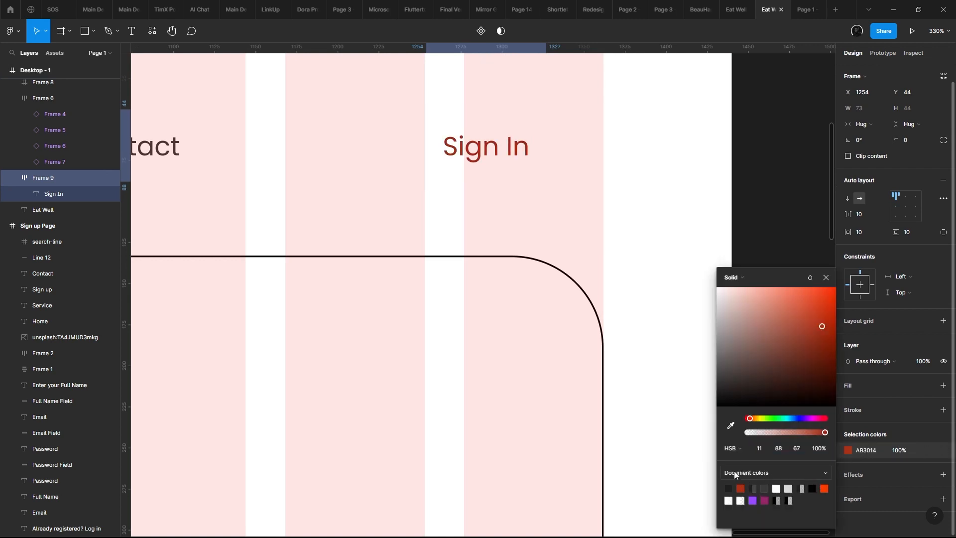
pyautogui.click(631, 288)
# - Add a fill of AB3014 at 100% to the Sign In frame
pyautogui.click(943, 385)
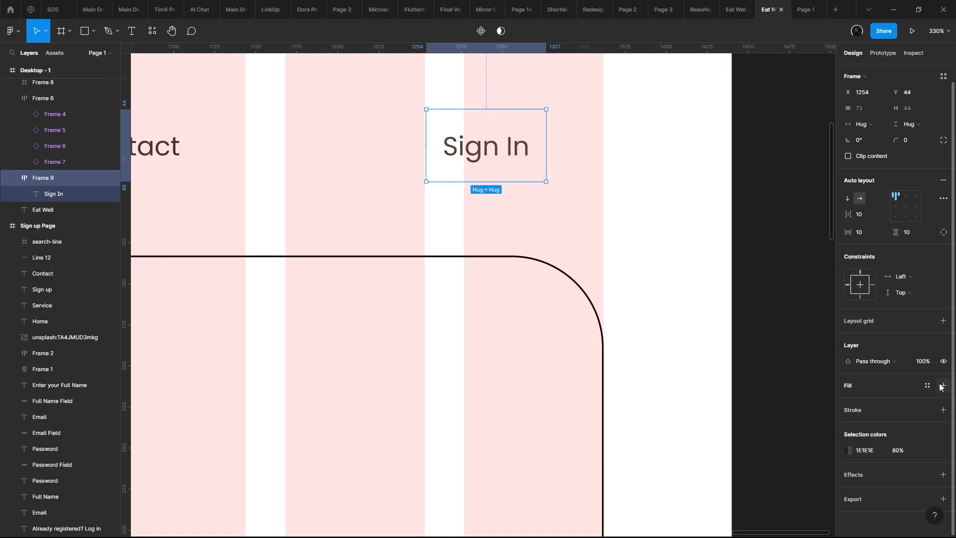
pyautogui.click(848, 401)
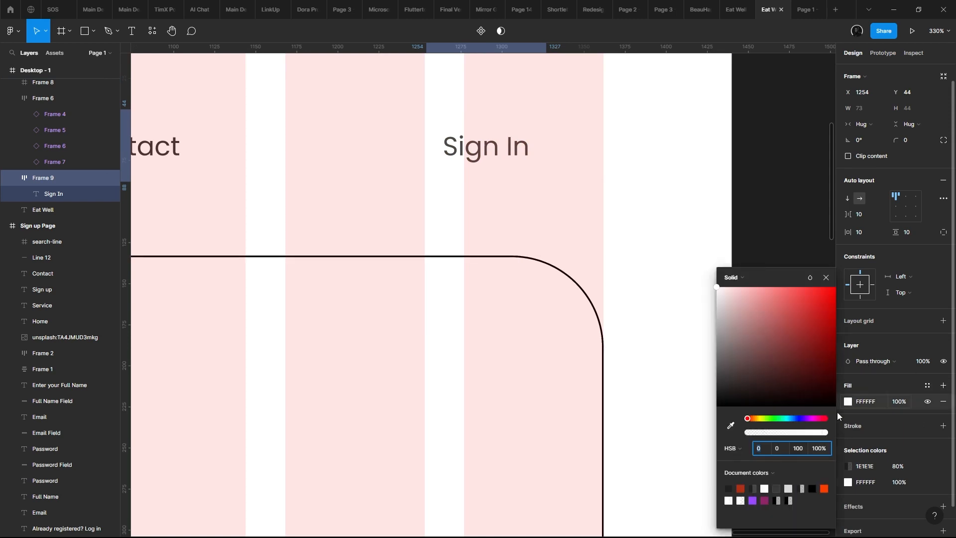
pyautogui.click(740, 488)
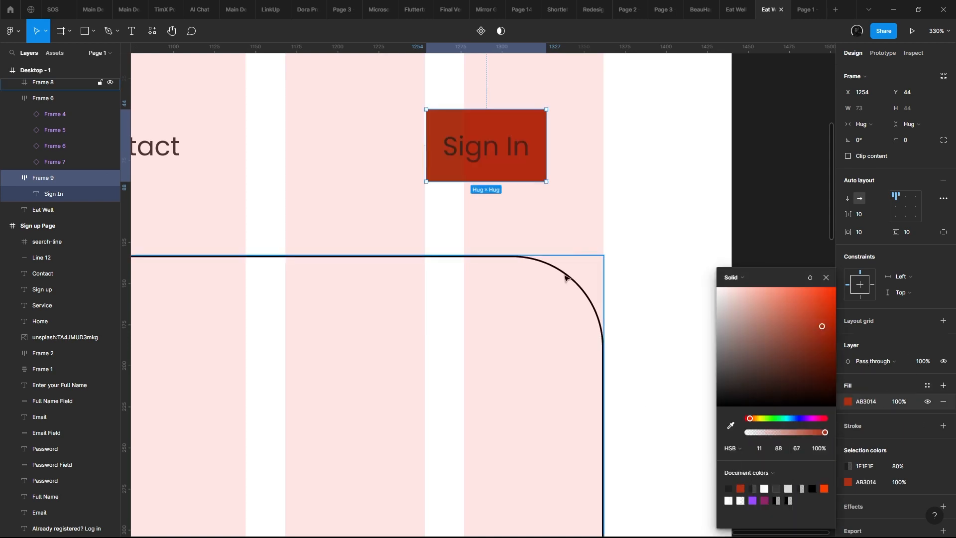
# - Set the Sign In text colour to white FFFFFF at 100% opacity
pyautogui.click(850, 470)
pyautogui.click(849, 470)
pyautogui.moveTo(736, 321); pyautogui.dragTo(696, 274)
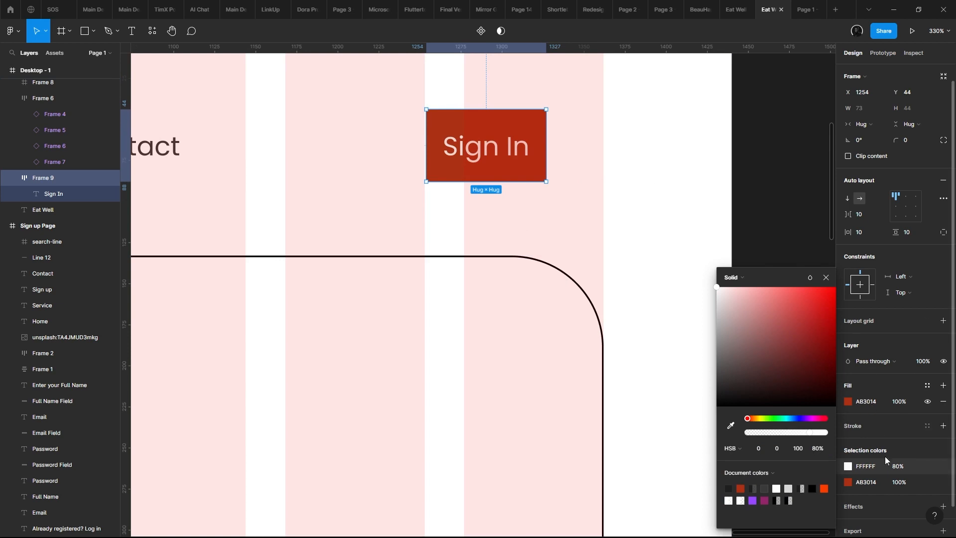
pyautogui.click(902, 466)
pyautogui.write('100')
pyautogui.press('Return')
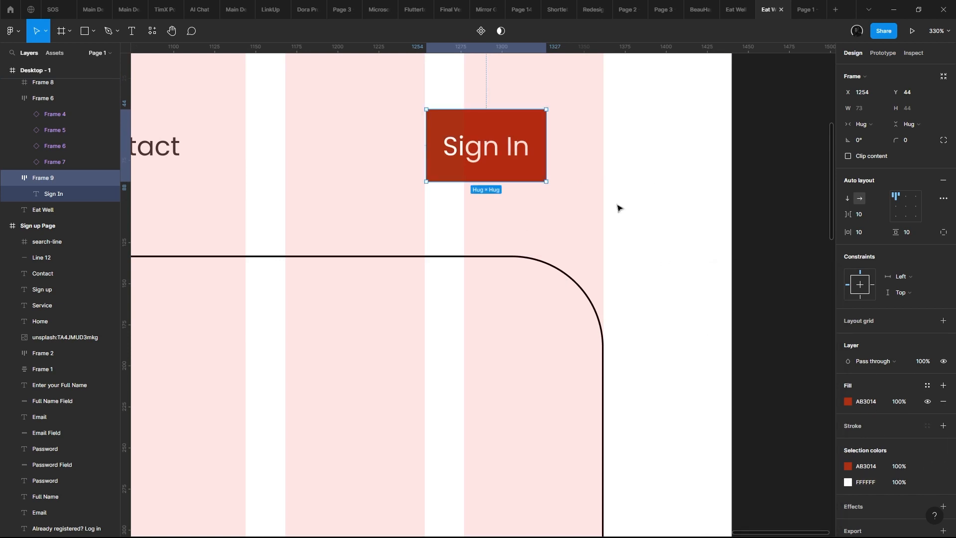
# - Center the Sign In button's content, widen the button to 108 up to the last column's edge, and round its corners slightly
pyautogui.click(906, 205)
pyautogui.moveTo(549, 129); pyautogui.dragTo(602, 133)
pyautogui.moveTo(895, 141); pyautogui.dragTo(896, 141)
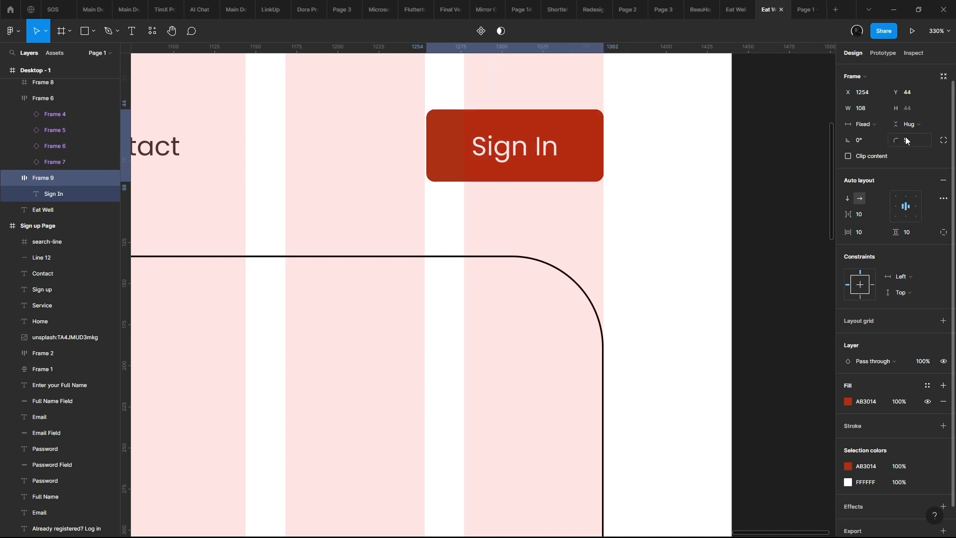
pyautogui.click(706, 158)
pyautogui.hotkey('shift', '1')
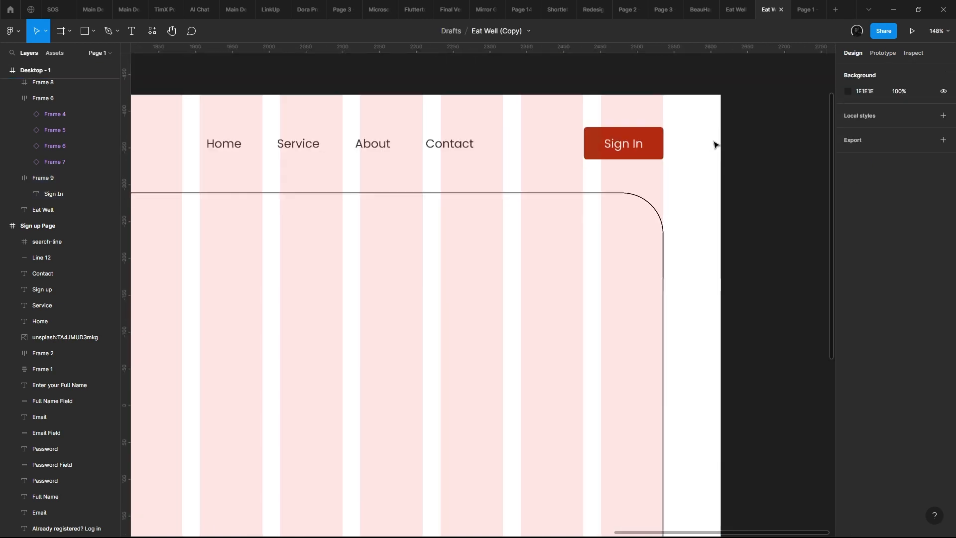
pyautogui.scroll(5, 586, 173)
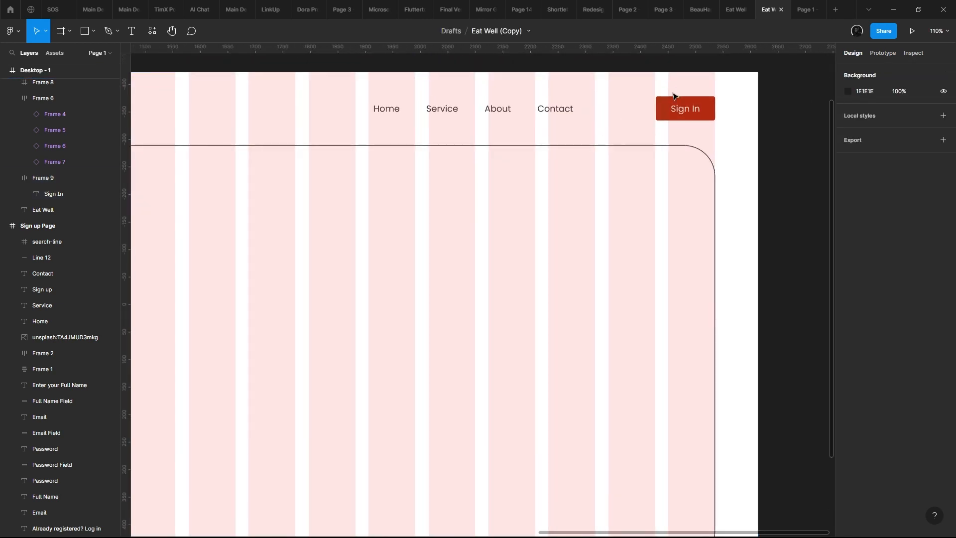
# - Set the Sign In button's corner radius to 8
pyautogui.click(710, 120)
pyautogui.moveTo(894, 165); pyautogui.dragTo(951, 172)
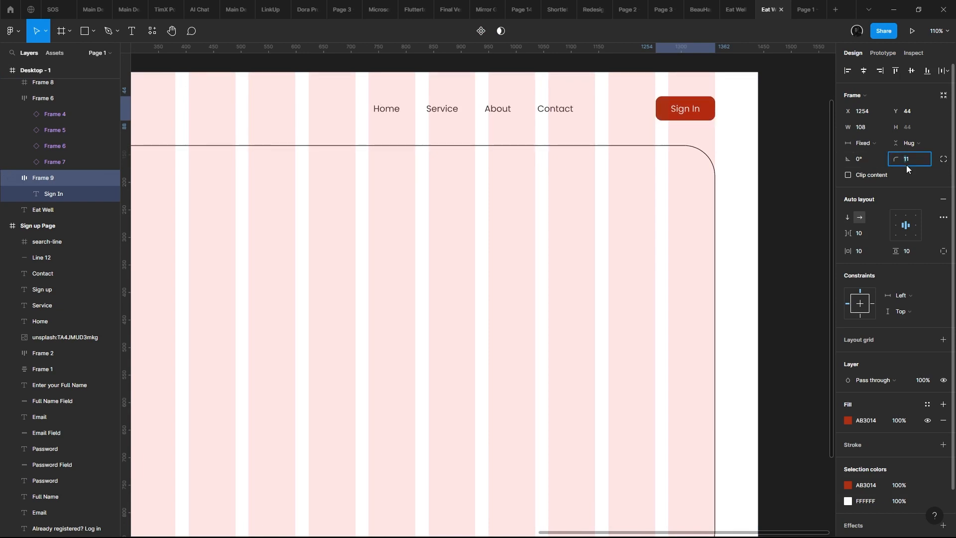
pyautogui.write('8')
pyautogui.press('Return')
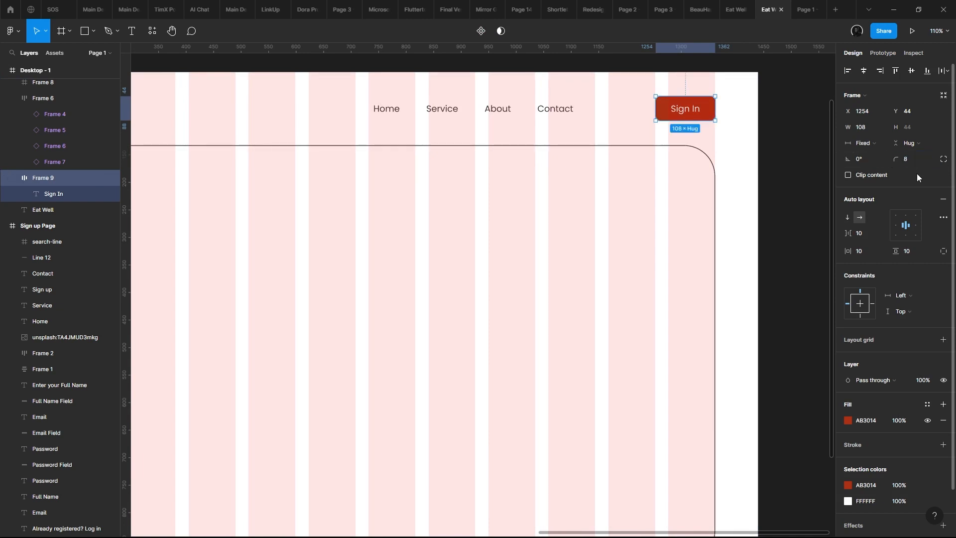
pyautogui.click(676, 179)
pyautogui.scroll(-7, 675, 164)
pyautogui.scroll(1, 680, 151)
# - Try a dimension value of 68 on the Sign In button, and undo it
pyautogui.click(681, 150)
pyautogui.click(691, 144)
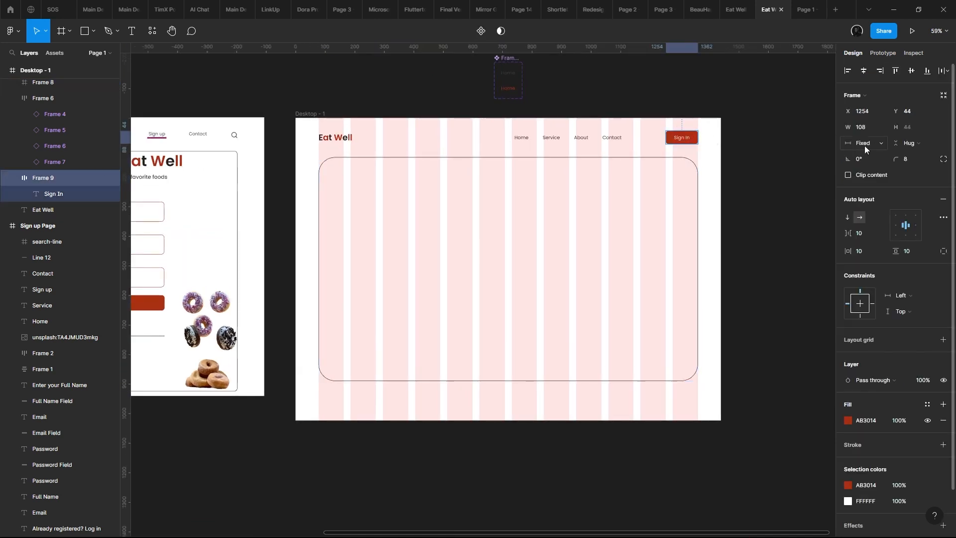
pyautogui.write('68')
pyautogui.press('Return')
pyautogui.hotkey('ctrl', 'z')
# - Check the Sign In button in the prototype preview and return to the design file
pyautogui.keyDown('ctrl'); pyautogui.scroll(1, 416, 151); pyautogui.keyUp('ctrl')
pyautogui.moveTo(552, 141); pyautogui.dragTo(527, 113)
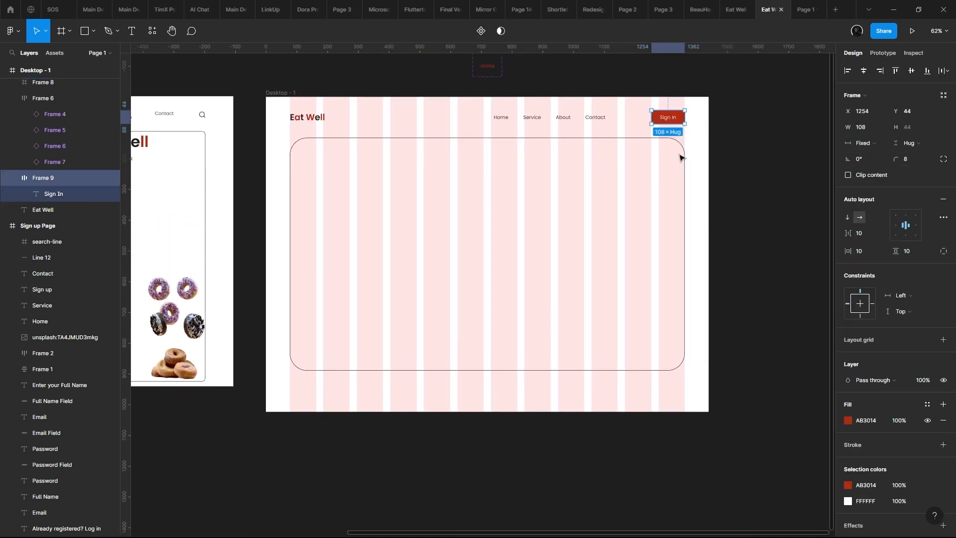
pyautogui.click(803, 8)
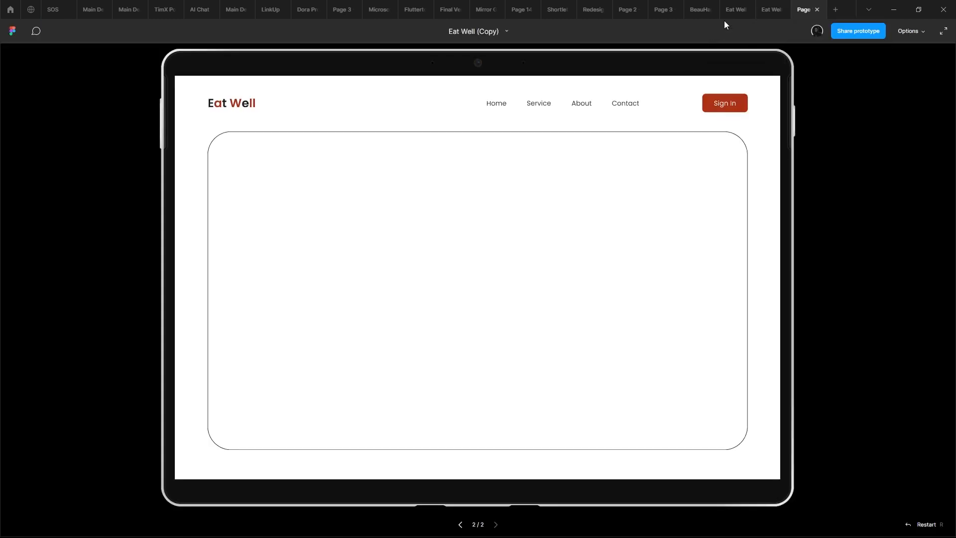
pyautogui.click(771, 10)
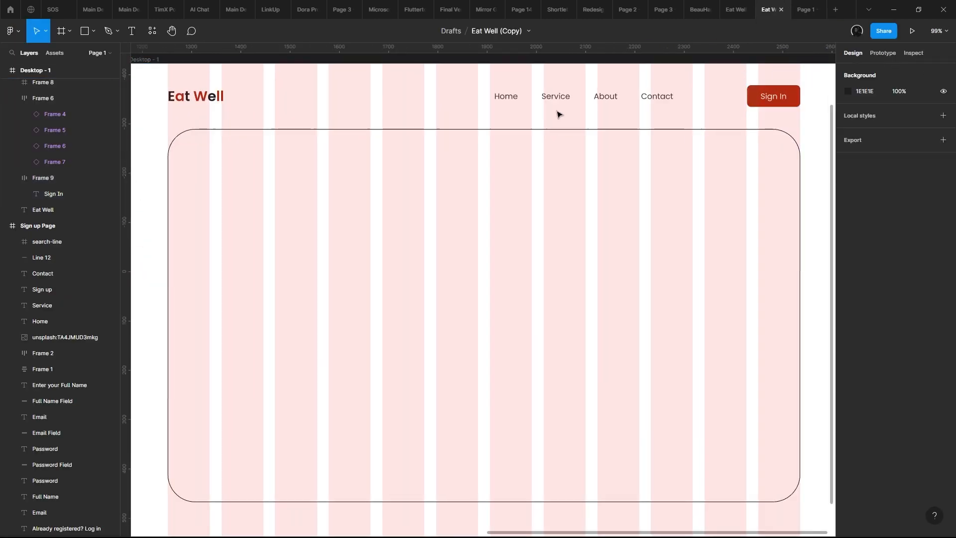
# - Move the header's navigation links horizontally to X 796, closer to the Sign In button
pyautogui.click(535, 100)
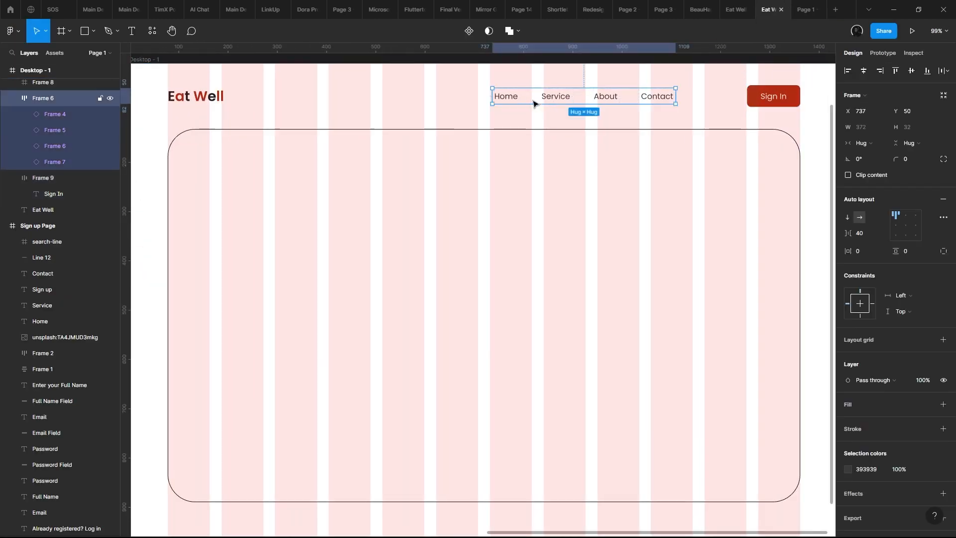
pyautogui.moveTo(535, 100); pyautogui.dragTo(565, 100)
pyautogui.moveTo(570, 256); pyautogui.dragTo(595, 401)
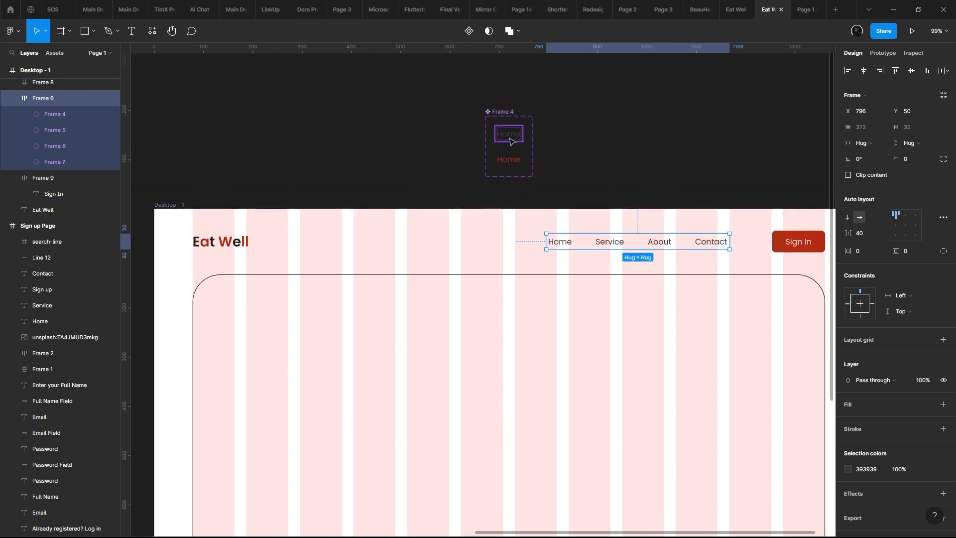
# - Lighten the text colour of the navigation component's Default variant to grey 686868
pyautogui.click(509, 137)
pyautogui.scroll(-2, 853, 416)
pyautogui.click(847, 450)
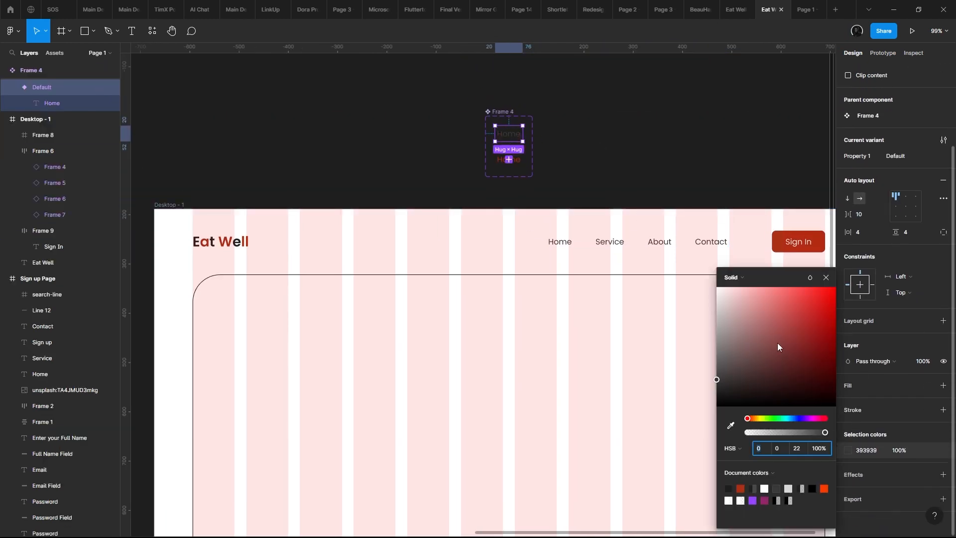
pyautogui.moveTo(777, 342); pyautogui.dragTo(704, 355)
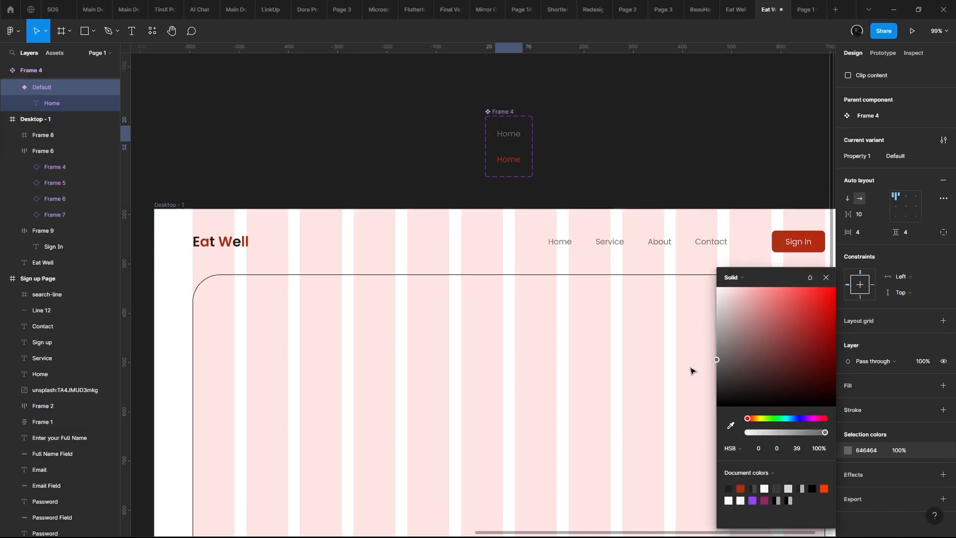
pyautogui.scroll(-3, 528, 339)
pyautogui.moveTo(526, 324); pyautogui.dragTo(516, 232)
pyautogui.moveTo(718, 354); pyautogui.dragTo(713, 366)
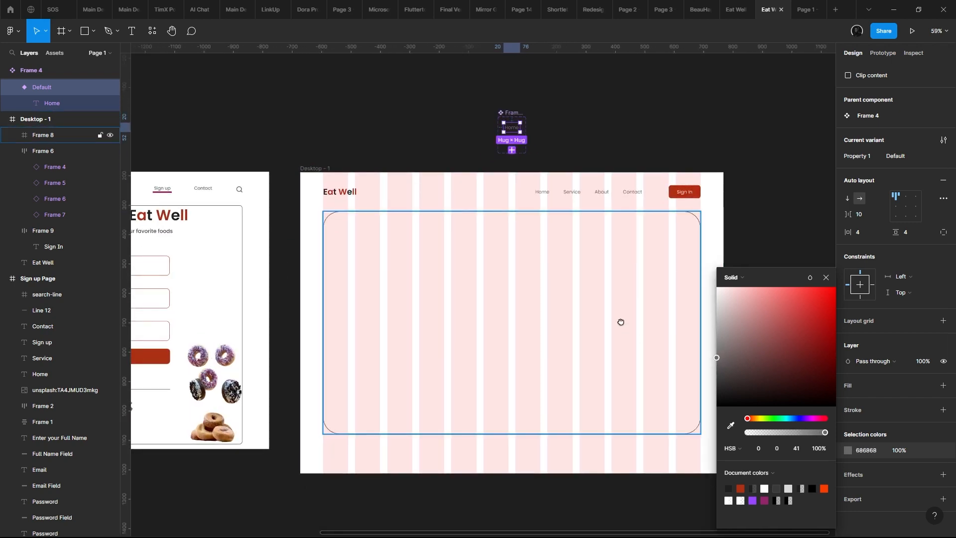
# - Nudge the bottom edge of the rounded content frame slightly down
pyautogui.moveTo(620, 322); pyautogui.dragTo(701, 230)
pyautogui.scroll(1, 617, 241)
pyautogui.click(370, 219)
pyautogui.moveTo(369, 219); pyautogui.dragTo(501, 264)
pyautogui.scroll(-2, 366, 201)
pyautogui.moveTo(546, 294); pyautogui.dragTo(640, 310)
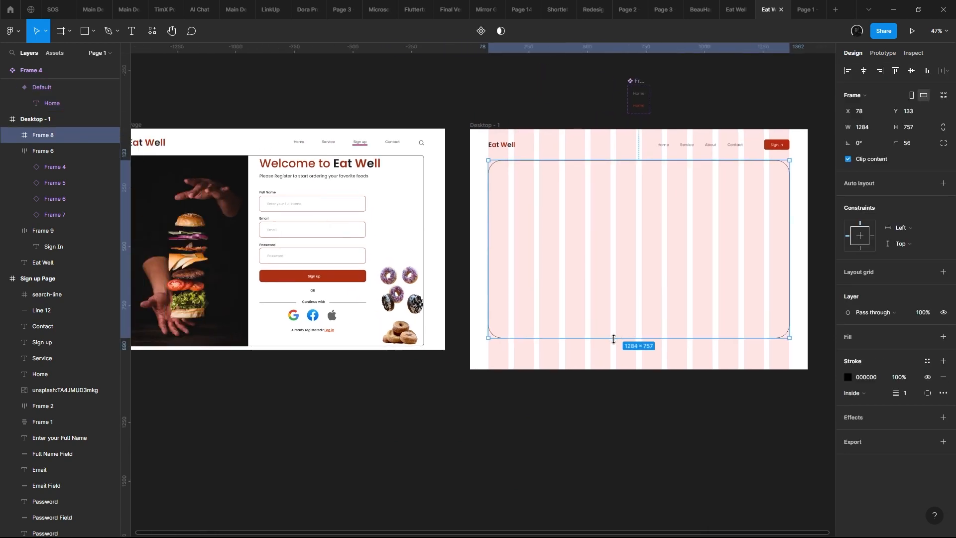
pyautogui.moveTo(613, 339); pyautogui.dragTo(613, 340)
# - Copy the burger image from the original sign-up page into the new desktop frame, at about X 187, Y 105
pyautogui.moveTo(578, 289); pyautogui.dragTo(721, 262)
pyautogui.moveTo(323, 200); pyautogui.dragTo(640, 196)
pyautogui.click(254, 198)
pyautogui.scroll(2, 644, 182)
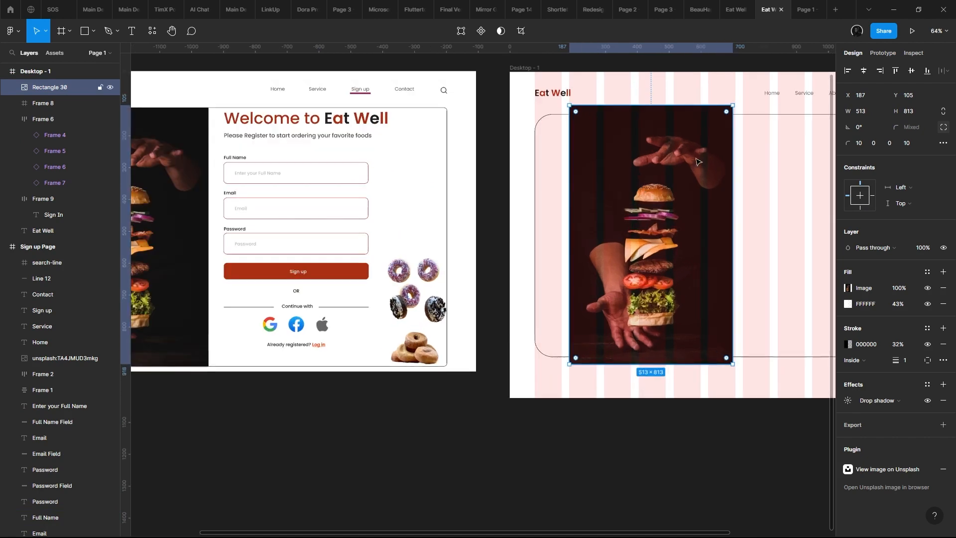
# - Scale the copied burger image down to about 440 × 698 and place it inside the rounded frame at X 112, Y 150
pyautogui.moveTo(730, 103); pyautogui.dragTo(709, 142)
pyautogui.moveTo(622, 190); pyautogui.dragTo(599, 165)
pyautogui.scroll(3, 598, 166)
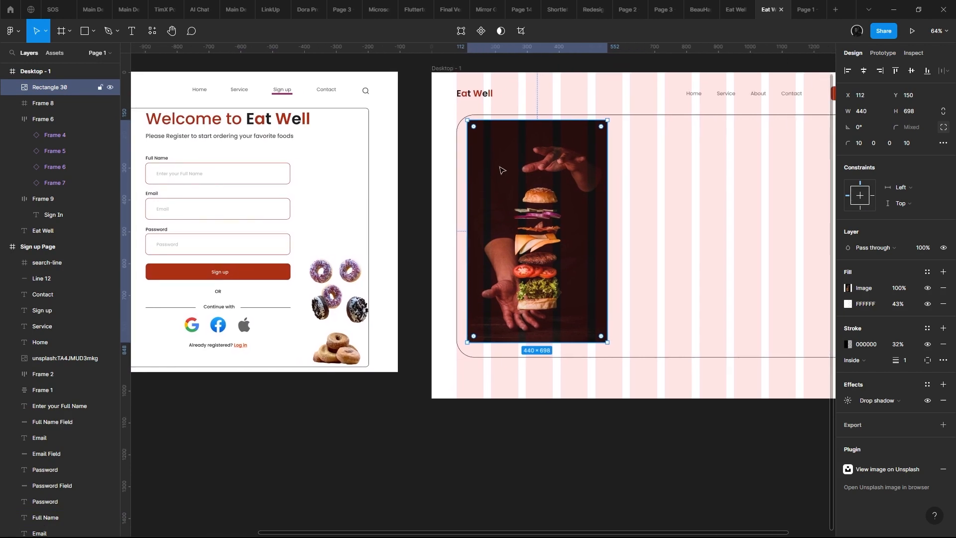
pyautogui.hscroll(-5, 617, 238)
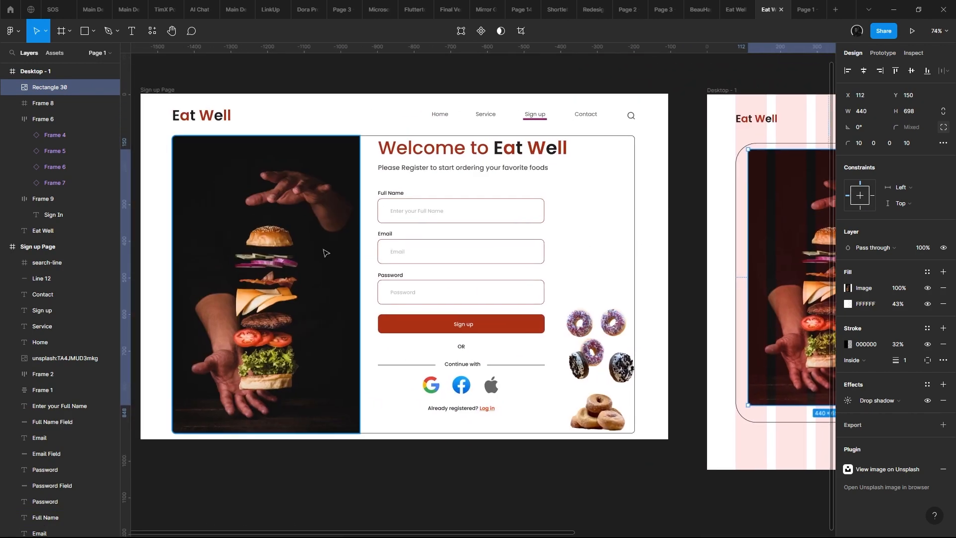
pyautogui.hscroll(6, 356, 239)
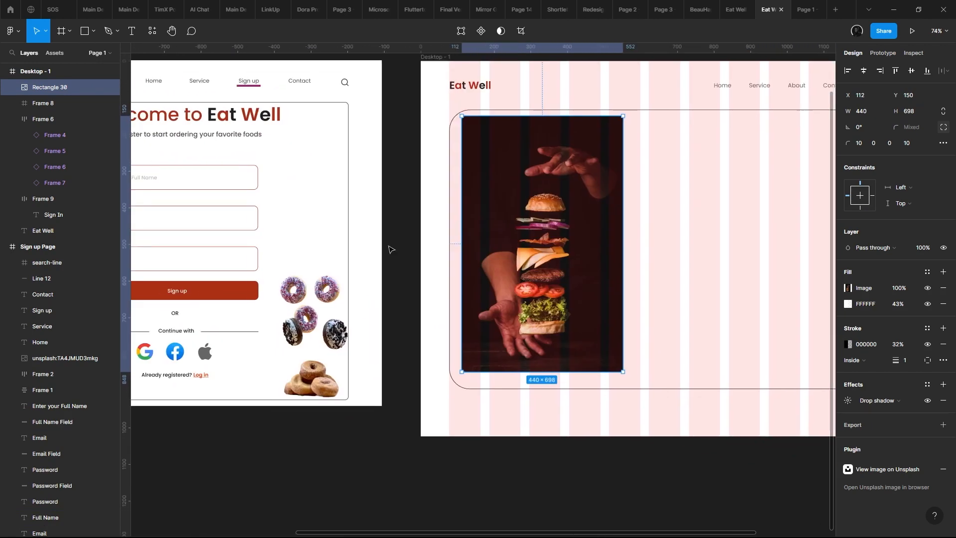
# - Wrap the burger image in its own frame and set the image's corner radius to 0
pyautogui.rightClick(537, 173)
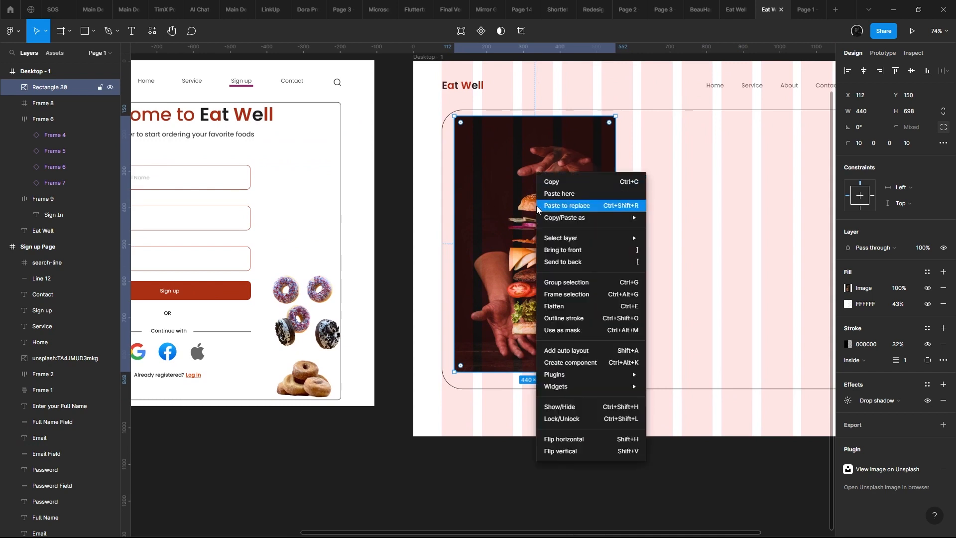
pyautogui.click(573, 299)
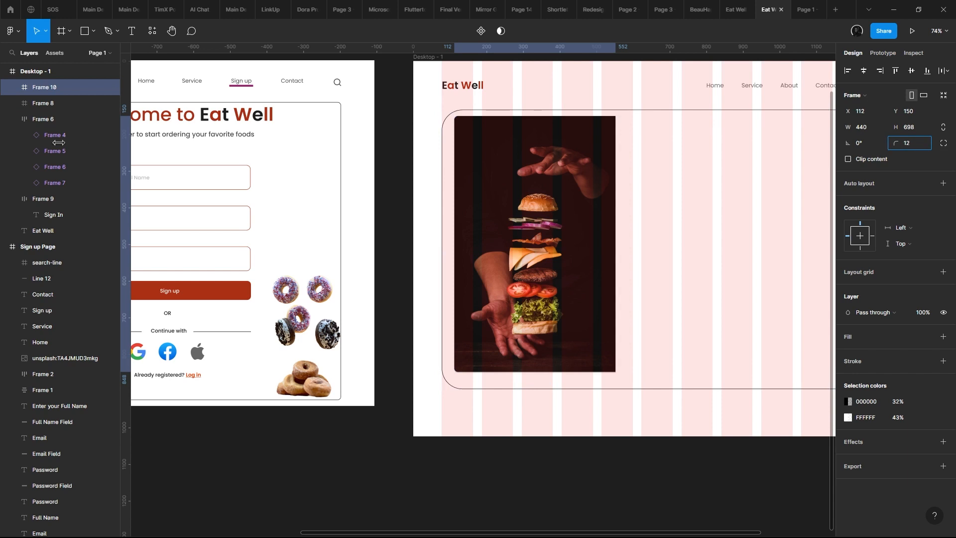
pyautogui.scroll(5, 446, 170)
pyautogui.doubleClick(503, 142)
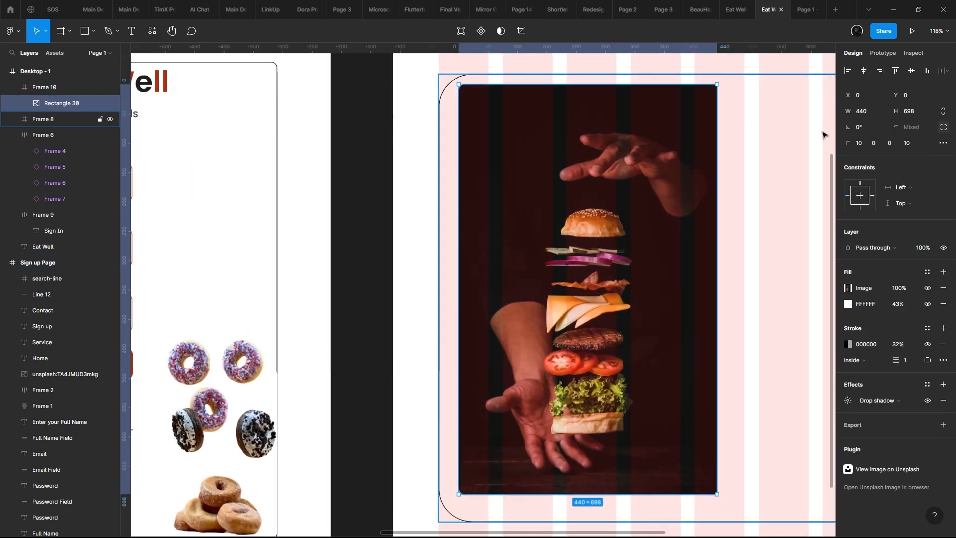
pyautogui.click(944, 128)
pyautogui.click(917, 128)
pyautogui.write('0')
pyautogui.press('Return')
pyautogui.moveTo(556, 211); pyautogui.dragTo(506, 192)
pyautogui.scroll(-5, 505, 192)
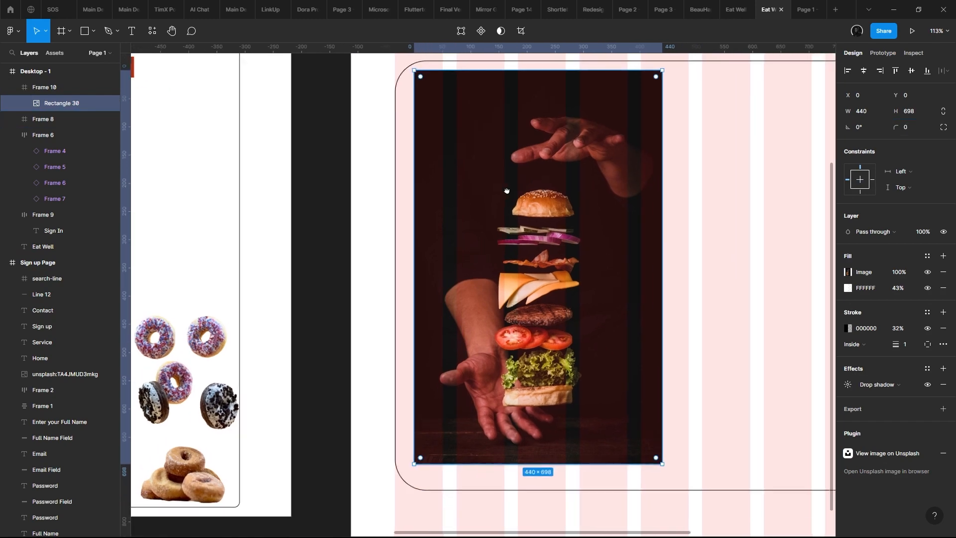
# - Set the new burger frame's corner radius to 38 and make the frame clip its content
pyautogui.click(647, 175)
pyautogui.click(573, 164)
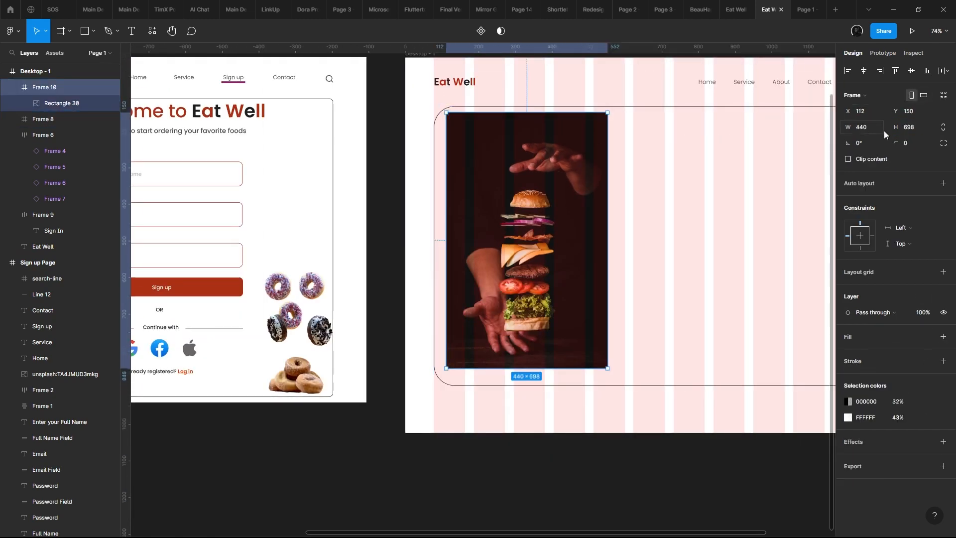
pyautogui.click(905, 144)
pyautogui.write('38')
pyautogui.press('Return')
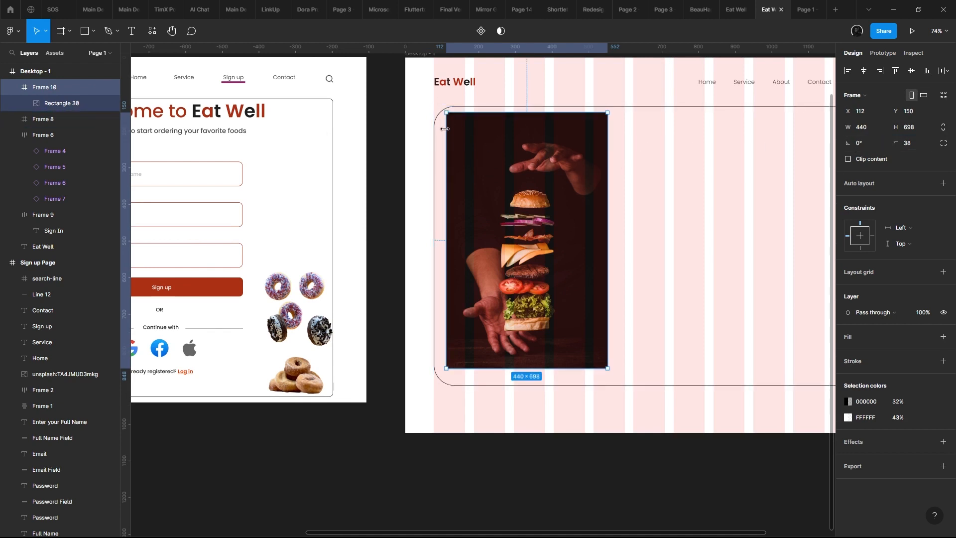
pyautogui.click(848, 159)
pyautogui.click(847, 160)
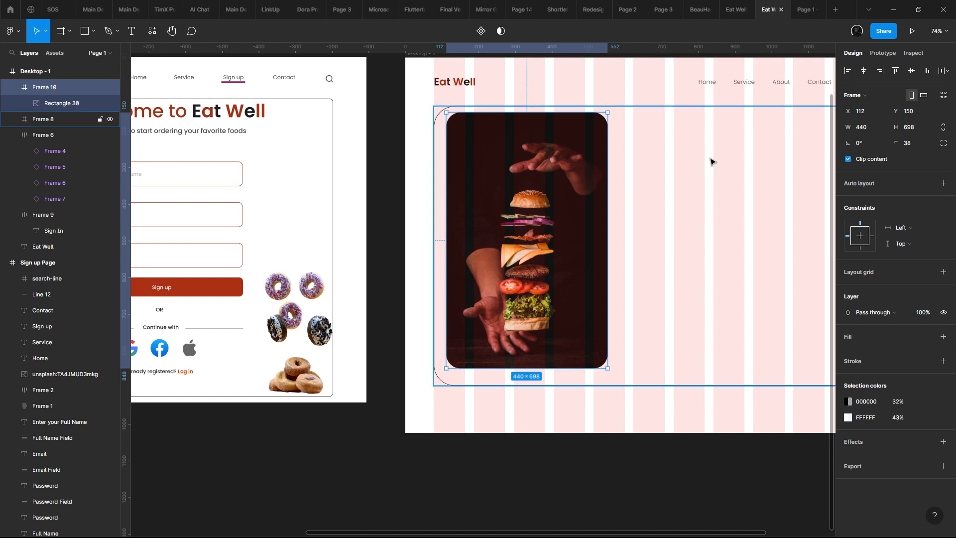
# - Move the burger frame to about X 97, Y 146 and set its corner radius to 56
pyautogui.scroll(-1, 497, 155)
pyautogui.moveTo(495, 155); pyautogui.dragTo(490, 156)
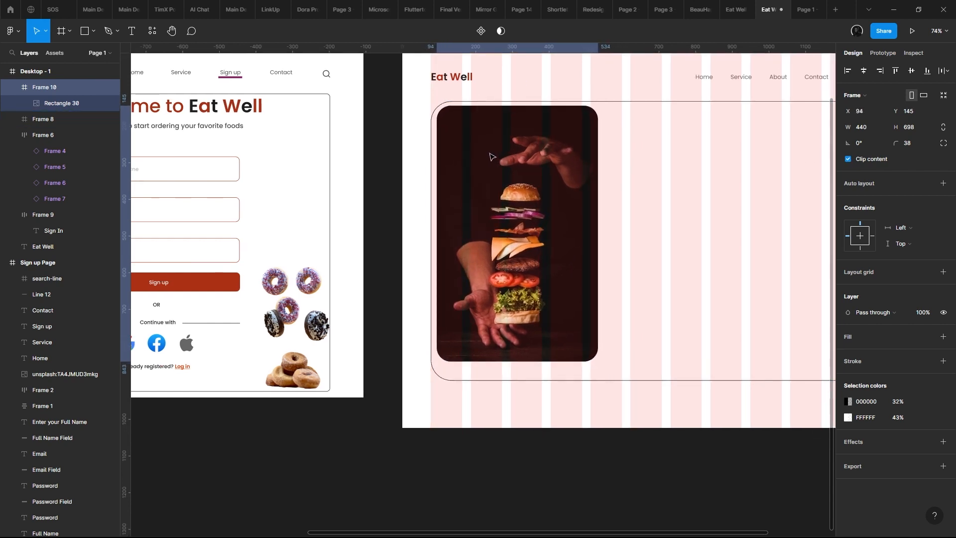
pyautogui.click(555, 103)
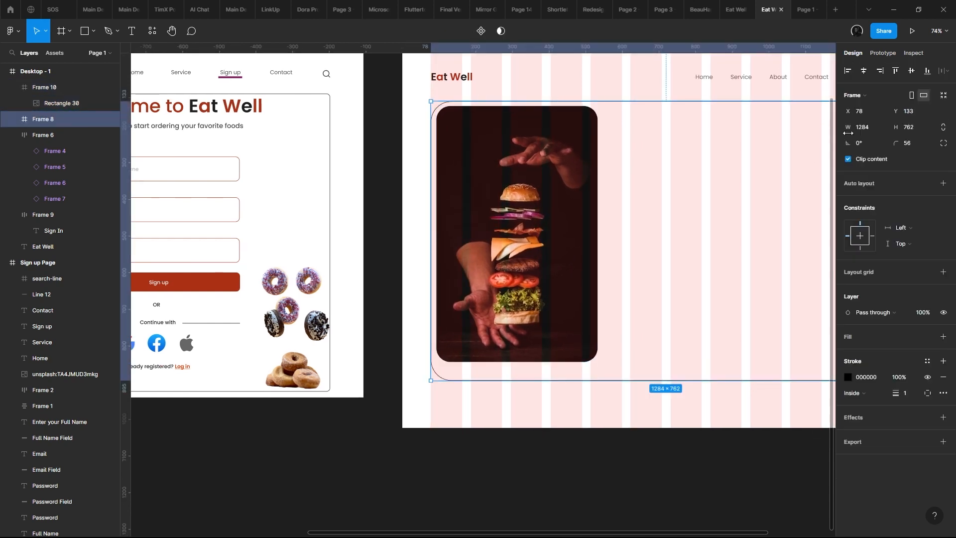
pyautogui.click(571, 151)
pyautogui.write('56')
pyautogui.press('Return')
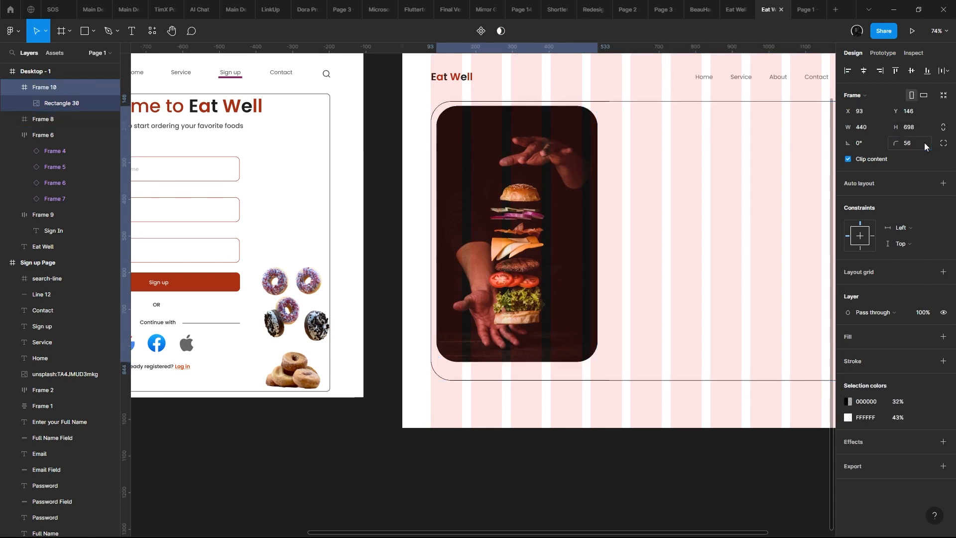
pyautogui.moveTo(538, 177); pyautogui.dragTo(539, 177)
# - Try to widen the burger frame by its right edge and undo the change
pyautogui.moveTo(599, 252); pyautogui.dragTo(663, 241)
pyautogui.hotkey('ctrl', 'z')
pyautogui.hotkey('ctrl', 'z')
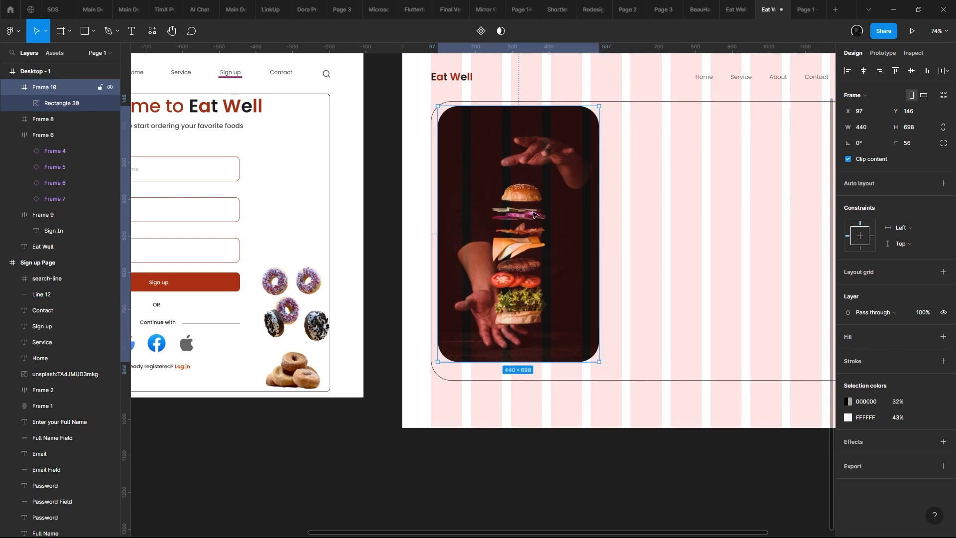
# - Set the burger image's horizontal and vertical constraints to Scale inside its frame
pyautogui.doubleClick(587, 189)
pyautogui.click(904, 172)
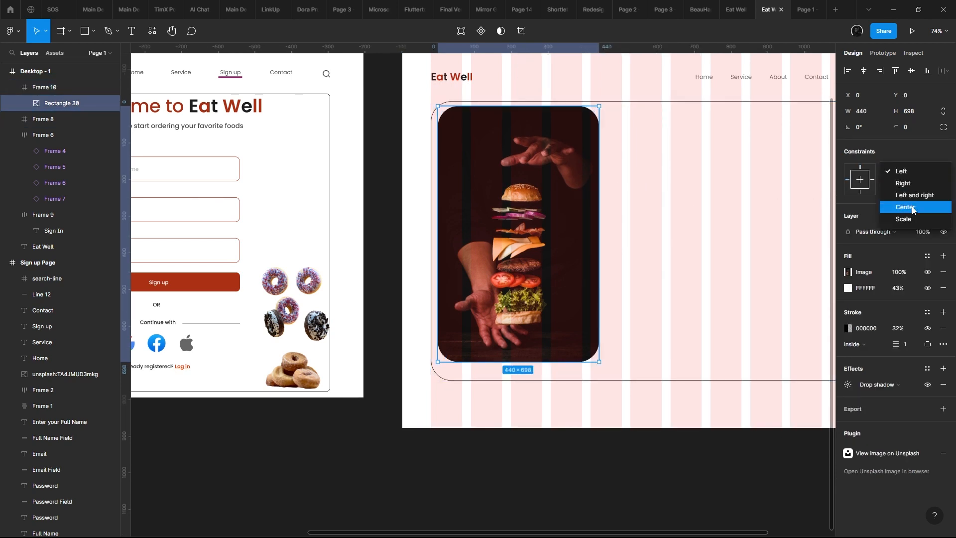
pyautogui.click(904, 219)
pyautogui.click(900, 188)
pyautogui.click(907, 234)
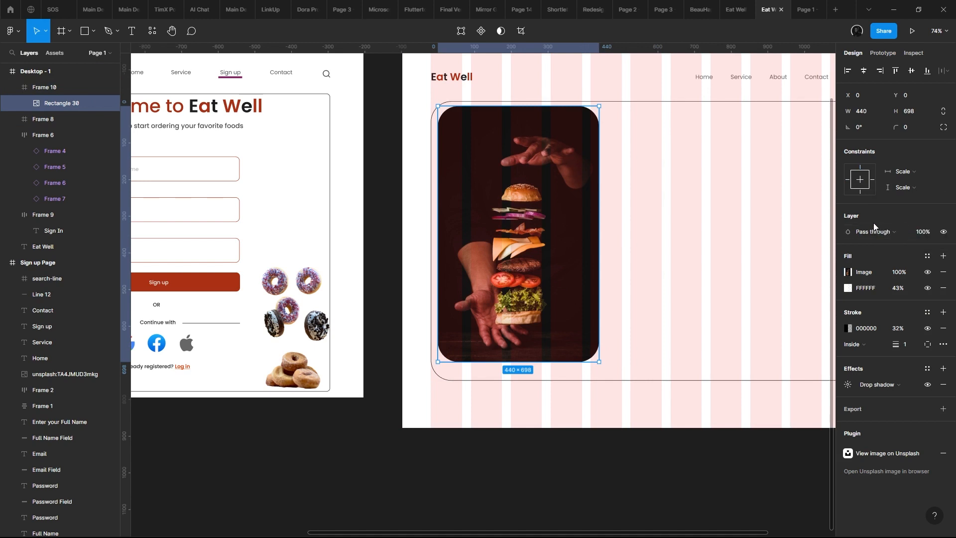
# - Enlarge the burger frame to about 502 × 730 and preview the page in the prototype
pyautogui.click(537, 193)
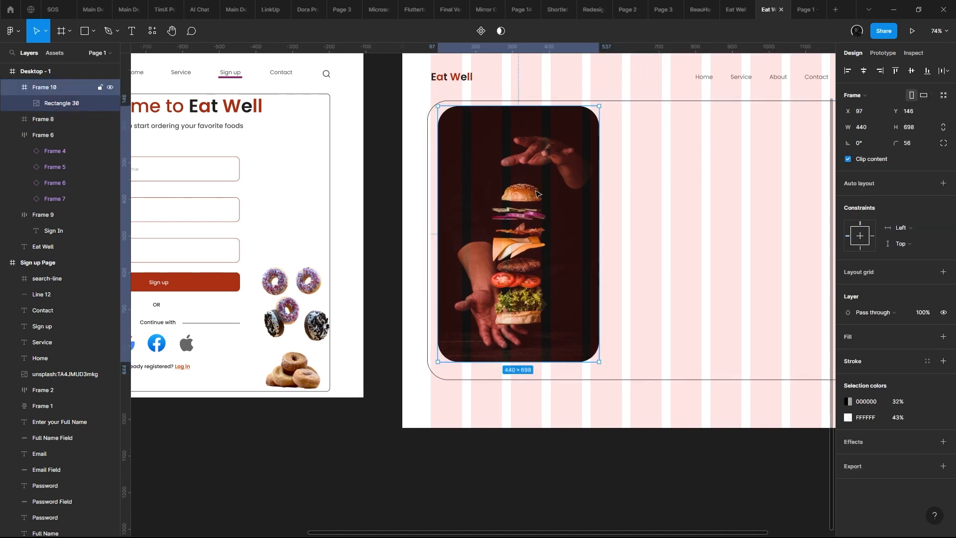
pyautogui.moveTo(598, 209); pyautogui.dragTo(623, 202)
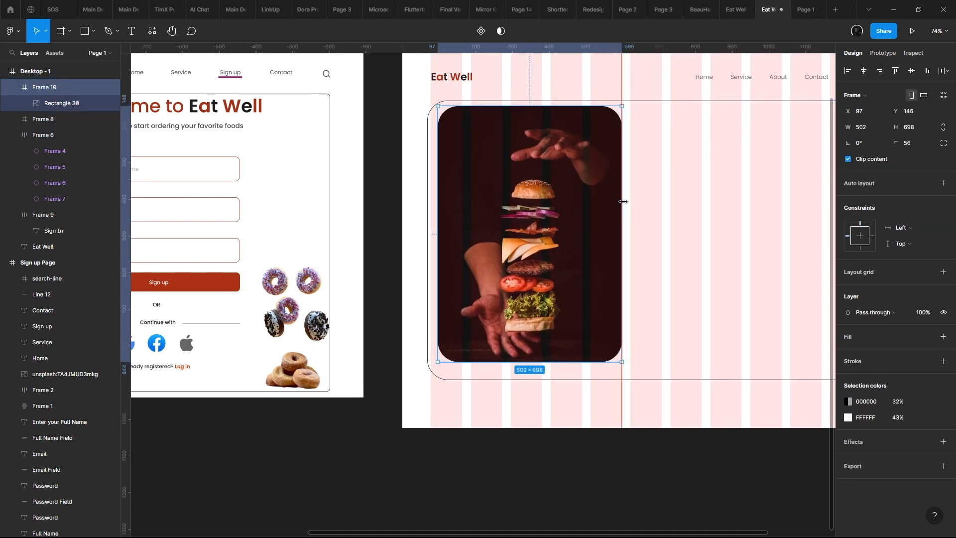
pyautogui.moveTo(544, 362); pyautogui.dragTo(544, 376)
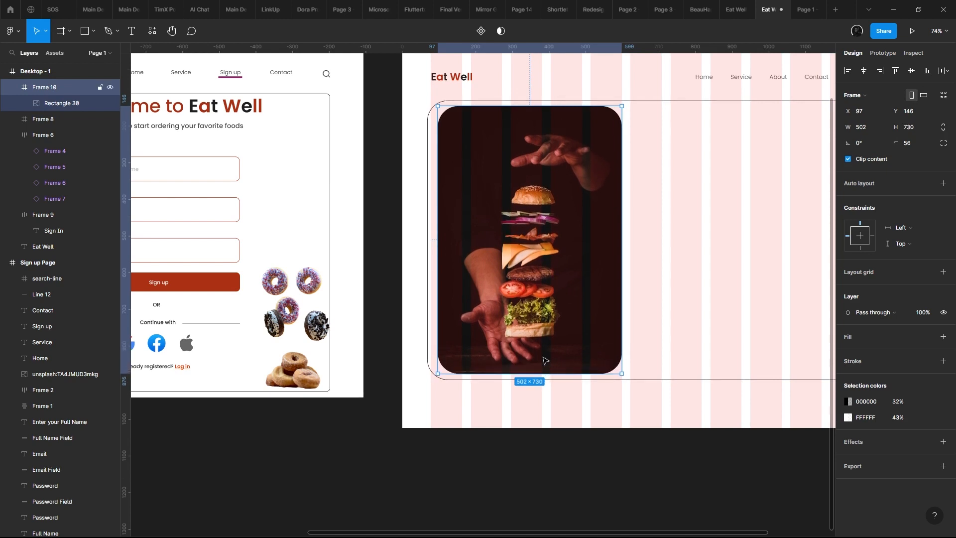
pyautogui.click(809, 6)
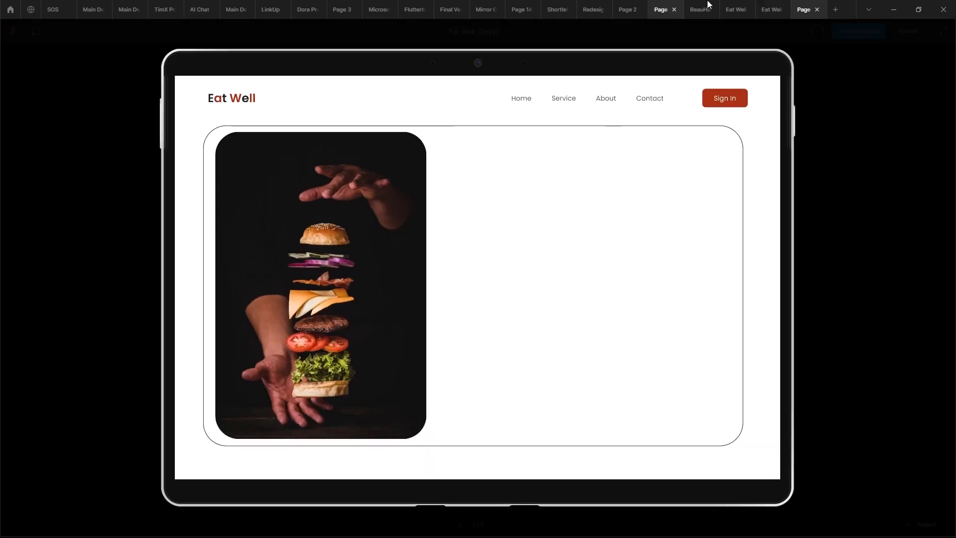
pyautogui.click(771, 9)
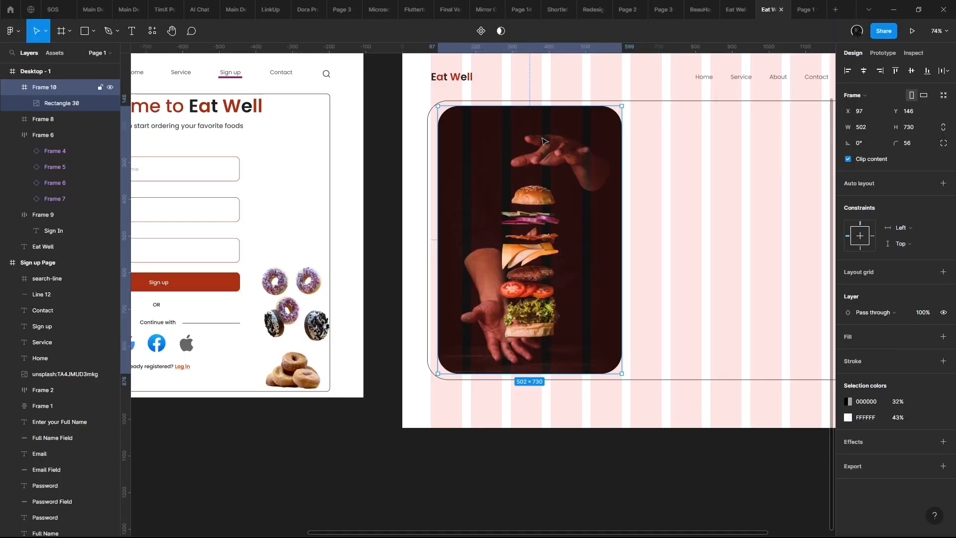
# - Place the outer rounded frame at X 78, Y 131 and the burger frame inside it at about X 97, Y 147
pyautogui.click(659, 100)
pyautogui.scroll(3, 490, 111)
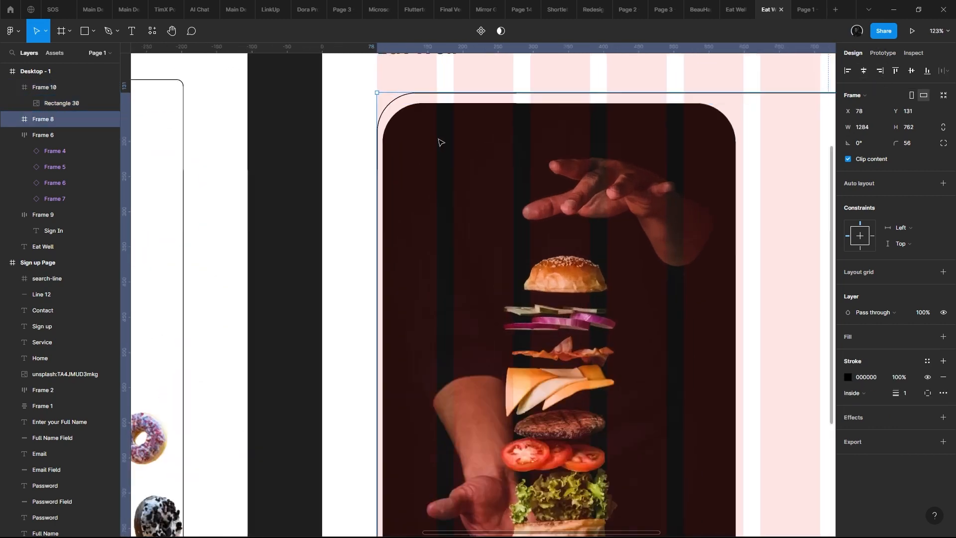
pyautogui.scroll(-2, 439, 141)
pyautogui.click(458, 156)
pyautogui.moveTo(458, 155); pyautogui.dragTo(464, 156)
pyautogui.click(797, 6)
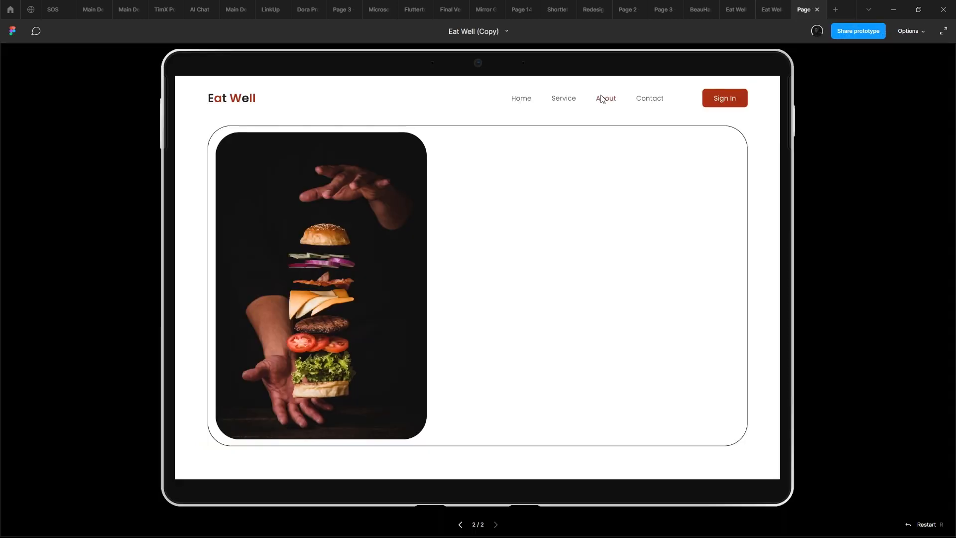
pyautogui.click(775, 7)
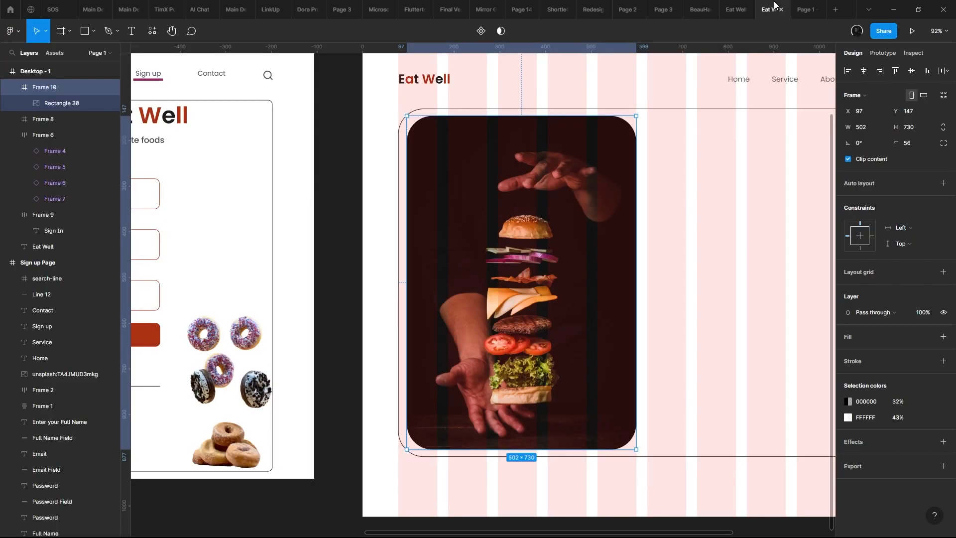
# - Stretch the burger frame to the outer frame's top, left and bottom edges, about 630 × 762 in size, and preview the page
pyautogui.moveTo(535, 115); pyautogui.dragTo(509, 71)
pyautogui.moveTo(568, 127); pyautogui.dragTo(625, 127)
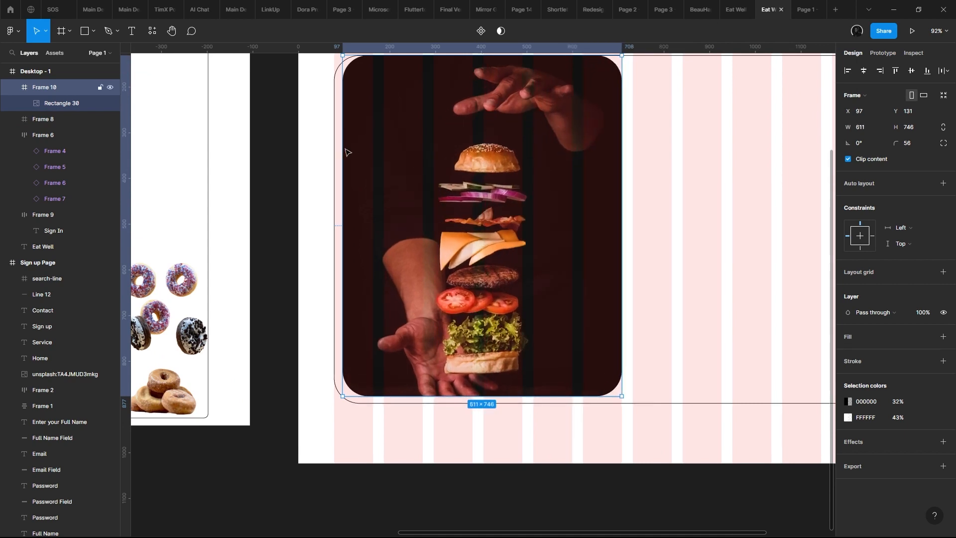
pyautogui.moveTo(343, 152); pyautogui.dragTo(334, 152)
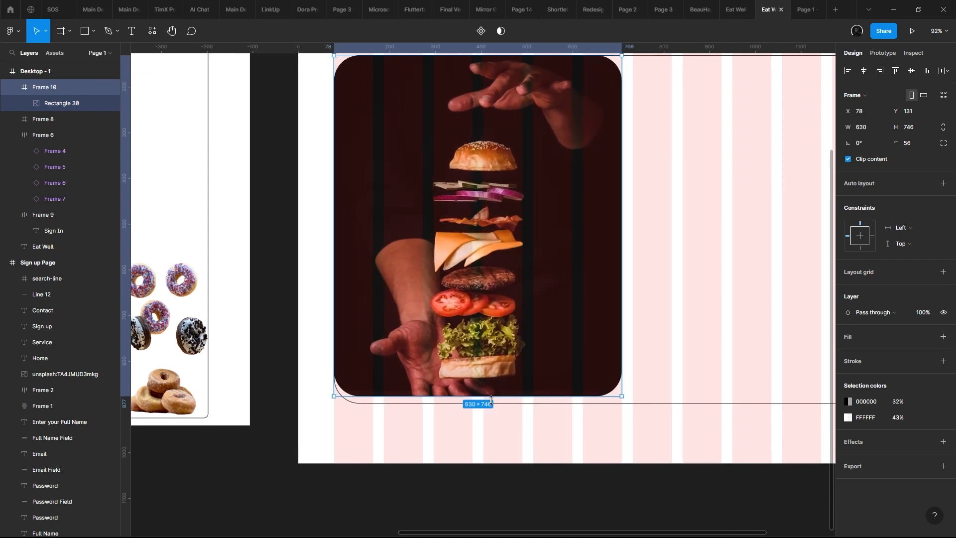
pyautogui.moveTo(491, 399); pyautogui.dragTo(502, 404)
pyautogui.scroll(-4, 558, 202)
pyautogui.scroll(2, 569, 188)
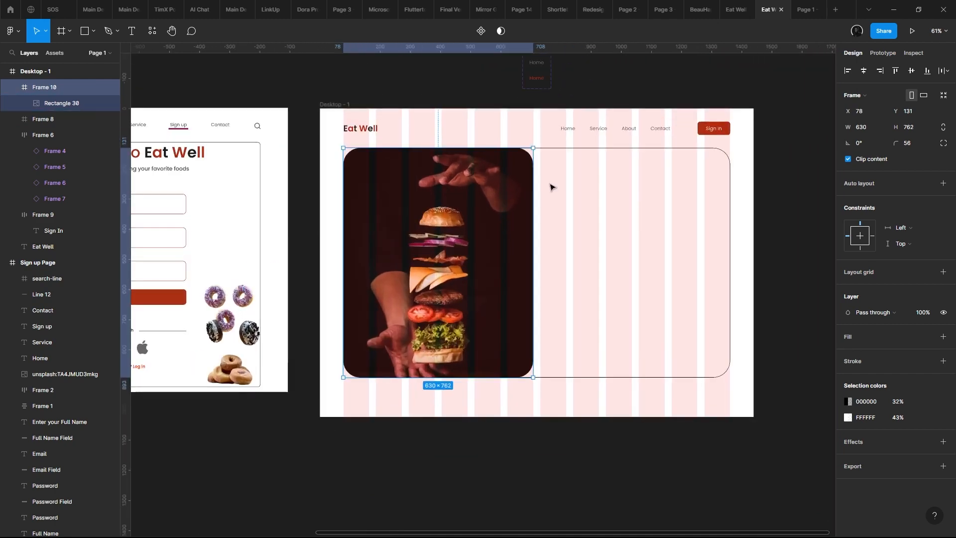
pyautogui.click(804, 9)
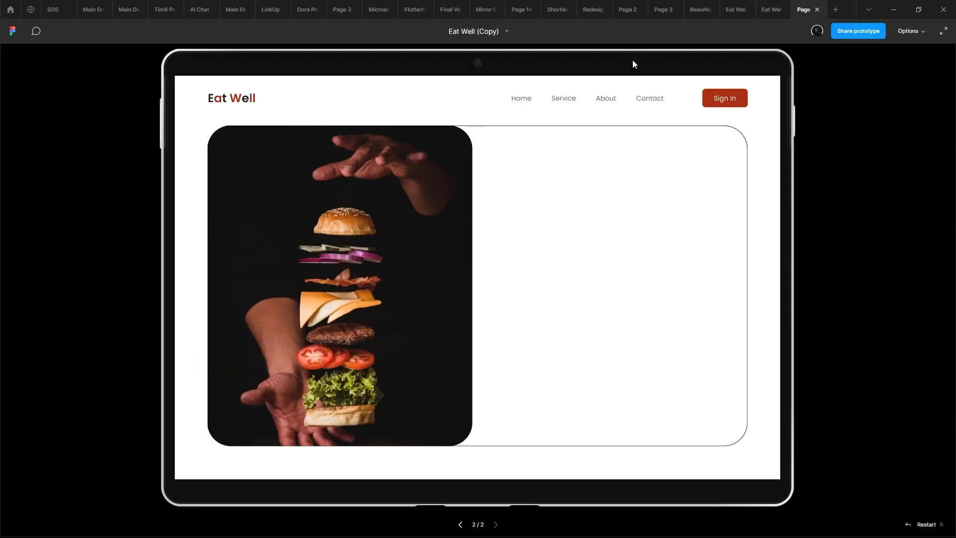
pyautogui.click(771, 9)
# - Widen the burger frame to about 739 × 762 and check it in the prototype preview
pyautogui.moveTo(568, 199); pyautogui.dragTo(568, 198)
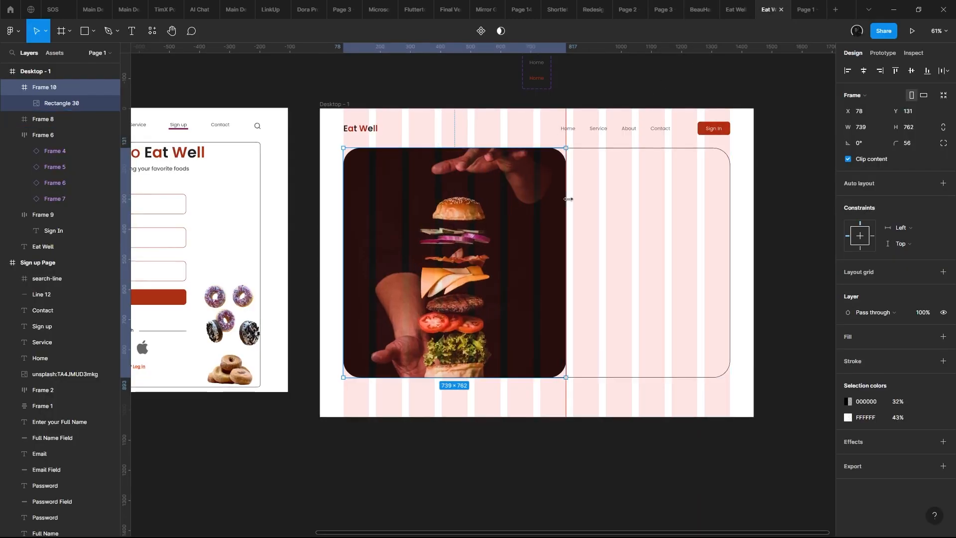
pyautogui.scroll(5, 568, 199)
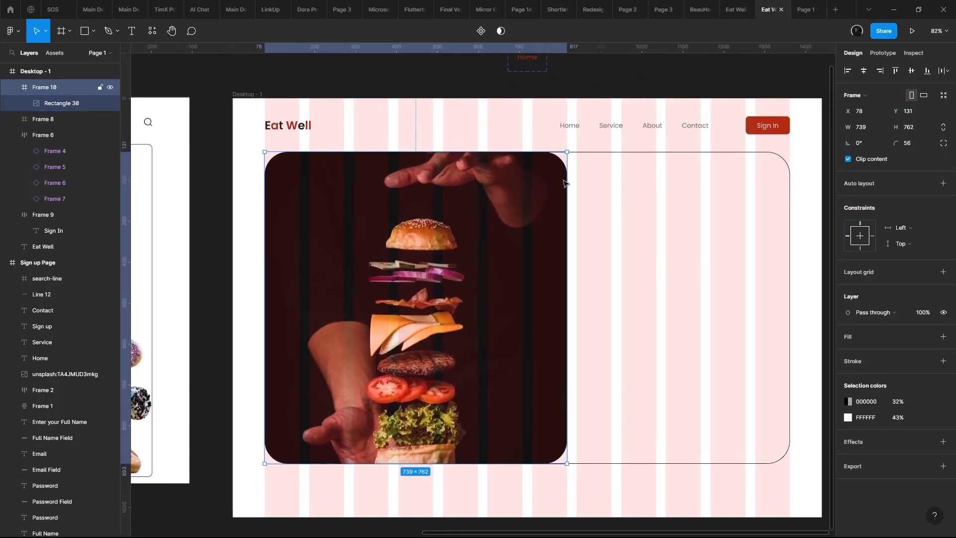
pyautogui.click(814, 5)
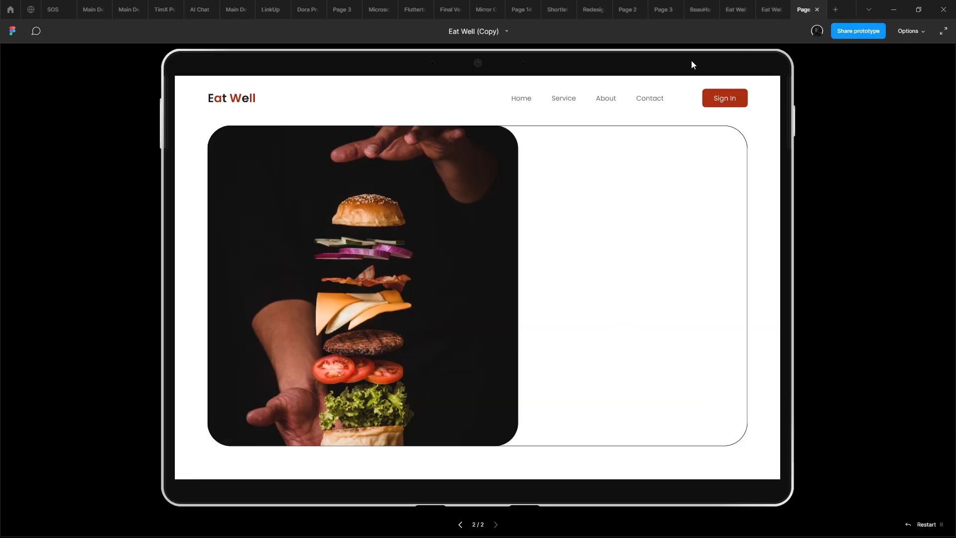
pyautogui.click(777, 7)
# - Set the burger frame's top-right and bottom-right corner radii to 0 and check the page in the prototype preview
pyautogui.scroll(5, 534, 160)
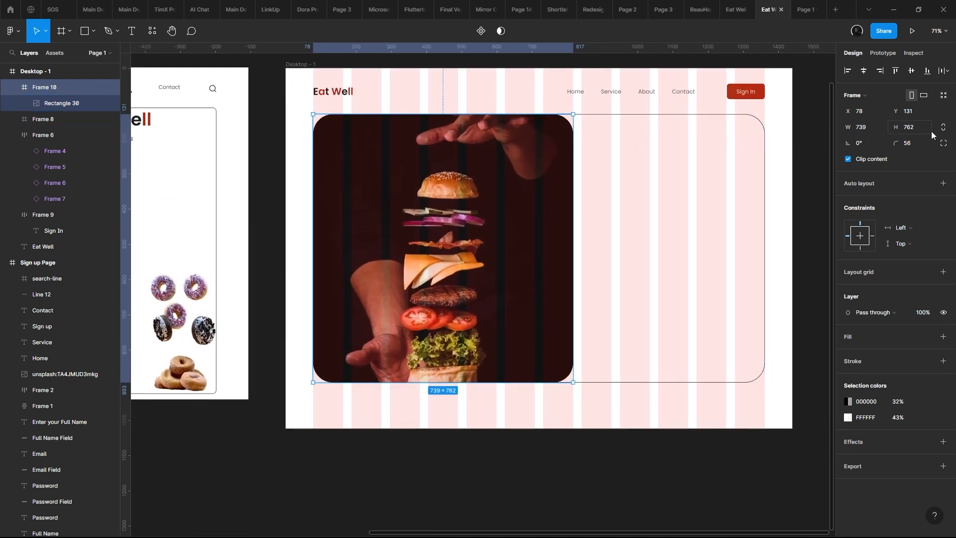
pyautogui.click(943, 143)
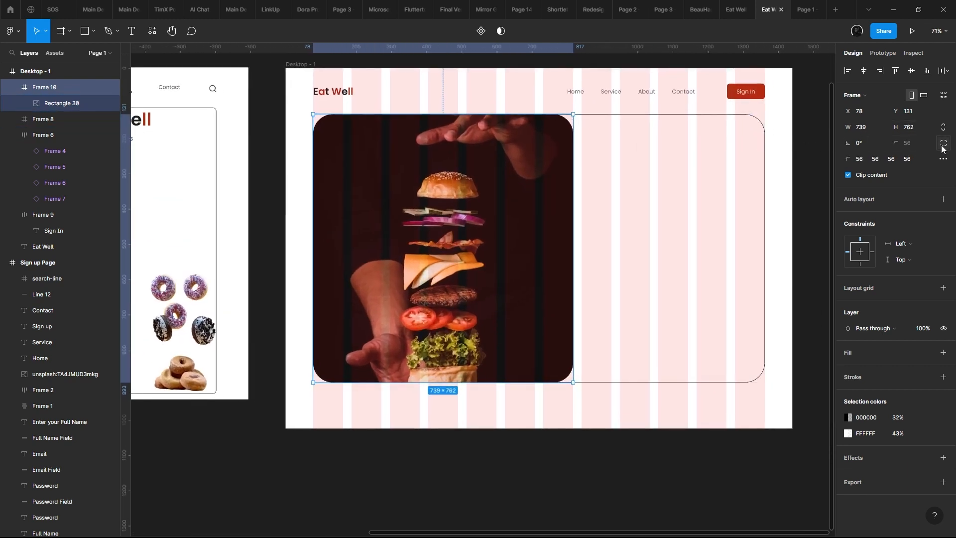
pyautogui.write('0')
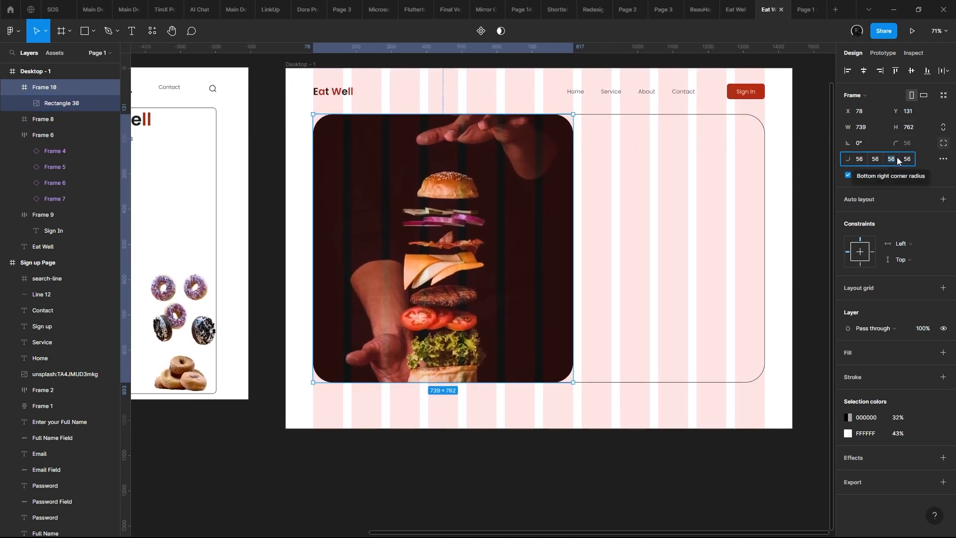
pyautogui.press('Tab')
pyautogui.write('0')
pyautogui.press('Return')
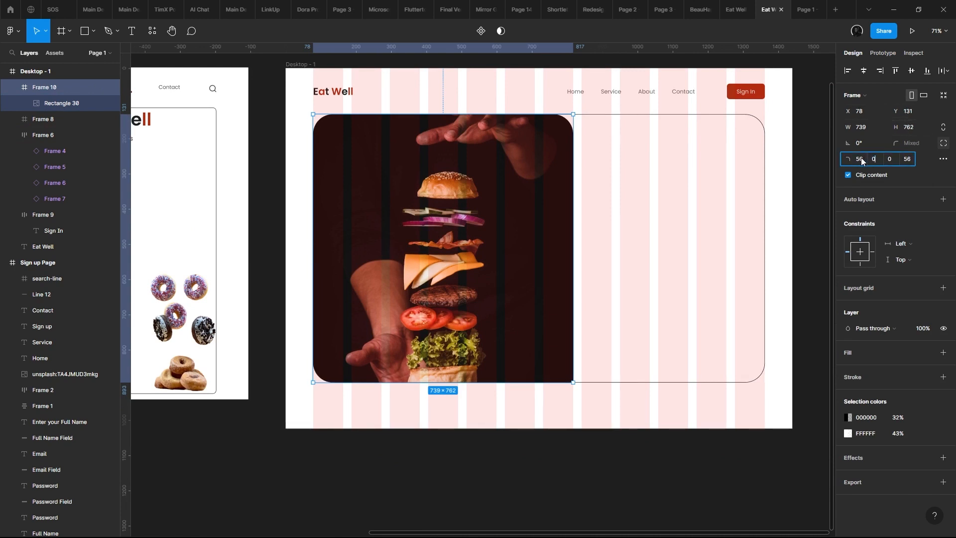
pyautogui.press('Return')
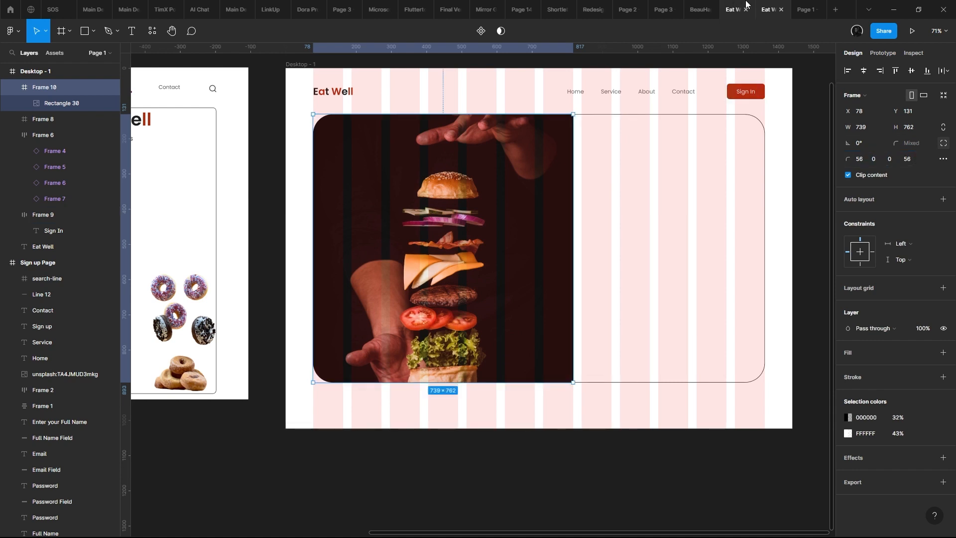
pyautogui.click(802, 10)
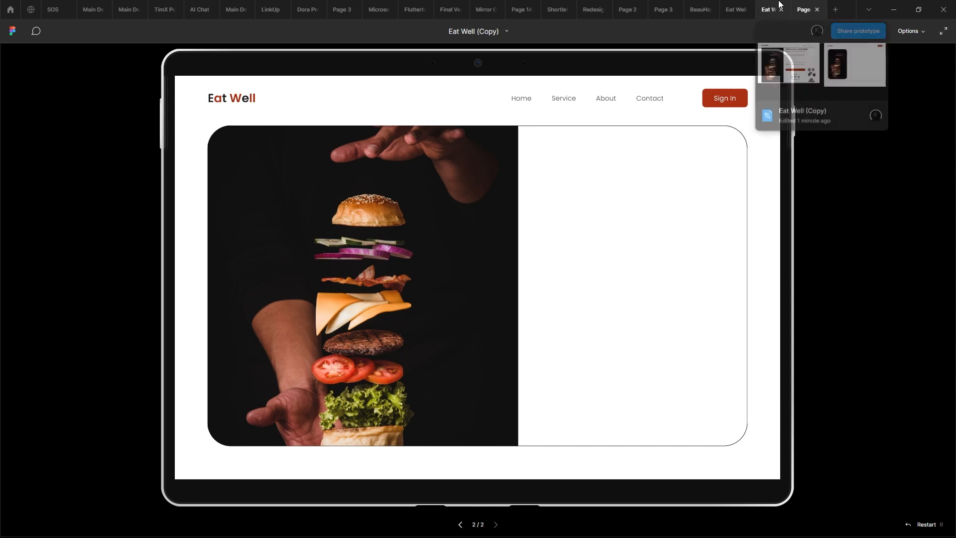
pyautogui.click(779, 5)
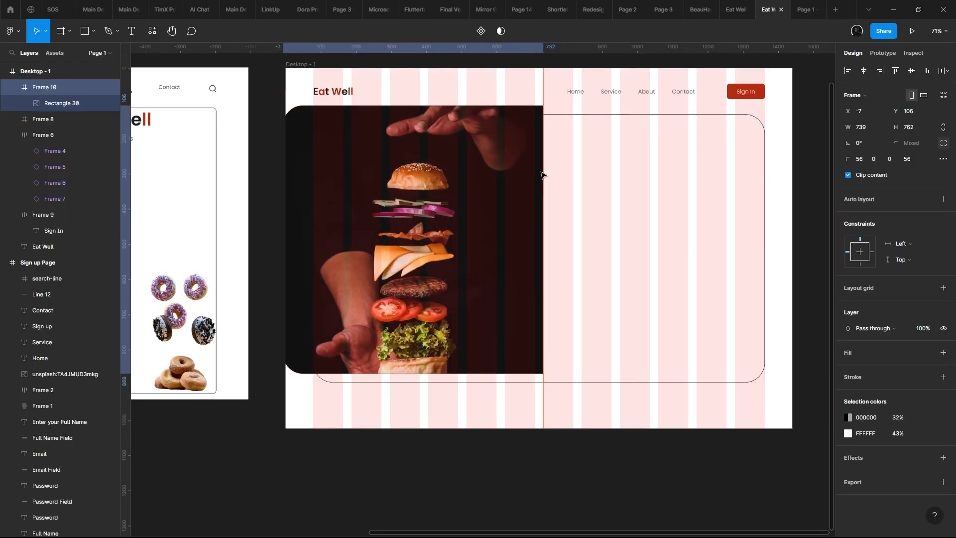
# - Restore the burger frame to 630 × 762 at X 78, Y 131, and check the page in the prototype preview
pyautogui.moveTo(567, 178); pyautogui.dragTo(535, 172)
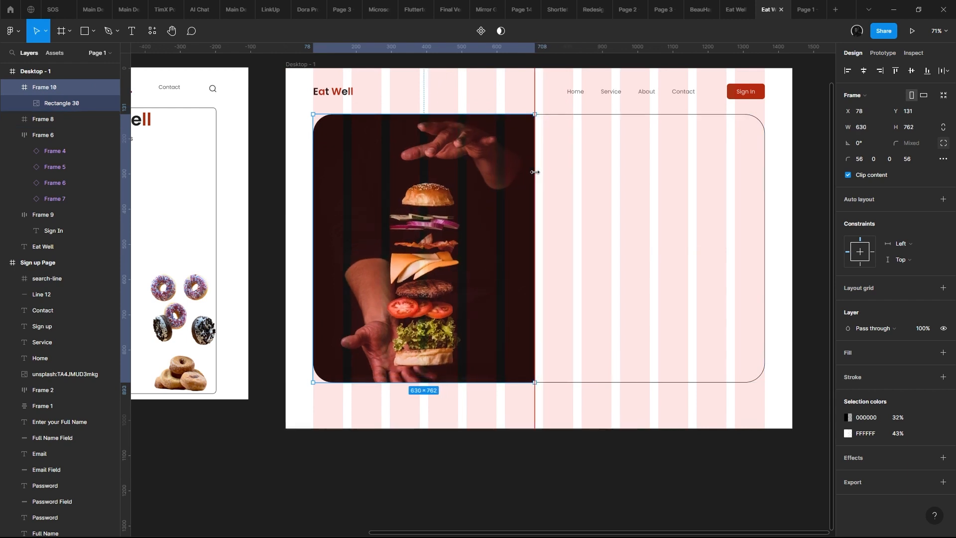
pyautogui.click(794, 12)
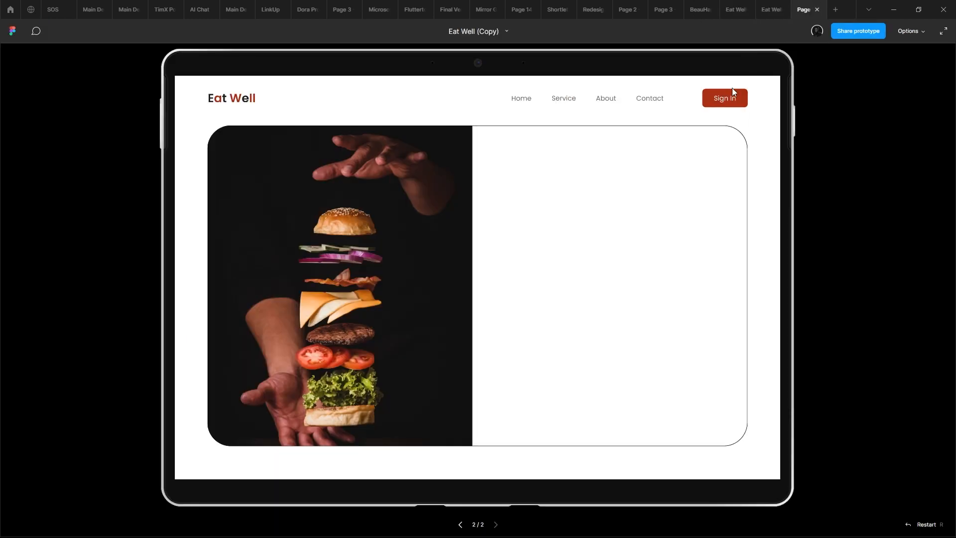
pyautogui.click(761, 9)
# - Set the outer rounded frame's stroke weight to 1.5
pyautogui.click(756, 120)
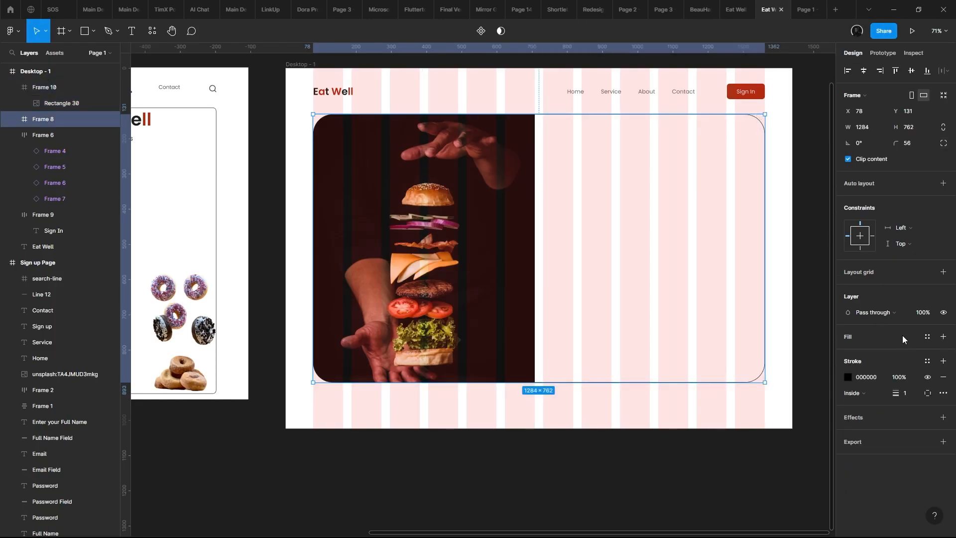
pyautogui.click(907, 392)
pyautogui.write('1.5')
pyautogui.press('Return')
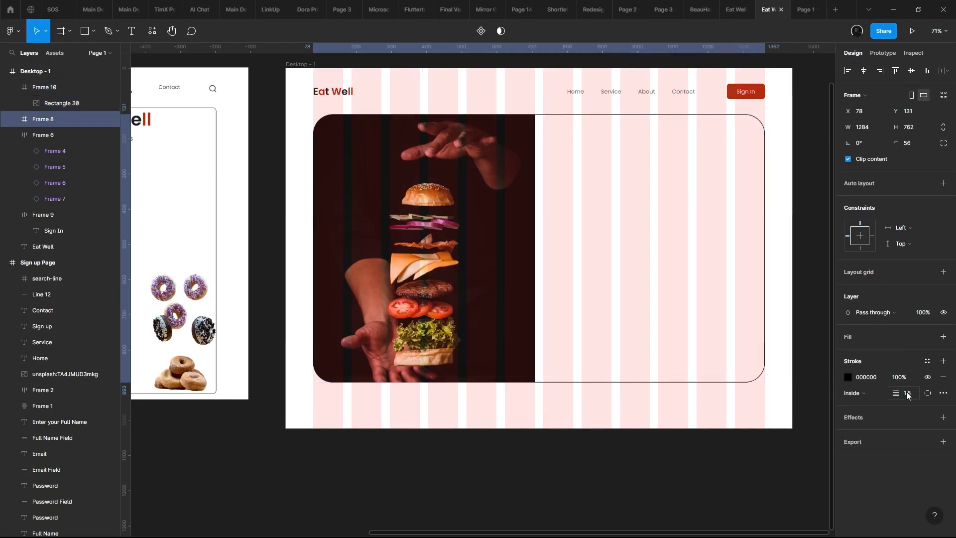
# - Recolour the outer rounded frame's stroke to grey A4A4A4 and check the page in the prototype preview
pyautogui.click(850, 377)
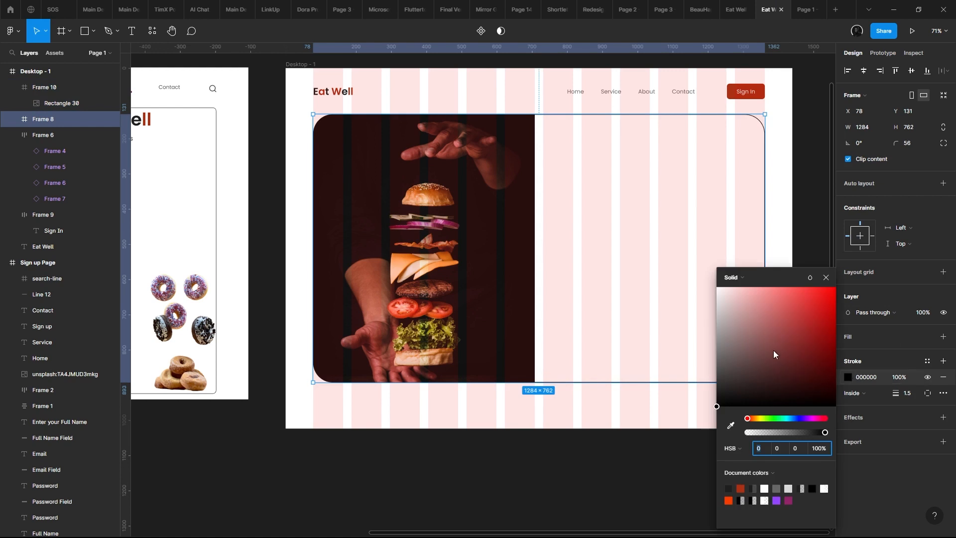
pyautogui.moveTo(772, 351)
pyautogui.mouseDown()
pyautogui.moveTo(681, 363)
pyautogui.moveTo(655, 342)
pyautogui.mouseUp()
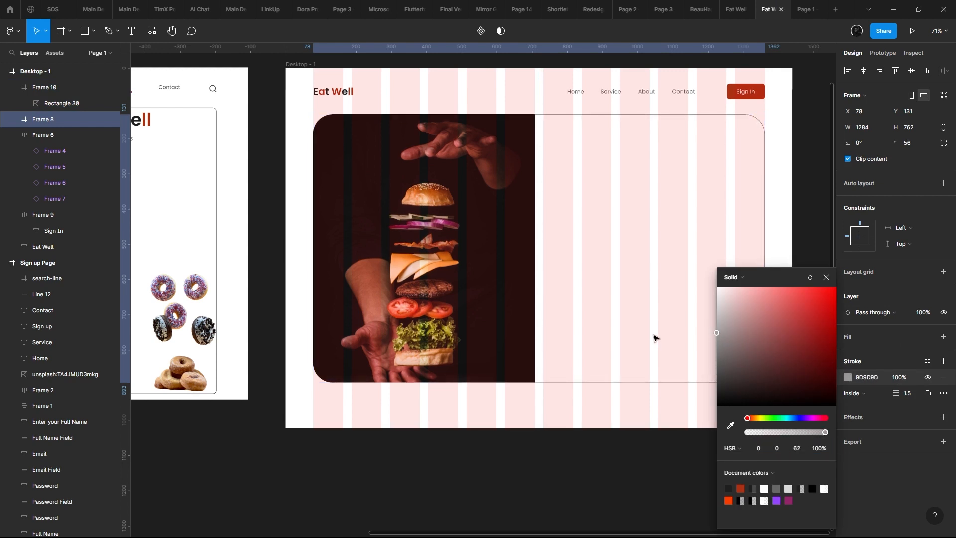
pyautogui.click(799, 7)
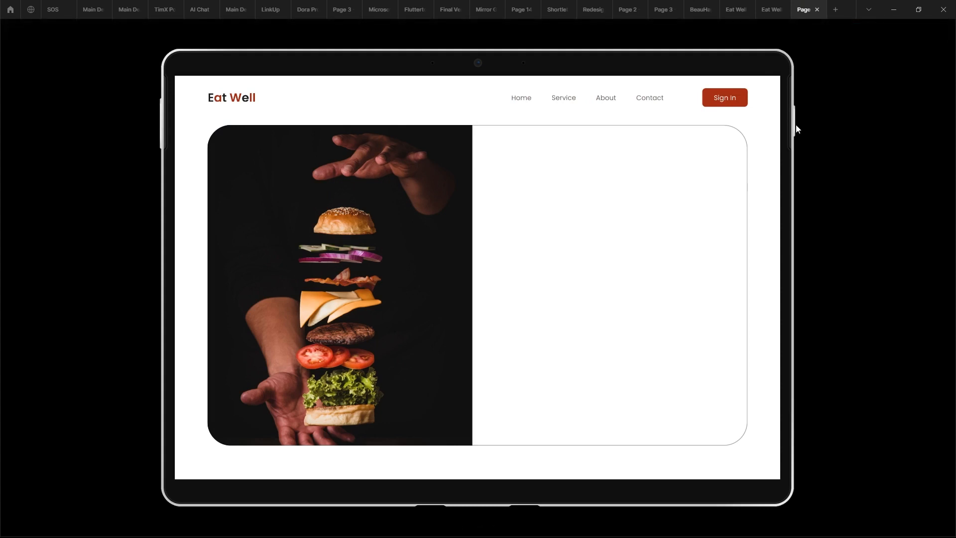
pyautogui.click(774, 6)
# - Draw a circle about 16 × 16 over the burger's bottom bun, at about X 282, Y 691 in the burger frame
pyautogui.scroll(-2, 461, 307)
pyautogui.hscroll(-3, 461, 307)
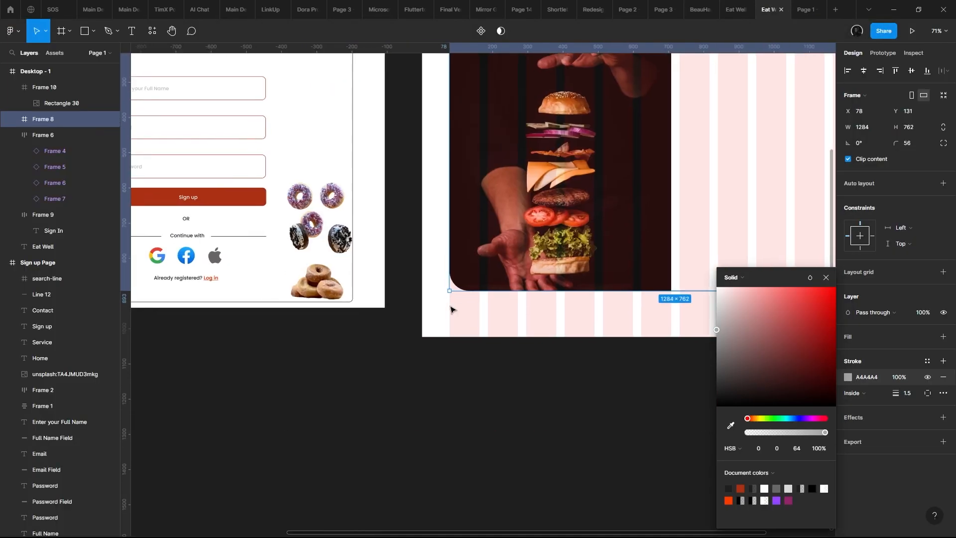
pyautogui.click(452, 309)
pyautogui.scroll(1, 452, 309)
pyautogui.hscroll(-2, 452, 309)
pyautogui.click(93, 31)
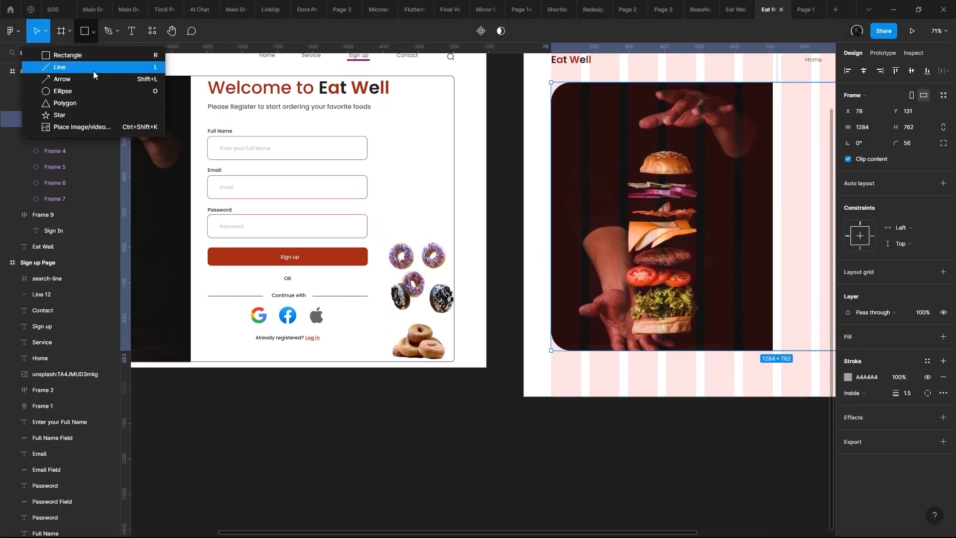
pyautogui.click(65, 90)
pyautogui.scroll(6, 529, 285)
pyautogui.moveTo(550, 221); pyautogui.dragTo(571, 242)
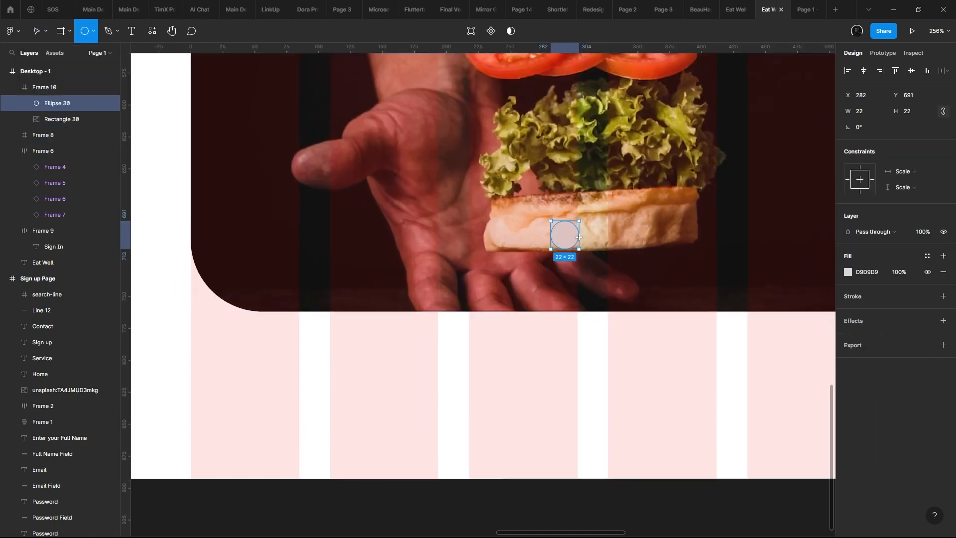
# - Fill the circle with white FFFFFF and duplicate it sideways into a row of four circles
pyautogui.click(848, 273)
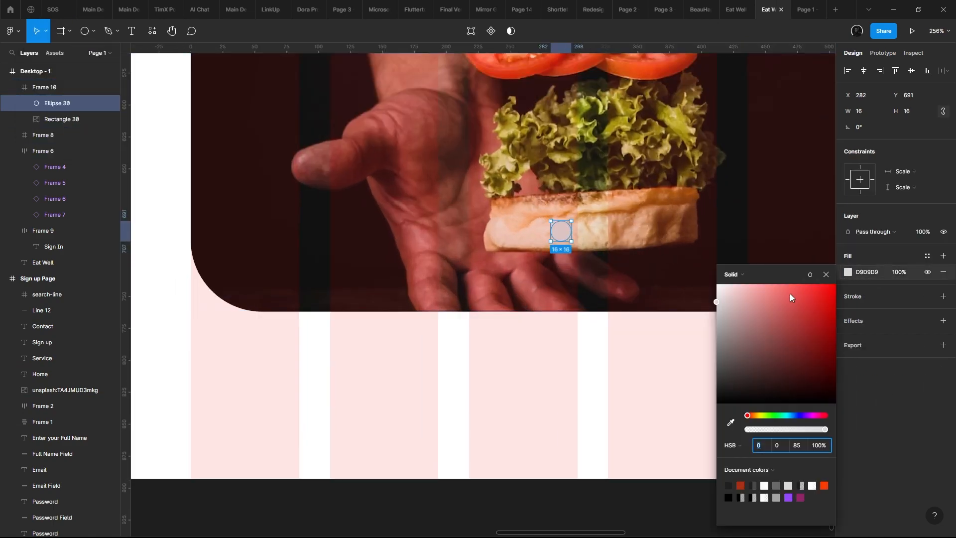
pyautogui.moveTo(792, 297); pyautogui.dragTo(714, 279)
pyautogui.scroll(3, 562, 222)
pyautogui.moveTo(544, 238); pyautogui.dragTo(590, 219)
# - Try a dark 393939 fill on the three duplicated circles and inspect them against the burger image
pyautogui.keyDown('shift'); pyautogui.click(543, 219); pyautogui.keyUp('shift')
pyautogui.keyDown('shift'); pyautogui.click(496, 219); pyautogui.keyUp('shift')
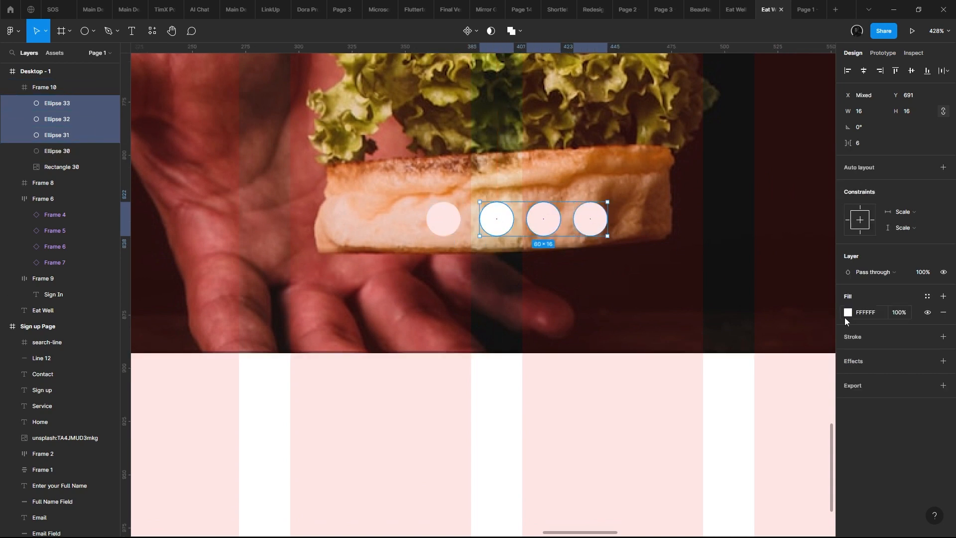
pyautogui.click(848, 312)
pyautogui.moveTo(800, 332); pyautogui.dragTo(672, 385)
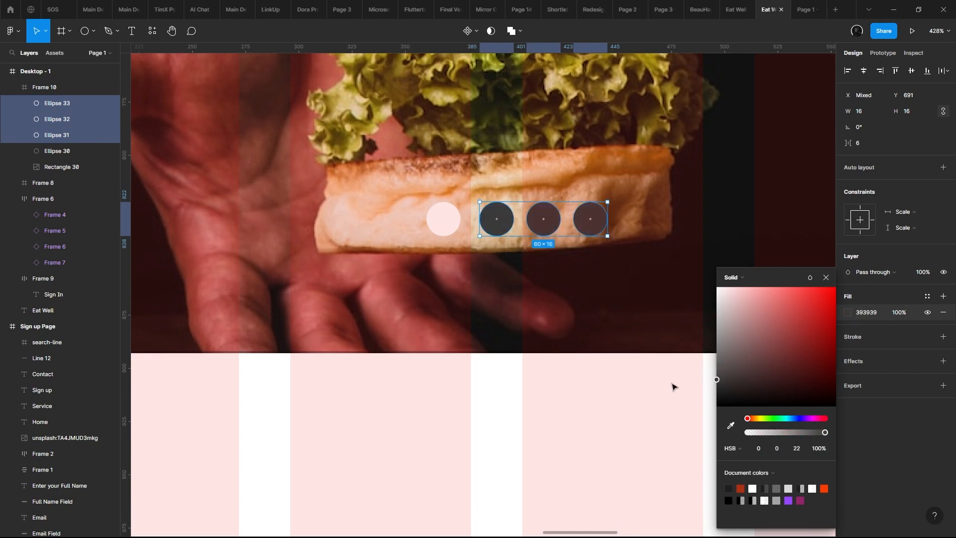
pyautogui.scroll(-6, 508, 355)
pyautogui.click(492, 384)
pyautogui.scroll(-3, 486, 372)
pyautogui.scroll(4, 498, 356)
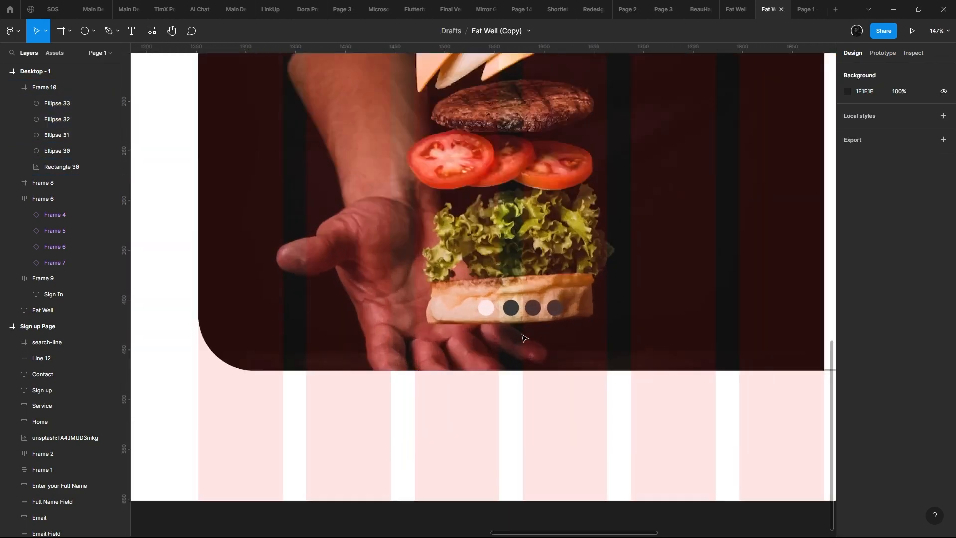
pyautogui.scroll(5, 503, 322)
pyautogui.click(469, 286)
pyautogui.click(505, 279)
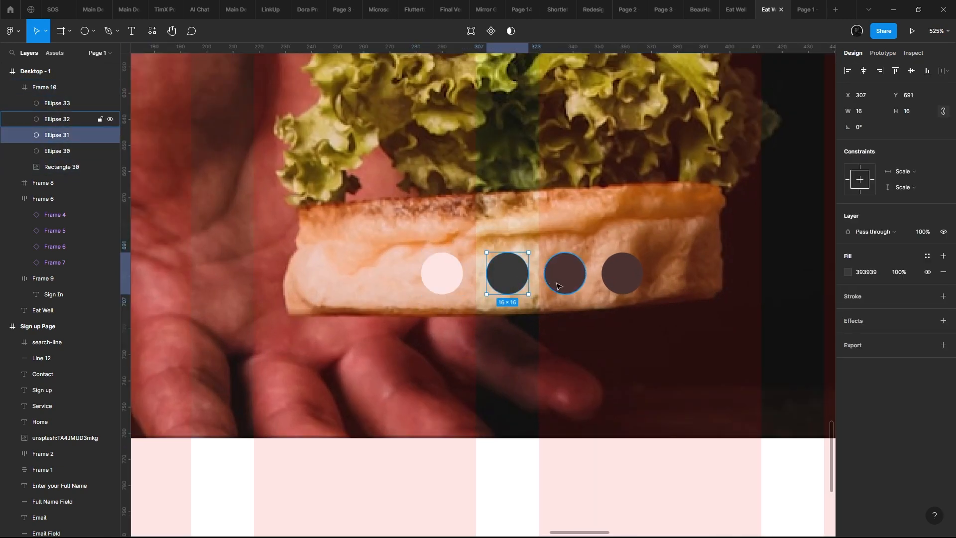
# - Undo the dark fill on the three duplicated circles
pyautogui.hotkey('ctrl', 'z')
pyautogui.hotkey('ctrl', 'z')
pyautogui.hotkey('ctrl', 'z')
pyautogui.hotkey('ctrl', 'z')
pyautogui.hotkey('ctrl', 'z')
# - Swap fill and stroke on the three duplicated circles, turning them into white outlines 1 thick
pyautogui.click(496, 282)
pyautogui.keyDown('shift'); pyautogui.click(563, 278); pyautogui.keyUp('shift')
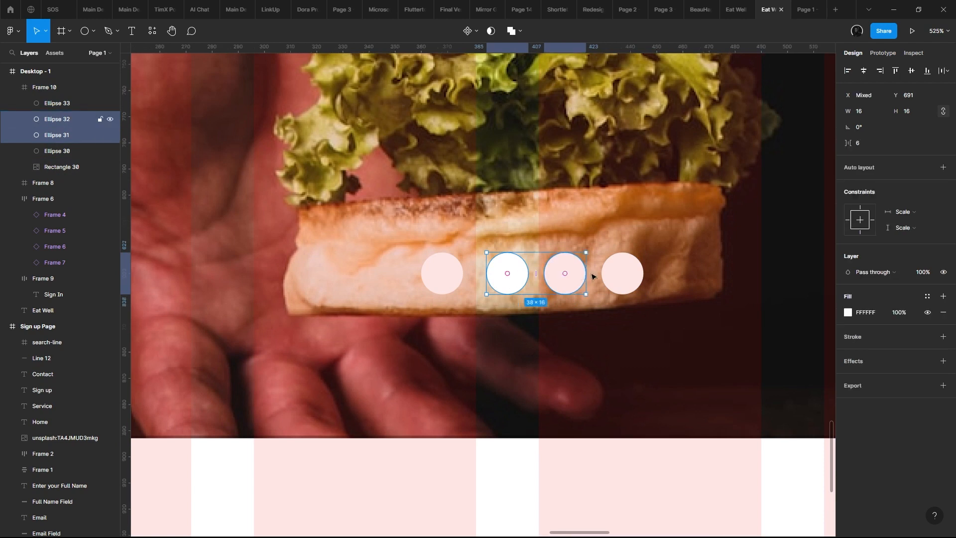
pyautogui.keyDown('shift'); pyautogui.click(622, 273); pyautogui.keyUp('shift')
pyautogui.hotkey('shift', 's')
pyautogui.hotkey('shift', 'x')
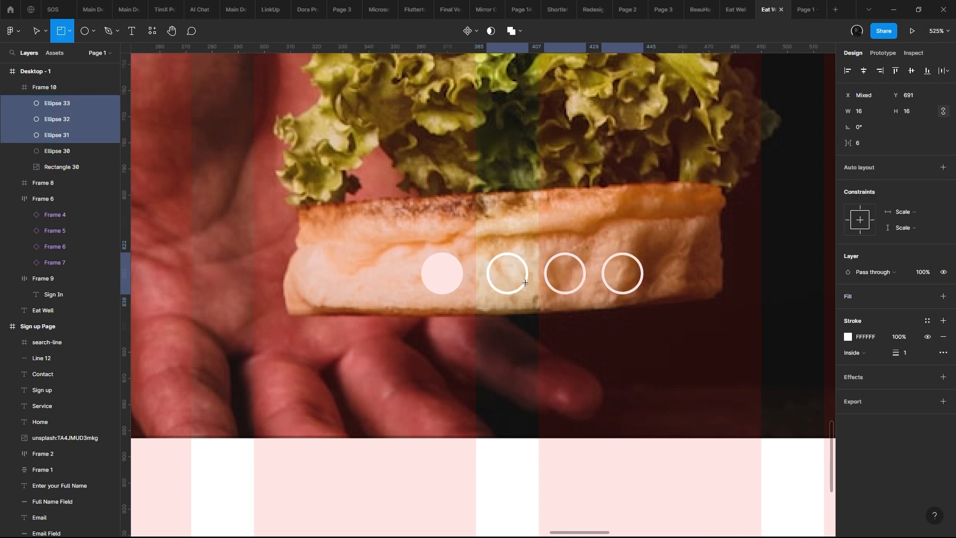
pyautogui.press('v')
# - Group the filled circle and the three outlined circles into one horizontal auto layout row
pyautogui.click(448, 271)
pyautogui.keyDown('shift'); pyautogui.click(511, 273); pyautogui.keyUp('shift')
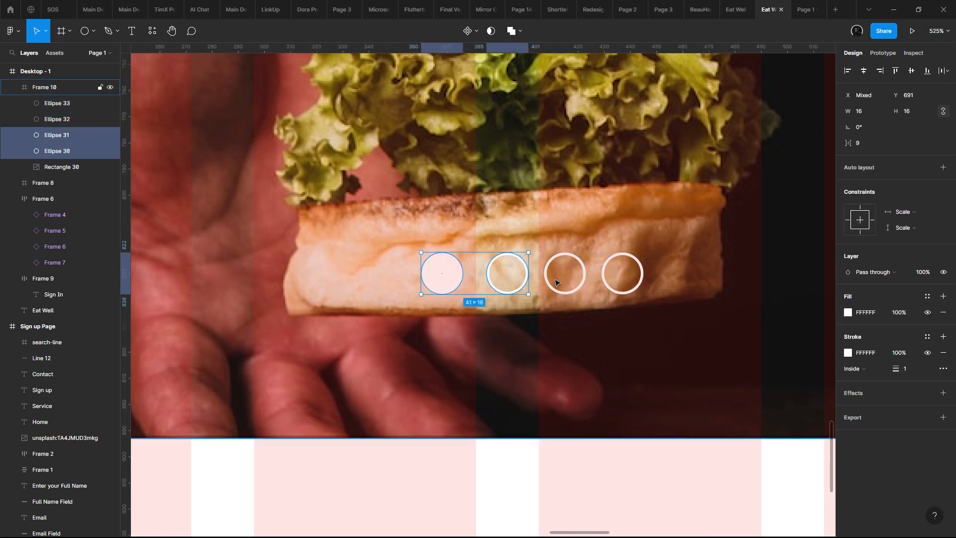
pyautogui.keyDown('shift'); pyautogui.click(564, 272); pyautogui.keyUp('shift')
pyautogui.keyDown('shift'); pyautogui.click(610, 269); pyautogui.keyUp('shift')
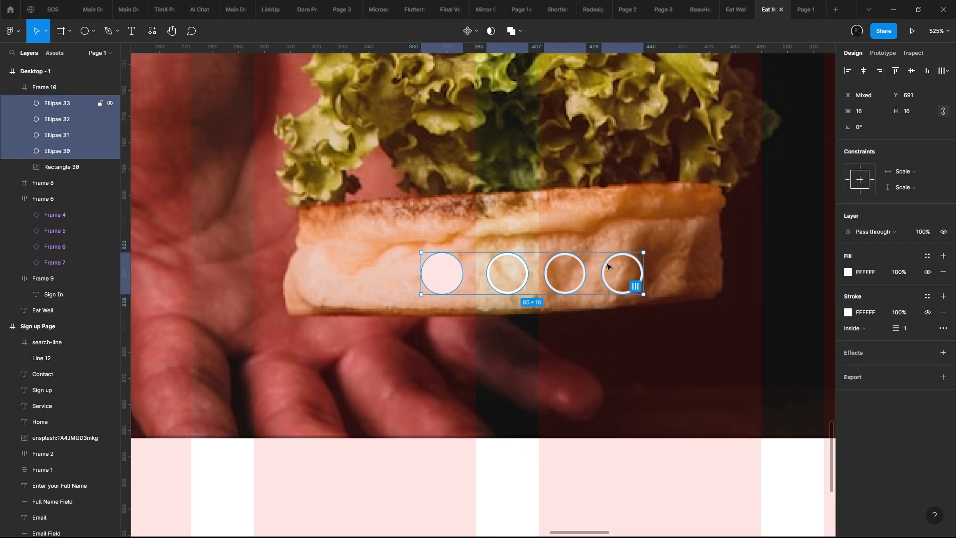
pyautogui.hotkey('shift', 'a')
pyautogui.scroll(-10, 611, 265)
pyautogui.click(503, 345)
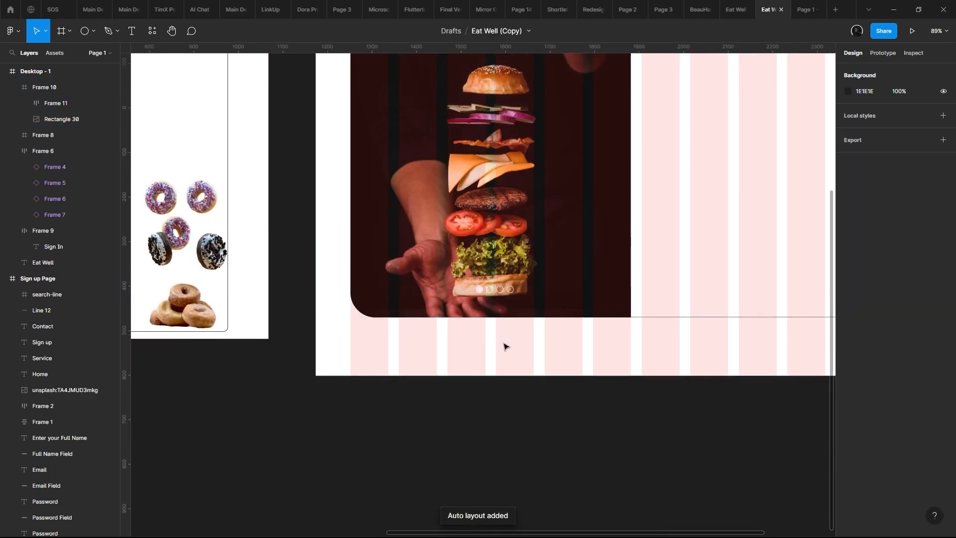
# - Enlarge the filled circle to about 28 × 28 and centre the auto layout row's items vertically
pyautogui.scroll(2, 486, 311)
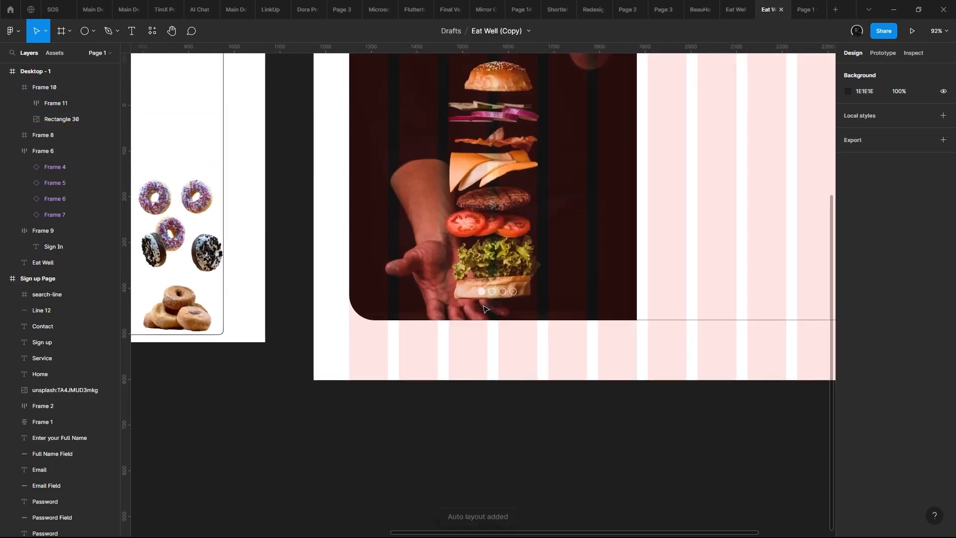
pyautogui.scroll(9, 486, 310)
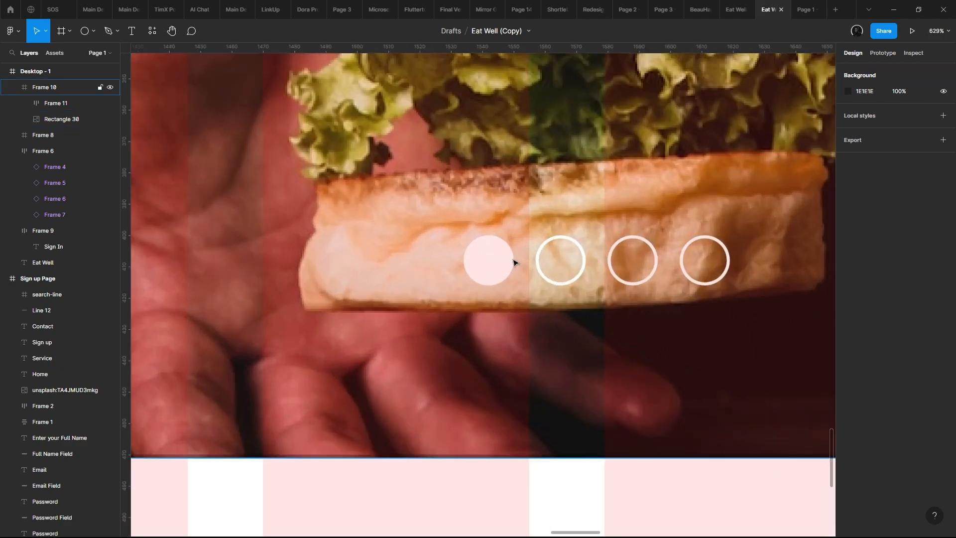
pyautogui.click(495, 255)
pyautogui.click(500, 251)
pyautogui.moveTo(498, 225); pyautogui.dragTo(498, 198)
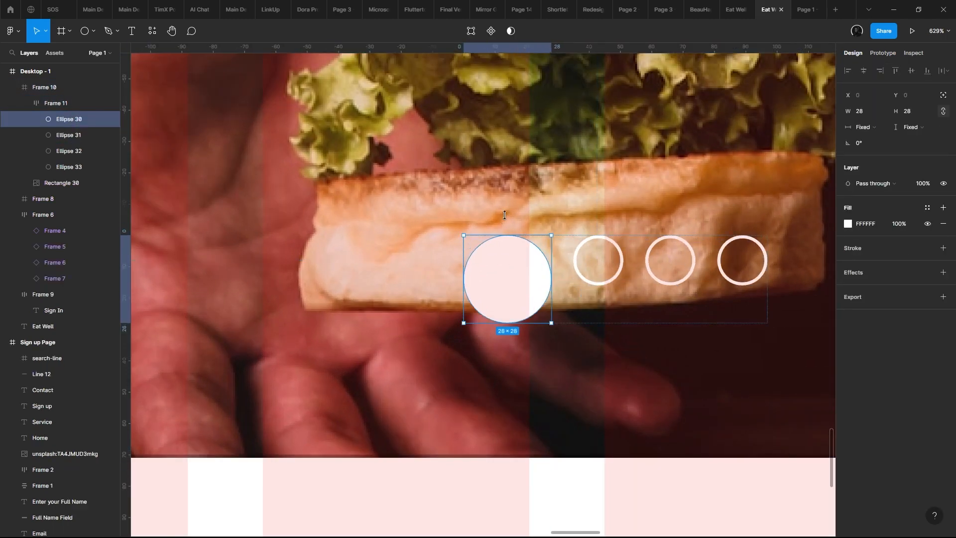
pyautogui.click(675, 299)
pyautogui.click(905, 233)
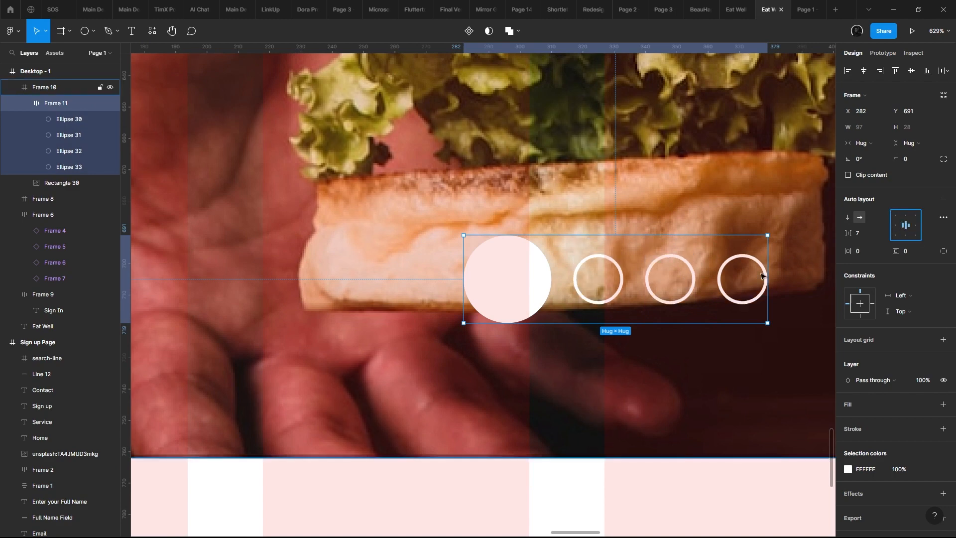
# - Shrink the three outlined circles in the auto layout row to about 8 × 8 each
pyautogui.scroll(-10, 482, 327)
pyautogui.press('Escape')
pyautogui.scroll(8, 481, 327)
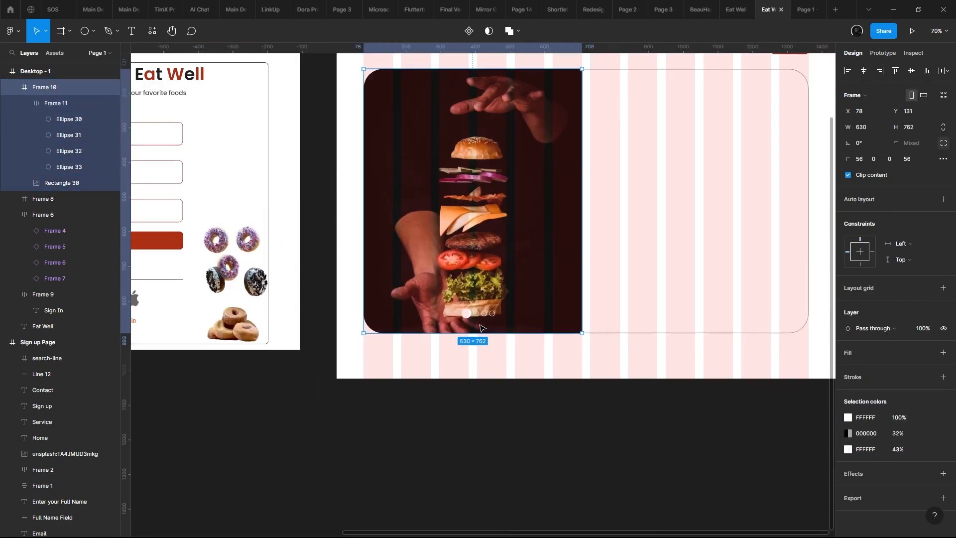
pyautogui.click(462, 293)
pyautogui.scroll(2, 476, 290)
pyautogui.click(471, 290)
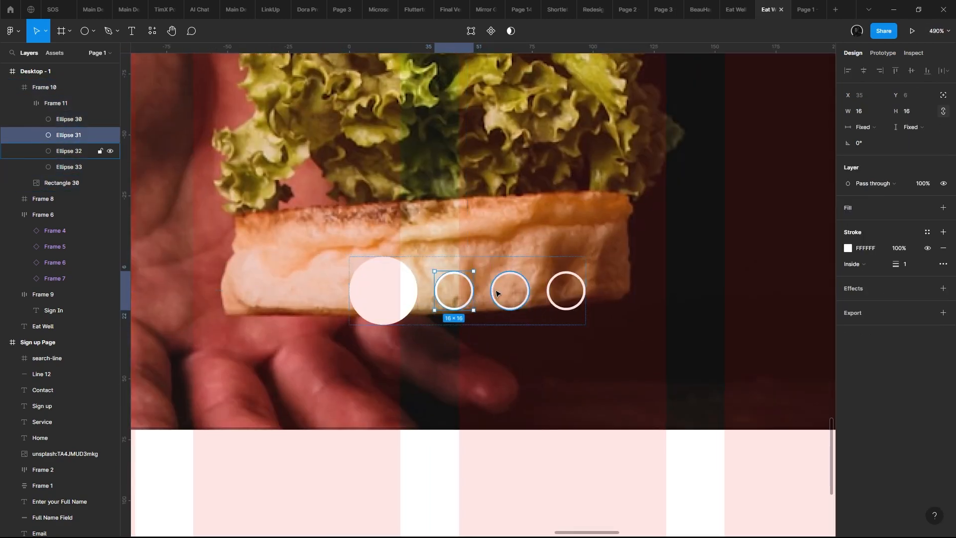
pyautogui.keyDown('shift'); pyautogui.click(508, 284); pyautogui.keyUp('shift')
pyautogui.keyDown('shift'); pyautogui.click(549, 285); pyautogui.keyUp('shift')
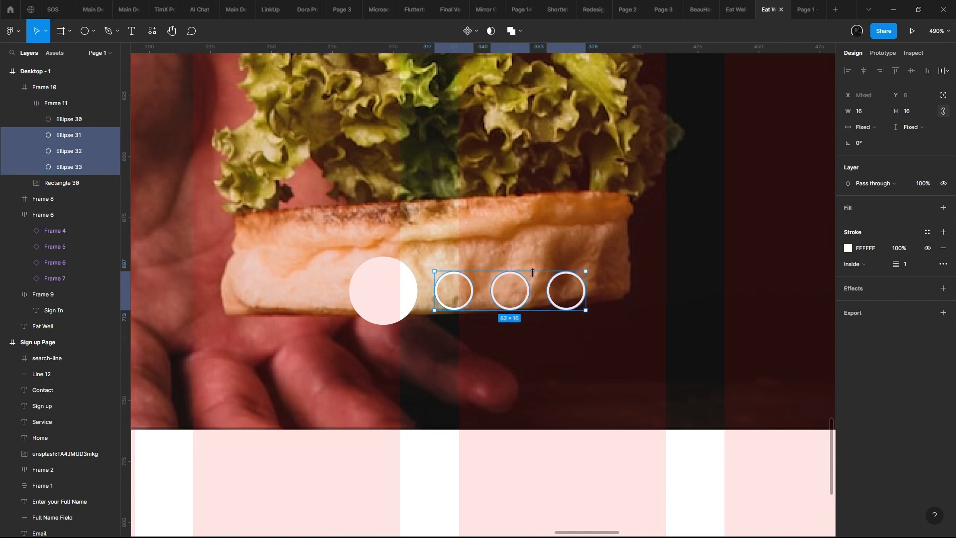
pyautogui.moveTo(532, 272); pyautogui.dragTo(528, 281)
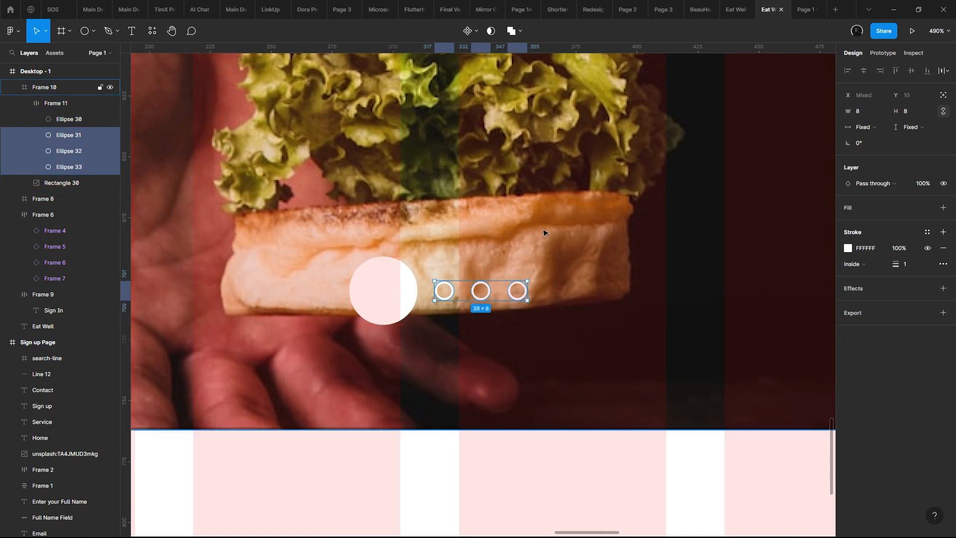
# - Duplicate the burger frame in place, including its image and row of dots
pyautogui.click(389, 263)
pyautogui.click(389, 255)
pyautogui.hotkey('ctrl', 'd')
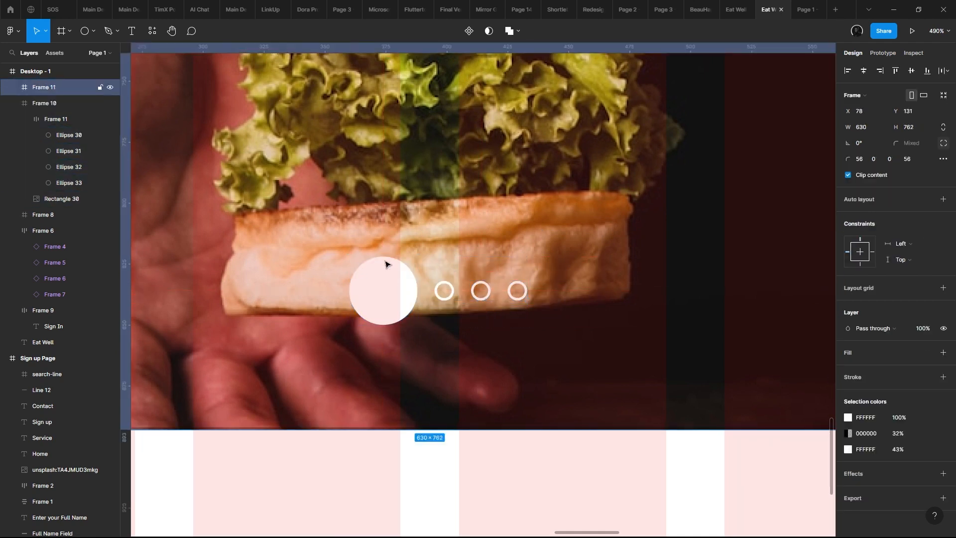
# - Shrink the filled circle in the duplicated burger frame to about 20 × 20 and check the page in the prototype preview
pyautogui.doubleClick(385, 260)
pyautogui.click(377, 279)
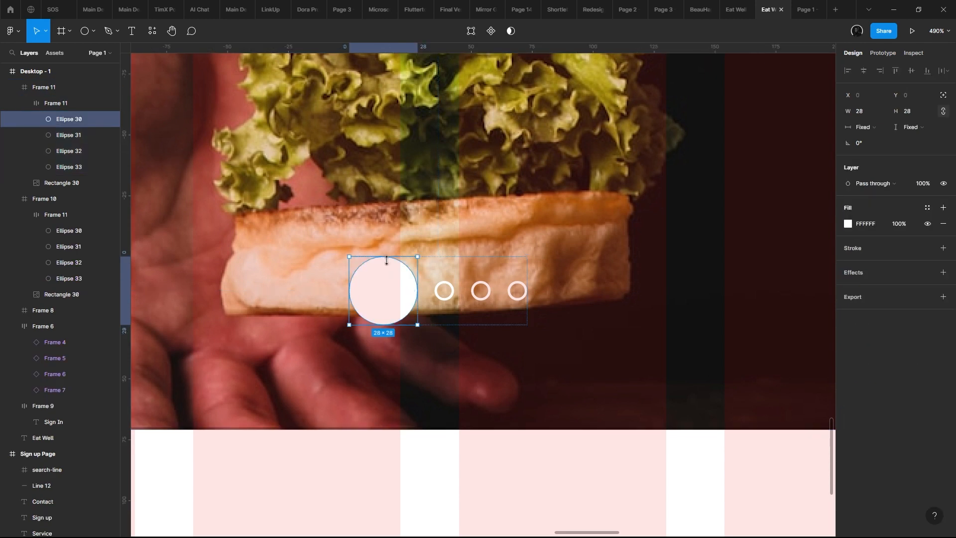
pyautogui.moveTo(386, 260); pyautogui.dragTo(386, 266)
pyautogui.click(427, 300)
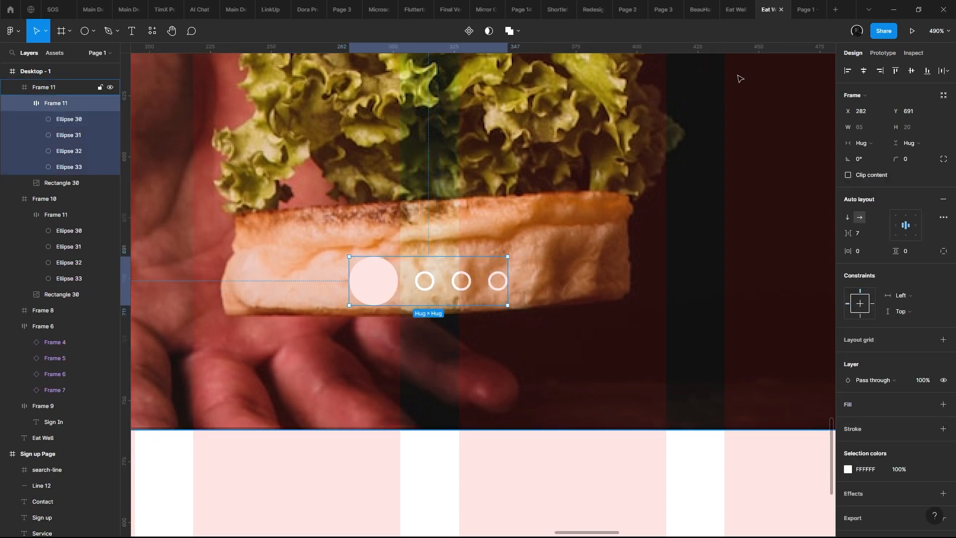
pyautogui.click(805, 9)
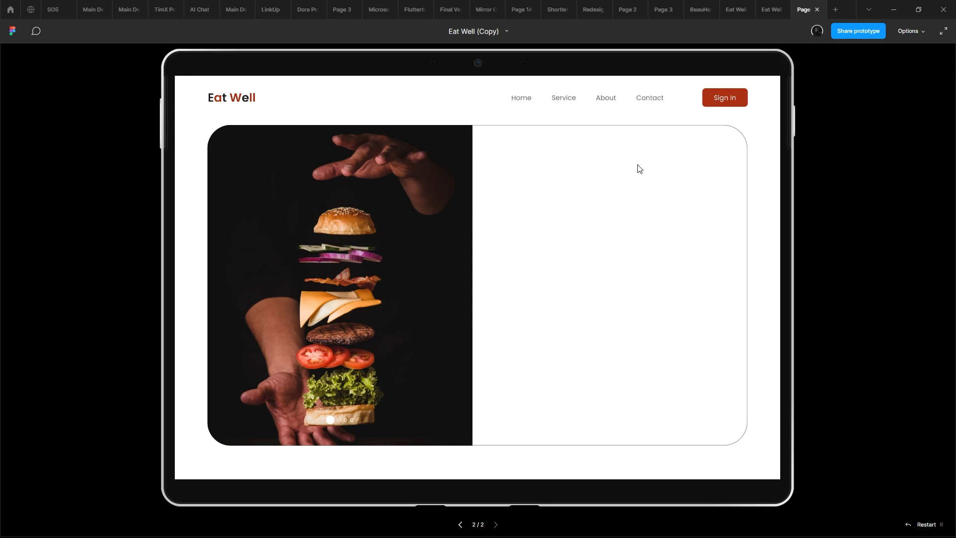
pyautogui.click(770, 9)
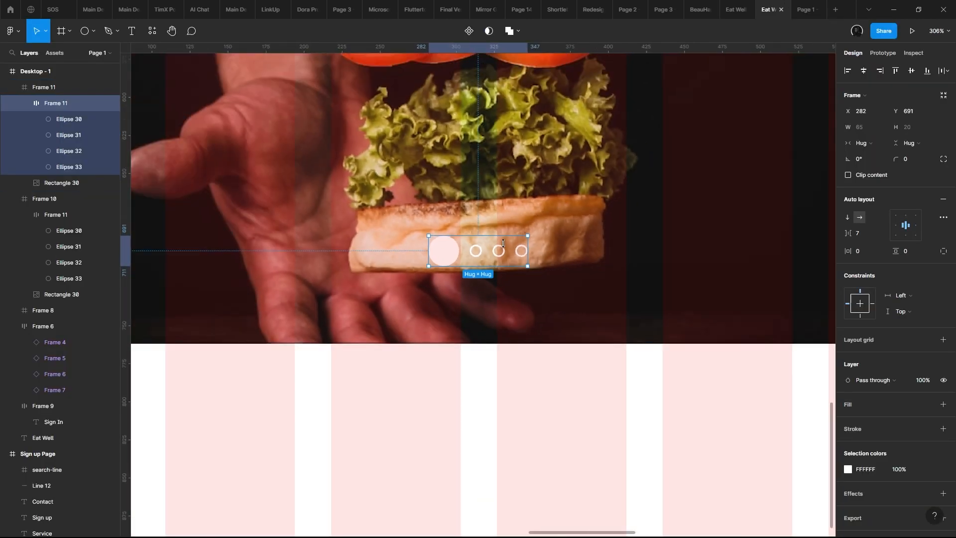
# - Move the duplicated frame's dot row beside the burger to about X 464, Y 705, and check it in the prototype preview
pyautogui.moveTo(514, 253); pyautogui.dragTo(568, 290)
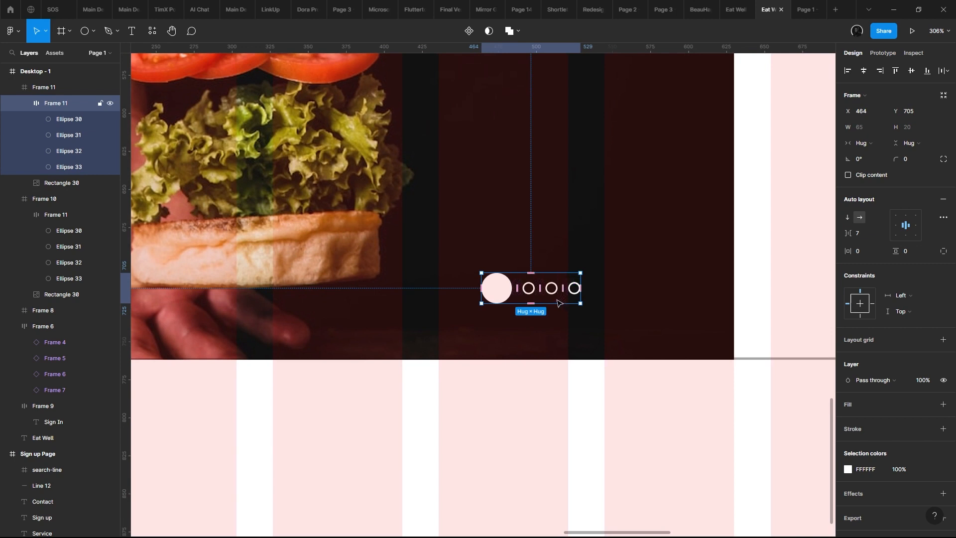
pyautogui.click(807, 9)
pyautogui.scroll(-1, 572, 215)
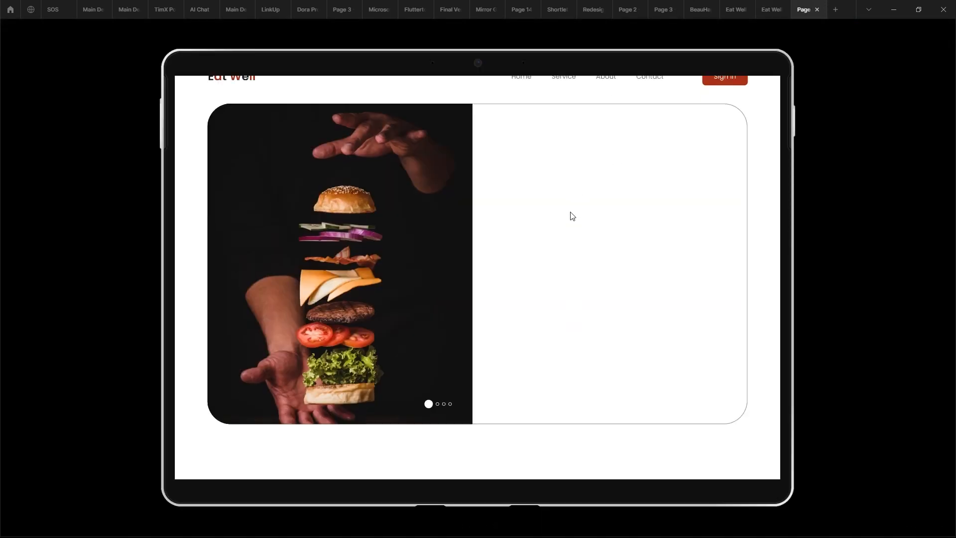
# - Center the row of dots horizontally within the duplicated burger frame, keeping it at Y 704
pyautogui.click(789, 5)
pyautogui.click(850, 73)
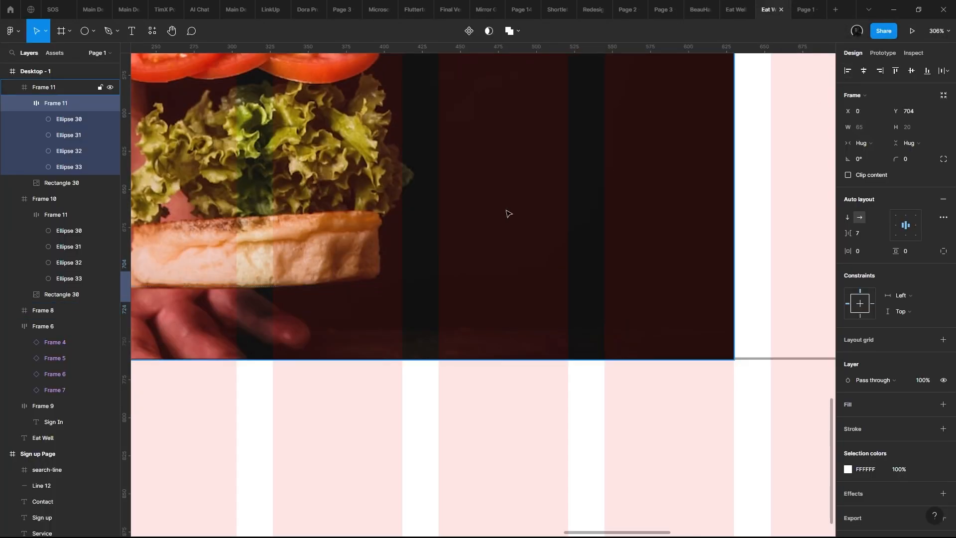
pyautogui.moveTo(219, 319); pyautogui.dragTo(460, 335)
pyautogui.scroll(-5, 452, 257)
pyautogui.hotkey('alt', 'd')
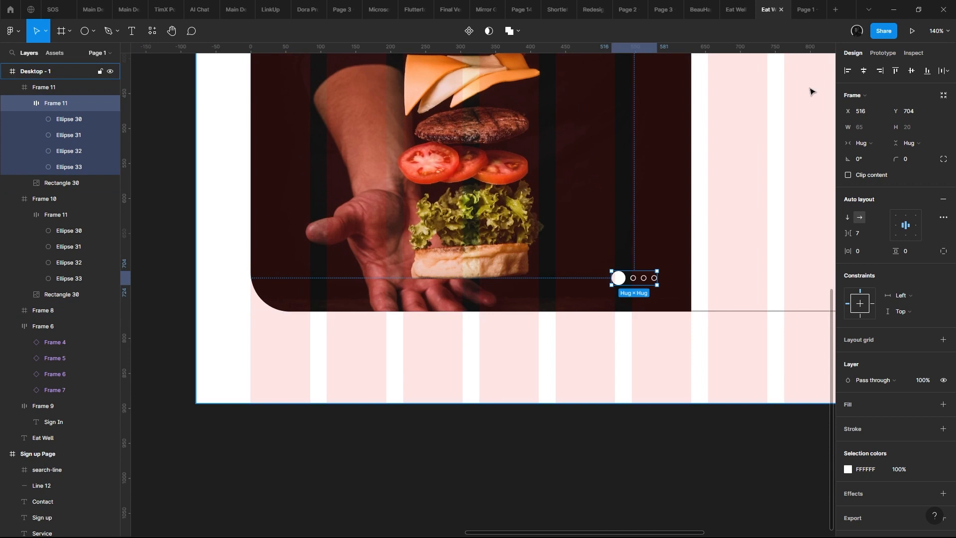
pyautogui.click(863, 71)
pyautogui.scroll(-5, 464, 254)
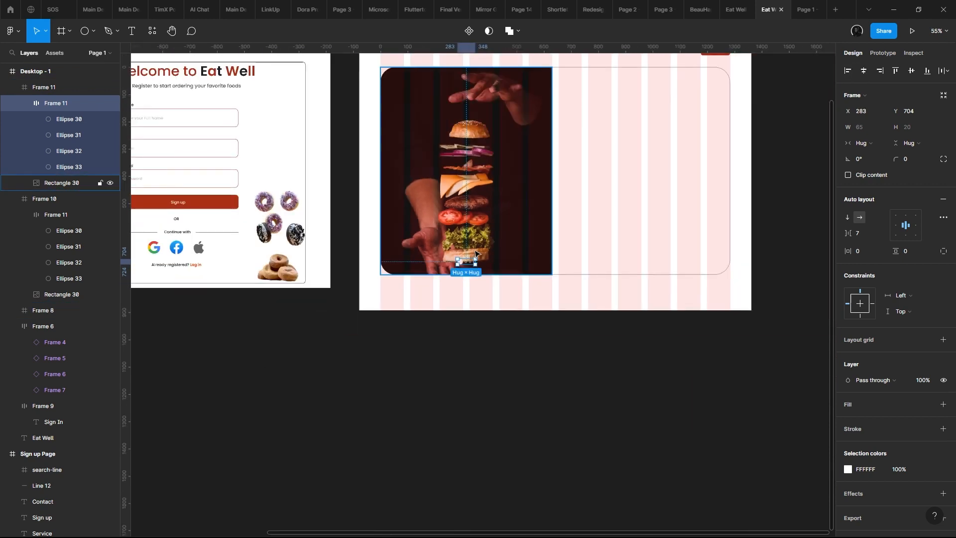
pyautogui.moveTo(473, 260); pyautogui.dragTo(504, 342)
pyautogui.scroll(1, 504, 341)
pyautogui.click(524, 264)
pyautogui.moveTo(523, 255); pyautogui.dragTo(499, 215)
pyautogui.hotkey('ctrl', 'z')
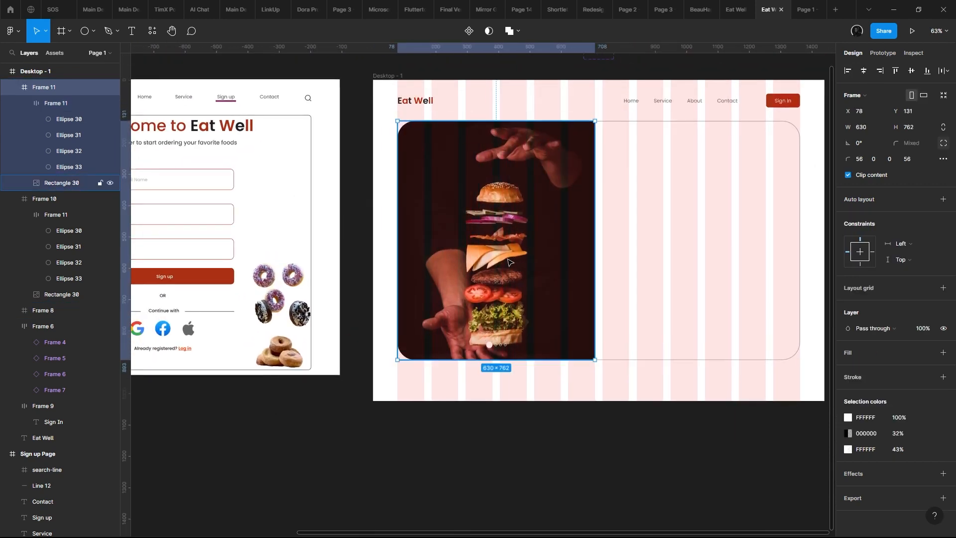
pyautogui.moveTo(523, 260); pyautogui.dragTo(680, 247)
pyautogui.click(440, 255)
pyautogui.hotkey('ctrl', 'z')
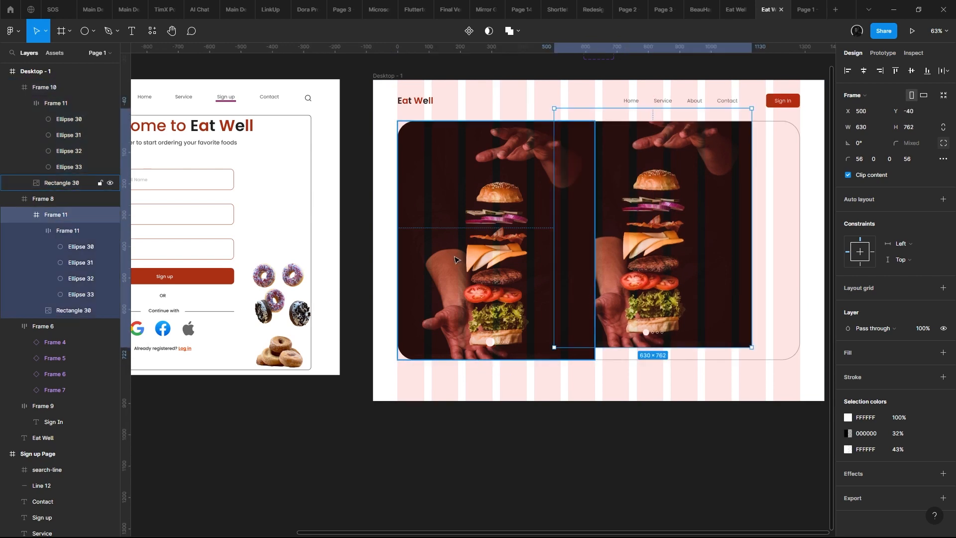
pyautogui.hotkey('ctrl', 'z')
# - Delete the duplicated burger frame and leave the original burger frame in its place at X 78, Y 131
pyautogui.moveTo(456, 257); pyautogui.dragTo(568, 266)
pyautogui.press('Delete')
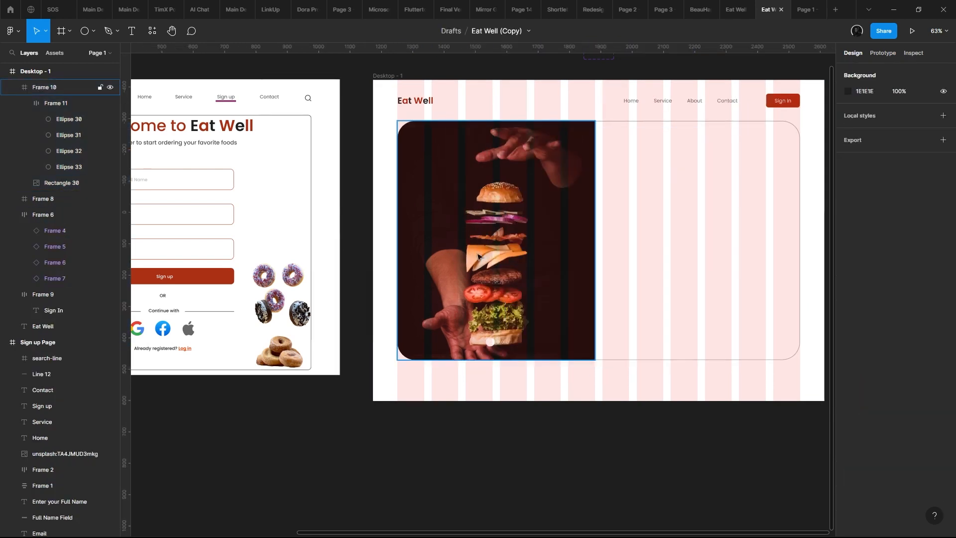
pyautogui.moveTo(473, 261); pyautogui.dragTo(582, 260)
pyautogui.hotkey('ctrl', 'z')
pyautogui.click(482, 244)
pyautogui.scroll(-5, 482, 243)
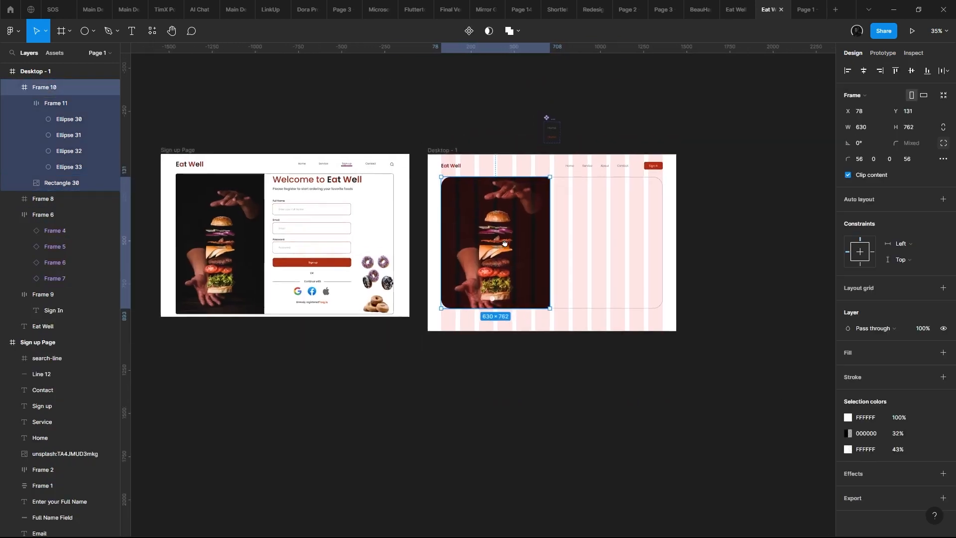
pyautogui.scroll(3, 481, 244)
pyautogui.scroll(4, 542, 216)
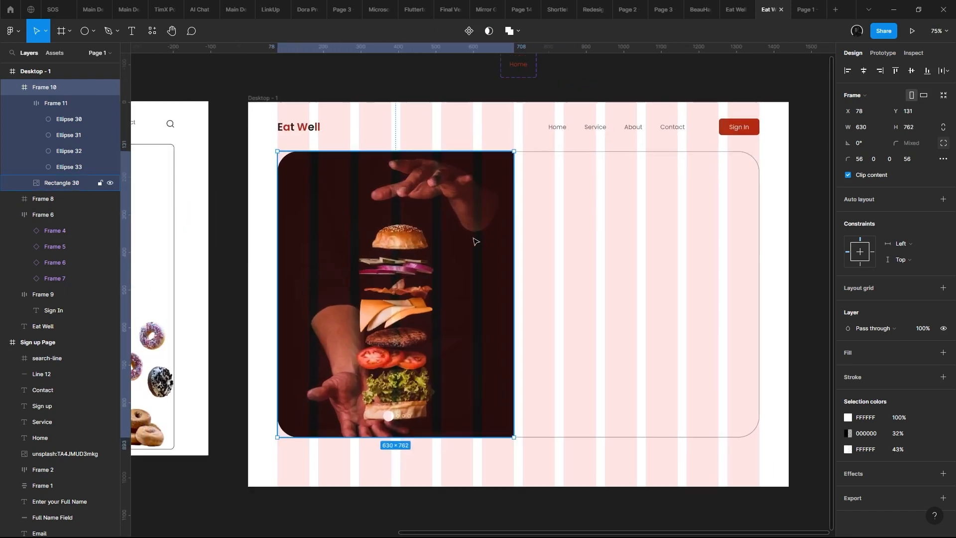
pyautogui.scroll(-5, 471, 241)
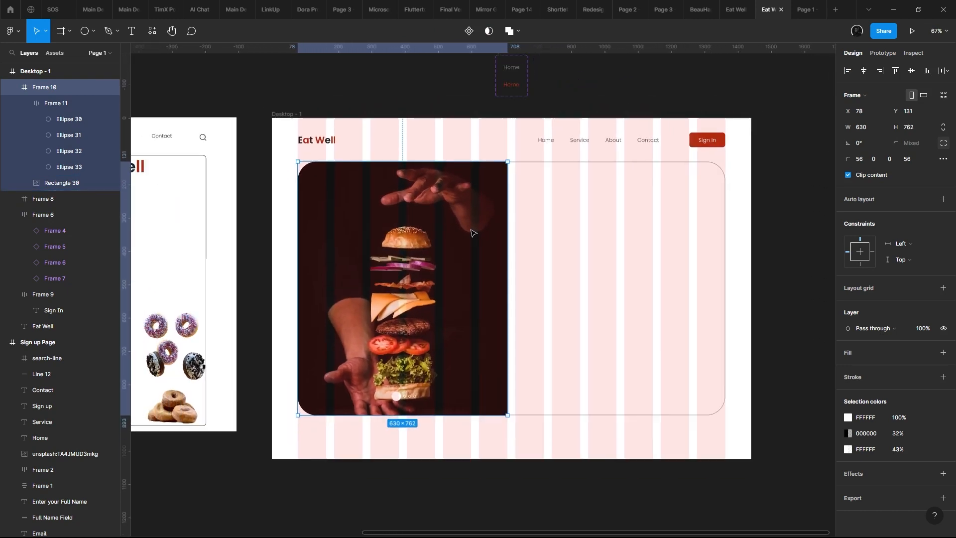
pyautogui.scroll(4, 461, 232)
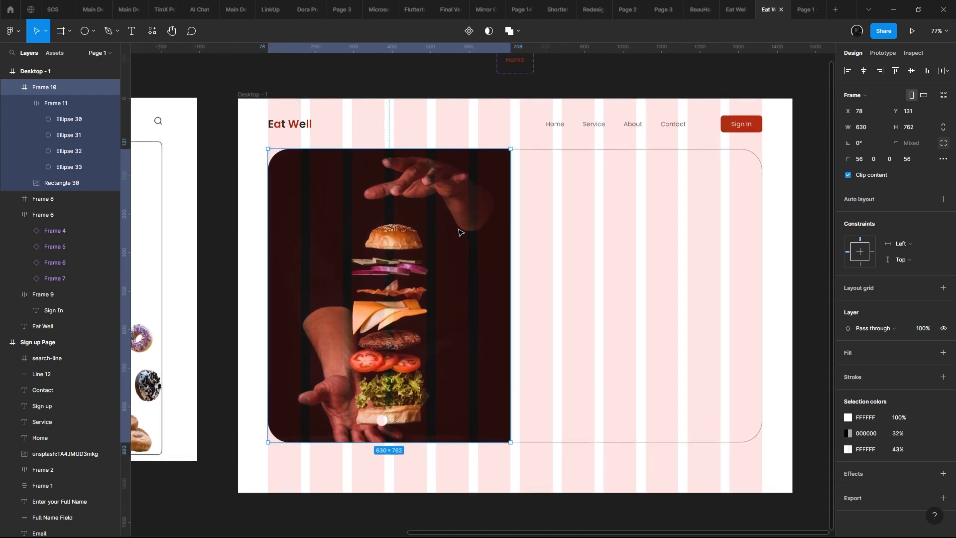
pyautogui.scroll(-5, 369, 272)
pyautogui.scroll(1, 370, 270)
# - Copy the "Welcome to Eat Well" heading from the Sign up Page into the rounded content frame beside the burger, at about X 686, Y 51
pyautogui.moveTo(351, 265); pyautogui.dragTo(417, 261)
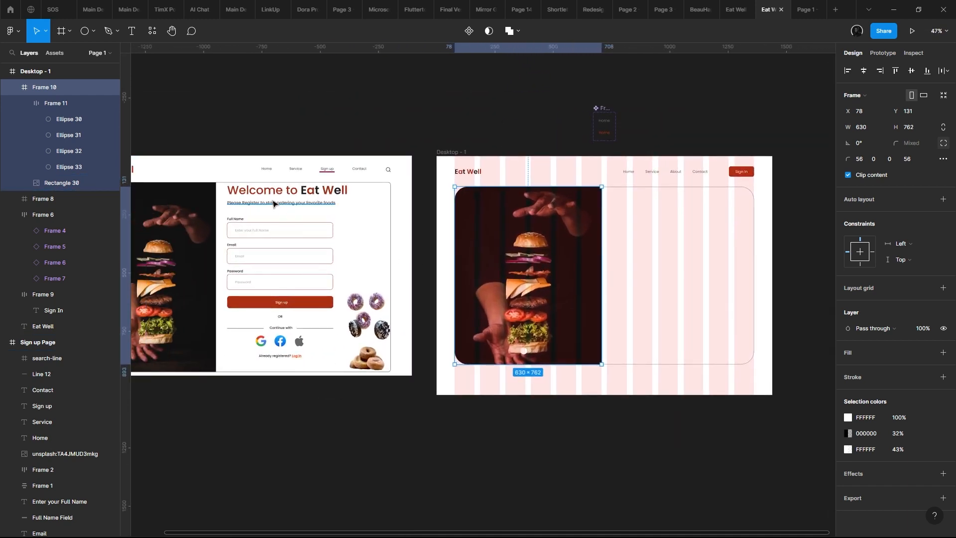
pyautogui.moveTo(303, 201); pyautogui.dragTo(367, 182)
pyautogui.moveTo(555, 247); pyautogui.dragTo(456, 239)
pyautogui.click(196, 198)
pyautogui.click(274, 184)
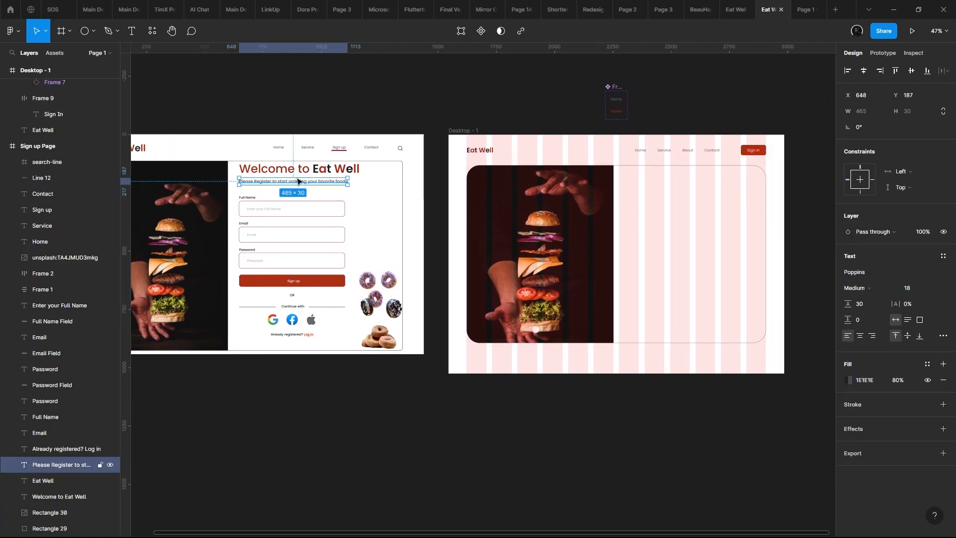
pyautogui.click(281, 170)
pyautogui.moveTo(282, 170); pyautogui.dragTo(650, 193)
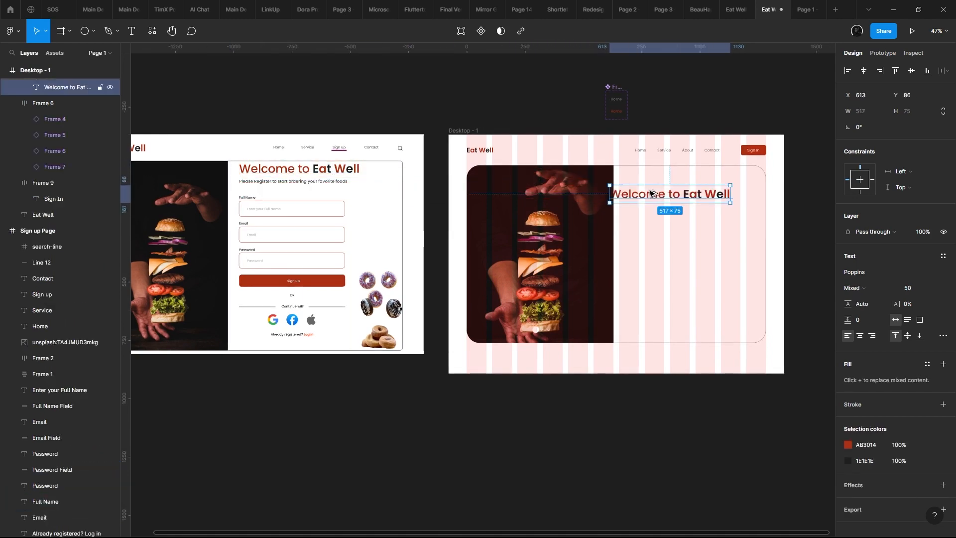
pyautogui.scroll(5, 650, 193)
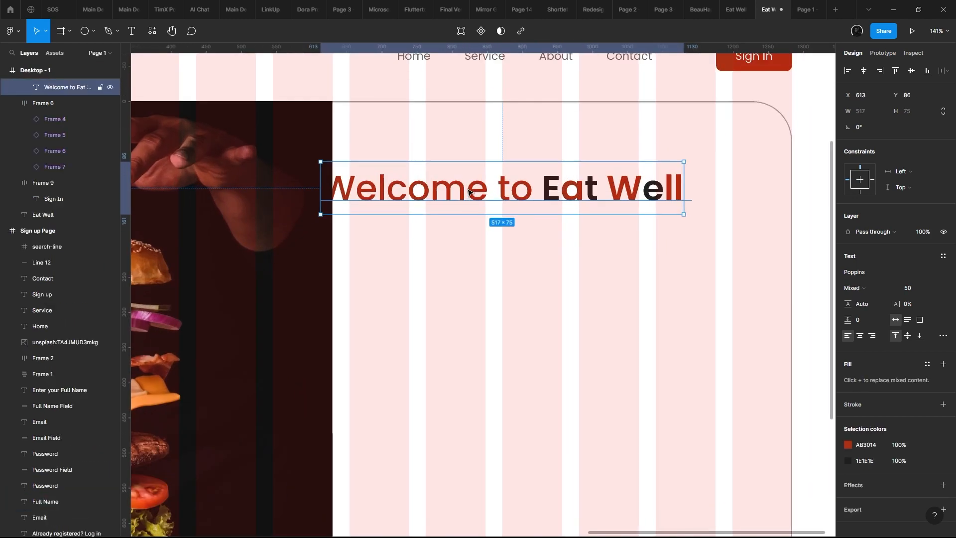
pyautogui.moveTo(469, 192); pyautogui.dragTo(519, 166)
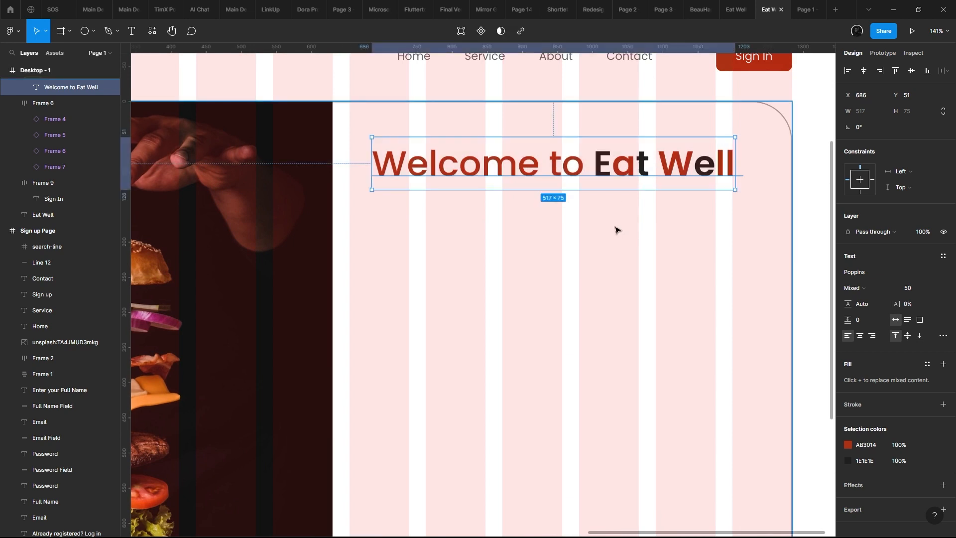
# - Select the words "Eat Well" within the copied heading for editing
pyautogui.scroll(-5, 615, 230)
pyautogui.scroll(7, 603, 229)
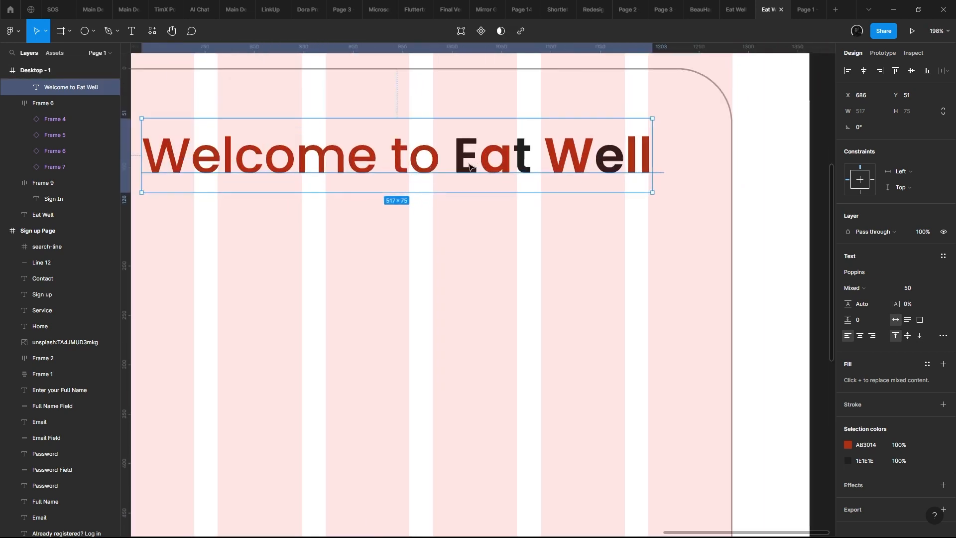
pyautogui.doubleClick(460, 158)
pyautogui.moveTo(453, 160); pyautogui.dragTo(671, 178)
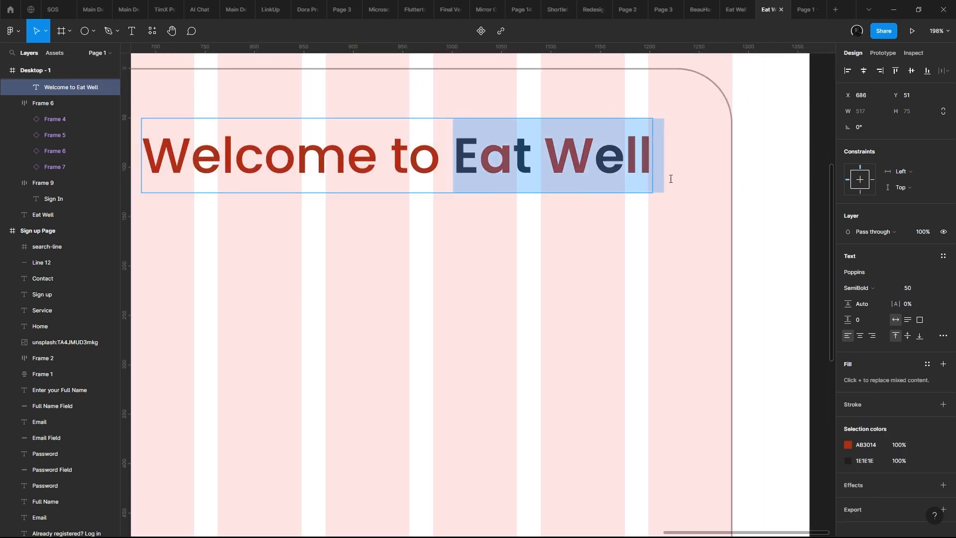
pyautogui.scroll(1, 681, 202)
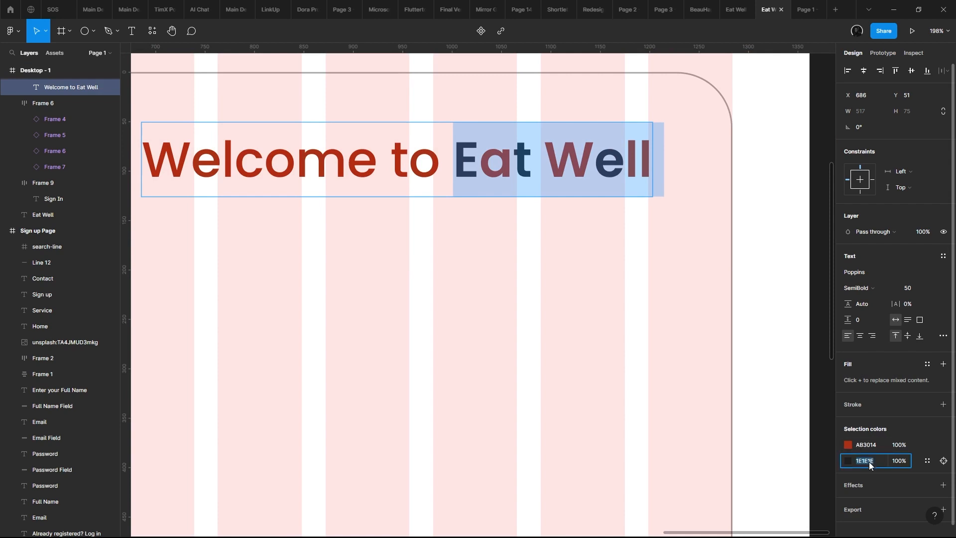
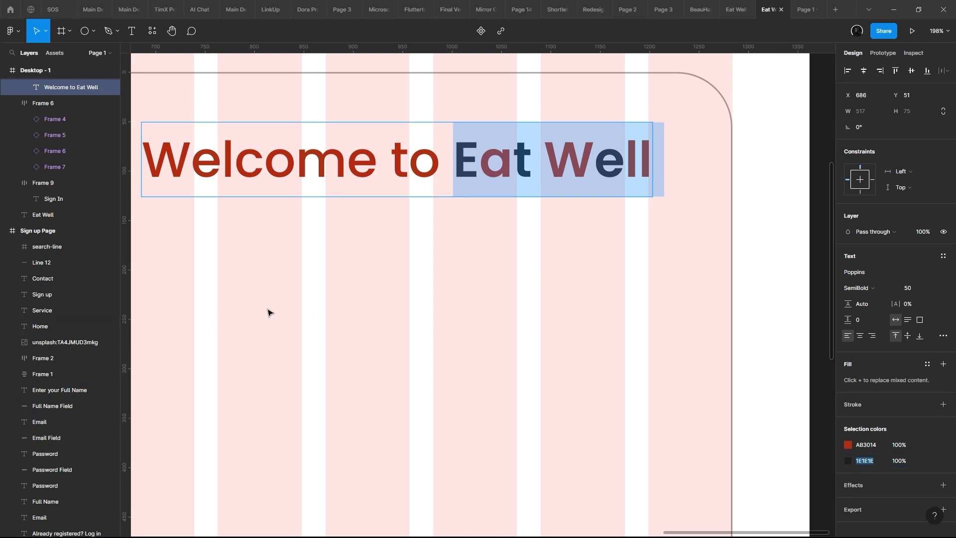
pyautogui.scroll(-2, 433, 316)
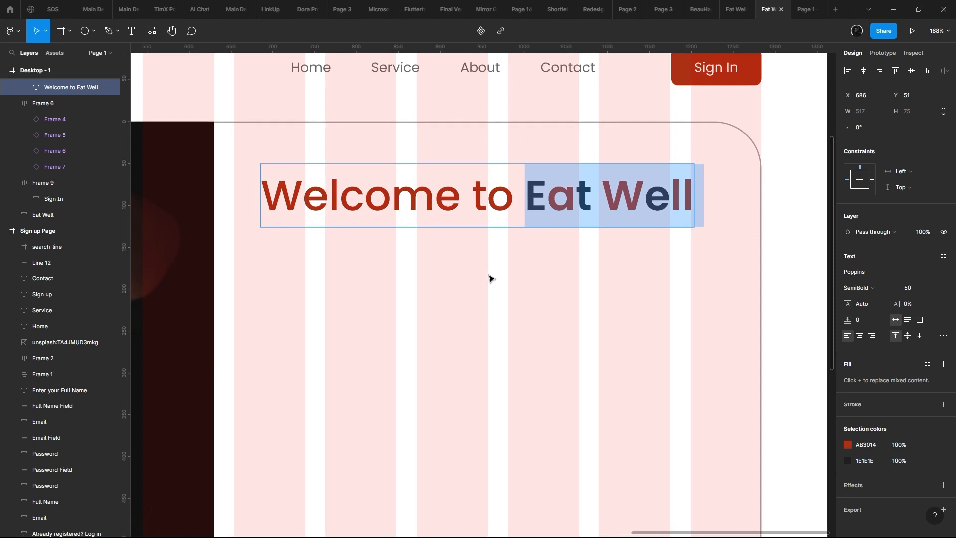
pyautogui.press('Escape')
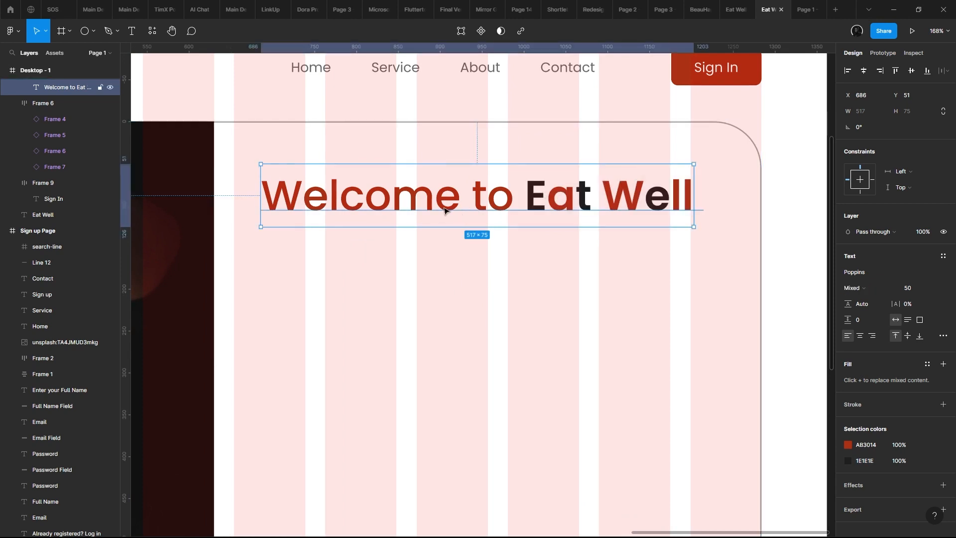
pyautogui.scroll(1, 529, 150)
pyautogui.scroll(-3, 340, 197)
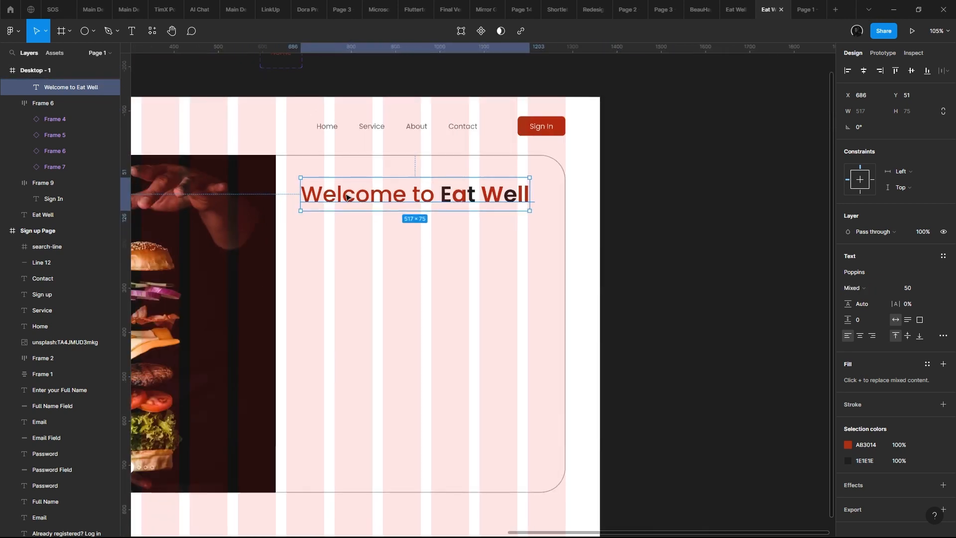
pyautogui.scroll(3, 575, 224)
pyautogui.doubleClick(477, 191)
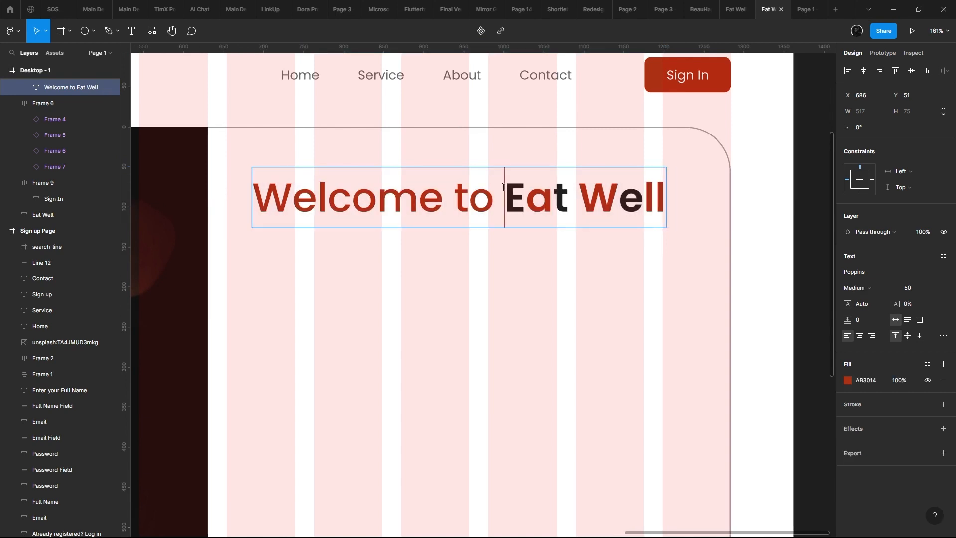
pyautogui.press('Escape')
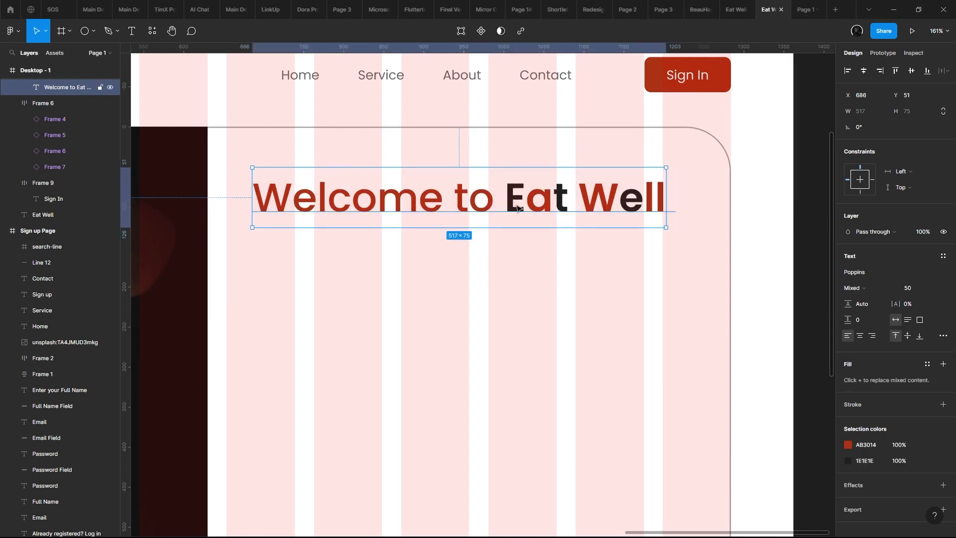
# - Apply the dark 1E1E1E colour to the words "Welcome to" in the copied heading
pyautogui.click(854, 463)
pyautogui.hotkey('ctrl', 'c')
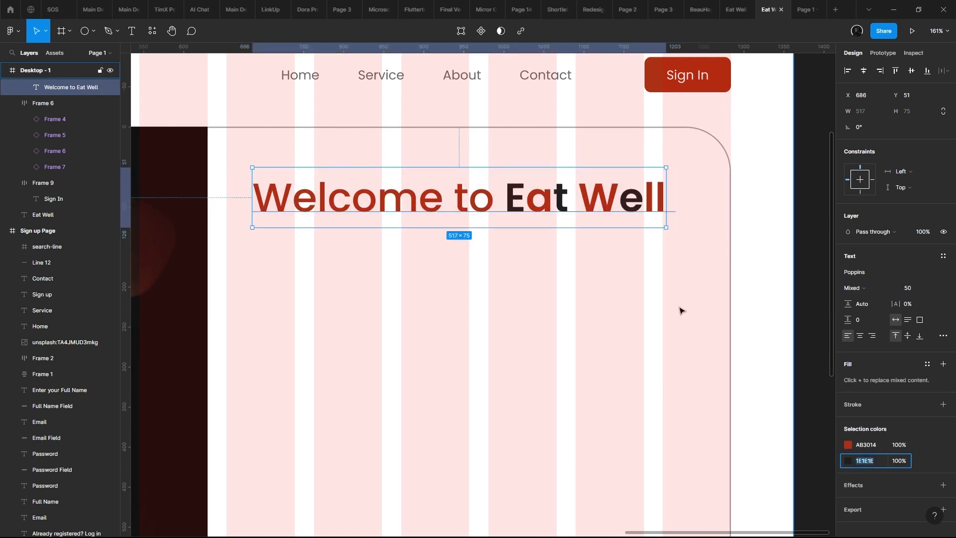
pyautogui.click(414, 224)
pyautogui.doubleClick(445, 214)
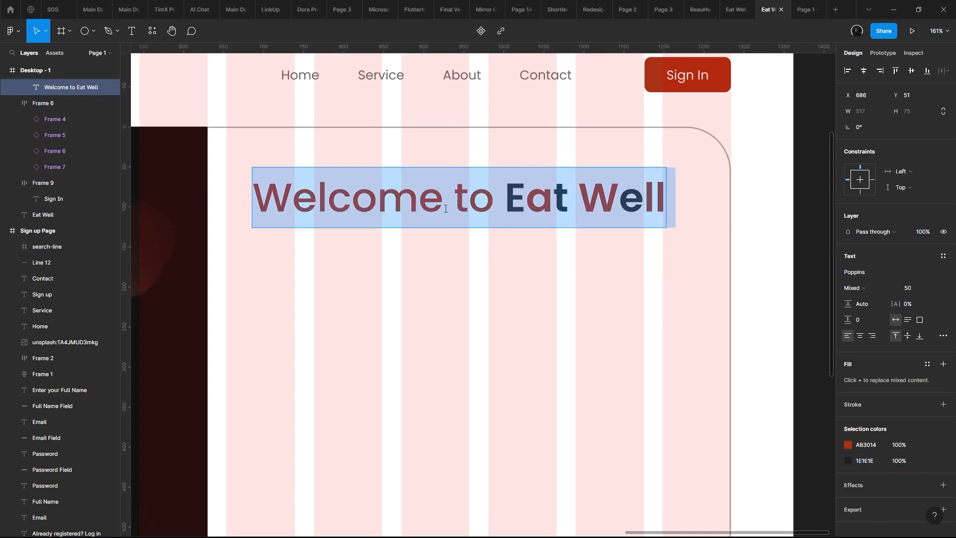
pyautogui.click(468, 203)
pyautogui.moveTo(493, 200); pyautogui.dragTo(184, 199)
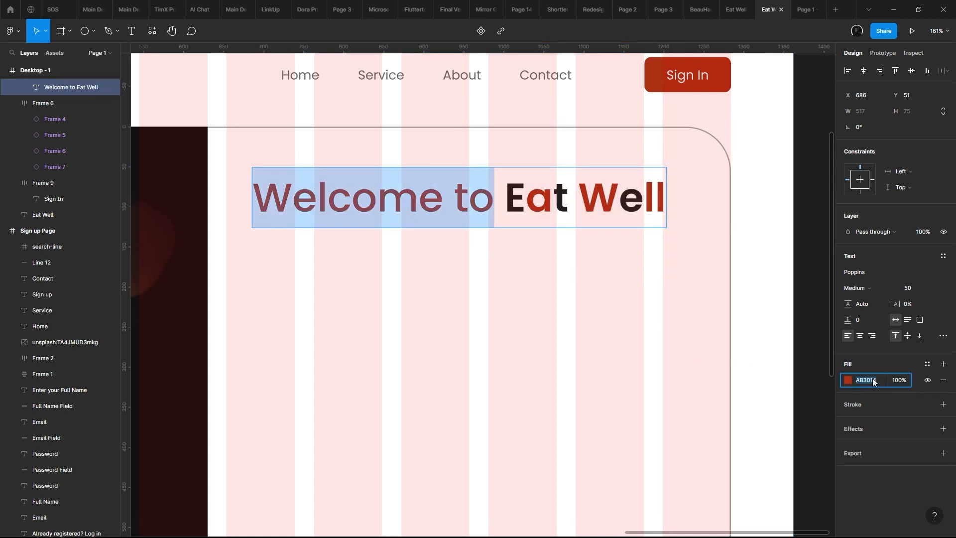
pyautogui.hotkey('ctrl', 'v')
pyautogui.press('Return')
# - Recolour all letters of "Eat Well" in the heading with the single red fill AB3014
pyautogui.click(498, 205)
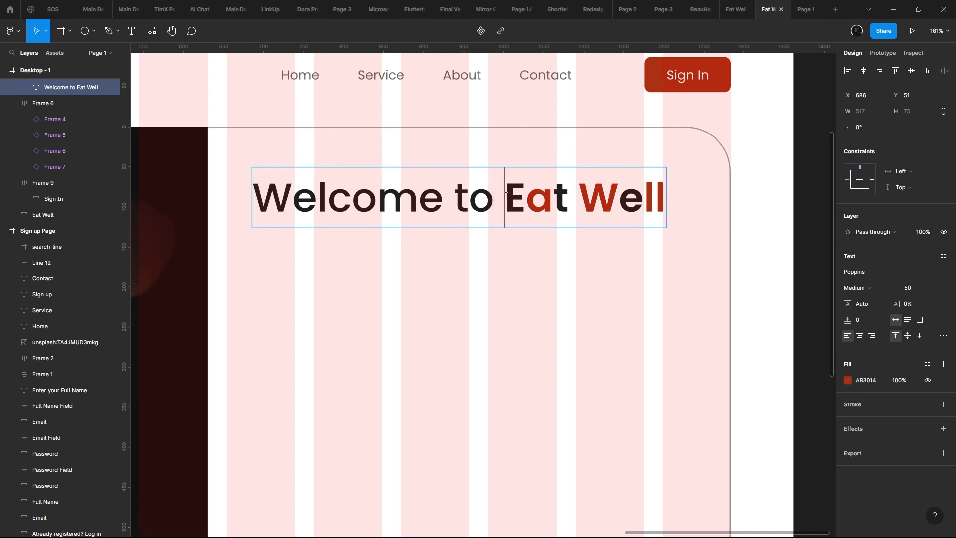
pyautogui.moveTo(505, 196); pyautogui.dragTo(716, 215)
pyautogui.click(866, 444)
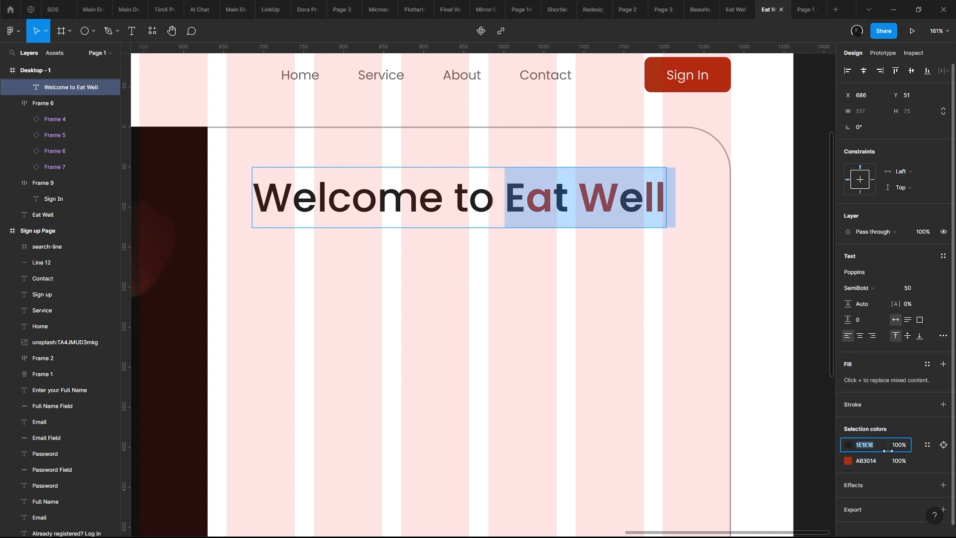
pyautogui.write('AB3014')
pyautogui.press('Return')
pyautogui.click(516, 195)
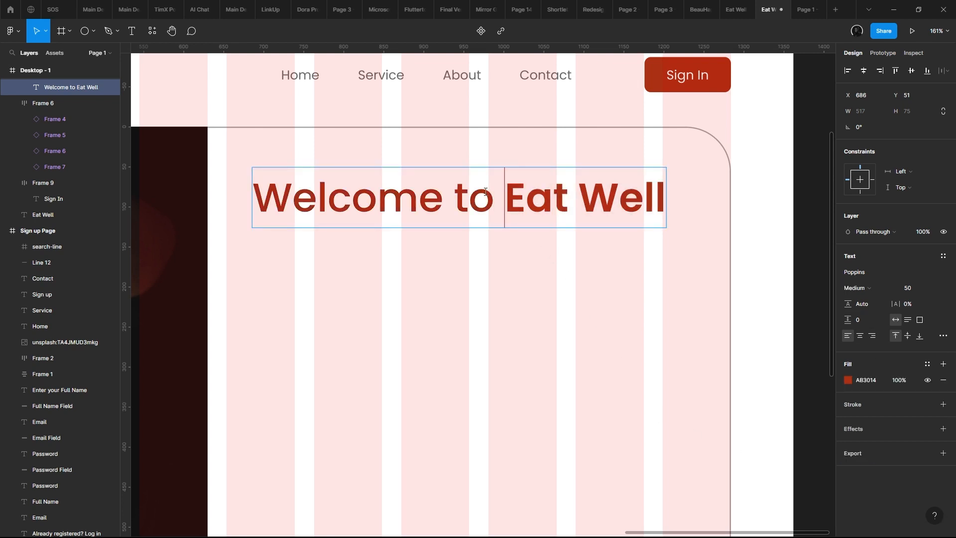
pyautogui.hotkey('shift', 'End')
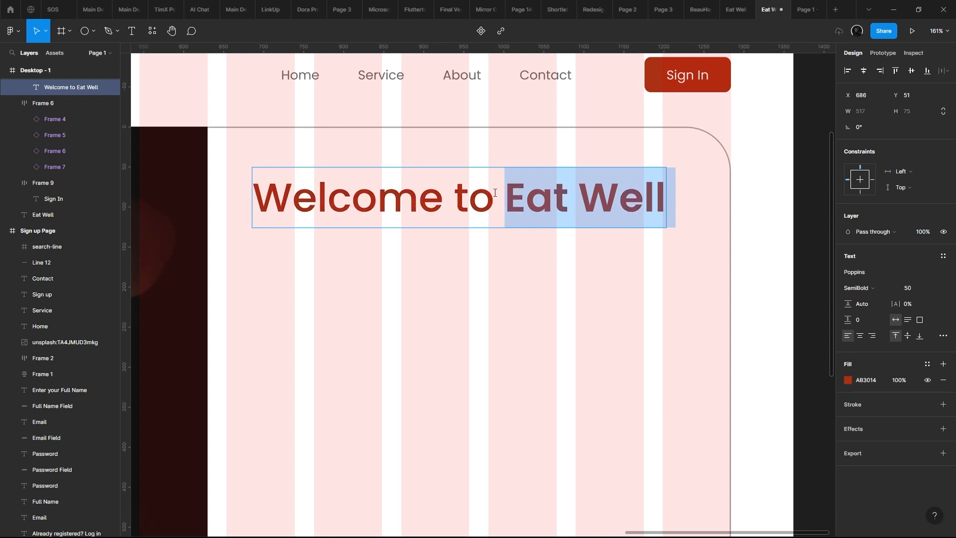
# - Set the fill of the words "Welcome to" in the heading to dark 1F1F1F
pyautogui.moveTo(495, 192); pyautogui.dragTo(159, 223)
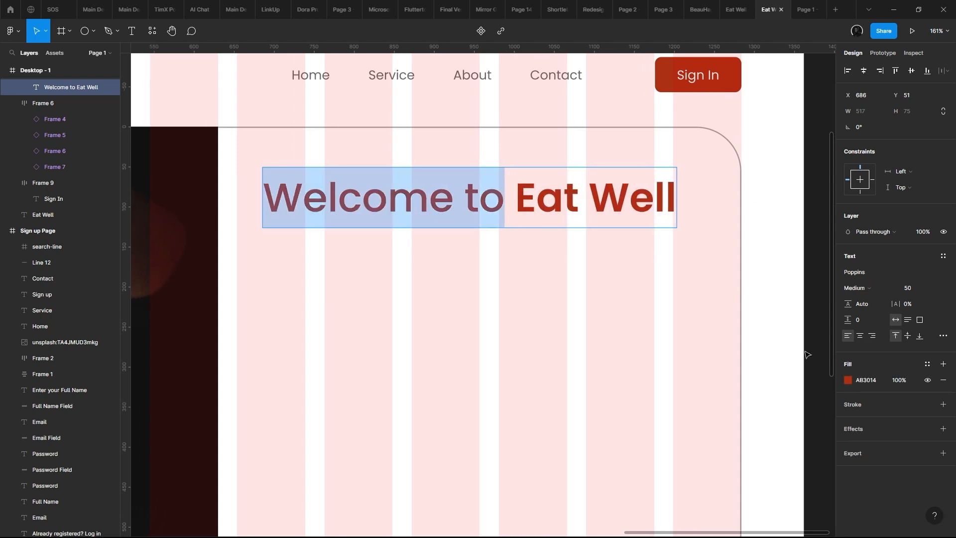
pyautogui.click(847, 381)
pyautogui.moveTo(766, 362); pyautogui.dragTo(598, 395)
pyautogui.click(559, 350)
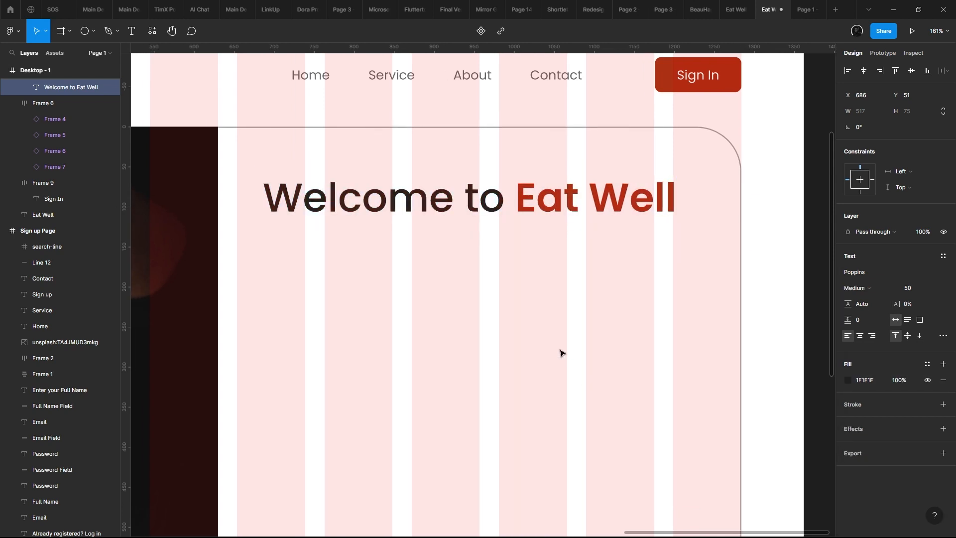
pyautogui.press('Escape')
pyautogui.scroll(-3, 547, 229)
pyautogui.scroll(5, 573, 192)
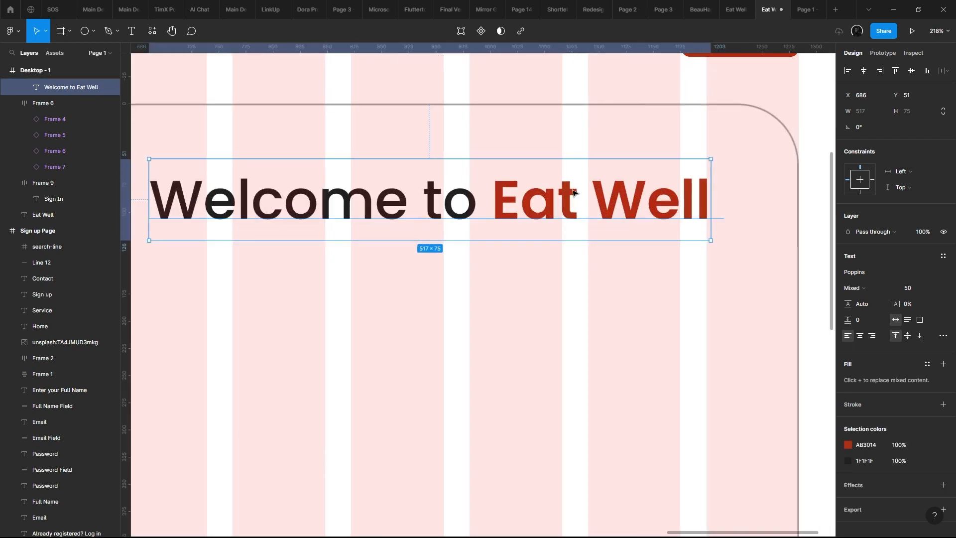
pyautogui.doubleClick(577, 190)
pyautogui.scroll(3, 542, 193)
pyautogui.click(489, 201)
pyautogui.scroll(-4, 489, 201)
pyautogui.moveTo(489, 201); pyautogui.dragTo(368, 202)
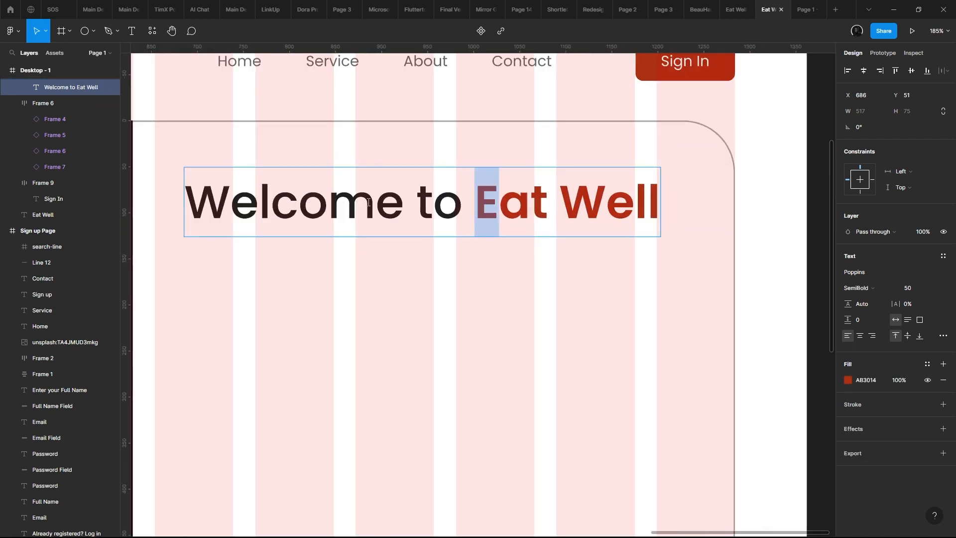
pyautogui.click(368, 202)
pyautogui.scroll(1, 487, 221)
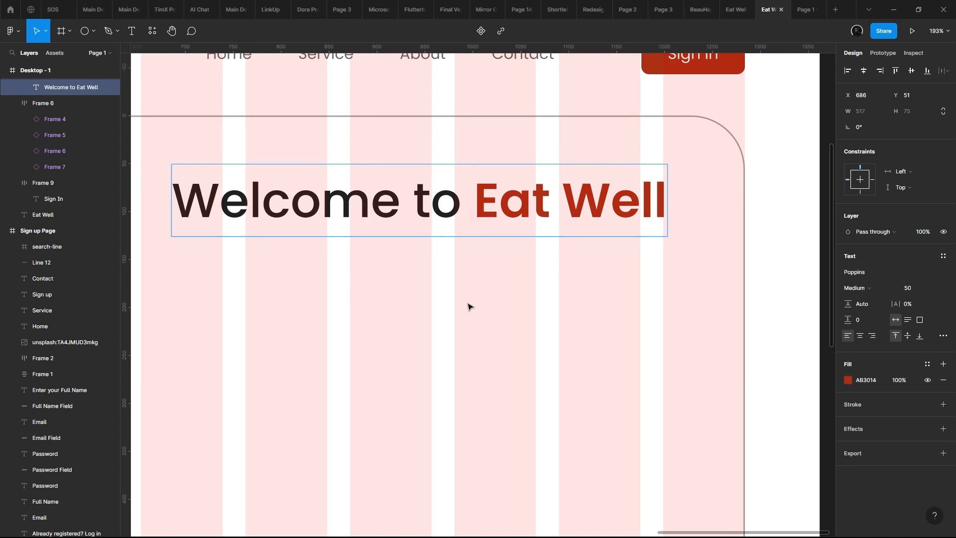
# - Widen the heading's text box to about 564
pyautogui.scroll(-3, 468, 306)
pyautogui.moveTo(603, 234); pyautogui.dragTo(637, 263)
# - Try font size 24 on the words "Welcome to" in the heading, and undo it
pyautogui.doubleClick(408, 233)
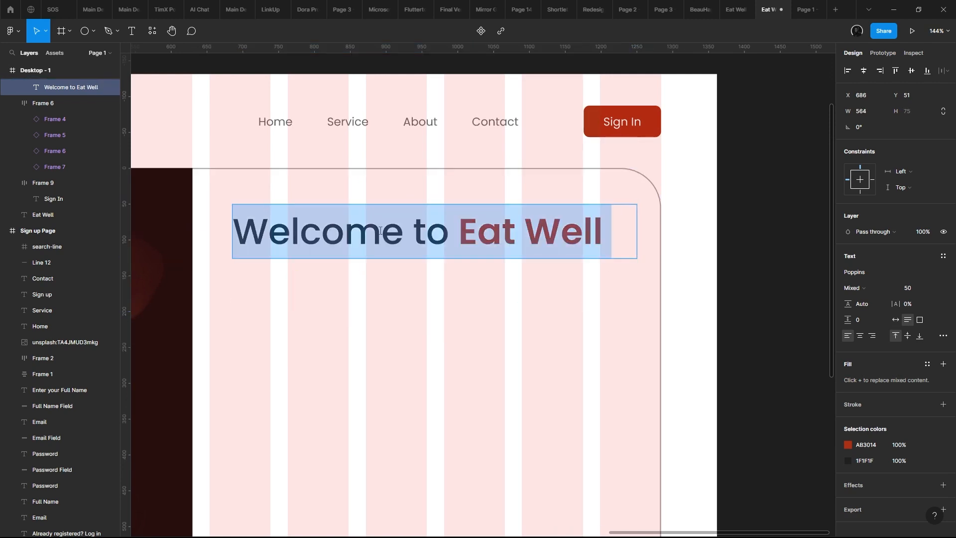
pyautogui.doubleClick(408, 233)
pyautogui.moveTo(449, 234); pyautogui.dragTo(149, 223)
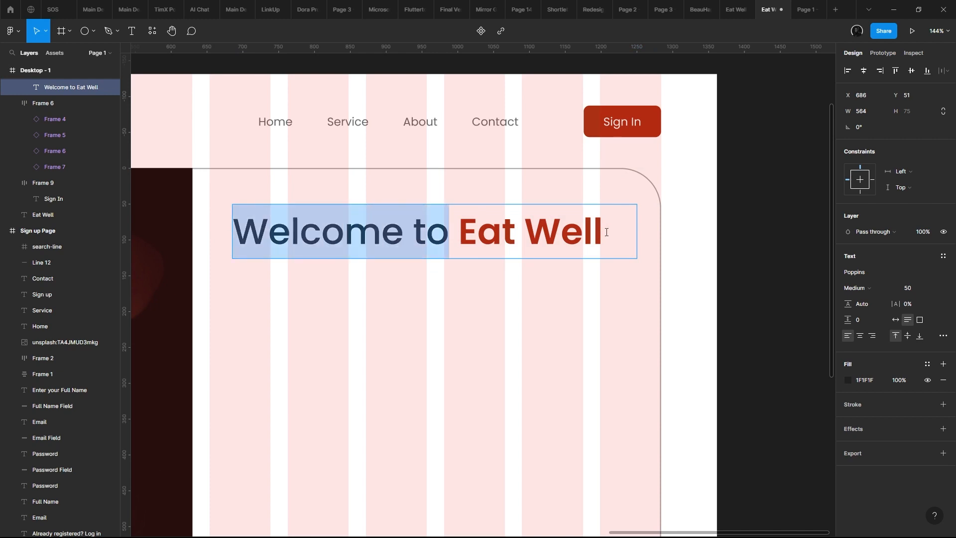
pyautogui.click(932, 289)
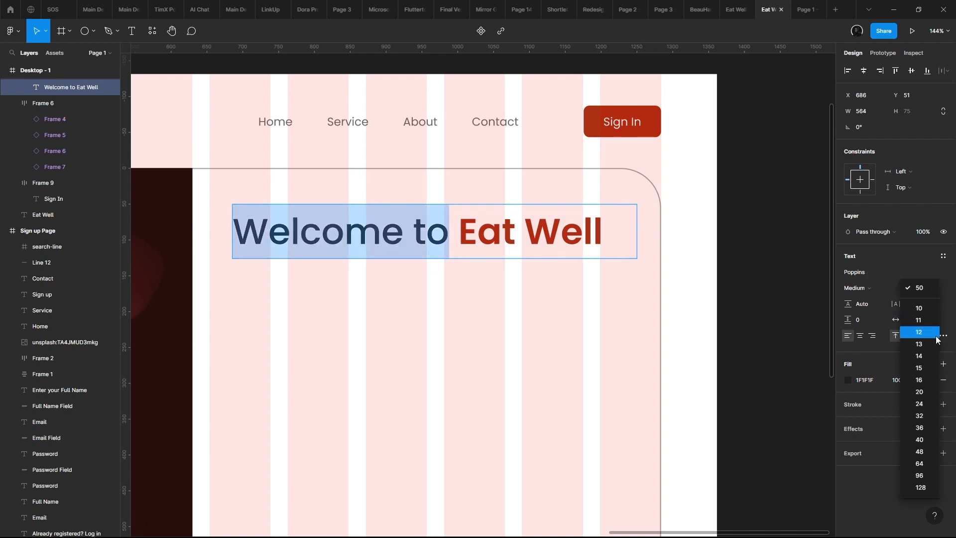
pyautogui.click(938, 405)
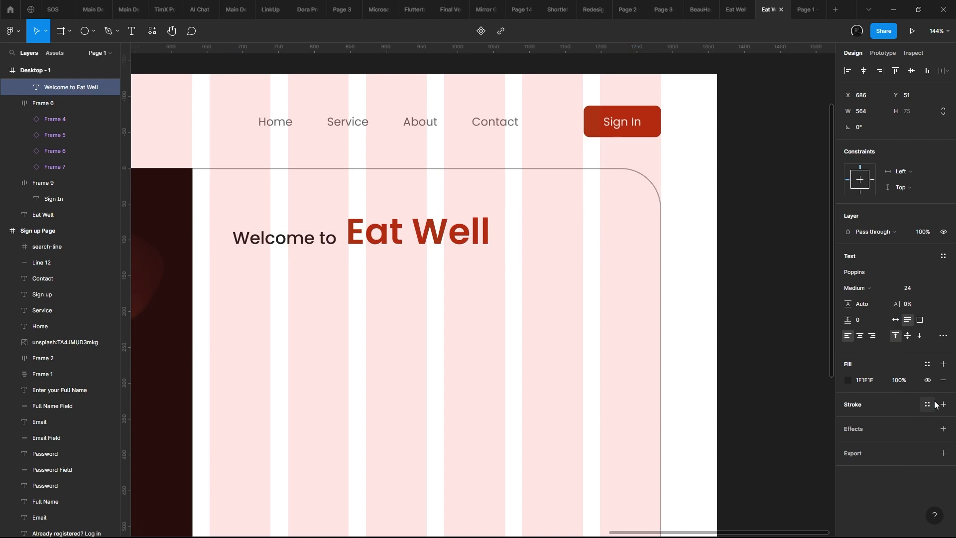
pyautogui.hotkey('ctrl', 'z')
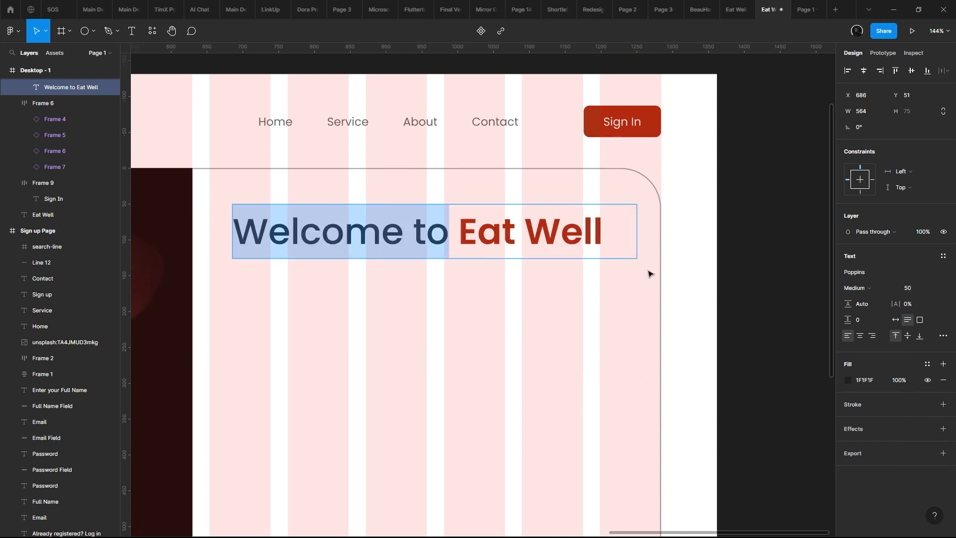
# - Set the font weight of the whole "Welcome to Eat Well" heading to Bold
pyautogui.press('Escape')
pyautogui.click(857, 288)
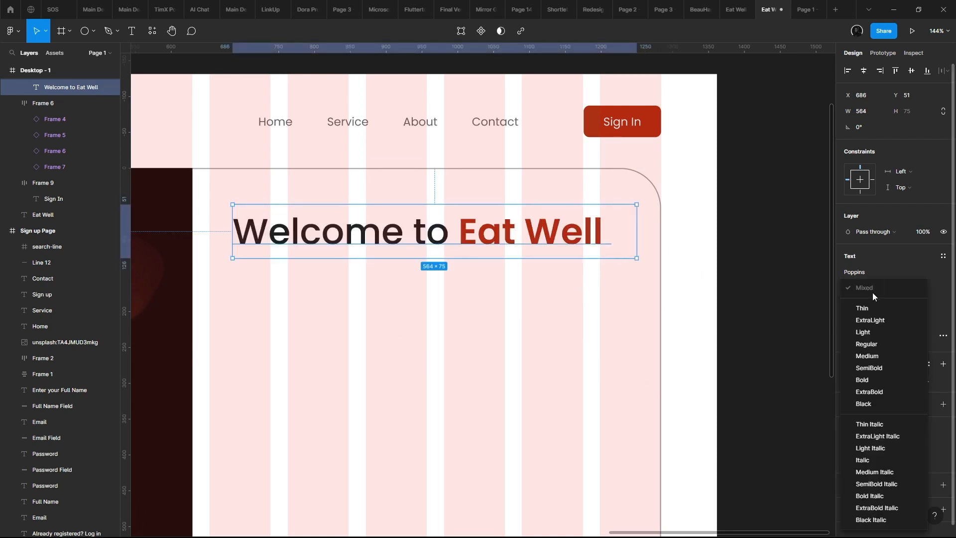
pyautogui.click(878, 380)
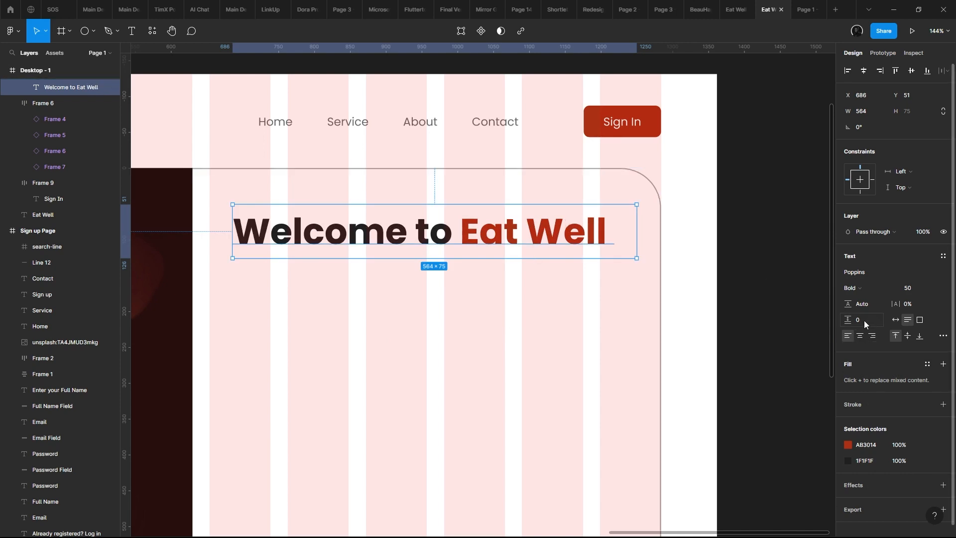
pyautogui.click(869, 290)
pyautogui.click(578, 285)
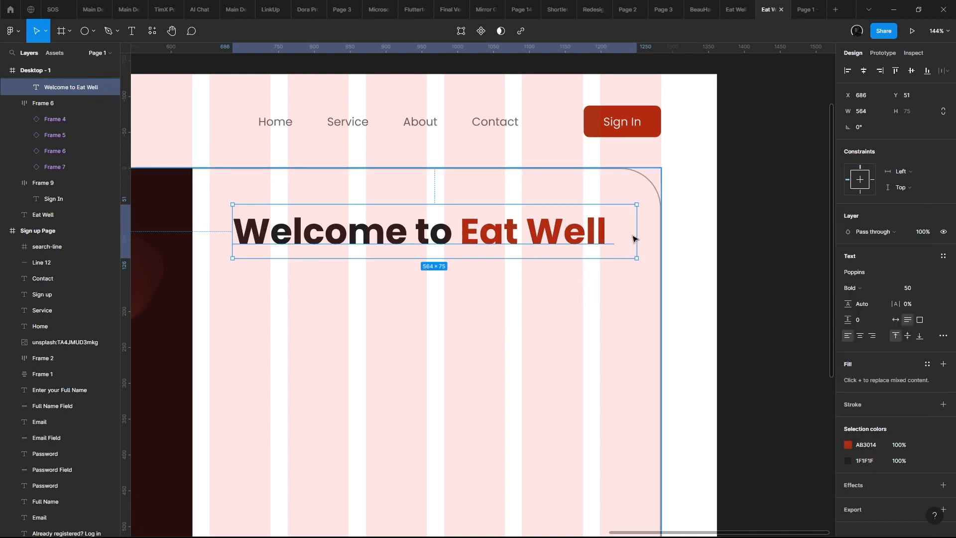
# - Check the bold heading in the prototype preview of the page and return to the design file
pyautogui.scroll(-4, 563, 256)
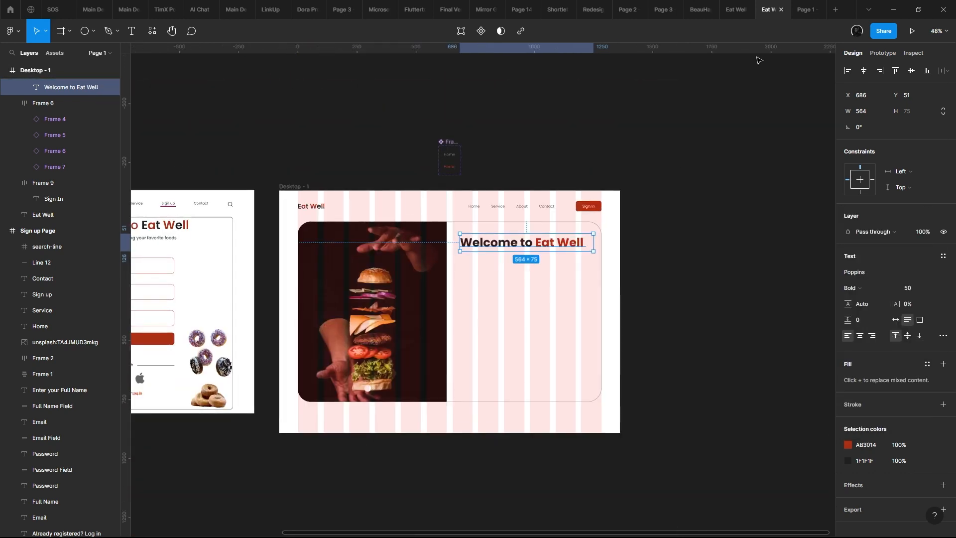
pyautogui.click(814, 5)
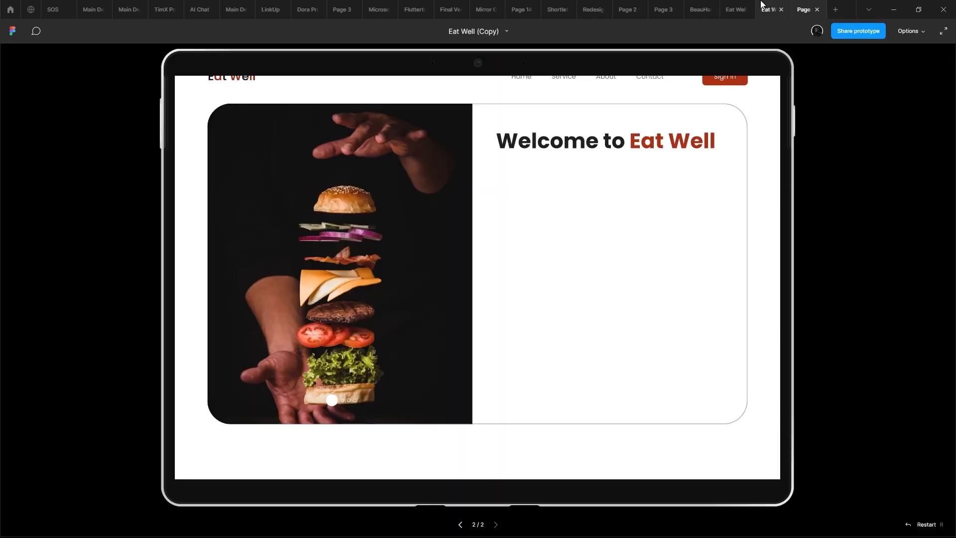
pyautogui.scroll(1, 703, 143)
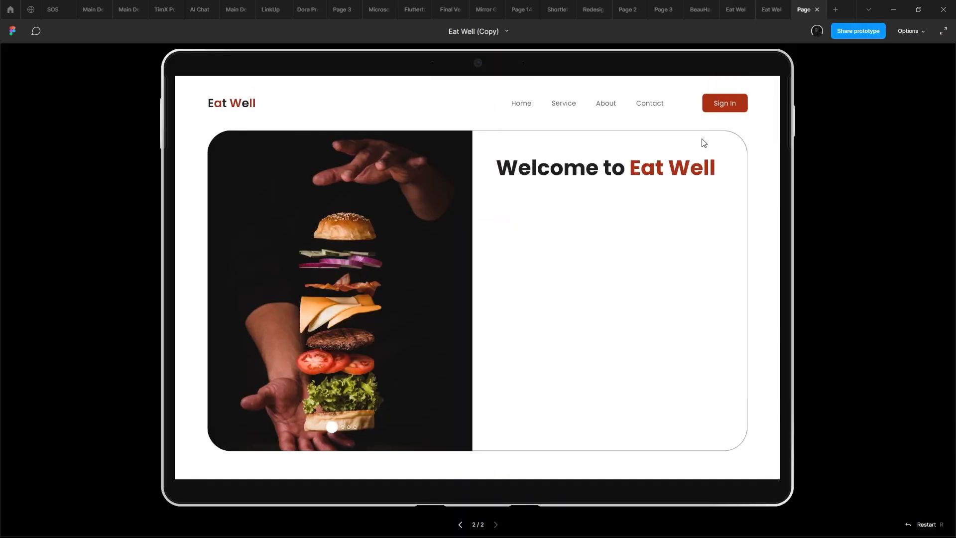
pyautogui.click(764, 5)
# - Narrow the heading's text box to about 347 so "Eat Well" wraps onto a second line, and set its line height to 125%
pyautogui.scroll(5, 573, 249)
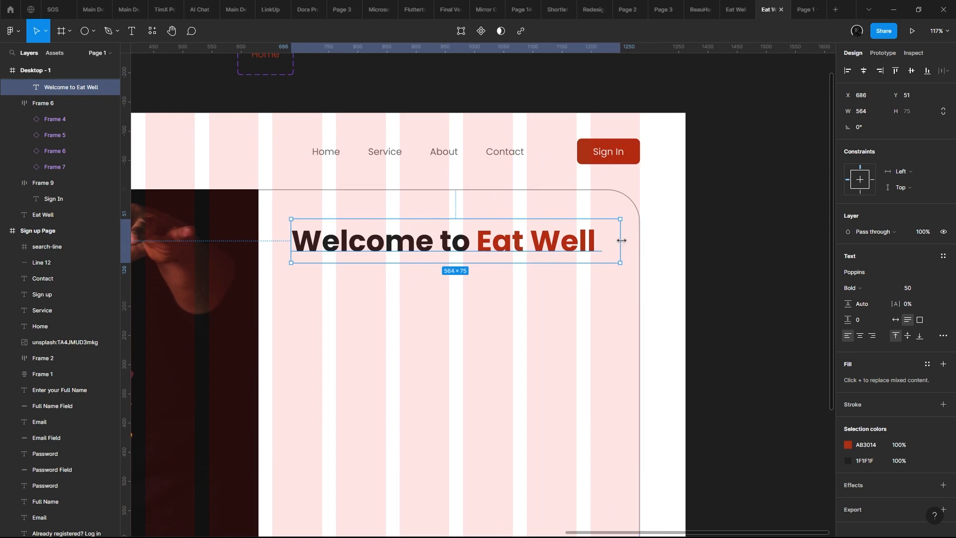
pyautogui.moveTo(622, 241); pyautogui.dragTo(493, 242)
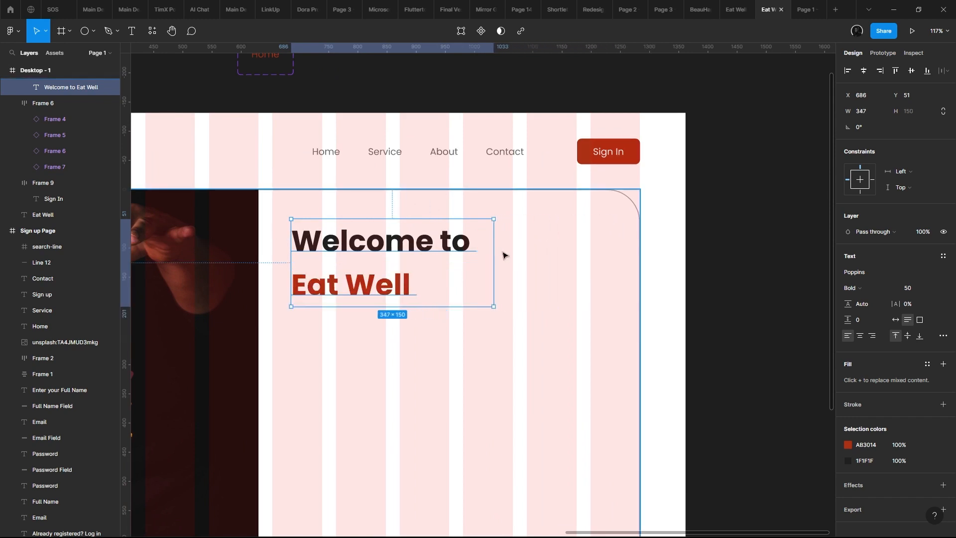
pyautogui.moveTo(846, 302); pyautogui.dragTo(821, 288)
# - Review the two-line heading in the prototype preview and go back to the design file
pyautogui.click(912, 31)
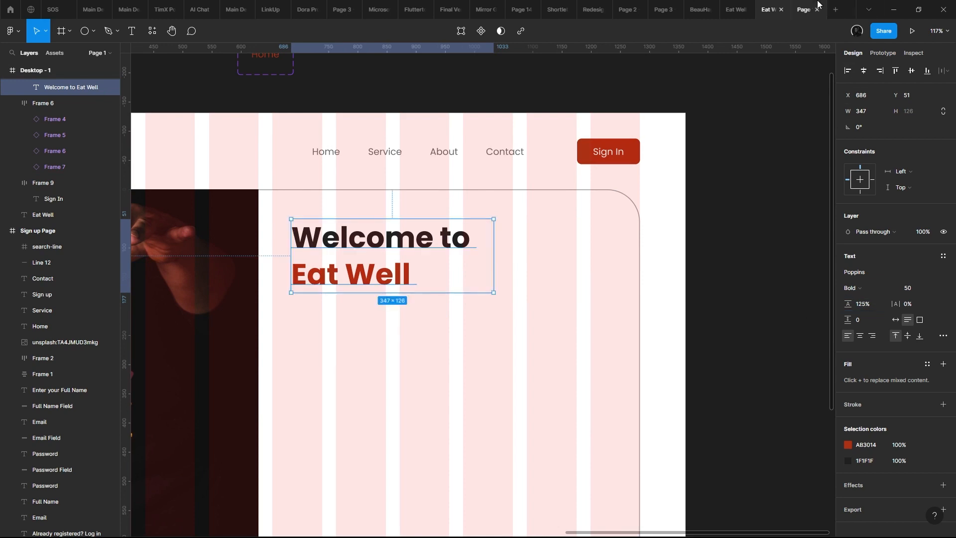
pyautogui.click(763, 9)
# - Move the two-line heading horizontally to about X 758, keeping Y 51, and check its placement in the prototype preview
pyautogui.moveTo(477, 245); pyautogui.dragTo(519, 245)
pyautogui.scroll(-5, 519, 244)
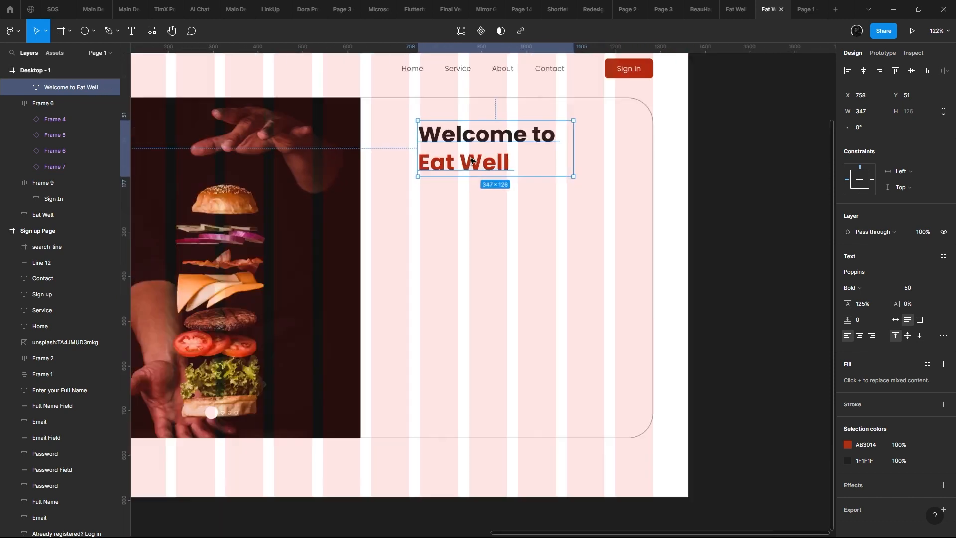
pyautogui.click(812, 4)
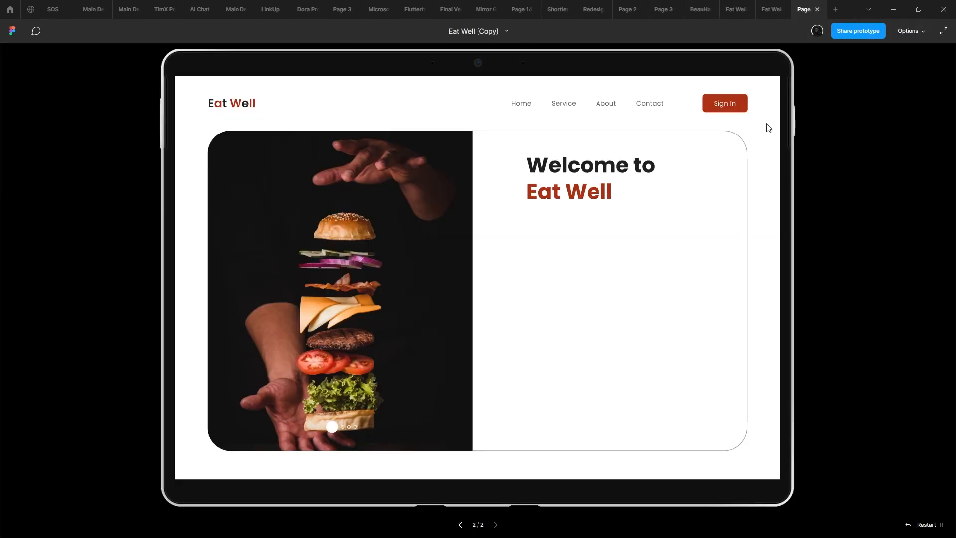
pyautogui.scroll(-1, 622, 122)
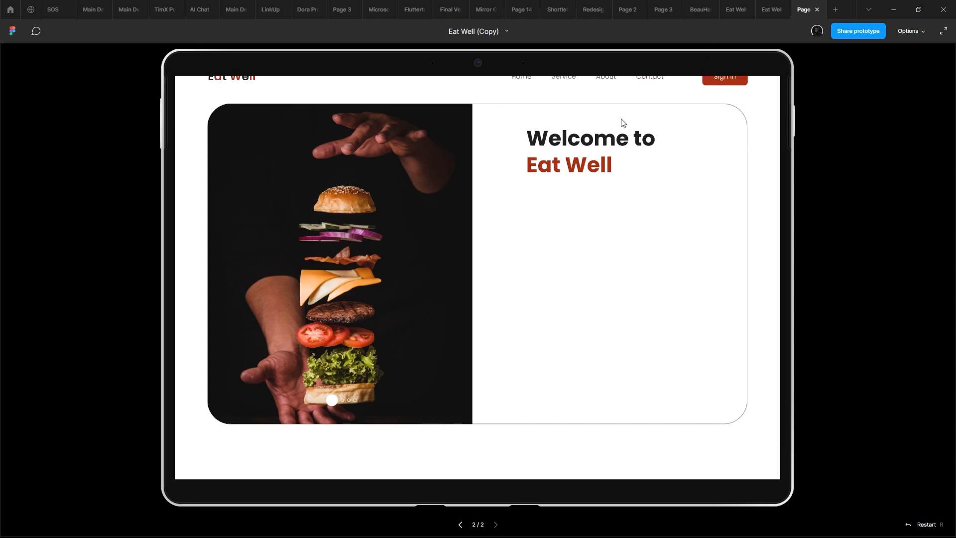
pyautogui.scroll(1, 597, 242)
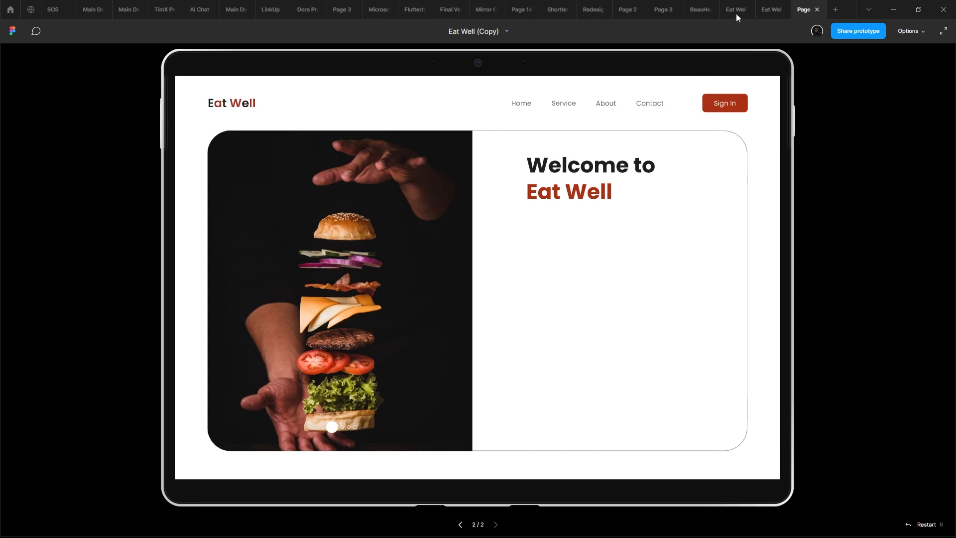
# - Copy the "Please Register to start ordering your favorite foods" text from the original sign-up page into the new desktop frame's content frame
pyautogui.click(764, 8)
pyautogui.scroll(-4, 451, 216)
pyautogui.moveTo(450, 216); pyautogui.dragTo(551, 249)
pyautogui.scroll(3, 497, 206)
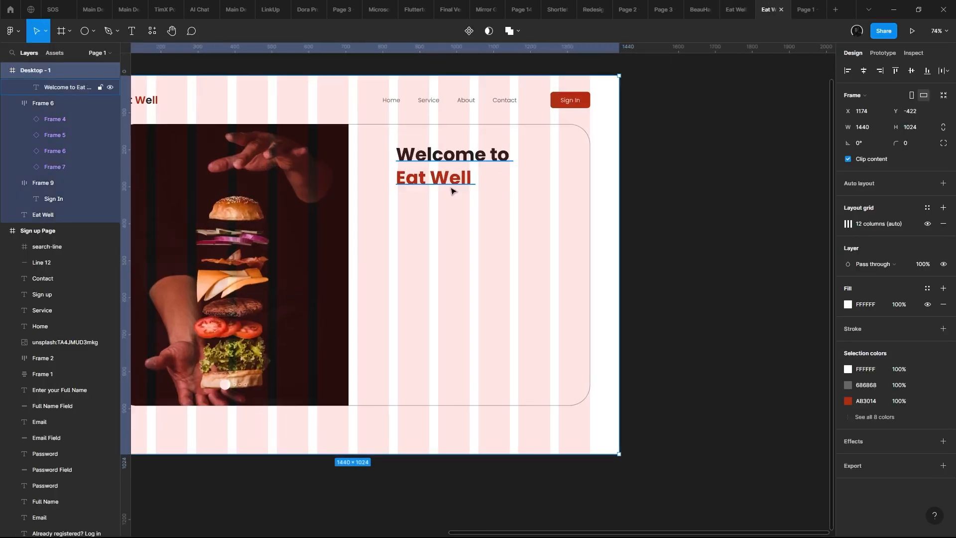
pyautogui.hscroll(-3, 452, 191)
pyautogui.scroll(-3, 523, 288)
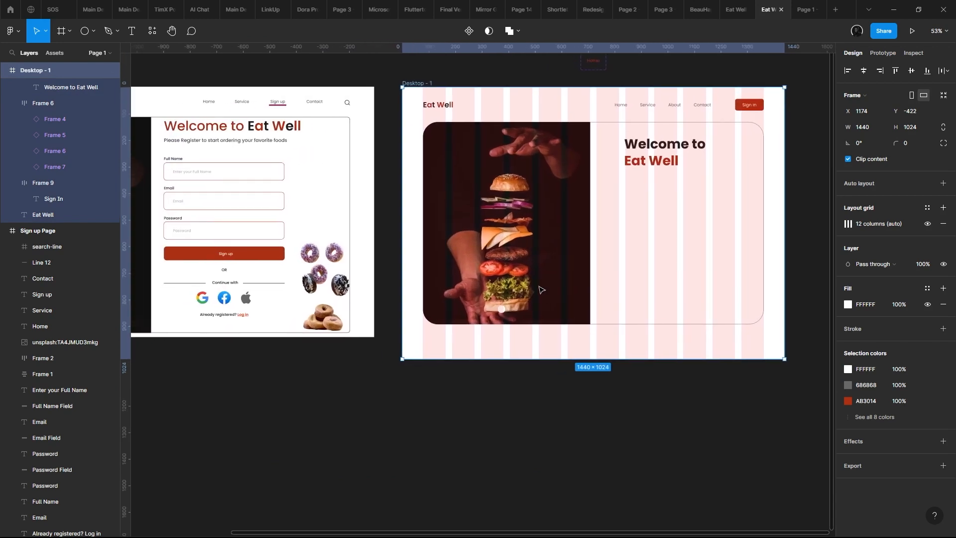
pyautogui.click(225, 140)
pyautogui.hscroll(3, 545, 183)
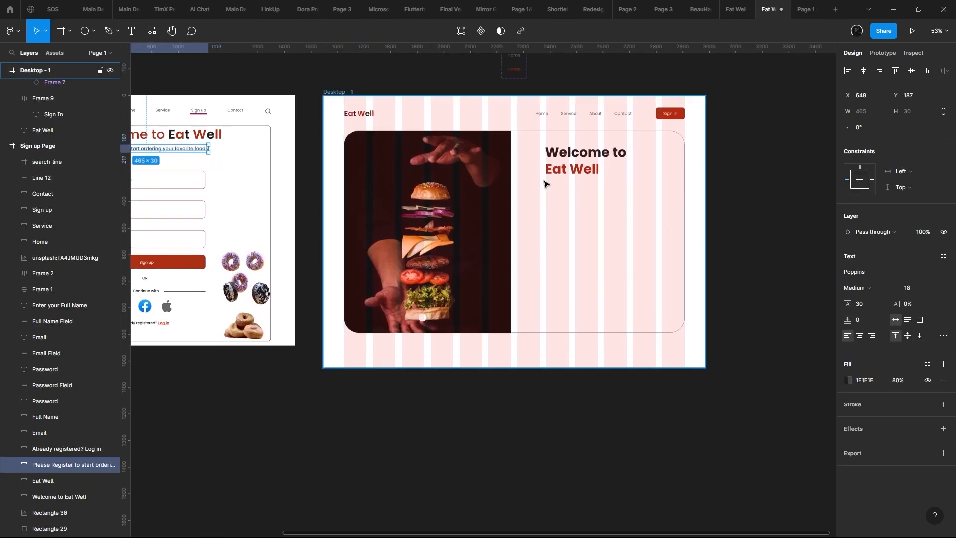
pyautogui.hotkey('ctrl', 'v')
pyautogui.scroll(5, 573, 188)
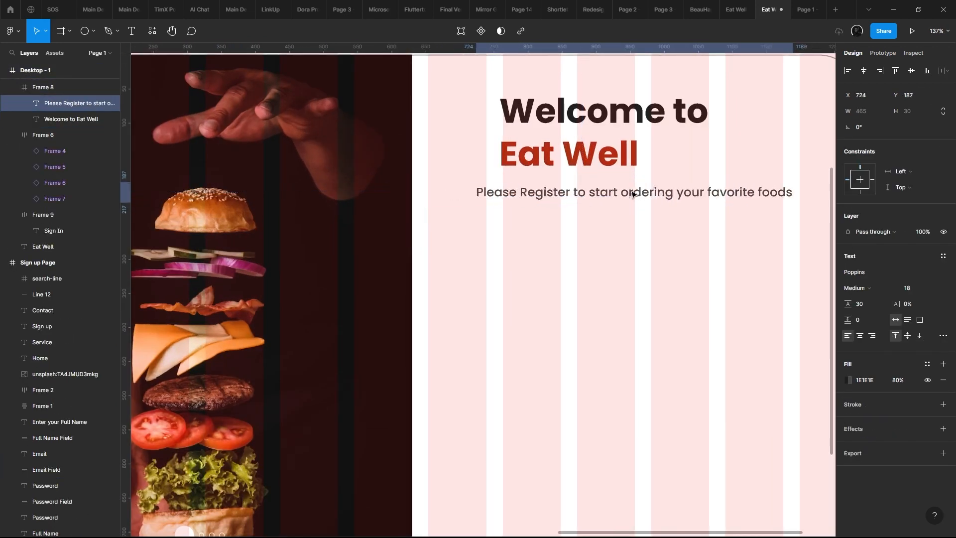
# - Place the register subtitle below the heading at X 763, Y 186, and align the heading to the same column edge at X 763
pyautogui.moveTo(633, 195); pyautogui.dragTo(654, 195)
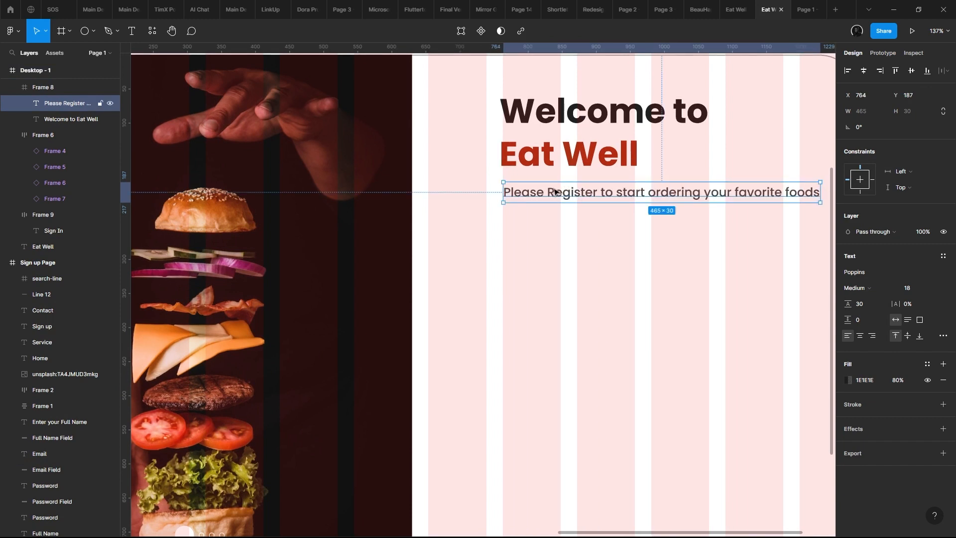
pyautogui.moveTo(555, 192); pyautogui.dragTo(550, 190)
pyautogui.scroll(5, 448, 201)
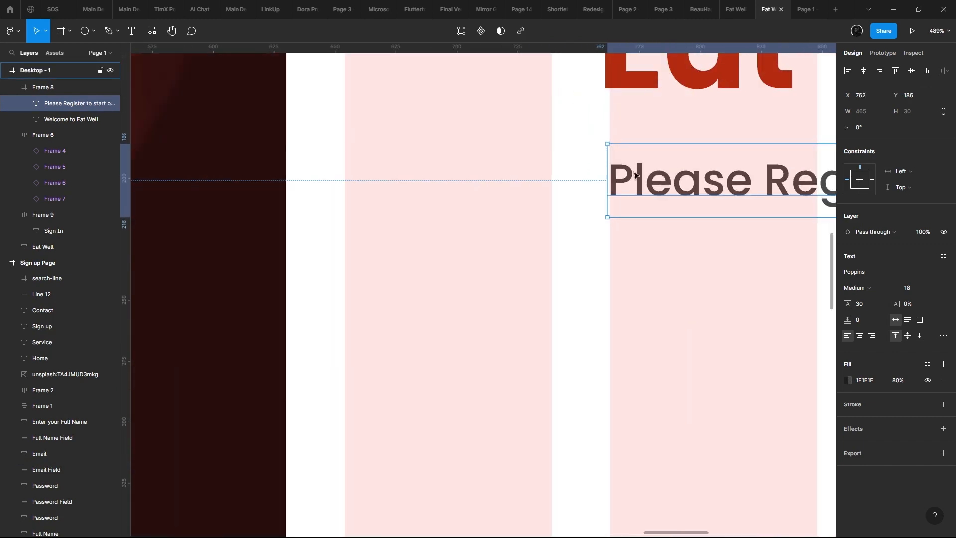
pyautogui.scroll(2, 636, 176)
pyautogui.moveTo(647, 178); pyautogui.dragTo(310, 235)
pyautogui.scroll(-5, 615, 175)
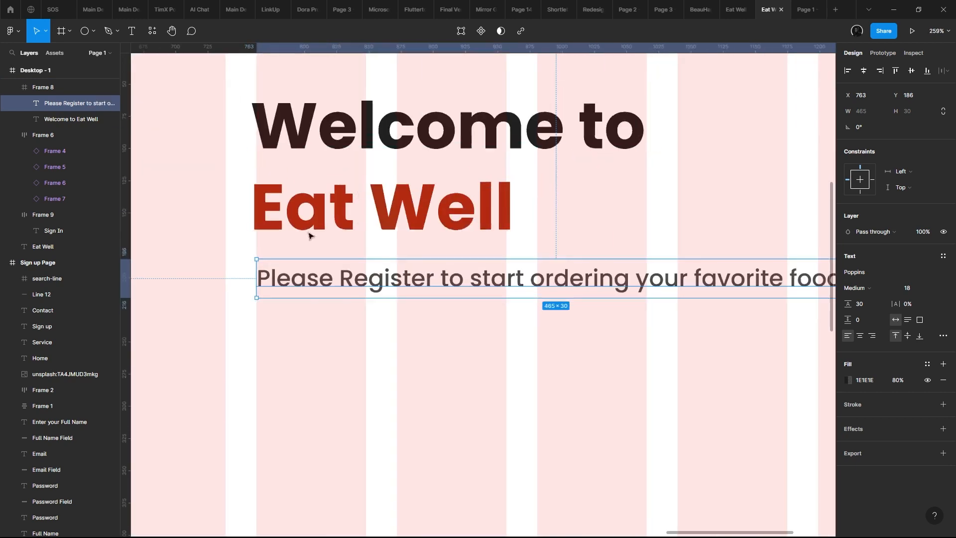
pyautogui.click(309, 235)
pyautogui.scroll(3, 288, 178)
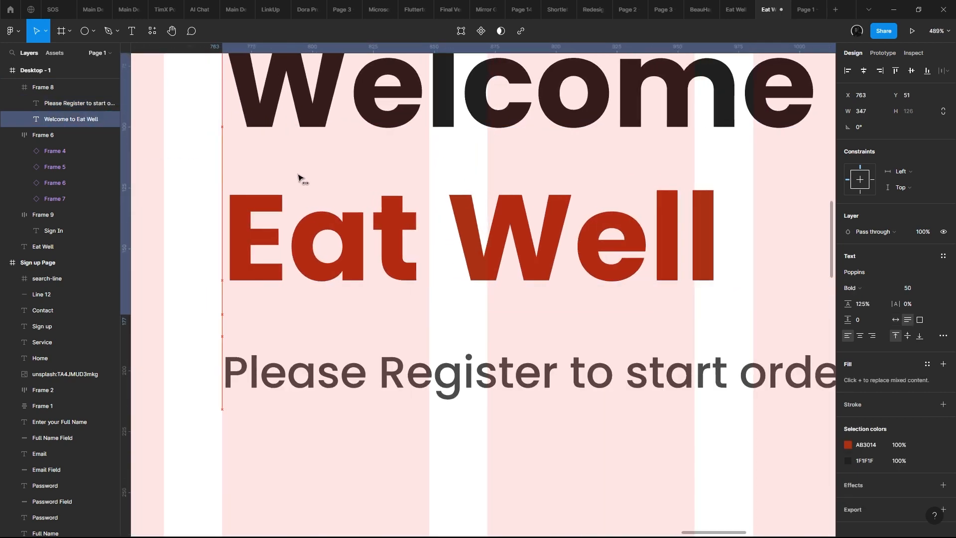
pyautogui.scroll(-6, 299, 178)
# - Narrow the subtitle's text box to about 360 so it wraps onto two lines
pyautogui.click(547, 239)
pyautogui.moveTo(575, 241); pyautogui.dragTo(511, 244)
pyautogui.hscroll(-3, 808, 297)
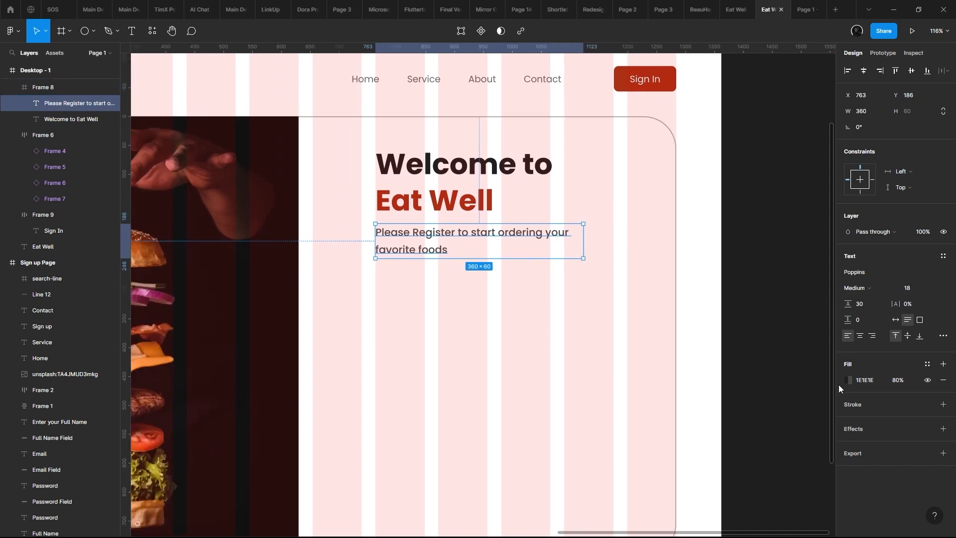
# - Set the subtitle's fill opacity to 100% and lighten its color to the grey 5F5F5F
pyautogui.click(900, 384)
pyautogui.write('100')
pyautogui.press('Return')
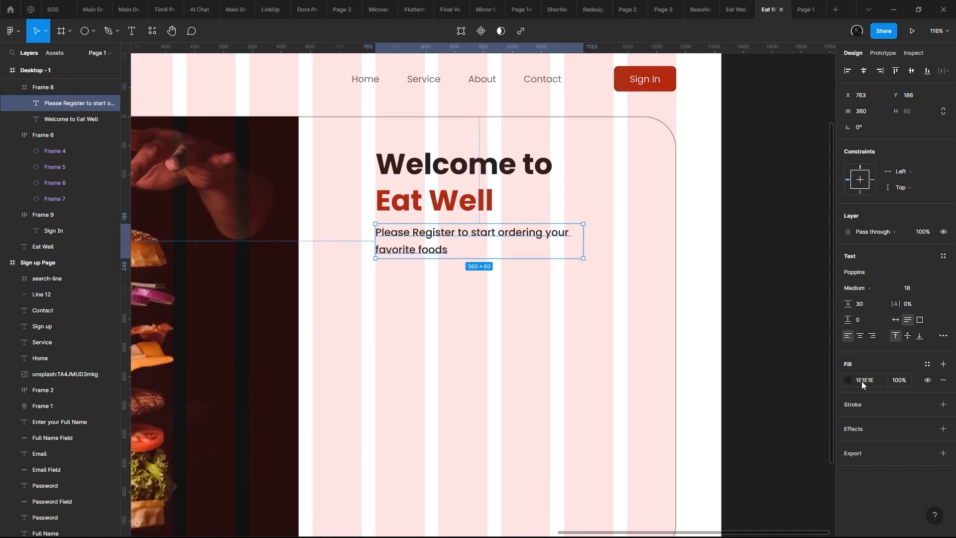
pyautogui.click(848, 380)
pyautogui.moveTo(836, 374); pyautogui.dragTo(654, 356)
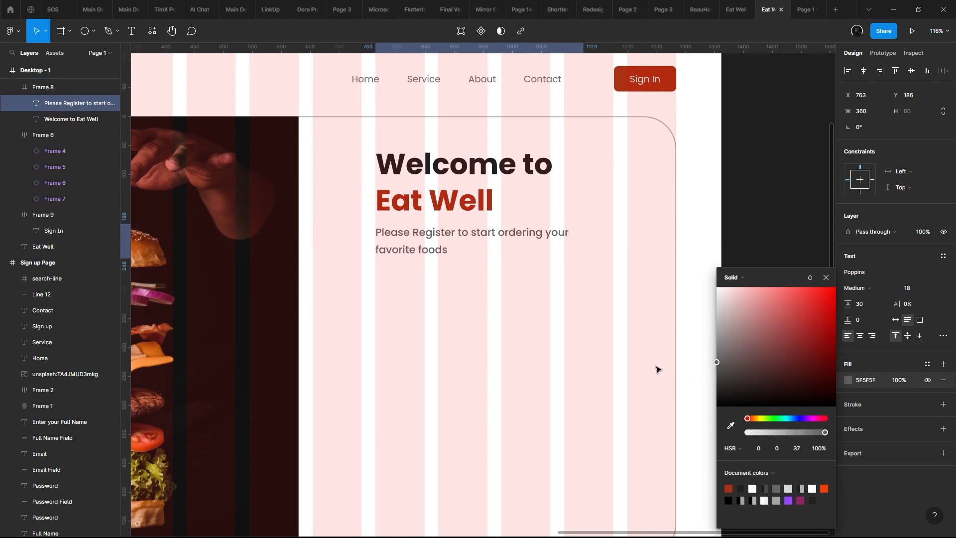
# - Set the subtitle's font size to 16, look at the page in the prototype preview and return to the design file
pyautogui.click(468, 206)
pyautogui.scroll(-5, 498, 199)
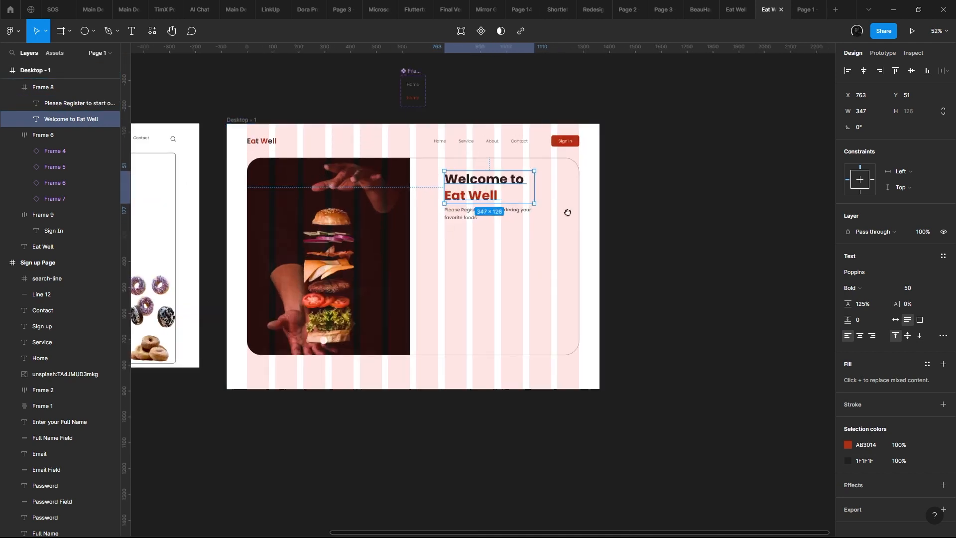
pyautogui.moveTo(568, 212); pyautogui.dragTo(821, 188)
pyautogui.click(327, 186)
pyautogui.moveTo(319, 174); pyautogui.dragTo(213, 149)
pyautogui.scroll(4, 626, 135)
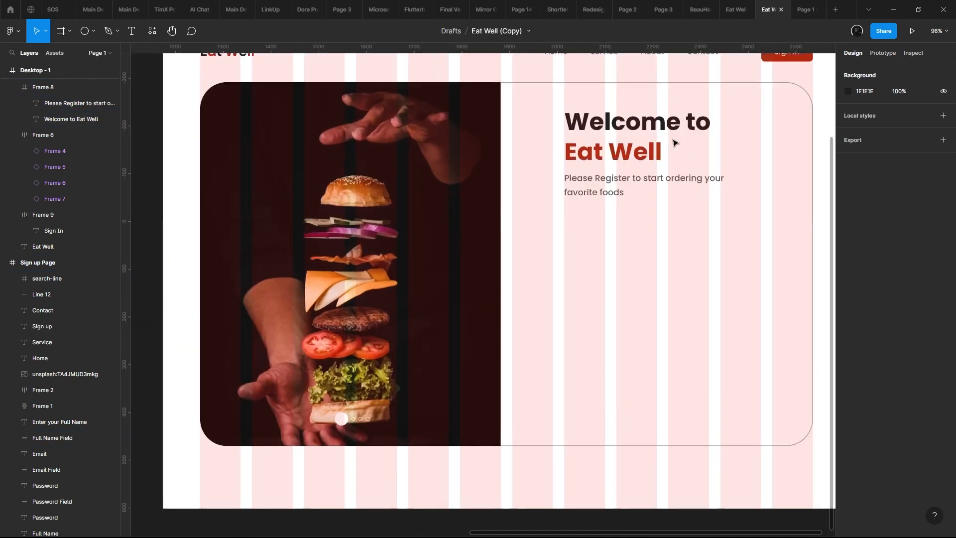
pyautogui.moveTo(674, 143); pyautogui.dragTo(527, 166)
pyautogui.click(537, 206)
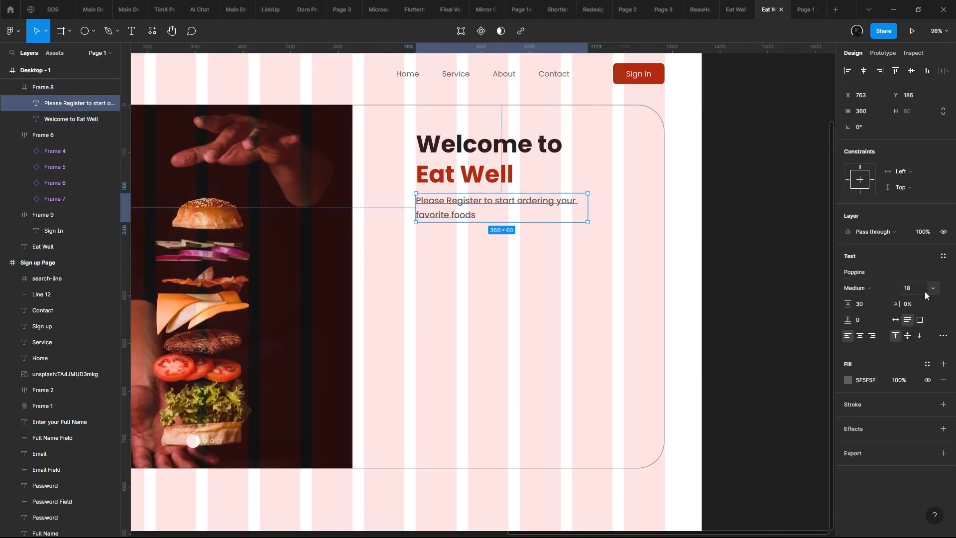
pyautogui.write('16')
pyautogui.press('Return')
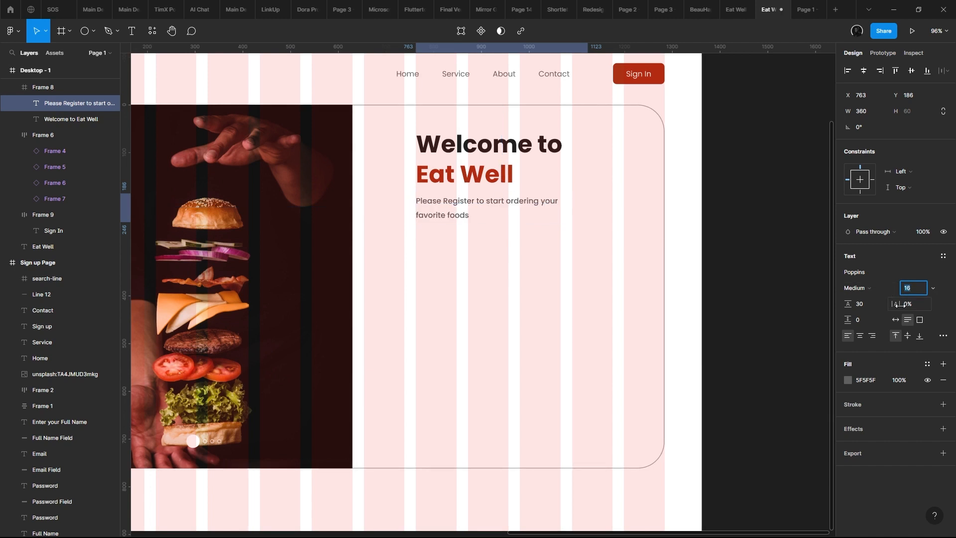
pyautogui.hotkey('ctrl', 'alt', 'Return')
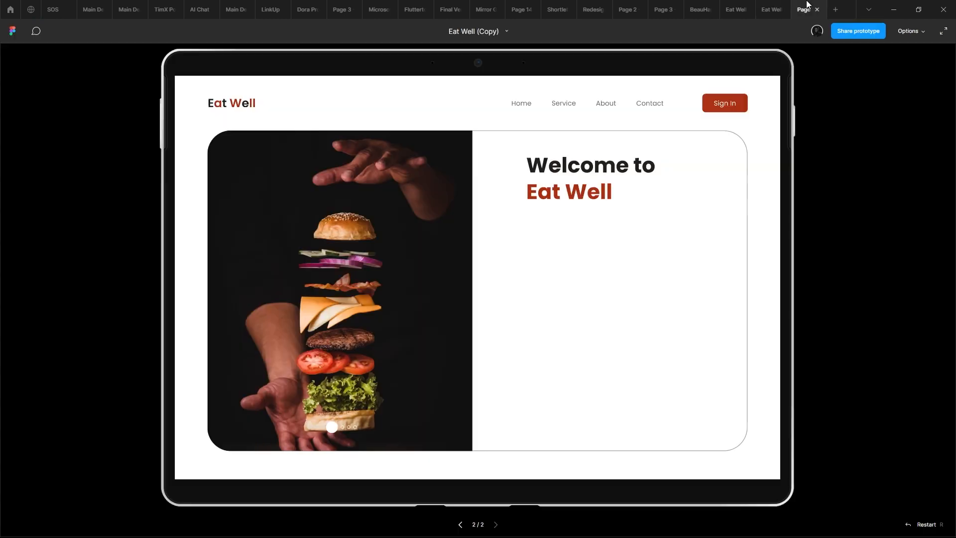
pyautogui.click(773, 9)
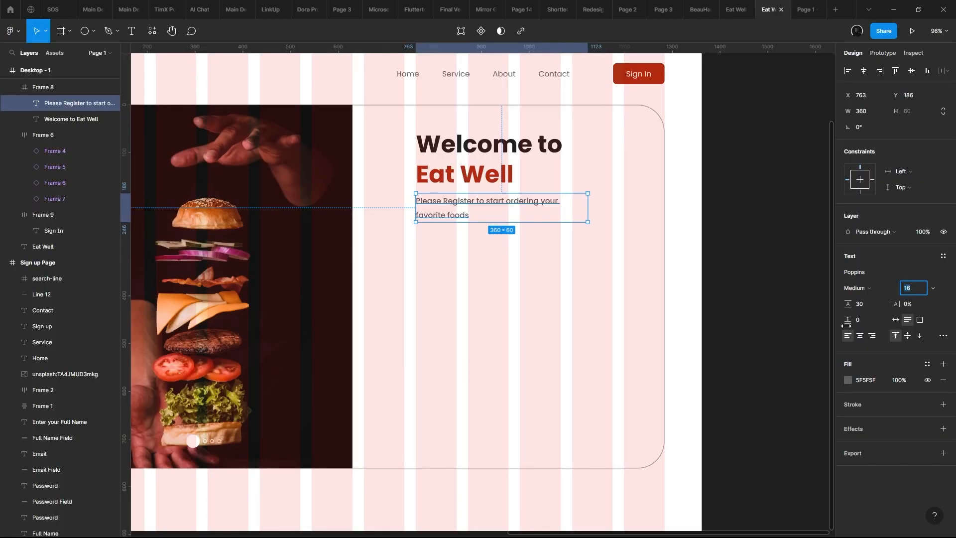
# - Set the subtitle's line height to 24 by entering 16+8
pyautogui.click(879, 305)
pyautogui.write('16+8')
pyautogui.press('Return')
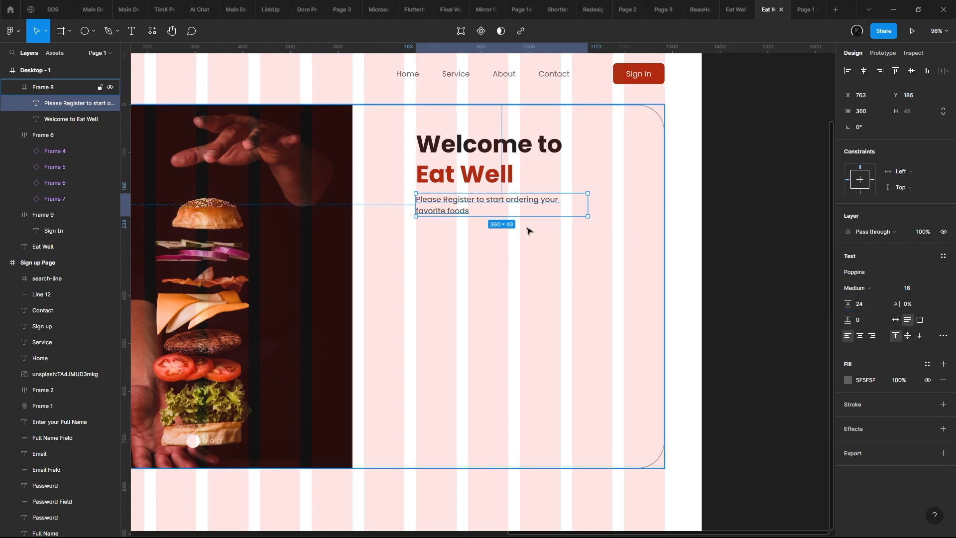
# - Try the subtitle on a single line by widening its text box to about 513, and check it in the prototype preview
pyautogui.scroll(5, 515, 239)
pyautogui.scroll(2, 501, 248)
pyautogui.scroll(3, 441, 172)
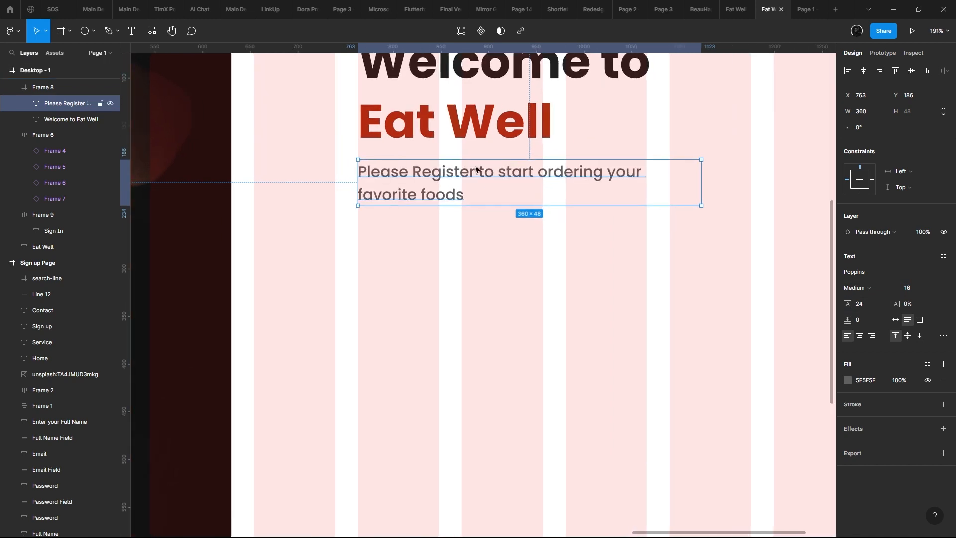
pyautogui.doubleClick(441, 174)
pyautogui.press('Escape')
pyautogui.scroll(-5, 471, 197)
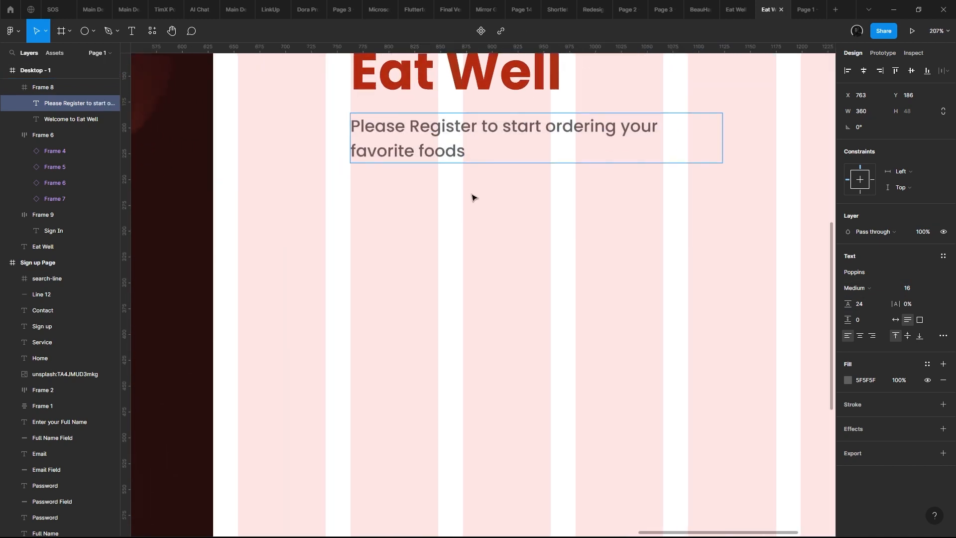
pyautogui.scroll(4, 458, 274)
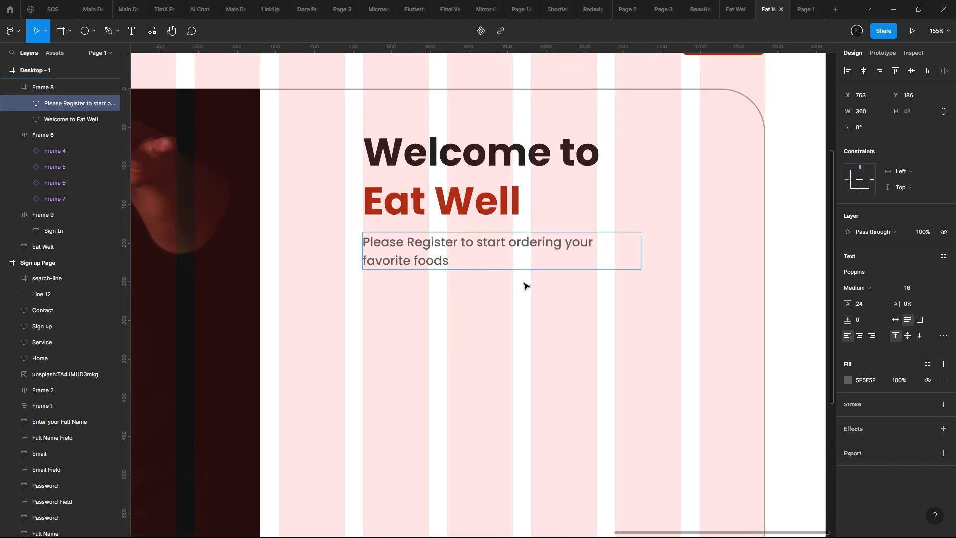
pyautogui.moveTo(640, 248); pyautogui.dragTo(759, 238)
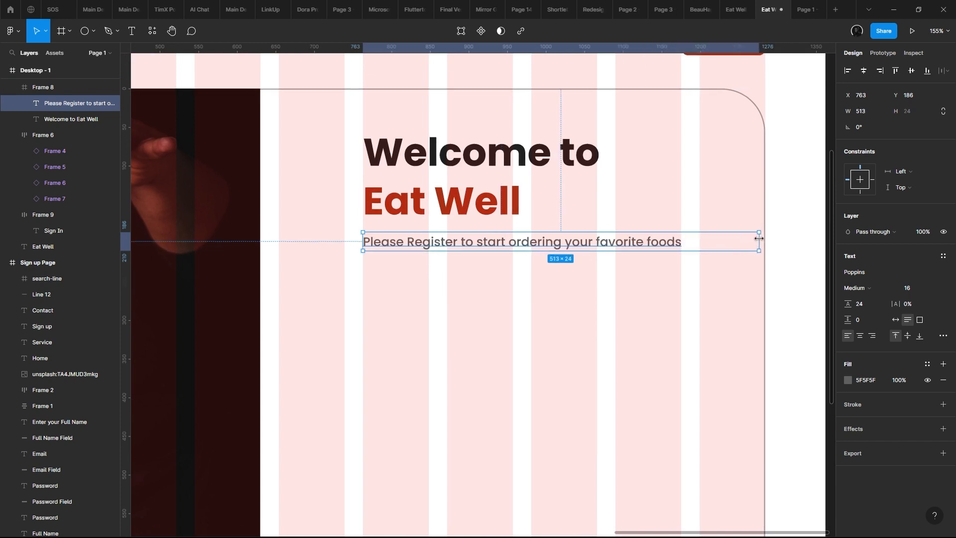
pyautogui.click(799, 6)
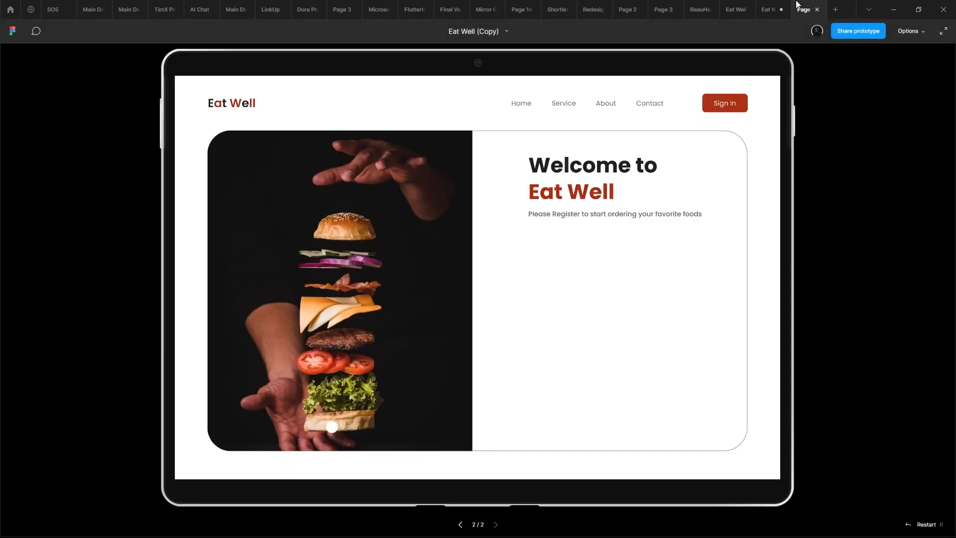
pyautogui.click(769, 9)
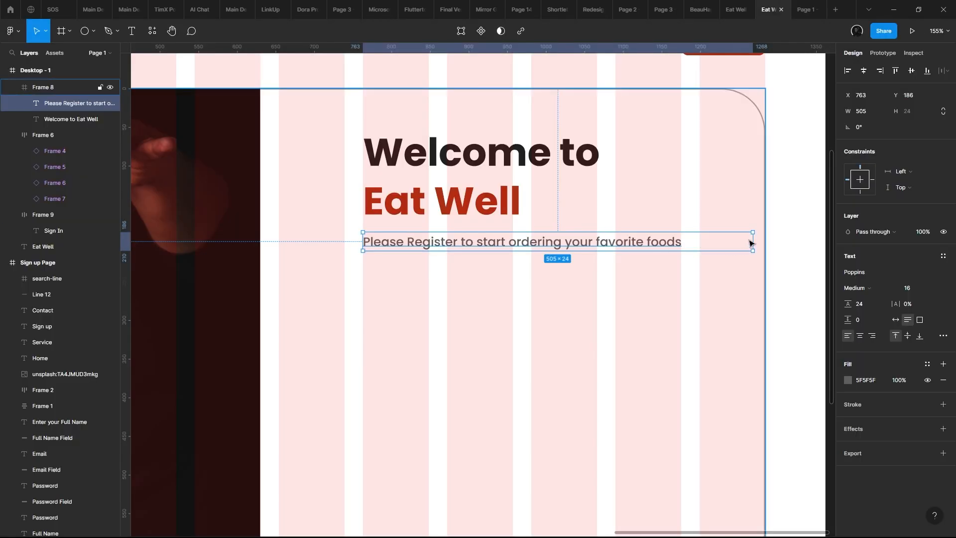
# - Narrow the subtitle's text box to about 329 so "favorite foods" wraps onto a second line
pyautogui.moveTo(751, 242); pyautogui.dragTo(617, 255)
pyautogui.click(630, 264)
pyautogui.scroll(-5, 537, 255)
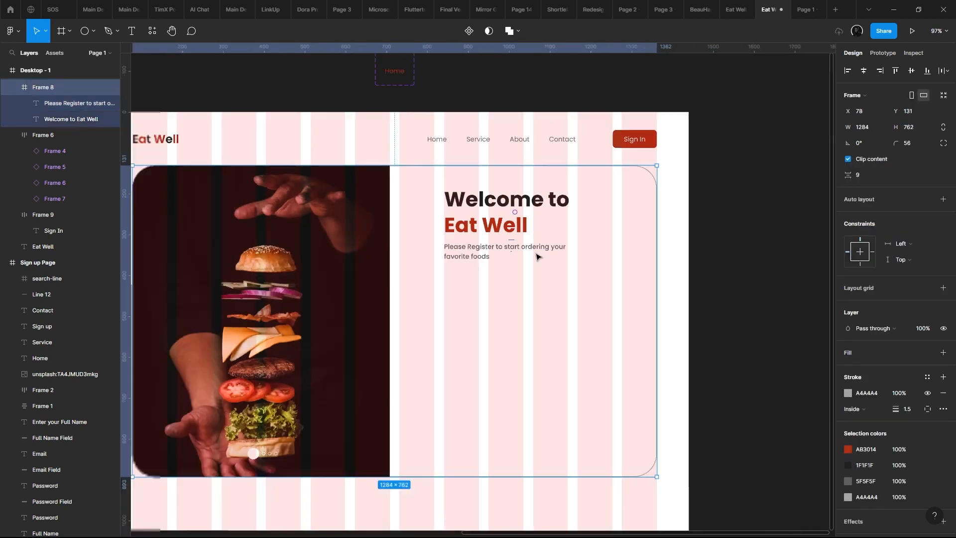
# - Examine the two-line subtitle's placement and wrapping beneath the heading, up close and within the whole page
pyautogui.moveTo(539, 256); pyautogui.dragTo(709, 198)
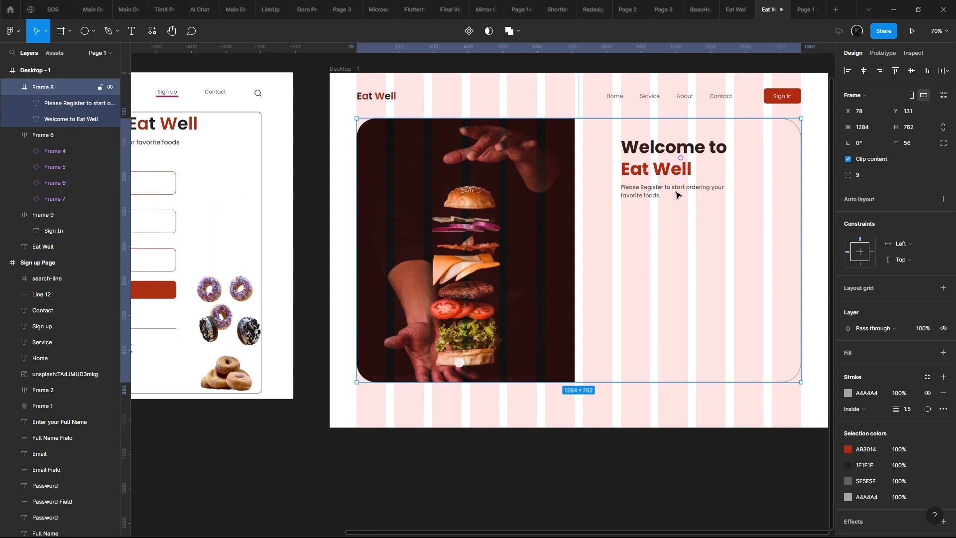
pyautogui.scroll(4, 675, 195)
pyautogui.doubleClick(615, 192)
pyautogui.moveTo(615, 192); pyautogui.dragTo(516, 196)
pyautogui.scroll(-5, 515, 195)
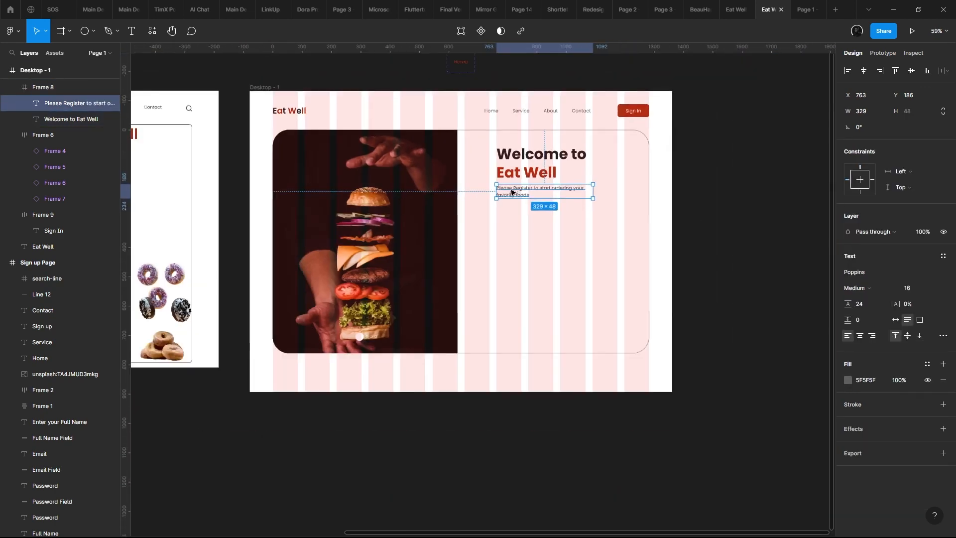
pyautogui.scroll(8, 511, 192)
pyautogui.press('Return')
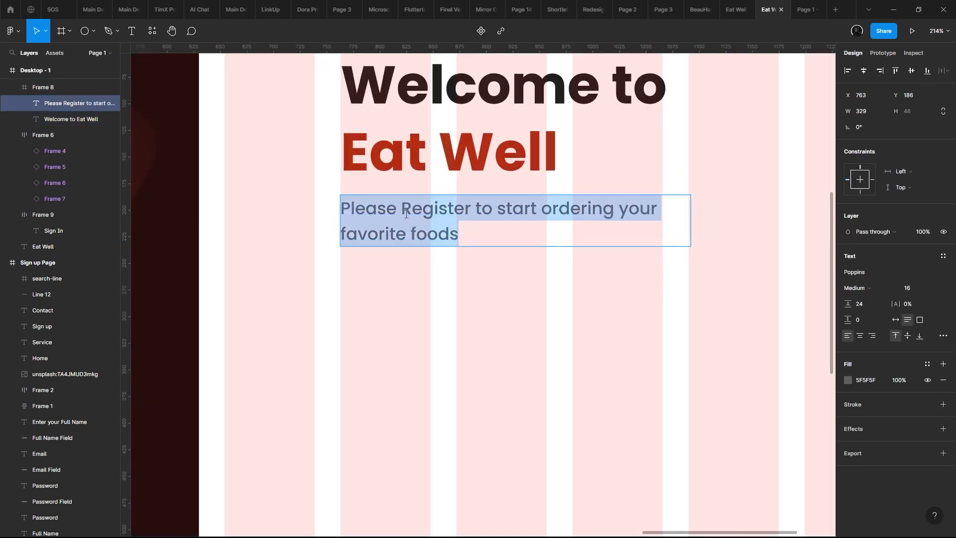
pyautogui.scroll(-6, 426, 260)
pyautogui.press('Escape')
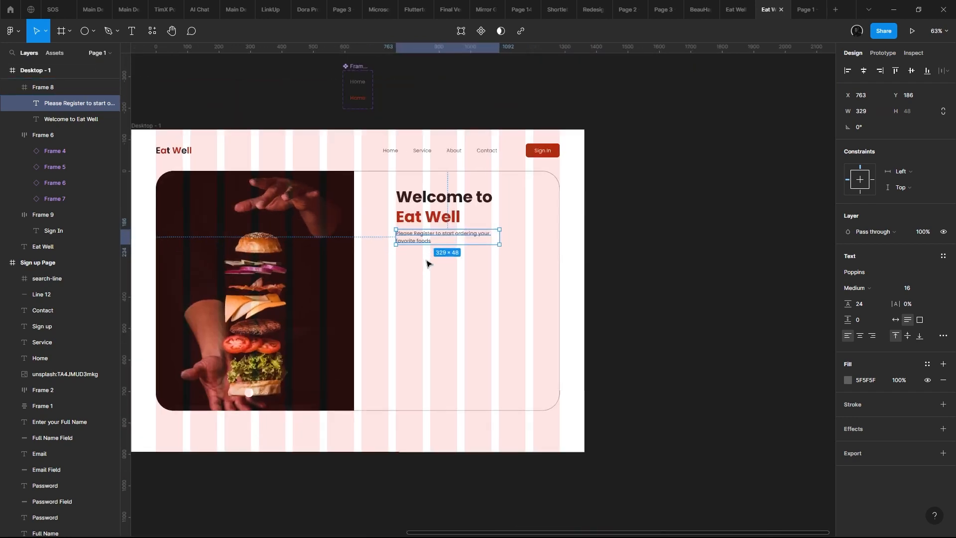
pyautogui.scroll(4, 426, 263)
pyautogui.scroll(-4, 426, 263)
pyautogui.scroll(5, 437, 258)
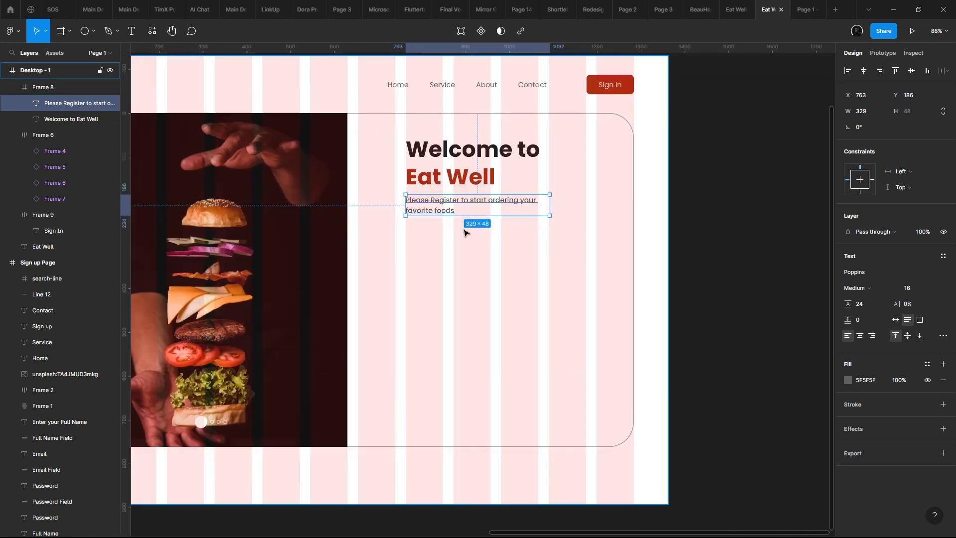
pyautogui.scroll(-6, 460, 318)
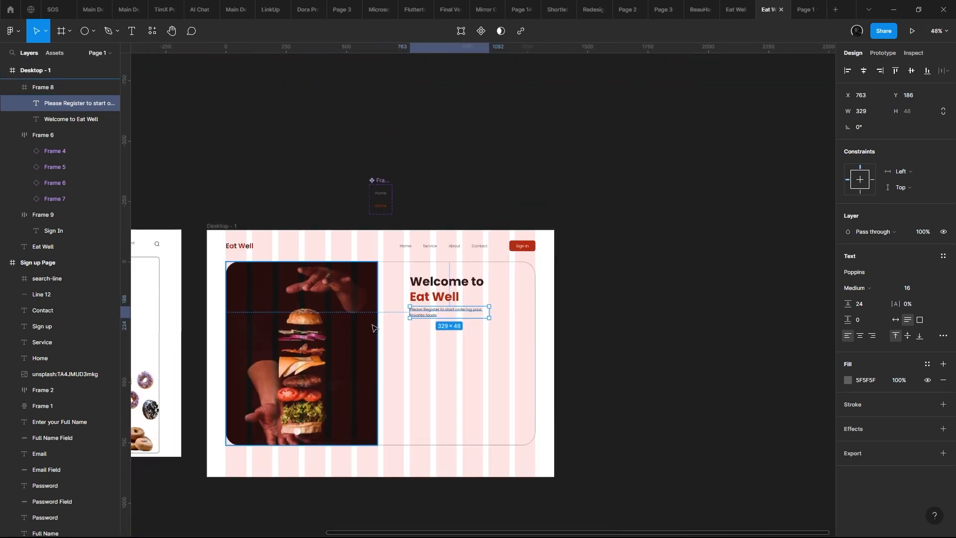
# - Inspect the Full Name label's text settings on the original sign-up page
pyautogui.hscroll(-5, 412, 272)
pyautogui.scroll(-1, 413, 272)
pyautogui.hscroll(-1, 413, 272)
pyautogui.click(264, 149)
pyautogui.hscroll(2, 303, 158)
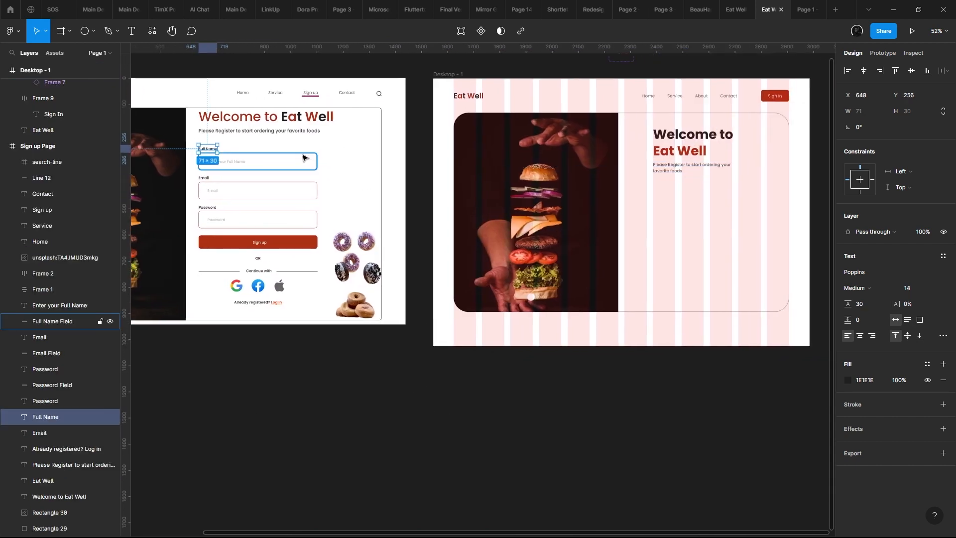
pyautogui.keyDown('shift'); pyautogui.click(198, 164); pyautogui.keyUp('shift')
pyautogui.click(218, 160)
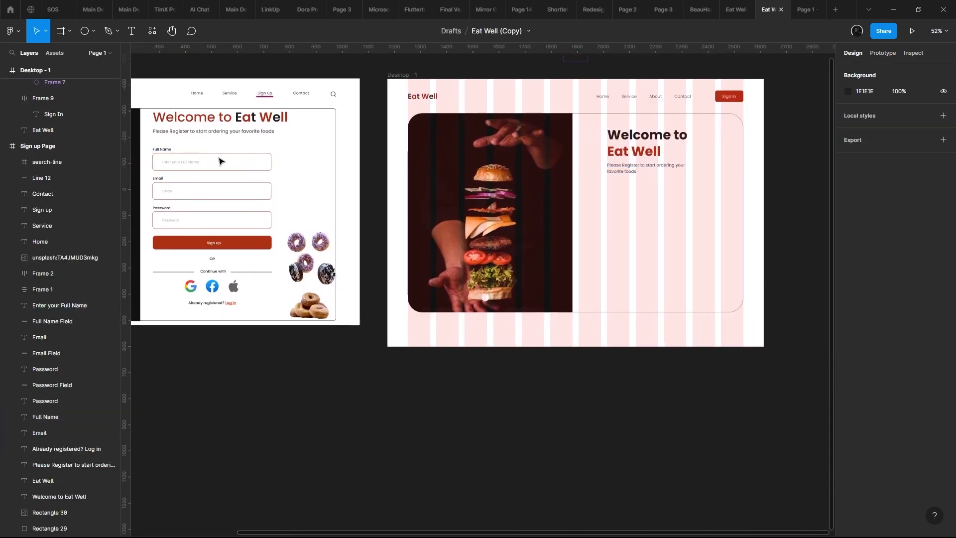
# - Inspect the Full Name input field's size, corner radius and stroke on the original sign-up page, comparing it with the space in the new frame
pyautogui.click(218, 153)
pyautogui.moveTo(400, 161); pyautogui.dragTo(252, 197)
pyautogui.scroll(5, 490, 181)
pyautogui.moveTo(490, 182); pyautogui.dragTo(609, 182)
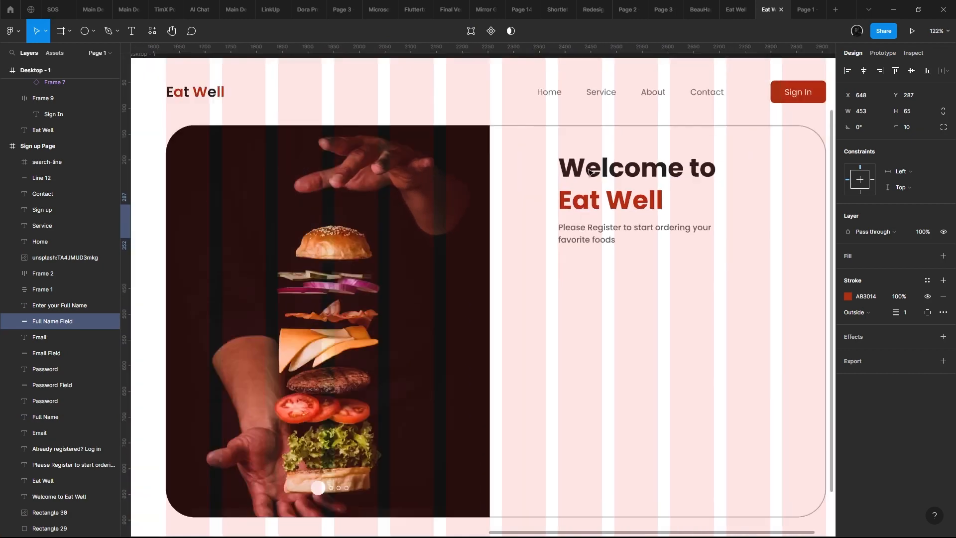
pyautogui.scroll(-5, 423, 182)
pyautogui.moveTo(476, 196); pyautogui.dragTo(742, 200)
pyautogui.scroll(3, 297, 155)
pyautogui.scroll(3, 438, 162)
pyautogui.scroll(-5, 508, 196)
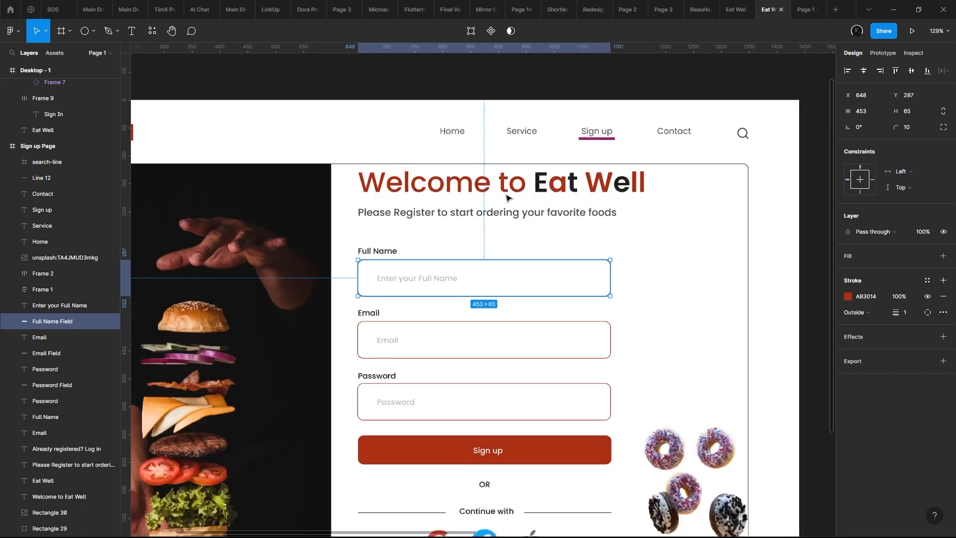
# - Compare the original Full Name field's size and position with the empty area beneath the new frame's subtitle
pyautogui.moveTo(821, 221); pyautogui.dragTo(508, 192)
pyautogui.scroll(3, 492, 186)
pyautogui.scroll(-3, 492, 187)
pyautogui.scroll(2, 508, 192)
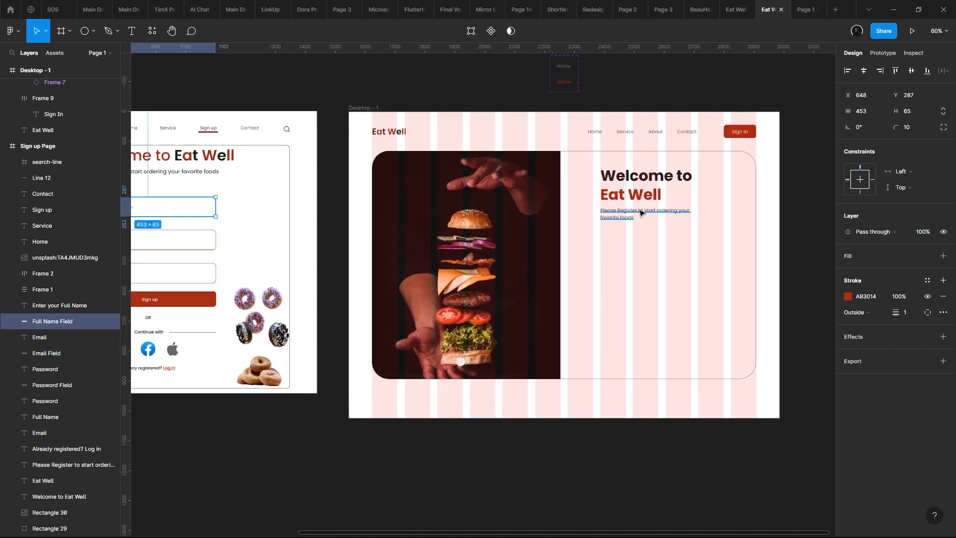
pyautogui.moveTo(646, 213); pyautogui.dragTo(711, 178)
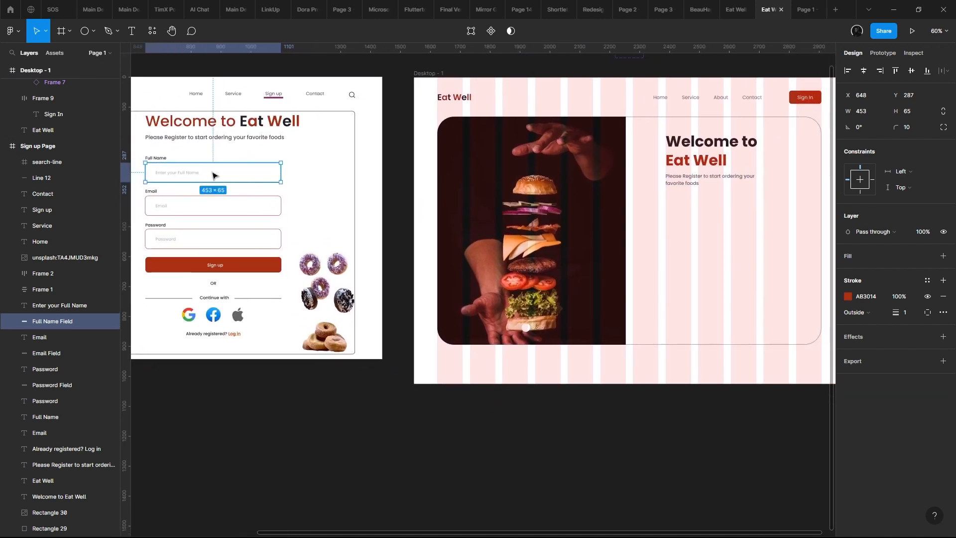
pyautogui.scroll(-1, 215, 175)
pyautogui.scroll(4, 214, 175)
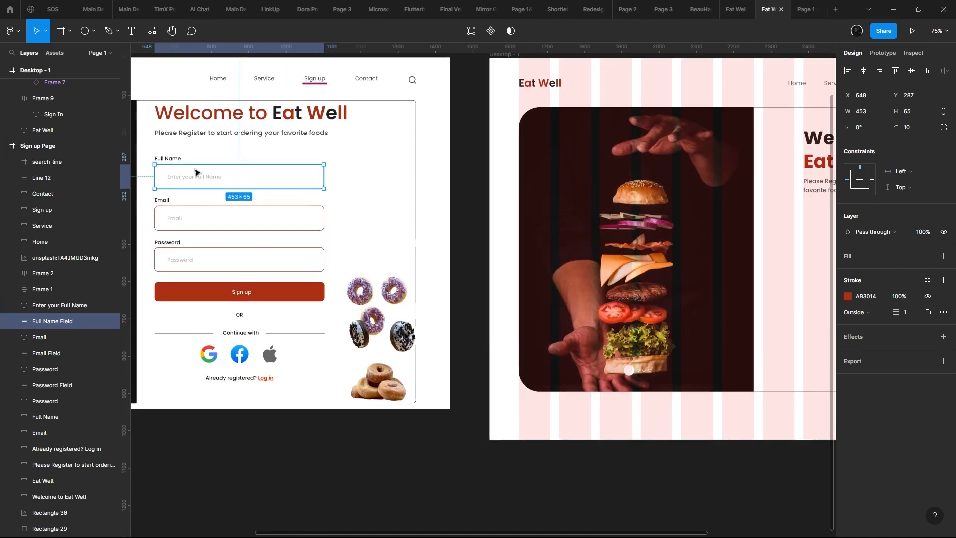
# - Inspect the text settings of the "Enter your Full Name" placeholder and its placement inside the original field
pyautogui.click(183, 174)
pyautogui.scroll(-2, 202, 177)
pyautogui.scroll(5, 252, 188)
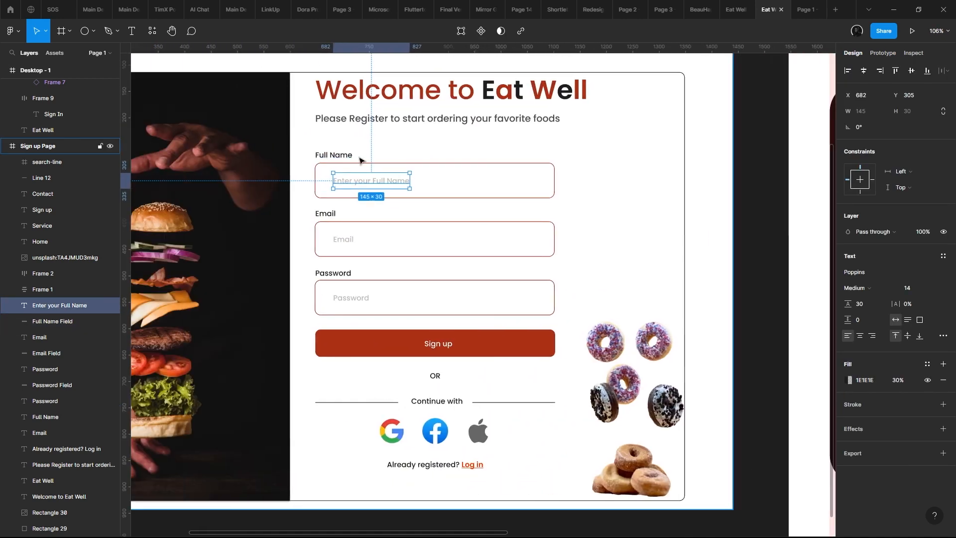
pyautogui.scroll(5, 344, 162)
pyautogui.click(326, 163)
pyautogui.moveTo(364, 170); pyautogui.dragTo(470, 172)
pyautogui.hotkey('ctrl', 'z')
pyautogui.hotkey('ctrl', 'z')
pyautogui.scroll(-3, 506, 209)
pyautogui.hscroll(3, 421, 196)
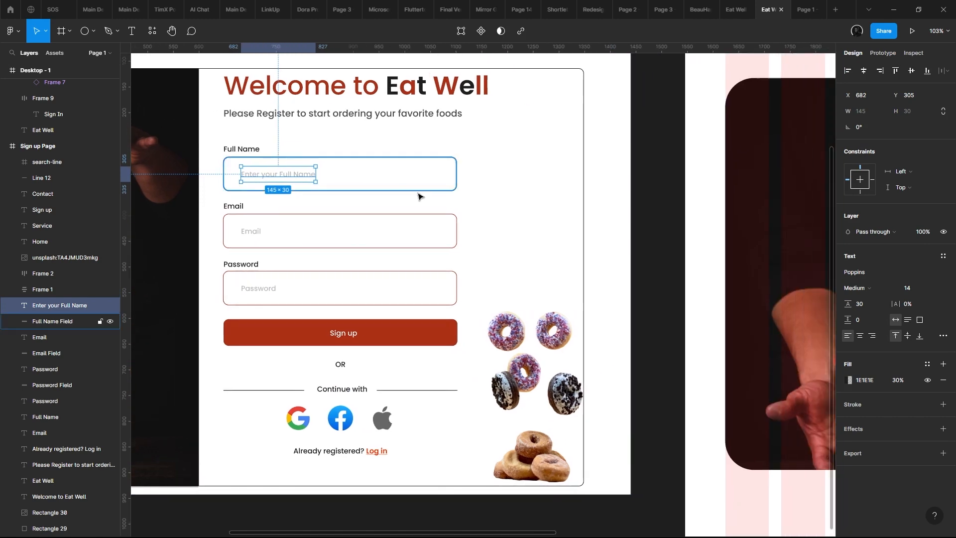
pyautogui.scroll(-3, 457, 188)
pyautogui.scroll(4, 366, 178)
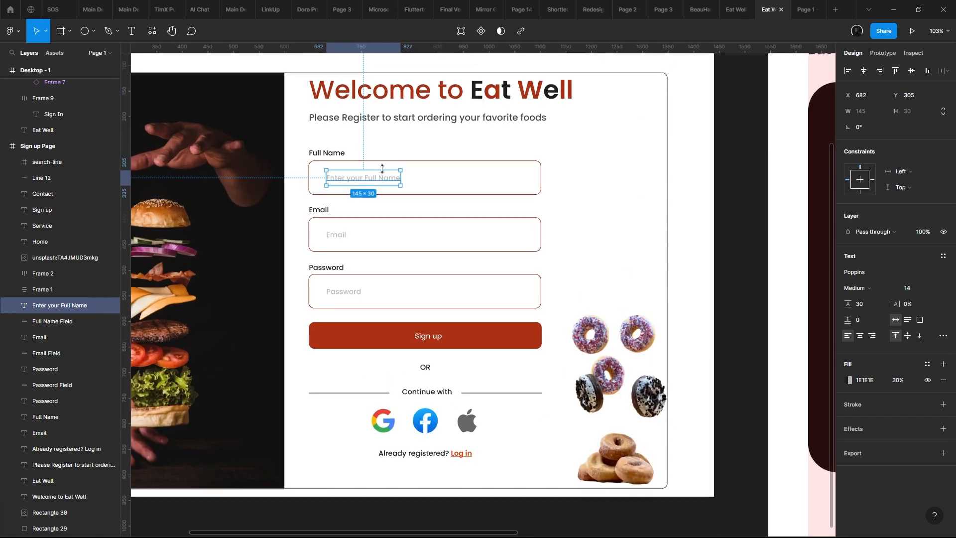
pyautogui.scroll(-2, 389, 171)
# - Draw a frame about 411×62 beneath the subtitle in Desktop - 1, aligned with the subtitle's left edge, as an input field
pyautogui.press('n')
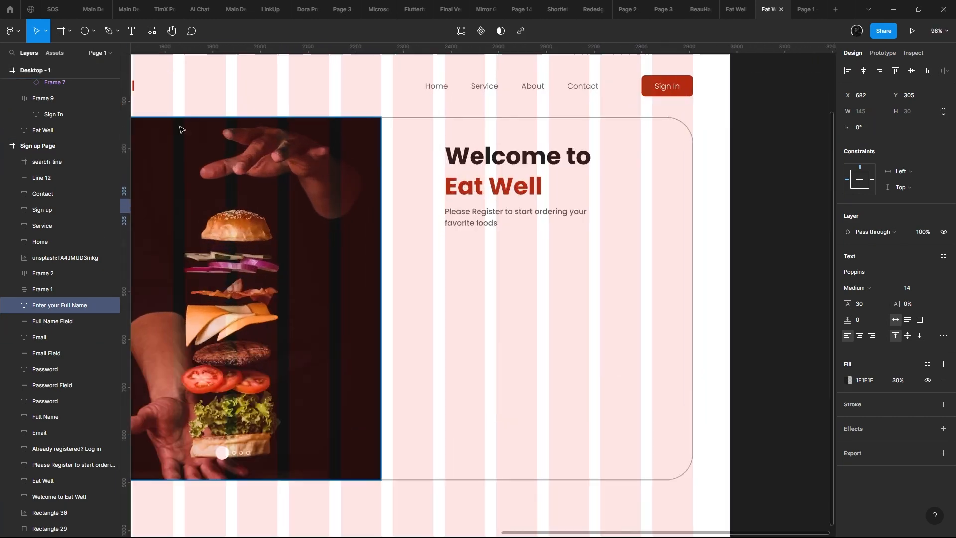
pyautogui.press('f')
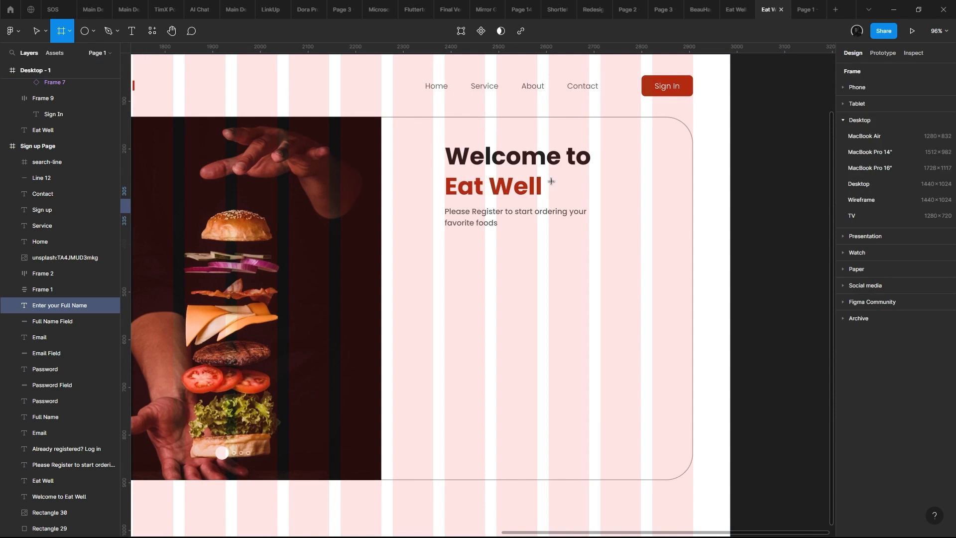
pyautogui.scroll(5, 575, 237)
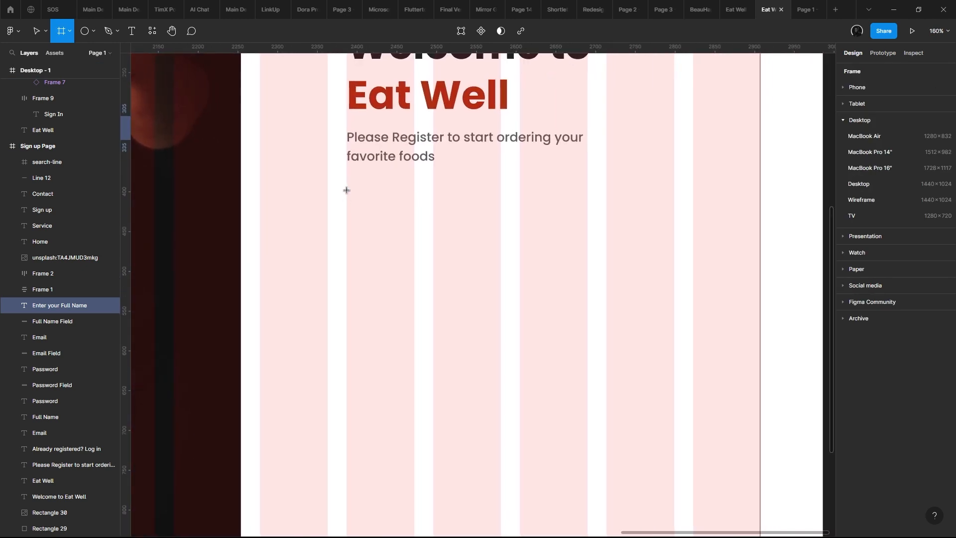
pyautogui.moveTo(347, 190); pyautogui.dragTo(675, 242)
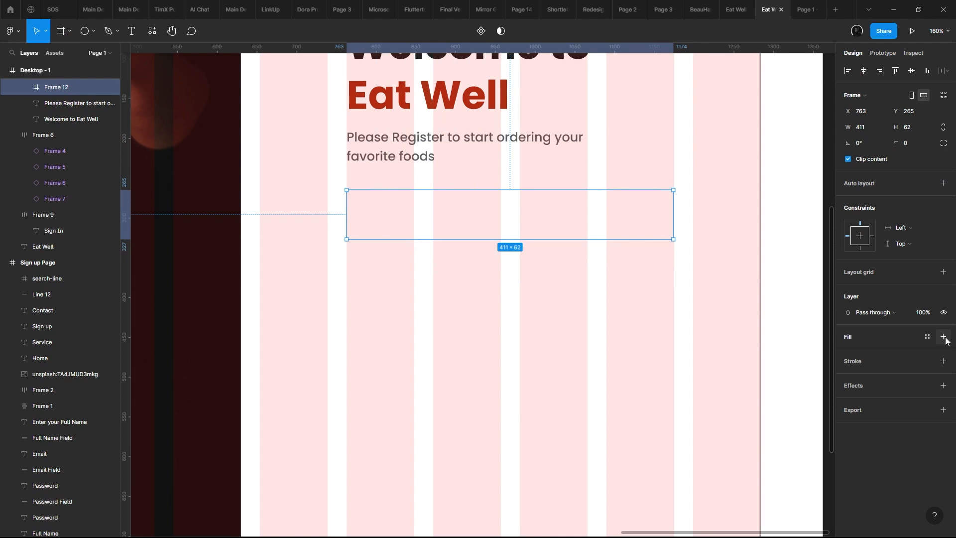
# - Give the input field frame an inside stroke of 1 and a corner radius of 8
pyautogui.click(943, 360)
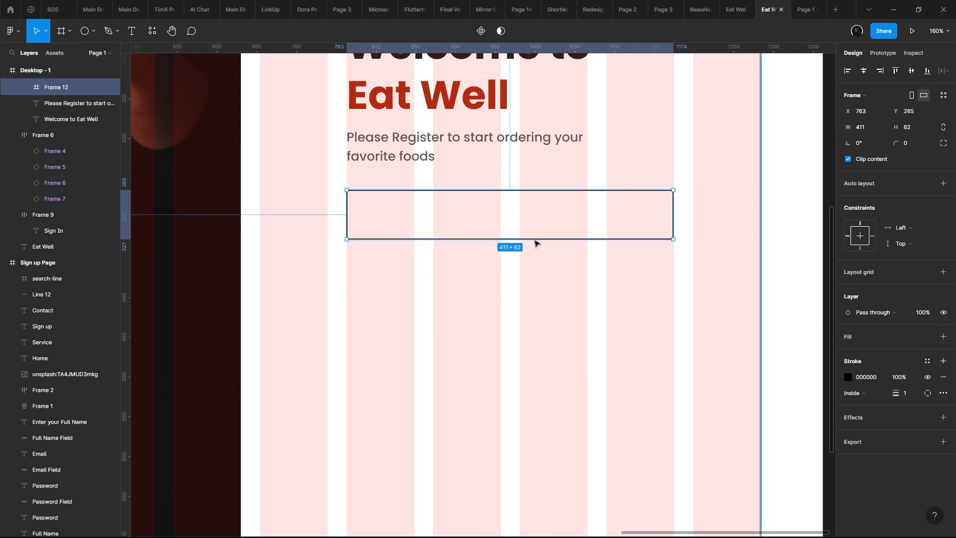
pyautogui.scroll(3, 536, 242)
pyautogui.scroll(2, 529, 232)
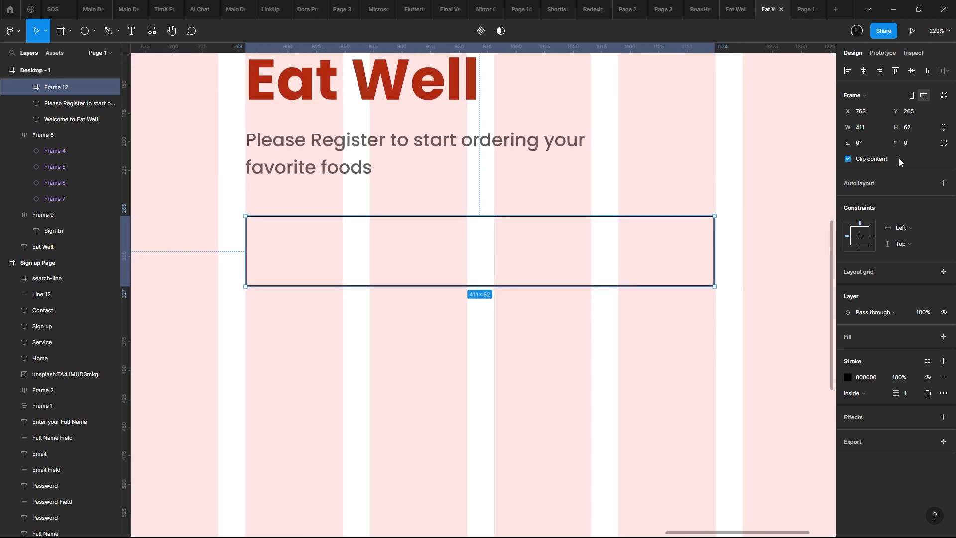
pyautogui.hotkey('ctrl', 'z')
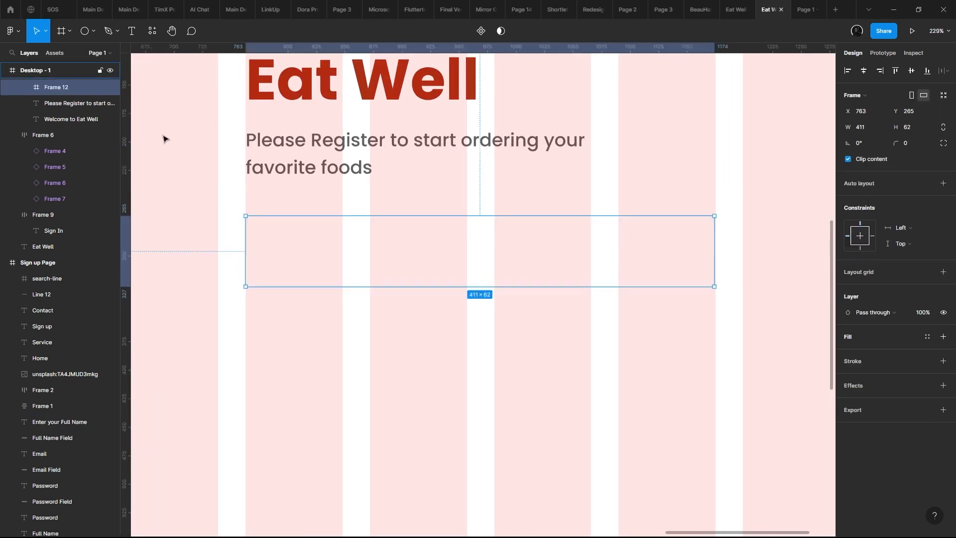
pyautogui.click(942, 362)
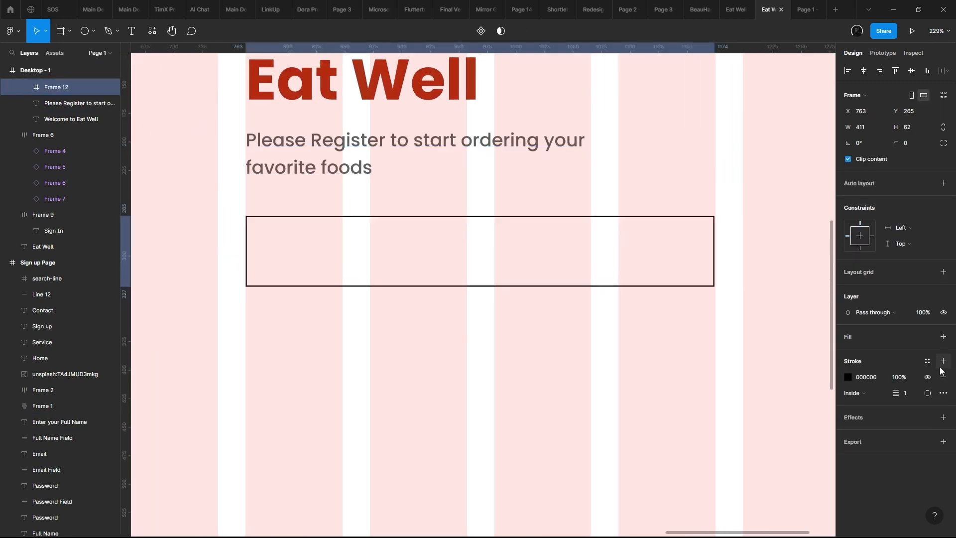
pyautogui.write('8')
pyautogui.press('Return')
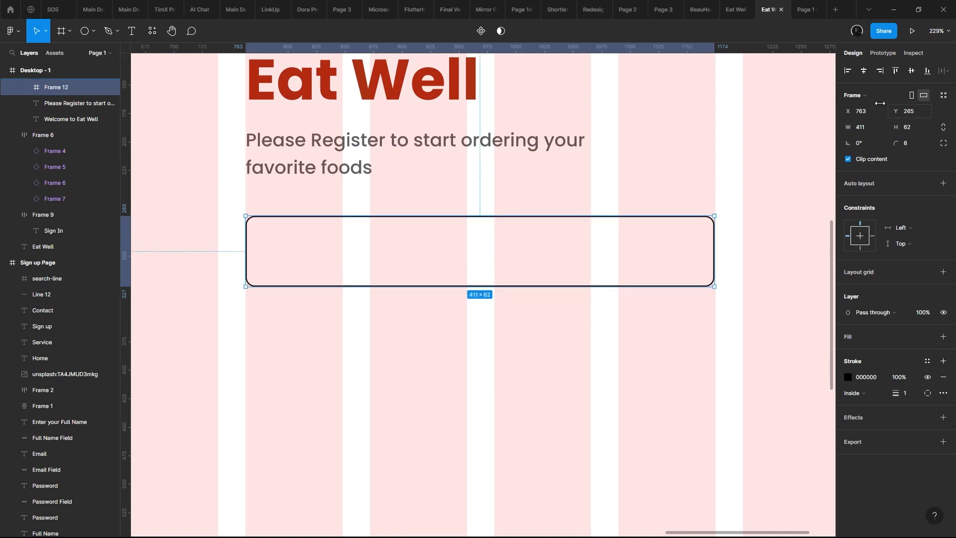
pyautogui.moveTo(567, 185); pyautogui.dragTo(566, 126)
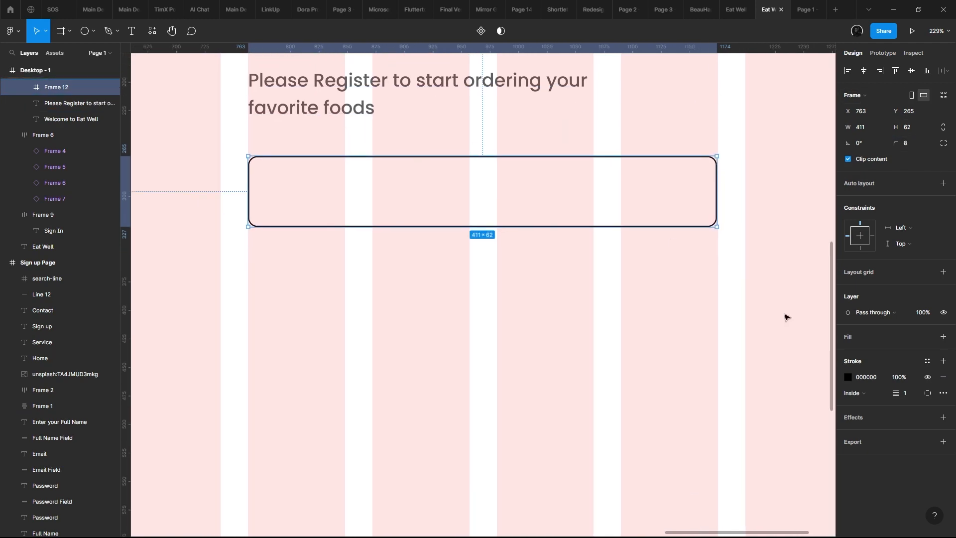
# - Set the input field's stroke color to grey 909090
pyautogui.click(846, 377)
pyautogui.moveTo(752, 307)
pyautogui.mouseDown()
pyautogui.moveTo(714, 335)
pyautogui.moveTo(687, 380)
pyautogui.moveTo(668, 346)
pyautogui.mouseUp()
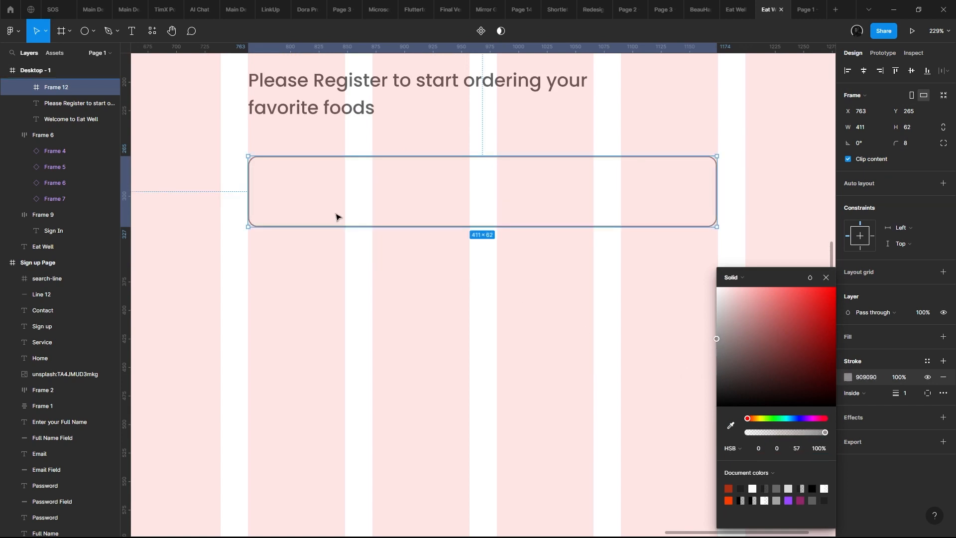
pyautogui.press('Escape')
pyautogui.click(316, 90)
pyautogui.moveTo(316, 90); pyautogui.dragTo(358, 192)
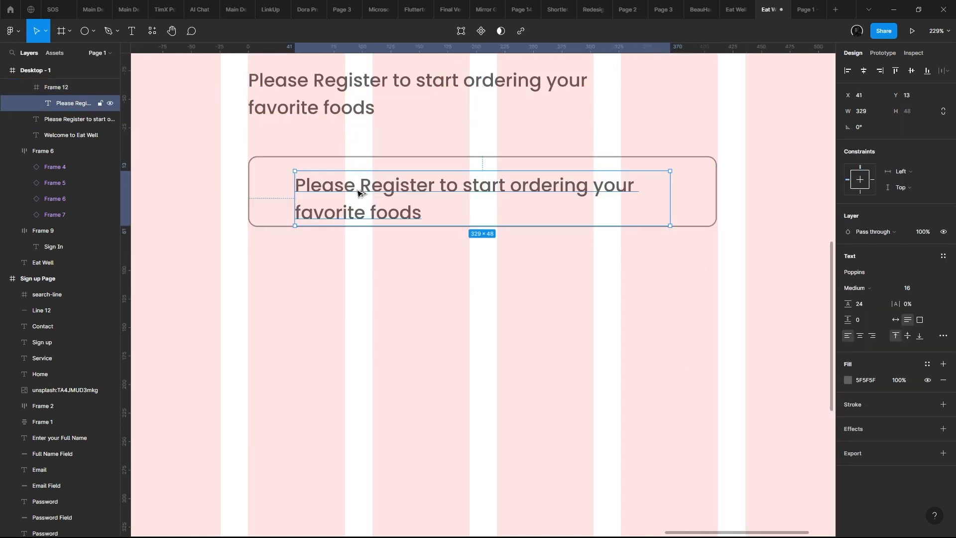
pyautogui.hotkey('ctrl', 'z')
pyautogui.moveTo(332, 101); pyautogui.dragTo(373, 204)
pyautogui.hotkey('ctrl', 'z')
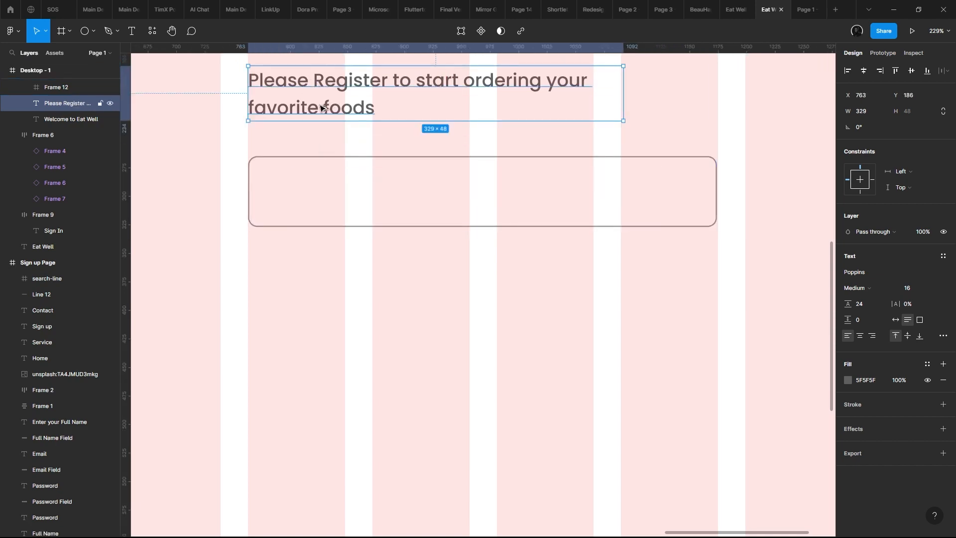
pyautogui.moveTo(323, 108); pyautogui.dragTo(340, 186)
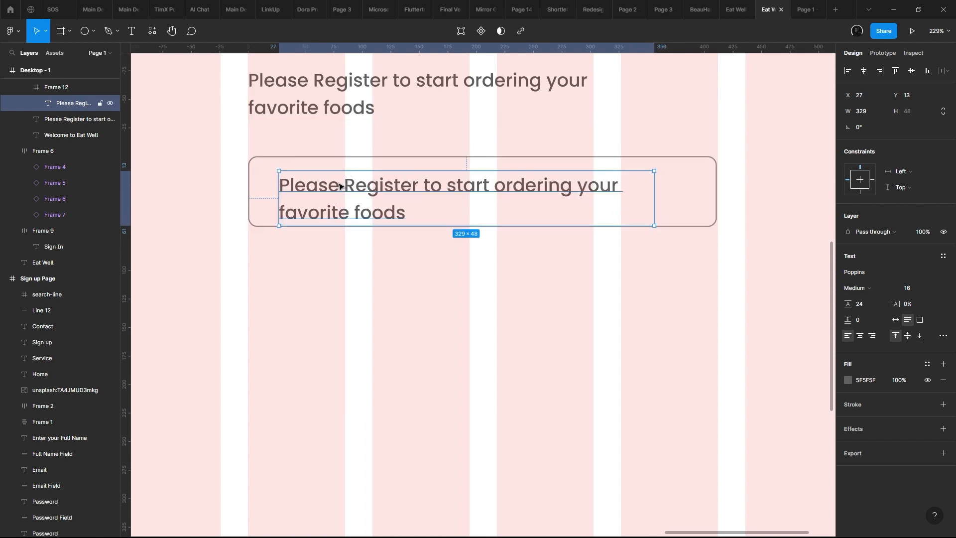
pyautogui.hotkey('ctrl', 'z')
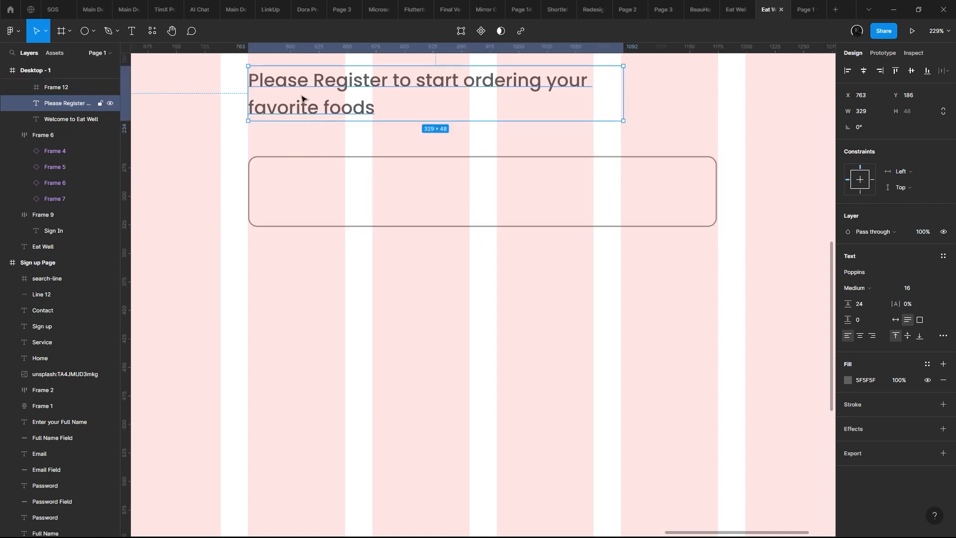
# - Add the placeholder text "Email Address" inside the input field and position it at X 46, Y 19
pyautogui.press('t')
pyautogui.click(315, 199)
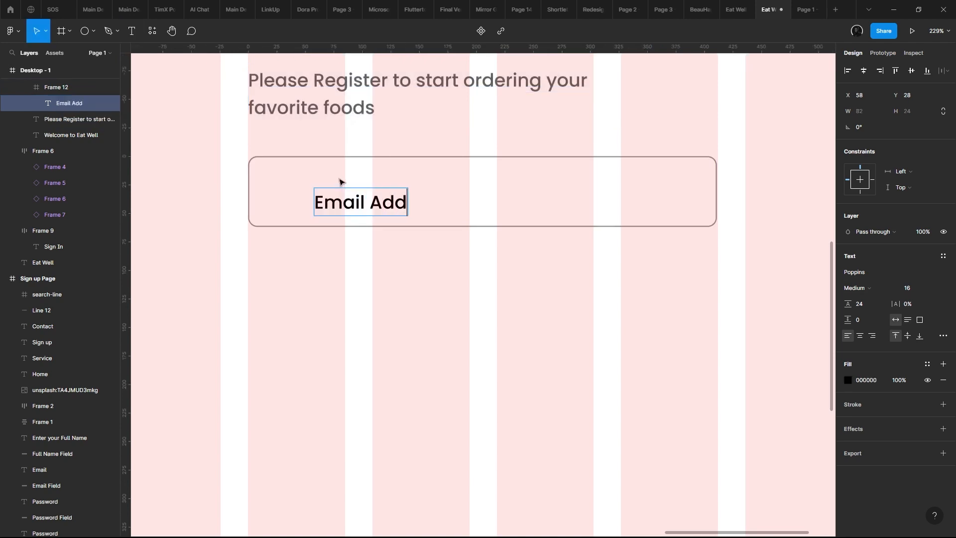
pyautogui.press('Escape')
pyautogui.scroll(-10, 340, 184)
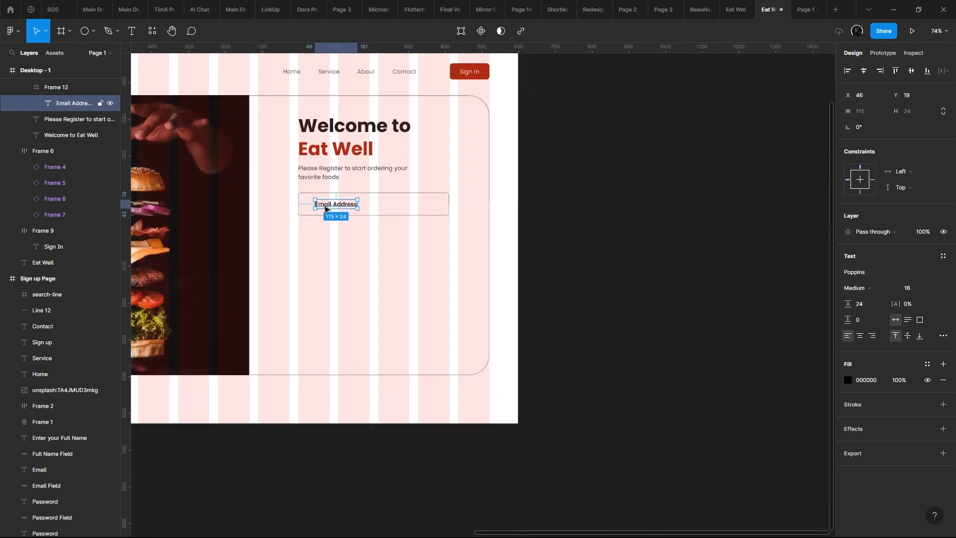
pyautogui.moveTo(325, 209); pyautogui.dragTo(687, 232)
# - Compare the new Email Address field with the labelled input fields on the original sign-up page
pyautogui.scroll(5, 354, 258)
pyautogui.moveTo(354, 258); pyautogui.dragTo(776, 336)
pyautogui.scroll(8, 279, 235)
pyautogui.scroll(-10, 263, 141)
pyautogui.scroll(5, 284, 188)
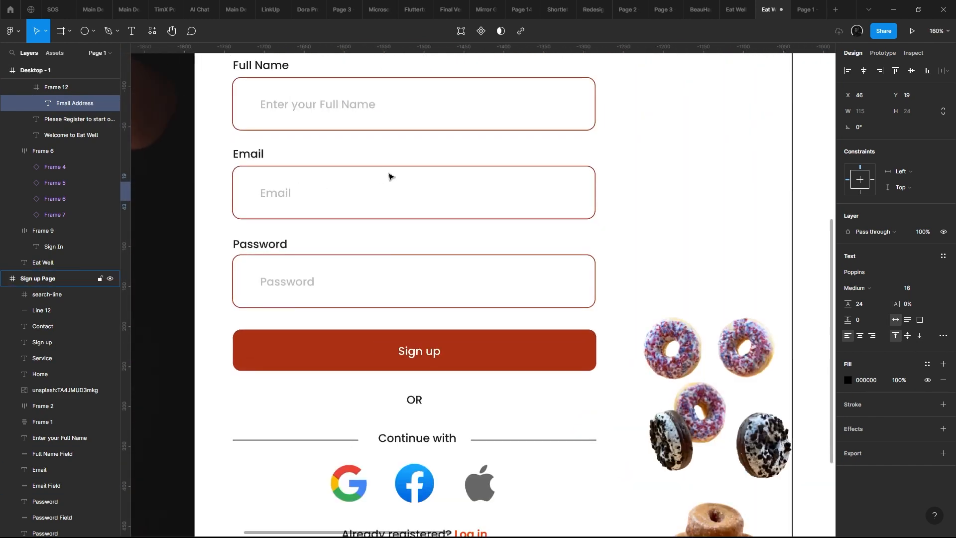
pyautogui.scroll(-5, 294, 287)
pyautogui.moveTo(514, 234); pyautogui.dragTo(119, 258)
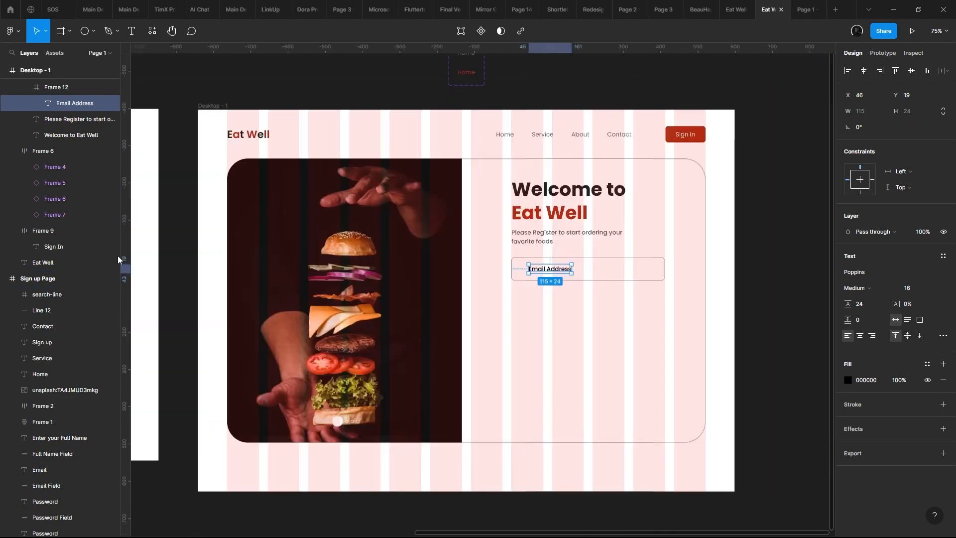
pyautogui.scroll(1, 119, 258)
pyautogui.scroll(4, 373, 242)
pyautogui.moveTo(598, 255); pyautogui.dragTo(342, 200)
# - Examine the original form's placeholder styling and field spacing again, up close and side by side with the new frame
pyautogui.scroll(4, 391, 239)
pyautogui.moveTo(503, 261); pyautogui.dragTo(532, 263)
pyautogui.scroll(-5, 498, 264)
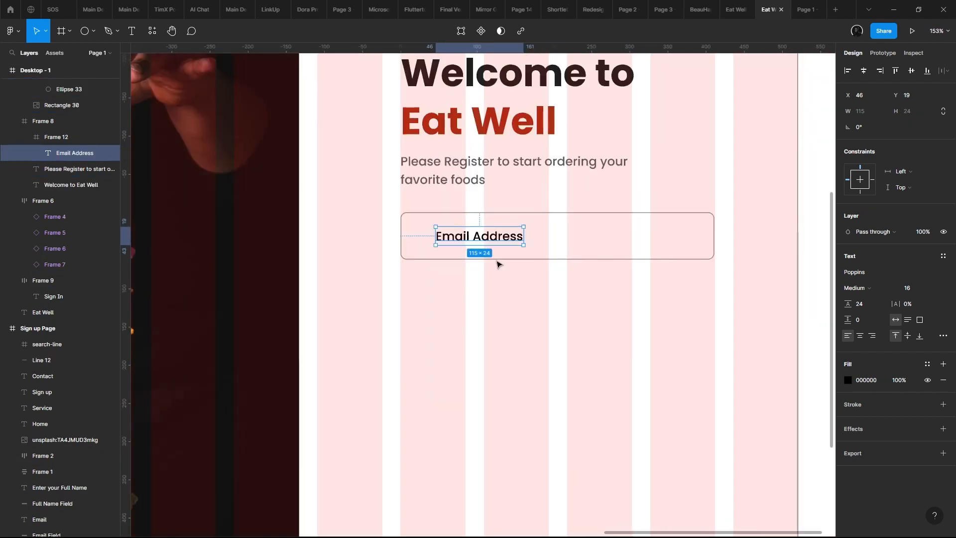
pyautogui.moveTo(585, 280); pyautogui.dragTo(921, 364)
pyautogui.scroll(3, 281, 247)
pyautogui.moveTo(281, 248); pyautogui.dragTo(680, 237)
pyautogui.scroll(3, 306, 258)
pyautogui.moveTo(306, 258); pyautogui.dragTo(396, 212)
pyautogui.scroll(-6, 376, 131)
pyautogui.scroll(1, 377, 205)
pyautogui.click(482, 253)
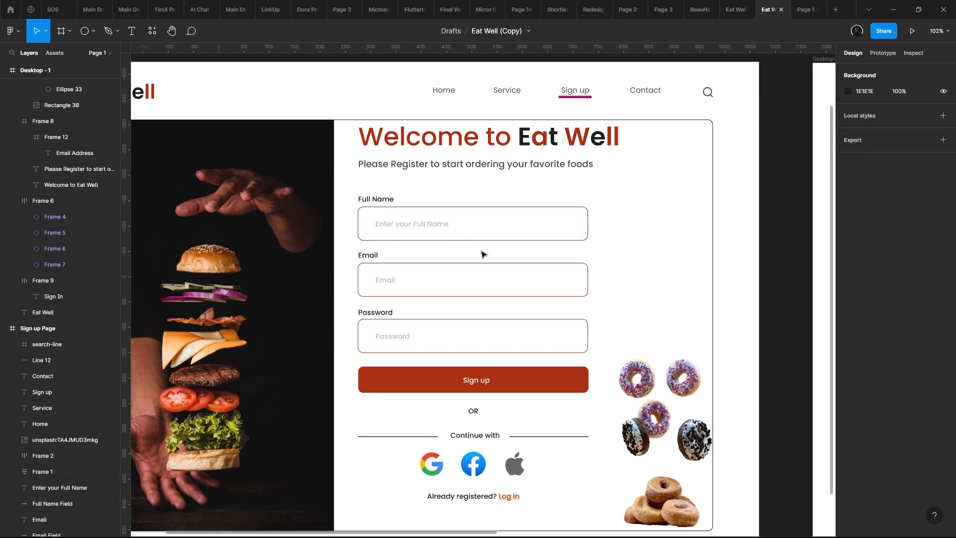
pyautogui.moveTo(507, 270); pyautogui.dragTo(304, 259)
pyautogui.scroll(-1, 376, 179)
pyautogui.scroll(1, 378, 178)
pyautogui.scroll(3, 304, 259)
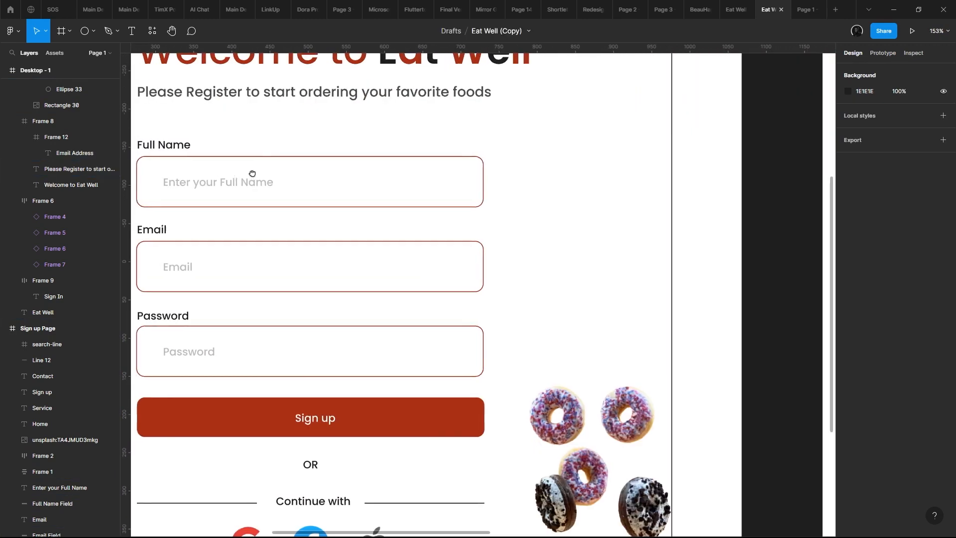
pyautogui.scroll(-5, 293, 183)
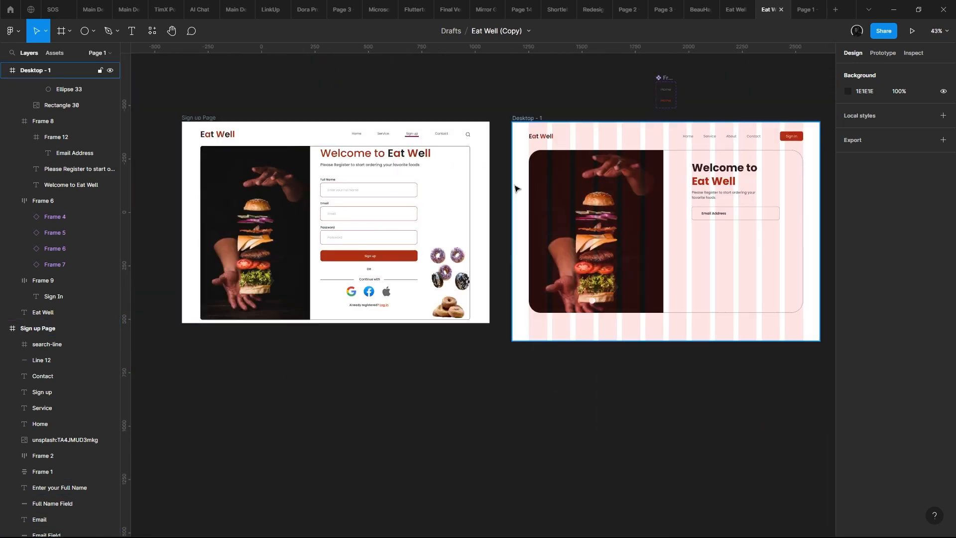
pyautogui.scroll(2, 516, 187)
pyautogui.moveTo(561, 185); pyautogui.dragTo(435, 185)
pyautogui.scroll(2, 673, 212)
pyautogui.moveTo(673, 212); pyautogui.dragTo(465, 177)
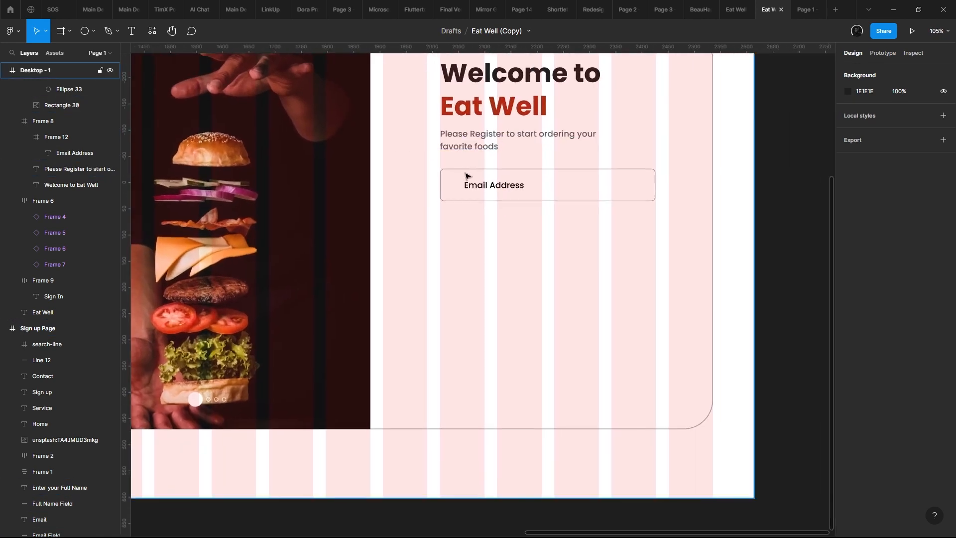
pyautogui.scroll(2, 459, 188)
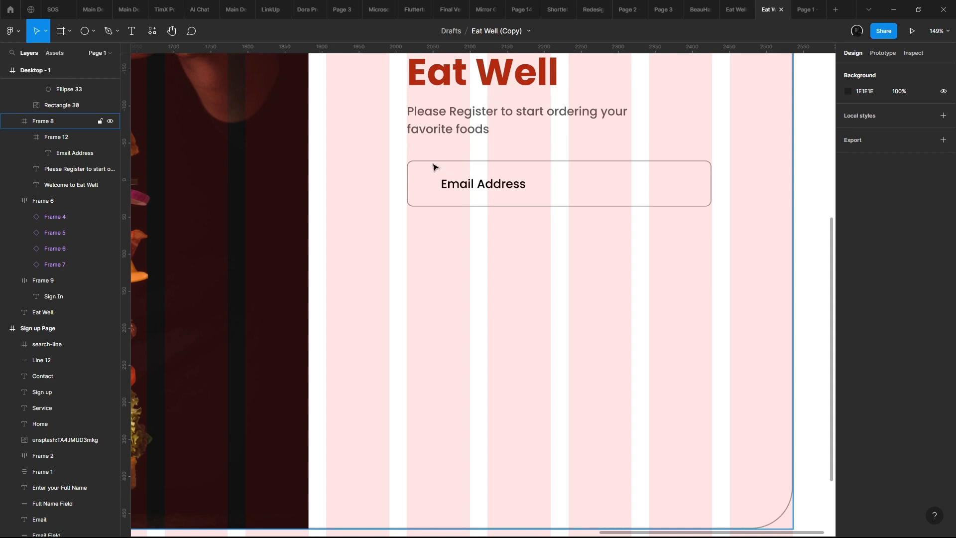
# - Set the Email Address placeholder's font weight to Regular and its text color to dark grey 565656
pyautogui.click(462, 193)
pyautogui.click(462, 191)
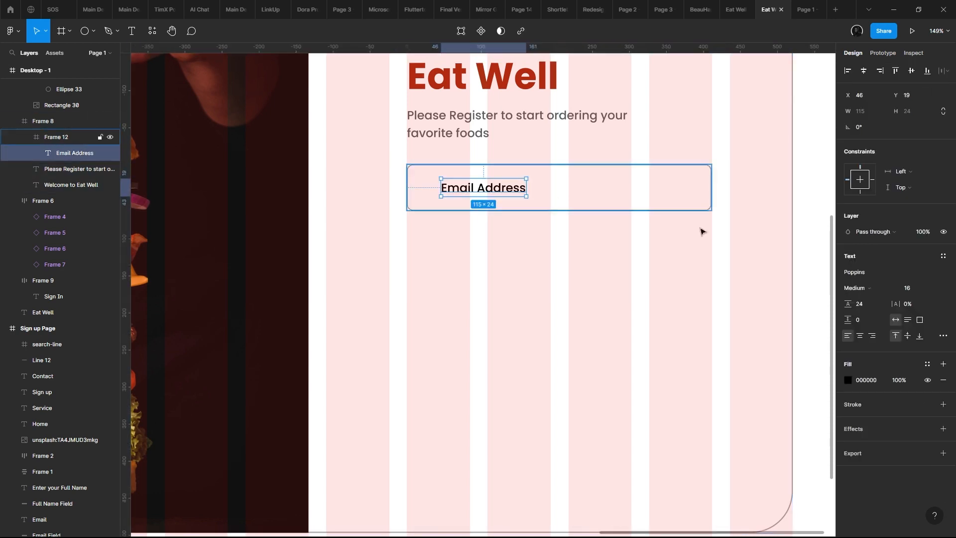
pyautogui.click(854, 288)
pyautogui.click(802, 274)
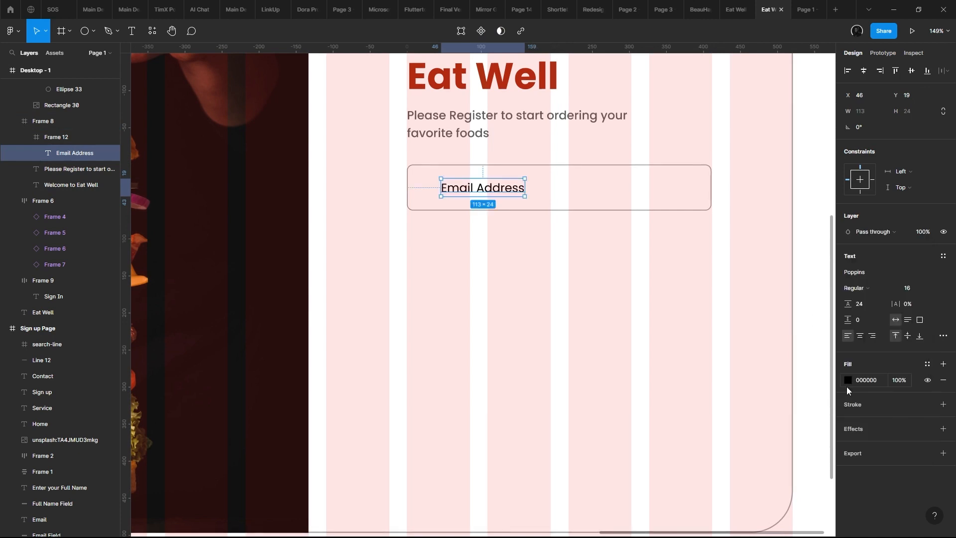
pyautogui.click(848, 380)
pyautogui.moveTo(833, 372); pyautogui.dragTo(677, 368)
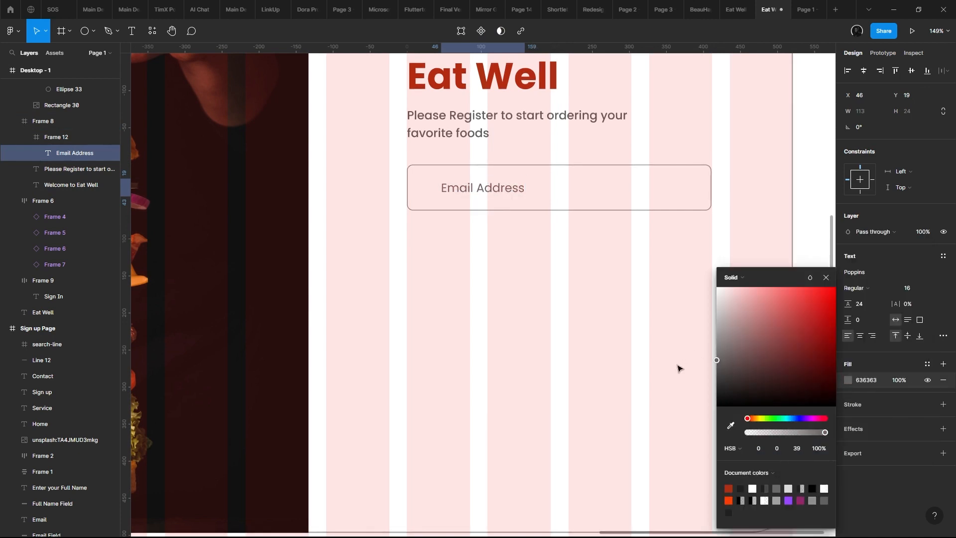
pyautogui.scroll(2, 514, 209)
pyautogui.press('Escape')
# - Run the Iconly v2.3 plugin and bring the new sign-up frame's form area into view
pyautogui.hotkey('ctrl', '/')
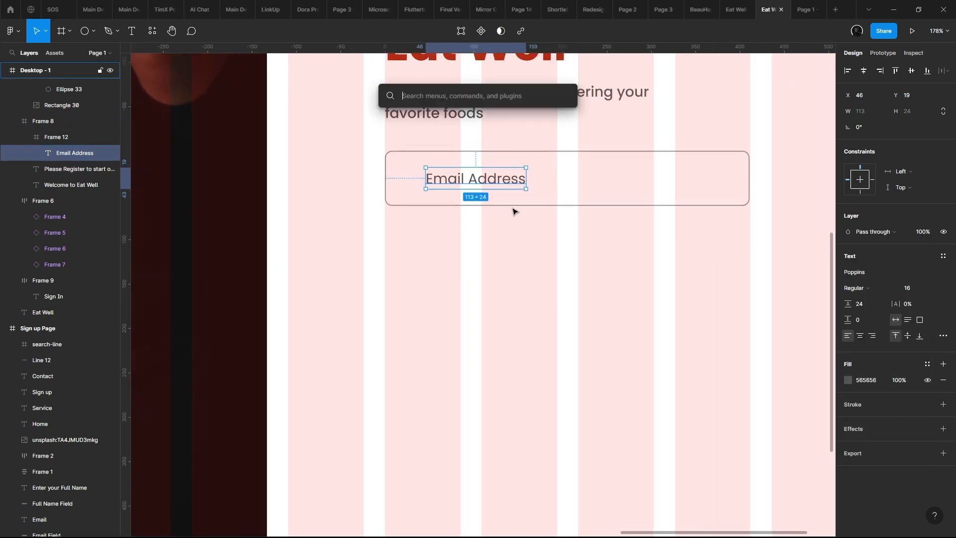
pyautogui.write('icon')
pyautogui.press('Down')
pyautogui.press('Down')
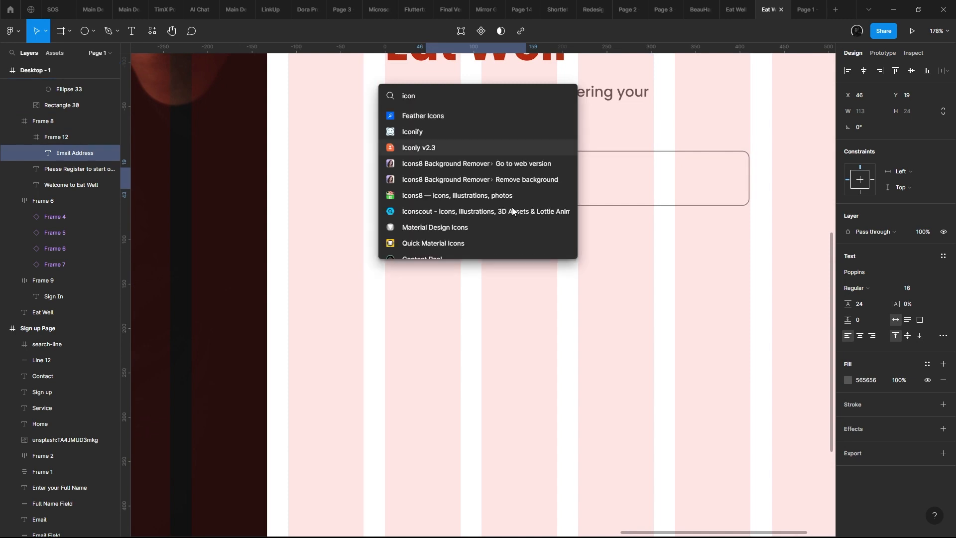
pyautogui.press('Return')
pyautogui.scroll(-10, 539, 183)
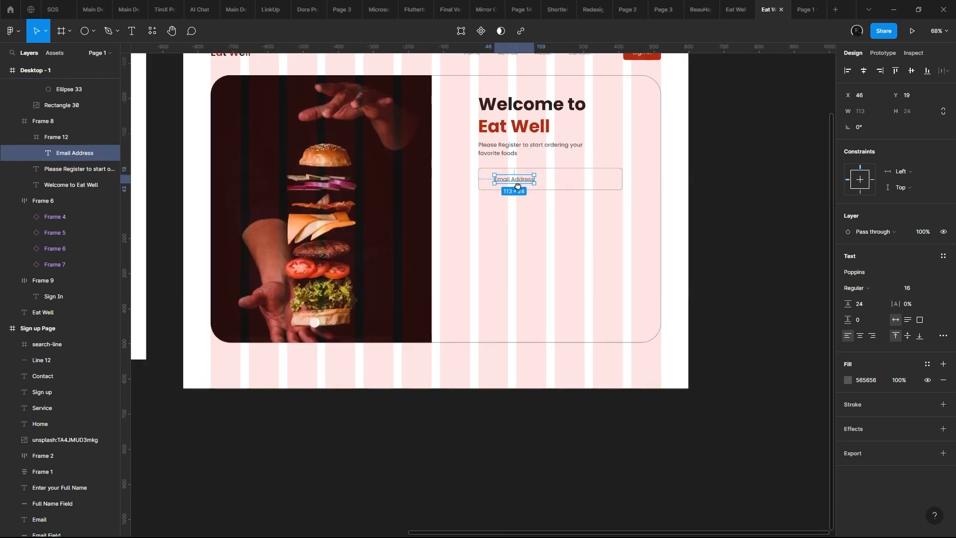
pyautogui.scroll(-2, 333, 210)
pyautogui.scroll(1, 353, 209)
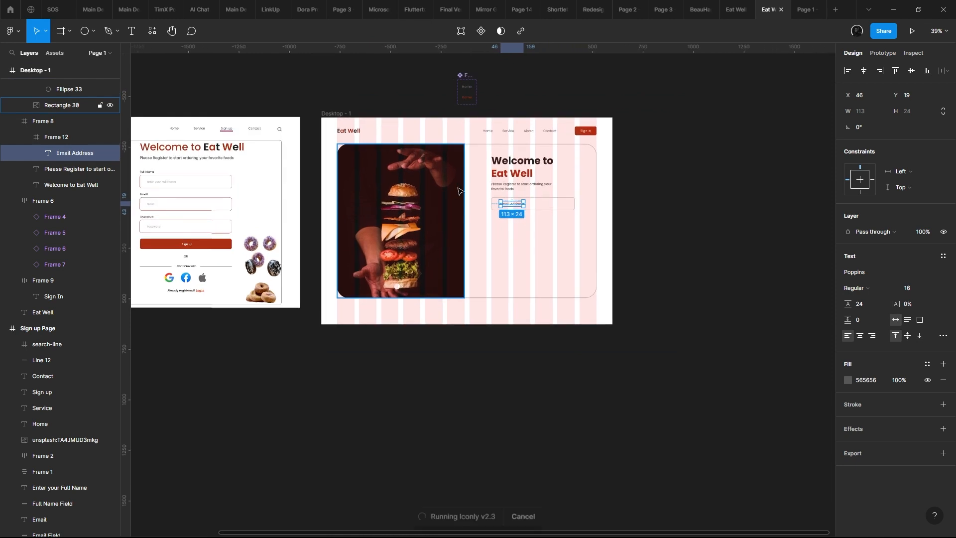
pyautogui.scroll(7, 455, 192)
pyautogui.moveTo(526, 229); pyautogui.dragTo(386, 234)
# - Insert the Bold style Message, Profile and Lock icons from Iconly, then close the plugin
pyautogui.click(705, 114)
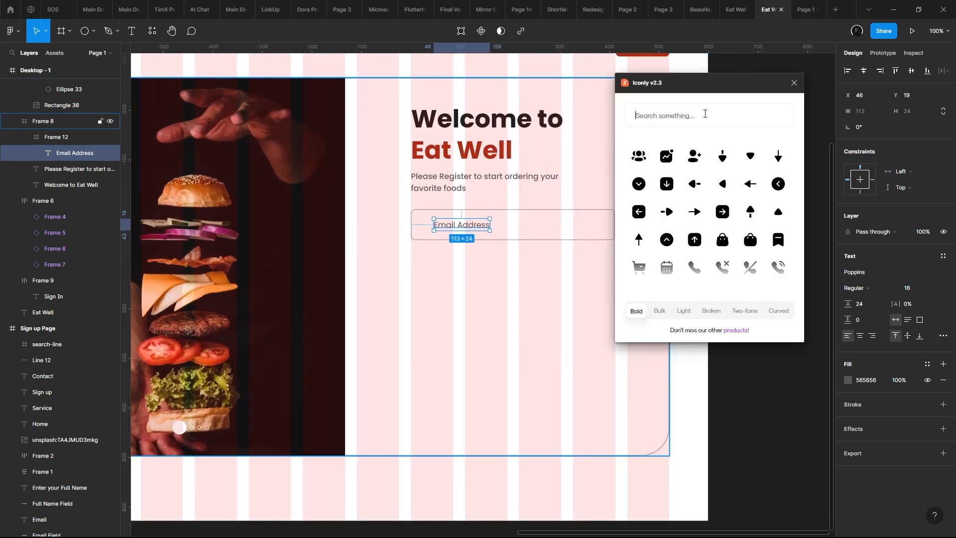
pyautogui.write('me')
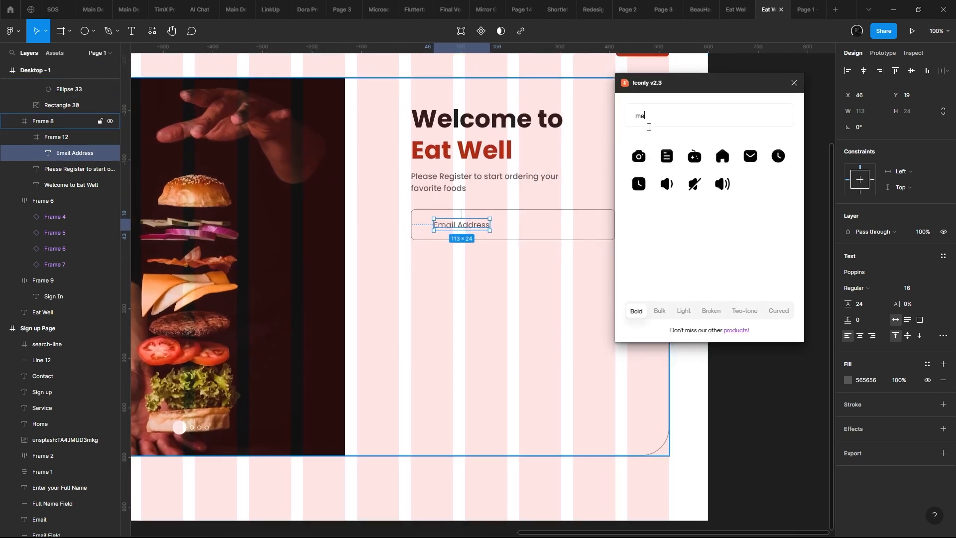
pyautogui.write('s')
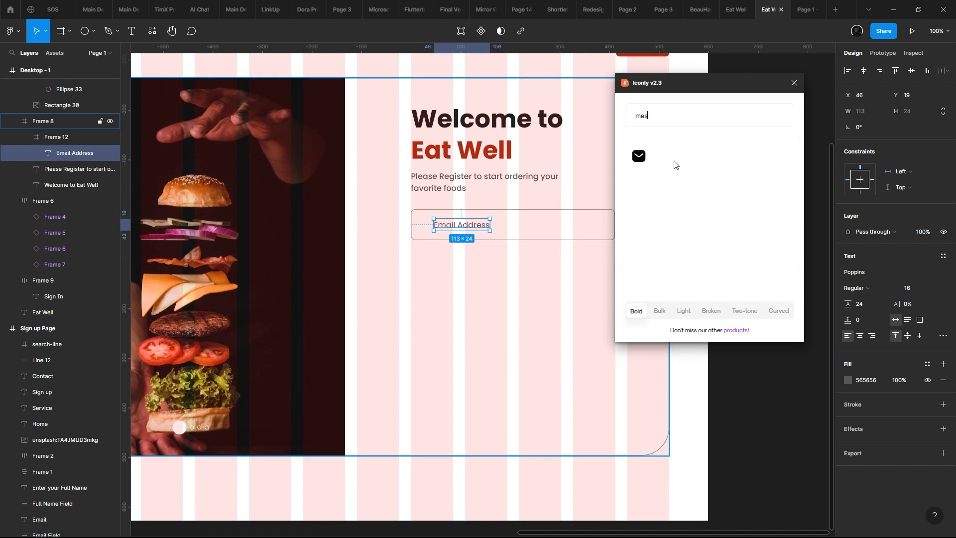
pyautogui.click(639, 157)
pyautogui.write('n')
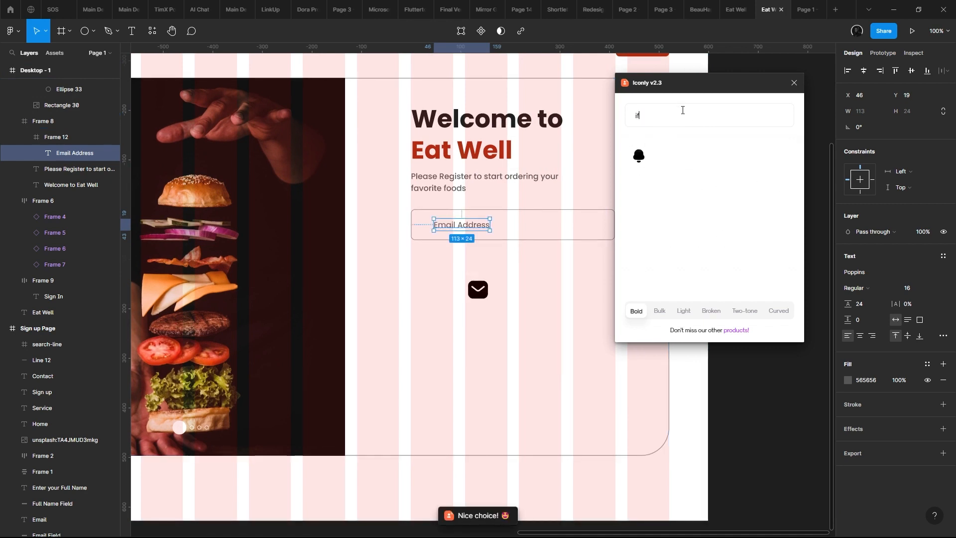
pyautogui.write('prof')
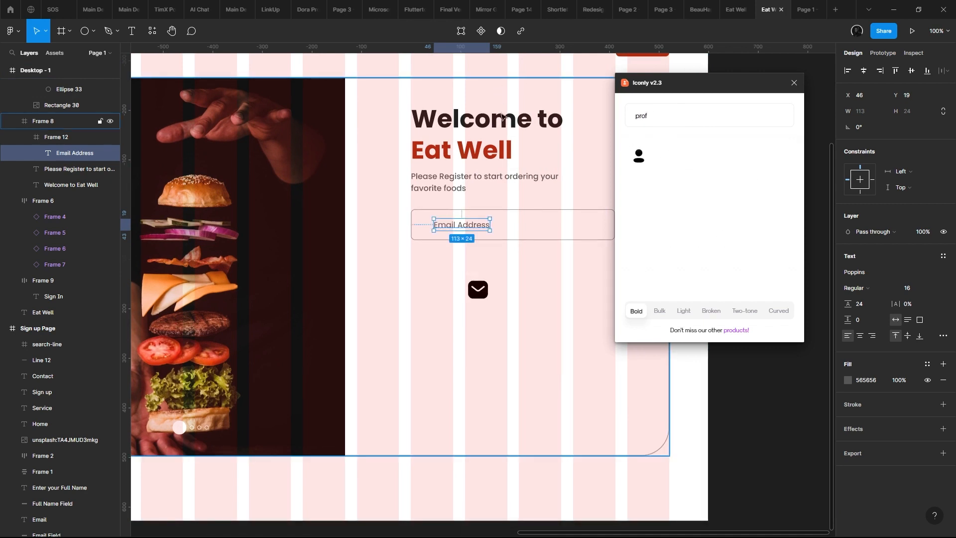
pyautogui.click(639, 156)
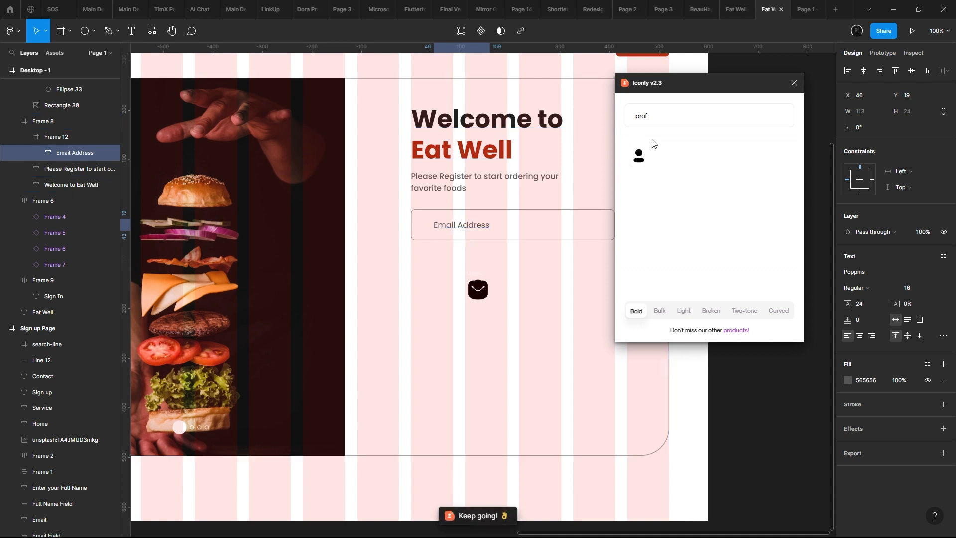
pyautogui.click(679, 114)
pyautogui.write('loc')
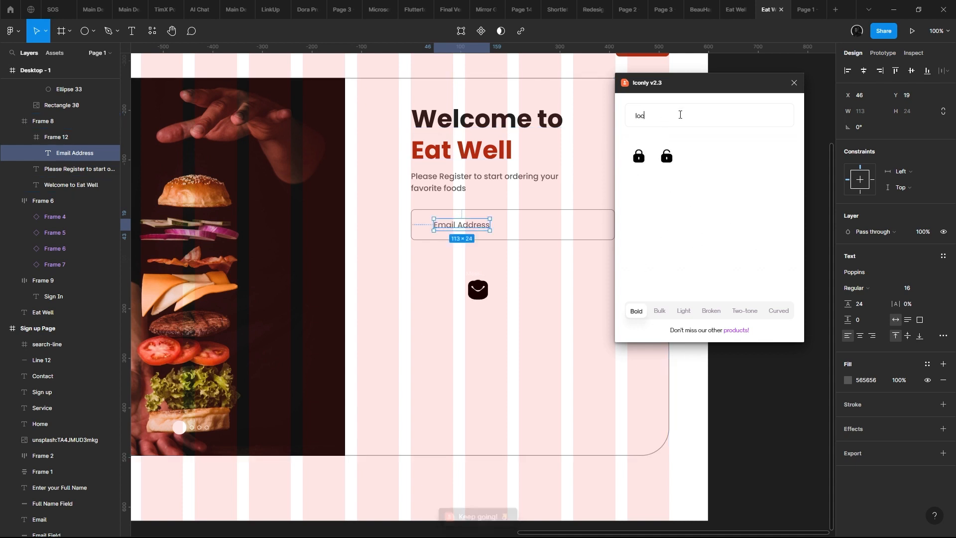
pyautogui.click(638, 157)
pyautogui.click(794, 87)
# - Move the three icons onto the empty canvas beside the desktop frame and turn each into its own component
pyautogui.moveTo(479, 174); pyautogui.dragTo(399, 159)
pyautogui.moveTo(393, 259); pyautogui.dragTo(724, 231)
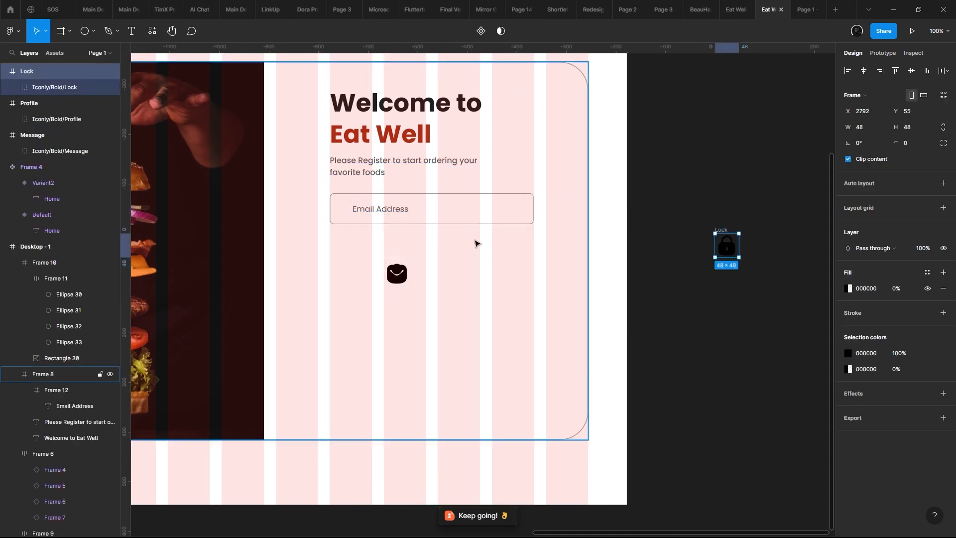
pyautogui.moveTo(395, 259); pyautogui.dragTo(744, 148)
pyautogui.moveTo(657, 107); pyautogui.dragTo(802, 273)
pyautogui.click(476, 31)
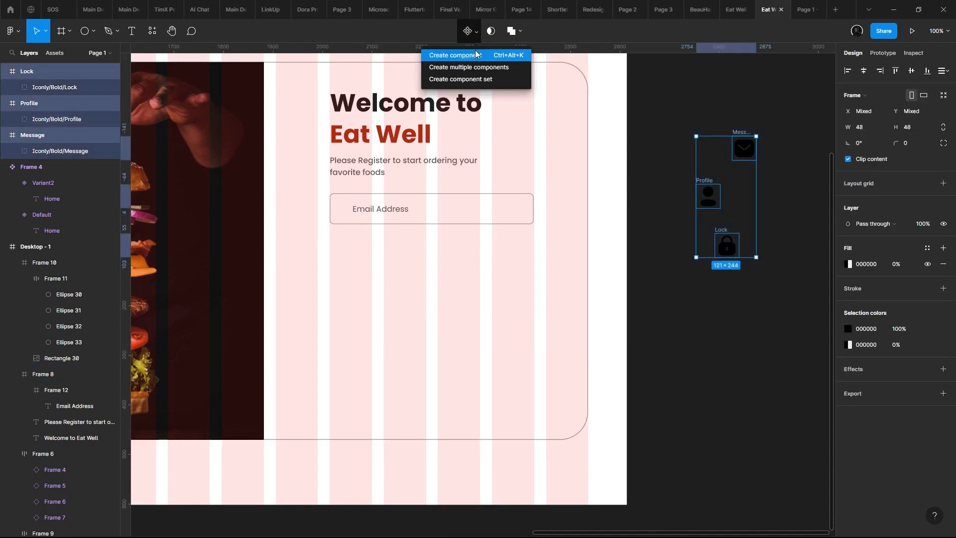
pyautogui.click(477, 69)
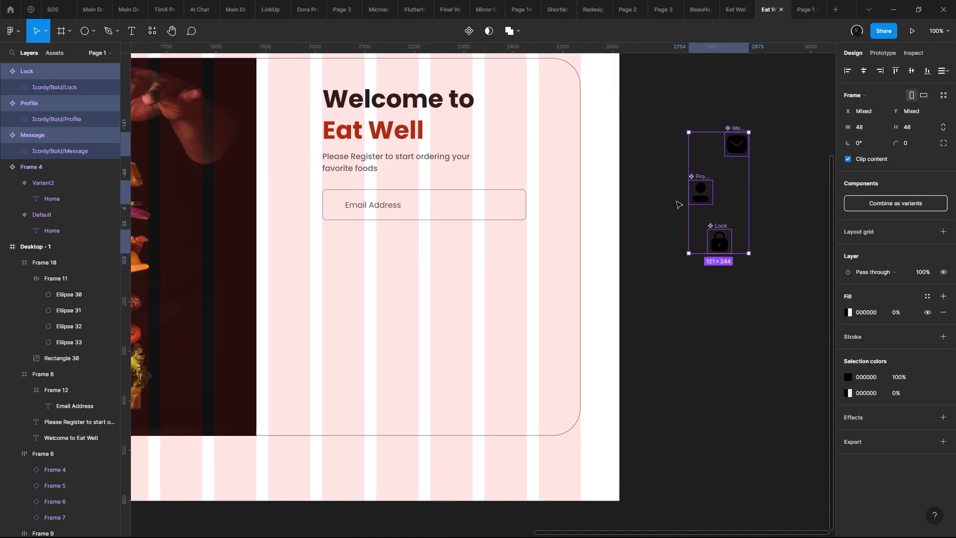
# - Place an instance of the Profile icon component inside the input field, before the Email Address text, at X 7, Y 14
pyautogui.click(700, 192)
pyautogui.click(745, 150)
pyautogui.moveTo(700, 191); pyautogui.dragTo(335, 205)
pyautogui.scroll(5, 354, 199)
pyautogui.scroll(4, 357, 199)
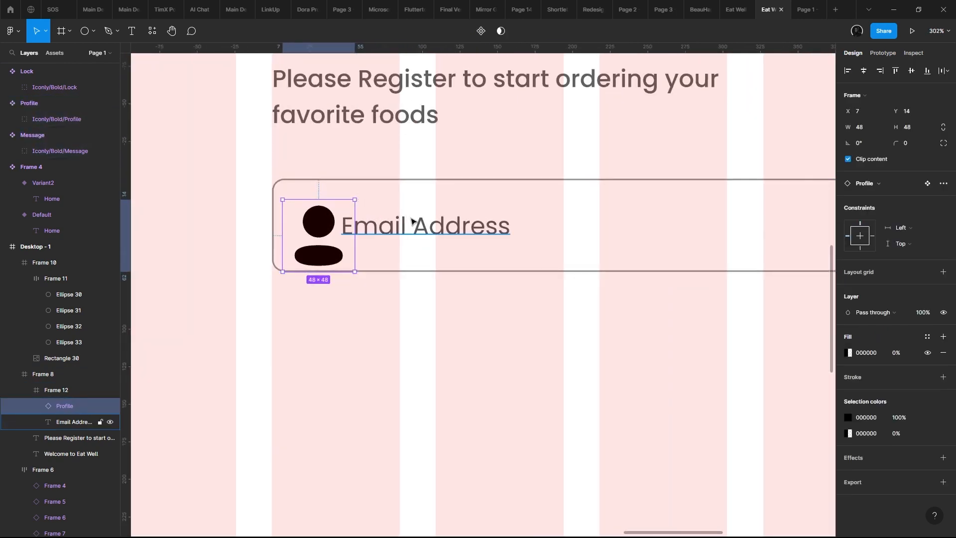
# - Replace the input field's placeholder text with "Enter Full Name"
pyautogui.doubleClick(416, 224)
pyautogui.write('Enter')
pyautogui.hotkey('ctrl', 'a')
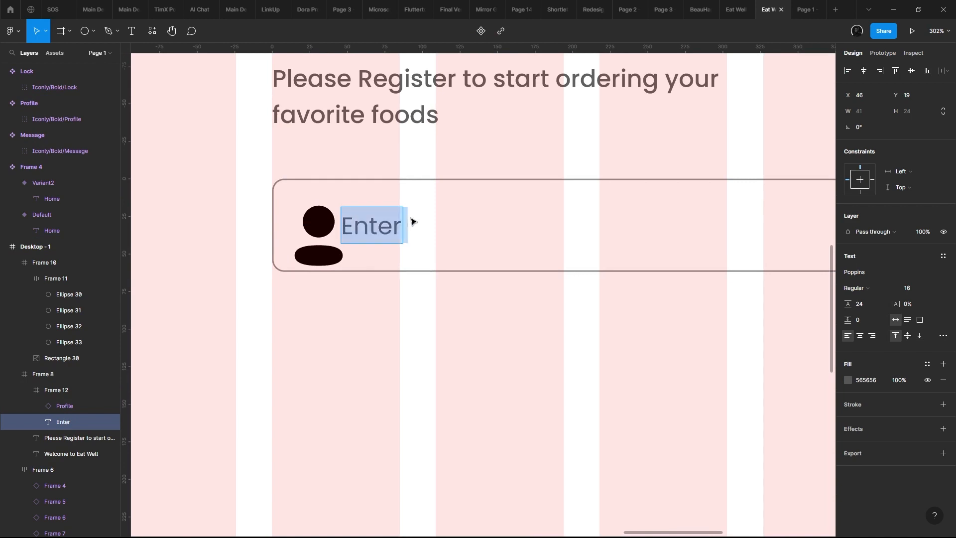
pyautogui.write('Fui')
pyautogui.press('BackSpace')
pyautogui.press('BackSpace')
pyautogui.write('sEnt')
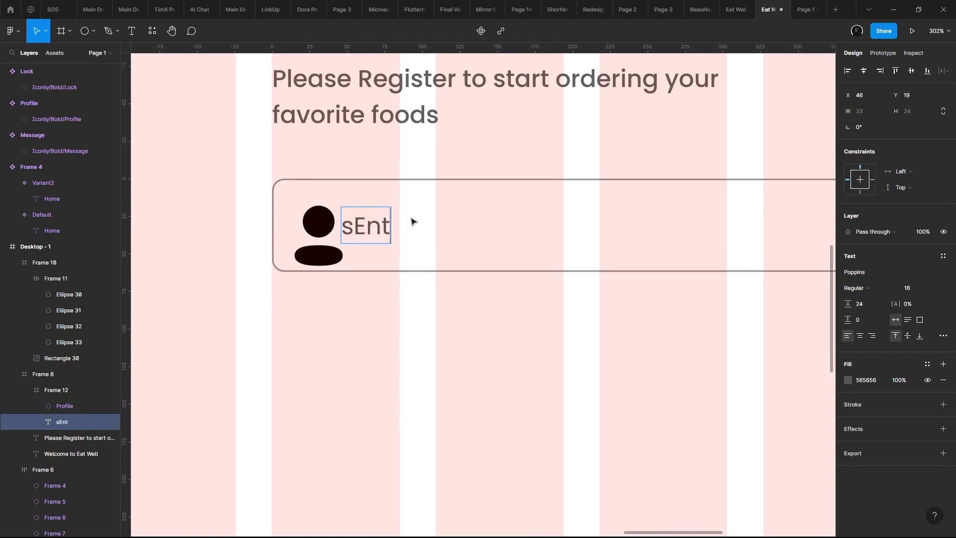
pyautogui.hotkey('ctrl', 'a')
pyautogui.write('Enter Full name')
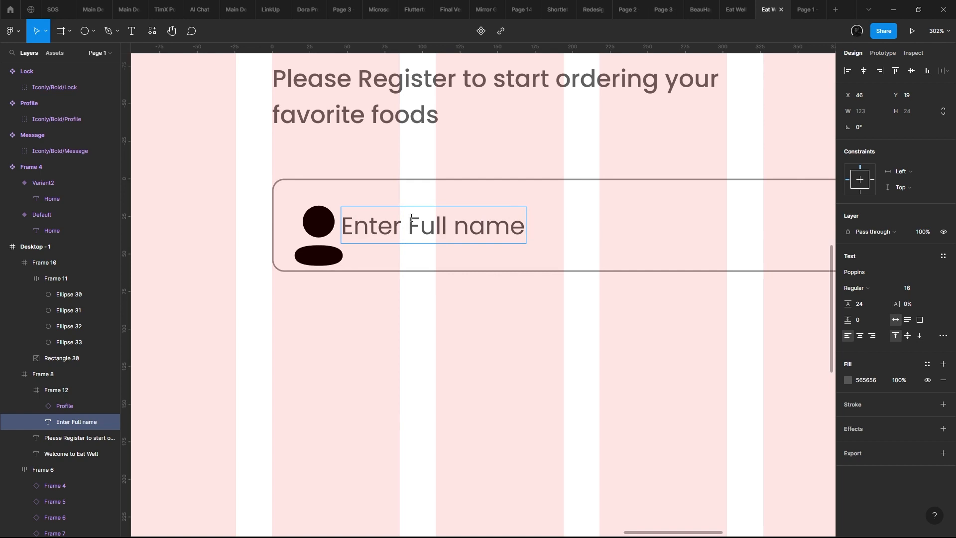
pyautogui.hotkey('ctrl', 'z')
pyautogui.hotkey('ctrl', 'shift', 'z')
pyautogui.press('BackSpace')
pyautogui.press('BackSpace')
pyautogui.press('BackSpace')
pyautogui.press('BackSpace')
pyautogui.write('Name')
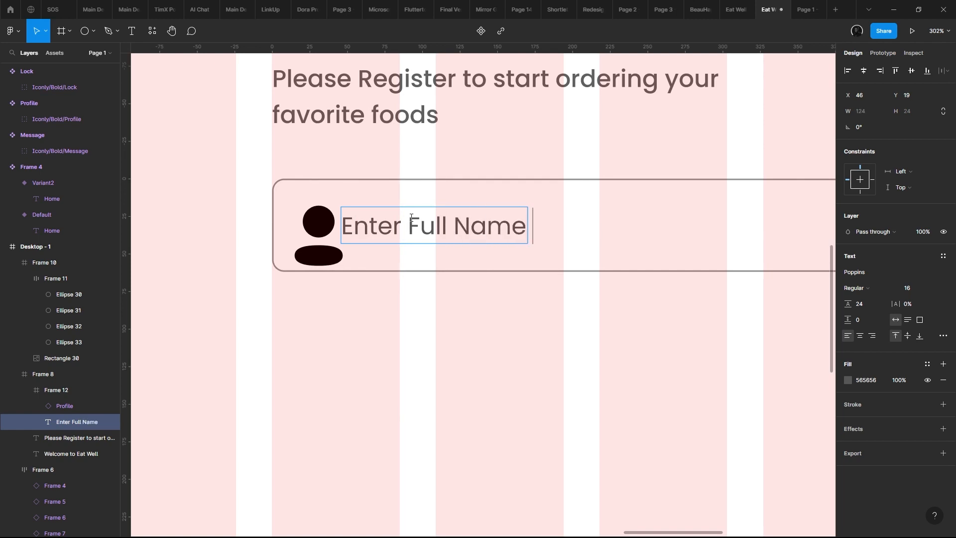
pyautogui.press('Escape')
# - Reposition the placeholder at X 71, Y 19 and the Profile icon at X 10, Y 5, and set the field's height to 56
pyautogui.moveTo(413, 220); pyautogui.dragTo(450, 220)
pyautogui.moveTo(324, 223); pyautogui.dragTo(328, 210)
pyautogui.click(518, 188)
pyautogui.moveTo(586, 203); pyautogui.dragTo(549, 226)
pyautogui.scroll(-3, 446, 190)
pyautogui.scroll(1, 548, 226)
pyautogui.scroll(-3, 549, 226)
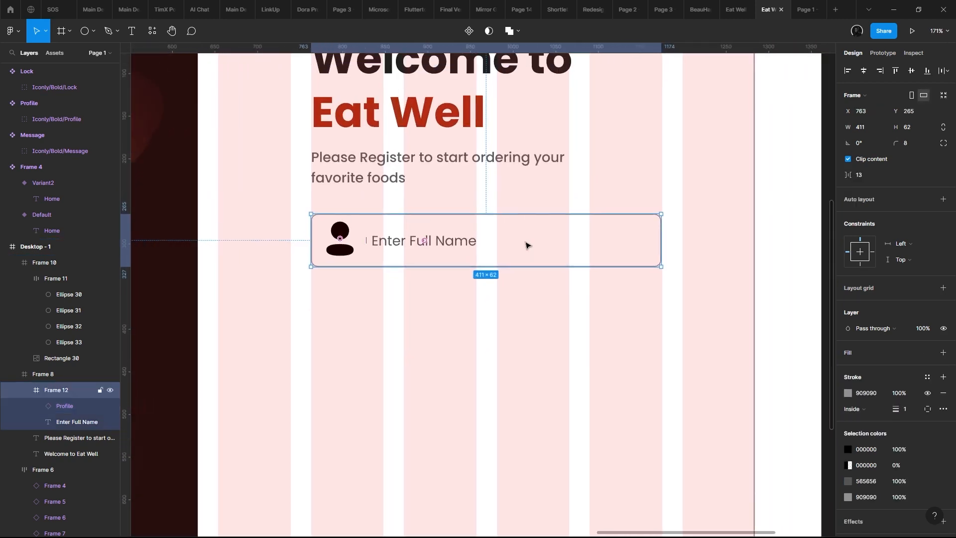
pyautogui.scroll(1, 527, 244)
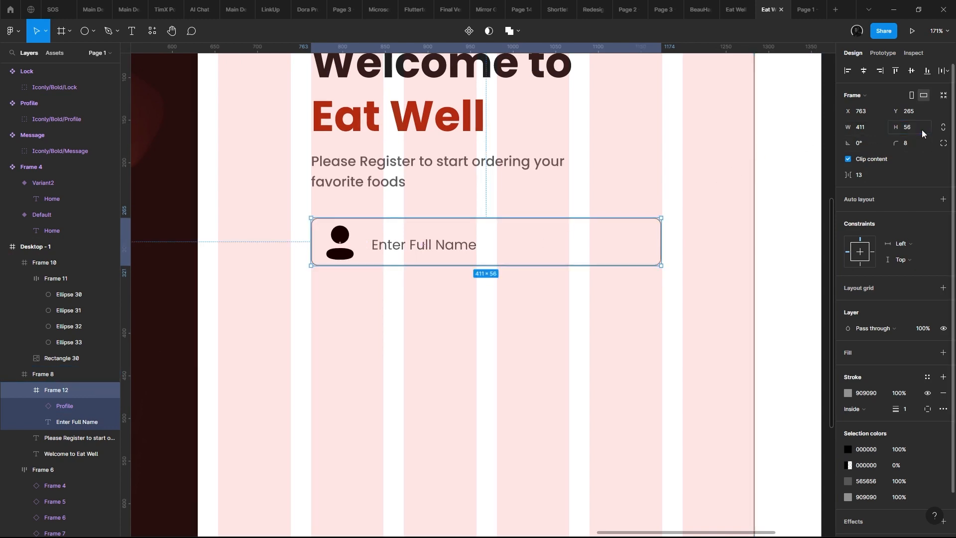
# - Try to set only the Profile icon's height to 24 inside the input field
pyautogui.click(465, 249)
pyautogui.scroll(3, 436, 244)
pyautogui.hscroll(-2, 436, 244)
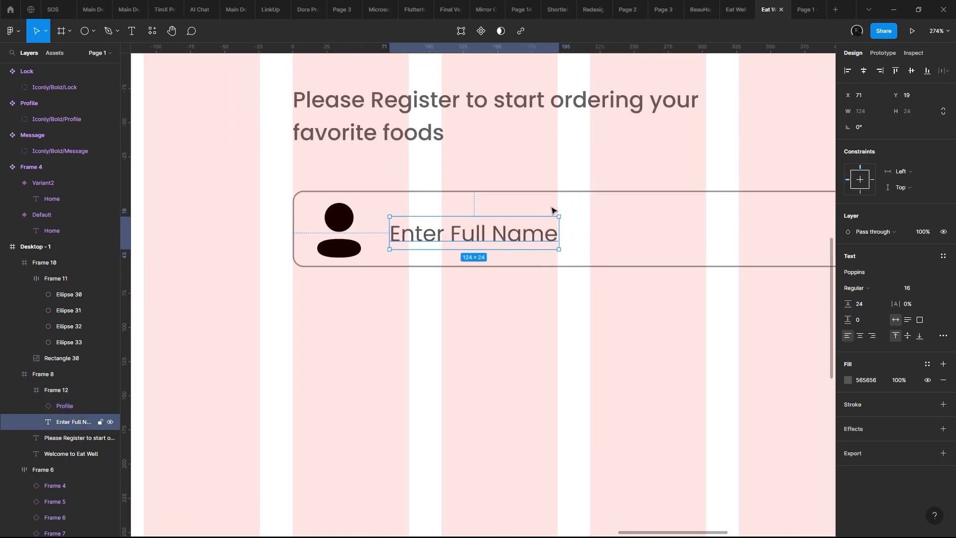
pyautogui.click(343, 230)
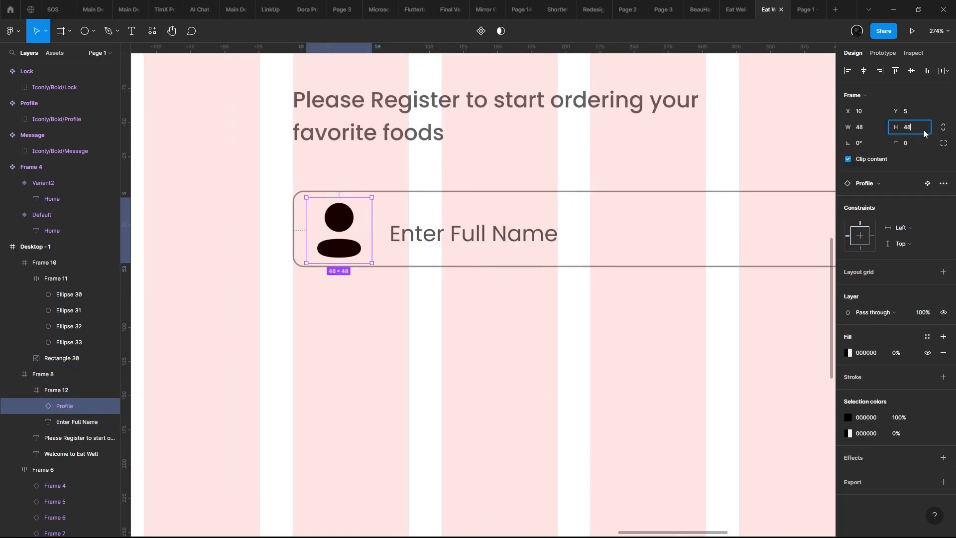
pyautogui.write('24')
pyautogui.press('Return')
pyautogui.hotkey('ctrl', 'z')
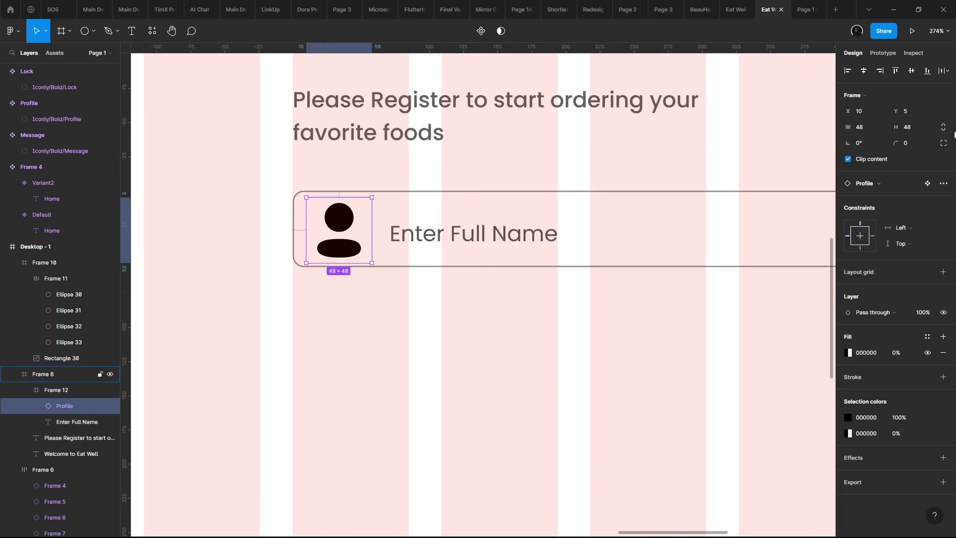
# - Resize the Profile icon to 24 × 24 with constrained proportions and place the placeholder beside it at X 63, Y 18
pyautogui.click(944, 130)
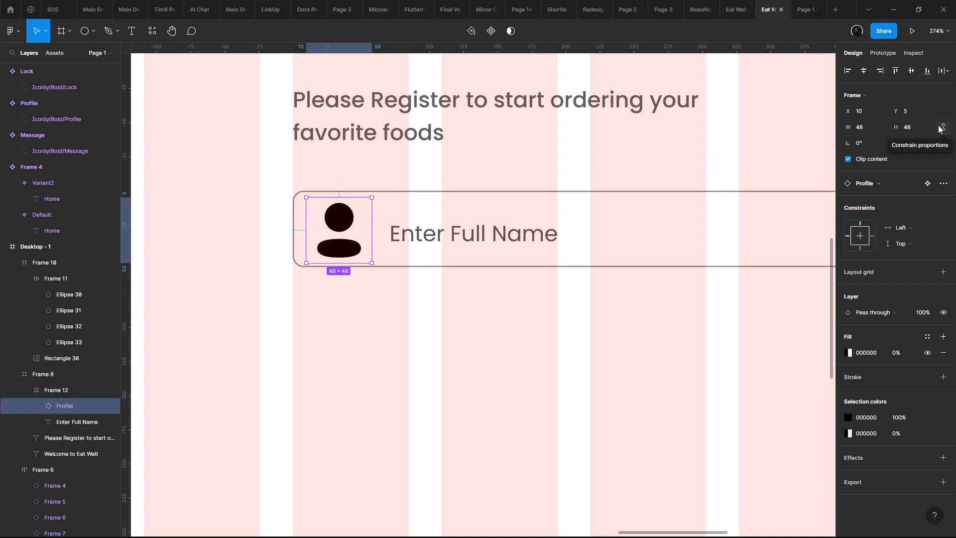
pyautogui.click(915, 128)
pyautogui.write('24')
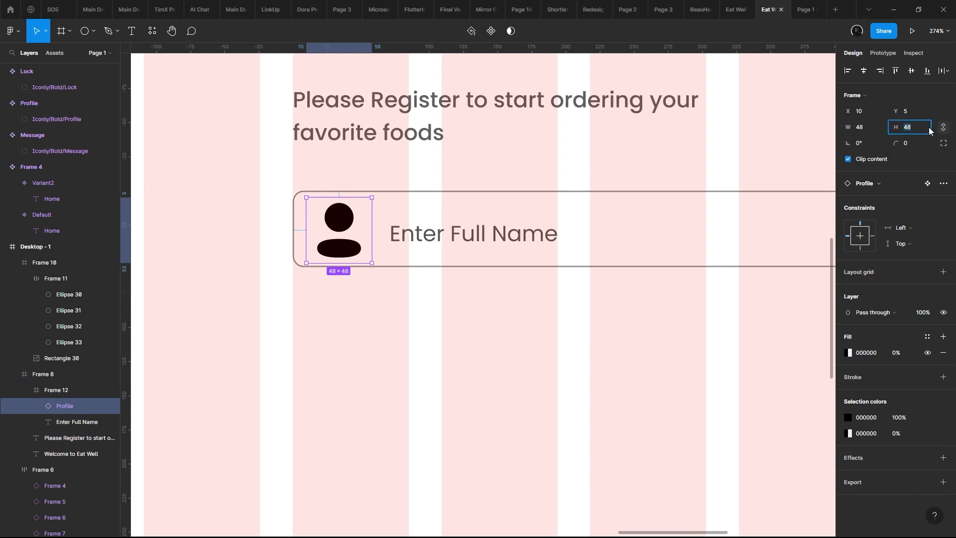
pyautogui.press('Return')
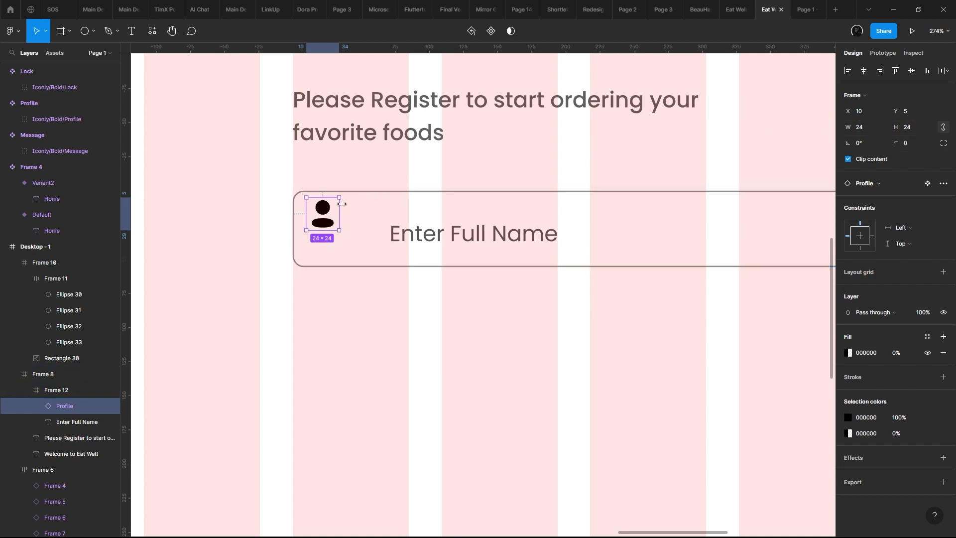
pyautogui.moveTo(328, 218); pyautogui.dragTo(335, 227)
pyautogui.moveTo(440, 236); pyautogui.dragTo(418, 239)
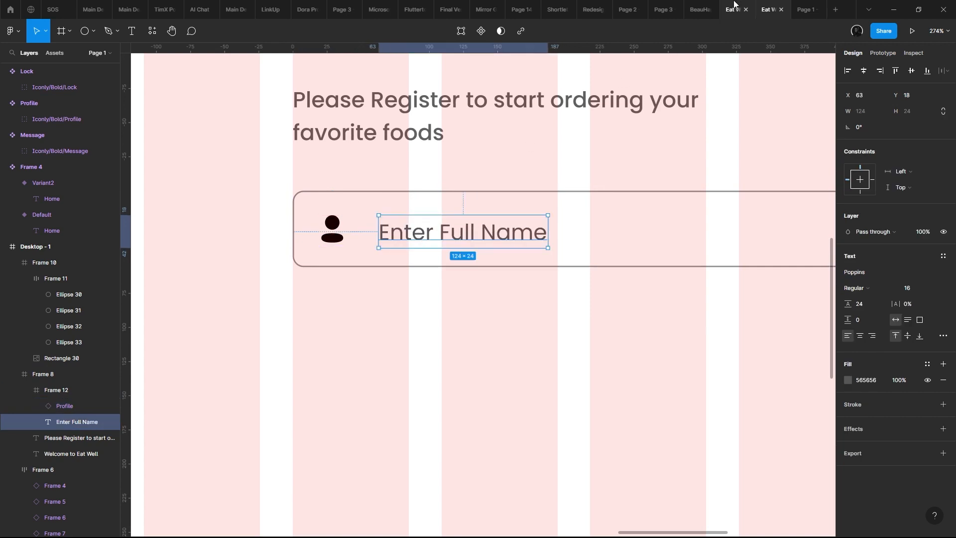
# - Reload the prototype preview to check the Enter Full Name field, and return to the design file
pyautogui.click(803, 9)
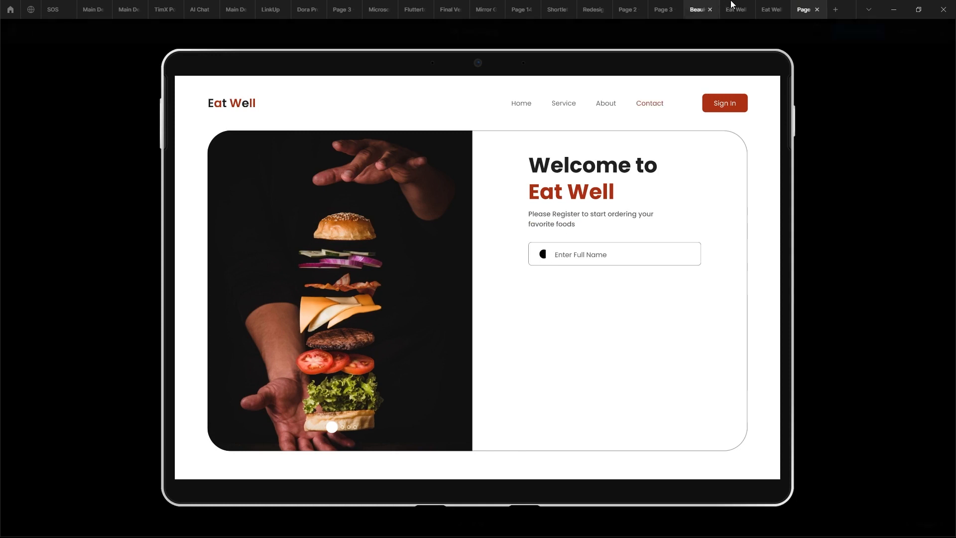
pyautogui.rightClick(813, 4)
pyautogui.click(837, 41)
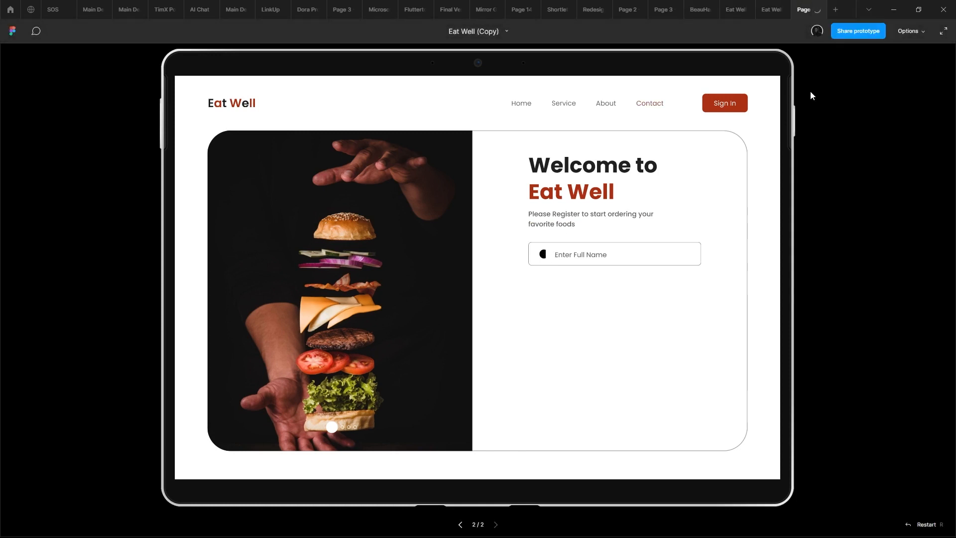
pyautogui.click(770, 9)
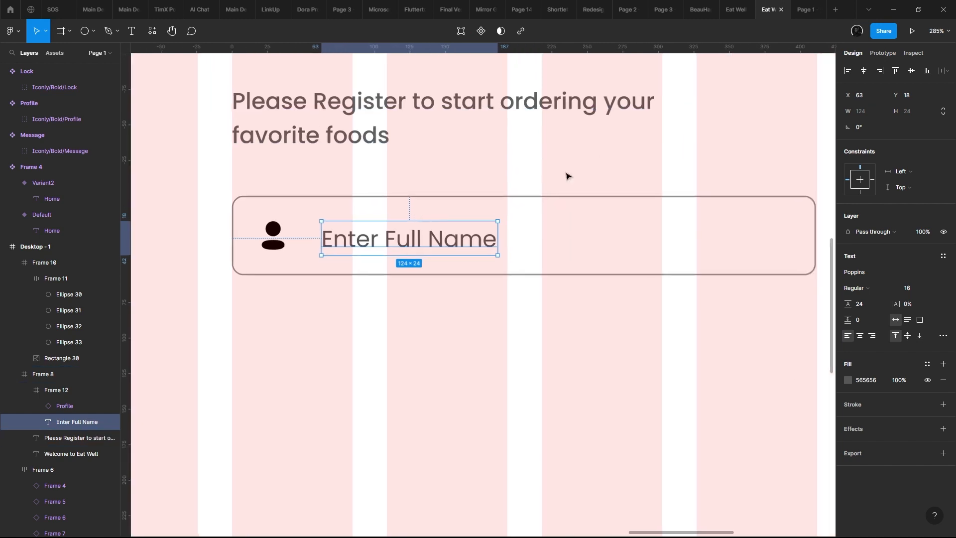
# - Align the Profile icon at Y 18 and move the Enter Full Name placeholder to X 57, 12 px from the icon
pyautogui.moveTo(277, 233); pyautogui.dragTo(283, 237)
pyautogui.doubleClick(357, 240)
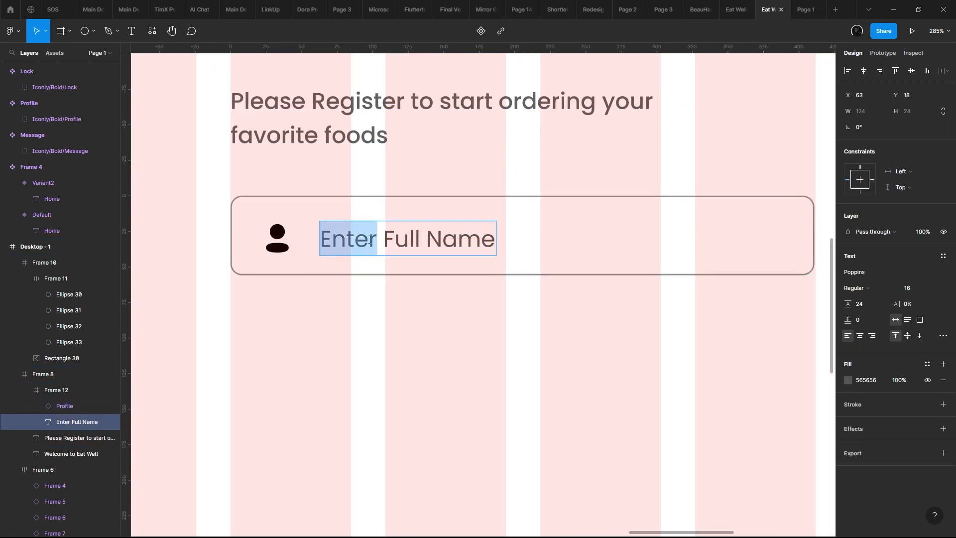
pyautogui.press('Escape')
pyautogui.moveTo(383, 241); pyautogui.dragTo(370, 241)
pyautogui.scroll(-5, 369, 240)
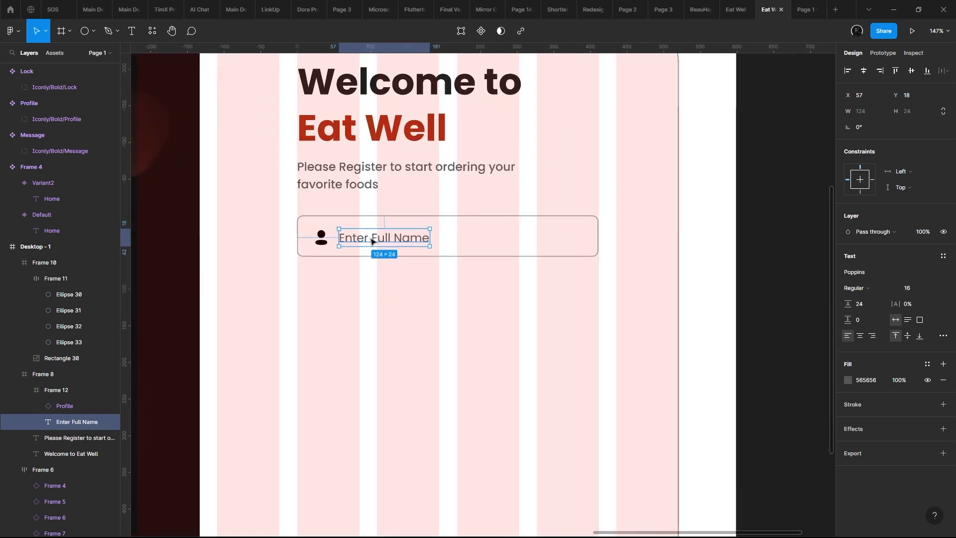
pyautogui.scroll(4, 330, 244)
# - Move the Profile icon and Enter Full Name placeholder together so they sit 16 px from the input field's left and top edges
pyautogui.click(329, 234)
pyautogui.keyDown('shift'); pyautogui.click(360, 234); pyautogui.keyUp('shift')
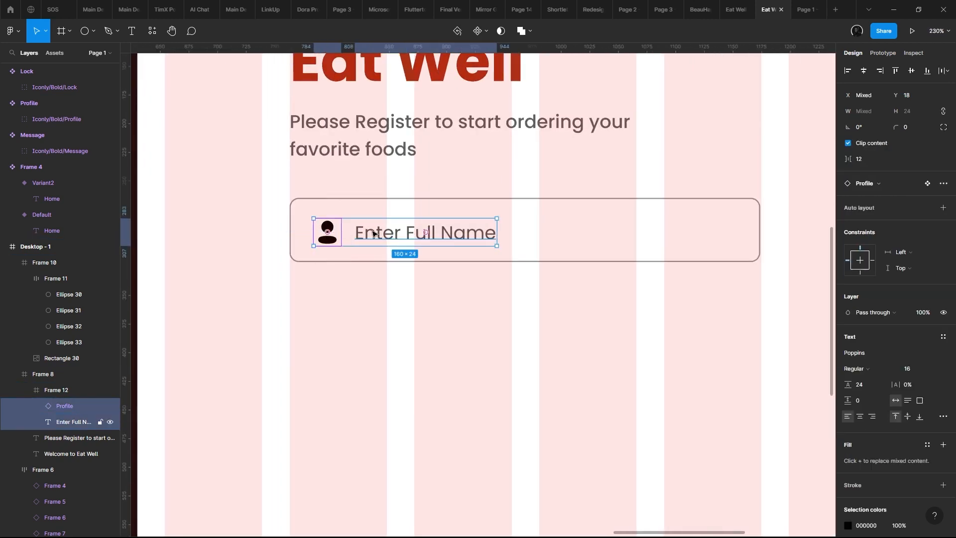
pyautogui.press('Left')
pyautogui.press('Left')
pyautogui.press('Left')
pyautogui.press('Left')
pyautogui.press('Left')
pyautogui.press('Up')
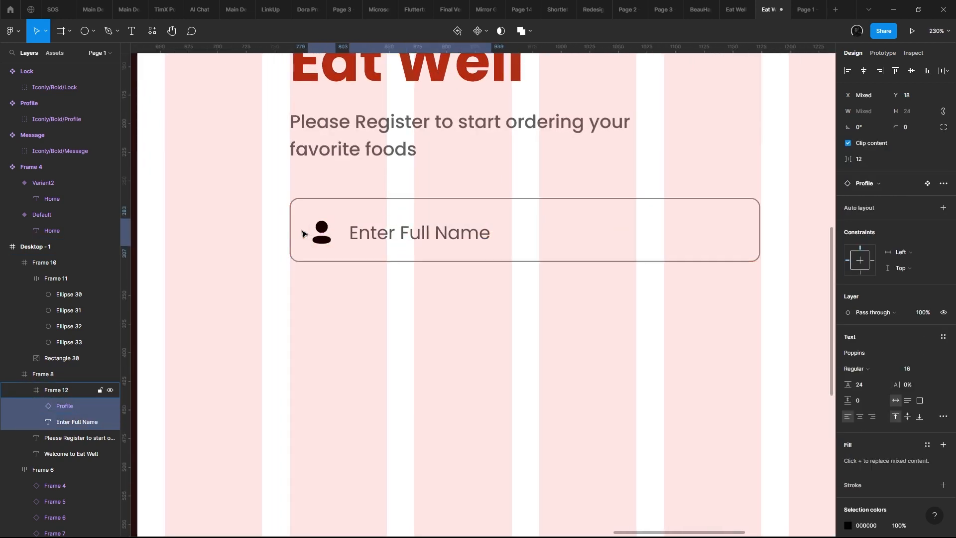
pyautogui.press('Up')
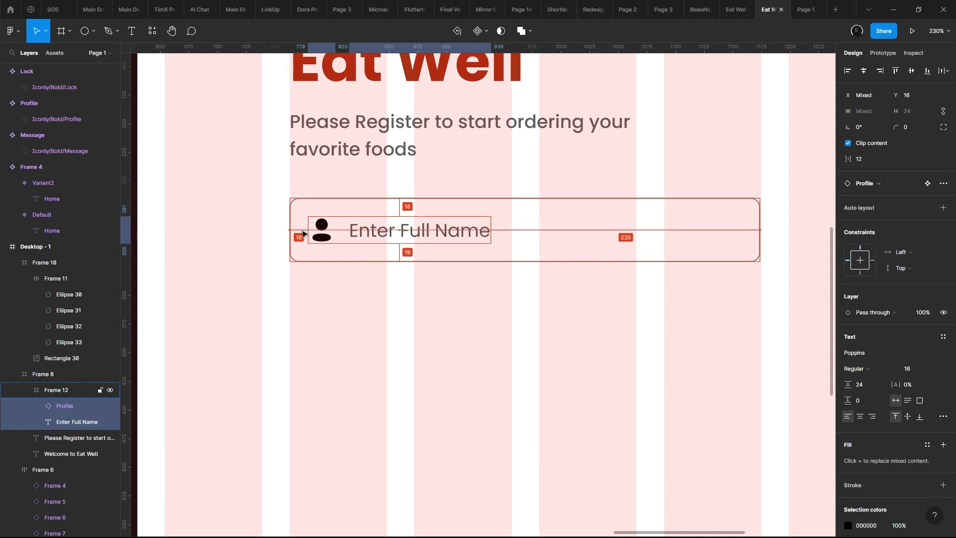
pyautogui.scroll(-1, 305, 234)
pyautogui.scroll(4, 307, 234)
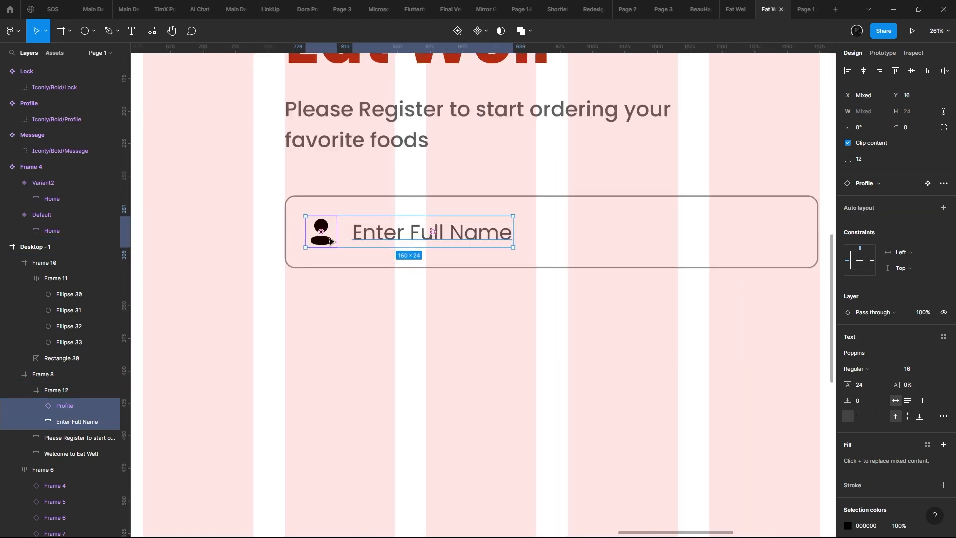
# - Move the Enter Full Name placeholder to X 48, leaving 8 px between it and the Profile icon
pyautogui.click(434, 236)
pyautogui.click(321, 234)
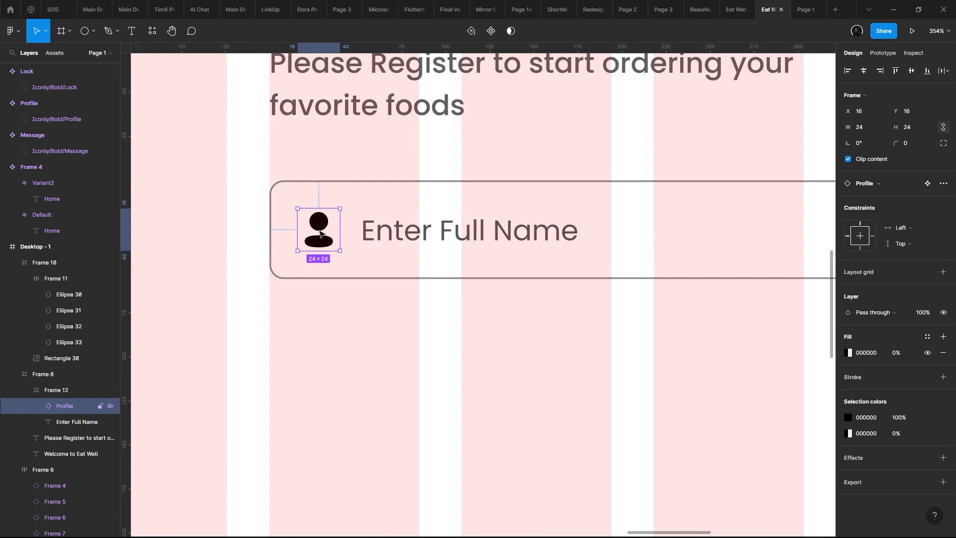
pyautogui.keyDown('alt'); pyautogui.click(380, 234); pyautogui.keyUp('alt')
pyautogui.press('Left')
pyautogui.press('Left')
pyautogui.press('Left')
pyautogui.press('Left')
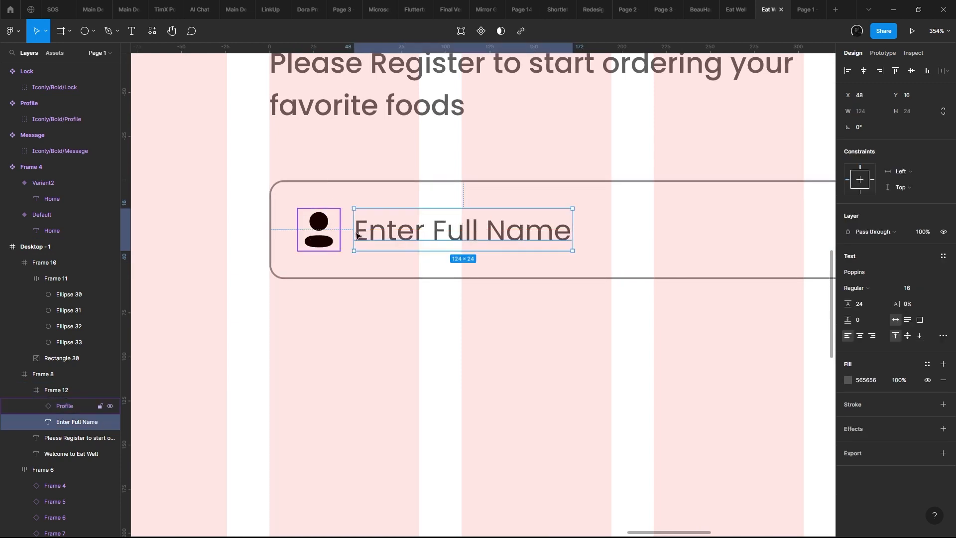
pyautogui.click(855, 304)
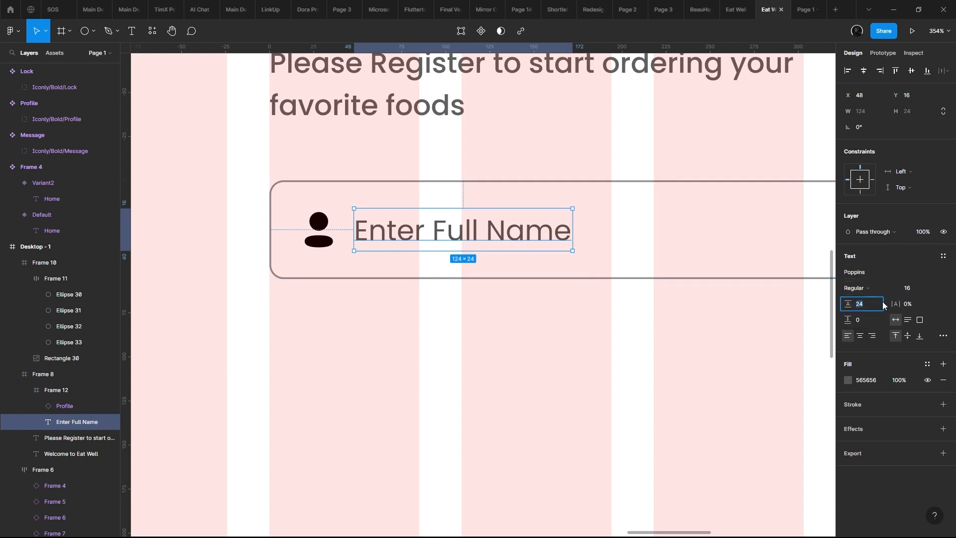
pyautogui.click(446, 183)
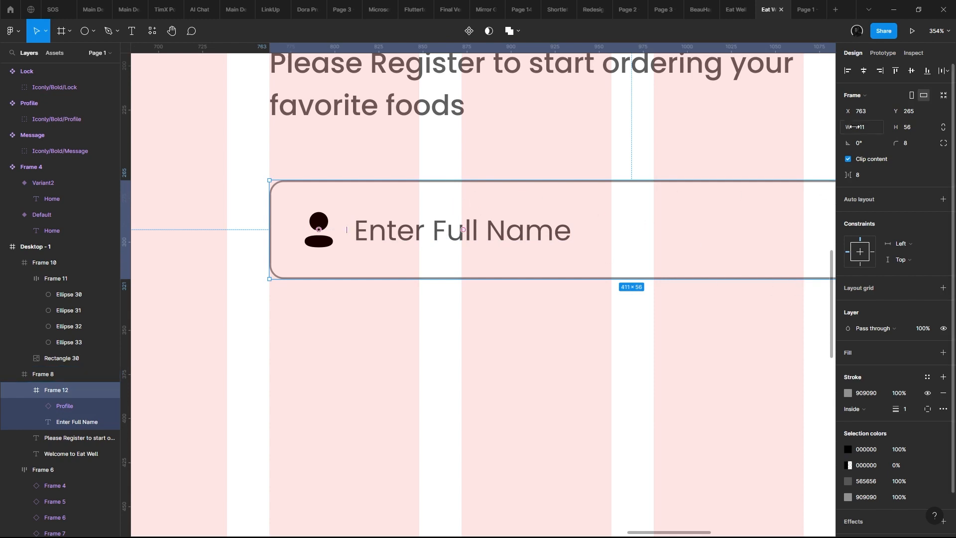
pyautogui.click(313, 229)
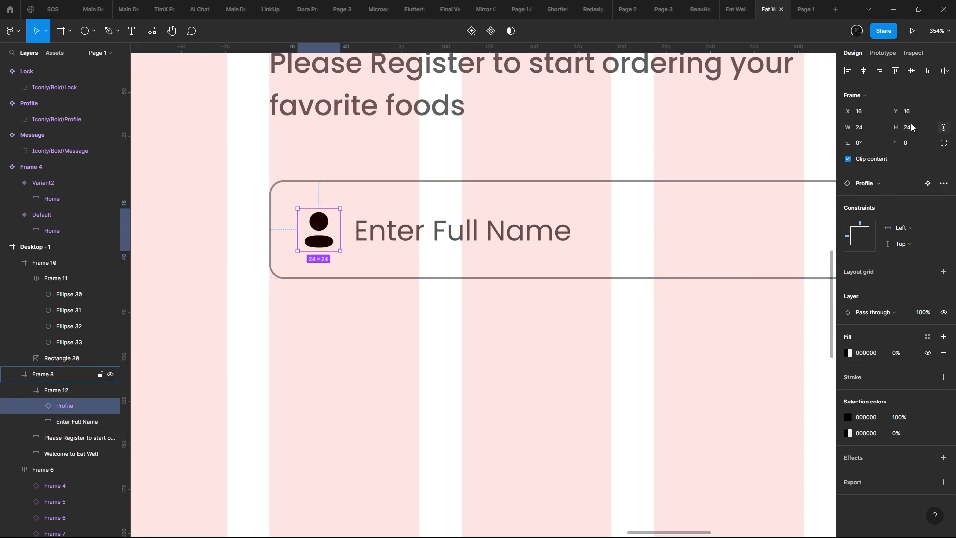
pyautogui.click(426, 223)
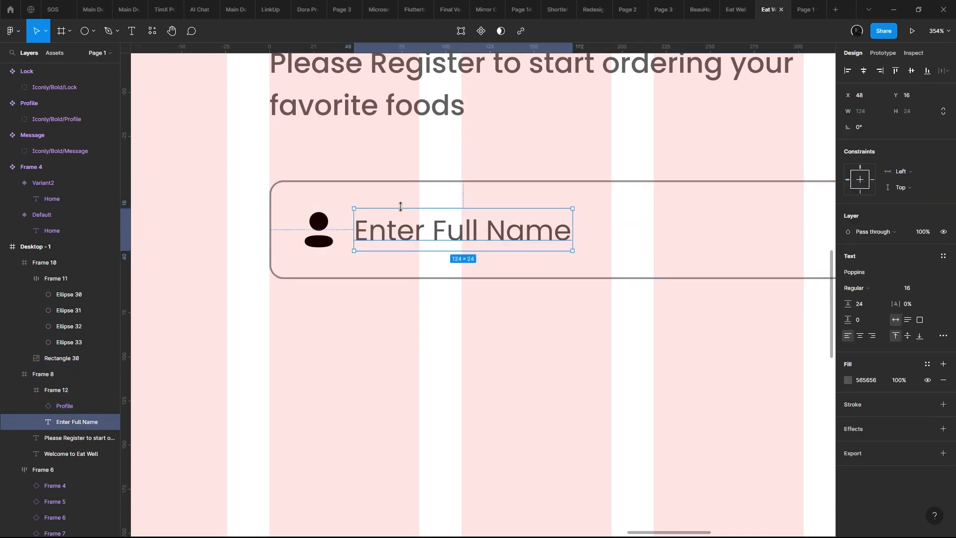
# - Recolor the Profile icon to 565656 to match the placeholder text
pyautogui.click(331, 219)
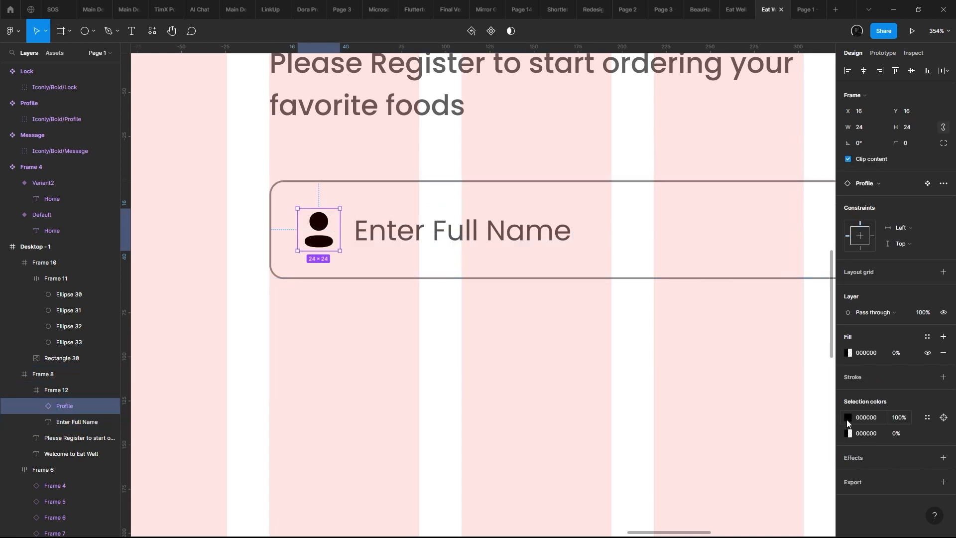
pyautogui.click(848, 417)
pyautogui.moveTo(776, 378); pyautogui.dragTo(642, 382)
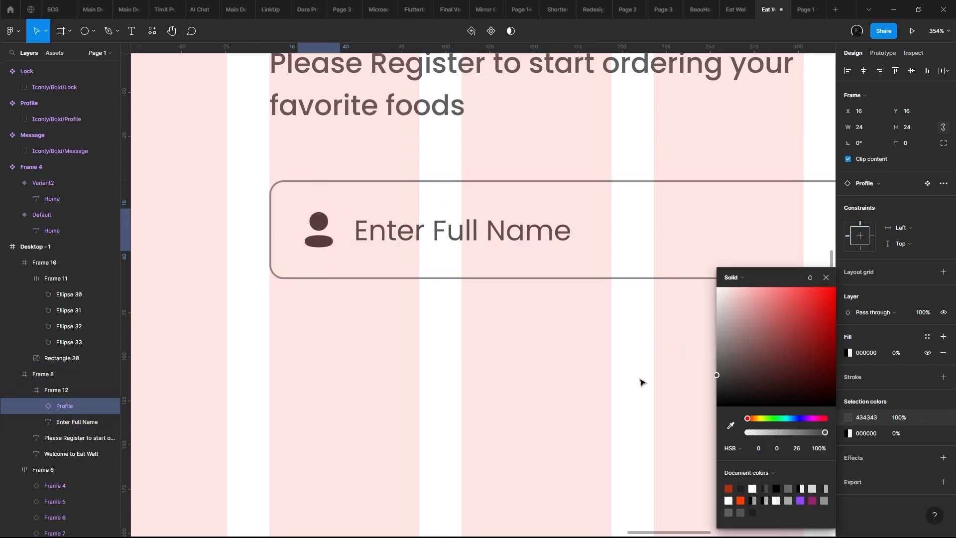
pyautogui.click(386, 231)
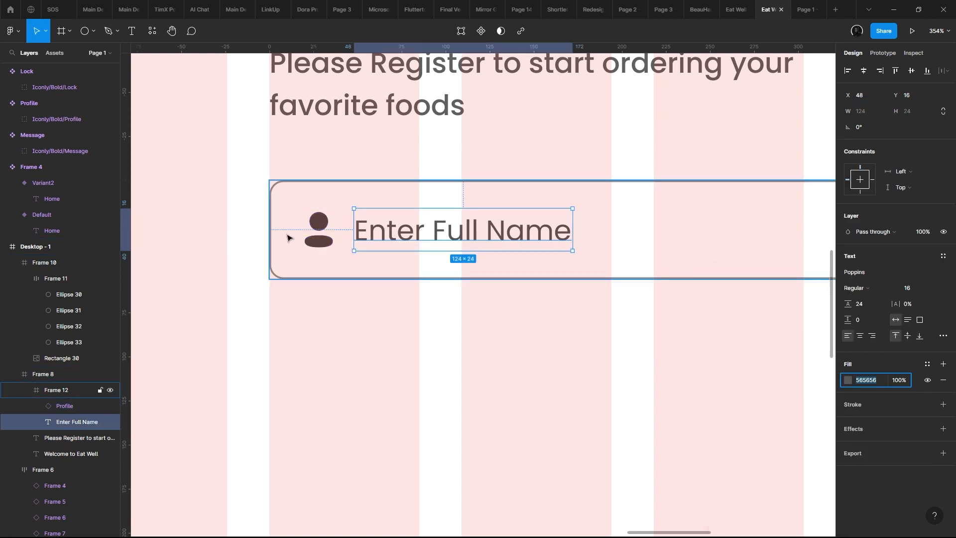
pyautogui.click(311, 232)
pyautogui.click(876, 432)
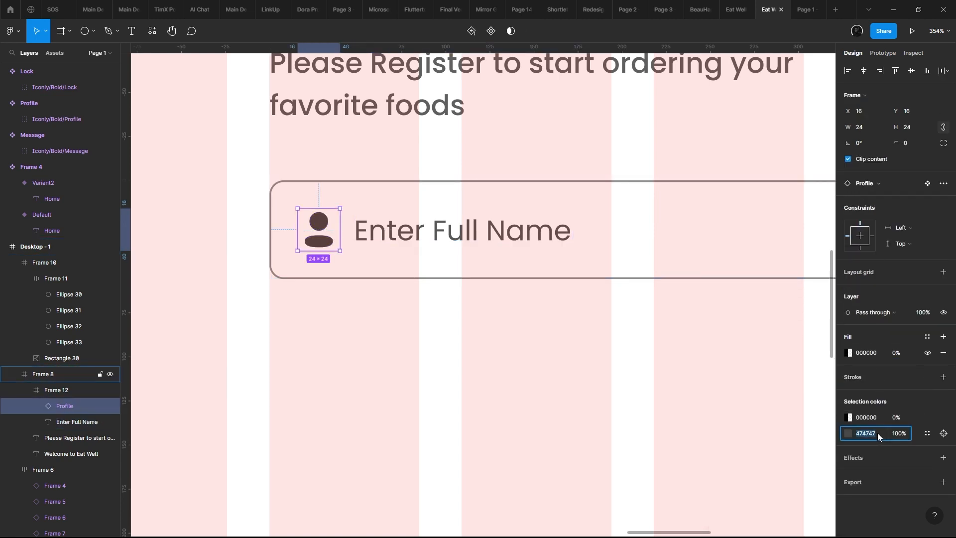
pyautogui.write('565656')
pyautogui.press('Return')
pyautogui.scroll(-5, 442, 297)
pyautogui.scroll(3, 432, 285)
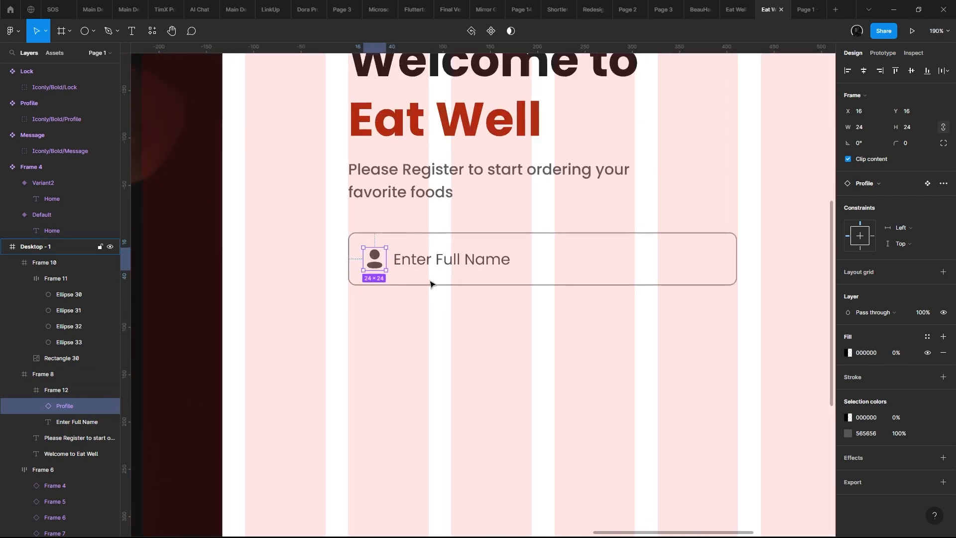
# - Examine the spacing between the Profile icon and placeholder and how the input field sits in the form area
pyautogui.moveTo(416, 250); pyautogui.dragTo(290, 211)
pyautogui.click(327, 193)
pyautogui.scroll(-3, 327, 193)
pyautogui.moveTo(372, 203); pyautogui.dragTo(453, 199)
pyautogui.scroll(2, 623, 223)
pyautogui.scroll(-5, 622, 223)
pyautogui.scroll(1, 453, 199)
pyautogui.scroll(3, 453, 199)
pyautogui.doubleClick(462, 203)
pyautogui.press('alt')
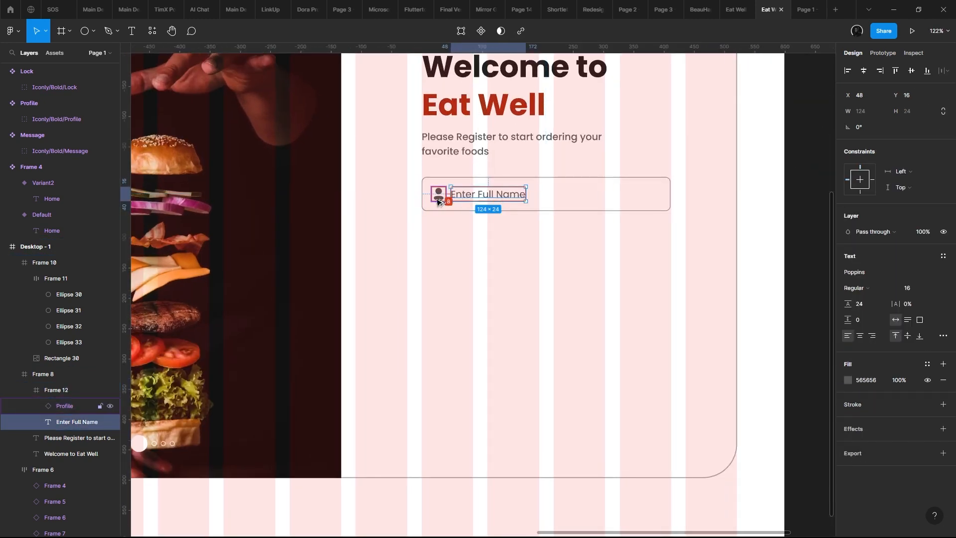
pyautogui.moveTo(390, 206); pyautogui.dragTo(327, 184)
pyautogui.scroll(-5, 327, 184)
pyautogui.moveTo(456, 204); pyautogui.dragTo(620, 170)
pyautogui.click(599, 152)
pyautogui.scroll(6, 542, 151)
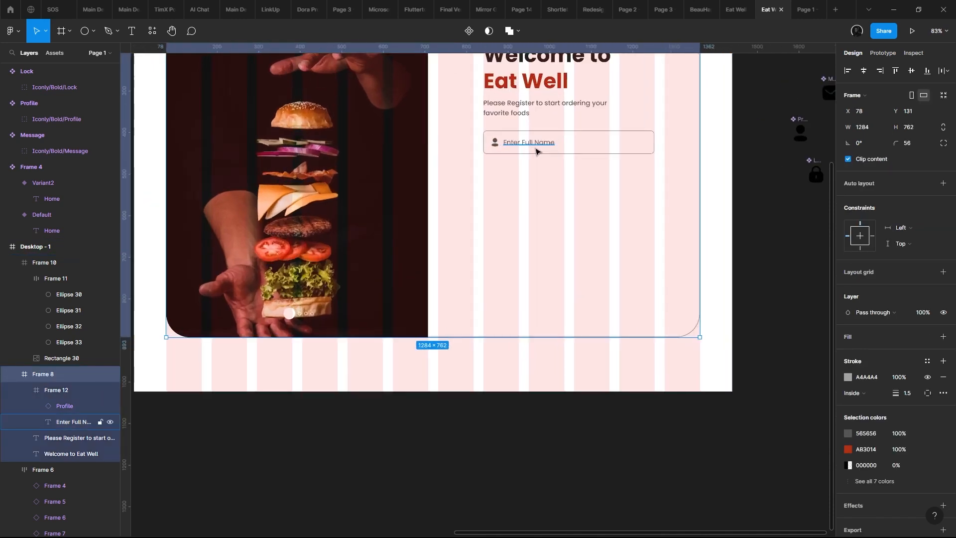
pyautogui.moveTo(520, 143); pyautogui.dragTo(418, 244)
pyautogui.scroll(1, 419, 247)
pyautogui.scroll(3, 418, 247)
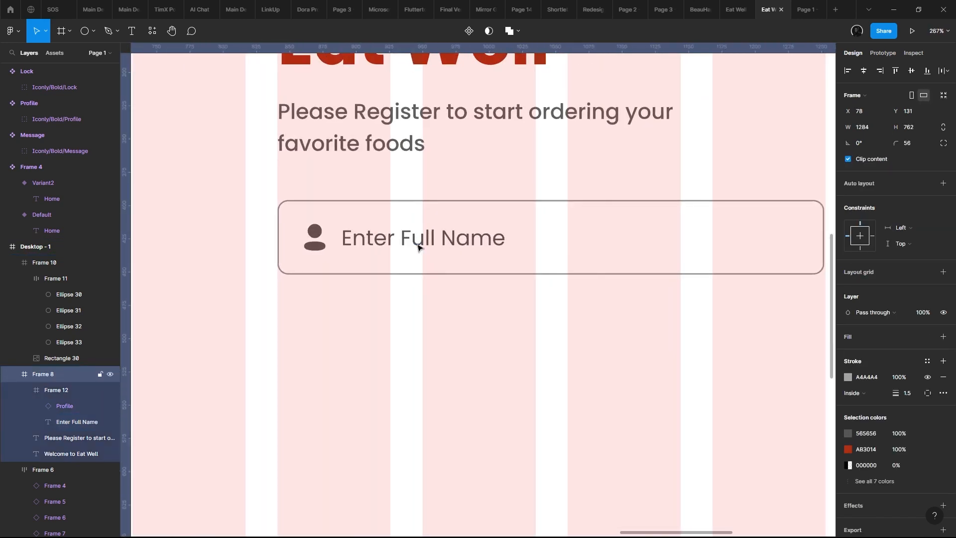
pyautogui.moveTo(419, 248); pyautogui.dragTo(380, 246)
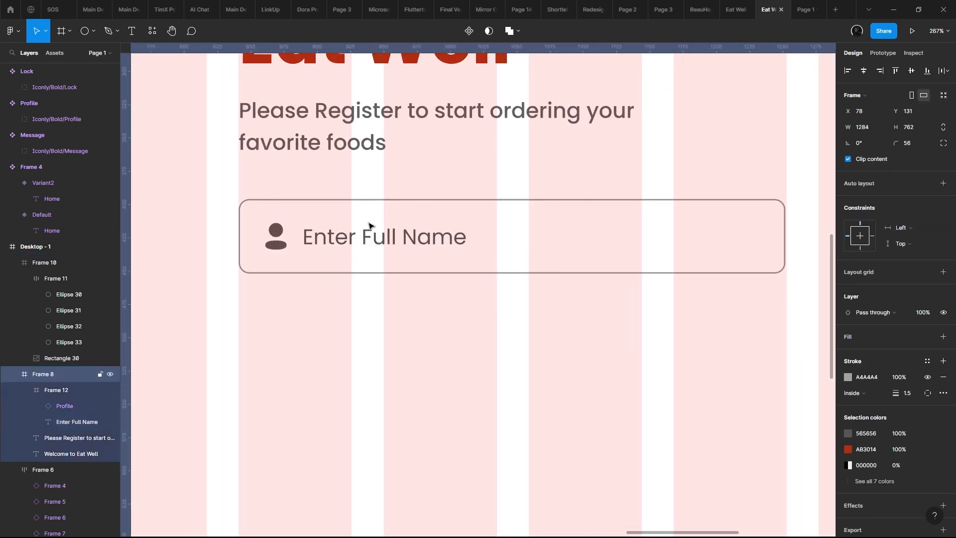
# - Change the input field's border color to 565656
pyautogui.doubleClick(369, 224)
pyautogui.scroll(-4, 369, 223)
pyautogui.scroll(1, 377, 225)
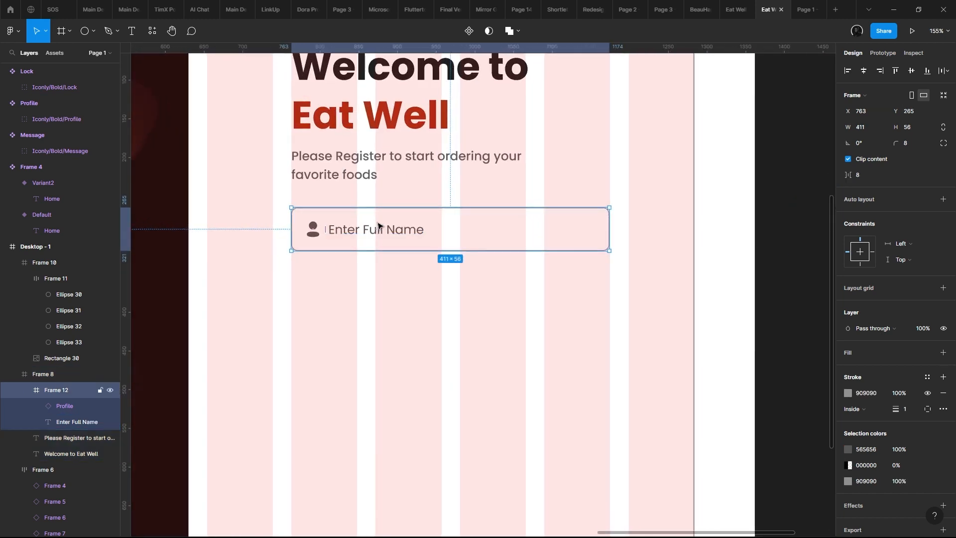
pyautogui.scroll(-2, 849, 450)
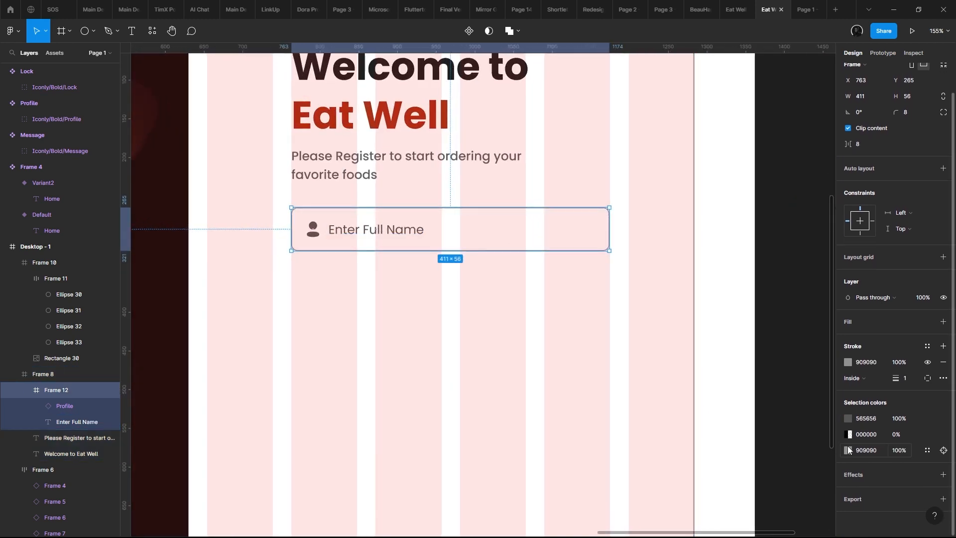
pyautogui.click(868, 419)
pyautogui.click(517, 285)
# - Examine the whole desktop frame and compare its form area with the neighboring sign-up design
pyautogui.scroll(-4, 553, 257)
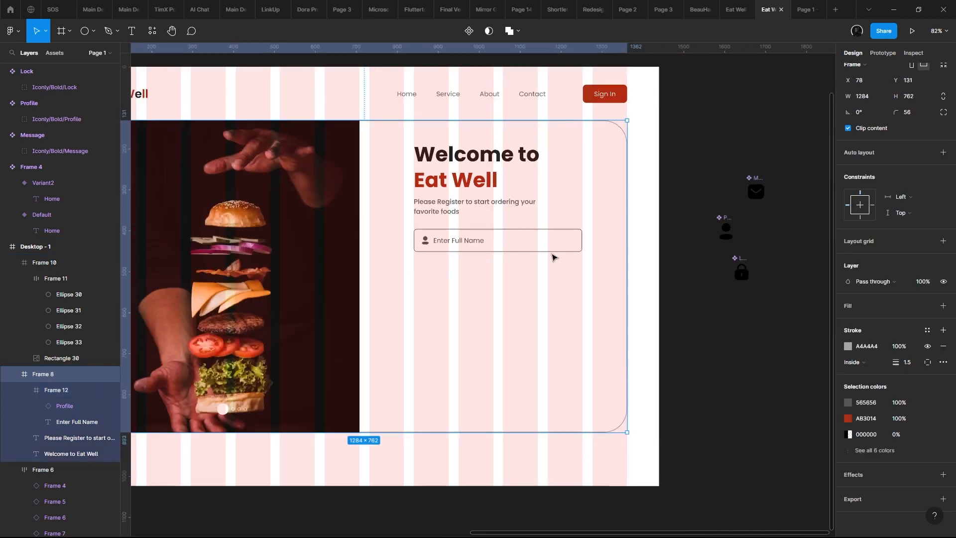
pyautogui.scroll(3, 552, 255)
pyautogui.moveTo(526, 246); pyautogui.dragTo(478, 237)
pyautogui.scroll(-2, 342, 192)
pyautogui.moveTo(409, 226); pyautogui.dragTo(468, 291)
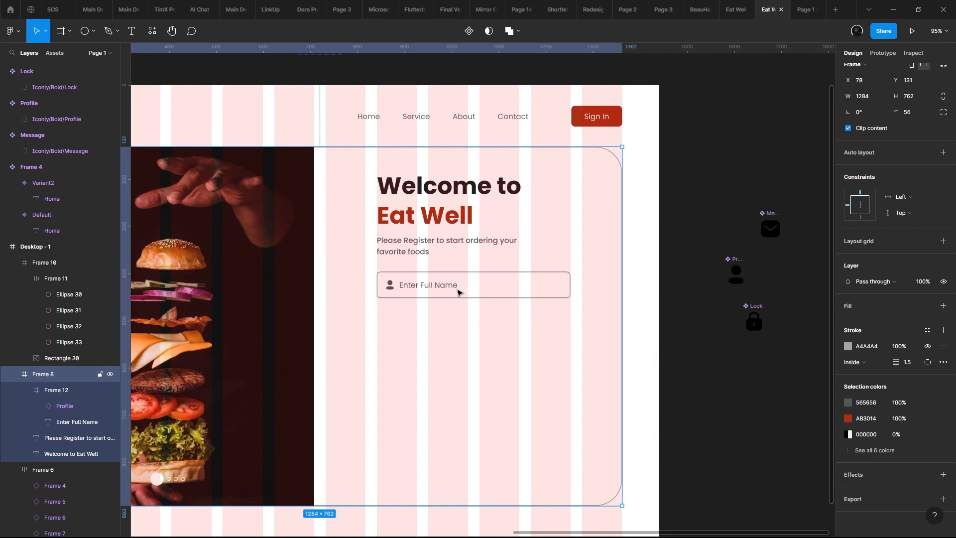
pyautogui.scroll(-4, 463, 279)
pyautogui.scroll(2, 463, 276)
pyautogui.click(453, 254)
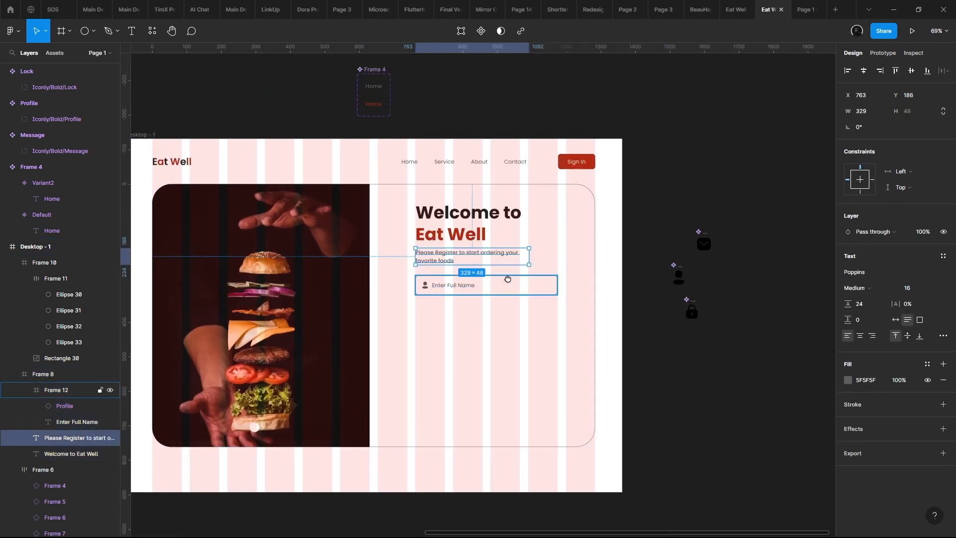
pyautogui.scroll(-4, 631, 241)
pyautogui.moveTo(508, 278); pyautogui.dragTo(485, 244)
pyautogui.scroll(1, 630, 241)
pyautogui.scroll(1, 647, 239)
pyautogui.scroll(2, 486, 244)
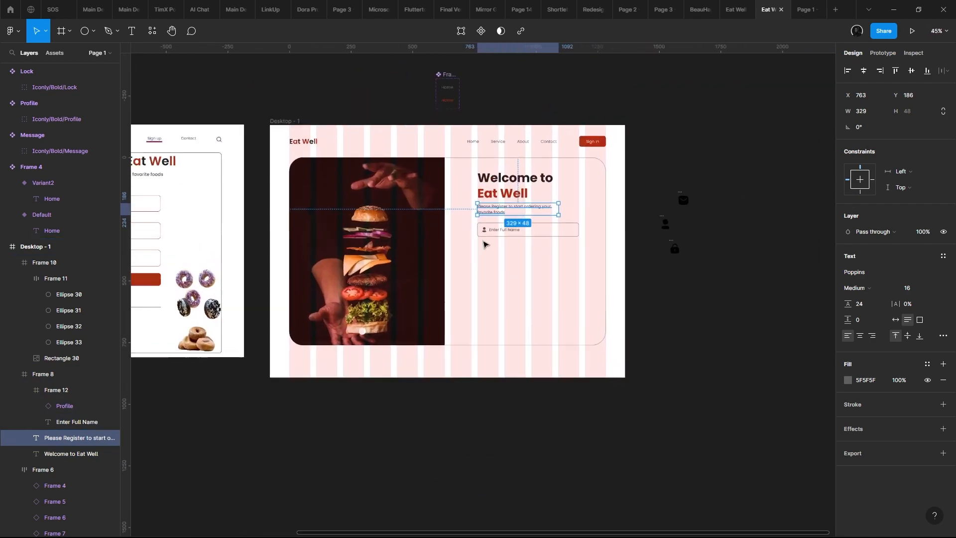
pyautogui.scroll(3, 490, 238)
# - Turn the Enter Full Name input field into a component and stack two copies of it below
pyautogui.click(505, 233)
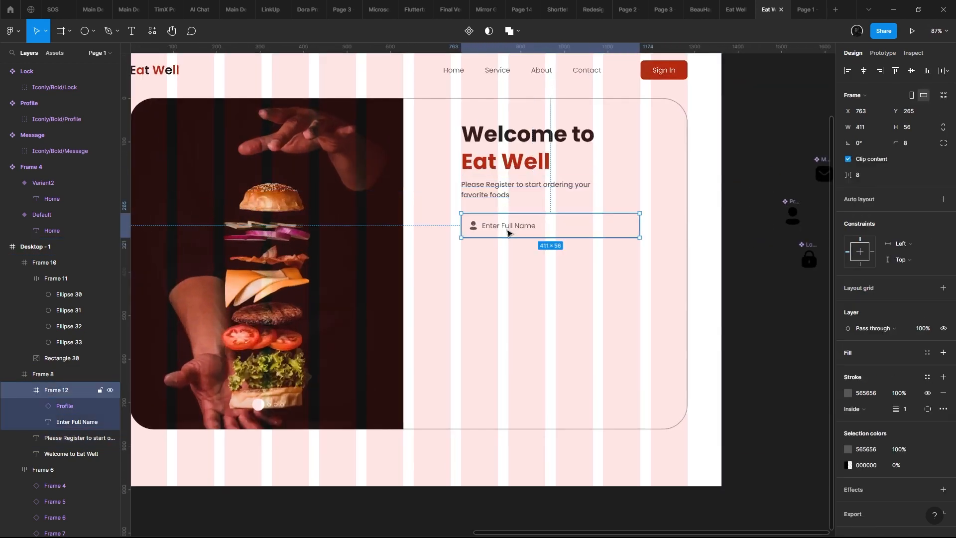
pyautogui.hotkey('ctrl', 'alt', 'k')
pyautogui.scroll(4, 507, 234)
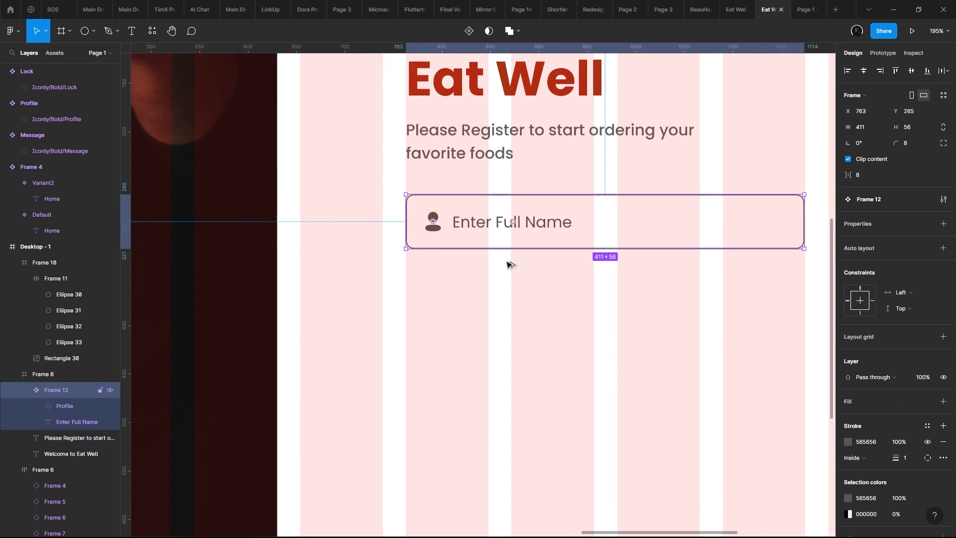
pyautogui.moveTo(507, 232); pyautogui.dragTo(516, 295)
pyautogui.moveTo(532, 299); pyautogui.dragTo(537, 367)
pyautogui.keyDown('shift'); pyautogui.click(550, 295); pyautogui.keyUp('shift')
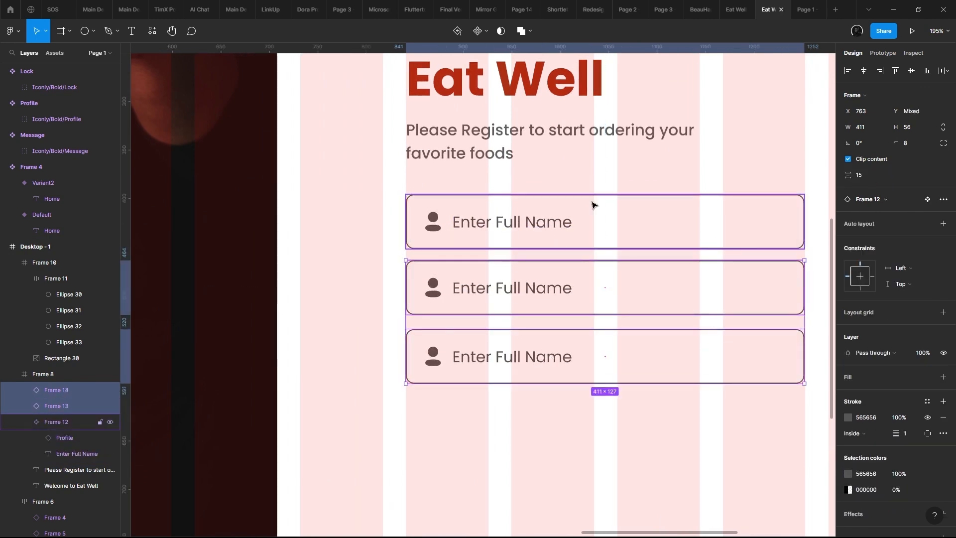
# - Tidy up the spacing of the three input fields and wrap them in a vertical auto layout
pyautogui.keyDown('shift'); pyautogui.click(592, 205); pyautogui.keyUp('shift')
pyautogui.click(943, 70)
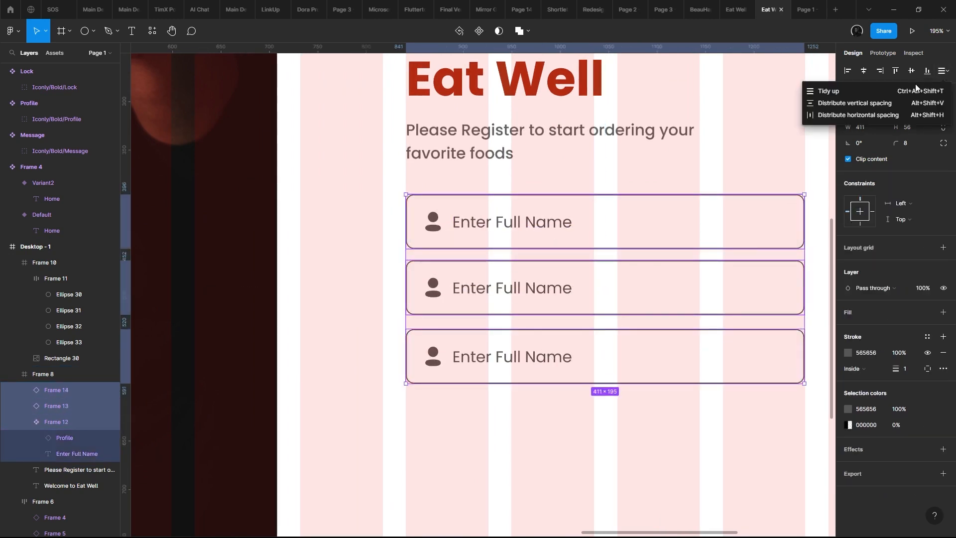
pyautogui.click(911, 89)
pyautogui.hscroll(2, 725, 264)
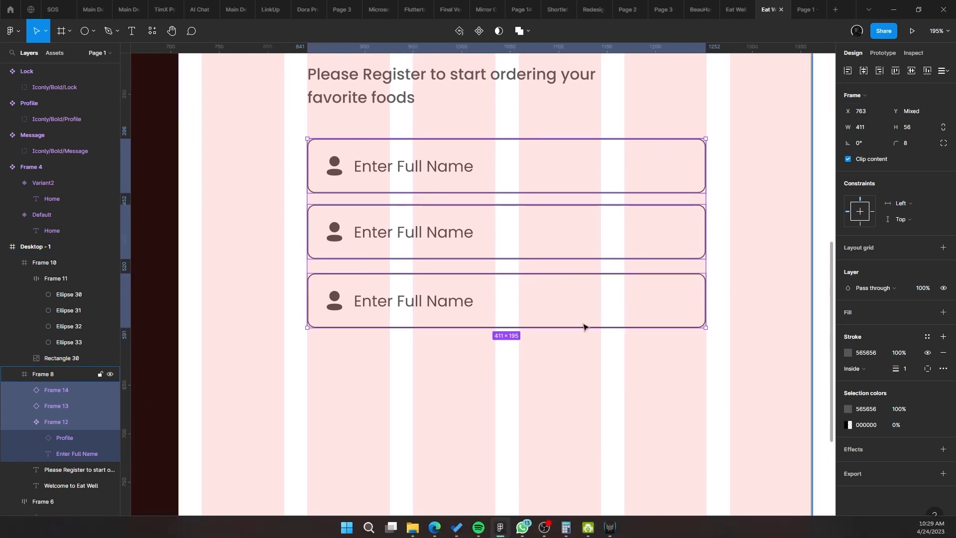
pyautogui.hotkey('shift', 'a')
pyautogui.doubleClick(503, 289)
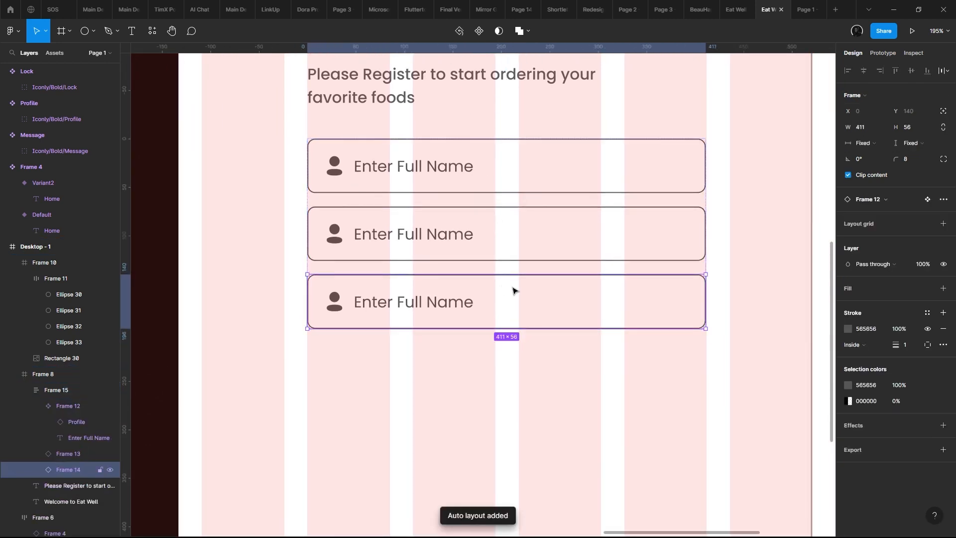
pyautogui.click(507, 214)
pyautogui.click(516, 296)
pyautogui.click(447, 236)
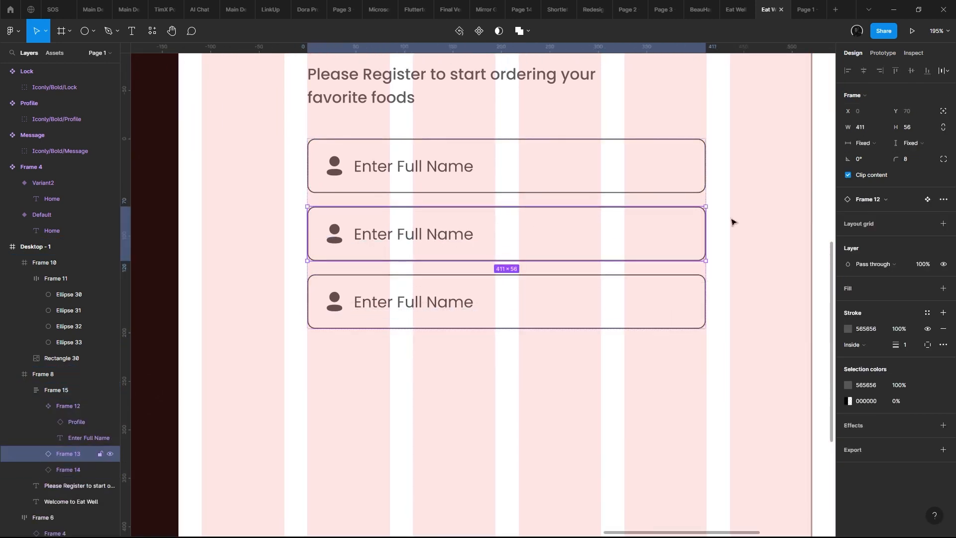
# - Create a component property named Text with the value Enter Full Name for the main field's placeholder
pyautogui.doubleClick(406, 169)
pyautogui.scroll(2, 429, 152)
pyautogui.scroll(-2, 438, 255)
pyautogui.hscroll(2, 438, 254)
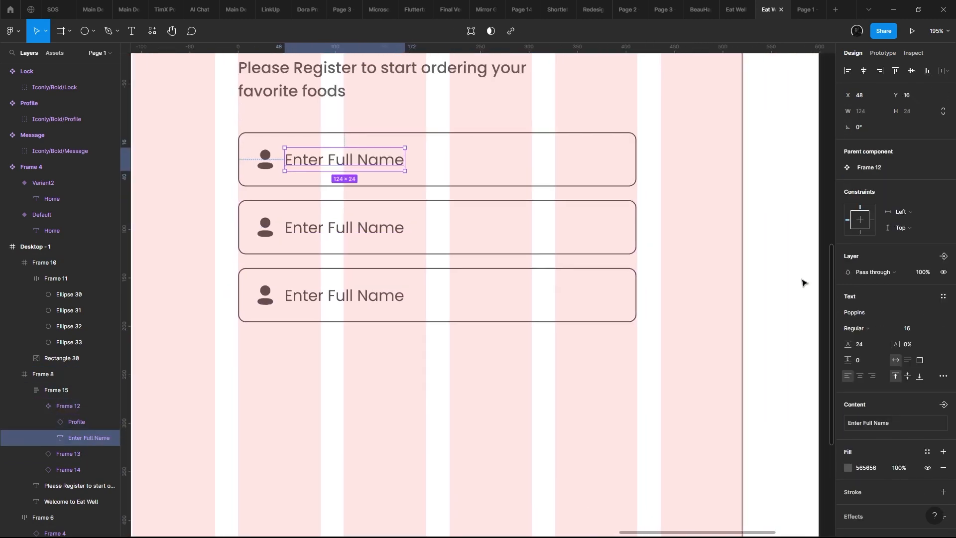
pyautogui.click(943, 404)
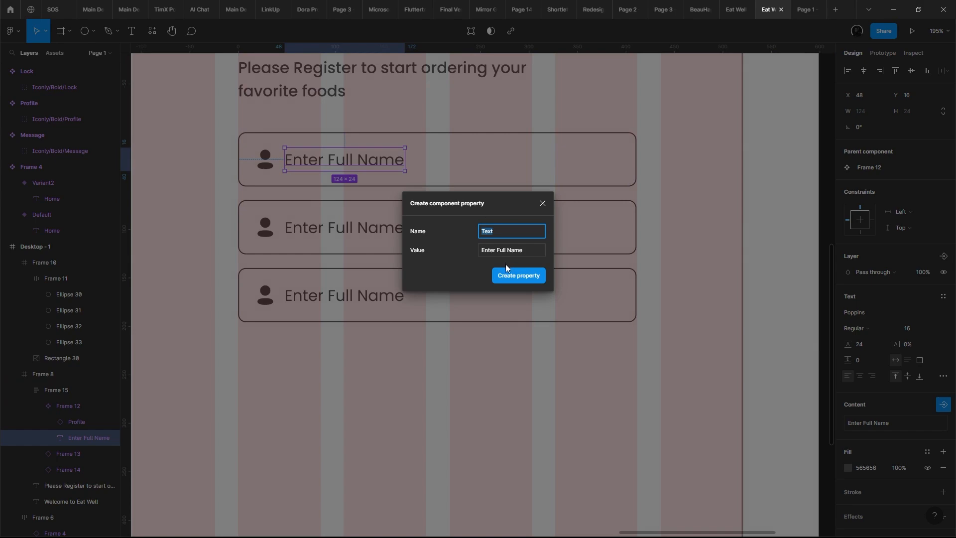
pyautogui.click(518, 274)
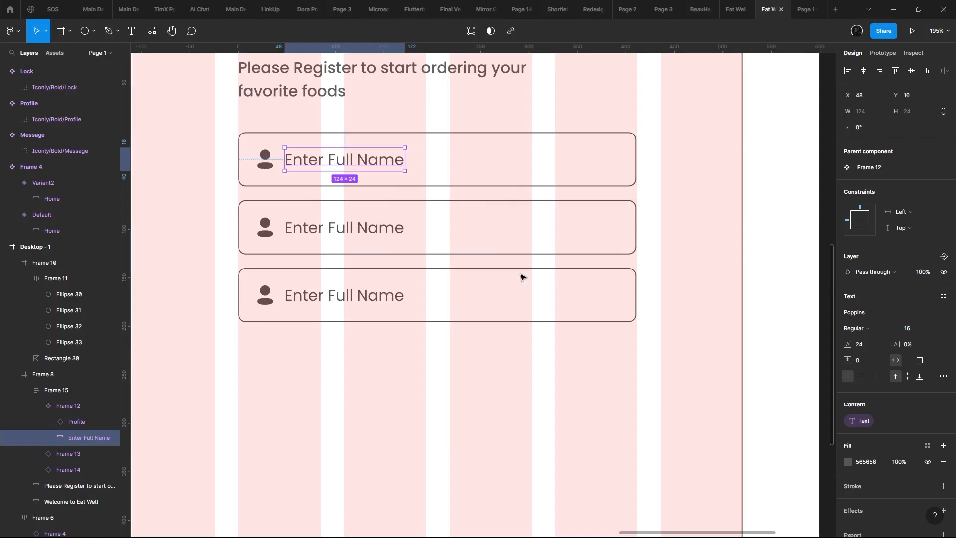
# - Set the placeholder text of the second input field to Email Address and of the third to Password
pyautogui.click(439, 231)
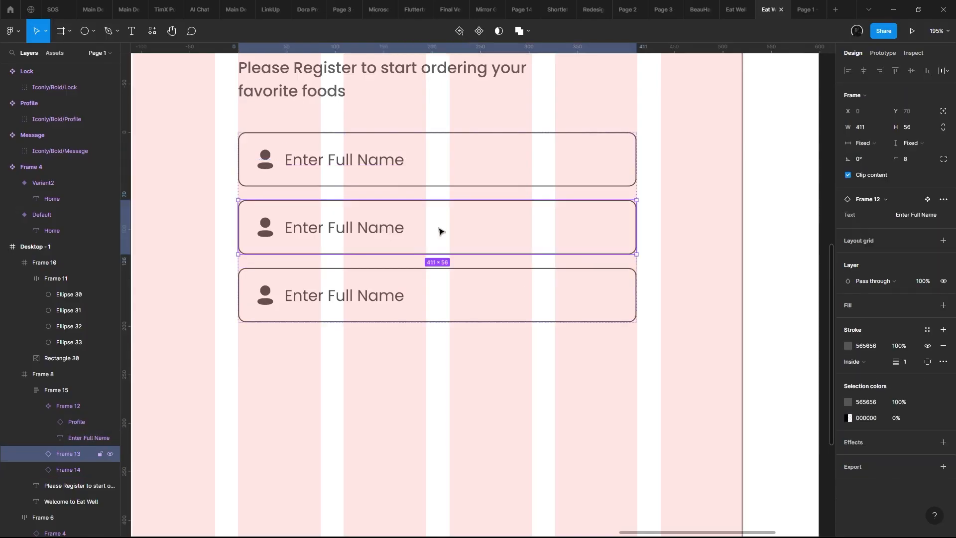
pyautogui.click(908, 219)
pyautogui.write('Email Addre')
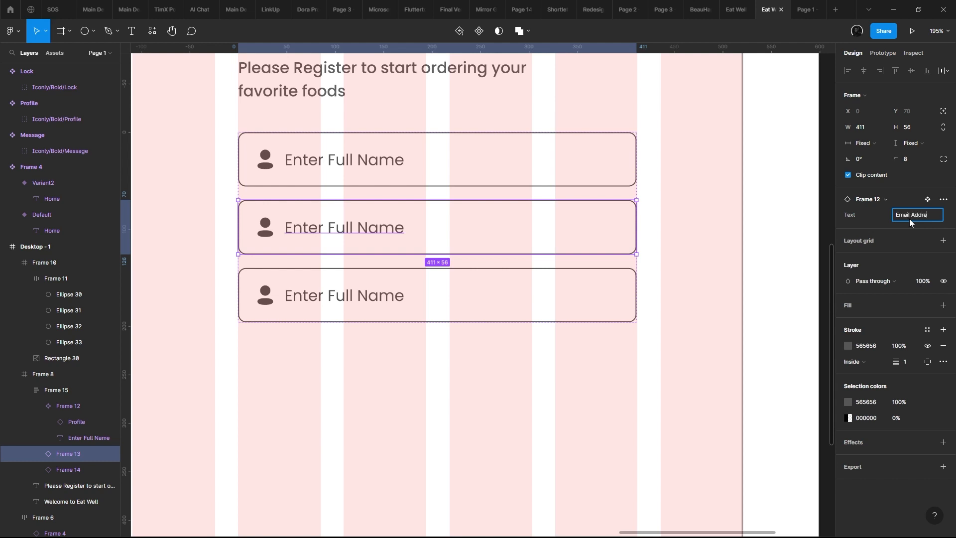
pyautogui.write('ss')
pyautogui.press('Return')
pyautogui.click(555, 304)
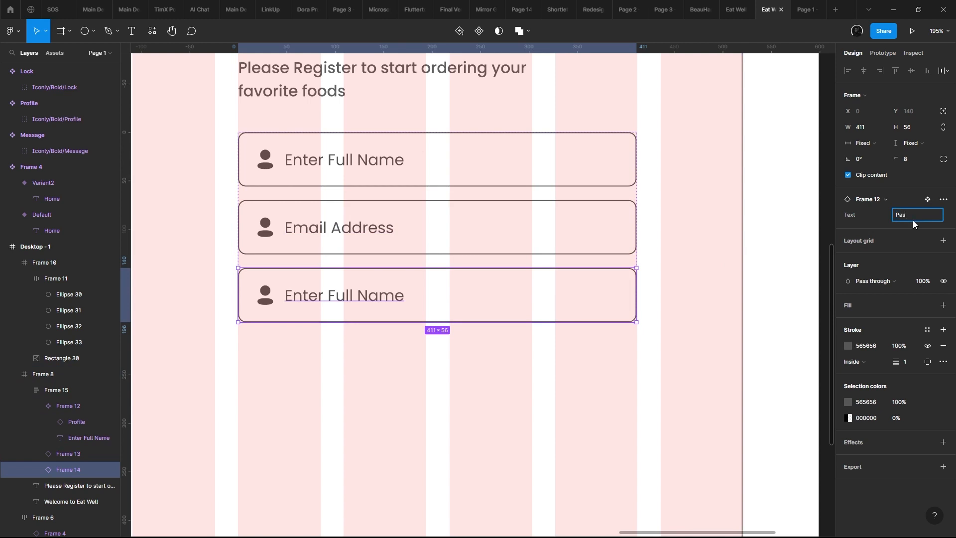
pyautogui.press('Return')
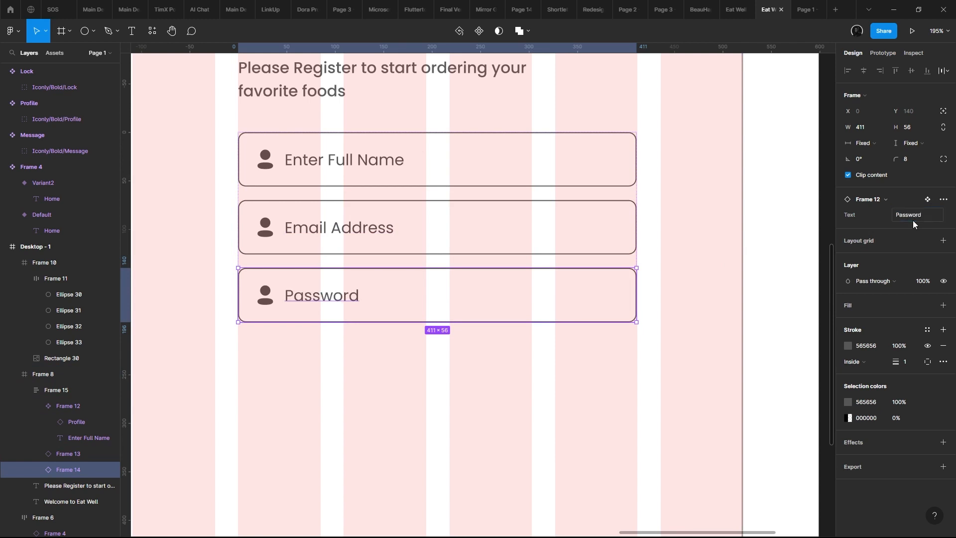
# - Swap the profile icon in the Email Address field for the Message icon component
pyautogui.scroll(-3, 320, 214)
pyautogui.click(348, 214)
pyautogui.click(411, 192)
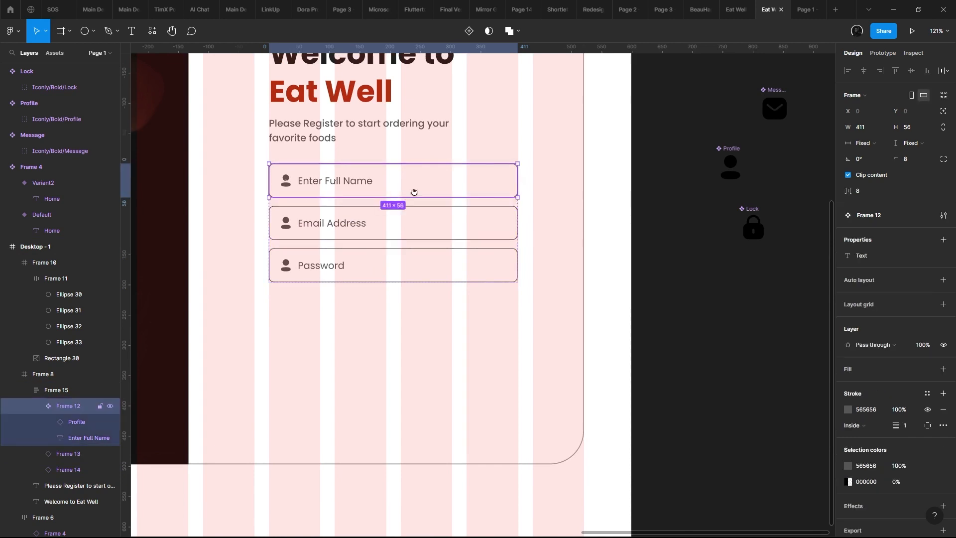
pyautogui.keyDown('ctrl'); pyautogui.scroll(5, 398, 191); pyautogui.keyUp('ctrl')
pyautogui.keyDown('ctrl'); pyautogui.scroll(-4, 411, 183); pyautogui.keyUp('ctrl')
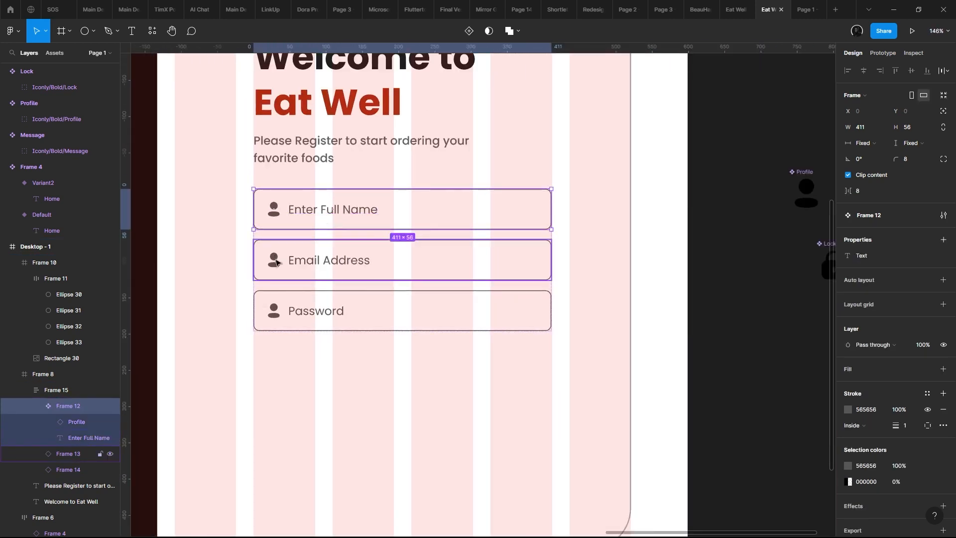
pyautogui.doubleClick(277, 263)
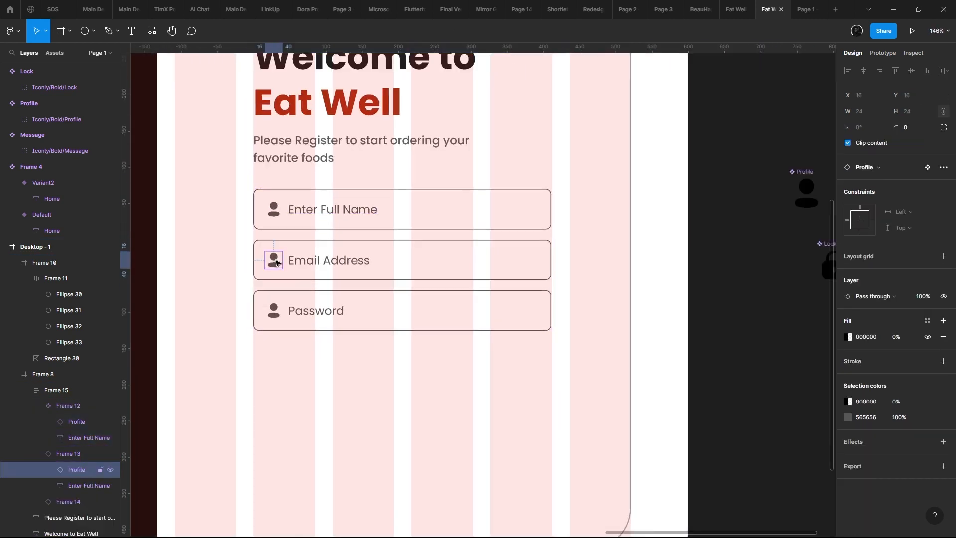
pyautogui.keyDown('ctrl'); pyautogui.scroll(-4, 367, 252); pyautogui.keyUp('ctrl')
pyautogui.keyDown('ctrl'); pyautogui.scroll(3, 369, 252); pyautogui.keyUp('ctrl')
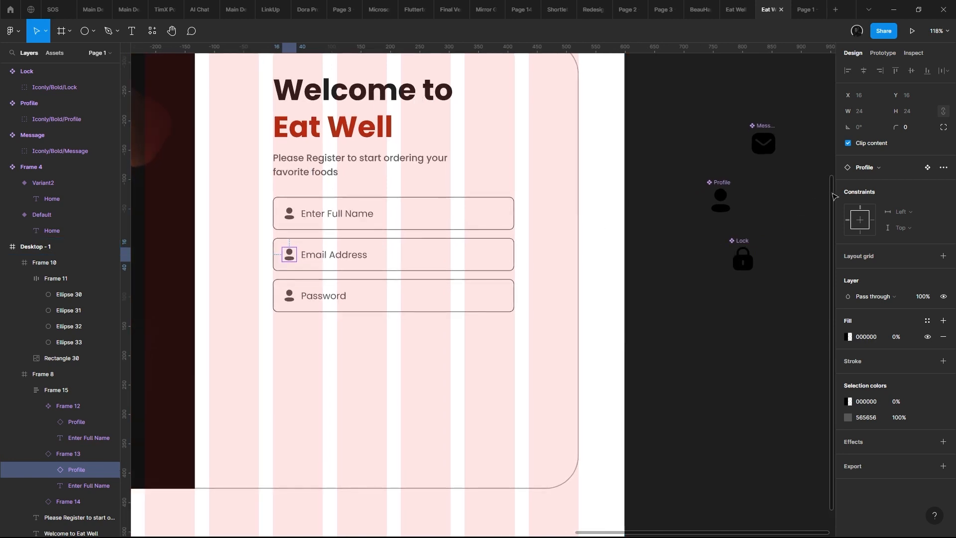
pyautogui.click(887, 170)
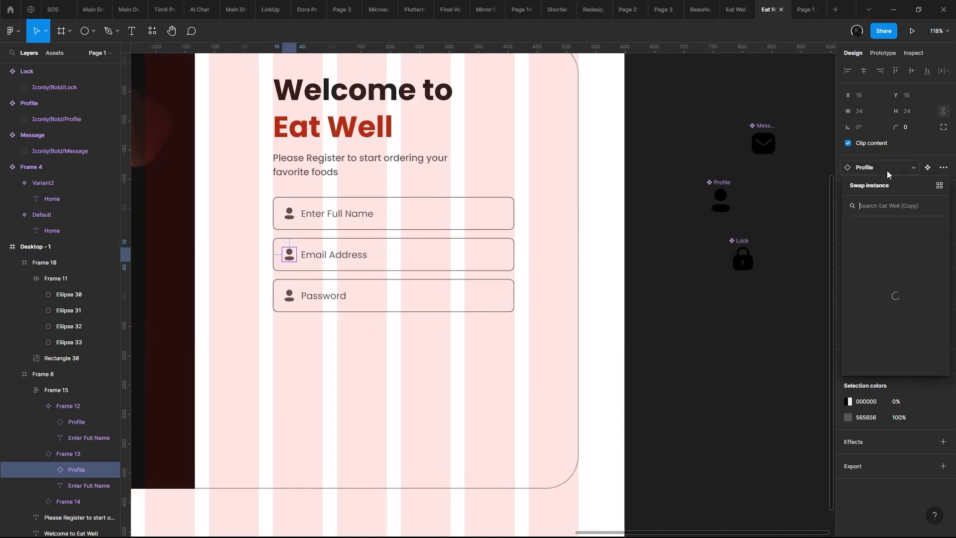
pyautogui.write('lo')
pyautogui.press('BackSpace')
pyautogui.press('BackSpace')
pyautogui.write('emai')
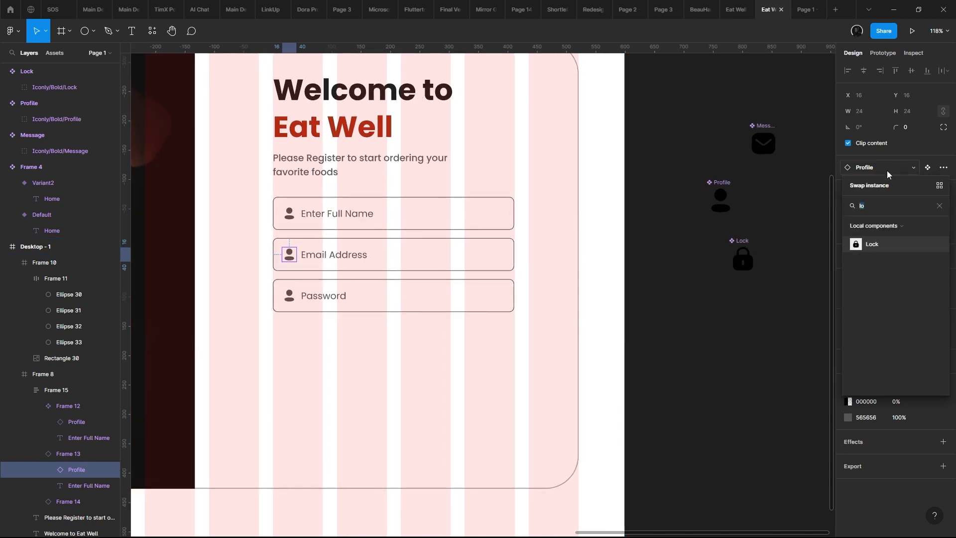
pyautogui.hotkey('ctrl', 'a')
pyautogui.write('mess')
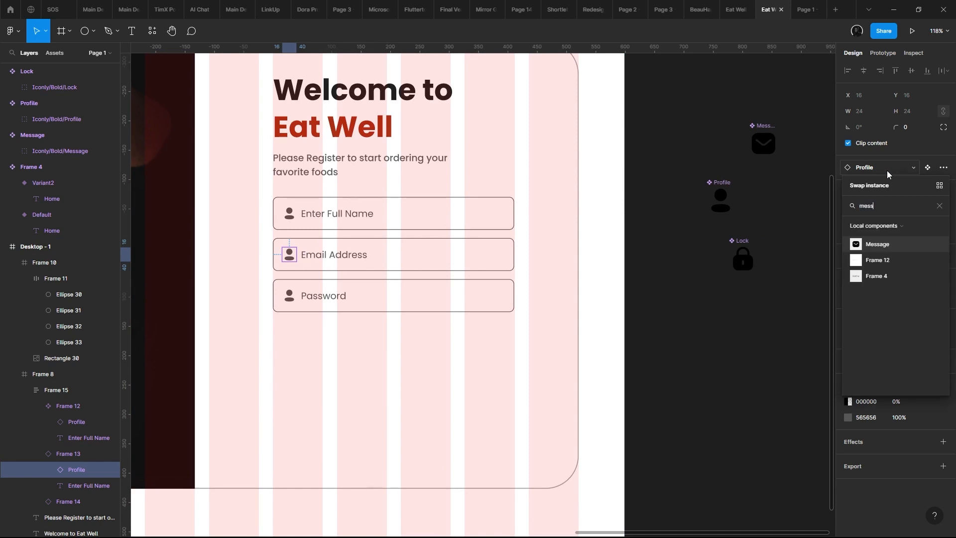
pyautogui.press('Return')
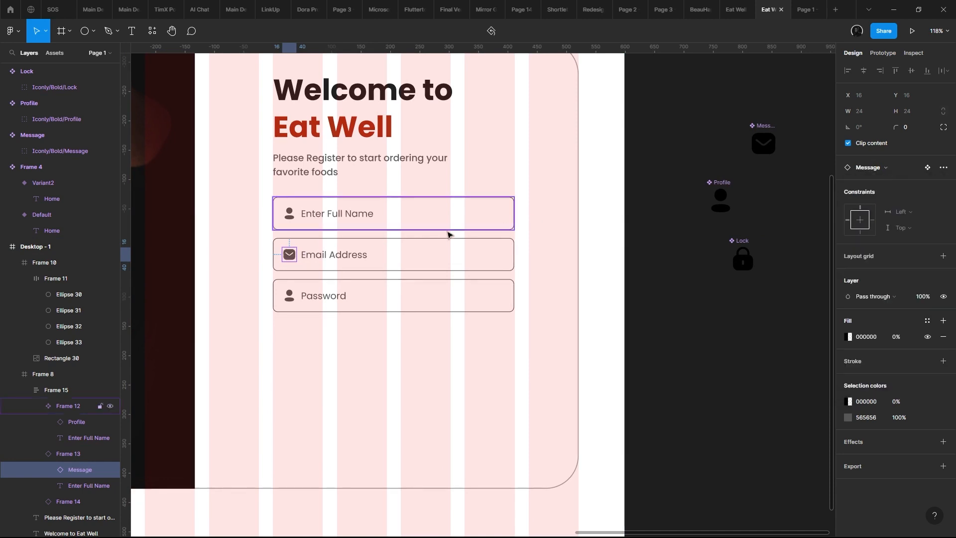
# - Swap the profile icon in the Password field for the Lock icon component
pyautogui.click(289, 308)
pyautogui.doubleClick(289, 297)
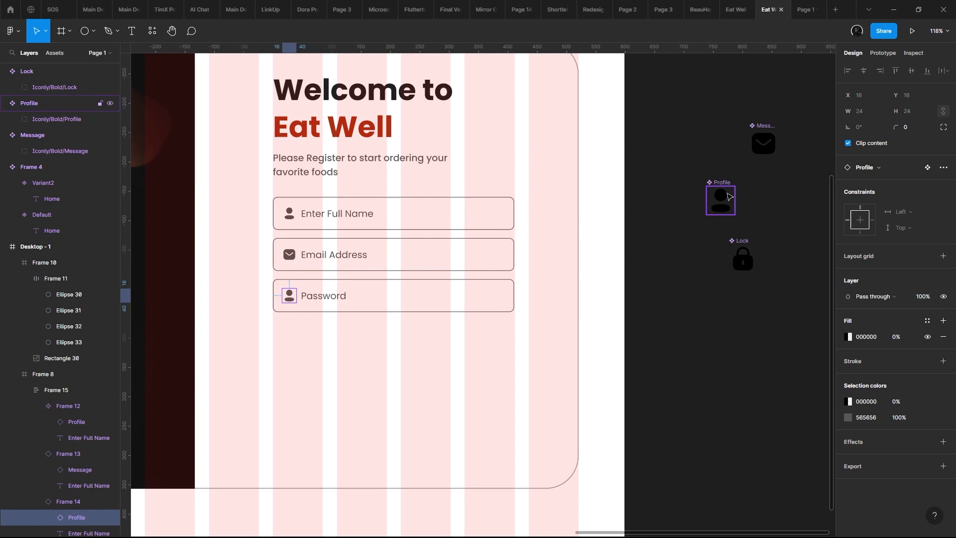
pyautogui.click(857, 167)
pyautogui.write('lock')
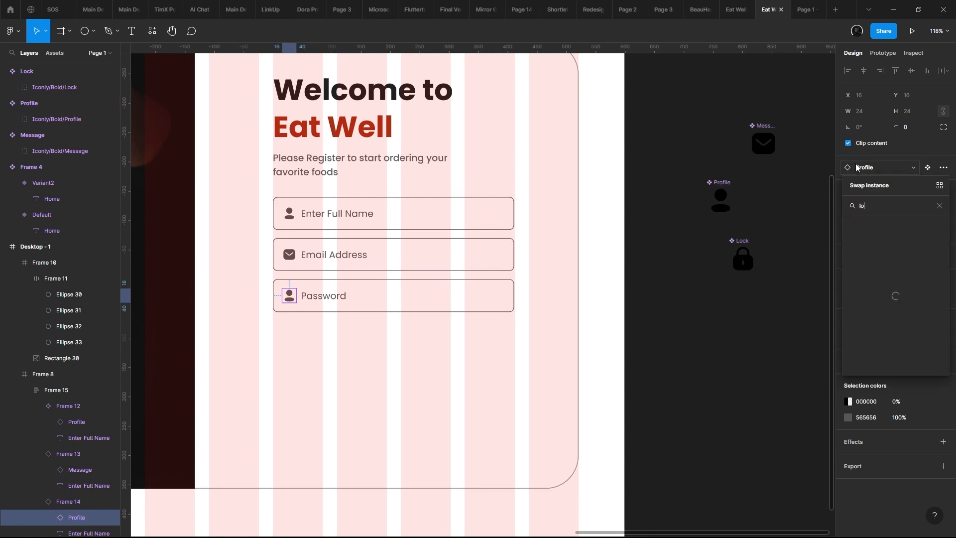
pyautogui.click(871, 243)
# - Rename the Message icon's main component beside the desktop frame as Icons/Fill/Message
pyautogui.hscroll(4, 564, 186)
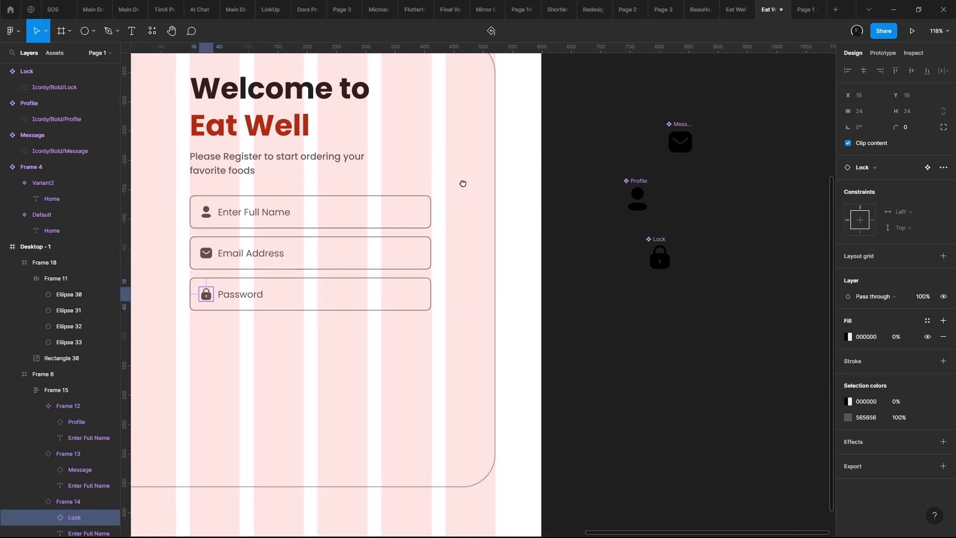
pyautogui.click(645, 130)
pyautogui.doubleClick(664, 126)
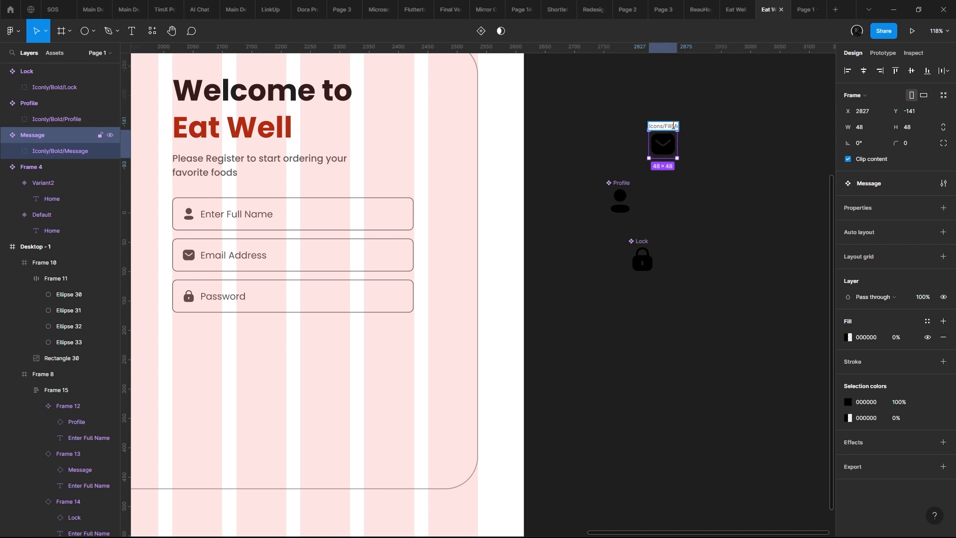
pyautogui.write('Icons/Fill/Message')
pyautogui.press('Return')
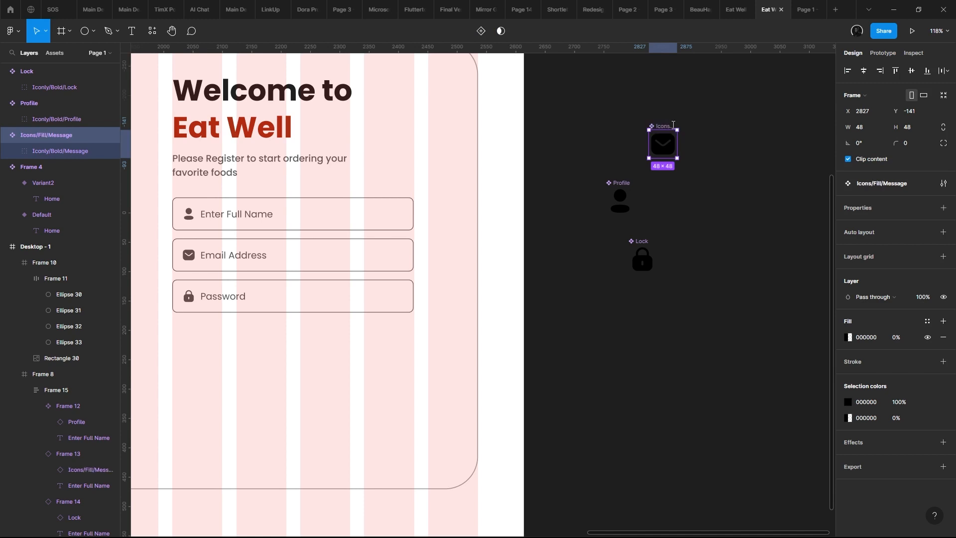
# - Show the file's local components and expand the Icons / Fill group to check its contents
pyautogui.click(59, 54)
pyautogui.click(8, 157)
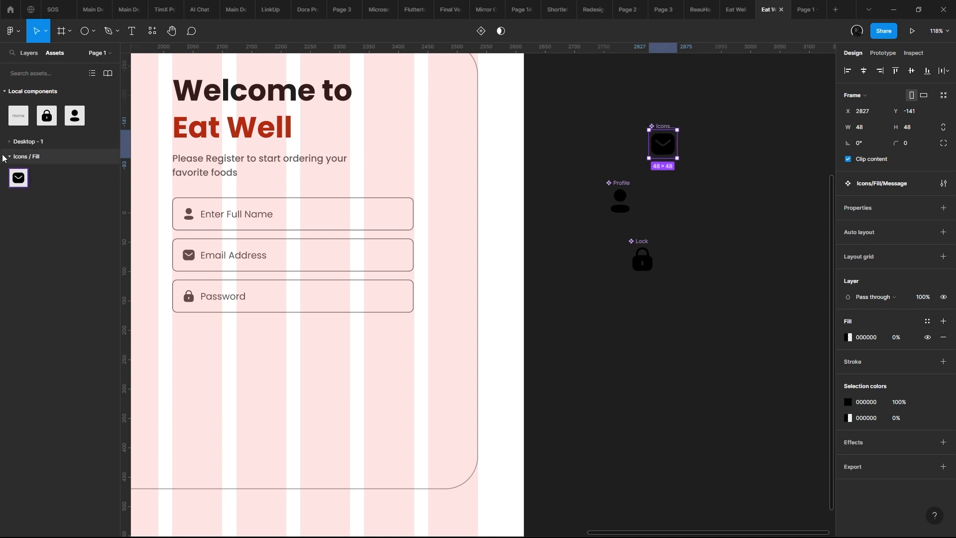
pyautogui.press('Escape')
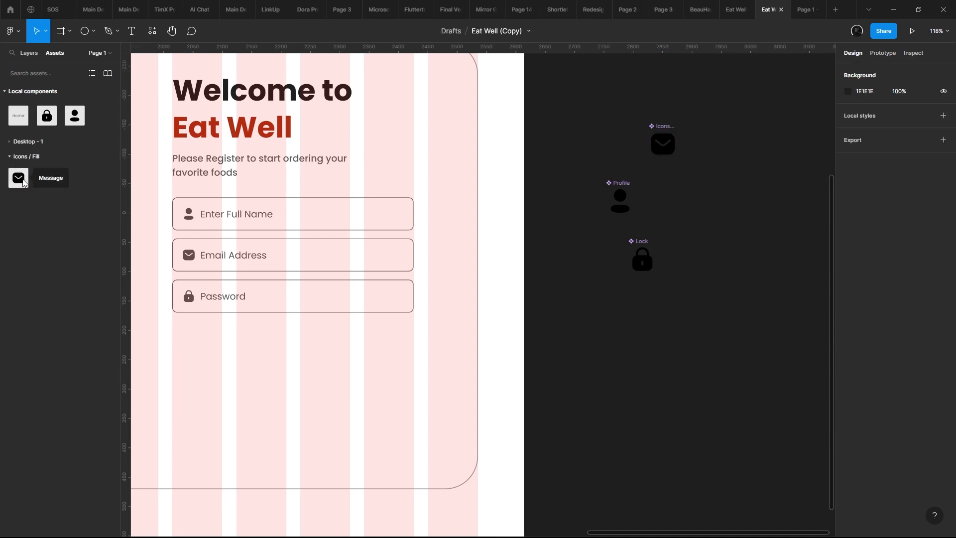
# - Set the vertical spacing between the three stacked input fields to 24
pyautogui.hscroll(-3, 620, 148)
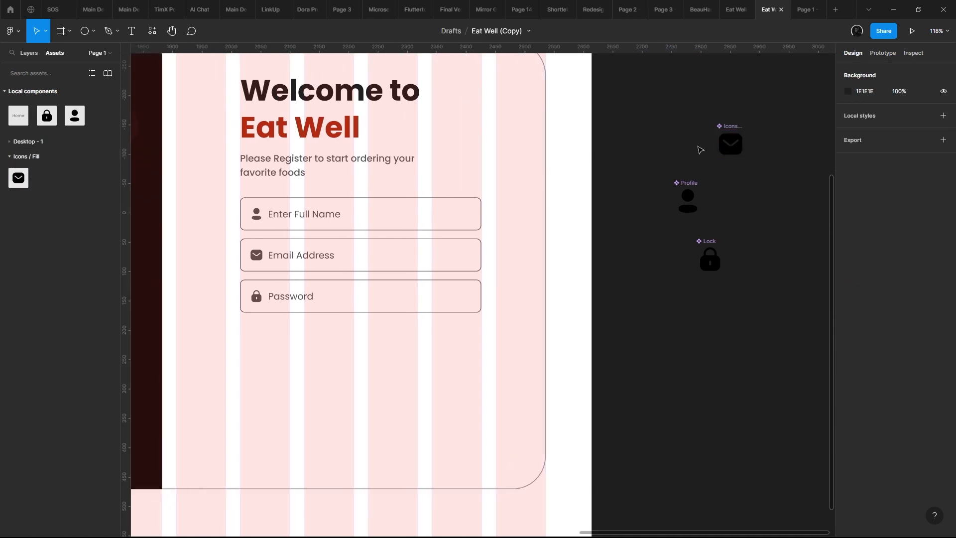
pyautogui.scroll(1, 310, 213)
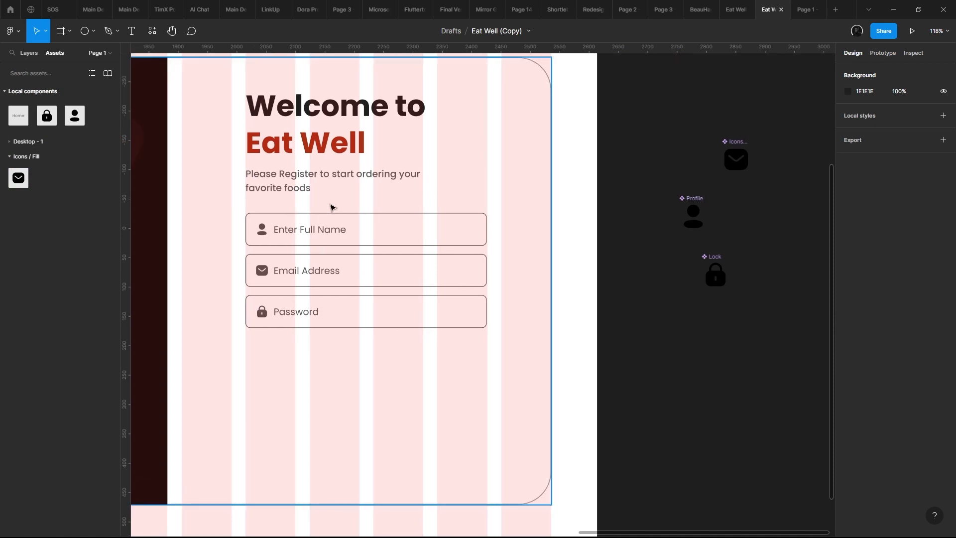
pyautogui.click(289, 232)
pyautogui.scroll(-10, 289, 233)
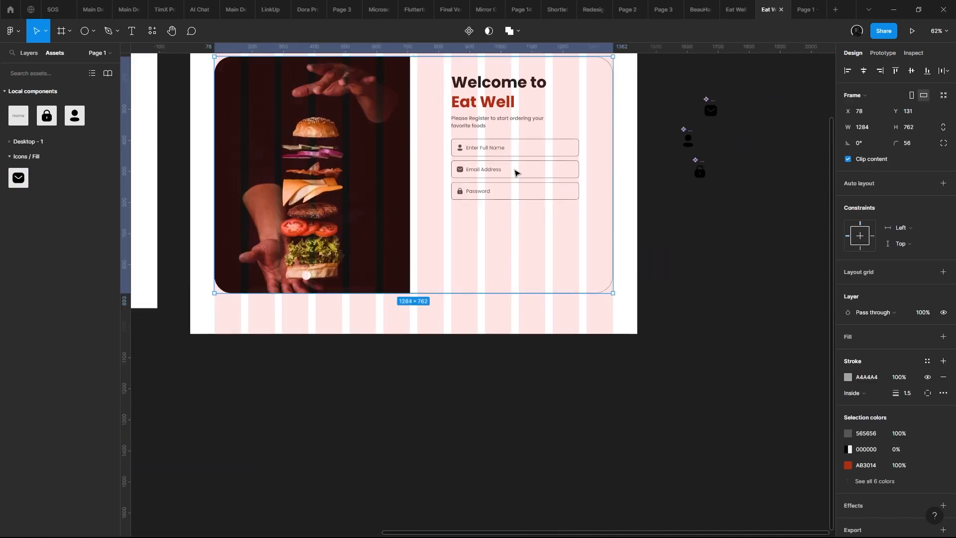
pyautogui.scroll(5, 499, 175)
pyautogui.click(501, 241)
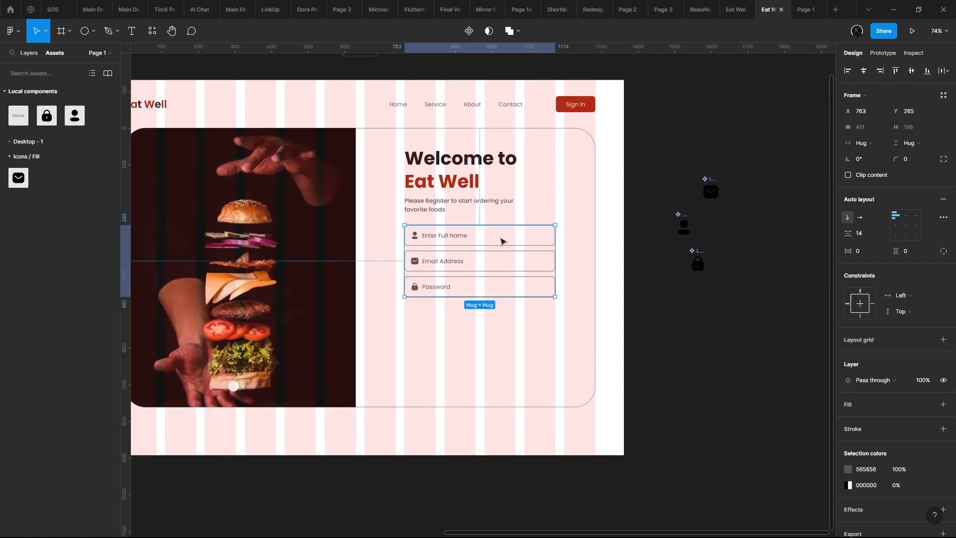
pyautogui.click(871, 239)
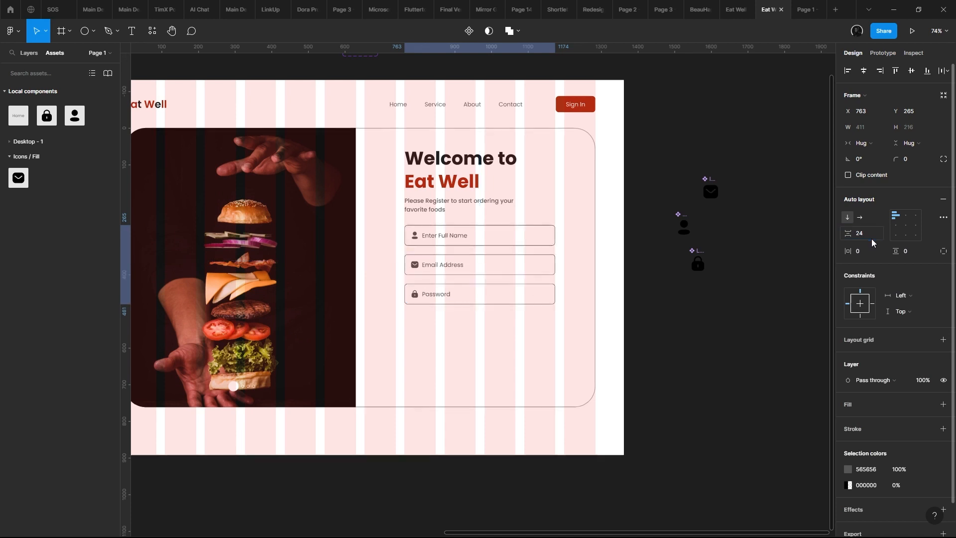
pyautogui.click(744, 286)
# - Place a copy of the header's Sign In button below the Password field, enlarged to about 328 × 58
pyautogui.hscroll(-2, 599, 250)
pyautogui.click(568, 244)
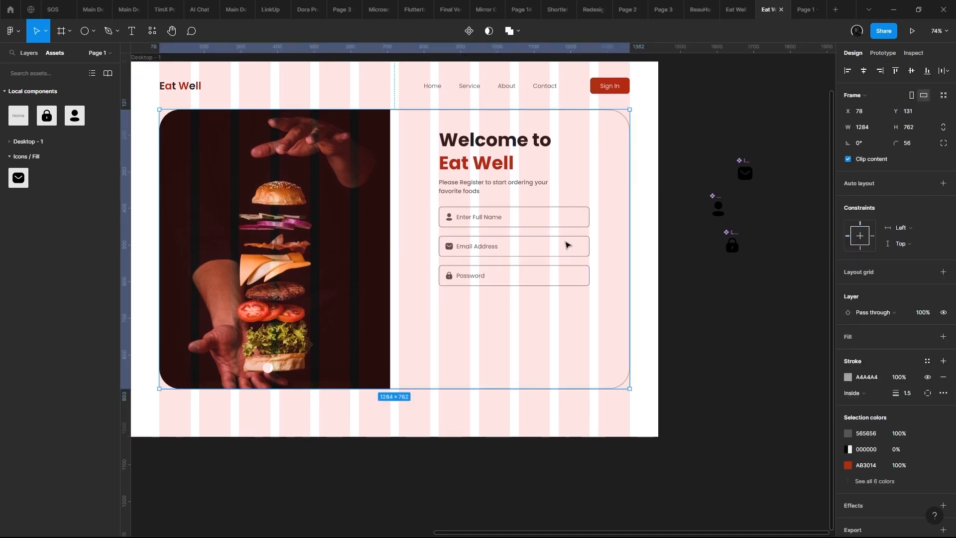
pyautogui.scroll(-2, 567, 243)
pyautogui.scroll(1, 593, 178)
pyautogui.click(596, 136)
pyautogui.moveTo(596, 136); pyautogui.dragTo(651, 310)
pyautogui.scroll(5, 498, 329)
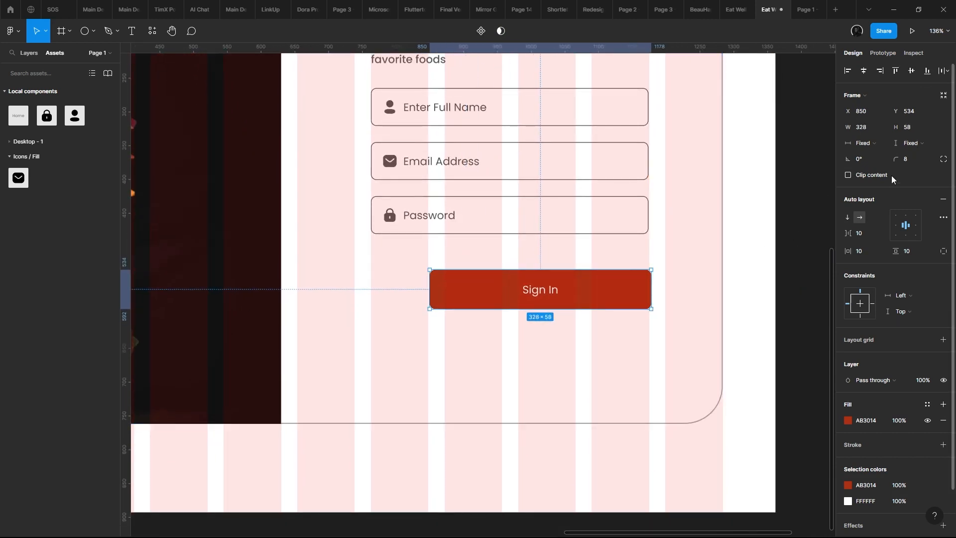
# - Set the copied button's height to 56 and stretch its left edge to line up with the input fields
pyautogui.write('56')
pyautogui.press('Return')
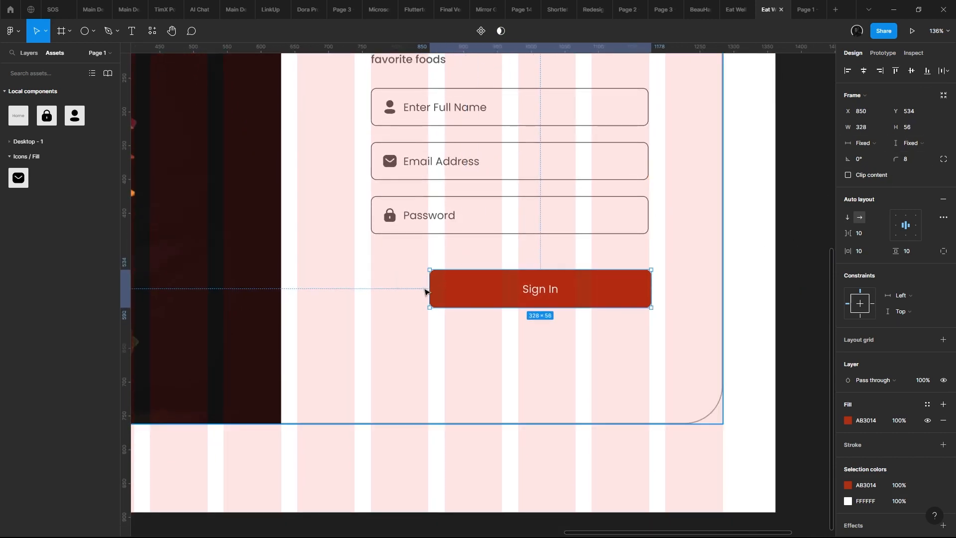
pyautogui.moveTo(427, 288); pyautogui.dragTo(371, 280)
# - Change the label of the large red button below the form to Sign Up
pyautogui.click(512, 299)
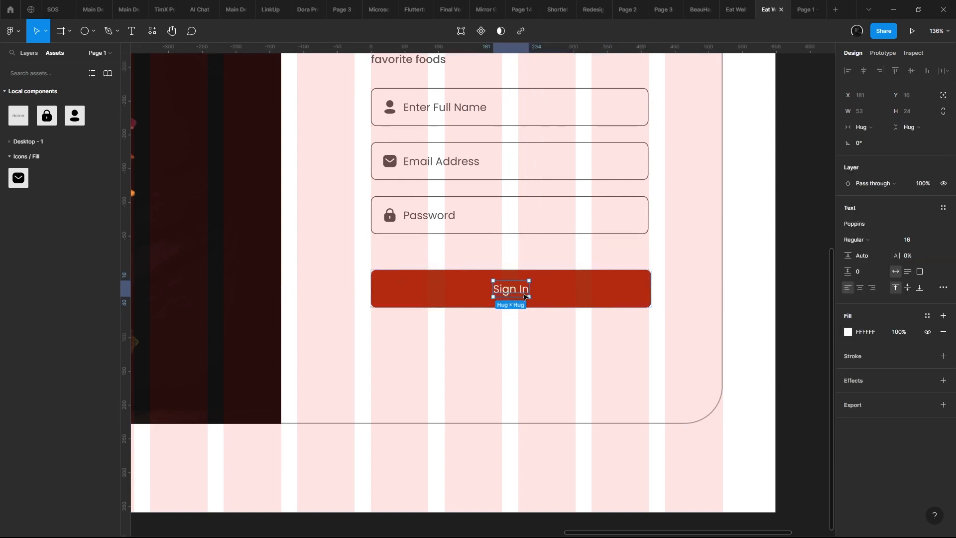
pyautogui.doubleClick(521, 290)
pyautogui.write('Sign Up')
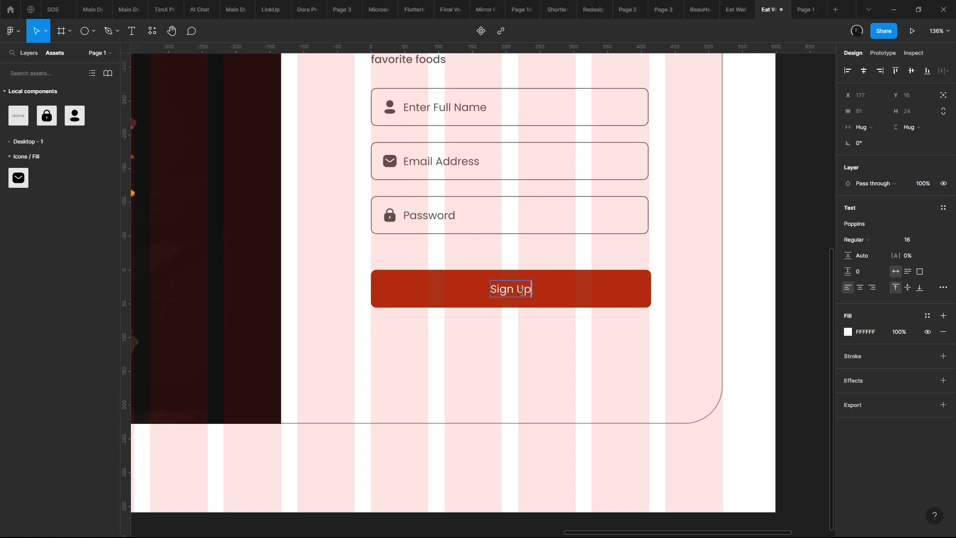
pyautogui.press('Escape')
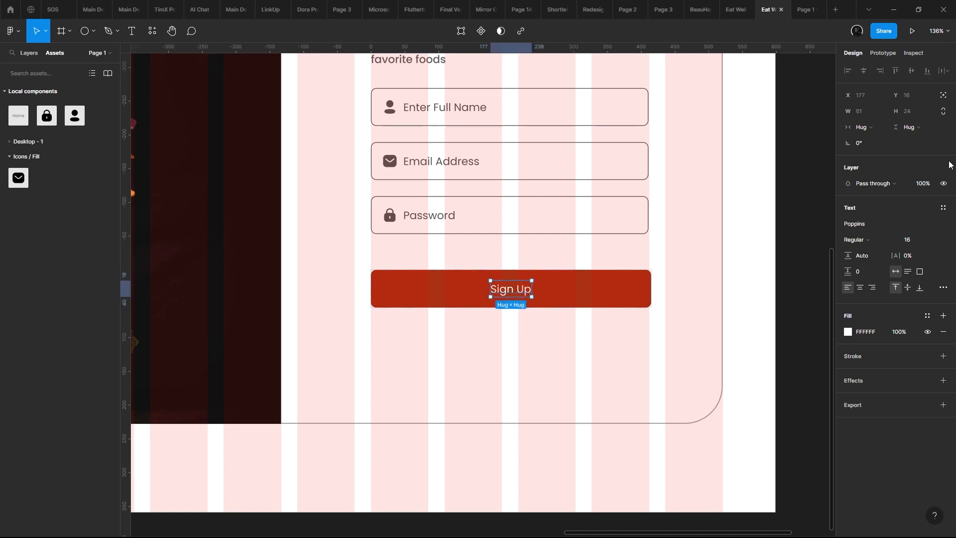
# - Set the Sign Up label to uppercase and its font weight to SemiBold
pyautogui.click(942, 289)
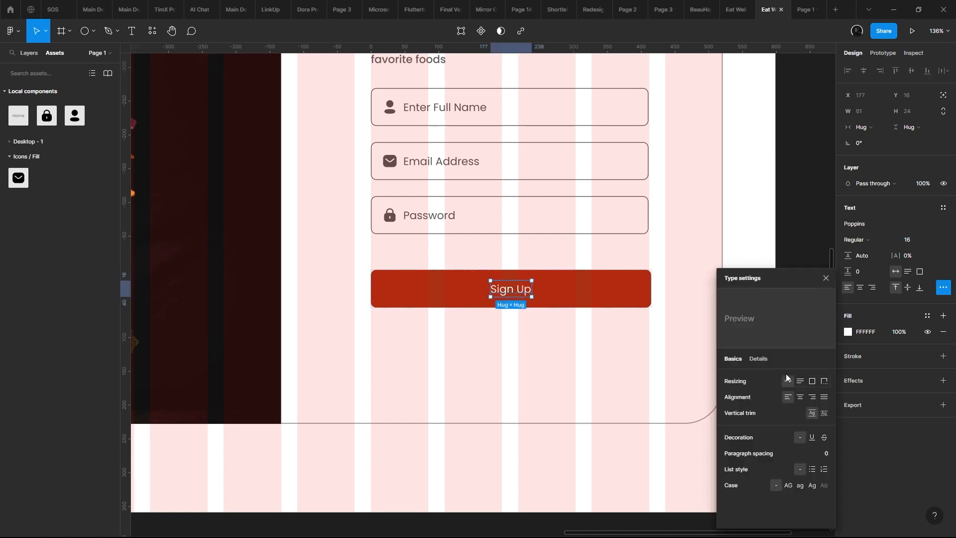
pyautogui.click(791, 484)
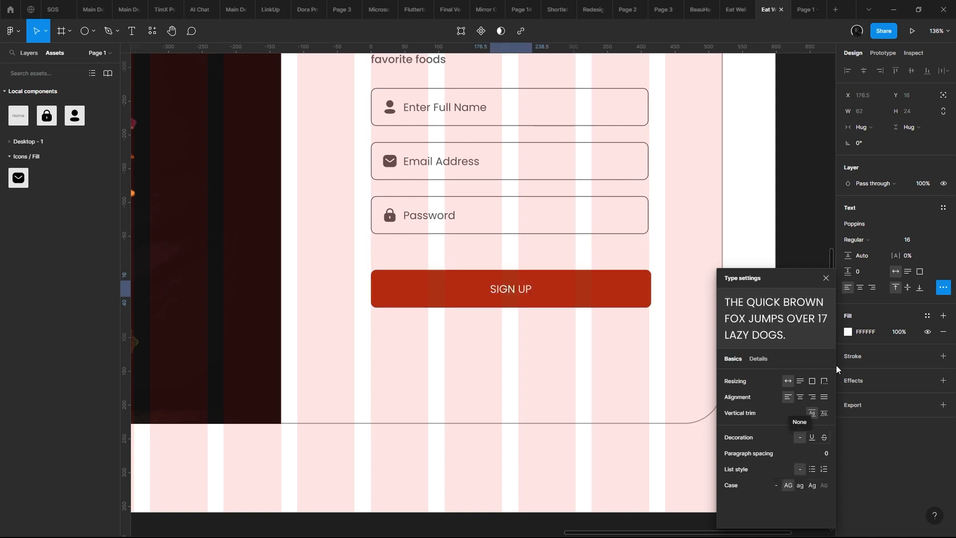
pyautogui.click(861, 239)
pyautogui.click(875, 264)
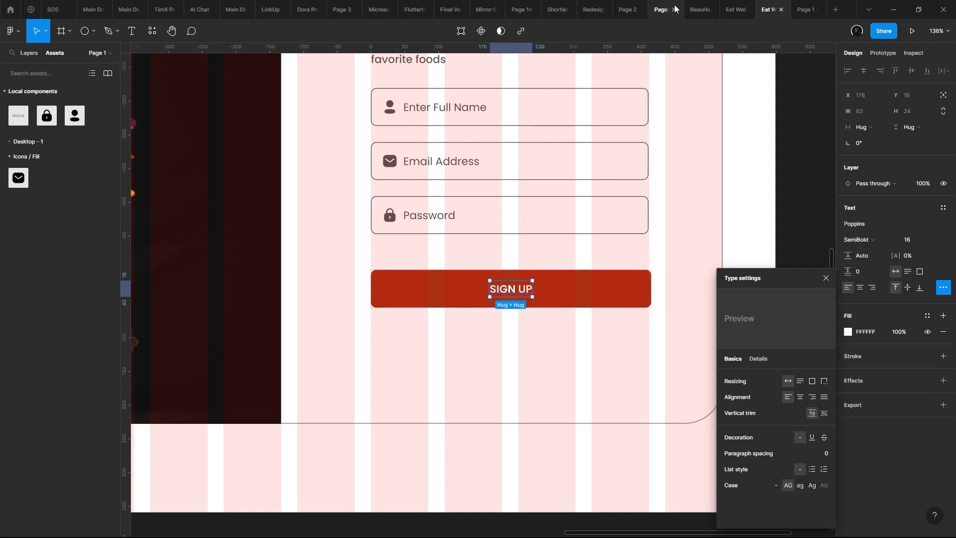
# - Check the sign-up page in the prototype preview, reload the preview, and return to the design file
pyautogui.click(803, 5)
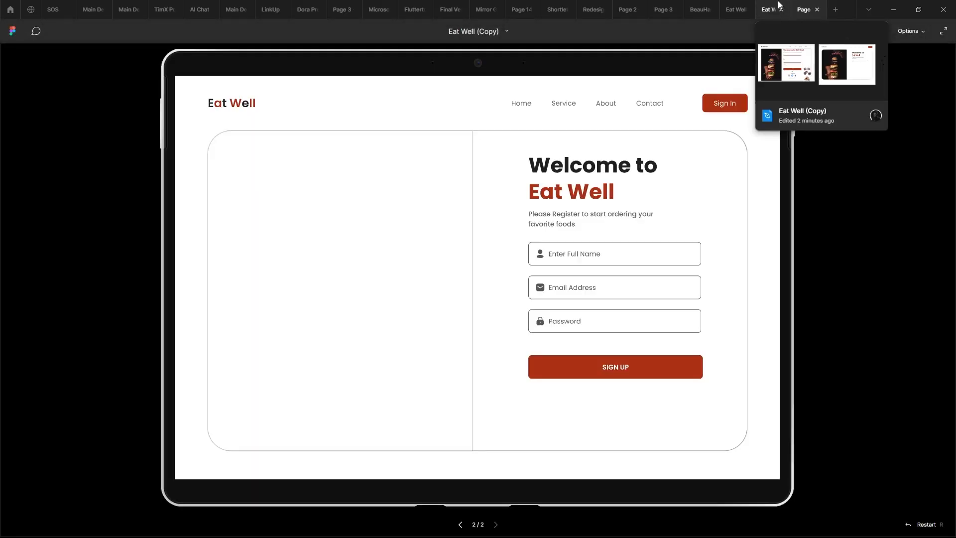
pyautogui.click(658, 205)
pyautogui.click(649, 208)
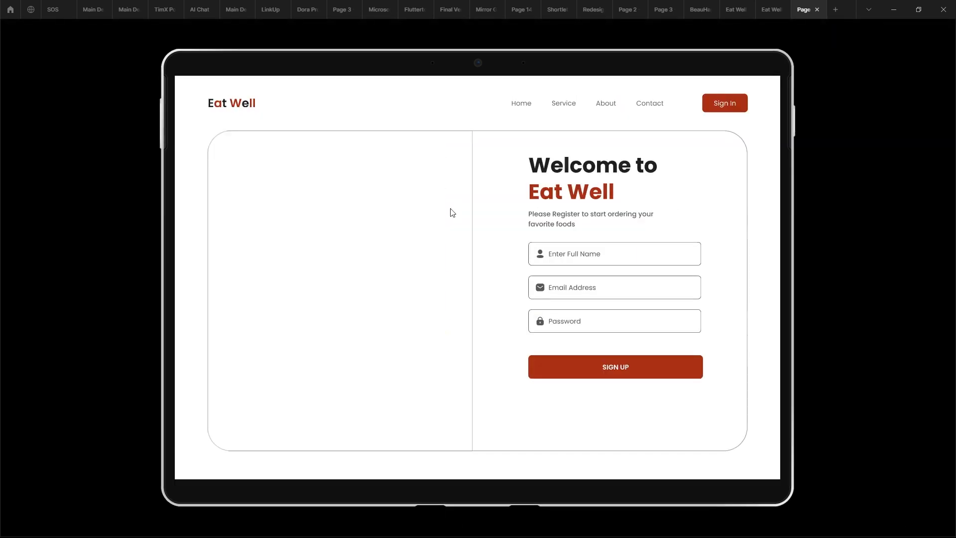
pyautogui.rightClick(809, 10)
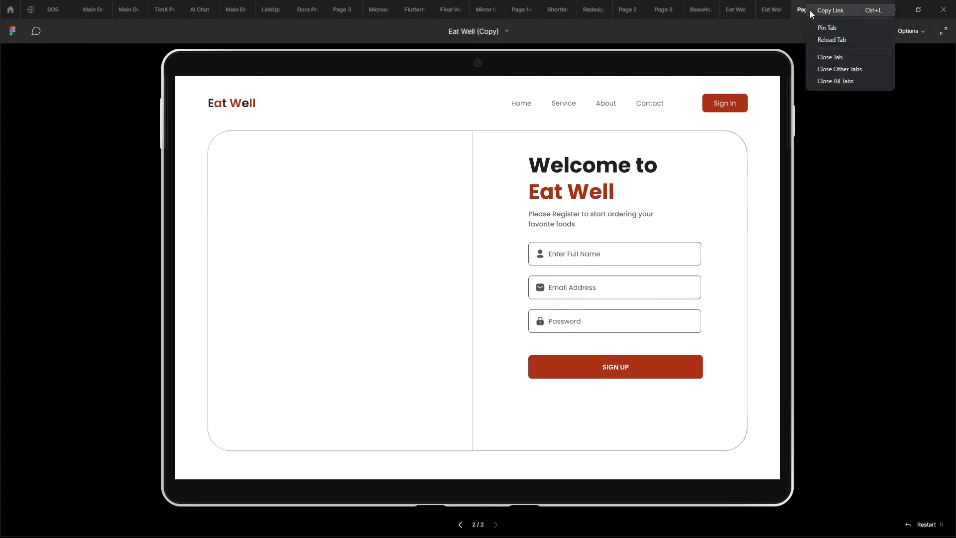
pyautogui.click(831, 40)
pyautogui.click(773, 10)
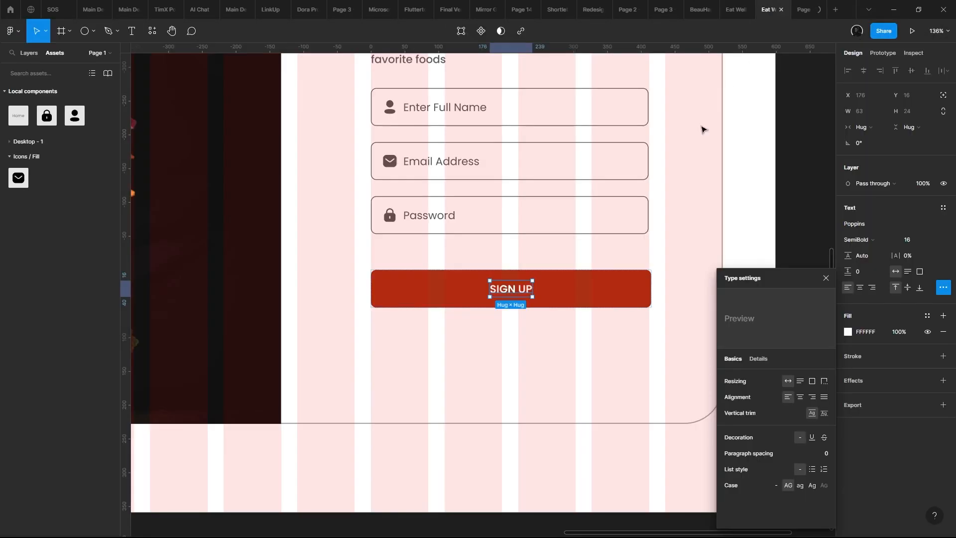
pyautogui.scroll(-10, 592, 219)
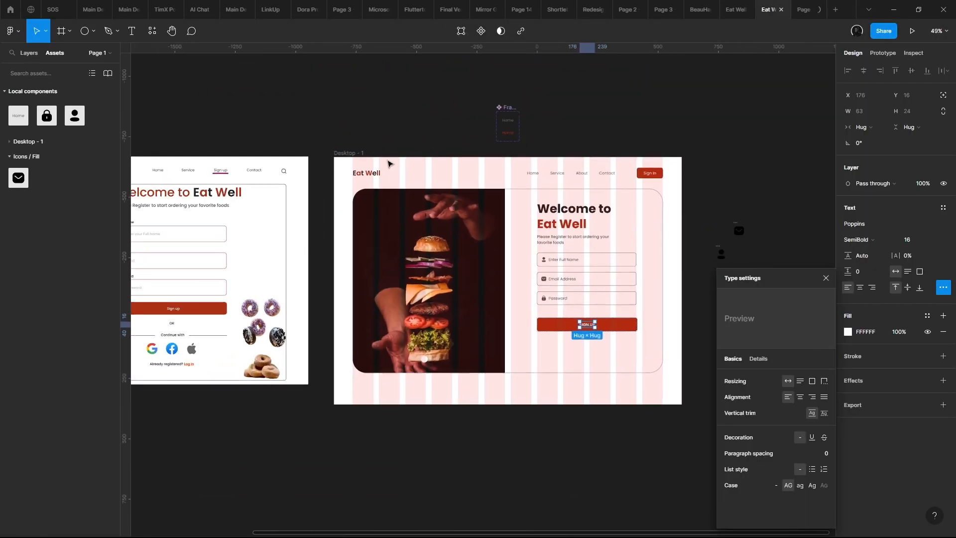
pyautogui.moveTo(360, 152); pyautogui.dragTo(360, 223)
pyautogui.hotkey('ctrl', 'z')
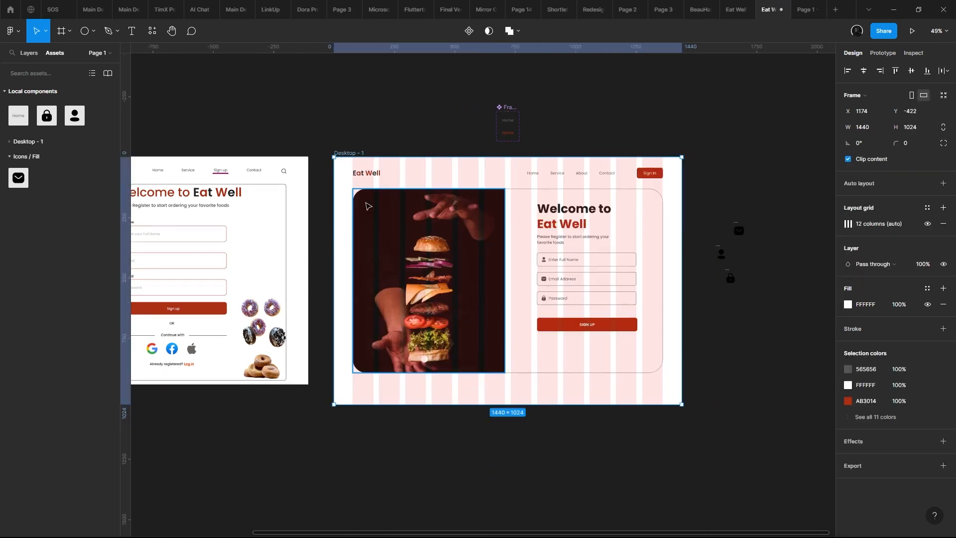
# - Inspect the form in the Desktop - 1 frame and compare the SIGN UP button with the input fields
pyautogui.scroll(5, 402, 211)
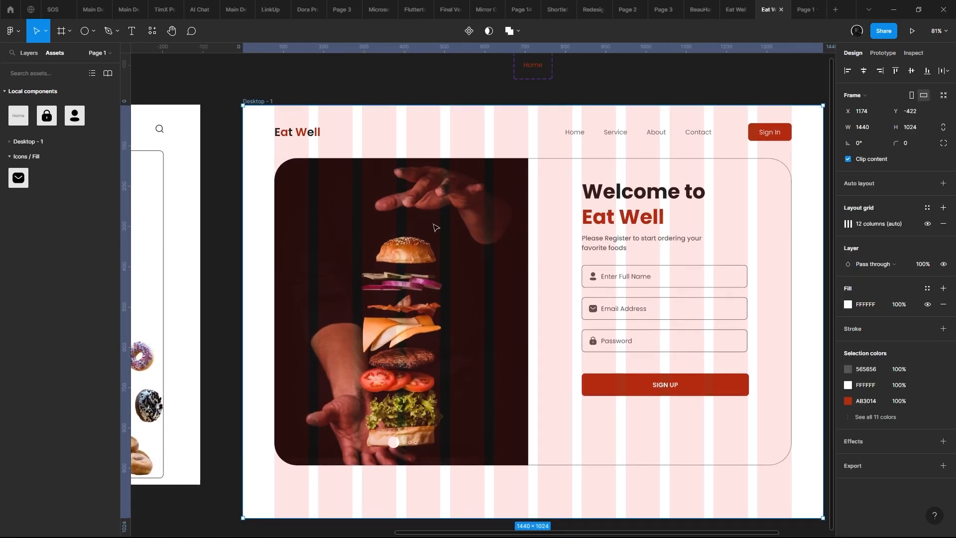
pyautogui.scroll(2, 563, 307)
pyautogui.scroll(-3, 572, 303)
pyautogui.scroll(2, 557, 288)
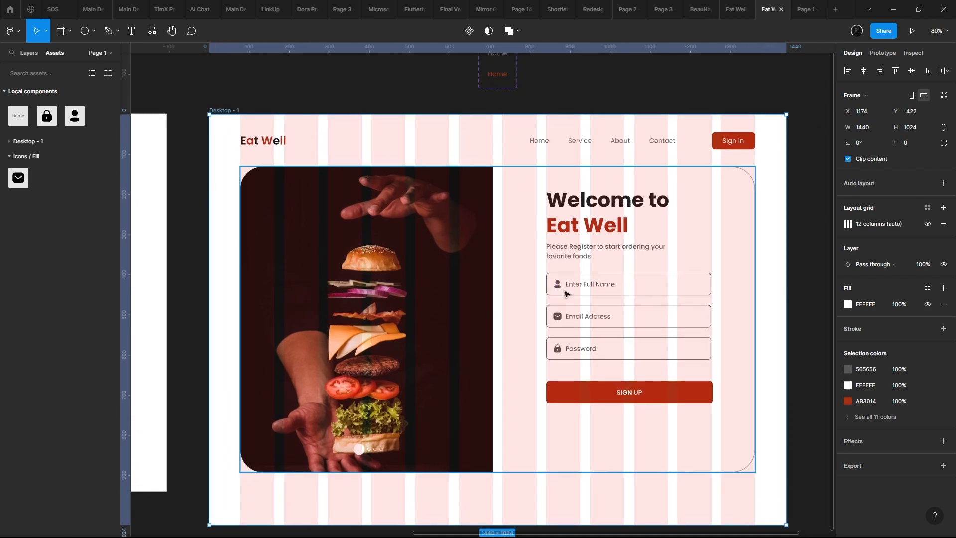
pyautogui.doubleClick(583, 294)
pyautogui.moveTo(580, 336); pyautogui.dragTo(564, 283)
pyautogui.click(588, 342)
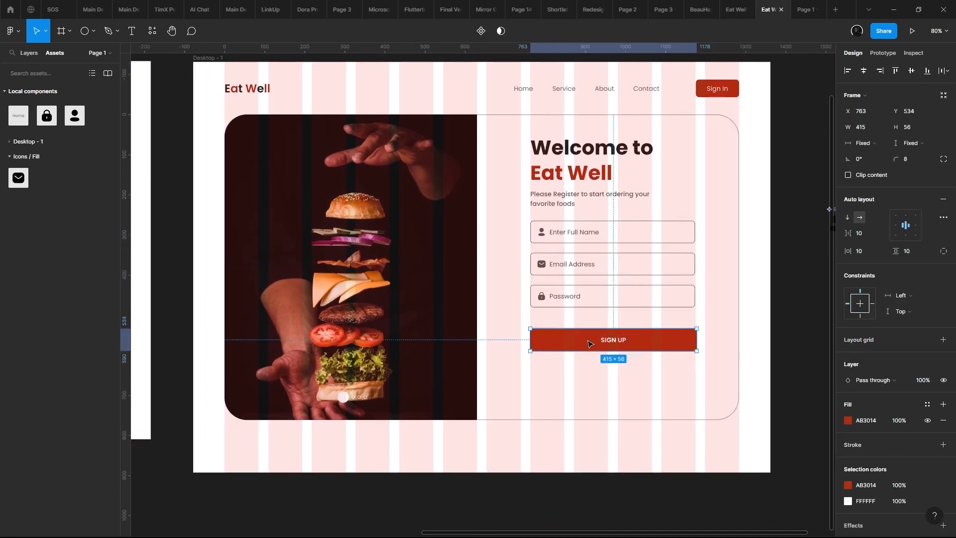
pyautogui.scroll(-5, 589, 344)
pyautogui.scroll(3, 407, 302)
# - Copy the donut image from the Sign up Page into the Desktop - 1 frame, over the lower part of the form
pyautogui.click(407, 302)
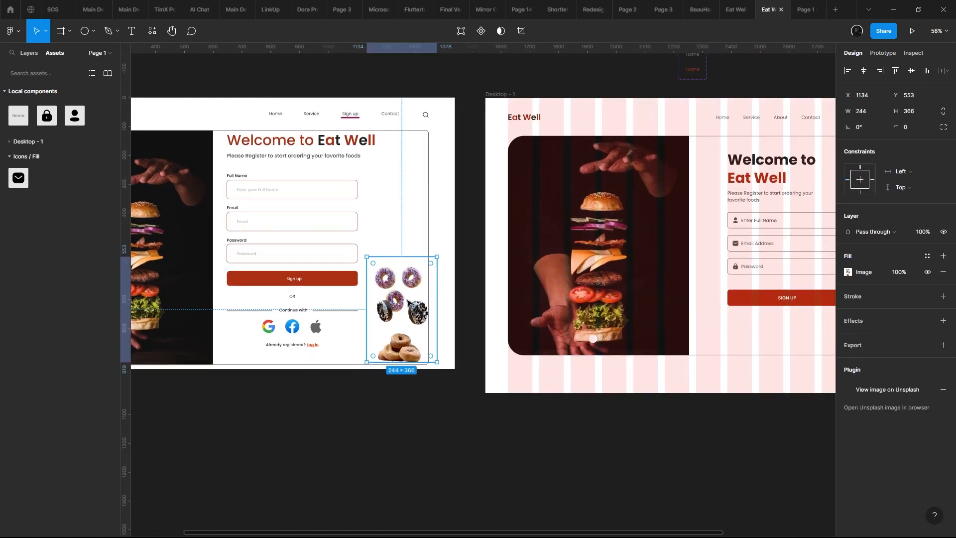
pyautogui.scroll(5, 407, 302)
pyautogui.scroll(-6, 429, 286)
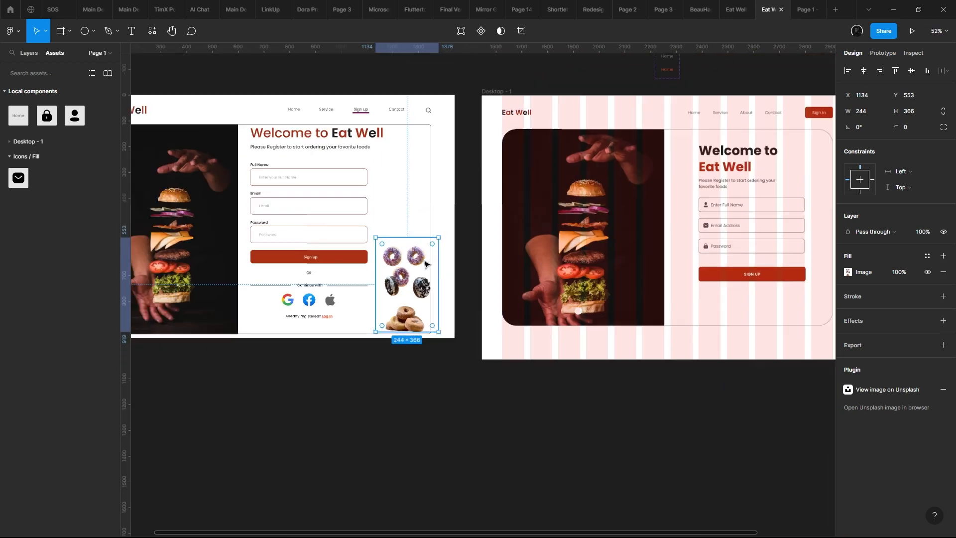
pyautogui.scroll(4, 425, 265)
pyautogui.scroll(-6, 425, 269)
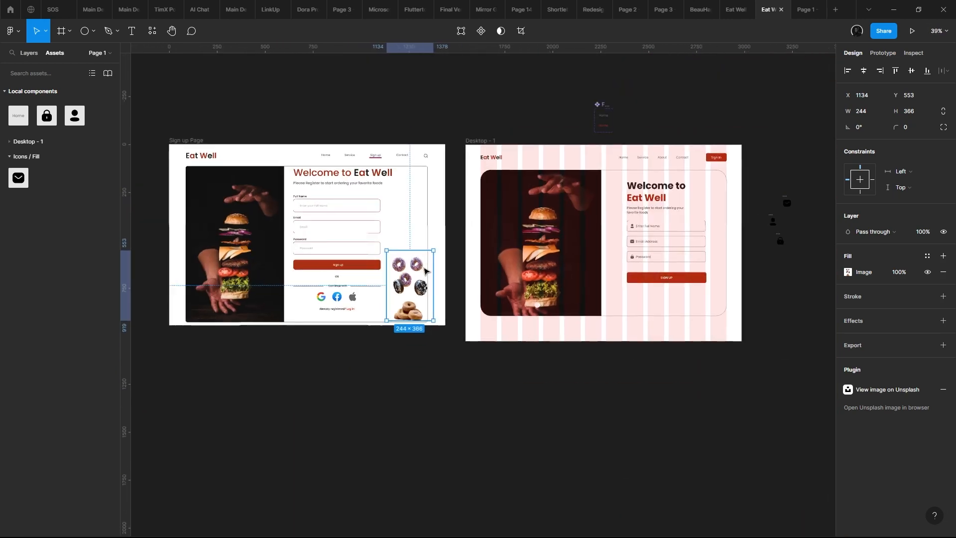
pyautogui.scroll(2, 424, 272)
pyautogui.moveTo(424, 271); pyautogui.dragTo(675, 258)
pyautogui.scroll(1, 392, 262)
pyautogui.hscroll(3, 604, 286)
pyautogui.scroll(-1, 604, 287)
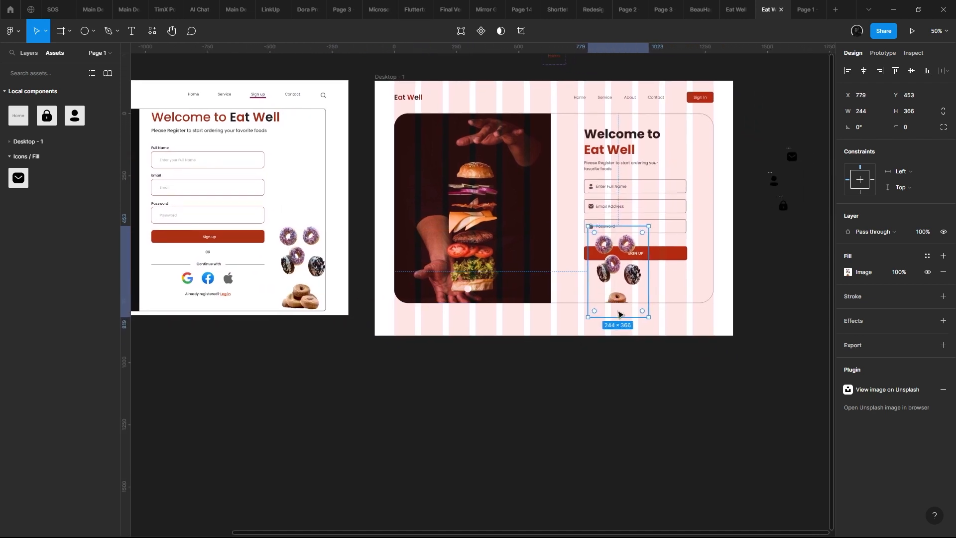
# - Scale the donut image copy down to 64 × 97, try moving it onto the burger photo, and undo that move
pyautogui.moveTo(622, 247); pyautogui.dragTo(700, 158)
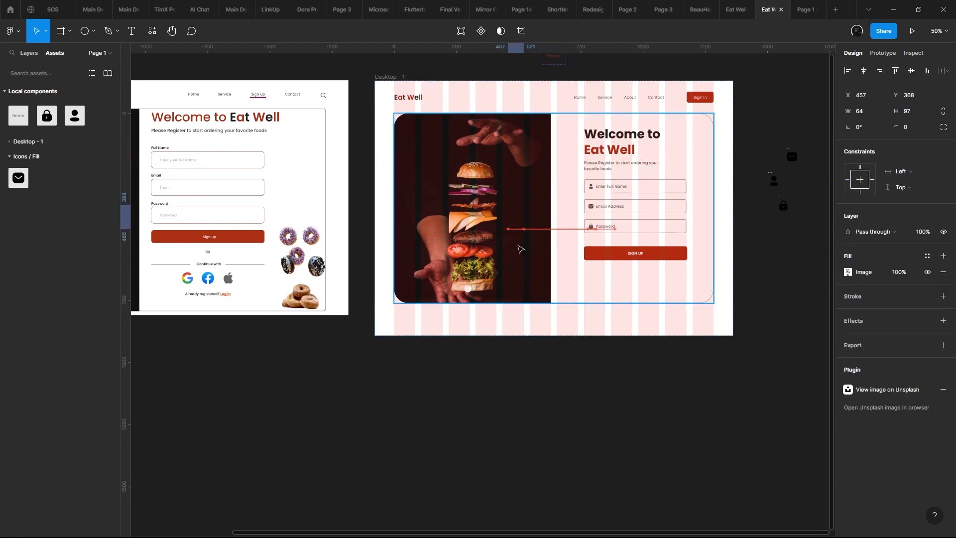
pyautogui.hotkey('ctrl', 'z')
# - Examine the size and placement of the donut image on the original Sign up Page
pyautogui.scroll(3, 603, 280)
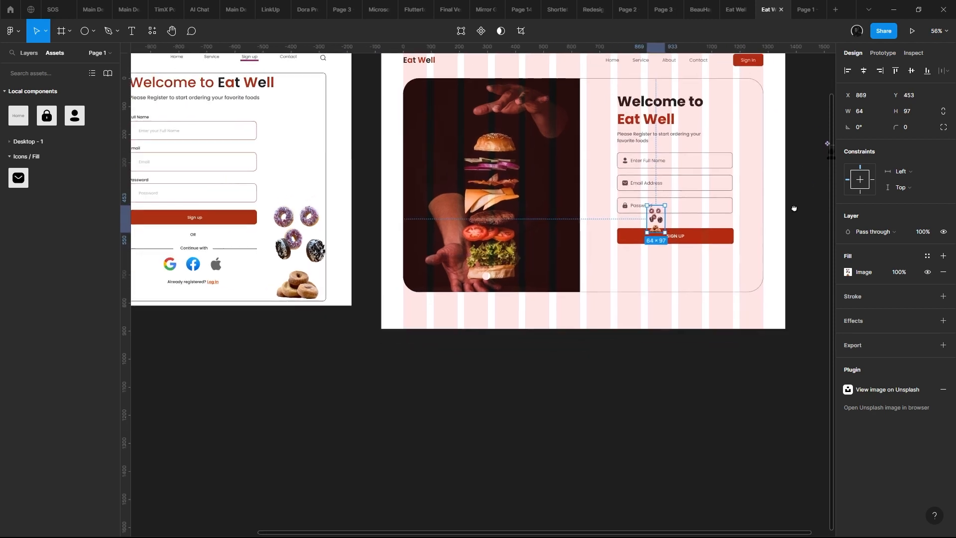
pyautogui.scroll(6, 628, 319)
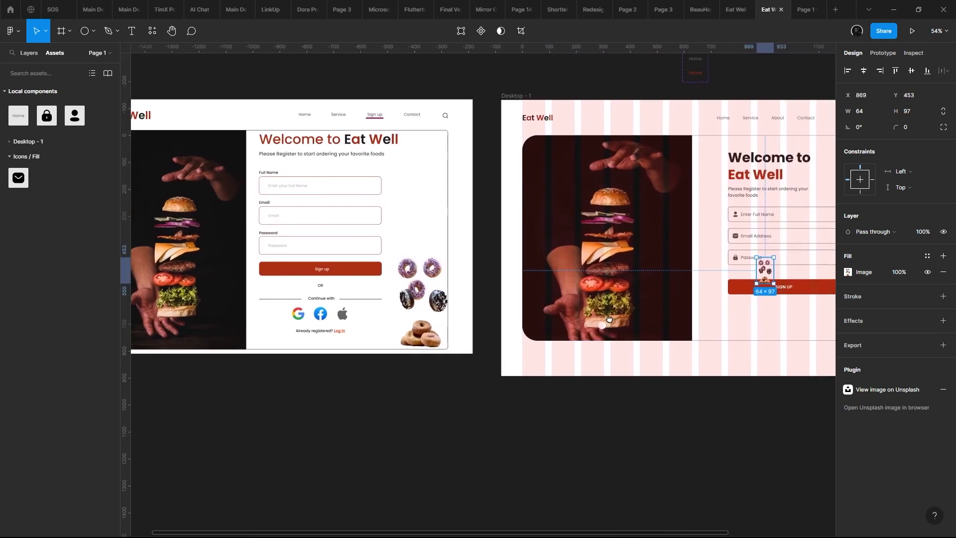
pyautogui.scroll(-6, 603, 253)
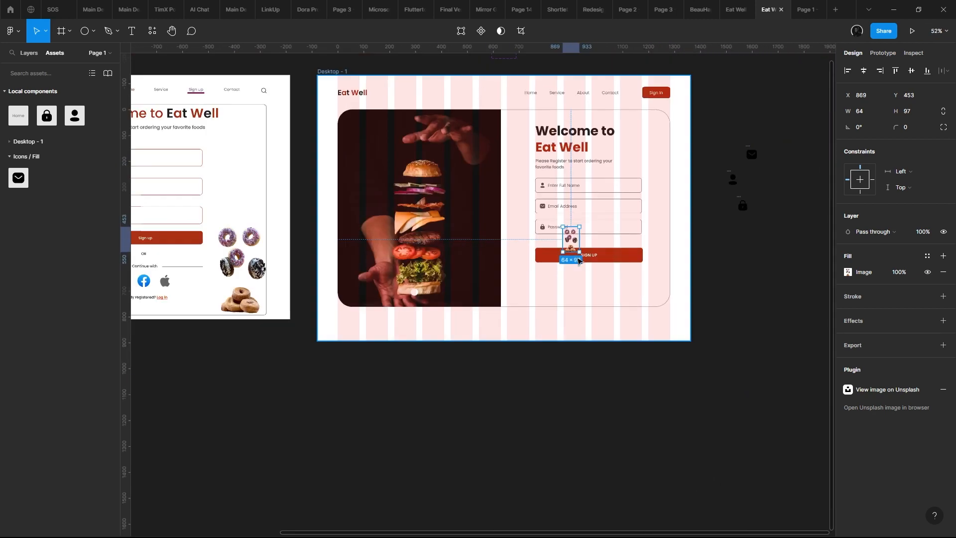
pyautogui.scroll(1, 572, 256)
pyautogui.moveTo(572, 255); pyautogui.dragTo(738, 220)
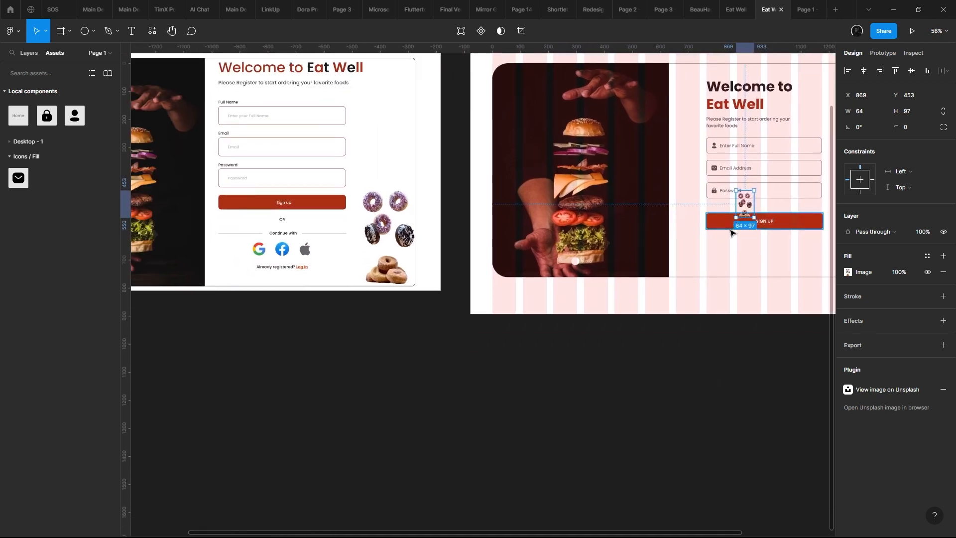
pyautogui.scroll(9, 385, 257)
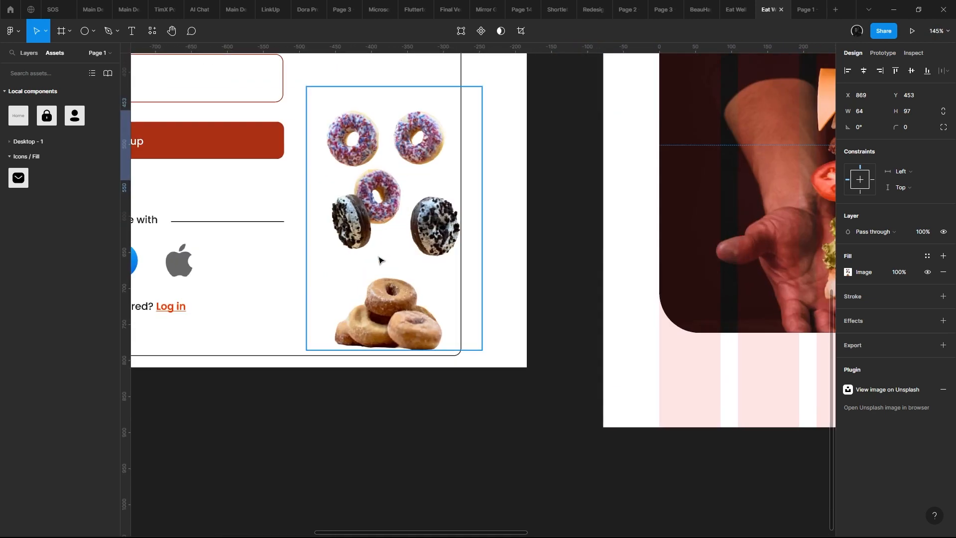
pyautogui.scroll(2, 350, 296)
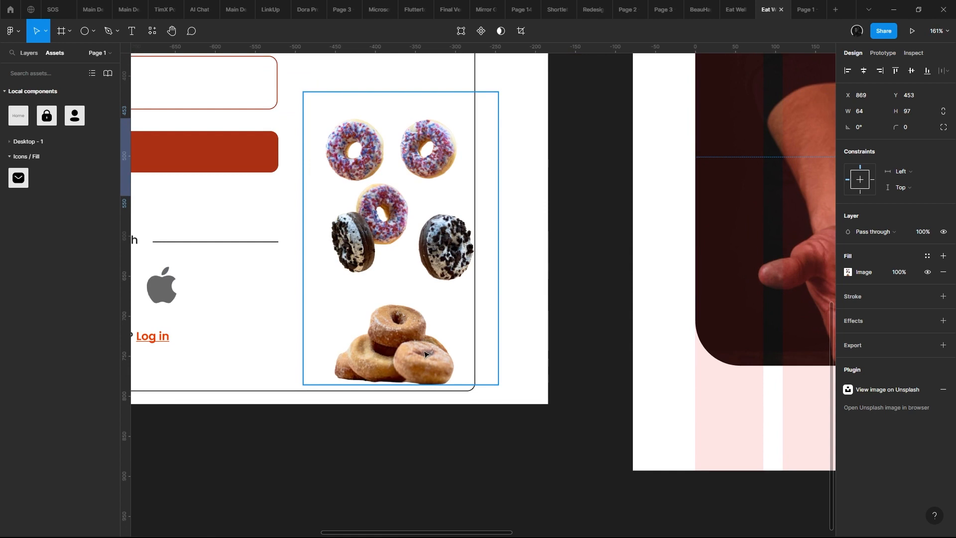
pyautogui.scroll(-6, 425, 354)
pyautogui.scroll(4, 487, 296)
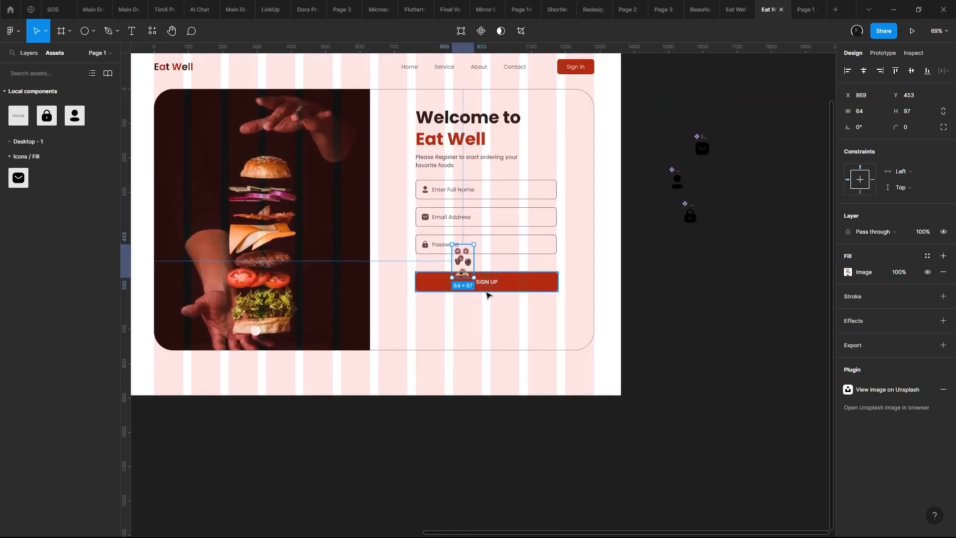
# - Scale the donut image copy to 191 × 290 and place it over the card's lower-right corner at X 1164, Y 721
pyautogui.moveTo(474, 278); pyautogui.dragTo(573, 372)
pyautogui.moveTo(564, 290); pyautogui.dragTo(625, 334)
pyautogui.hotkey('ctrl', 'z')
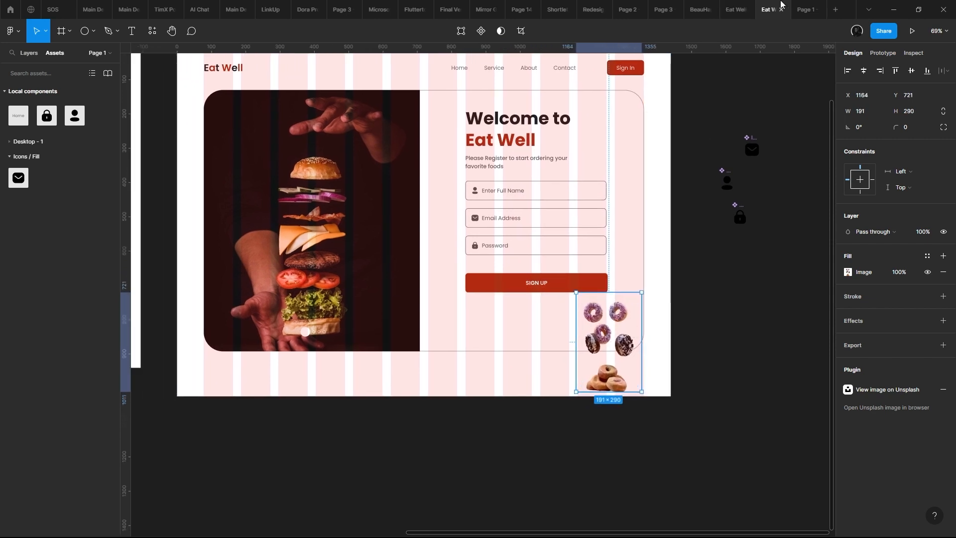
# - Take a brief look at the prototype preview and move the donut image out of the frame, beside the icon components on the canvas
pyautogui.click(802, 8)
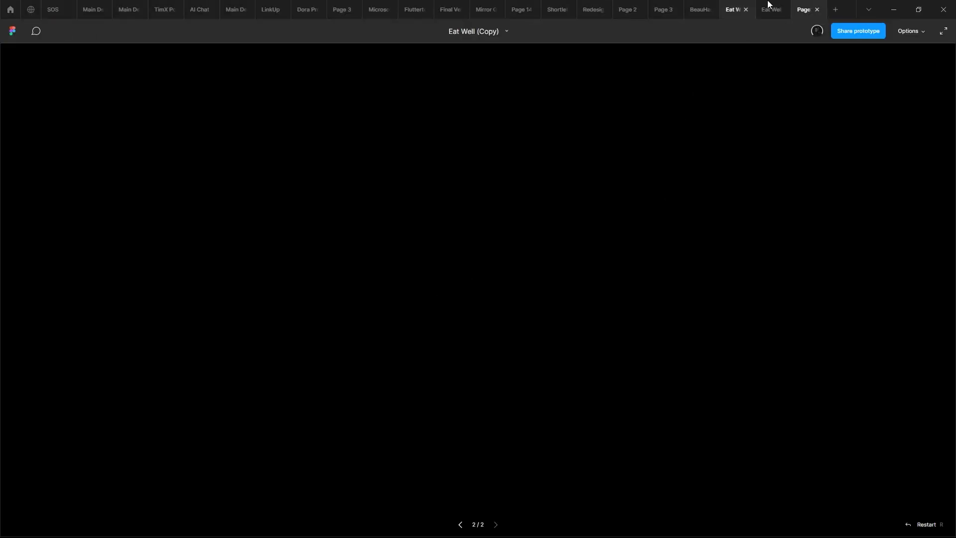
pyautogui.click(769, 6)
pyautogui.scroll(-1, 613, 149)
pyautogui.scroll(2, 603, 276)
pyautogui.moveTo(602, 294); pyautogui.dragTo(777, 215)
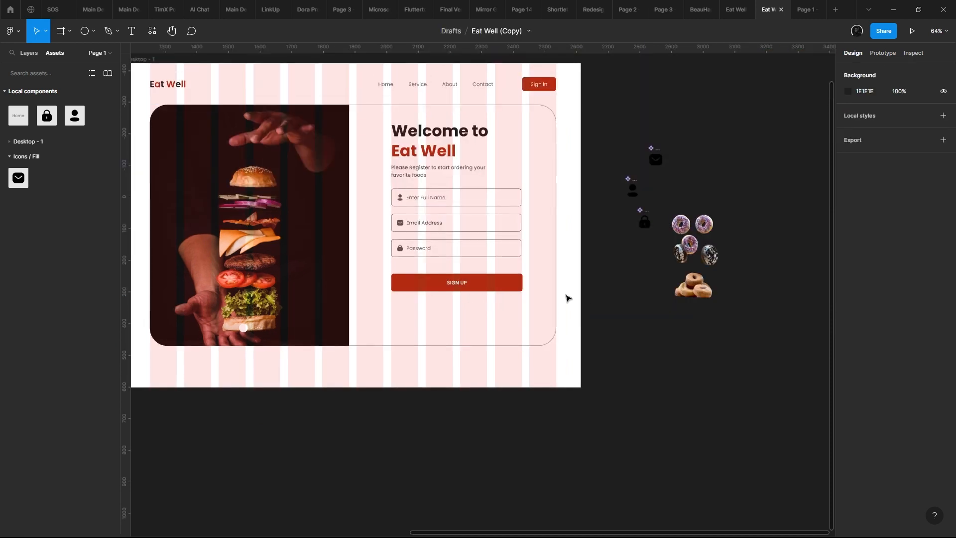
pyautogui.moveTo(524, 303); pyautogui.dragTo(631, 354)
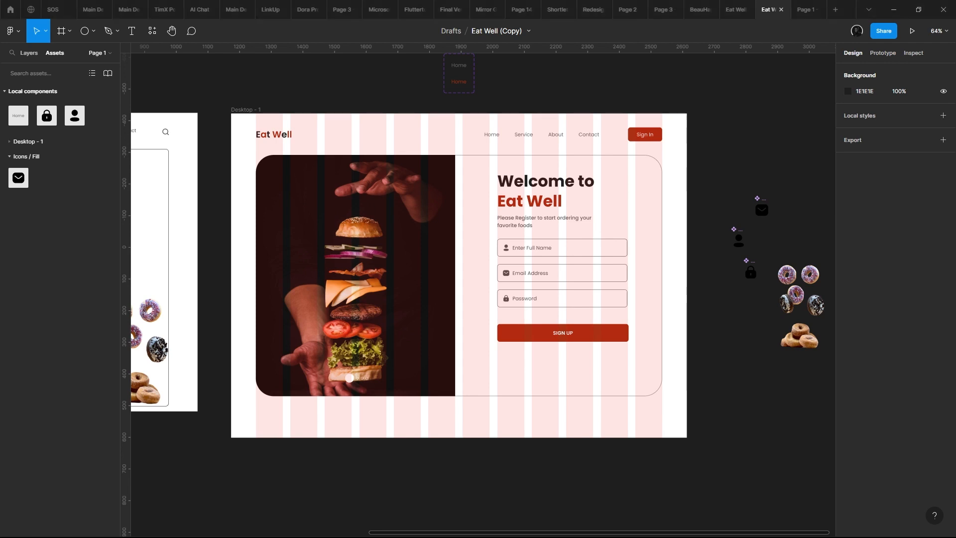
# - Copy the OR text and the Continue with divider below the button on the original Sign up Page
pyautogui.hscroll(-4, 217, 230)
pyautogui.keyDown('ctrl'); pyautogui.scroll(4, 404, 236); pyautogui.keyUp('ctrl')
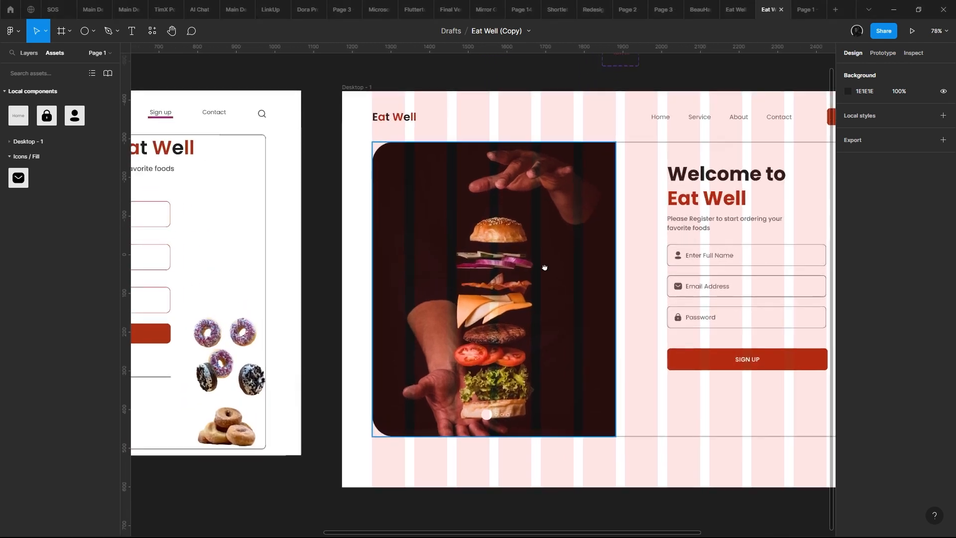
pyautogui.keyDown('ctrl'); pyautogui.scroll(-5, 526, 237); pyautogui.keyUp('ctrl')
pyautogui.keyDown('ctrl'); pyautogui.scroll(4, 535, 219); pyautogui.keyUp('ctrl')
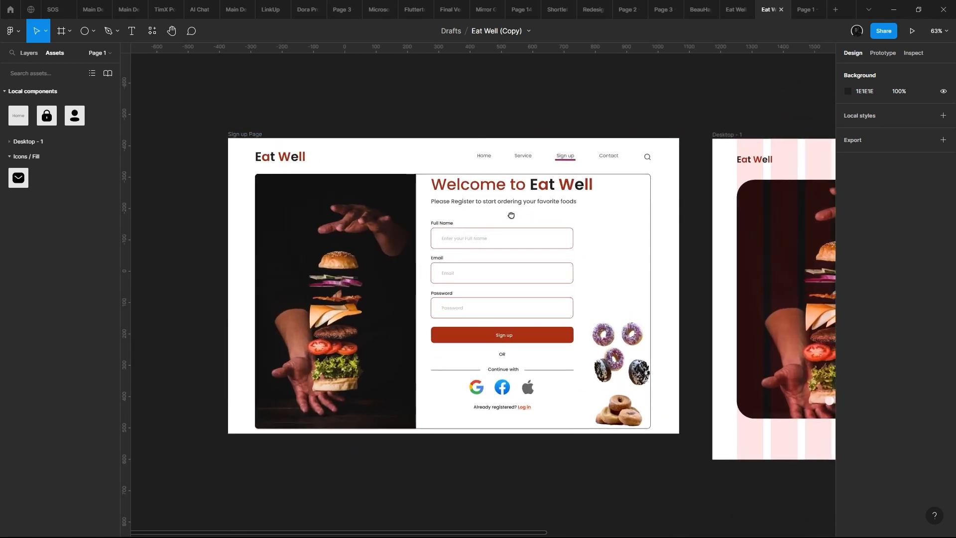
pyautogui.hscroll(2, 313, 219)
pyautogui.click(312, 217)
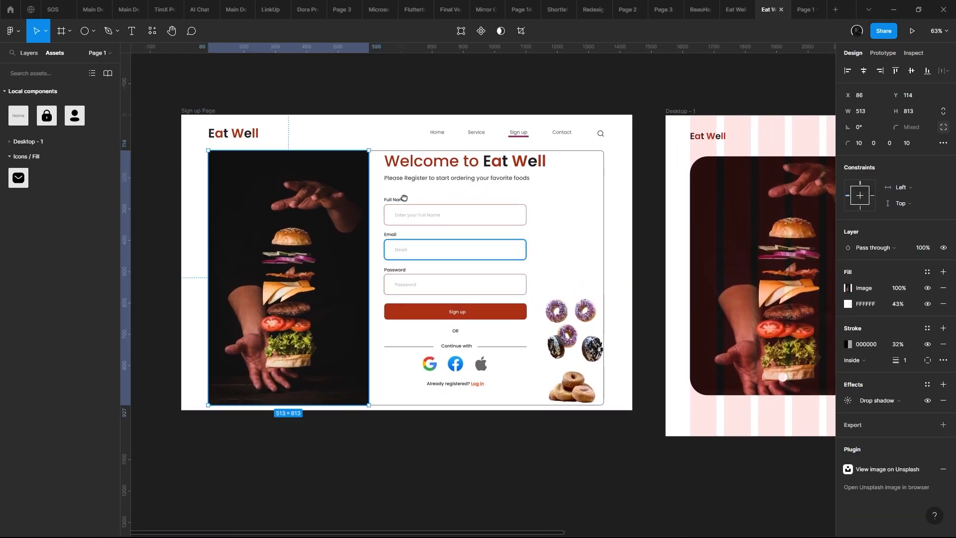
pyautogui.keyDown('ctrl'); pyautogui.scroll(5, 427, 269); pyautogui.keyUp('ctrl')
pyautogui.click(438, 260)
pyautogui.doubleClick(437, 255)
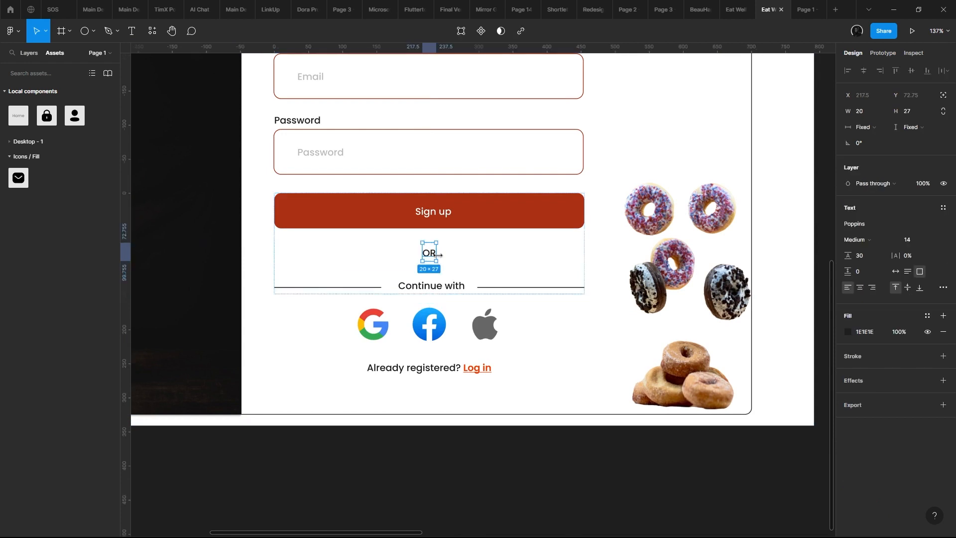
pyautogui.press('Escape')
pyautogui.keyDown('ctrl'); pyautogui.scroll(-5, 448, 213); pyautogui.keyUp('ctrl')
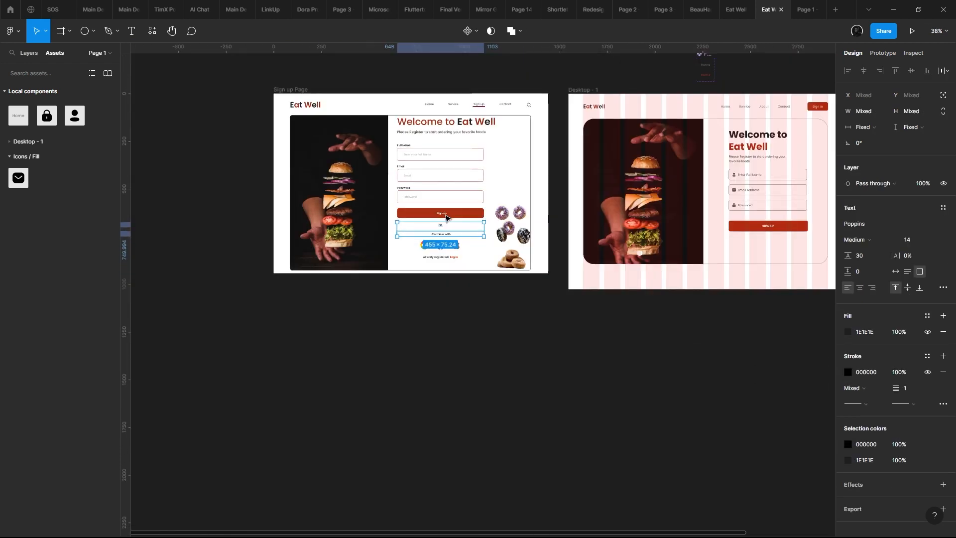
pyautogui.click(496, 224)
pyautogui.click(468, 228)
pyautogui.keyDown('ctrl'); pyautogui.scroll(2, 467, 226); pyautogui.keyUp('ctrl')
pyautogui.doubleClick(455, 207)
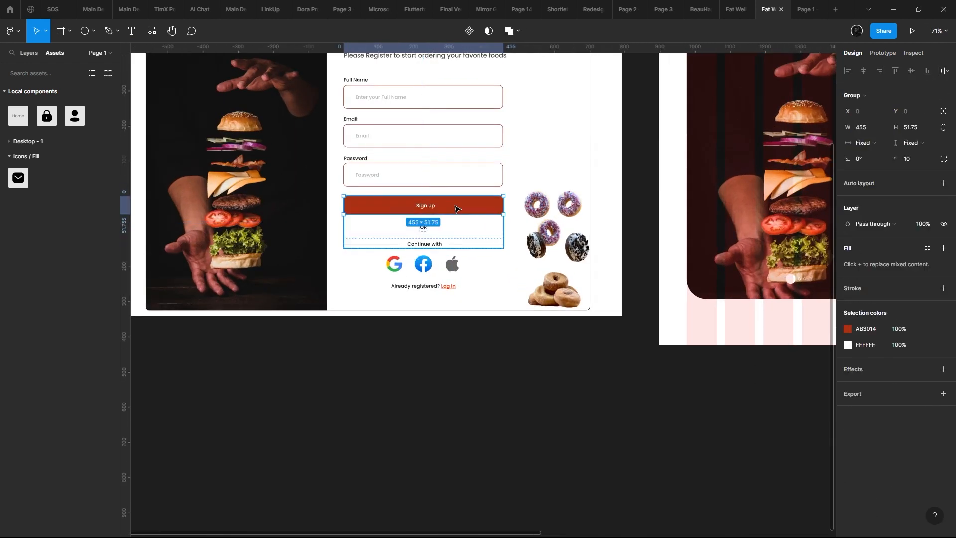
pyautogui.moveTo(456, 211); pyautogui.dragTo(466, 194)
pyautogui.hotkey('ctrl', 'z')
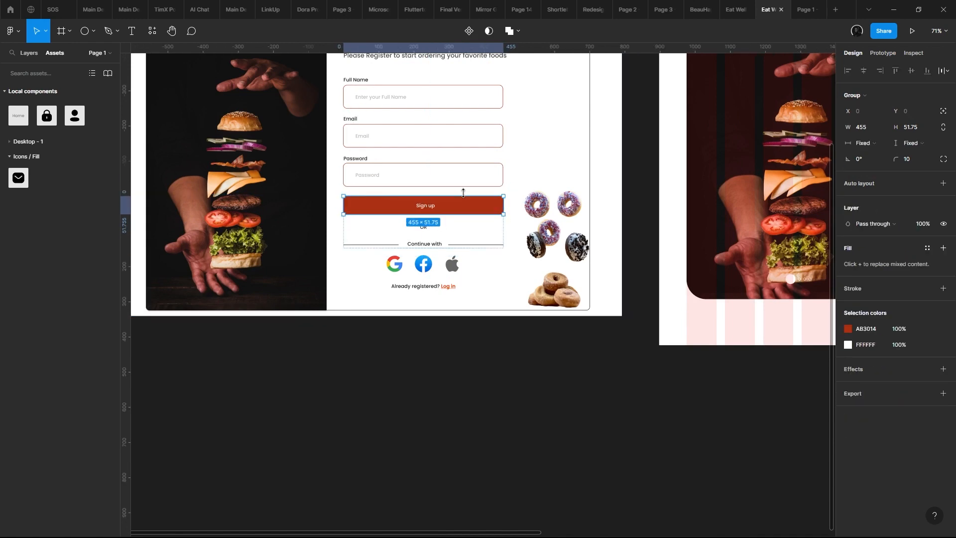
pyautogui.hotkey('ctrl', 'z')
# - Paste the OR text and Continue with divider into the Desktop - 1 card, centred below the SIGN UP button
pyautogui.keyDown('ctrl'); pyautogui.scroll(-3, 463, 192); pyautogui.keyUp('ctrl')
pyautogui.moveTo(673, 245); pyautogui.dragTo(416, 233)
pyautogui.keyDown('ctrl'); pyautogui.scroll(4, 414, 231); pyautogui.keyUp('ctrl')
pyautogui.click(529, 203)
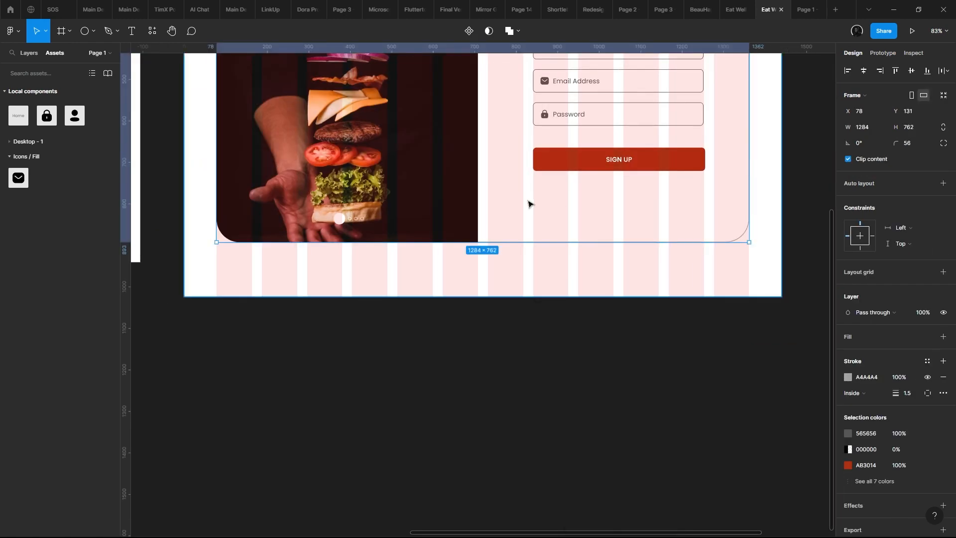
pyautogui.hotkey('ctrl', 'v')
pyautogui.moveTo(568, 197); pyautogui.dragTo(514, 199)
pyautogui.keyDown('ctrl'); pyautogui.scroll(-3, 514, 199); pyautogui.keyUp('ctrl')
pyautogui.moveTo(362, 125); pyautogui.dragTo(598, 302)
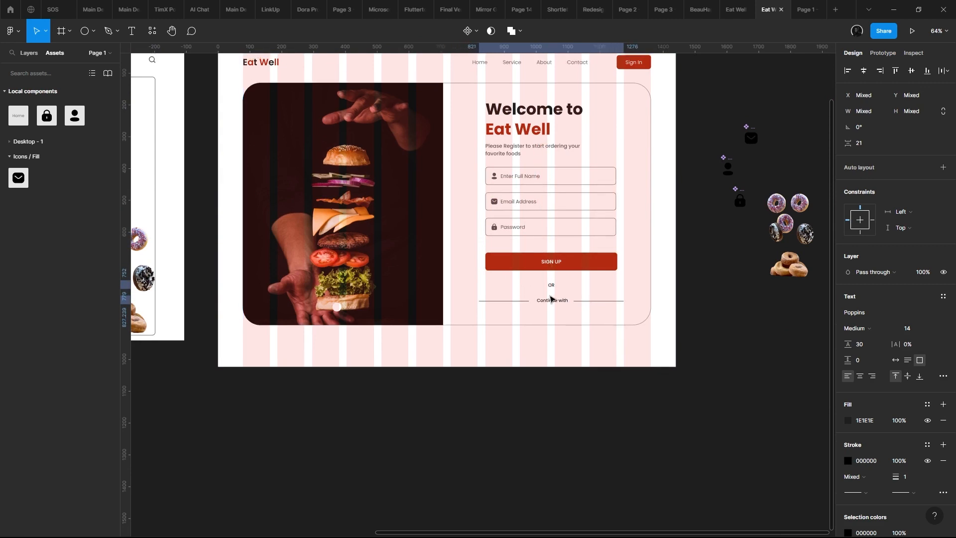
# - Set the fill colour of the pasted OR text to 818181 and copy that colour value
pyautogui.keyDown('ctrl'); pyautogui.scroll(5, 550, 288); pyautogui.keyUp('ctrl')
pyautogui.doubleClick(553, 271)
pyautogui.press('Escape')
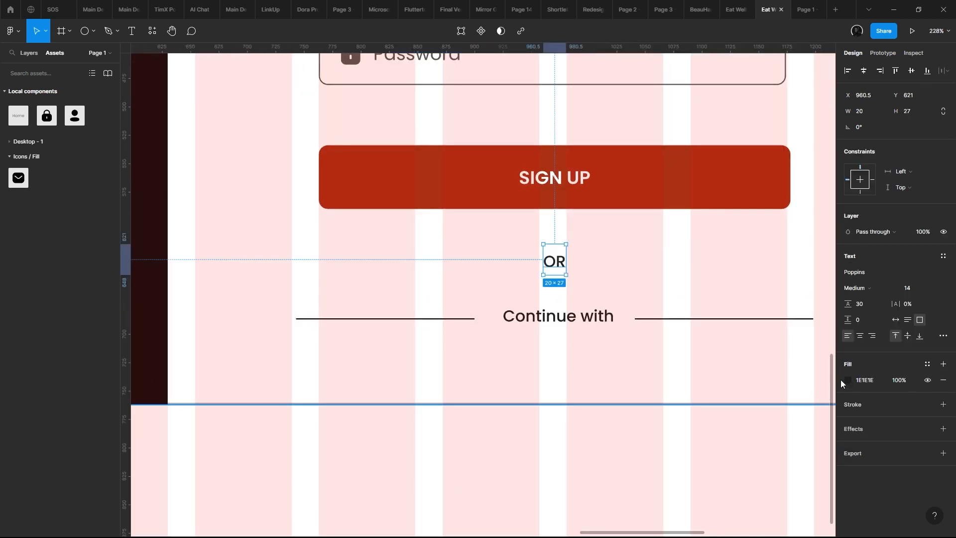
pyautogui.click(848, 380)
pyautogui.moveTo(785, 352); pyautogui.dragTo(642, 355)
pyautogui.click(864, 381)
pyautogui.hotkey('ctrl', 'c')
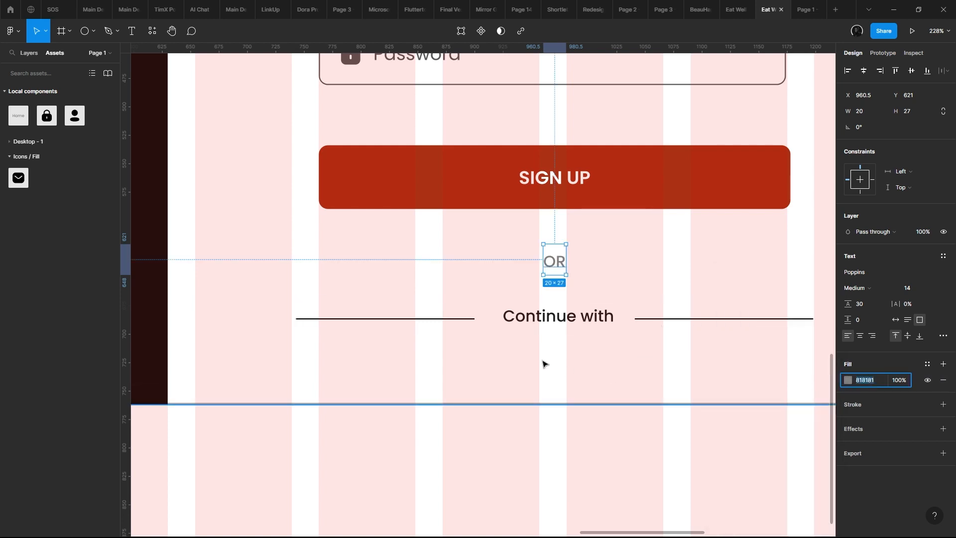
# - Apply colour 818181 to both the lines and the text of the Continue with divider
pyautogui.click(538, 329)
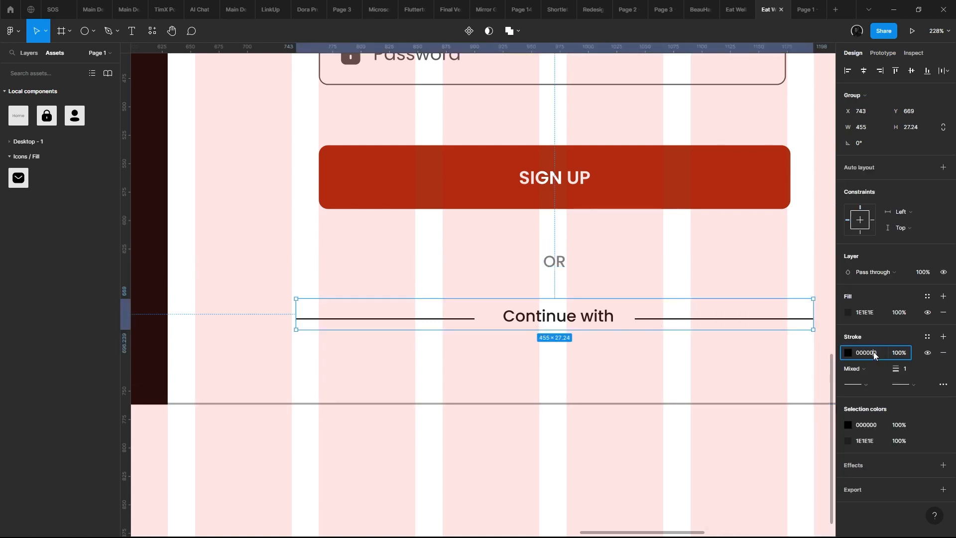
pyautogui.hotkey('ctrl', 'v')
pyautogui.press('Return')
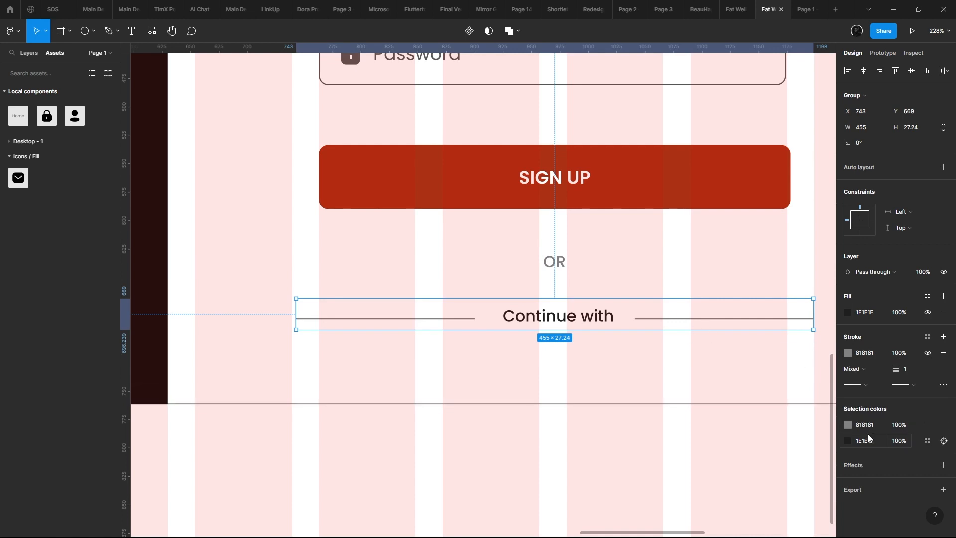
pyautogui.press('Return')
# - Darken the OR text's fill colour to 595959 so it stands apart from the Continue with divider
pyautogui.scroll(-4, 570, 323)
pyautogui.scroll(2, 557, 299)
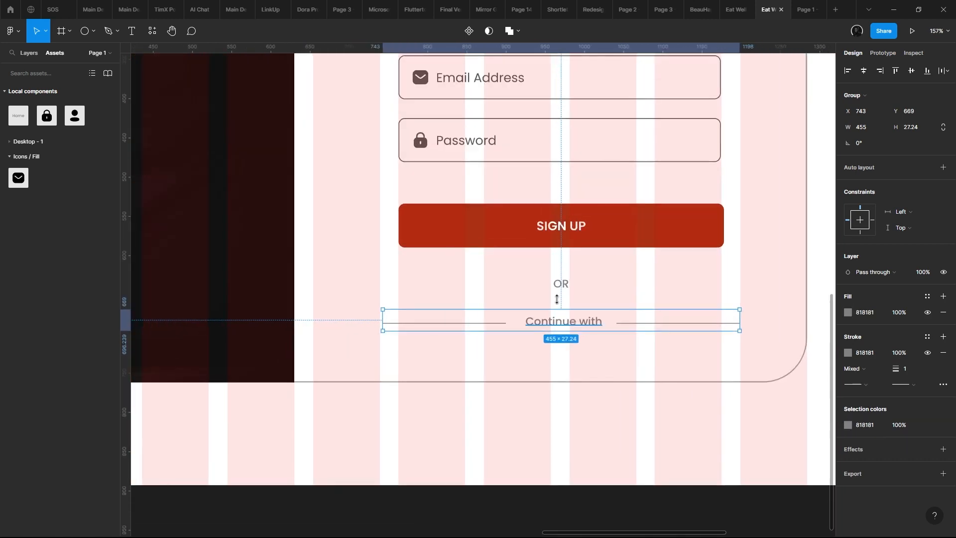
pyautogui.click(561, 291)
pyautogui.scroll(-5, 562, 291)
pyautogui.scroll(4, 559, 309)
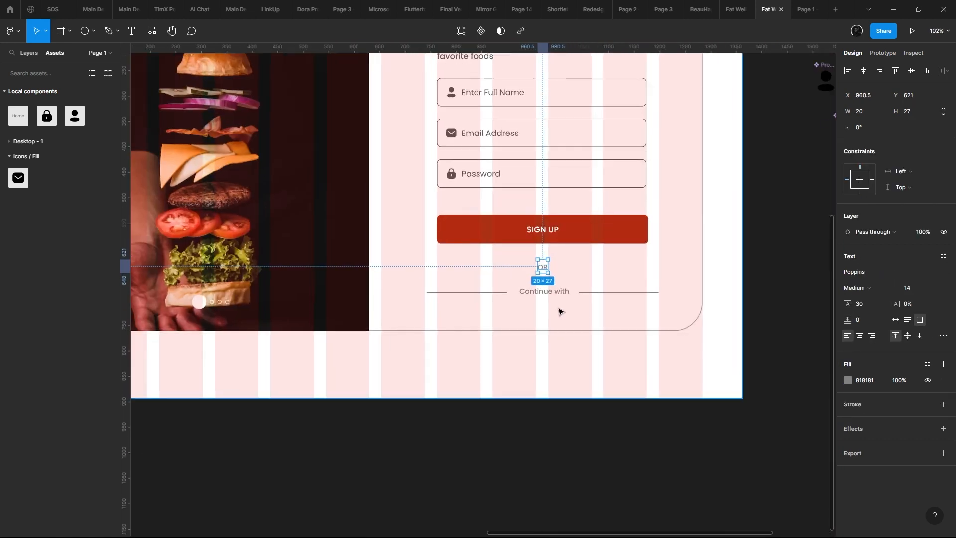
pyautogui.click(848, 380)
pyautogui.moveTo(787, 347); pyautogui.dragTo(699, 395)
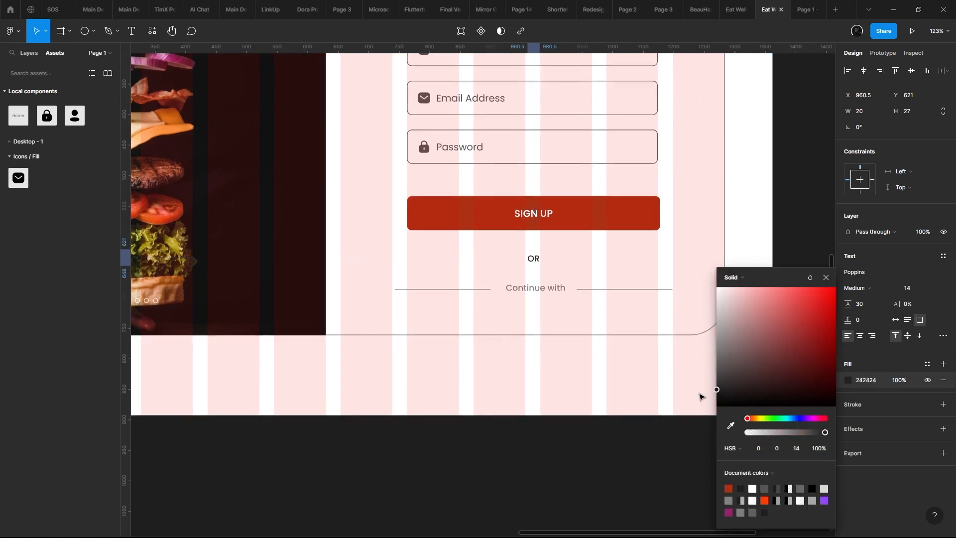
pyautogui.scroll(-3, 491, 316)
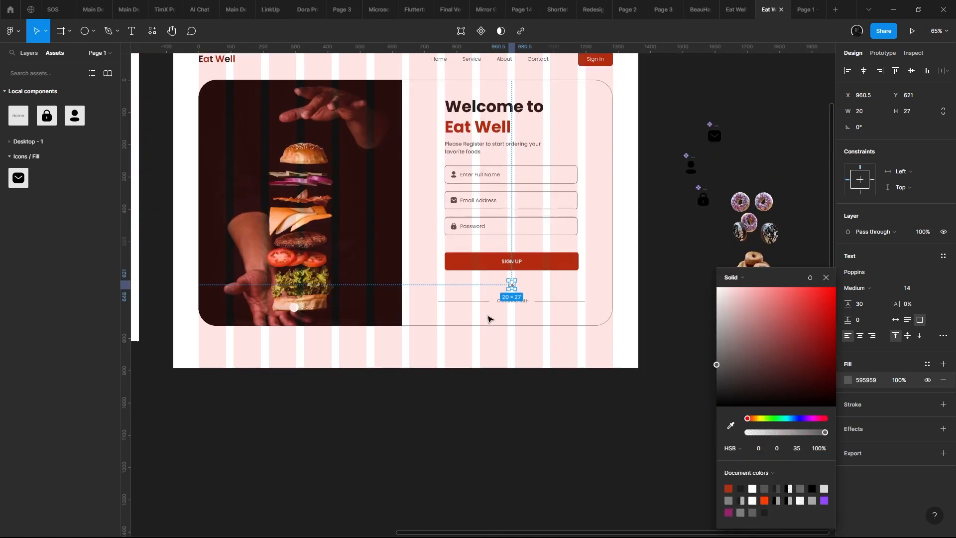
pyautogui.scroll(10, 499, 307)
pyautogui.scroll(2, 526, 264)
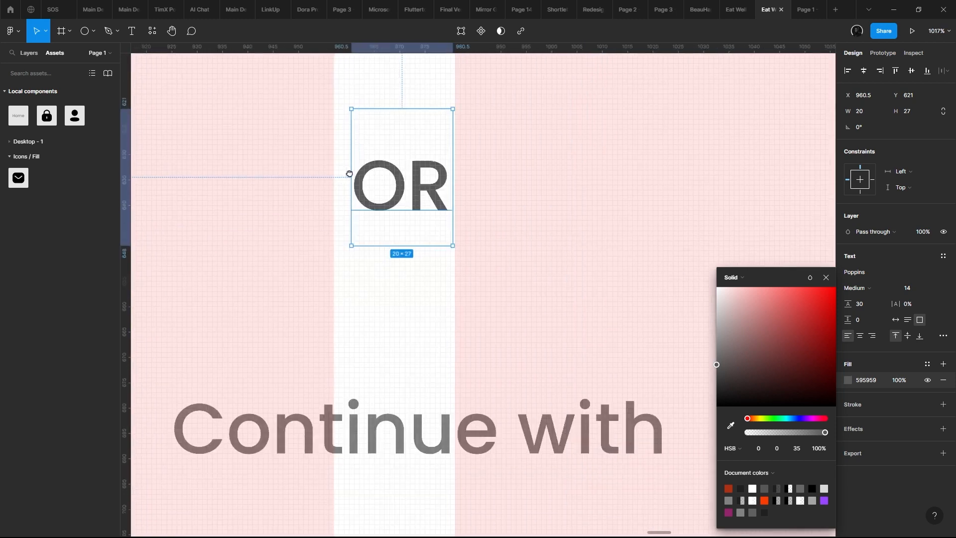
pyautogui.scroll(-10, 461, 207)
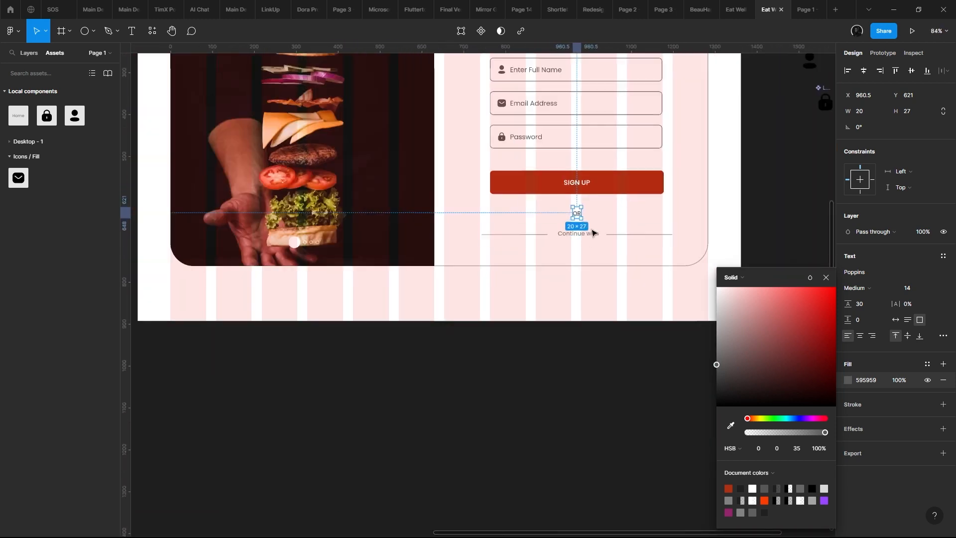
# - Move the OR text and the Continue with divider together slightly up, closer to the SIGN UP button
pyautogui.click(592, 233)
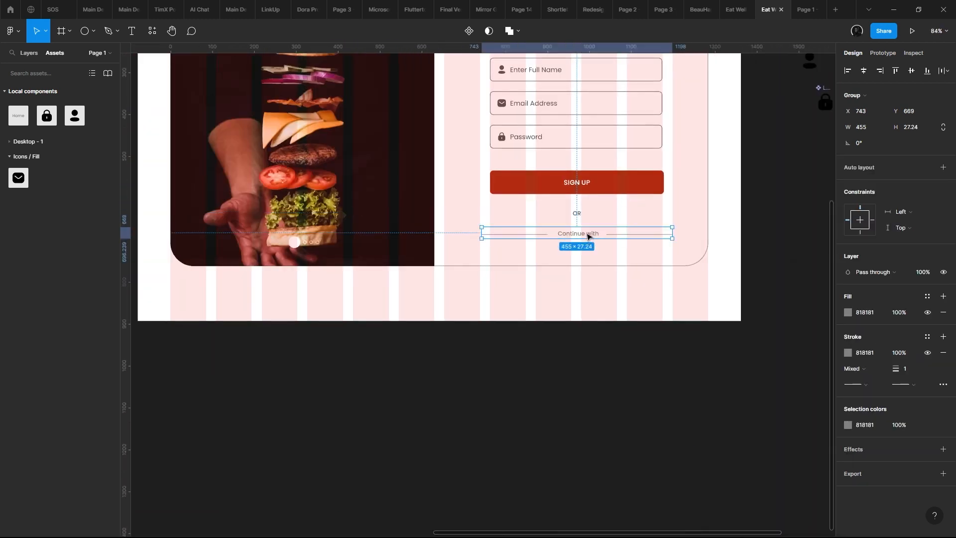
pyautogui.keyDown('shift'); pyautogui.click(577, 216); pyautogui.keyUp('shift')
pyautogui.moveTo(603, 237); pyautogui.dragTo(601, 228)
pyautogui.hotkey('ctrl', 'z')
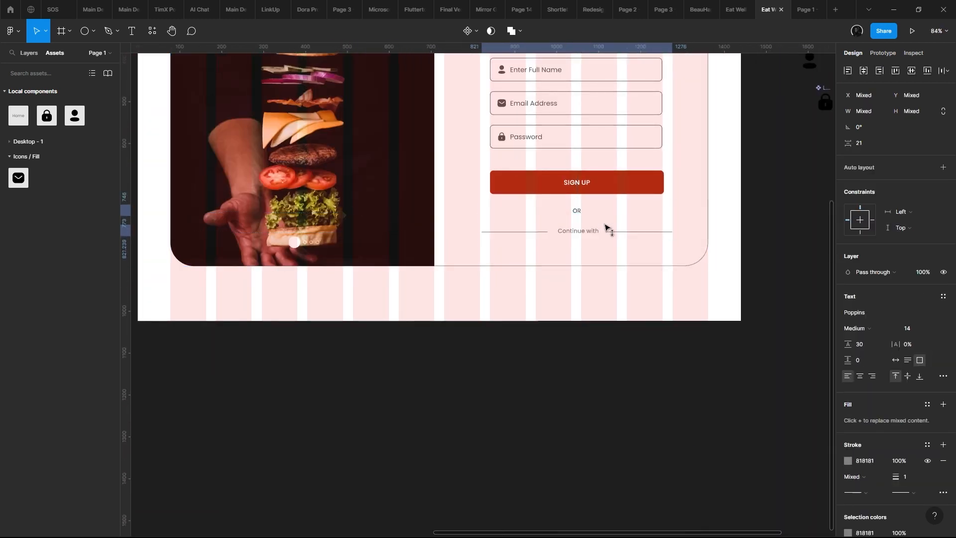
# - Examine the spacing between the Welcome to Eat Well heading, the intro text and the input fields
pyautogui.click(600, 241)
pyautogui.scroll(-3, 585, 253)
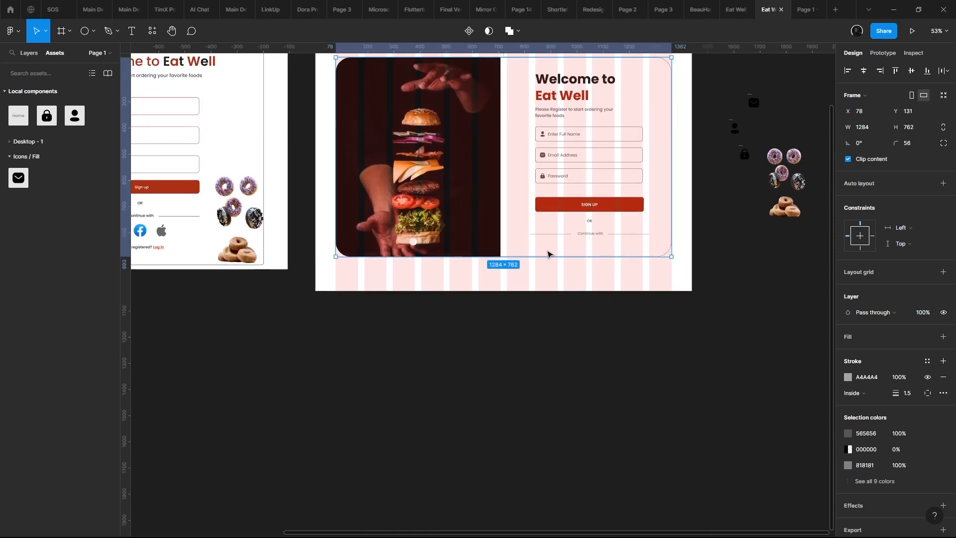
pyautogui.scroll(2, 550, 249)
pyautogui.scroll(3, 564, 184)
pyautogui.click(553, 191)
pyautogui.click(563, 153)
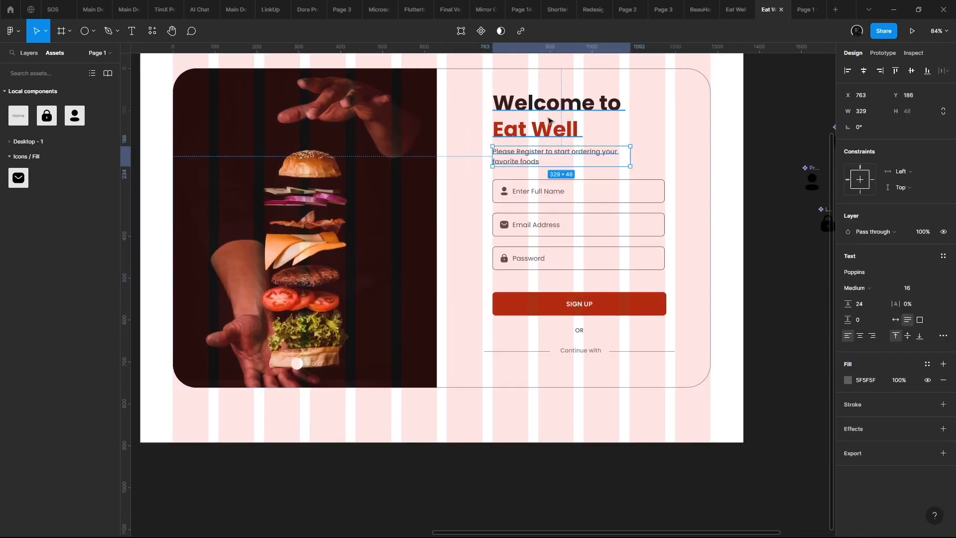
pyautogui.click(573, 122)
pyautogui.press('alt')
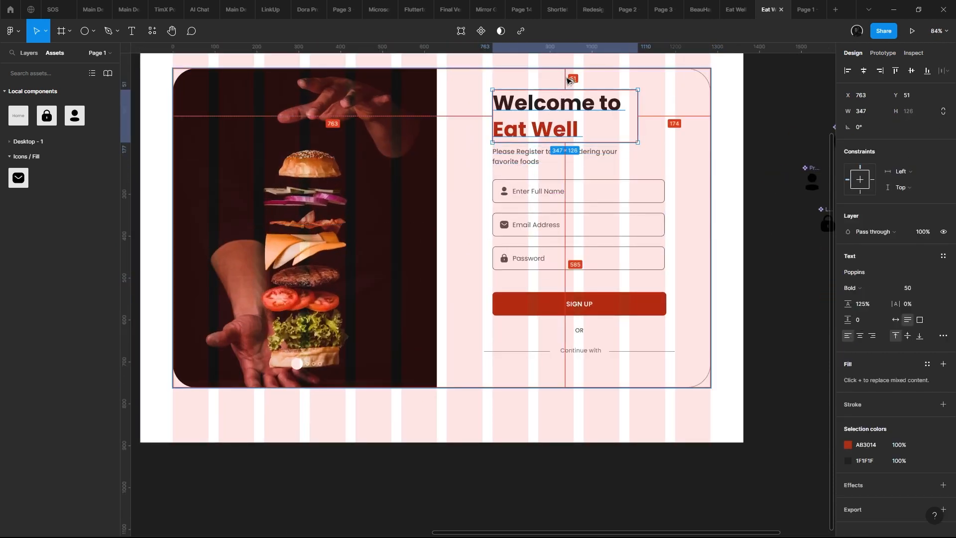
pyautogui.keyDown('shift'); pyautogui.click(537, 154); pyautogui.keyUp('shift')
pyautogui.keyDown('shift'); pyautogui.click(526, 200); pyautogui.keyUp('shift')
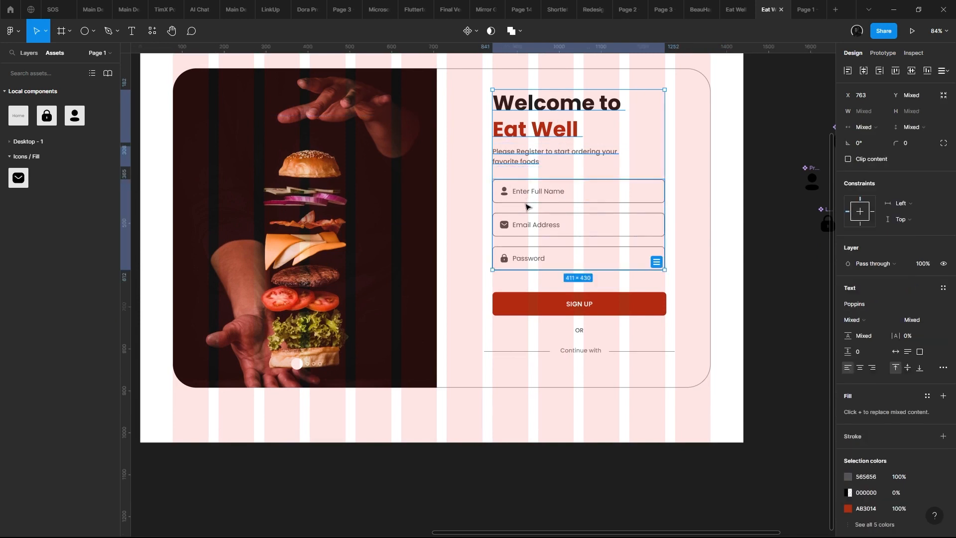
# - Move the SIGN UP button up to Y 522, closer to the input fields
pyautogui.click(564, 300)
pyautogui.press('alt')
pyautogui.press('Up')
pyautogui.press('Up')
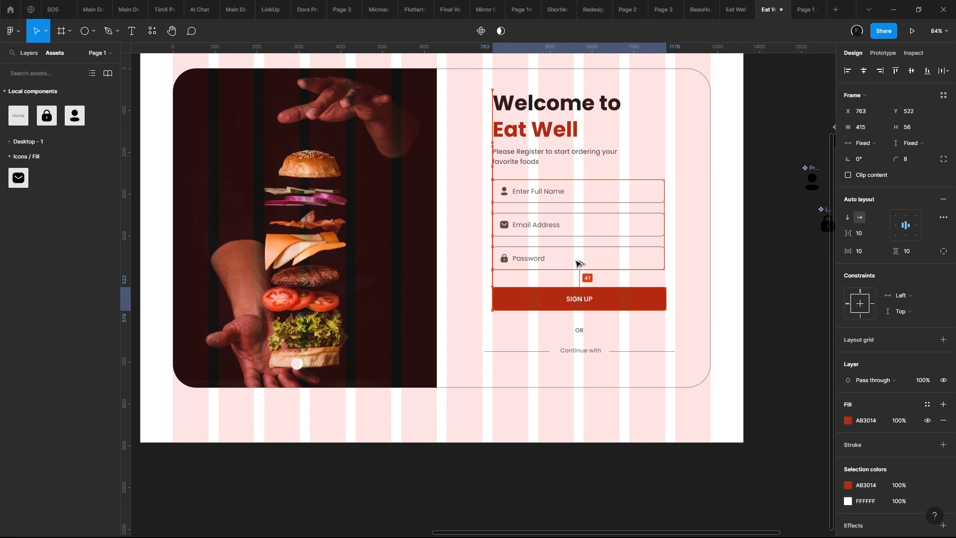
pyautogui.click(576, 264)
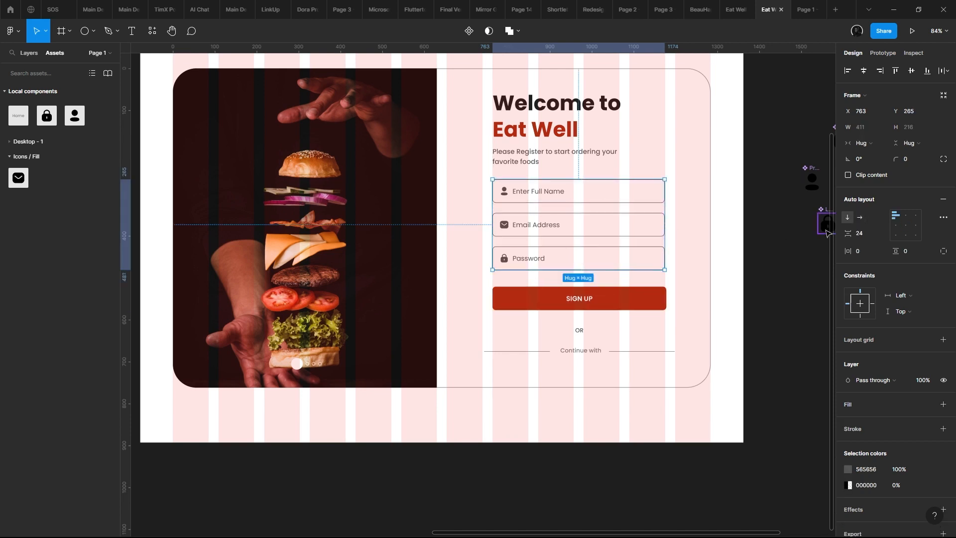
# - Select the OR text and Continue with divider together and move them up about 15 px towards the SIGN UP button
pyautogui.moveTo(603, 314); pyautogui.dragTo(578, 300)
pyautogui.click(541, 320)
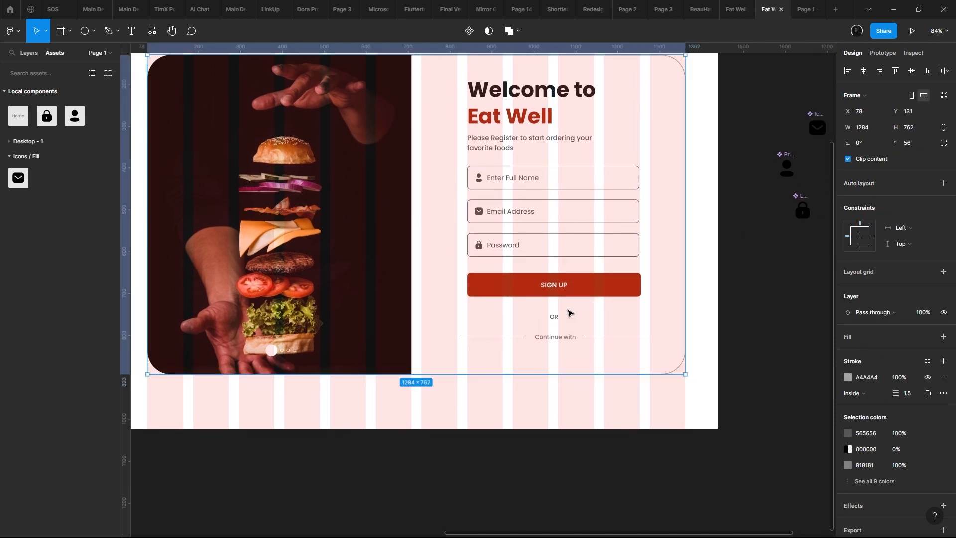
pyautogui.click(568, 341)
pyautogui.keyDown('shift'); pyautogui.click(555, 317); pyautogui.keyUp('shift')
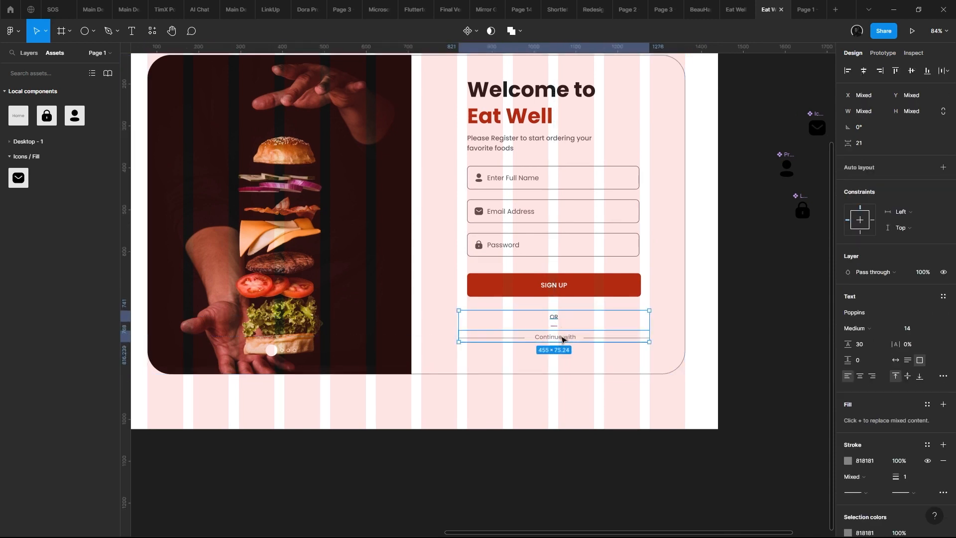
# - Copy the row of Google, Facebook and Apple icons from the original Sign up Page
pyautogui.scroll(-5, 521, 366)
pyautogui.moveTo(135, 380); pyautogui.dragTo(409, 355)
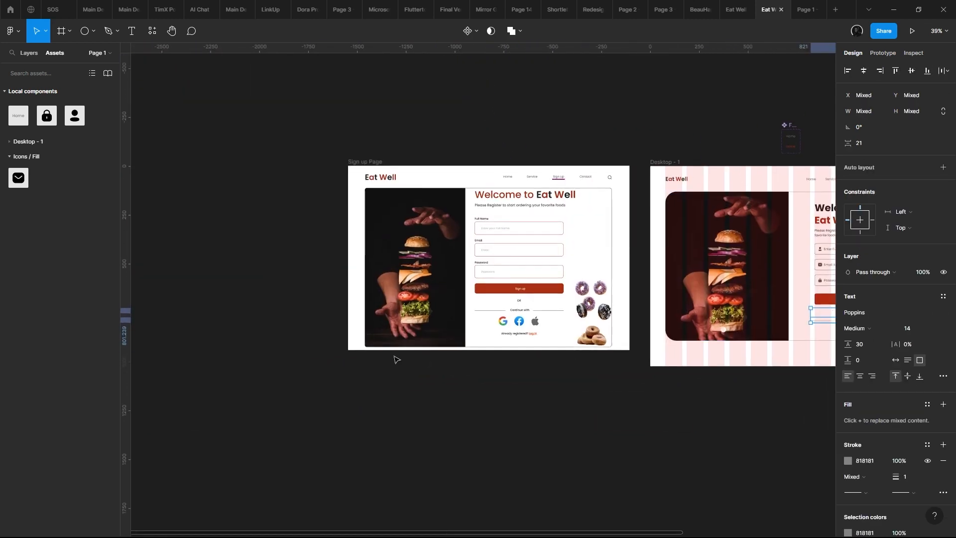
pyautogui.scroll(8, 468, 339)
pyautogui.moveTo(578, 303); pyautogui.dragTo(353, 302)
pyautogui.click(376, 279)
pyautogui.scroll(-7, 424, 281)
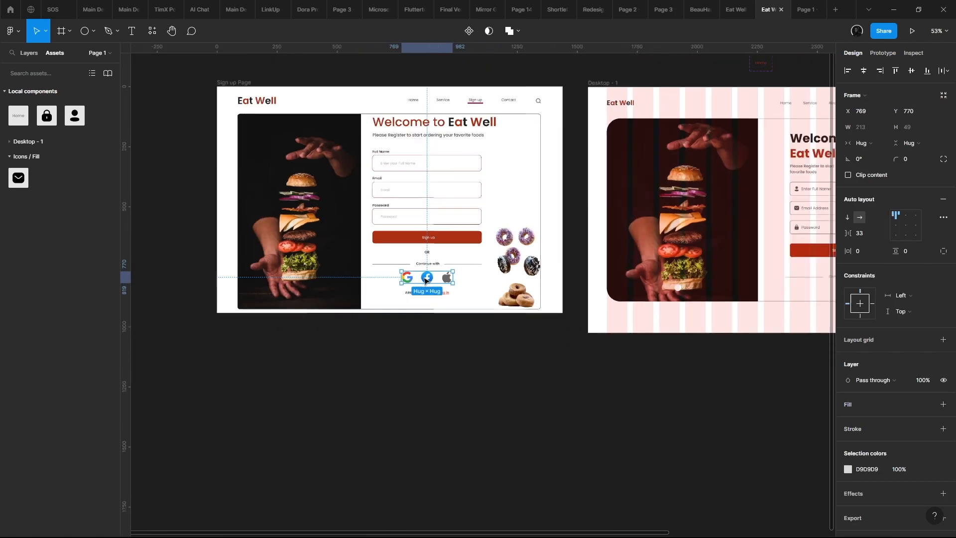
# - Paste the social icon row into the Desktop - 1 card below the Continue with divider at X 862, Y 691
pyautogui.scroll(4, 432, 286)
pyautogui.scroll(-5, 440, 285)
pyautogui.moveTo(443, 282); pyautogui.dragTo(667, 228)
pyautogui.scroll(6, 649, 264)
pyautogui.scroll(-4, 667, 226)
pyautogui.scroll(4, 667, 225)
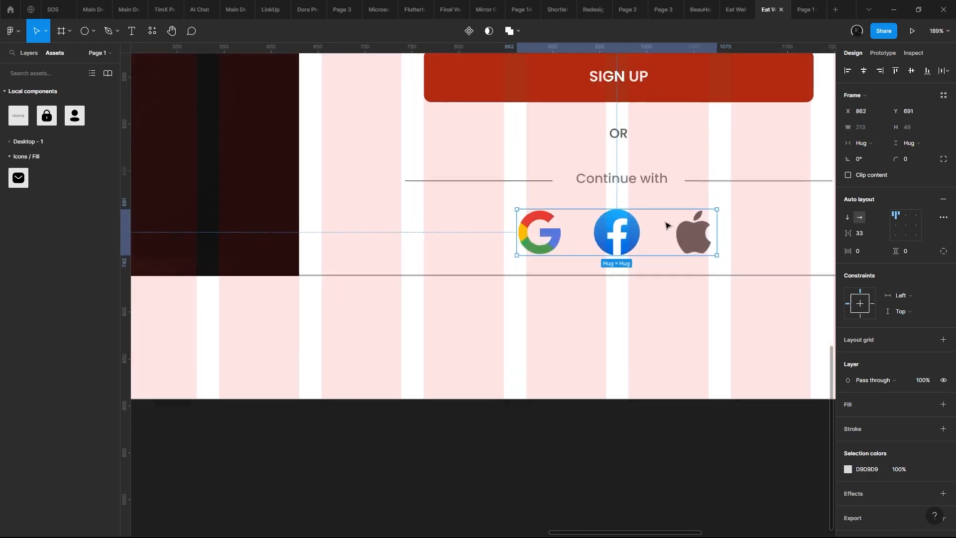
# - Review the card layout and take a brief look at the page in the prototype preview
pyautogui.scroll(-4, 665, 222)
pyautogui.scroll(1, 569, 296)
pyautogui.click(569, 296)
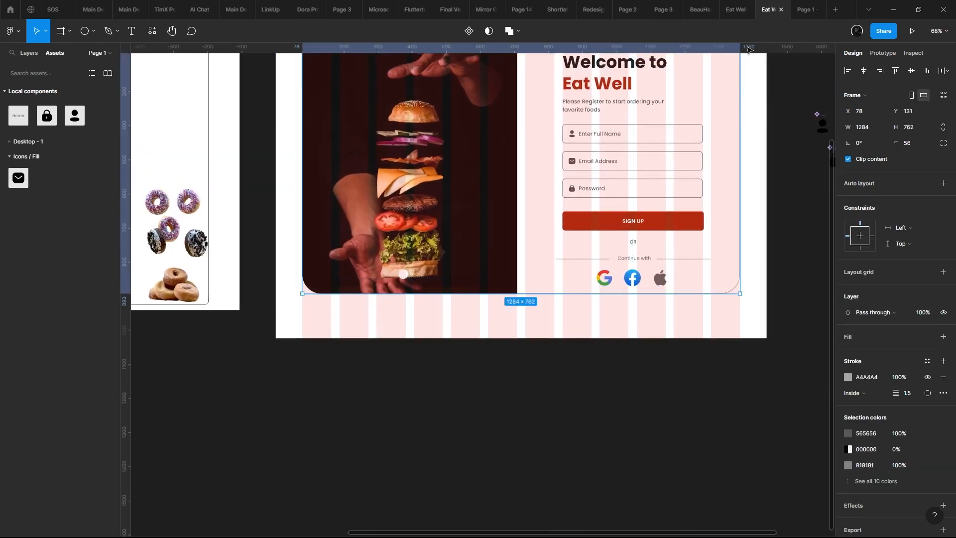
pyautogui.click(810, 6)
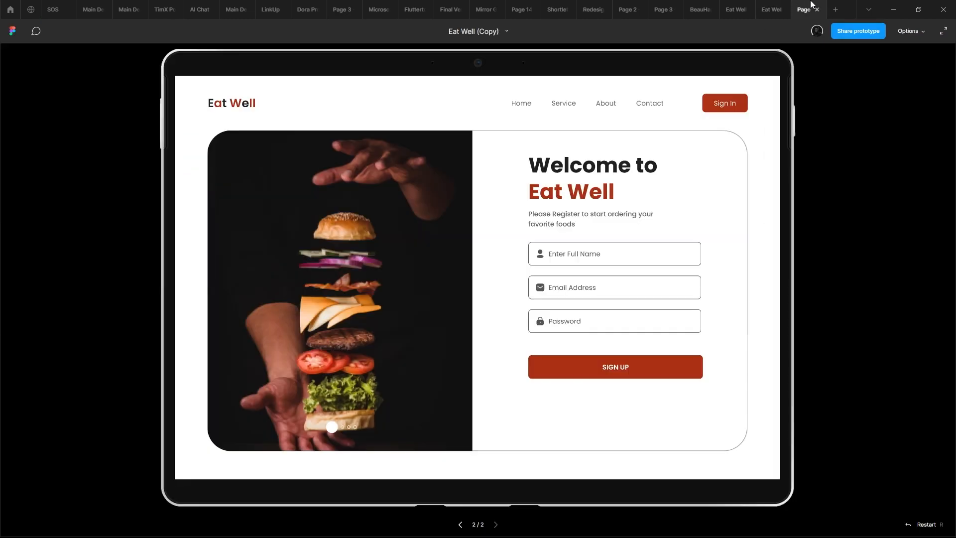
pyautogui.click(758, 5)
# - Move the whole sign-up card up to Y 123, closer to the navigation bar
pyautogui.scroll(-3, 617, 241)
pyautogui.scroll(3, 669, 344)
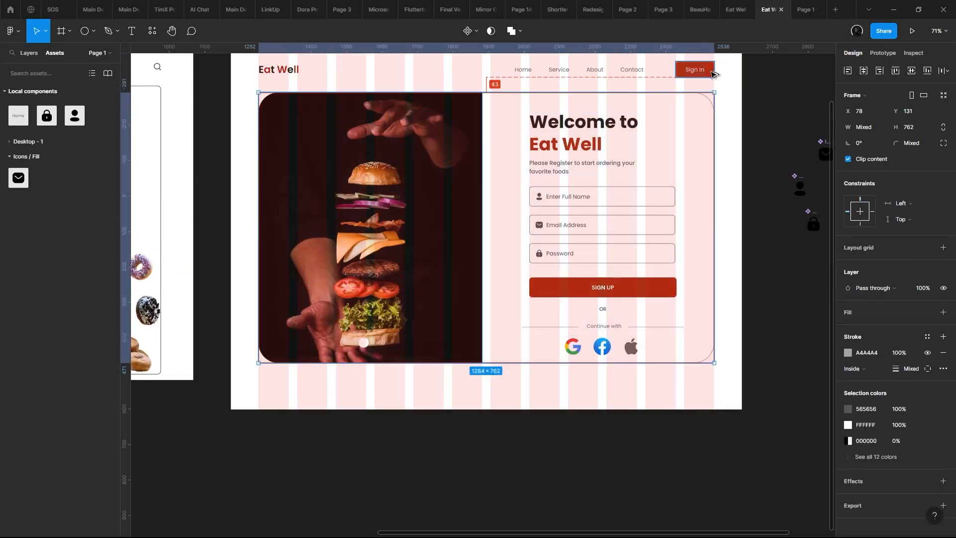
pyautogui.hotkey('shift', 'Up')
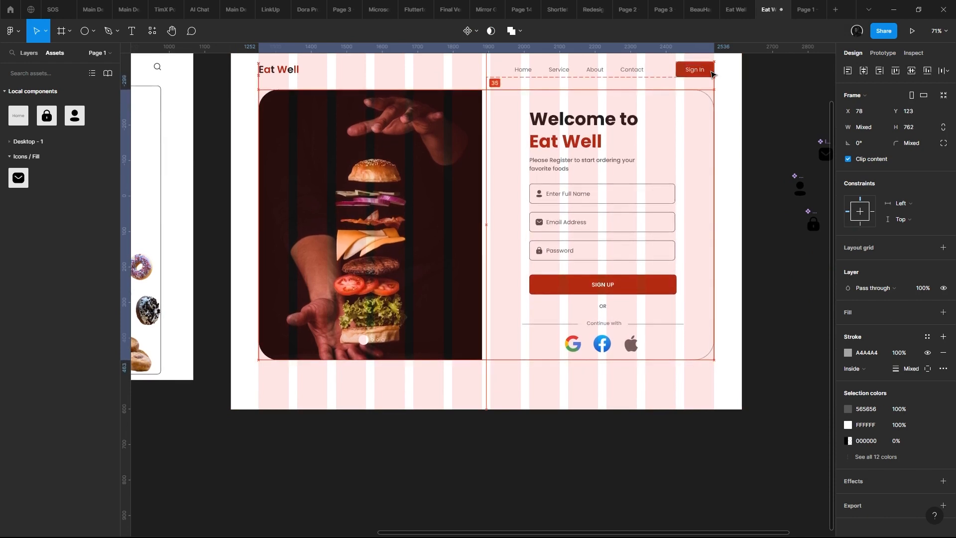
# - Fine-tune the vertical position of the whole sign-up card so that it sits at Y 120
pyautogui.press('Up')
pyautogui.press('Up')
pyautogui.press('Up')
pyautogui.press('Up')
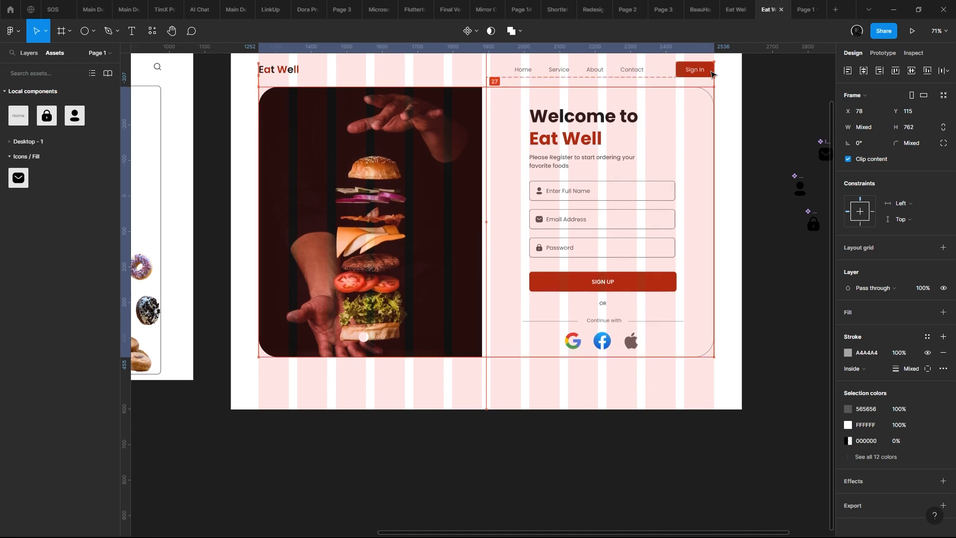
pyautogui.press('Down')
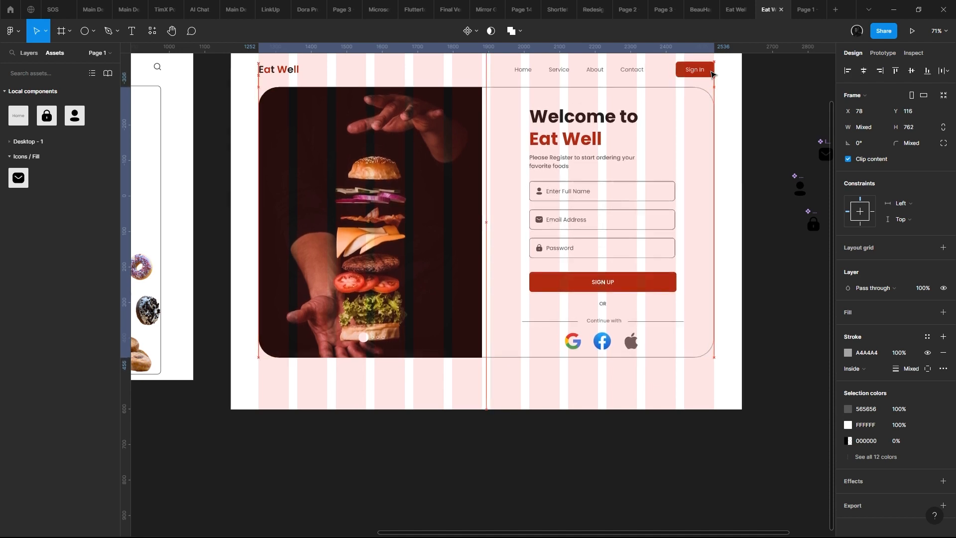
pyautogui.press('Down')
pyautogui.press('Down')
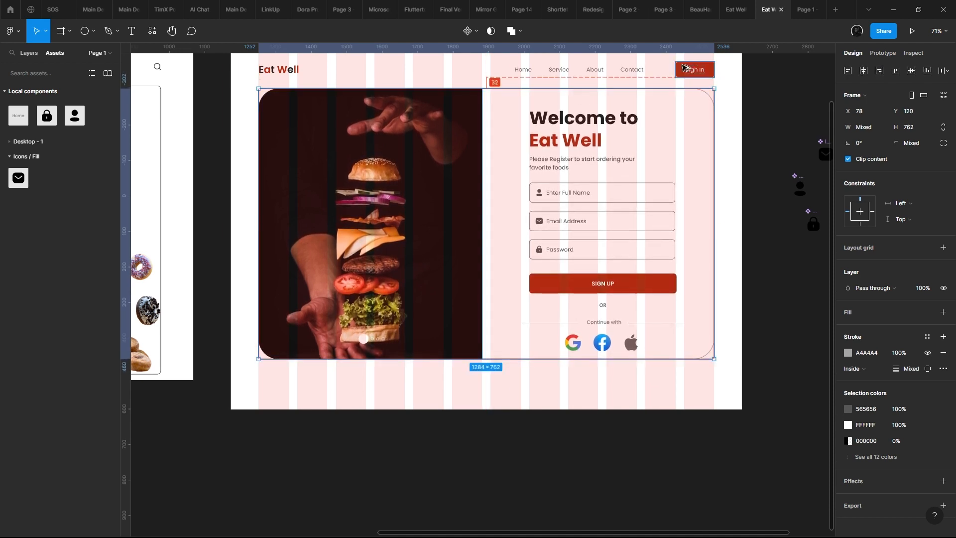
# - Extend the sign-up card and its burger image panel downward to a height of 800
pyautogui.moveTo(473, 125); pyautogui.dragTo(475, 115)
pyautogui.click(547, 227)
pyautogui.moveTo(565, 308); pyautogui.dragTo(506, 264)
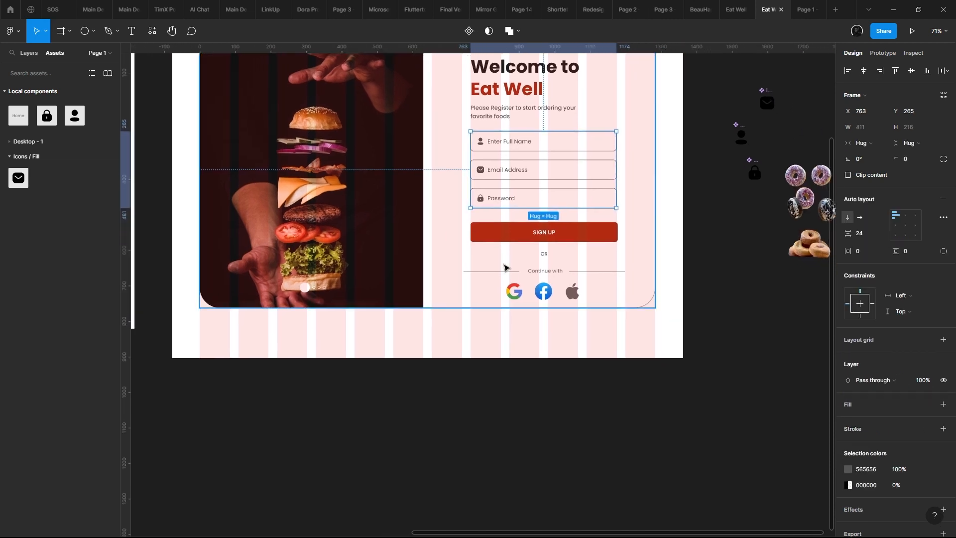
pyautogui.click(510, 266)
pyautogui.moveTo(530, 306)
pyautogui.mouseDown()
pyautogui.moveTo(531, 320)
pyautogui.moveTo(517, 319)
pyautogui.mouseUp()
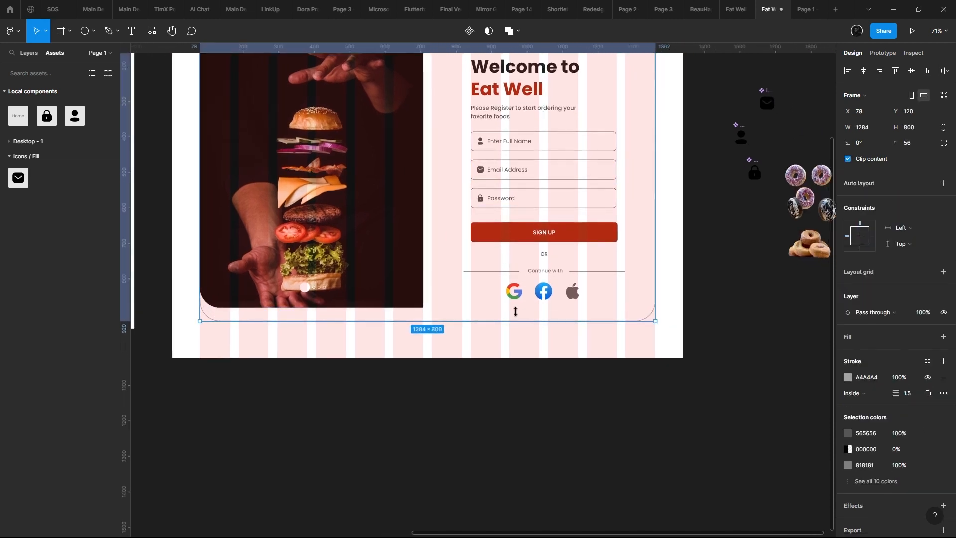
pyautogui.click(413, 275)
pyautogui.moveTo(389, 307); pyautogui.dragTo(400, 321)
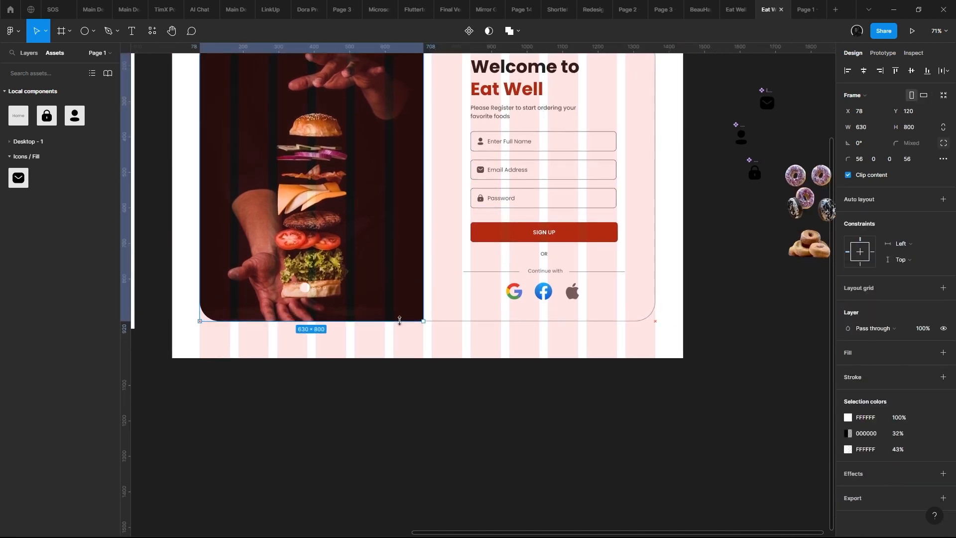
pyautogui.moveTo(478, 299); pyautogui.dragTo(462, 337)
pyautogui.moveTo(511, 314); pyautogui.dragTo(481, 301)
pyautogui.click(495, 313)
pyautogui.doubleClick(493, 315)
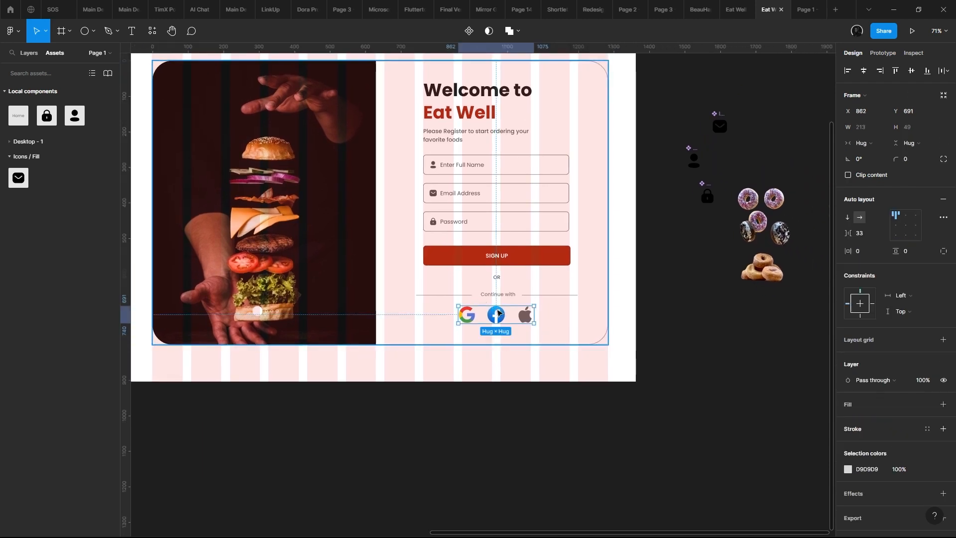
pyautogui.scroll(5, 481, 323)
pyautogui.scroll(6, 481, 324)
pyautogui.click(473, 284)
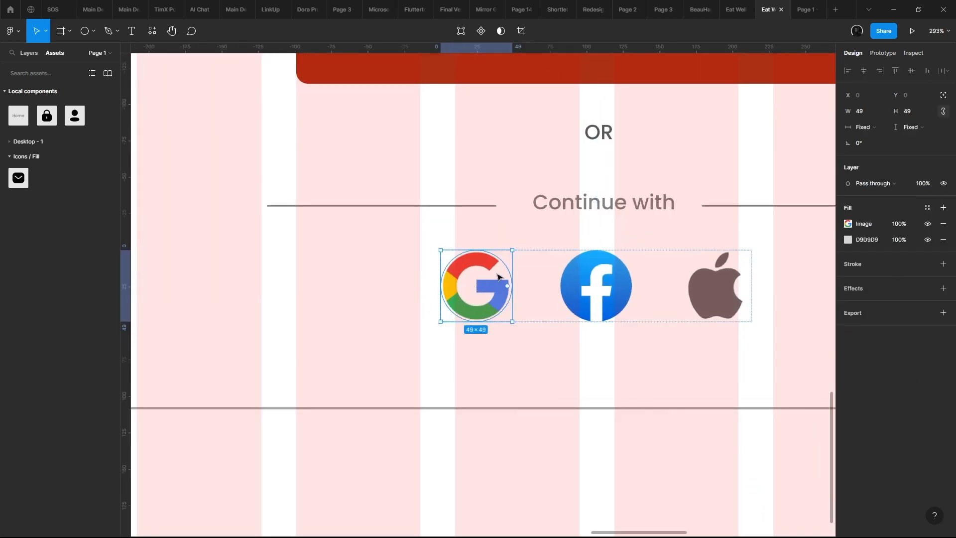
pyautogui.hscroll(2, 486, 261)
pyautogui.keyDown('shift'); pyautogui.click(593, 272); pyautogui.keyUp('shift')
pyautogui.rightClick(590, 268)
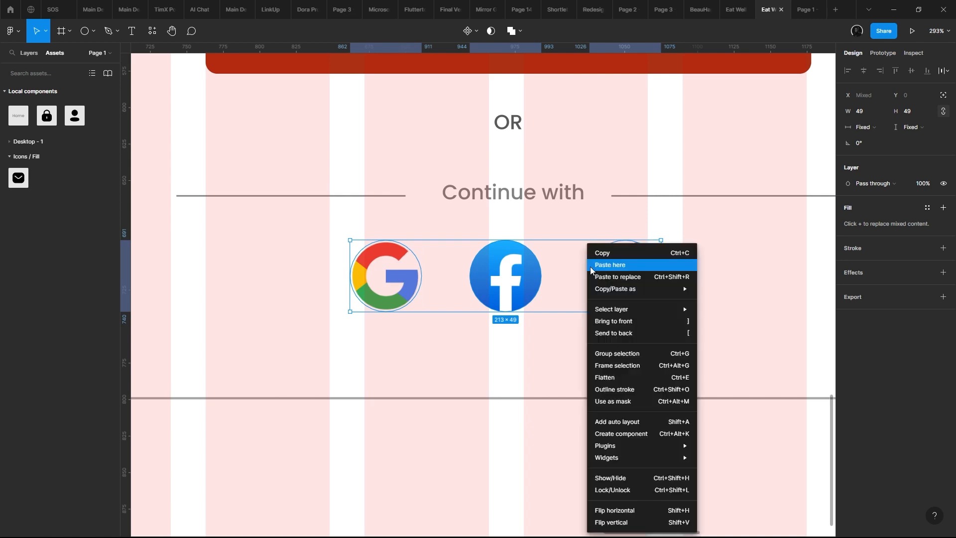
pyautogui.click(408, 293)
pyautogui.click(408, 291)
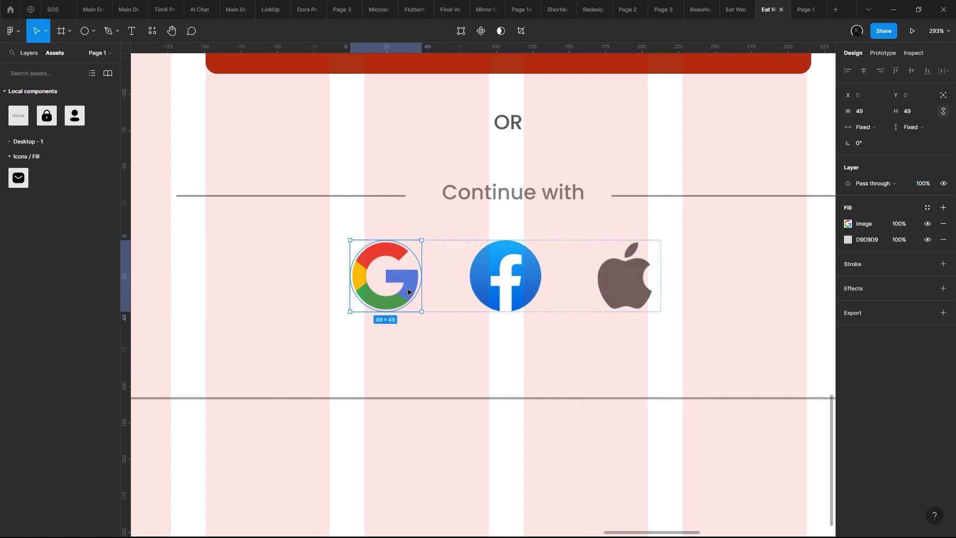
pyautogui.rightClick(406, 280)
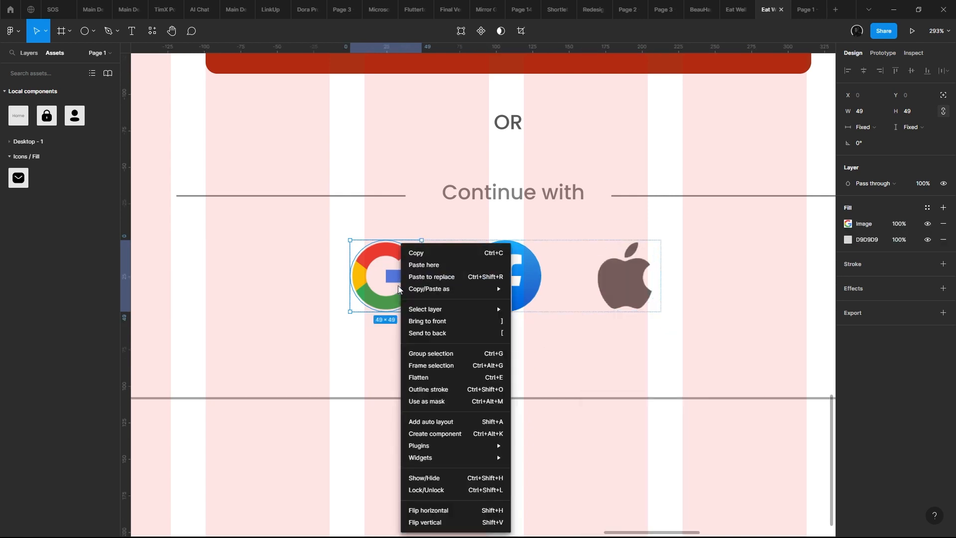
pyautogui.click(450, 367)
pyautogui.doubleClick(507, 279)
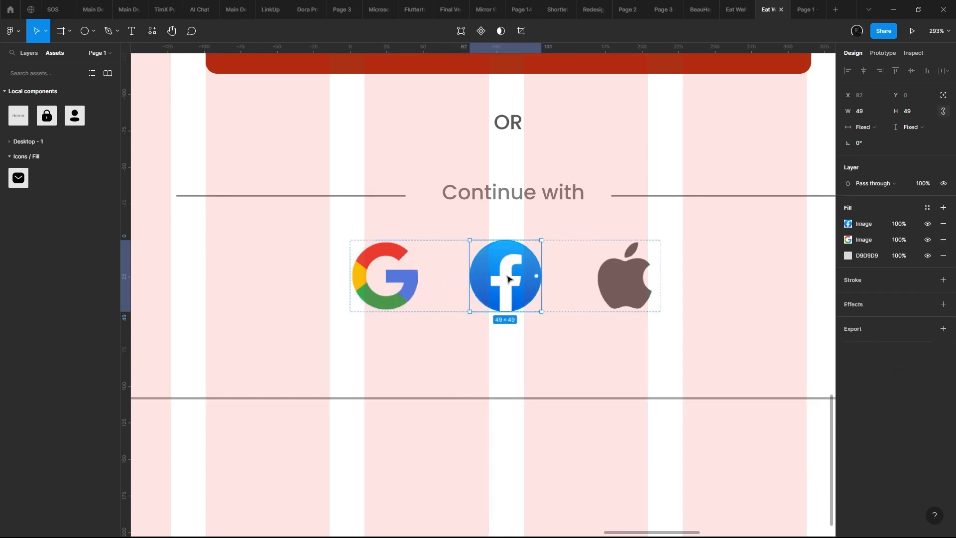
pyautogui.doubleClick(406, 280)
pyautogui.press('Escape')
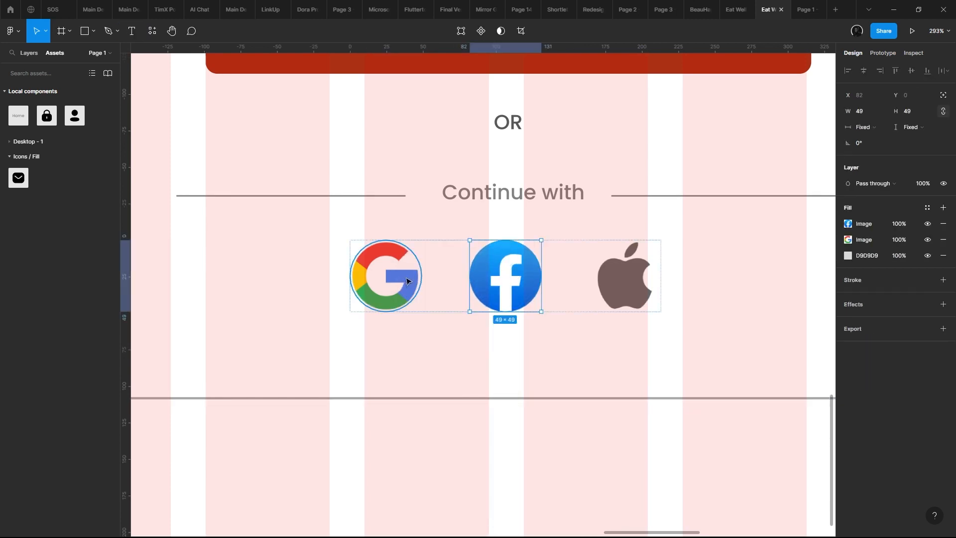
# - Wrap the Google, Facebook and Apple icons each in its own auto layout frame with 10 padding
pyautogui.click(406, 280)
pyautogui.rightClick(406, 279)
pyautogui.click(378, 284)
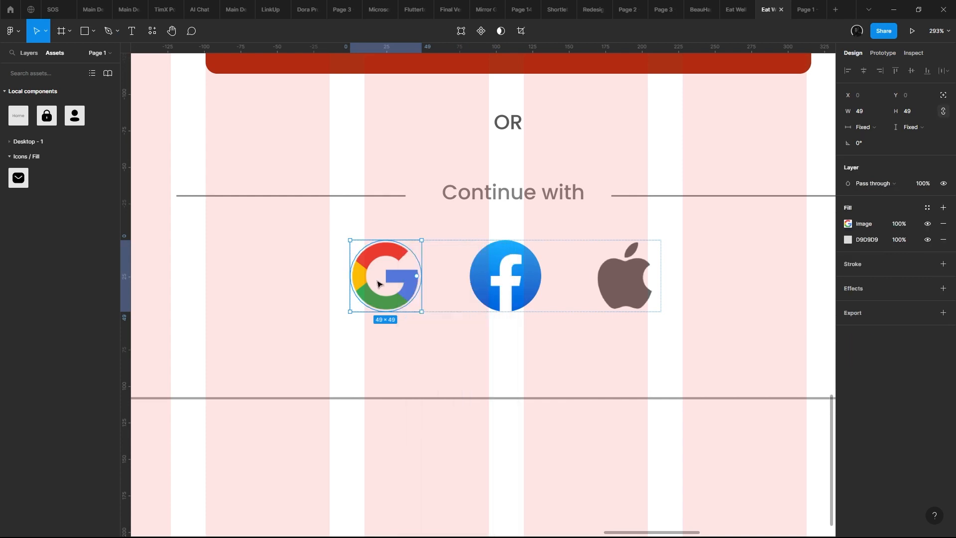
pyautogui.hotkey('shift', 'a')
pyautogui.click(533, 277)
pyautogui.hotkey('shift', 'a')
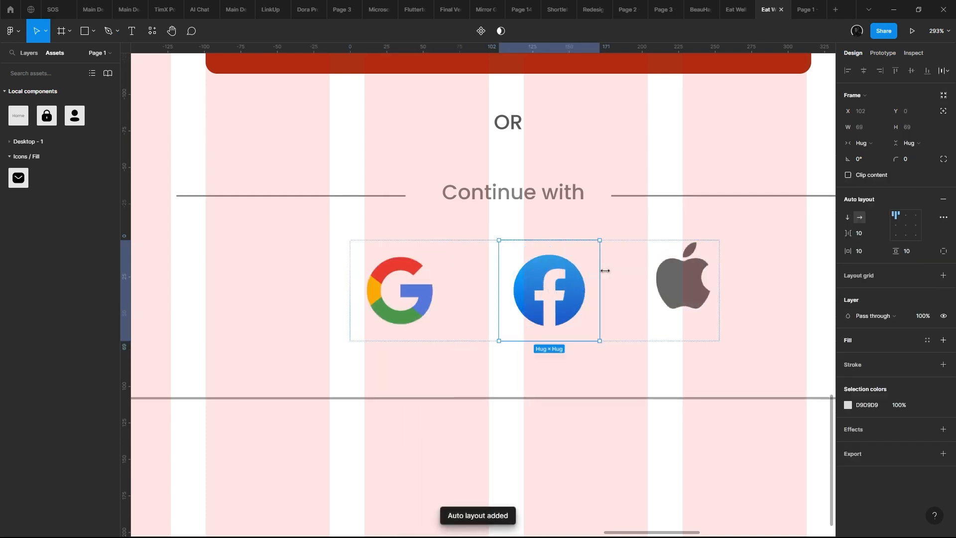
pyautogui.click(678, 272)
pyautogui.hotkey('shift', 'a')
# - Add a 1 px inside stroke to the three social icon frames together
pyautogui.click(548, 288)
pyautogui.keyDown('shift'); pyautogui.click(423, 288); pyautogui.keyUp('shift')
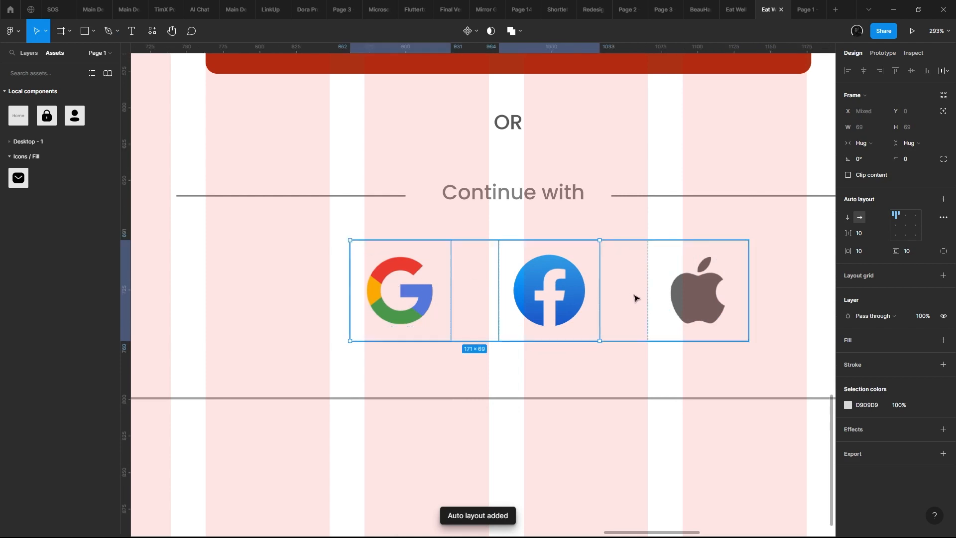
pyautogui.keyDown('shift'); pyautogui.click(669, 301); pyautogui.keyUp('shift')
pyautogui.hscroll(4, 669, 300)
pyautogui.scroll(-1, 667, 293)
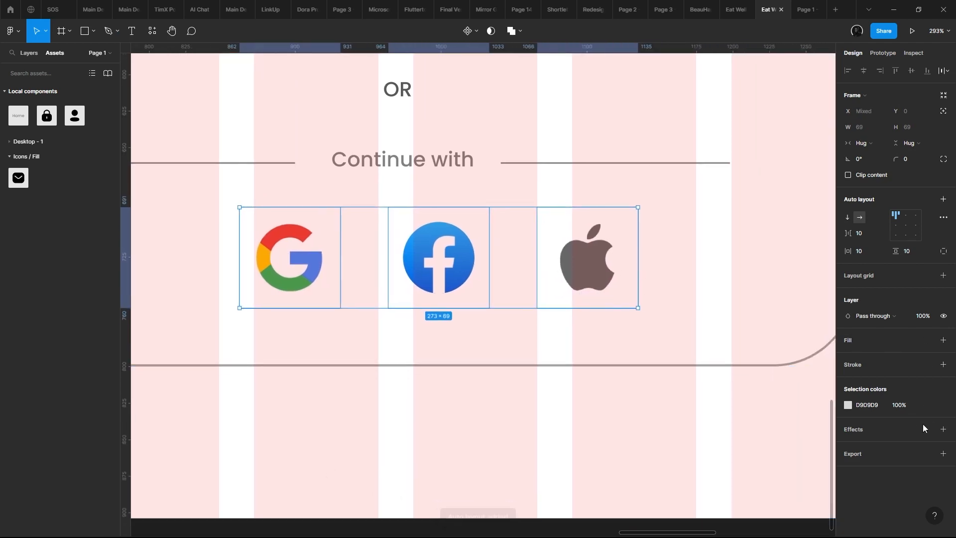
pyautogui.click(942, 364)
pyautogui.scroll(-2, 497, 273)
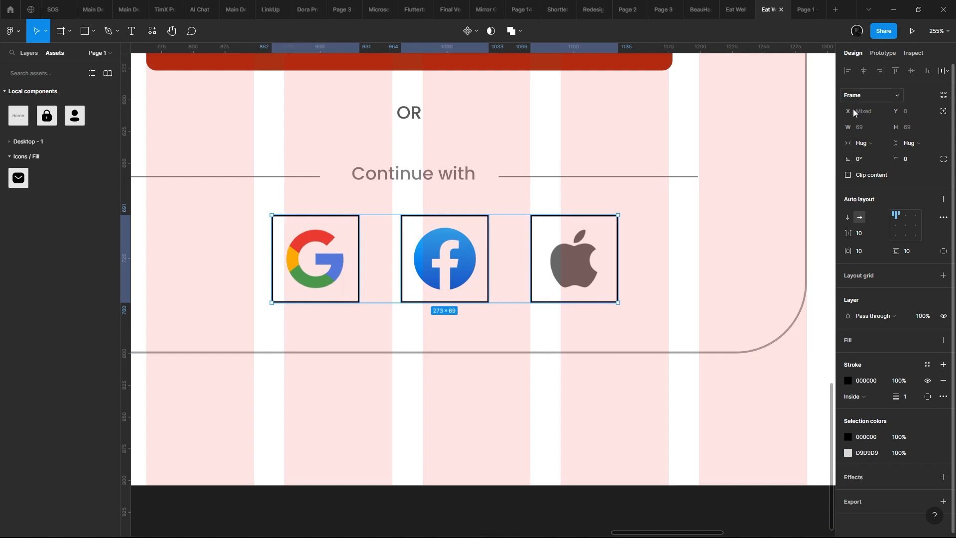
# - Round the three icon frames with a corner radius of 81 and set their stroke colour to D9D9D9
pyautogui.moveTo(896, 160); pyautogui.dragTo(936, 160)
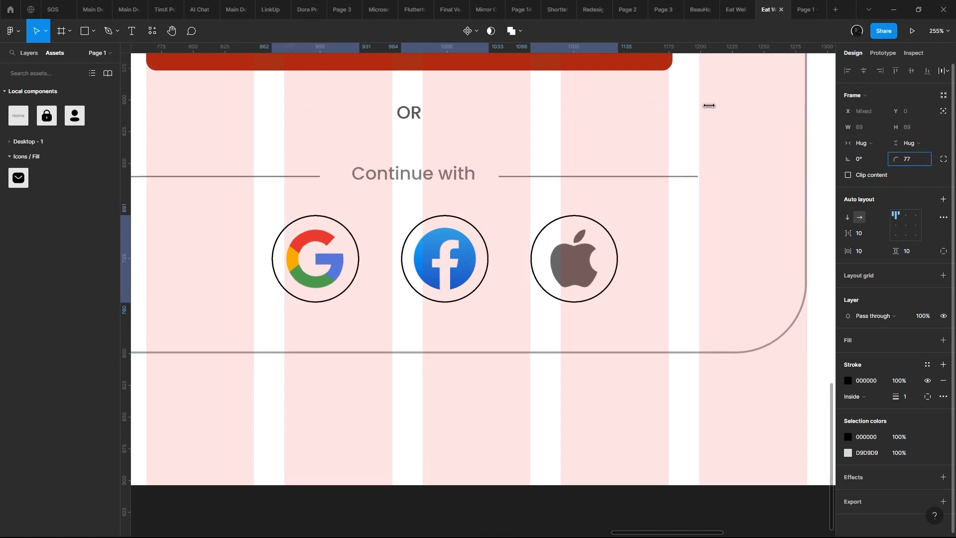
pyautogui.scroll(-1, 420, 252)
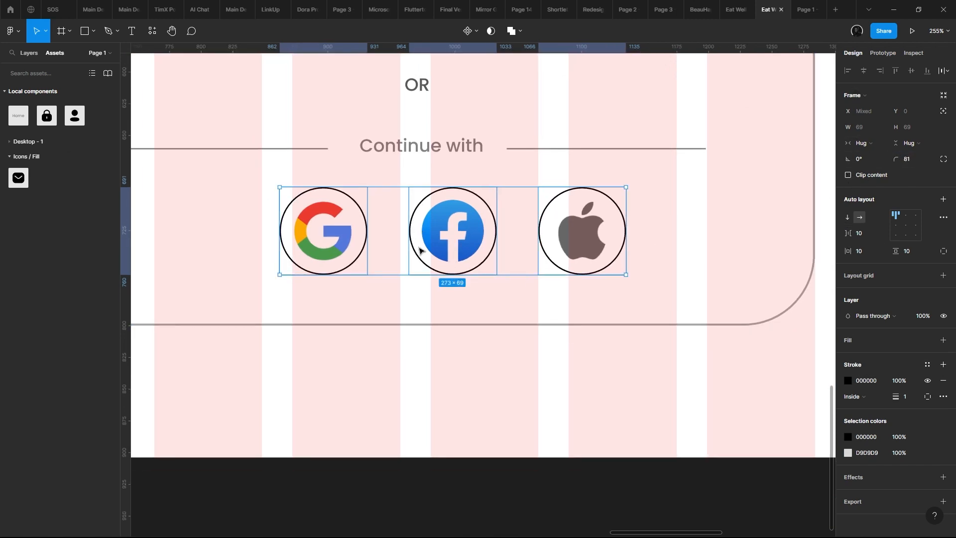
pyautogui.click(847, 381)
pyautogui.moveTo(801, 366)
pyautogui.mouseDown()
pyautogui.moveTo(729, 358)
pyautogui.moveTo(668, 394)
pyautogui.moveTo(647, 295)
pyautogui.moveTo(639, 312)
pyautogui.mouseUp()
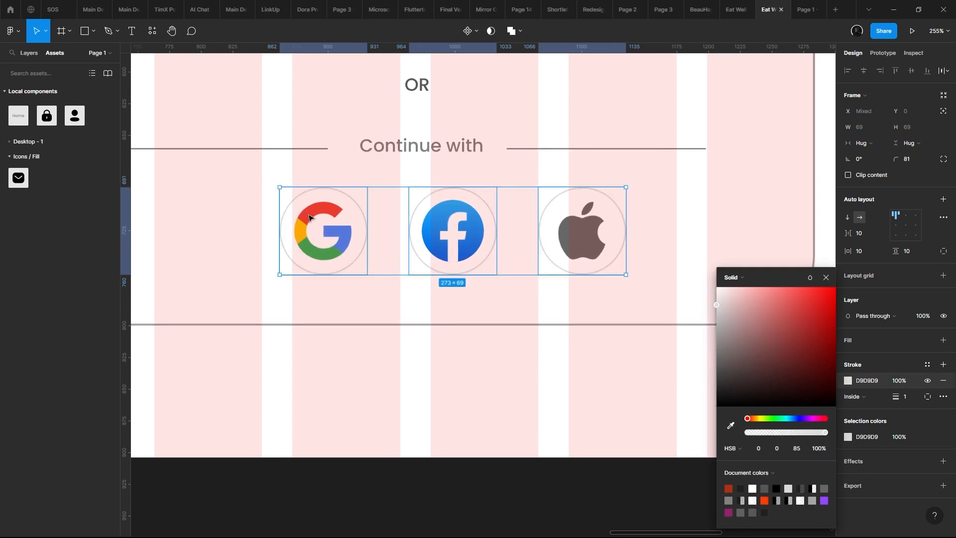
# - Resize the Google, Facebook and Apple icons inside their circles to 32 × 32
pyautogui.click(308, 218)
pyautogui.click(439, 223)
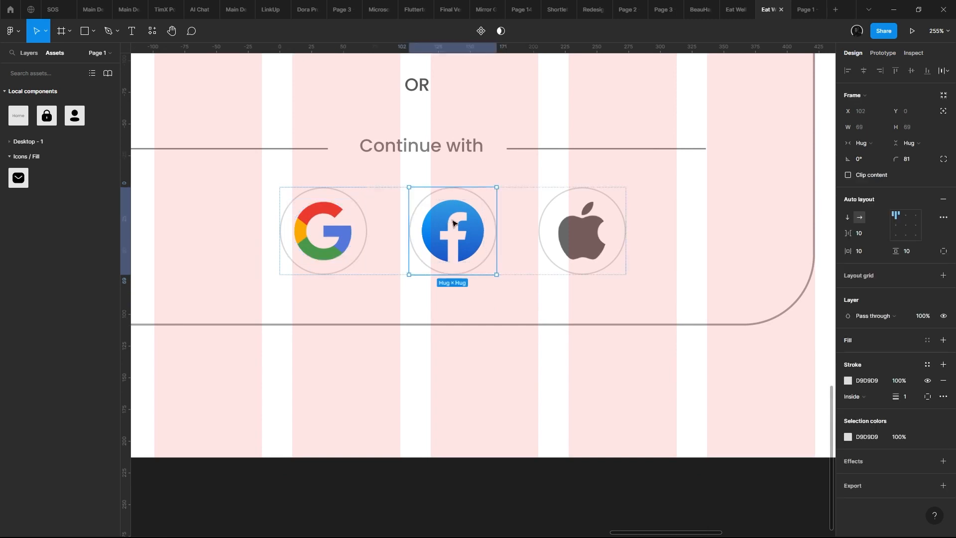
pyautogui.click(440, 223)
pyautogui.keyDown('shift'); pyautogui.click(584, 224); pyautogui.keyUp('shift')
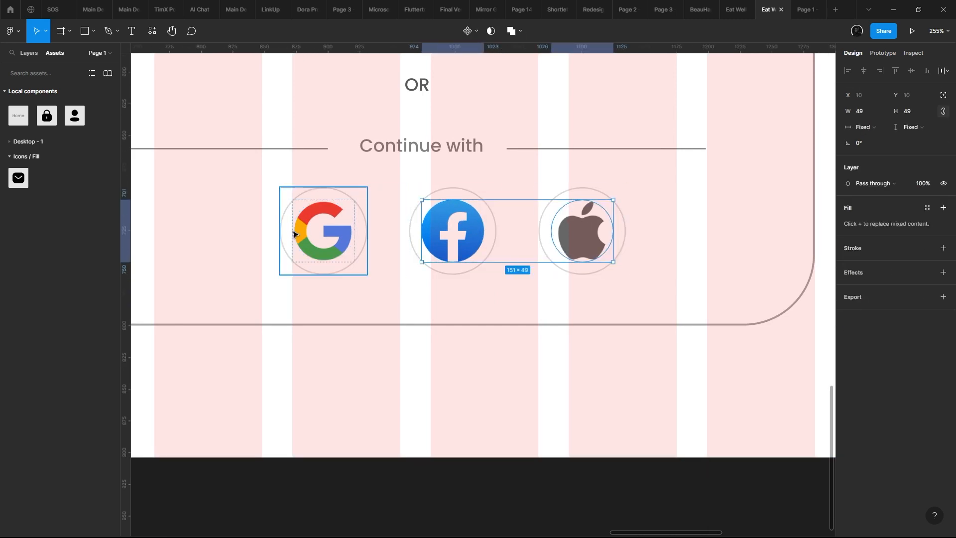
pyautogui.click(321, 228)
pyautogui.keyDown('shift'); pyautogui.click(446, 230); pyautogui.keyUp('shift')
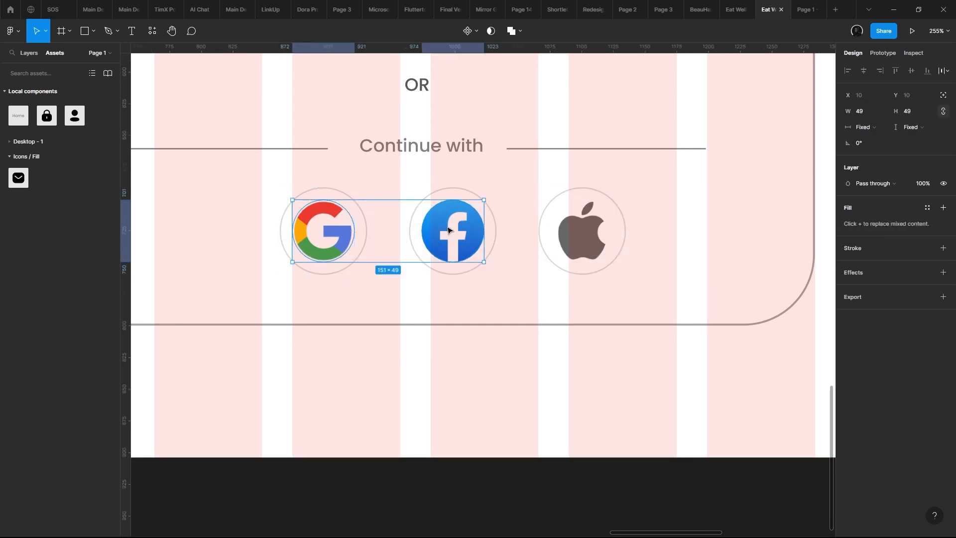
pyautogui.keyDown('shift'); pyautogui.click(581, 228); pyautogui.keyUp('shift')
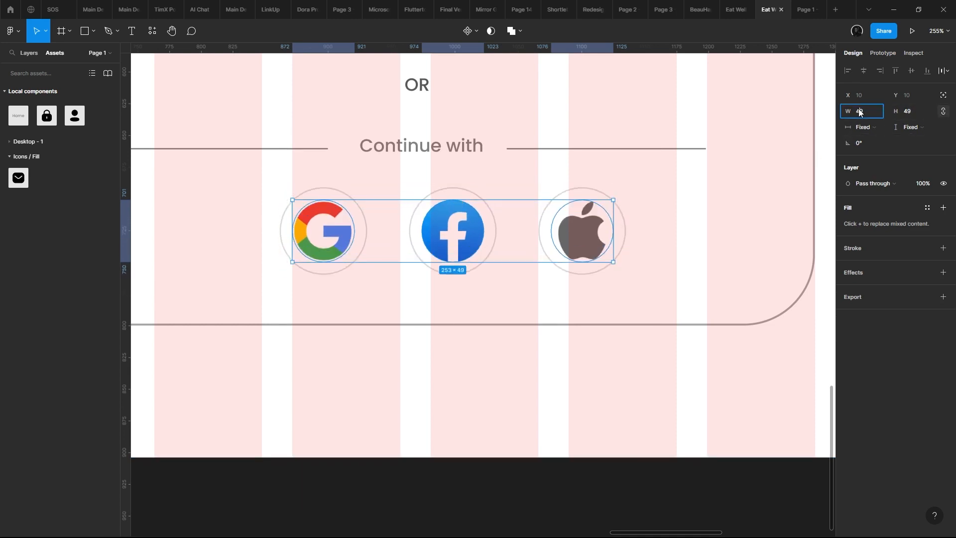
pyautogui.press('Down')
pyautogui.press('Down')
pyautogui.press('Down')
pyautogui.press('Down')
pyautogui.press('Down')
pyautogui.press('Down')
pyautogui.press('Down')
pyautogui.press('Down')
pyautogui.press('Down')
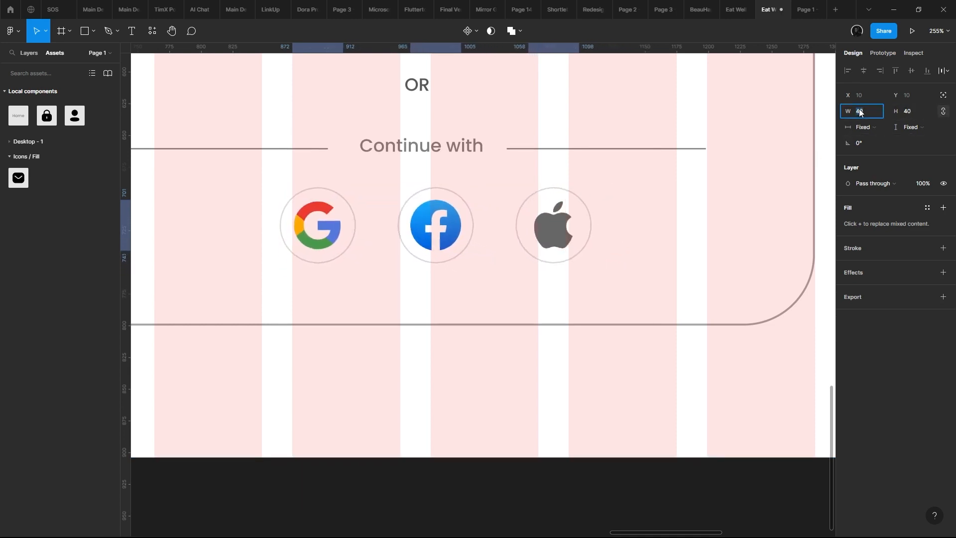
pyautogui.press('Down')
pyautogui.press('Down')
pyautogui.press('Down')
pyautogui.press('Down')
pyautogui.press('Down')
pyautogui.press('Down')
pyautogui.press('Down')
pyautogui.press('Down')
pyautogui.press('Down')
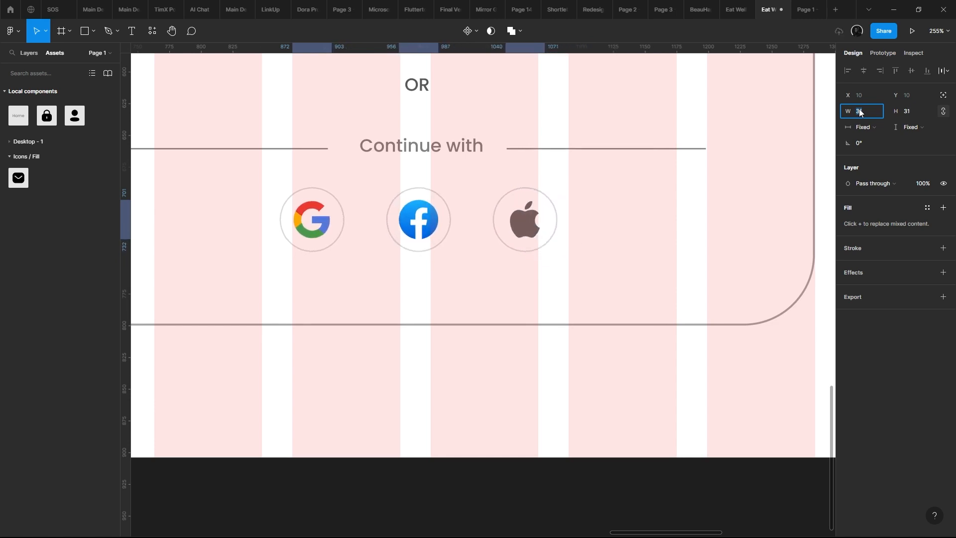
pyautogui.press('Up')
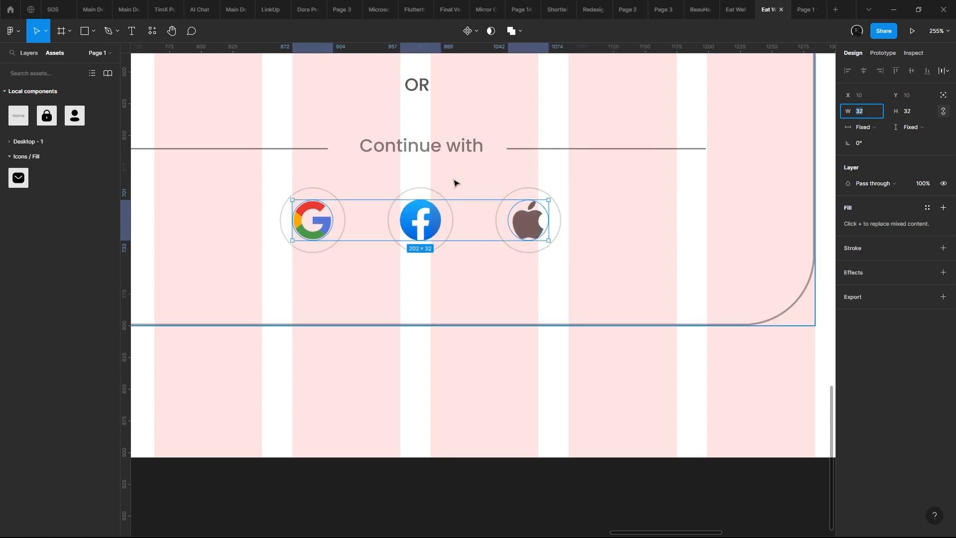
# - Enlarge the three circular icon frames together to 57 × 57
pyautogui.click(337, 180)
pyautogui.click(328, 207)
pyautogui.click(329, 210)
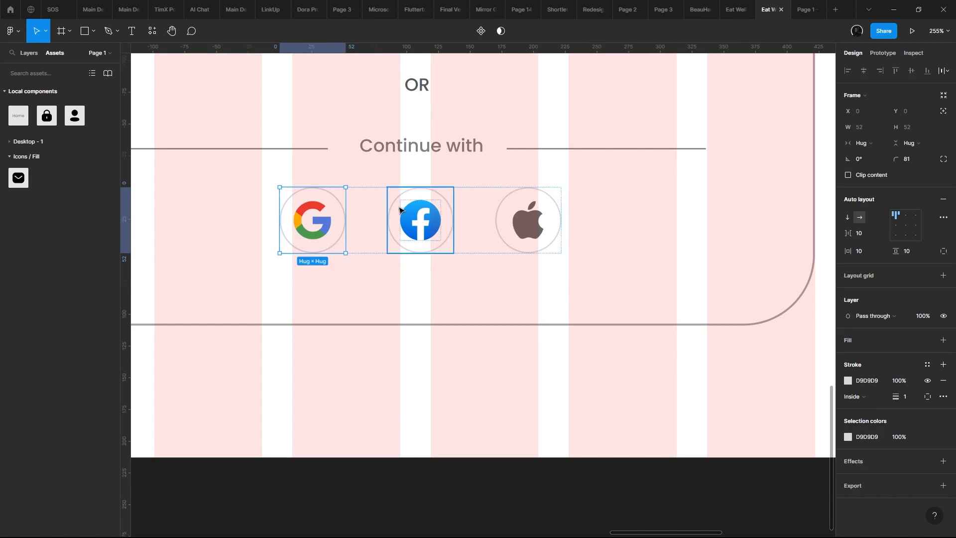
pyautogui.keyDown('shift'); pyautogui.click(438, 218); pyautogui.keyUp('shift')
pyautogui.keyDown('shift'); pyautogui.click(545, 216); pyautogui.keyUp('shift')
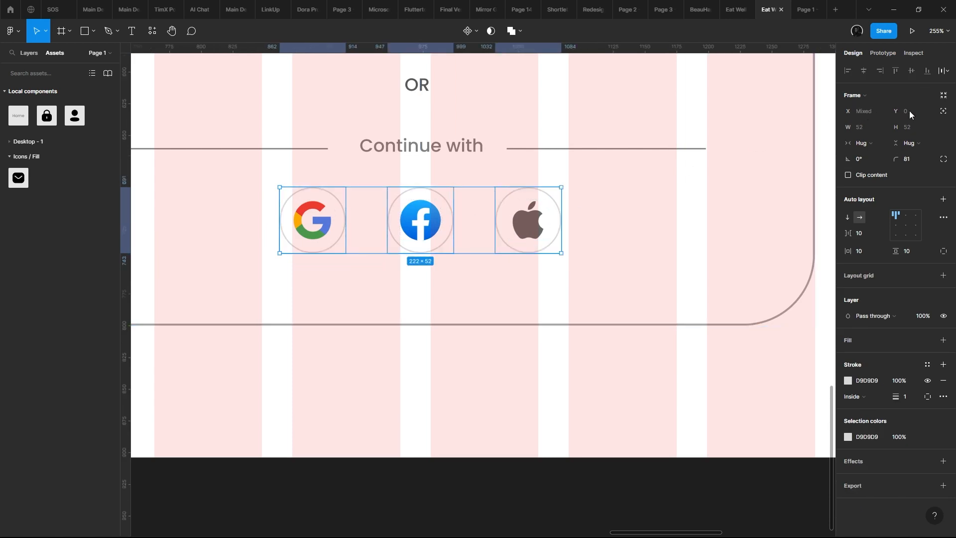
pyautogui.moveTo(561, 253); pyautogui.dragTo(579, 258)
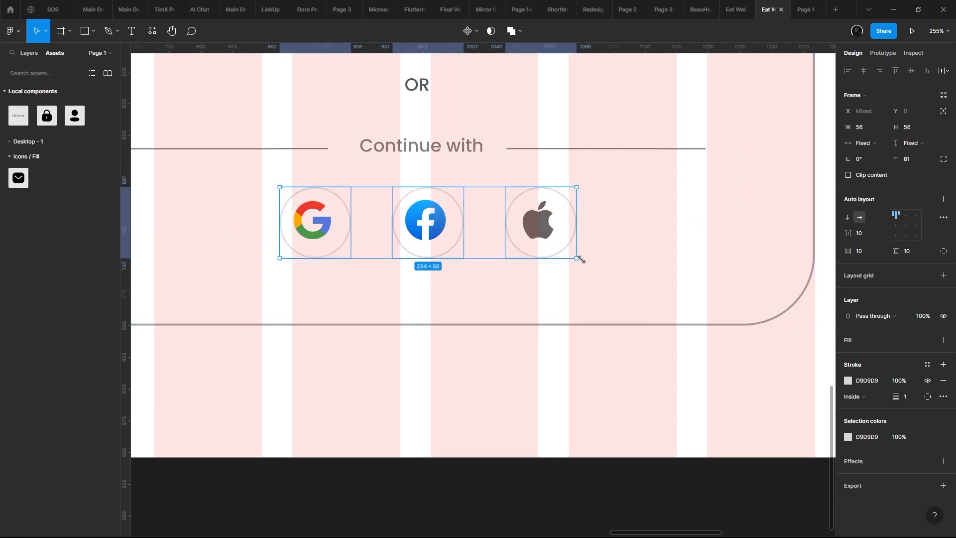
# - Try a height of 38 on the three circular icon frames, and undo it
pyautogui.click(912, 134)
pyautogui.write('38')
pyautogui.press('Return')
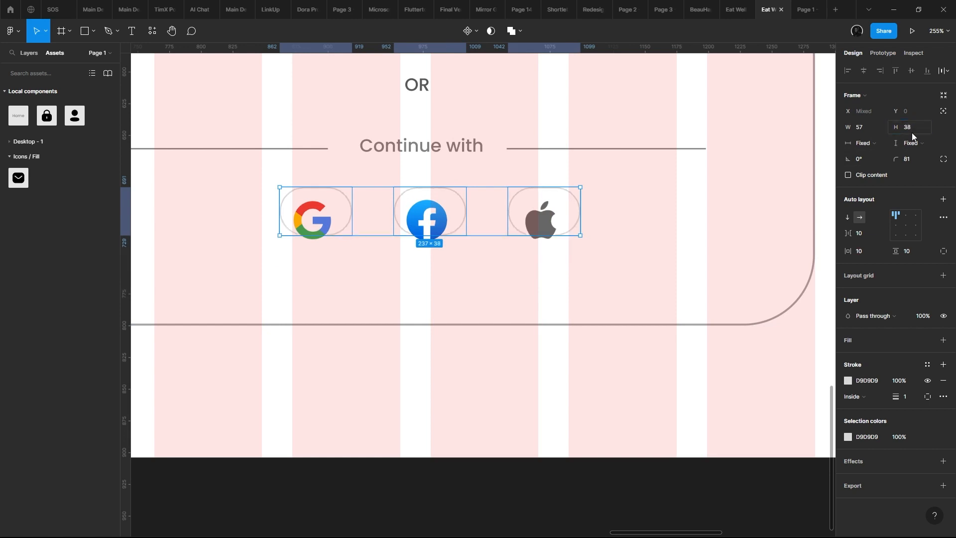
pyautogui.hotkey('ctrl', 'z')
# - Try a size of 48 × 48 on the three circular icon frames, and undo it
pyautogui.click(878, 127)
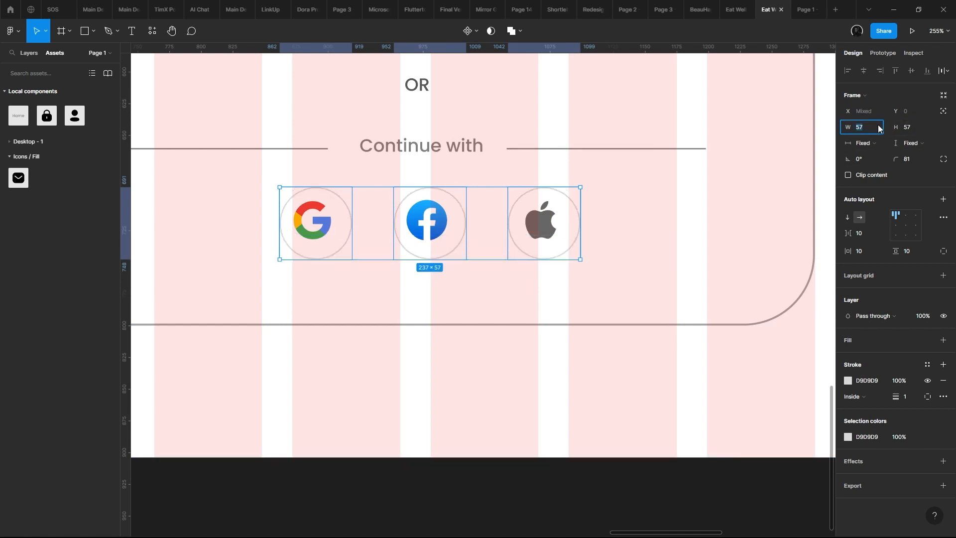
pyautogui.write('48')
pyautogui.press('Tab')
pyautogui.write('48')
pyautogui.press('Return')
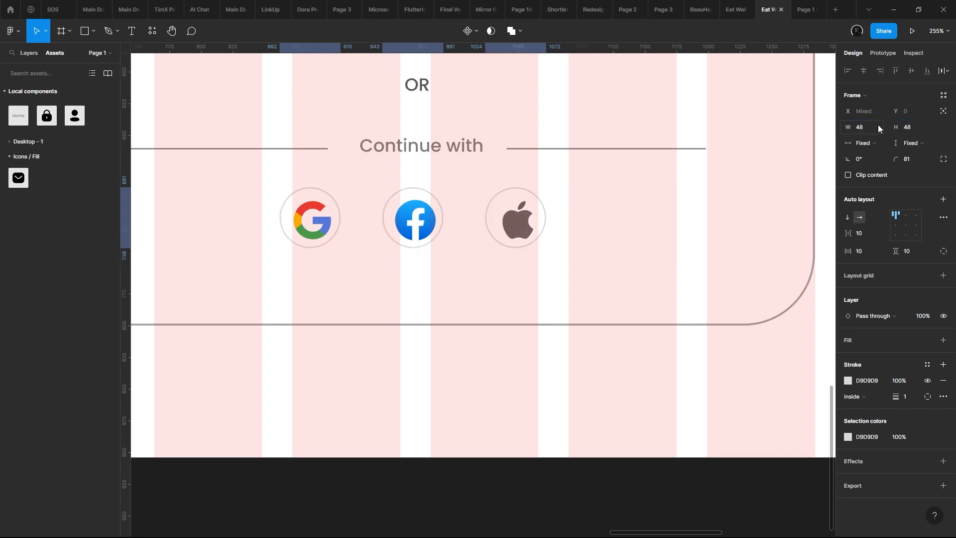
pyautogui.hotkey('ctrl', 'z')
pyautogui.hotkey('ctrl', 'z')
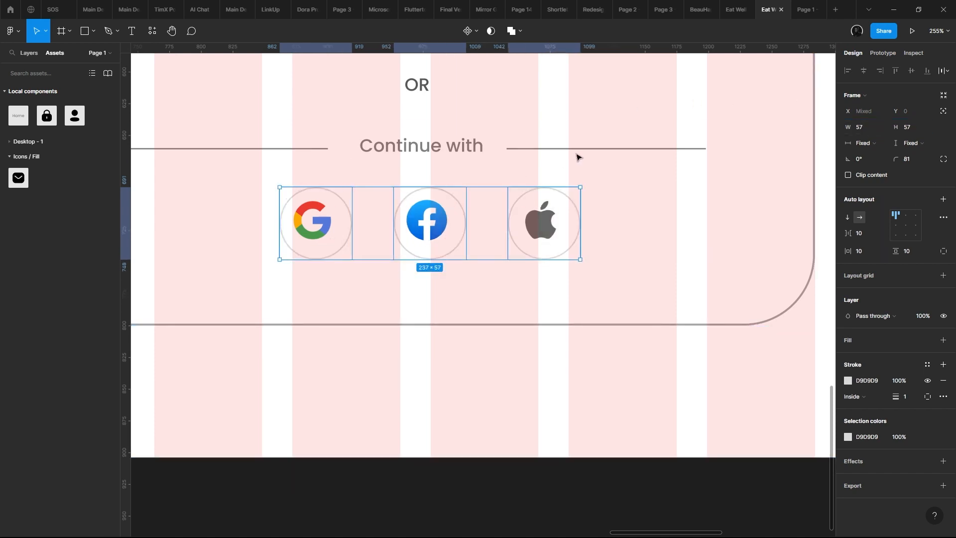
# - Resize the three circular social icon frames to 56 × 56 and center the icons inside them
pyautogui.hotkey('ctrl', 'z')
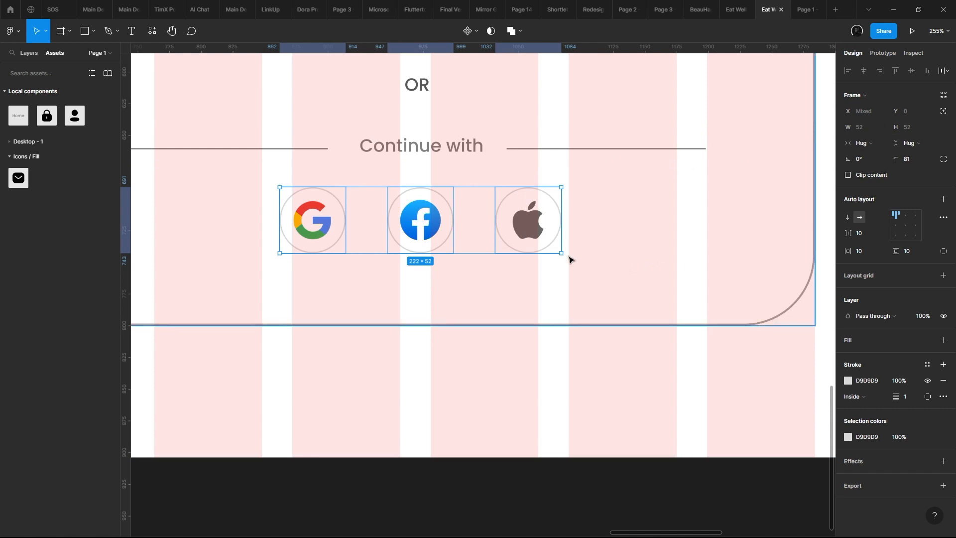
pyautogui.moveTo(569, 255); pyautogui.dragTo(573, 258)
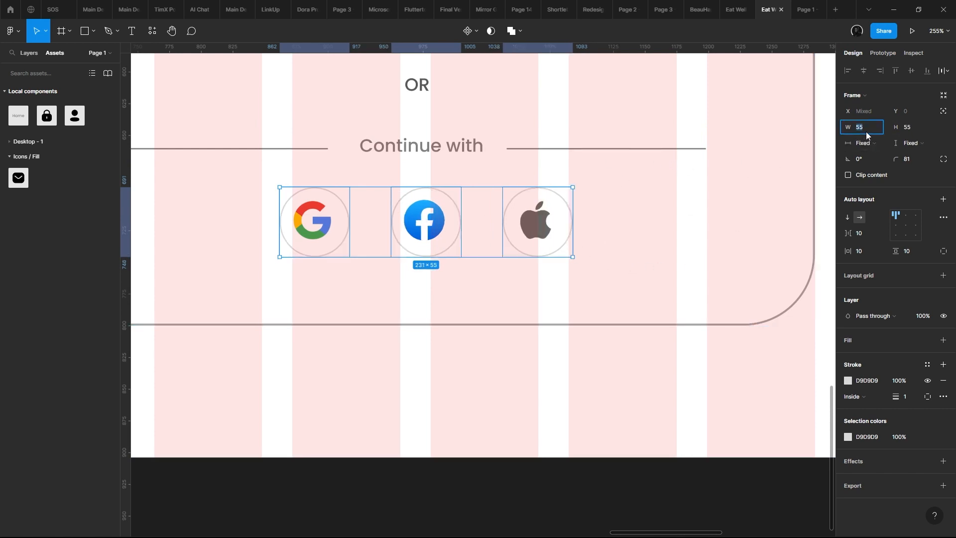
pyautogui.write('56')
pyautogui.click(920, 129)
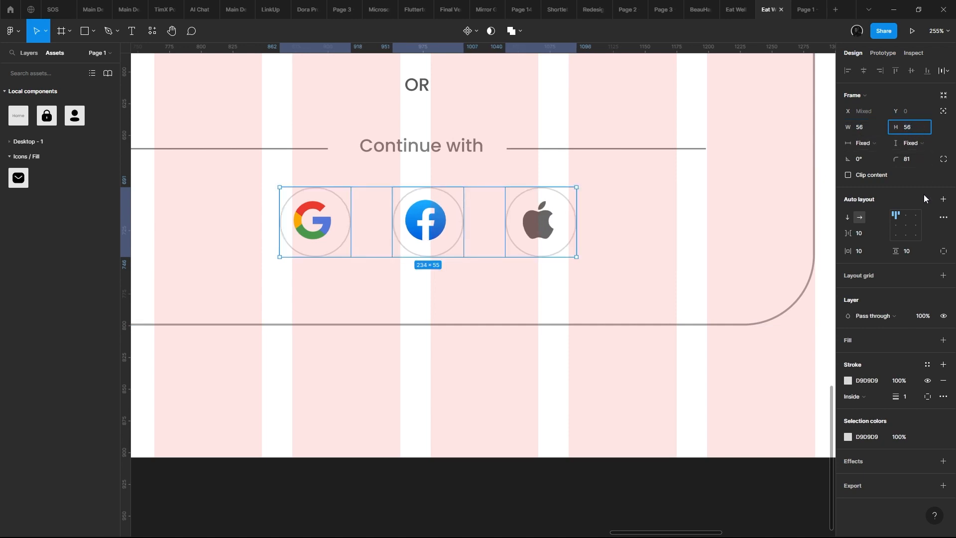
pyautogui.press('Return')
pyautogui.click(906, 226)
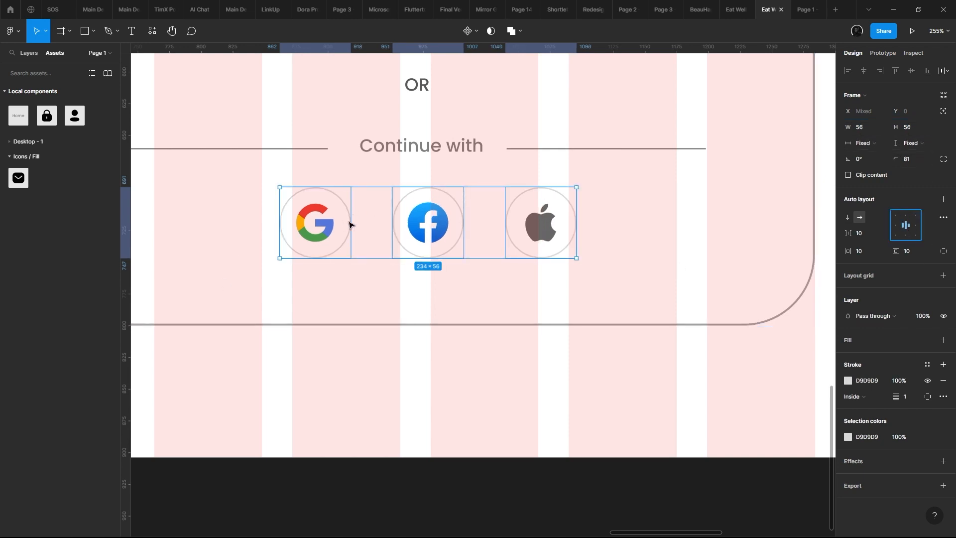
# - Turn the three circles' grey outline into a fill, lighten it to EDEDED and check it in the prototype preview
pyautogui.click(799, 9)
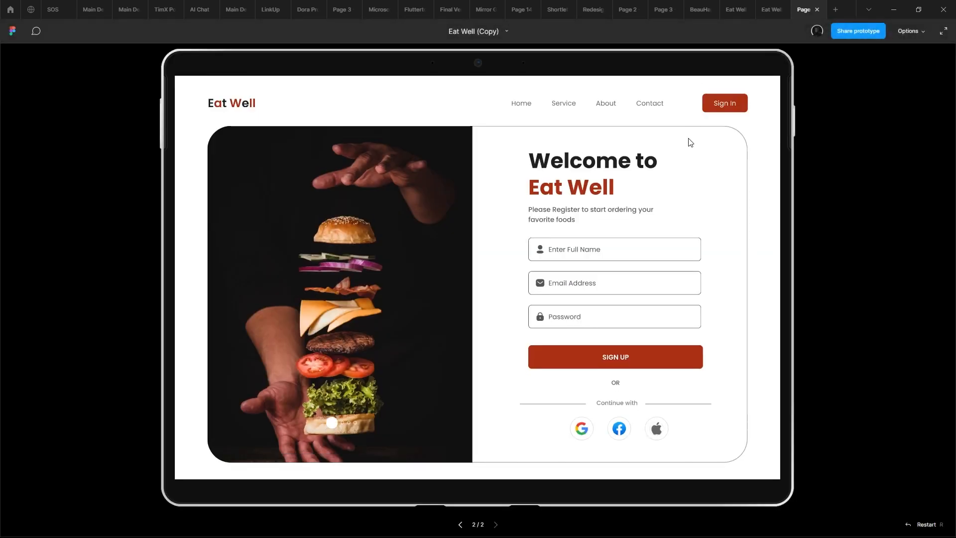
pyautogui.click(765, 5)
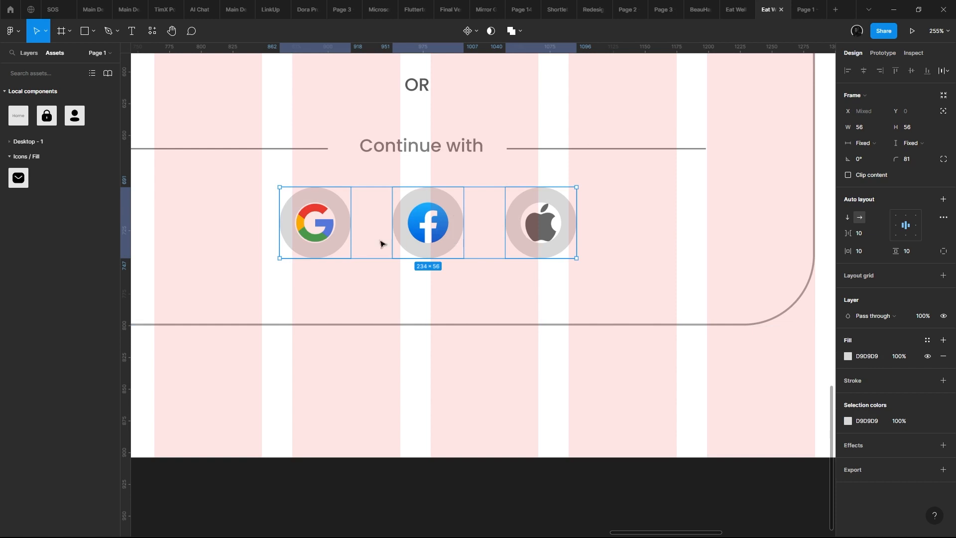
pyautogui.scroll(2, 381, 244)
pyautogui.click(848, 356)
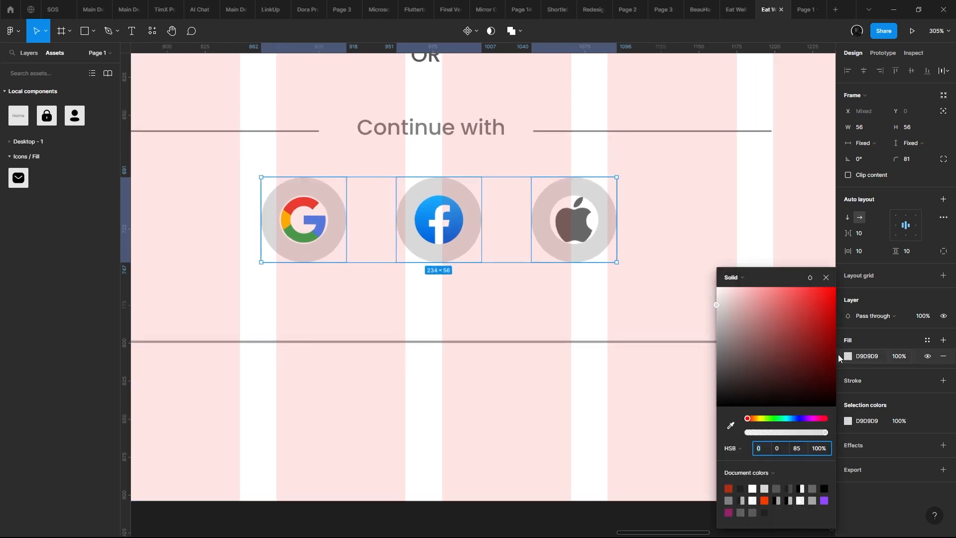
pyautogui.moveTo(719, 313); pyautogui.dragTo(689, 302)
pyautogui.click(802, 6)
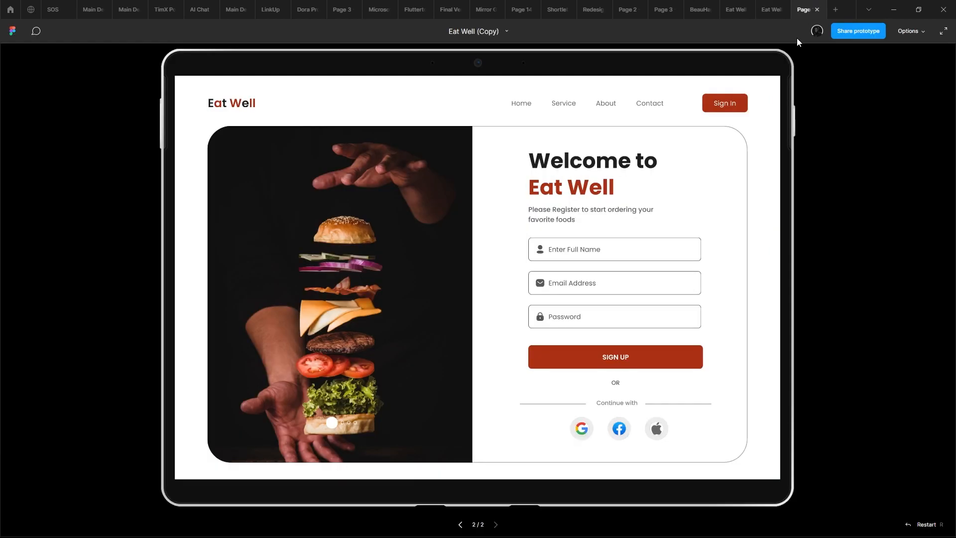
pyautogui.click(773, 6)
# - Swap the EDEDED fill of the three social icon circles back to an outline and check it in the preview
pyautogui.scroll(-10, 586, 133)
pyautogui.scroll(5, 504, 315)
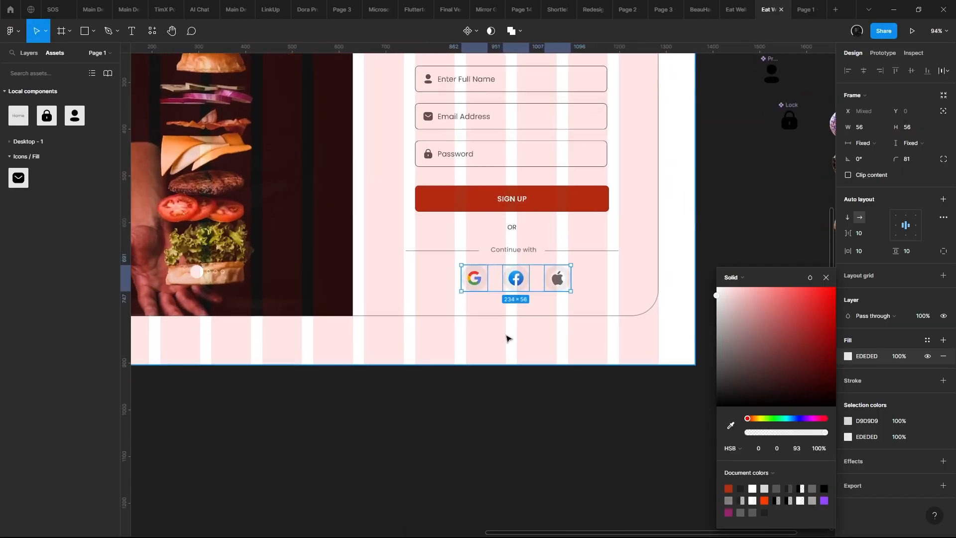
pyautogui.scroll(5, 505, 313)
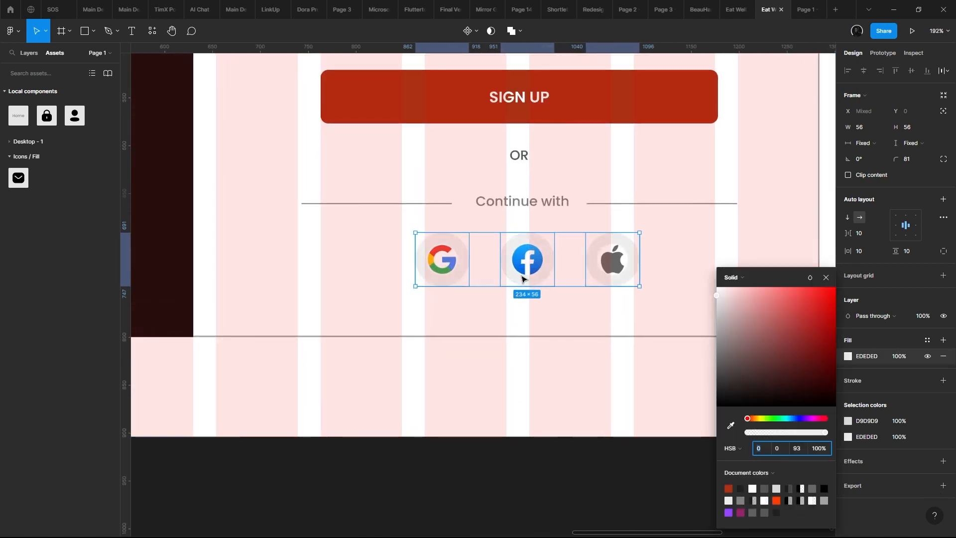
pyautogui.press('Escape')
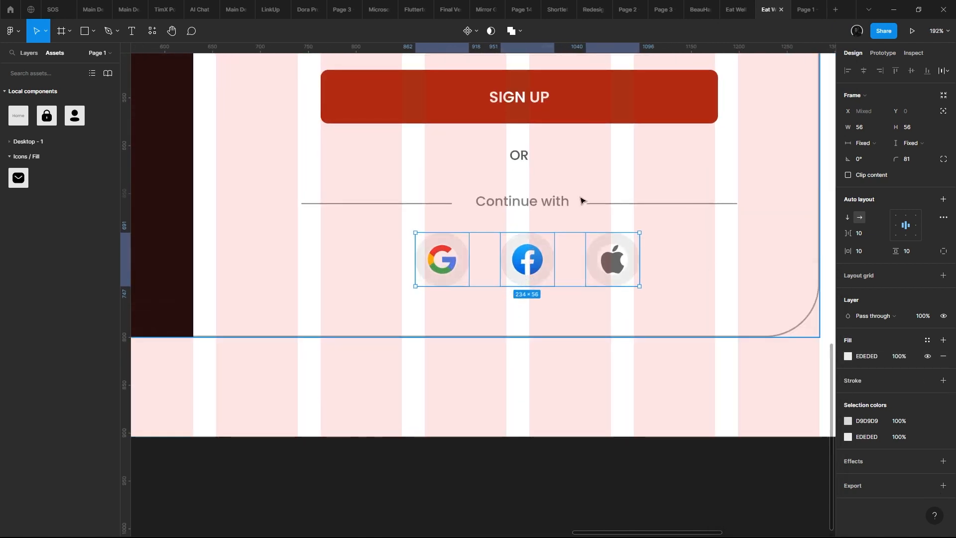
pyautogui.hotkey('shift', 'x')
pyautogui.scroll(3, 578, 204)
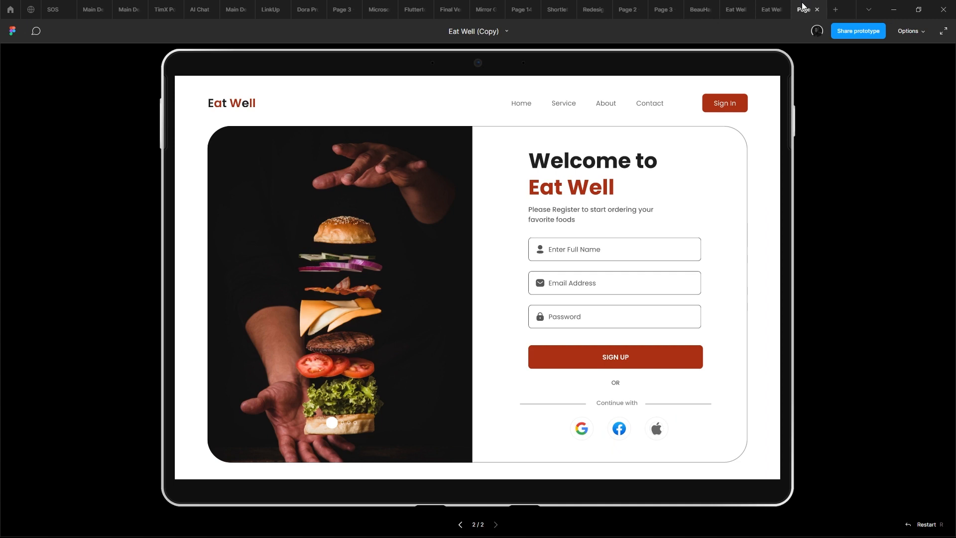
pyautogui.click(771, 10)
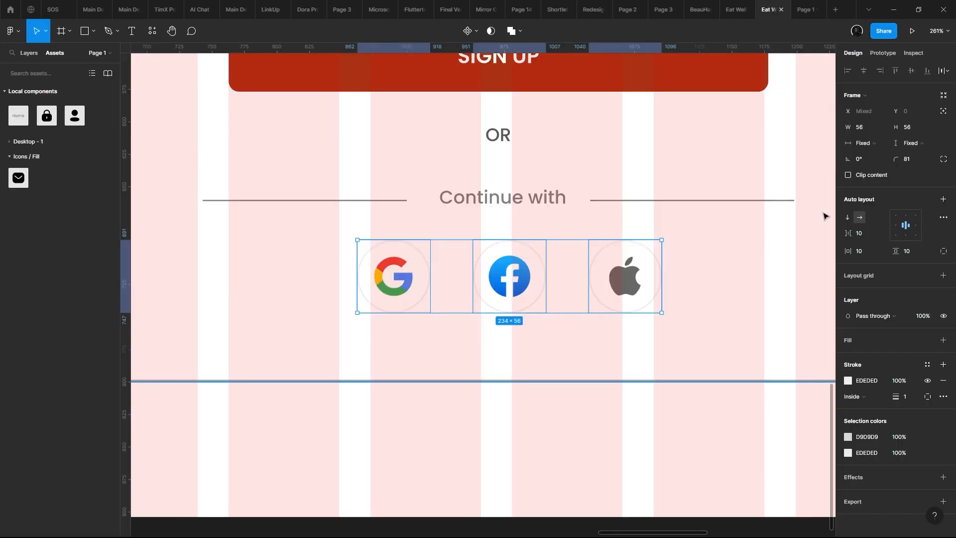
# - Wrap the three social icon circles in one horizontal auto layout frame with a spacing of 24
pyautogui.hotkey('shift', 'a')
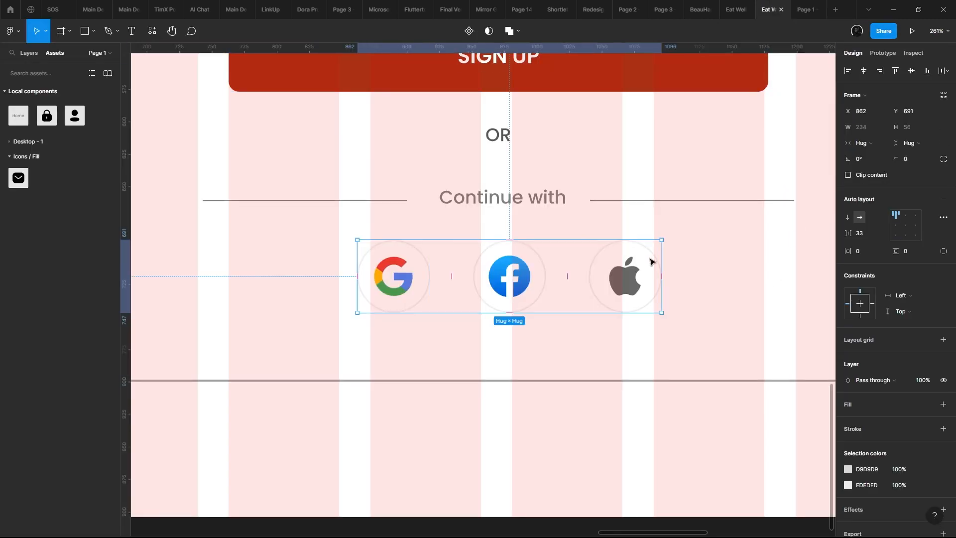
pyautogui.click(862, 234)
pyautogui.write('24')
pyautogui.press('Return')
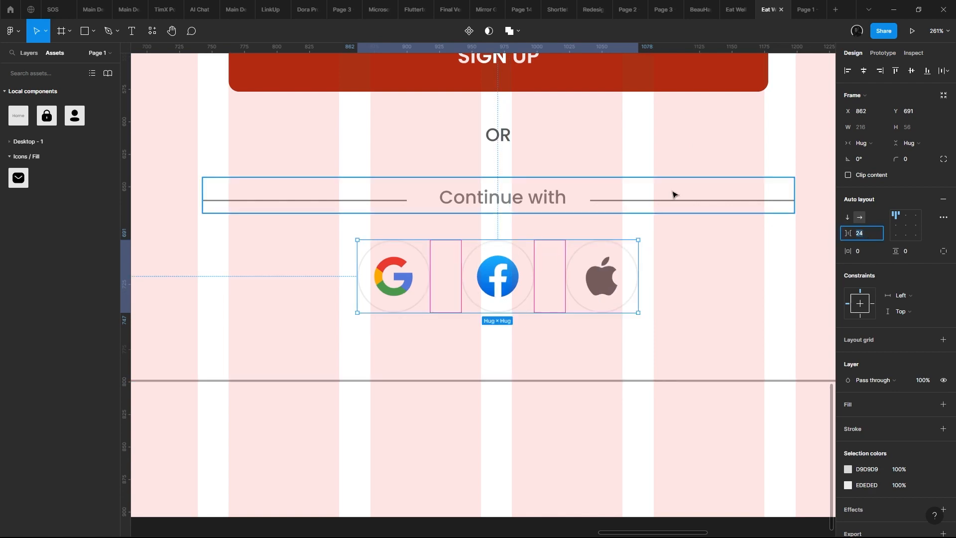
# - Try to left-align the row of social icons within the card, and undo it
pyautogui.click(684, 212)
pyautogui.click(591, 276)
pyautogui.click(848, 72)
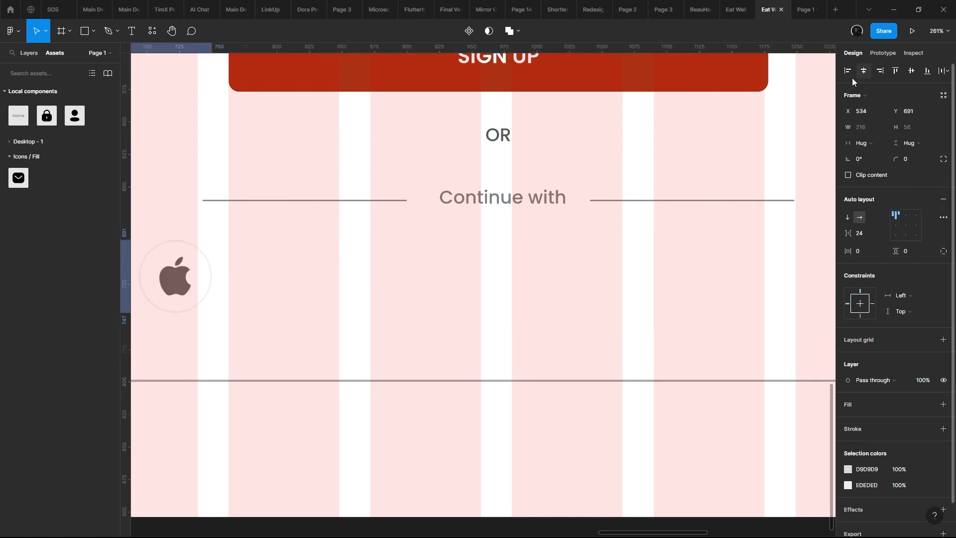
pyautogui.scroll(-4, 645, 177)
pyautogui.hotkey('ctrl', 'z')
pyautogui.scroll(-3, 507, 229)
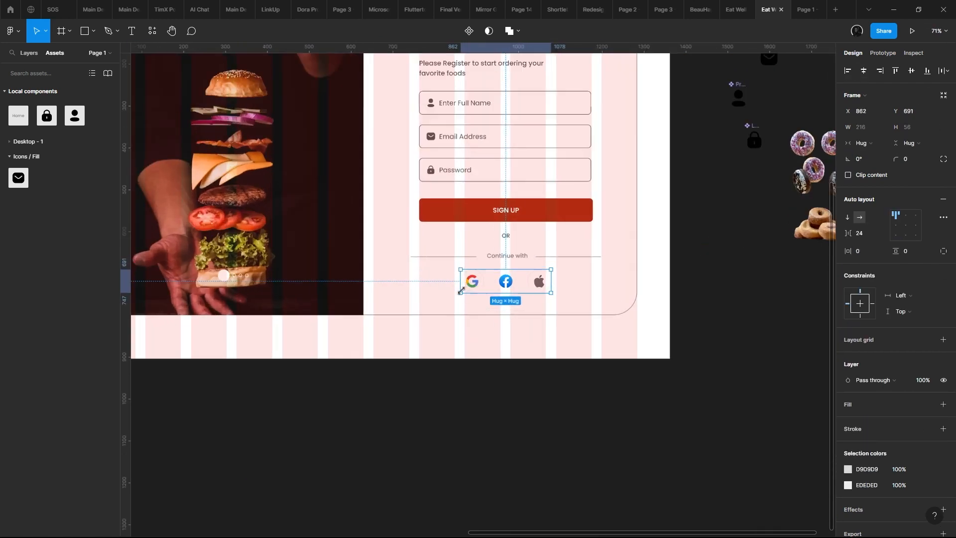
# - Set the line height of the "Continue with" text to 22
pyautogui.scroll(4, 482, 318)
pyautogui.click(531, 276)
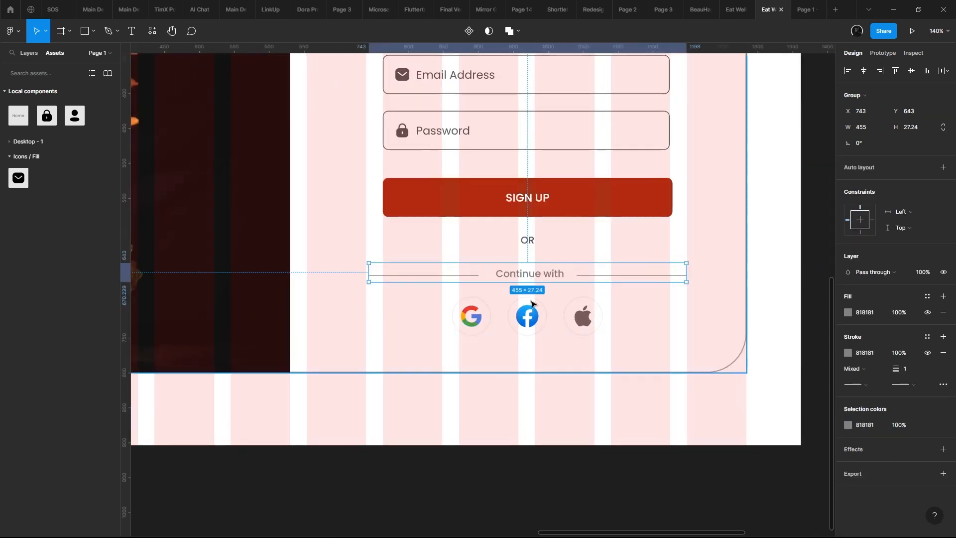
pyautogui.keyDown('shift'); pyautogui.click(533, 307); pyautogui.keyUp('shift')
pyautogui.doubleClick(542, 274)
pyautogui.scroll(3, 540, 285)
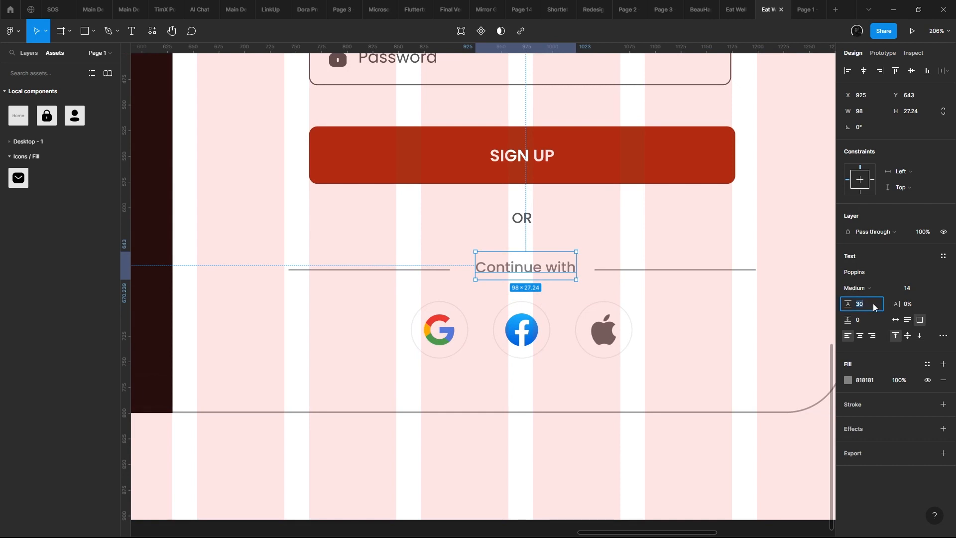
pyautogui.write('8')
pyautogui.press('Return')
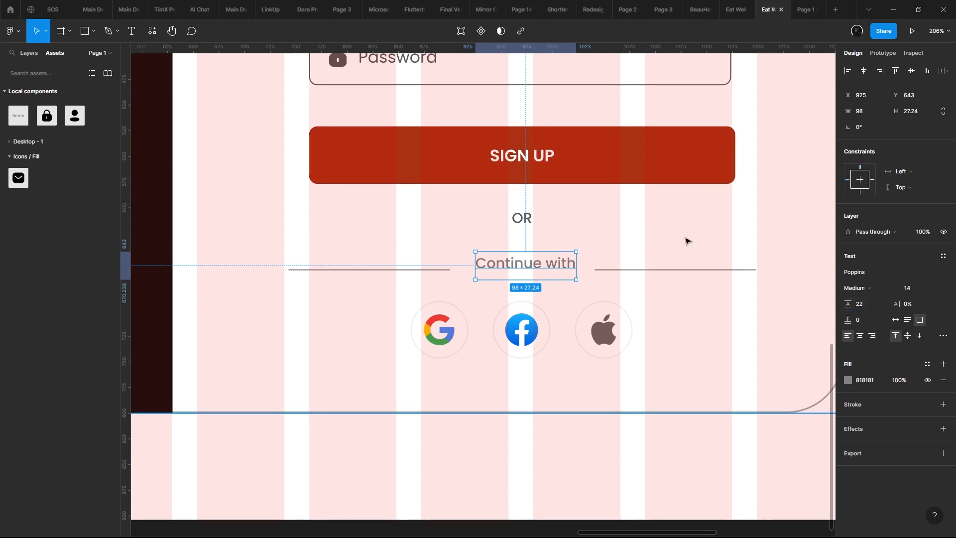
# - Align the "Continue with" text and its two divider lines on their vertical centers
pyautogui.click(593, 270)
pyautogui.click(596, 273)
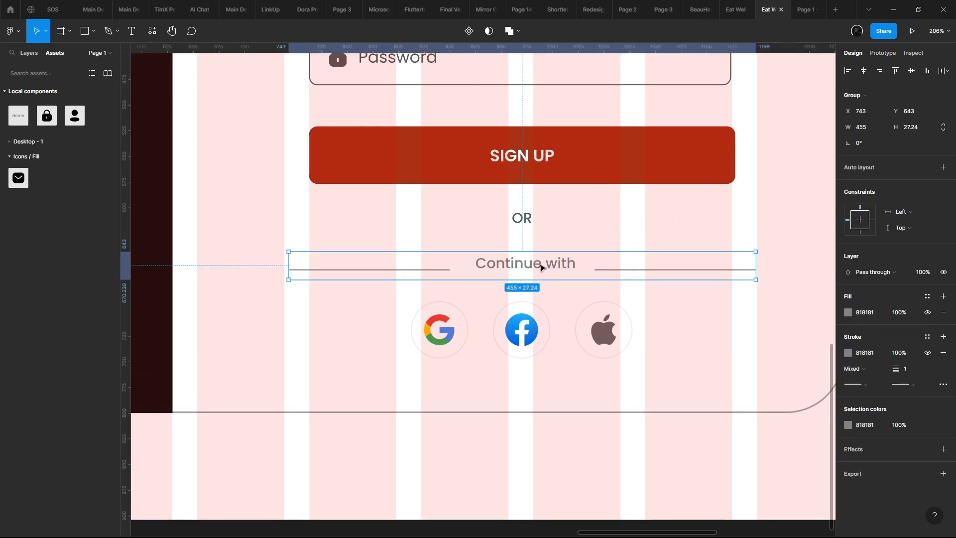
pyautogui.hotkey('ctrl', 'shift', 'g')
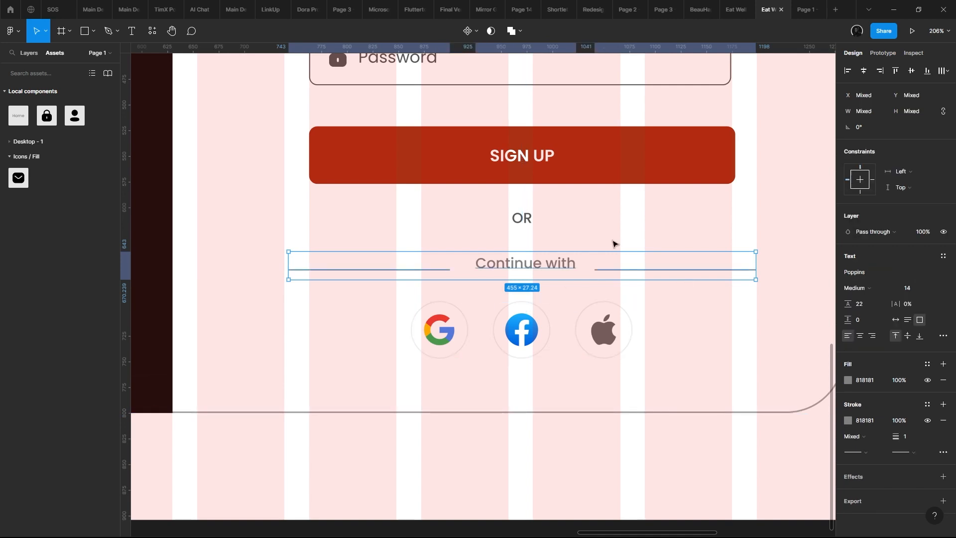
pyautogui.click(911, 71)
pyautogui.click(28, 52)
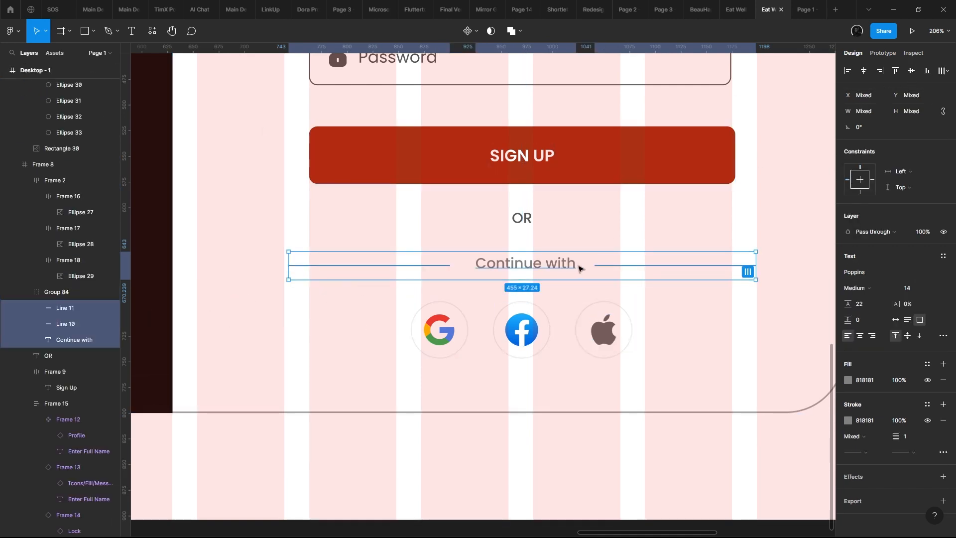
pyautogui.press('Escape')
# - Review the whole sign-up frame on the canvas and in the prototype preview
pyautogui.keyDown('ctrl'); pyautogui.scroll(-6, 587, 372); pyautogui.keyUp('ctrl')
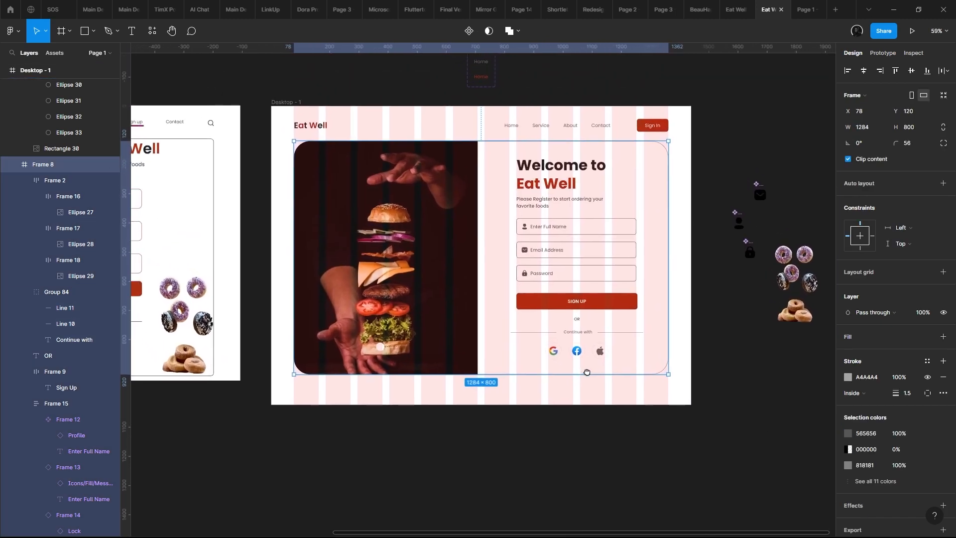
pyautogui.moveTo(586, 372); pyautogui.dragTo(641, 386)
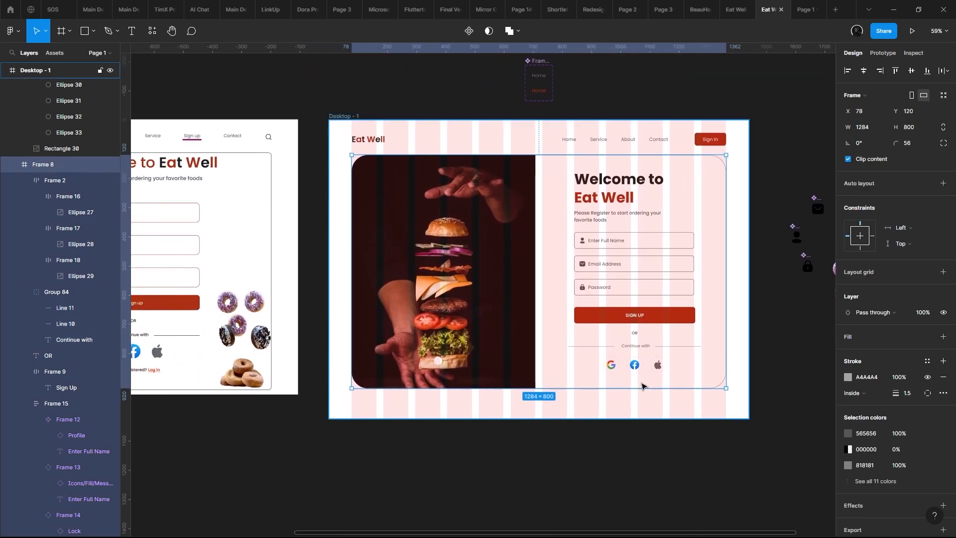
pyautogui.keyDown('ctrl'); pyautogui.scroll(2, 601, 361); pyautogui.keyUp('ctrl')
pyautogui.keyDown('ctrl'); pyautogui.scroll(-2, 533, 295); pyautogui.keyUp('ctrl')
pyautogui.keyDown('ctrl'); pyautogui.scroll(2, 554, 271); pyautogui.keyUp('ctrl')
pyautogui.moveTo(594, 198); pyautogui.dragTo(561, 207)
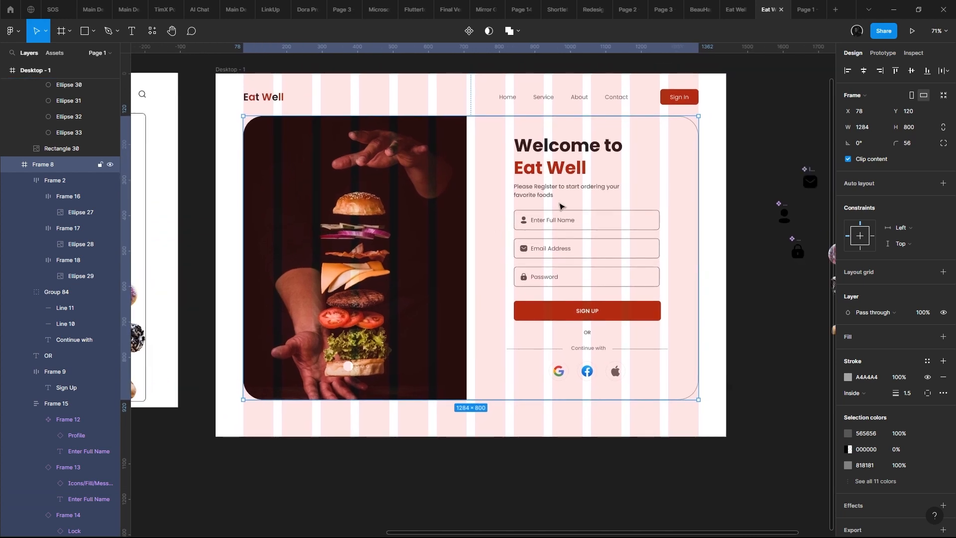
pyautogui.click(911, 31)
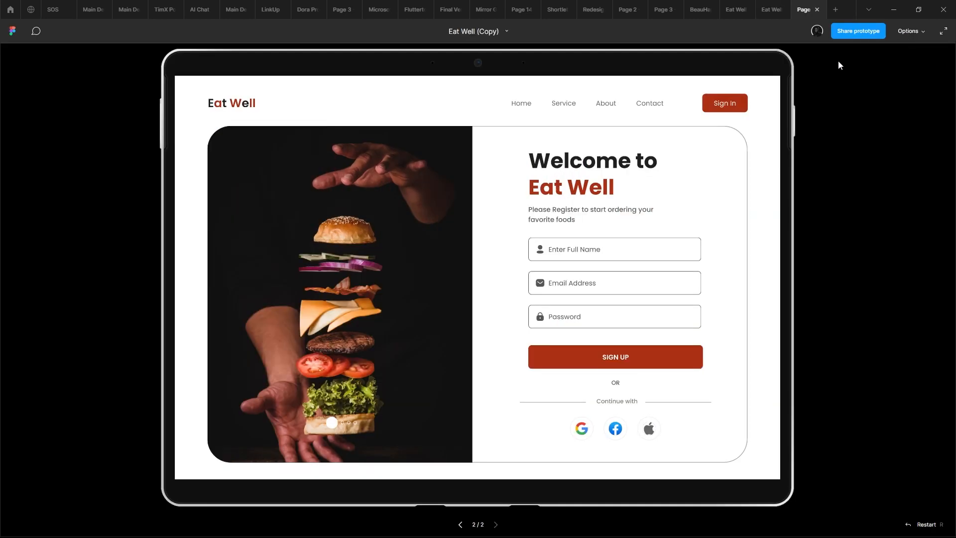
pyautogui.click(772, 9)
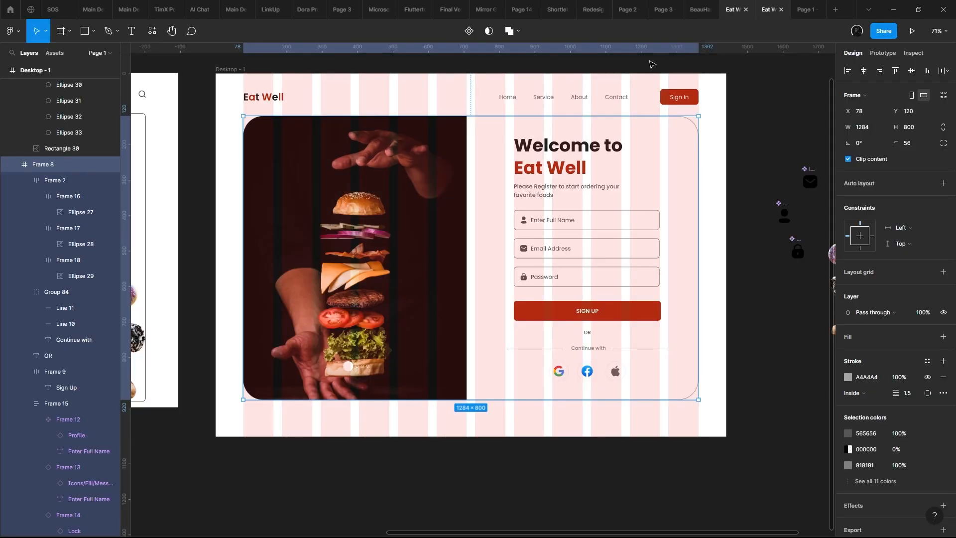
# - Flip back and forth between the two prototype screens to compare the sign-up designs
pyautogui.hscroll(-5, 651, 64)
pyautogui.click(812, 7)
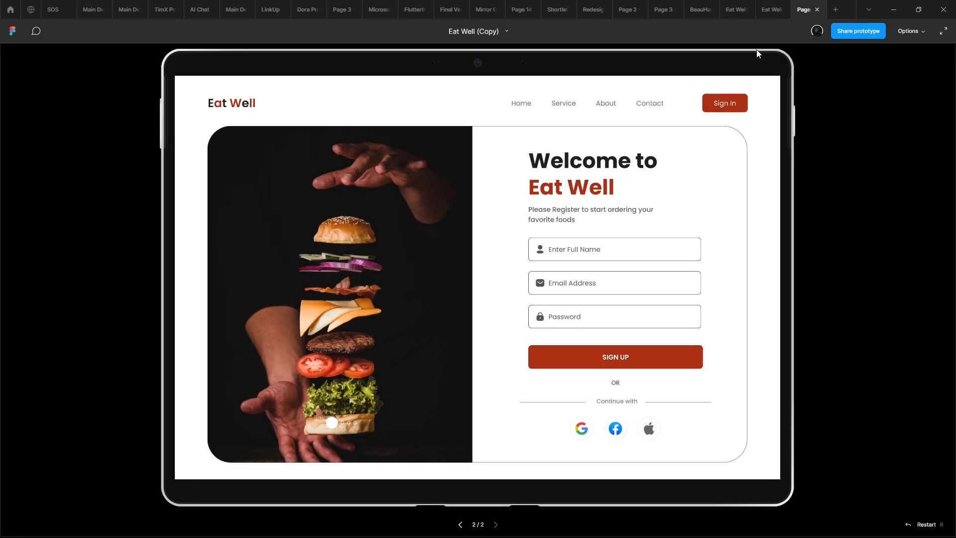
pyautogui.press('Left')
pyautogui.press('Right')
pyautogui.press('Left')
pyautogui.press('Right')
pyautogui.press('Left')
pyautogui.press('Right')
pyautogui.press('Left')
pyautogui.press('Right')
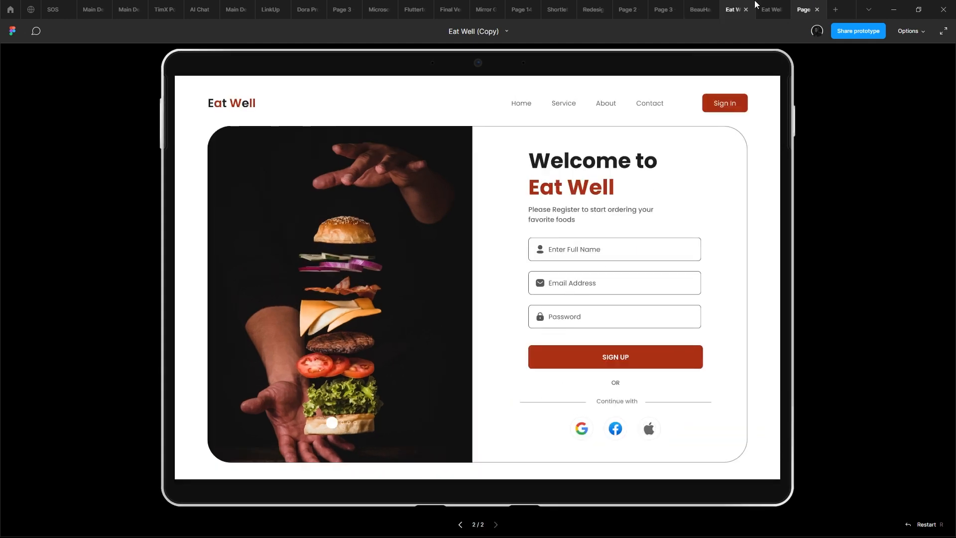
# - Return to the design file and select the Enter Full Name, Email Address and Password field frames together
pyautogui.click(769, 9)
pyautogui.moveTo(821, 264); pyautogui.dragTo(648, 291)
pyautogui.scroll(3, 647, 309)
pyautogui.scroll(3, 608, 370)
pyautogui.moveTo(601, 373); pyautogui.dragTo(510, 227)
pyautogui.click(575, 305)
pyautogui.press('Return')
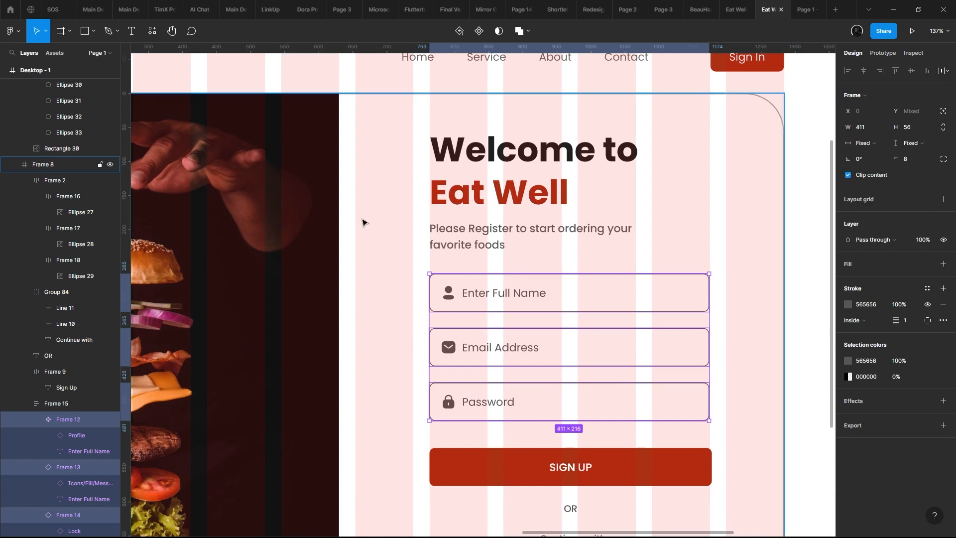
# - Change the grey shared by the Enter Full Name field's outline, icon and text to 8A8A8A
pyautogui.scroll(-3, 502, 154)
pyautogui.click(571, 132)
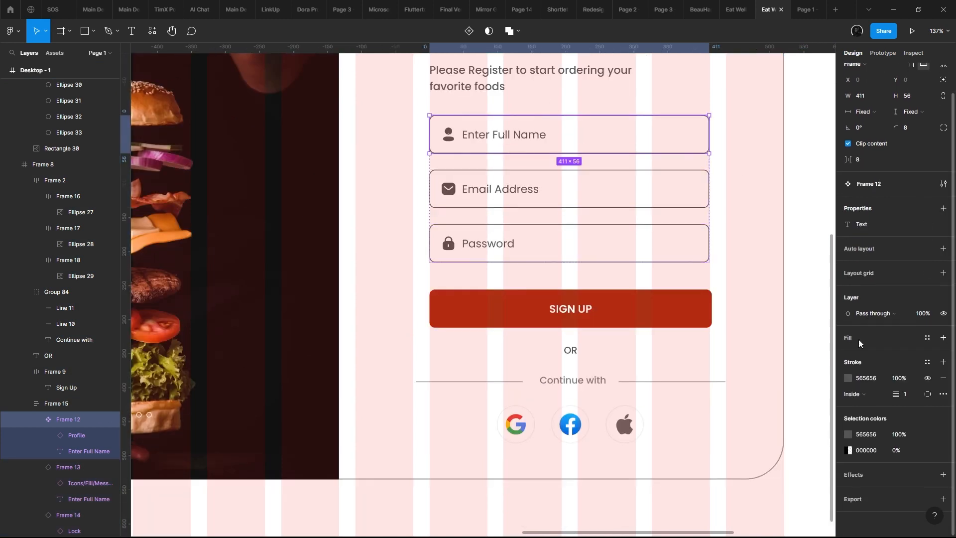
pyautogui.click(849, 376)
pyautogui.moveTo(756, 361)
pyautogui.mouseDown()
pyautogui.moveTo(700, 361)
pyautogui.moveTo(698, 304)
pyautogui.moveTo(709, 366)
pyautogui.moveTo(711, 343)
pyautogui.moveTo(700, 327)
pyautogui.moveTo(698, 337)
pyautogui.mouseUp()
pyautogui.click(848, 434)
pyautogui.click(848, 434)
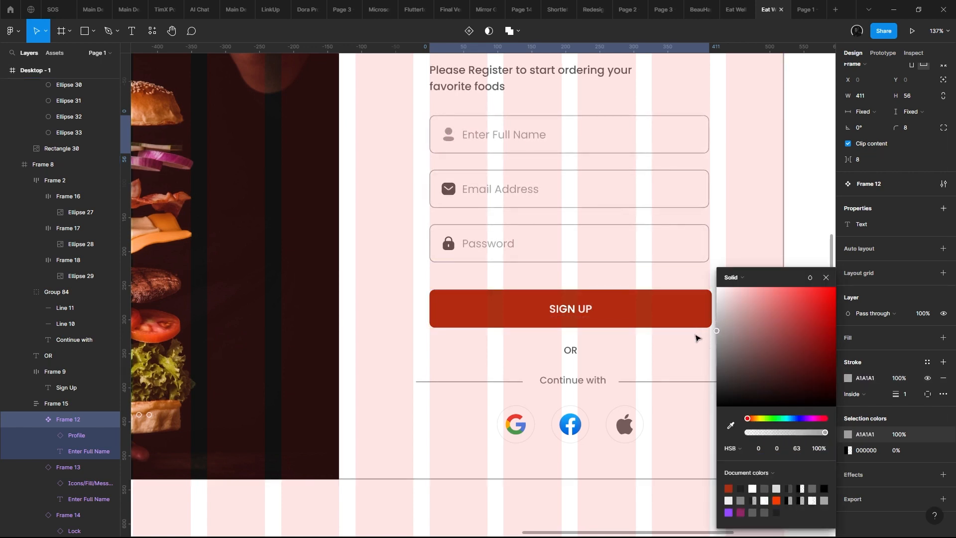
pyautogui.moveTo(716, 345); pyautogui.dragTo(693, 350)
pyautogui.click(689, 348)
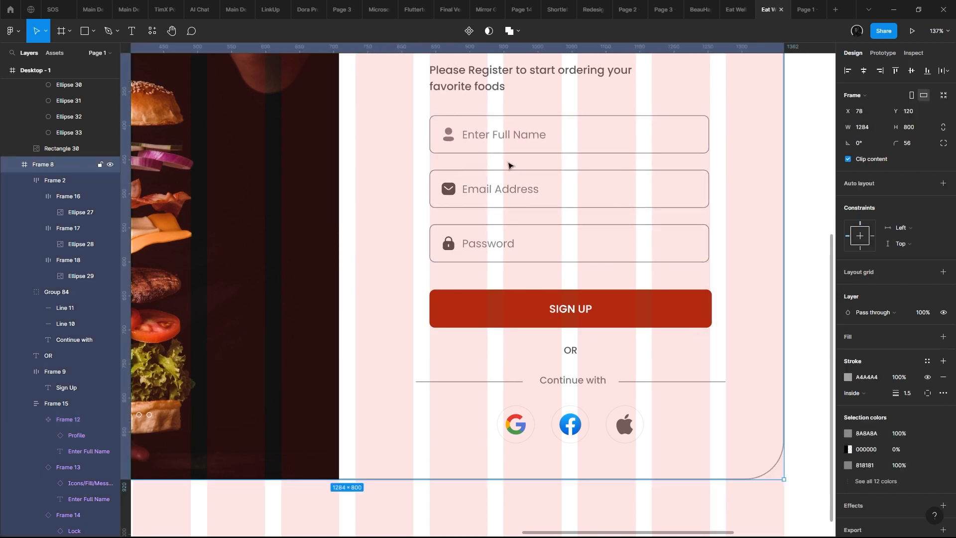
pyautogui.click(524, 137)
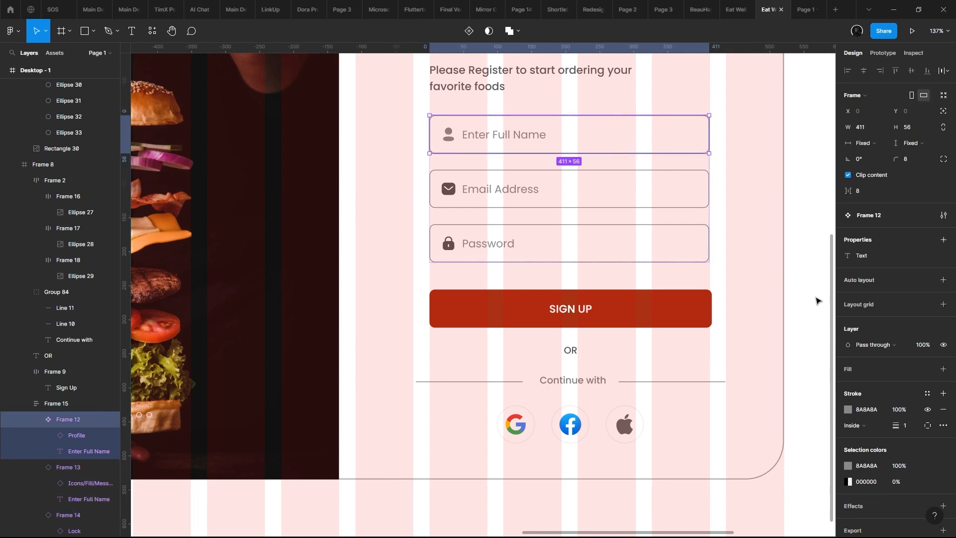
# - Darken the Enter Full Name field's outline to 656565 and pick up that color code for reuse
pyautogui.click(847, 409)
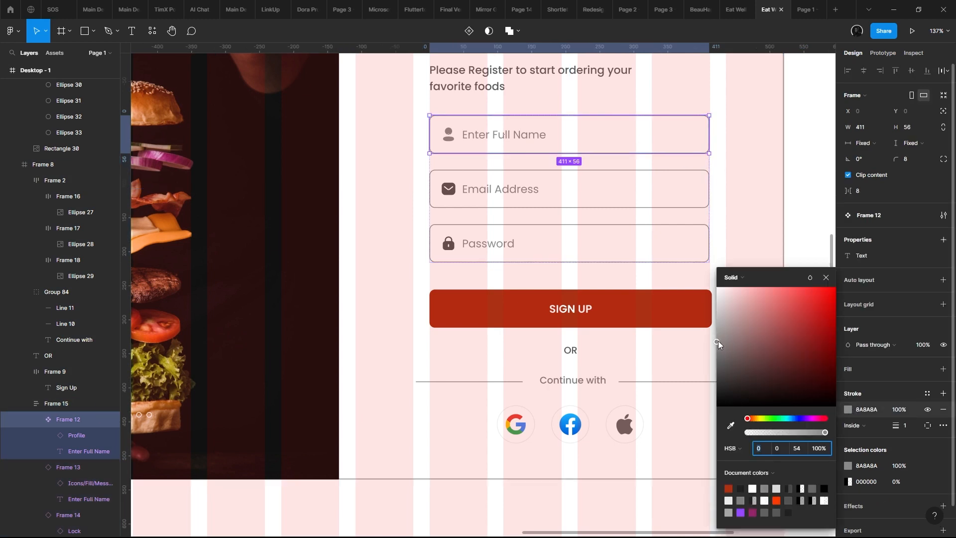
pyautogui.moveTo(717, 341); pyautogui.dragTo(706, 367)
pyautogui.click(866, 409)
pyautogui.hotkey('ctrl', 'c')
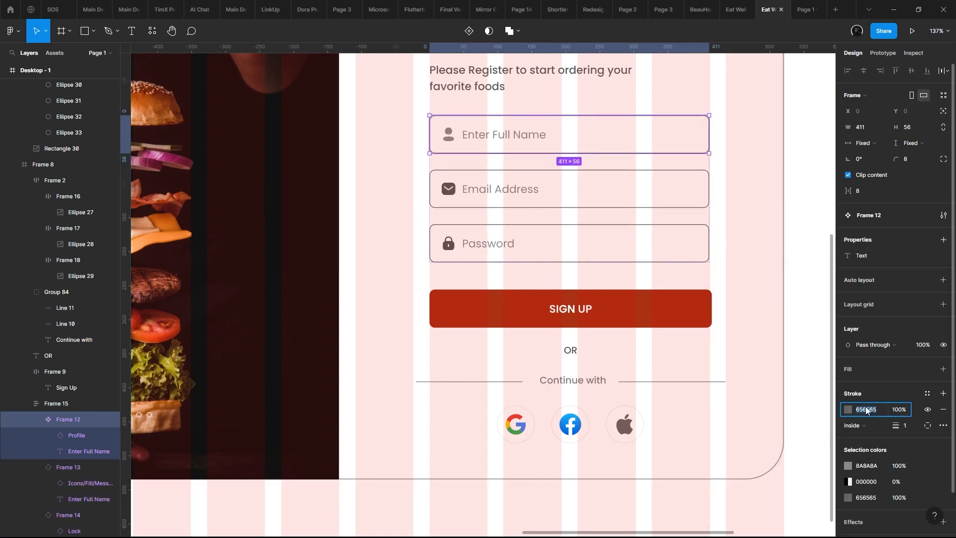
# - Apply the grey 656565 to the icons and text of the Email Address and Password fields
pyautogui.click(514, 184)
pyautogui.keyDown('shift'); pyautogui.click(543, 239); pyautogui.keyUp('shift')
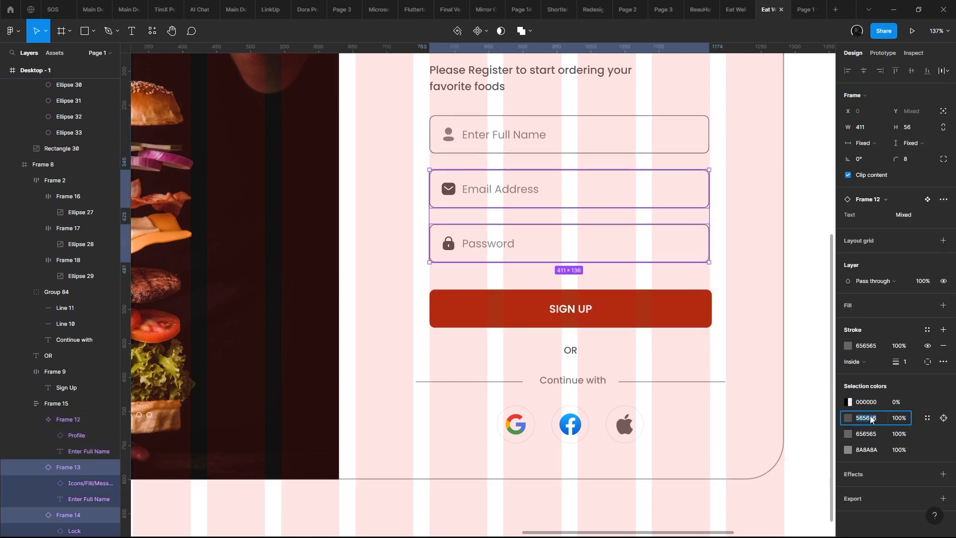
pyautogui.hotkey('ctrl', 'v')
pyautogui.press('Return')
pyautogui.click(862, 435)
pyautogui.hotkey('ctrl', 'v')
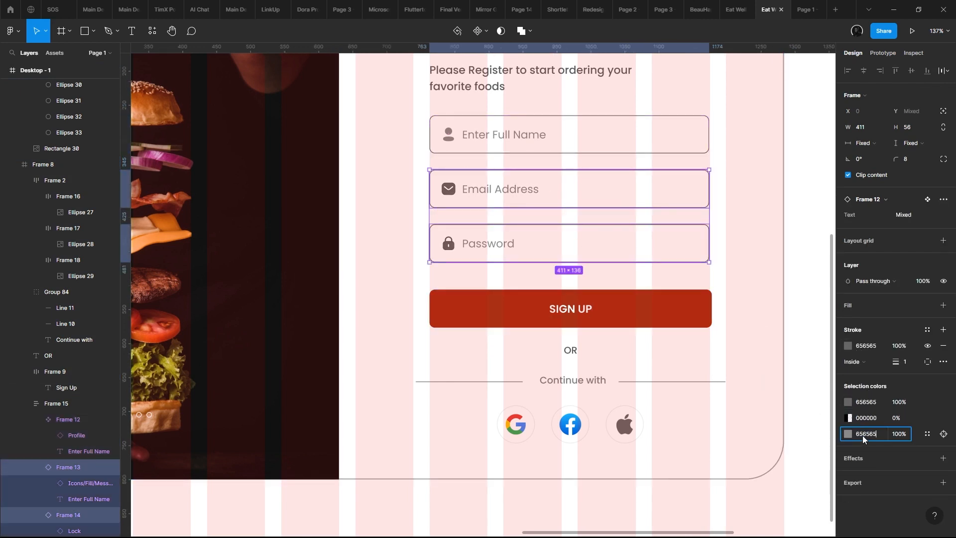
pyautogui.press('Return')
# - Inspect the colors of the envelope, lock and profile icons in the three input fields
pyautogui.click(449, 190)
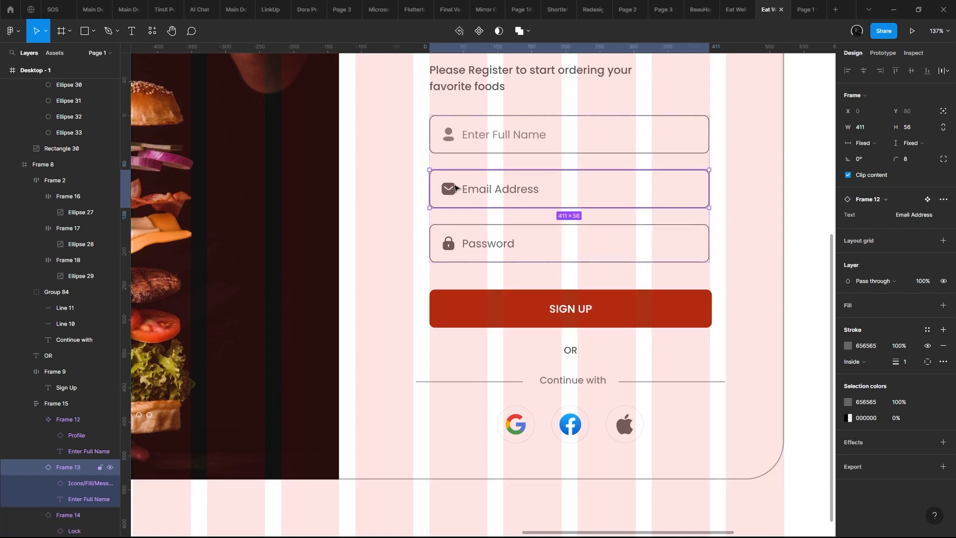
pyautogui.click(449, 190)
pyautogui.keyDown('shift'); pyautogui.click(445, 249); pyautogui.keyUp('shift')
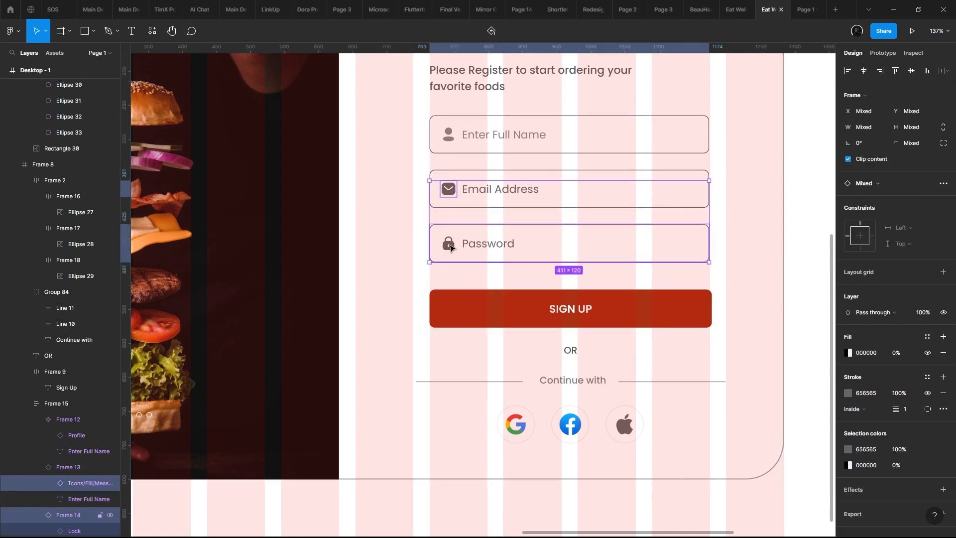
pyautogui.click(449, 244)
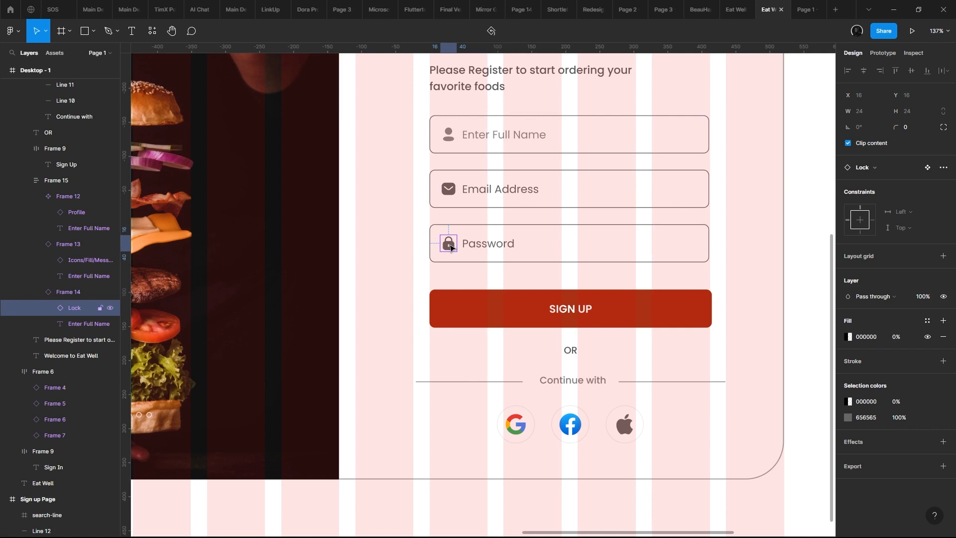
pyautogui.click(454, 191)
pyautogui.click(454, 191)
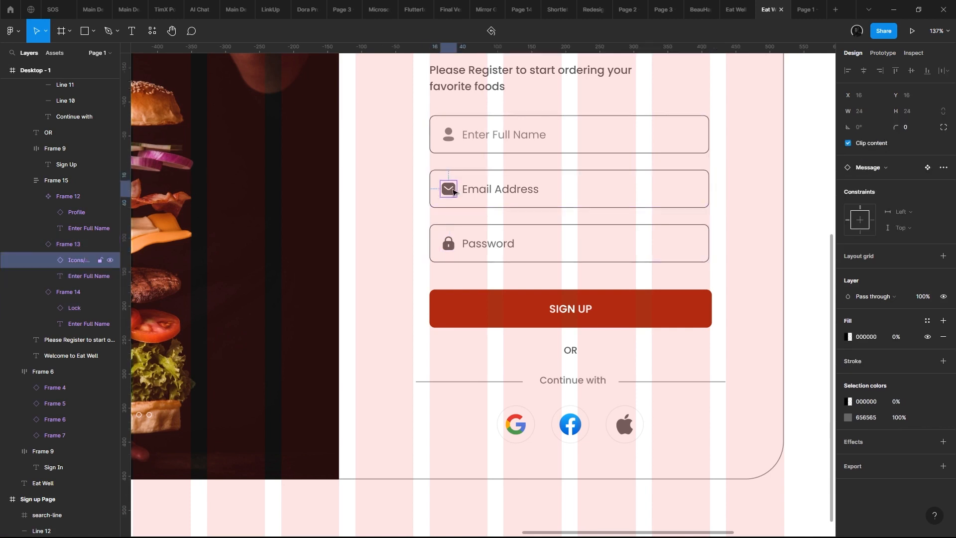
pyautogui.click(454, 139)
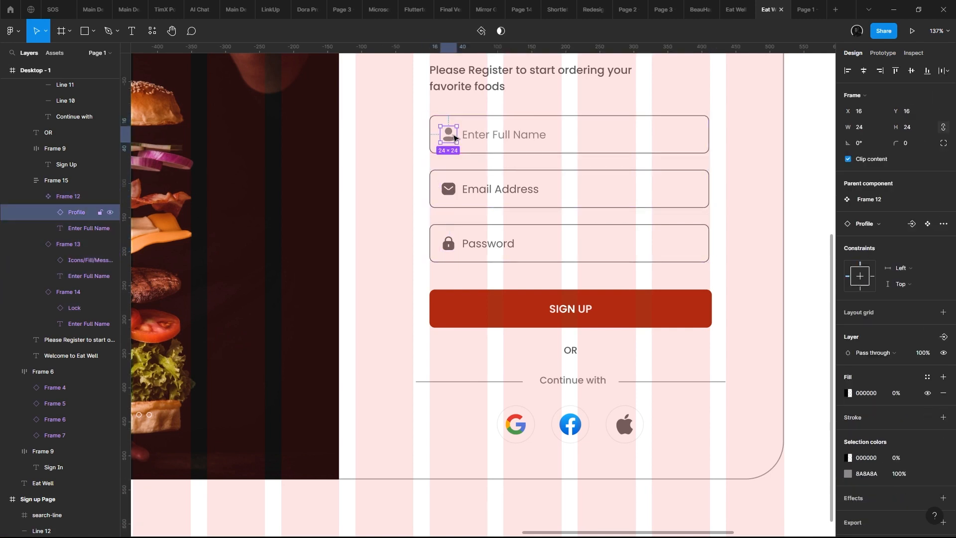
pyautogui.click(448, 188)
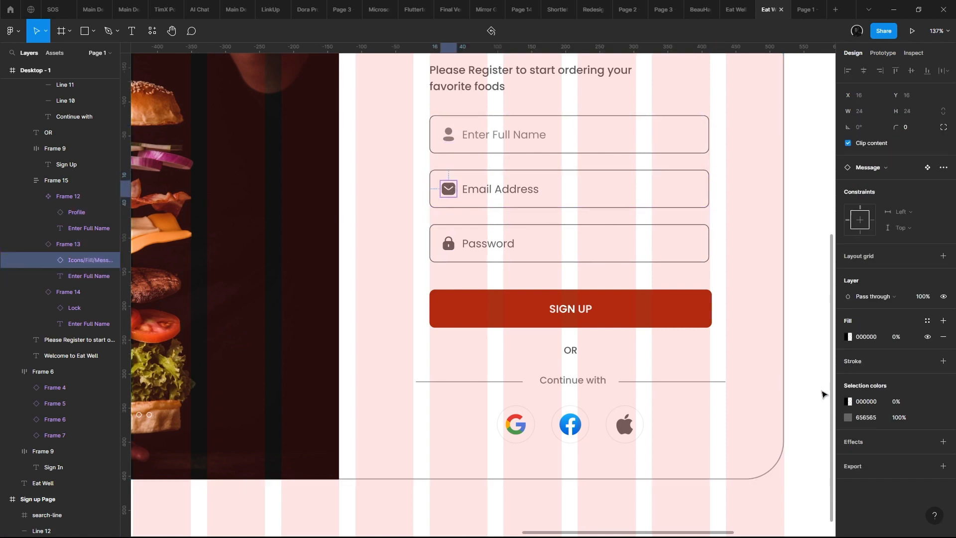
pyautogui.click(448, 140)
pyautogui.click(449, 142)
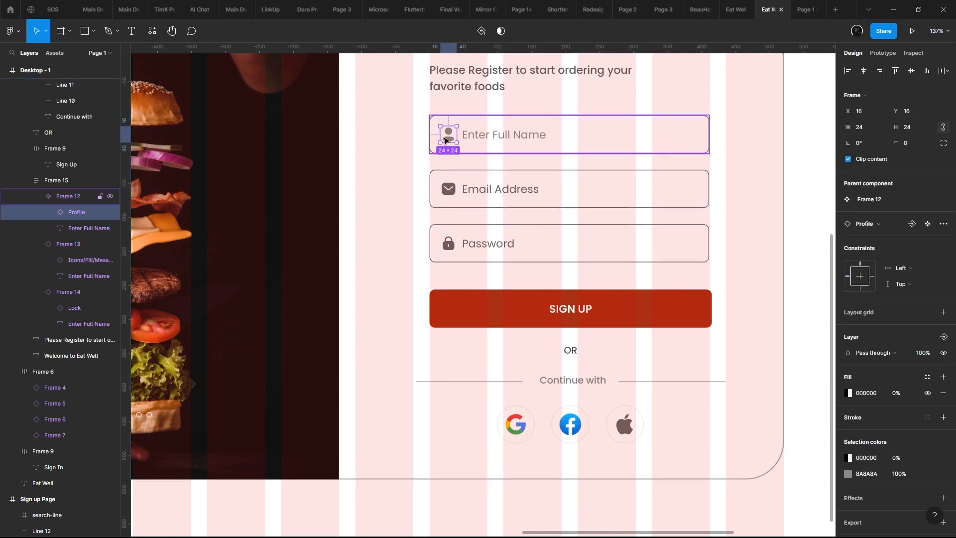
# - Change the Enter Full Name field's icon and text to 656565 to match the other two fields
pyautogui.click(521, 188)
pyautogui.keyDown('shift'); pyautogui.click(551, 238); pyautogui.keyUp('shift')
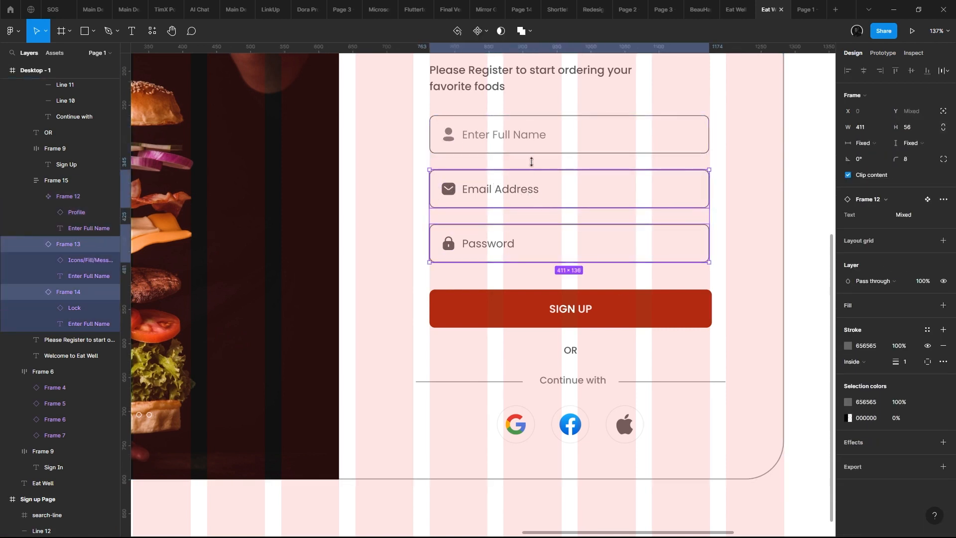
pyautogui.click(557, 140)
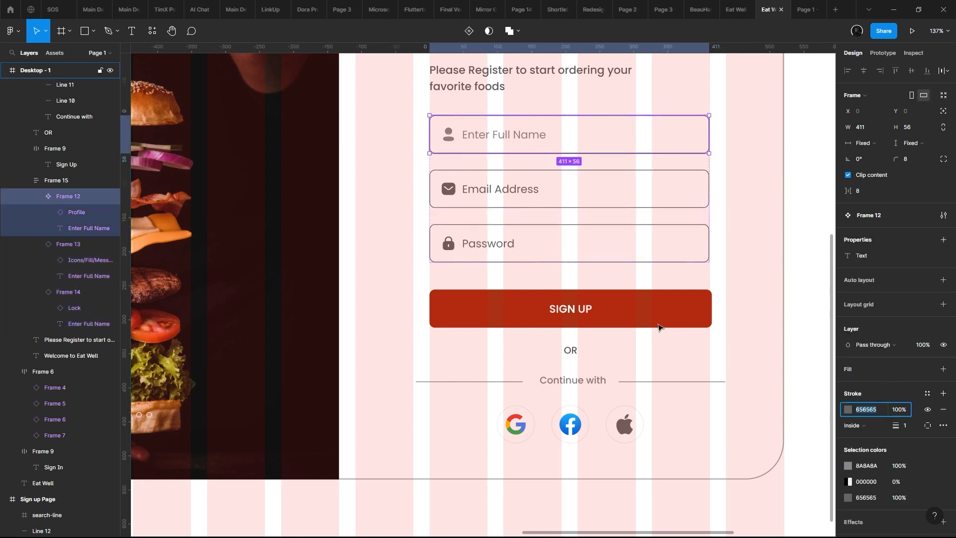
pyautogui.click(556, 200)
pyautogui.keyDown('shift'); pyautogui.click(560, 243); pyautogui.keyUp('shift')
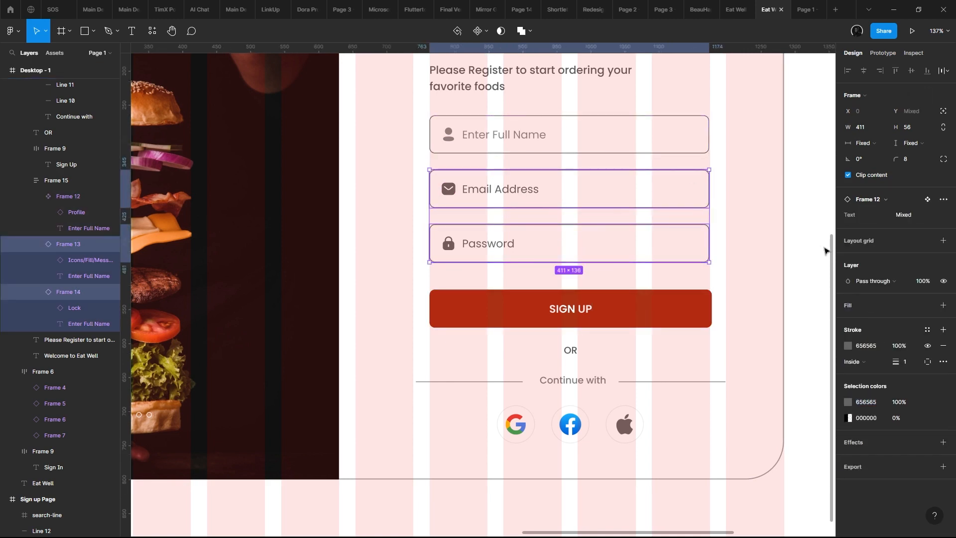
pyautogui.keyDown('shift'); pyautogui.click(606, 138); pyautogui.keyUp('shift')
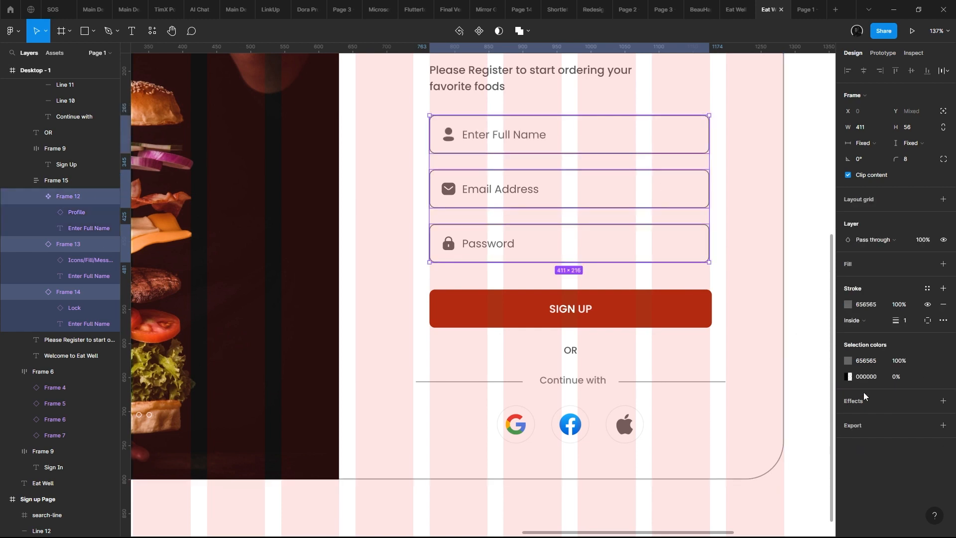
# - Set the shared grey of all three input fields to 808080 and their outline thickness to 1.2
pyautogui.click(492, 225)
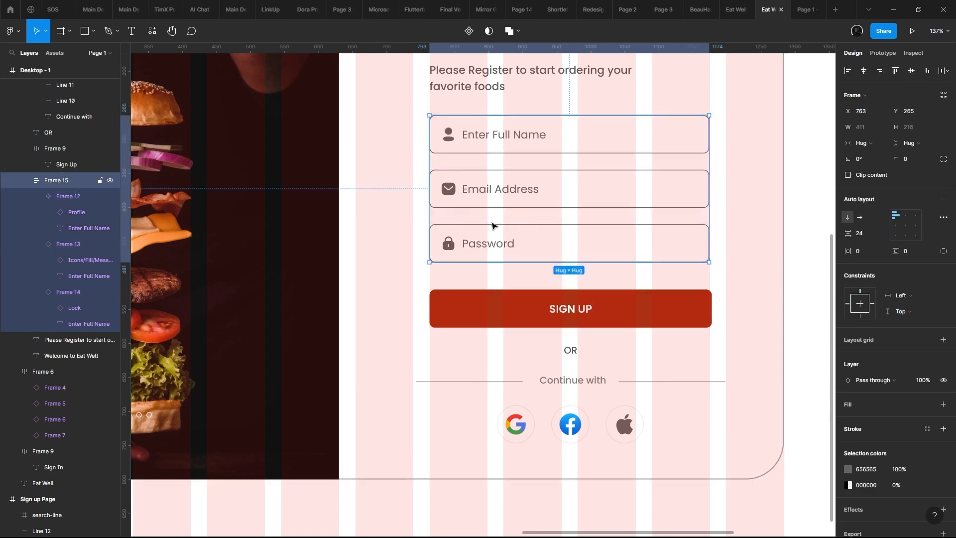
pyautogui.click(692, 183)
pyautogui.click(645, 149)
pyautogui.keyDown('shift'); pyautogui.click(630, 197); pyautogui.keyUp('shift')
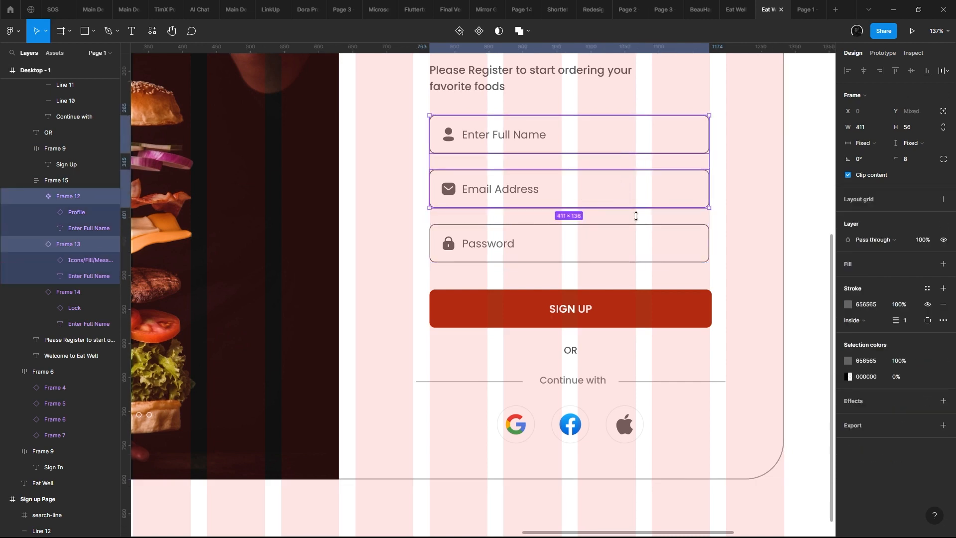
pyautogui.keyDown('shift'); pyautogui.click(644, 243); pyautogui.keyUp('shift')
pyautogui.click(847, 361)
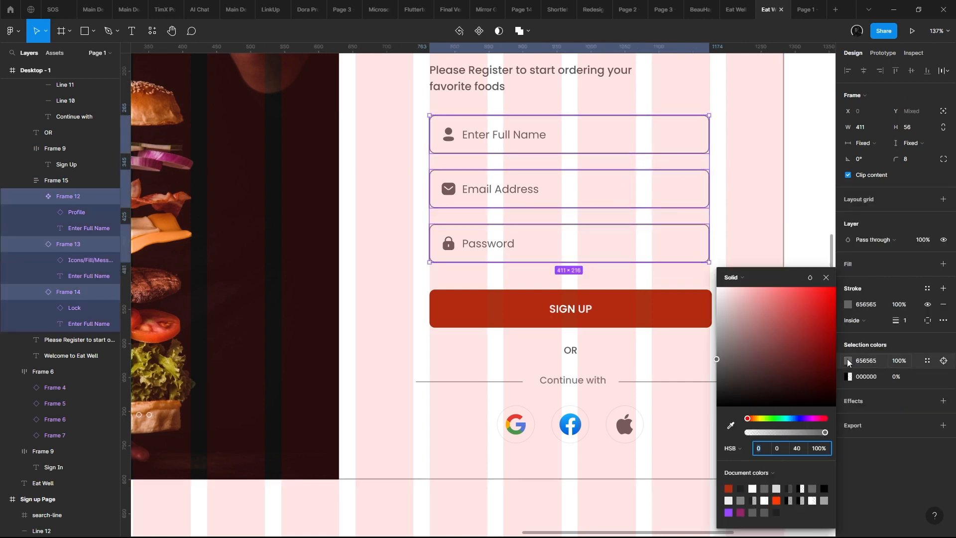
pyautogui.moveTo(769, 348)
pyautogui.mouseDown()
pyautogui.moveTo(719, 400)
pyautogui.moveTo(701, 335)
pyautogui.moveTo(687, 330)
pyautogui.moveTo(683, 356)
pyautogui.moveTo(679, 347)
pyautogui.mouseUp()
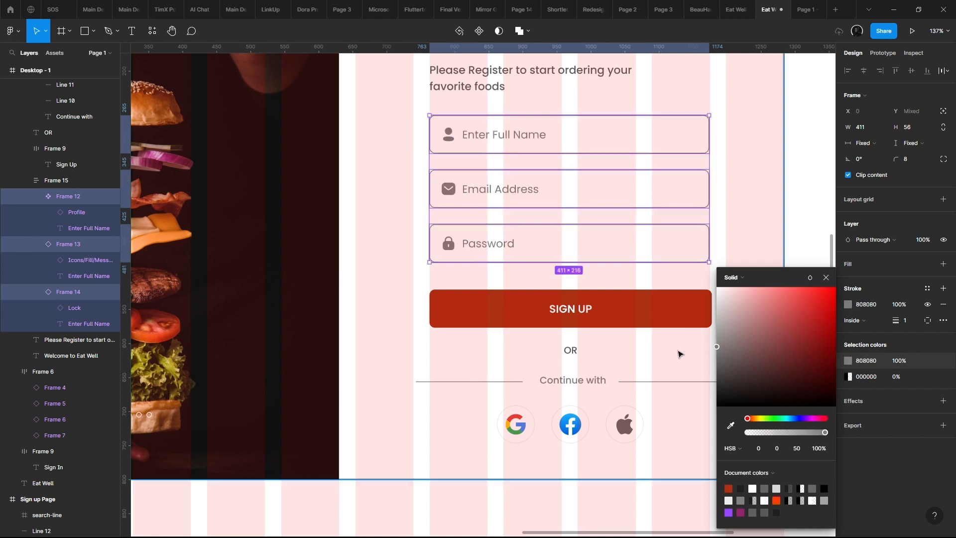
pyautogui.doubleClick(909, 320)
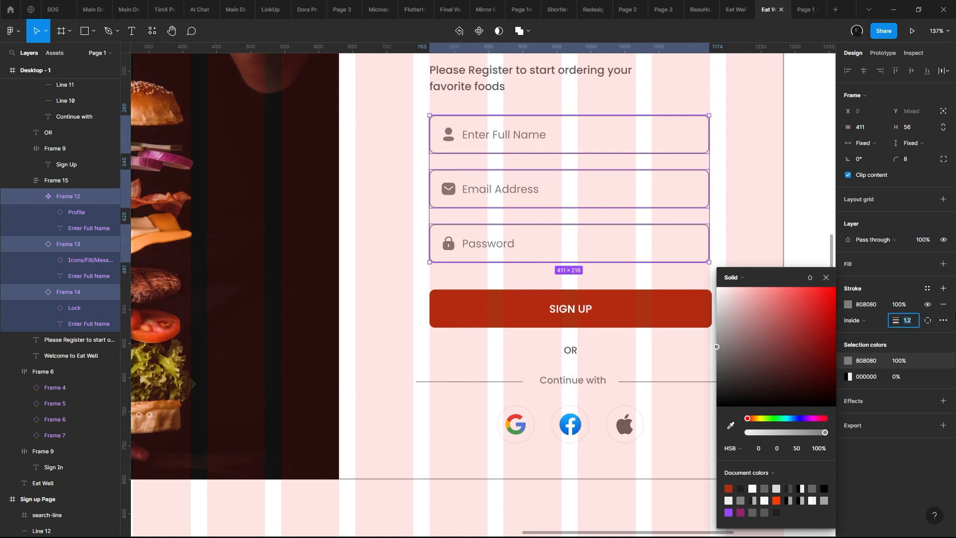
# - Check the restyled input fields in the prototype preview and return to the design file
pyautogui.click(803, 6)
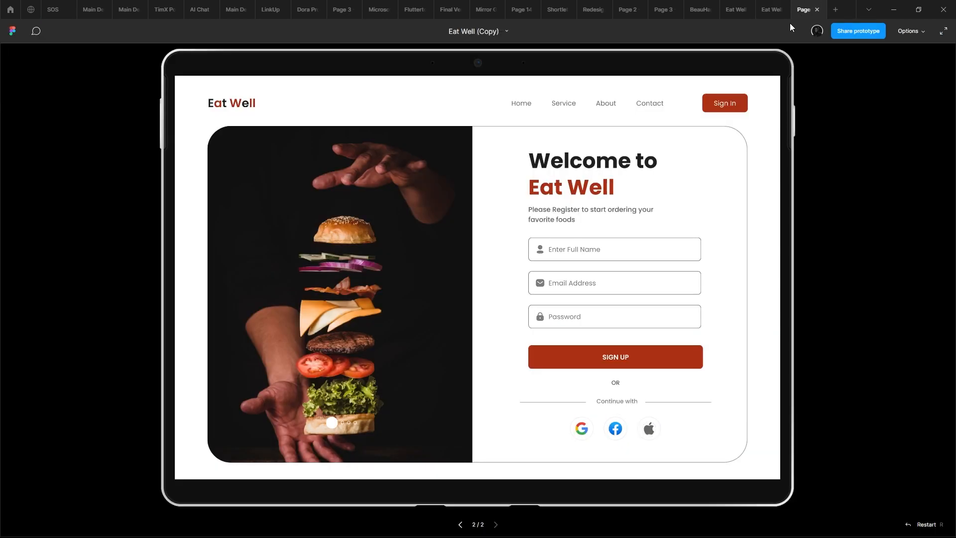
pyautogui.scroll(-2, 702, 224)
pyautogui.scroll(2, 702, 225)
pyautogui.click(771, 10)
pyautogui.scroll(-3, 592, 199)
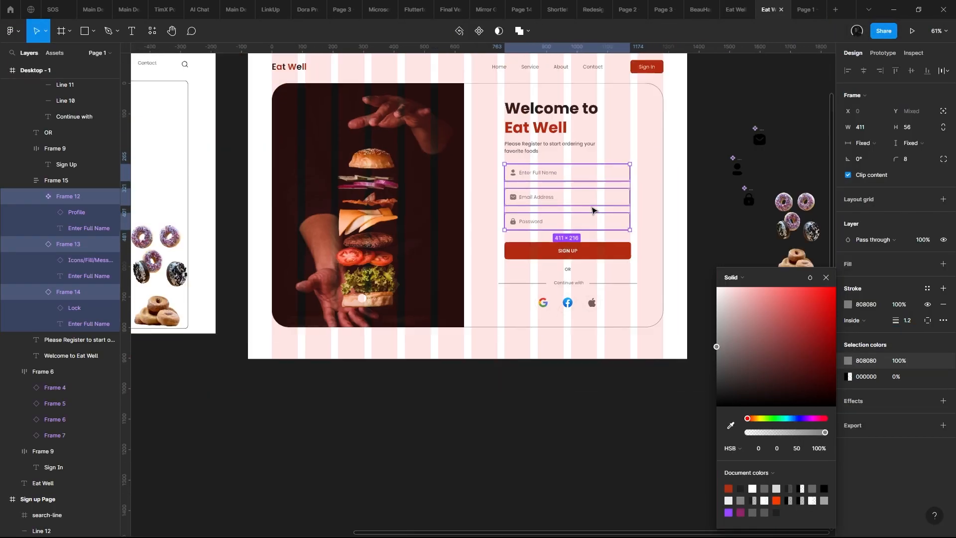
# - Try narrowing the three input fields to 305 px wide and the SIGN UP button to about the same width
pyautogui.moveTo(593, 209); pyautogui.dragTo(567, 269)
pyautogui.click(565, 264)
pyautogui.scroll(3, 565, 261)
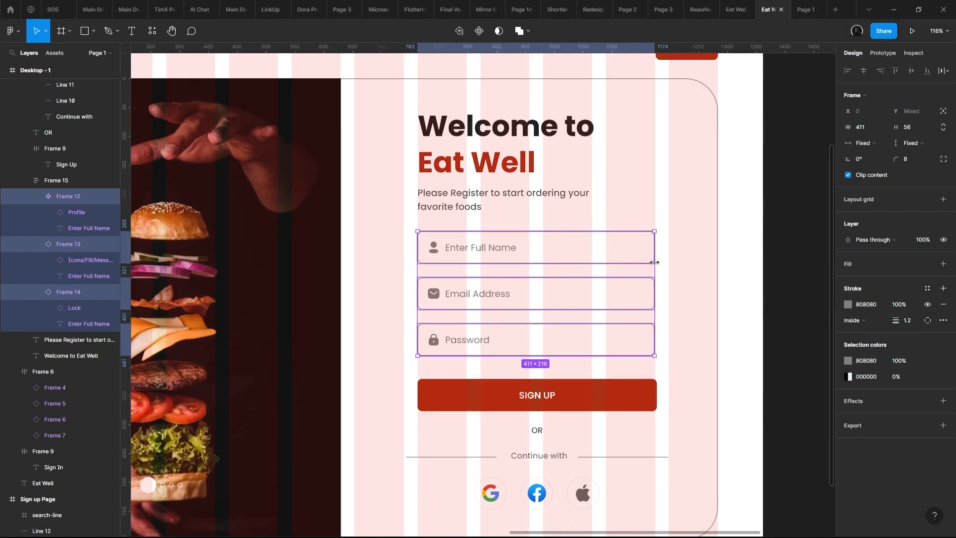
pyautogui.moveTo(654, 262); pyautogui.dragTo(594, 260)
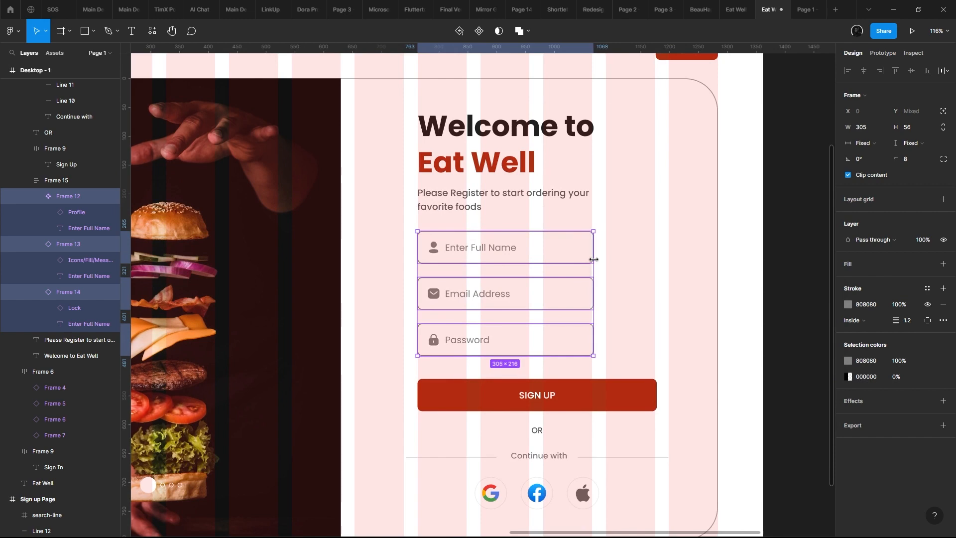
pyautogui.click(805, 9)
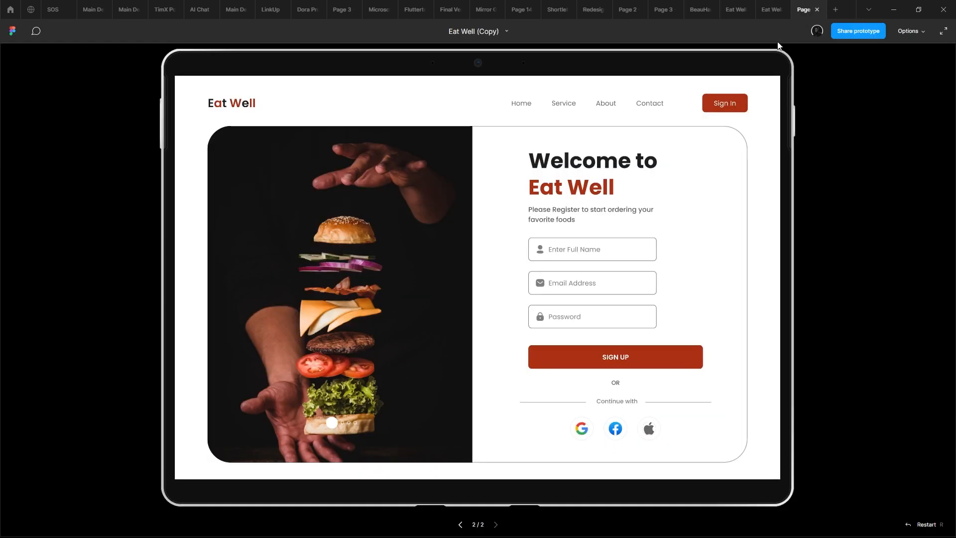
pyautogui.click(772, 10)
pyautogui.click(653, 396)
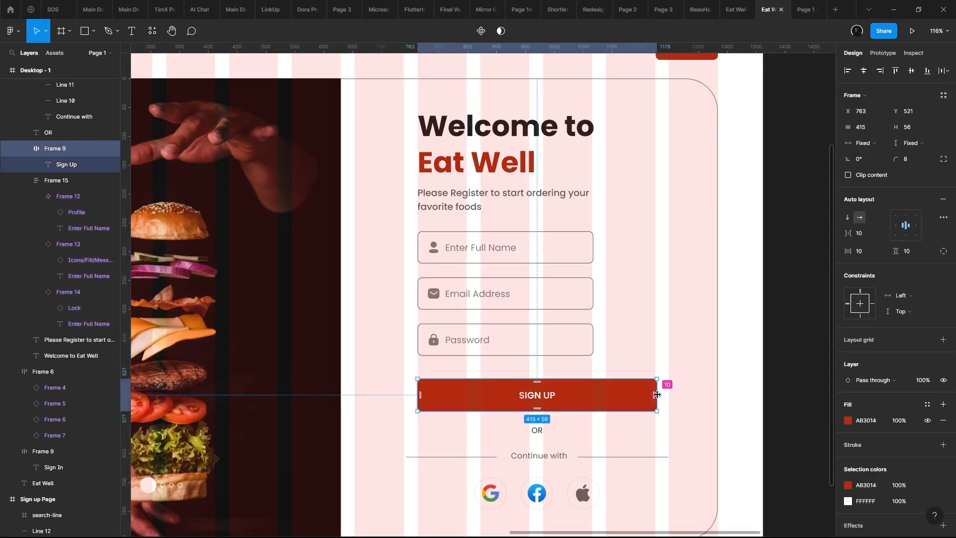
pyautogui.moveTo(656, 386); pyautogui.dragTo(592, 379)
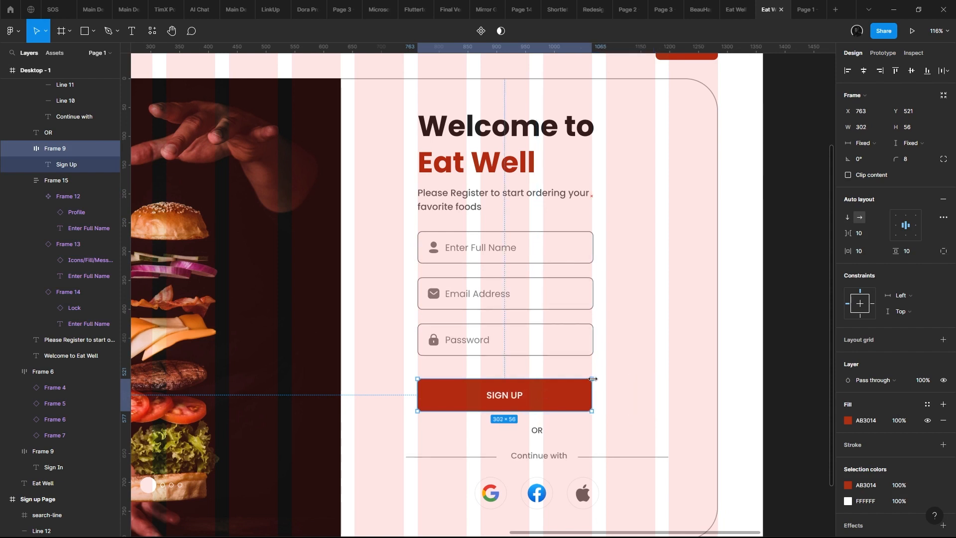
# - Try placing the donut image in the lower right corner of the sign-up card and check it in the preview
pyautogui.hscroll(3, 595, 378)
pyautogui.scroll(-2, 595, 378)
pyautogui.moveTo(824, 255); pyautogui.dragTo(516, 351)
pyautogui.moveTo(444, 278); pyautogui.dragTo(462, 306)
pyautogui.click(803, 8)
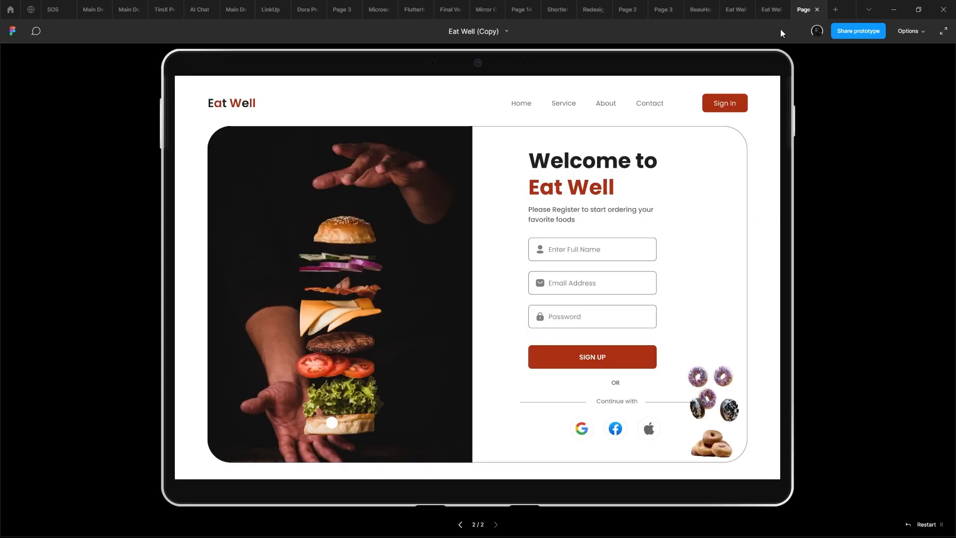
# - Undo the donut placement and the narrowing of the SIGN UP button and input fields in the design file
pyautogui.click(774, 5)
pyautogui.hotkey('ctrl', 'z')
pyautogui.hotkey('ctrl', 'z')
pyautogui.hotkey('ctrl', 'z')
pyautogui.hotkey('ctrl', 'z')
pyautogui.hotkey('ctrl', 'z')
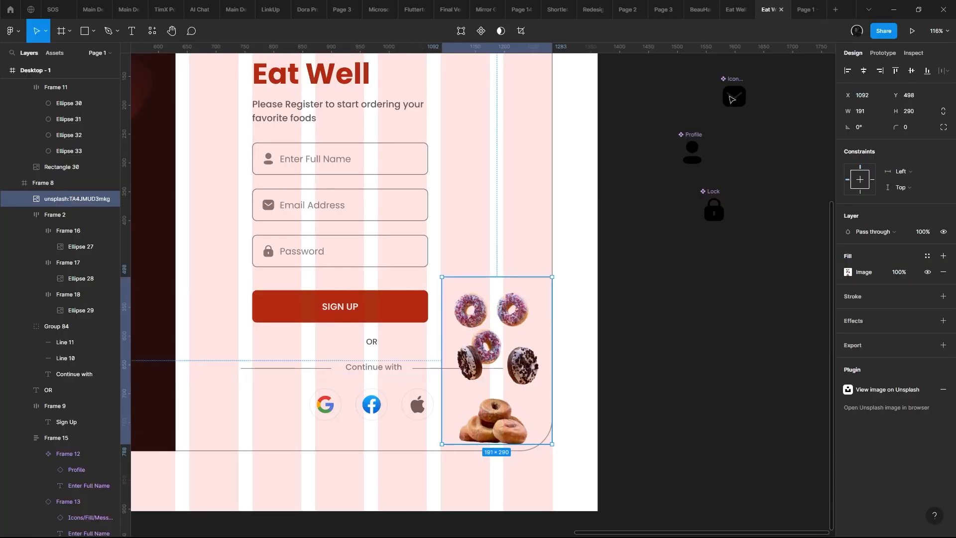
pyautogui.scroll(-5, 666, 185)
pyautogui.hotkey('ctrl', 'z')
# - Examine the outlines, icons and placeholder text of the three input fields up close
pyautogui.scroll(5, 589, 183)
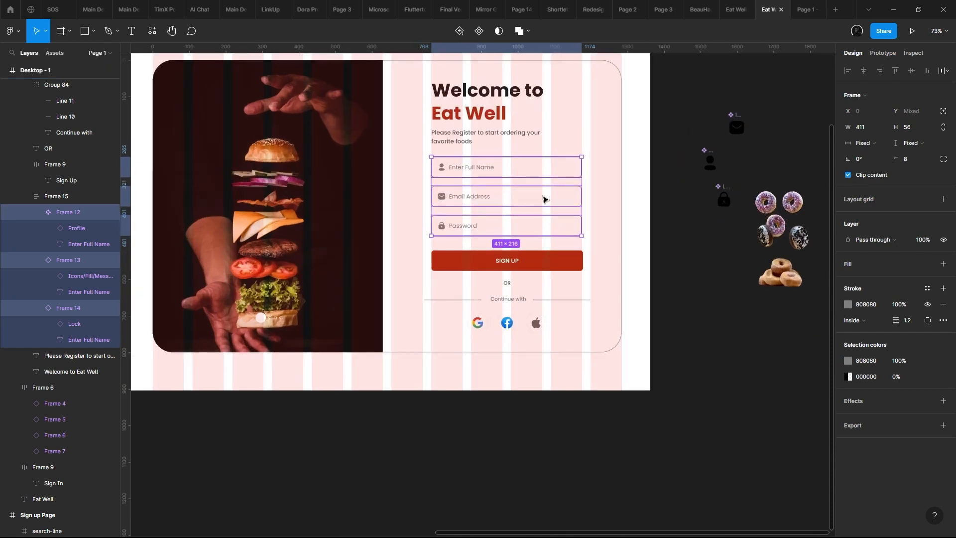
pyautogui.scroll(5, 578, 200)
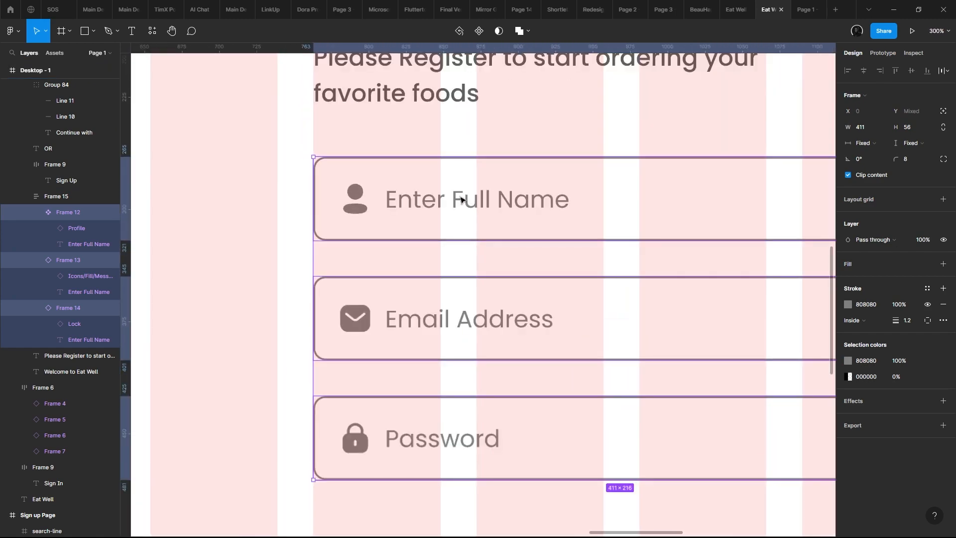
pyautogui.doubleClick(492, 199)
pyautogui.moveTo(493, 199); pyautogui.dragTo(366, 164)
pyautogui.scroll(-3, 389, 165)
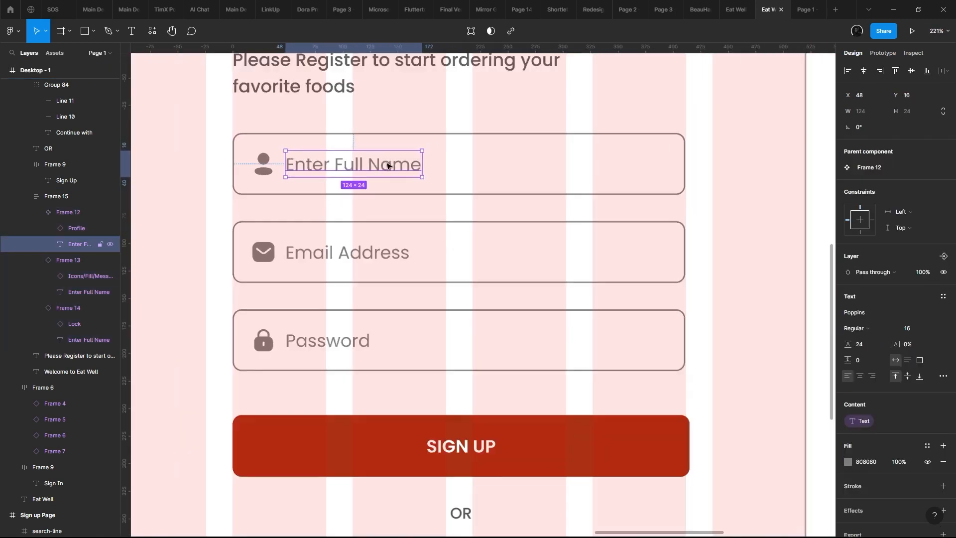
pyautogui.click(473, 165)
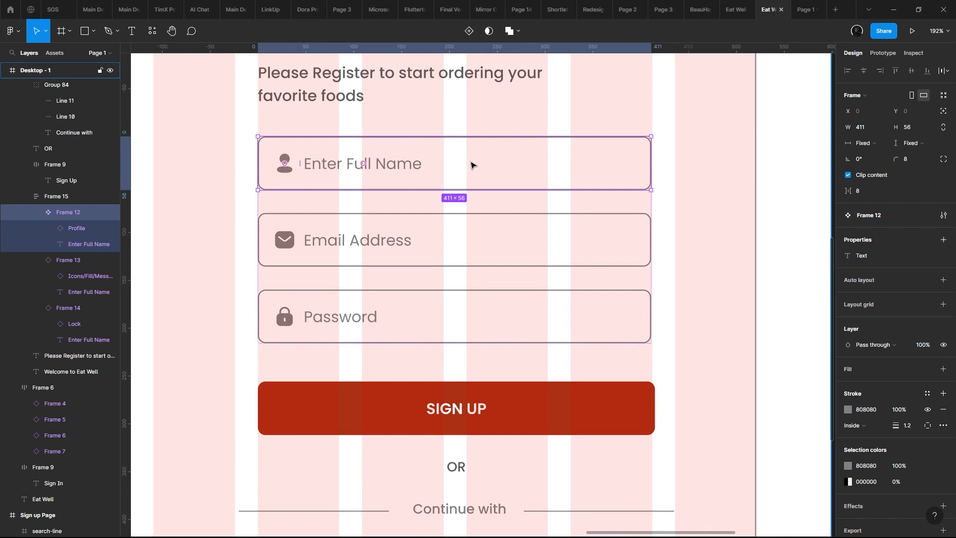
pyautogui.scroll(3, 472, 165)
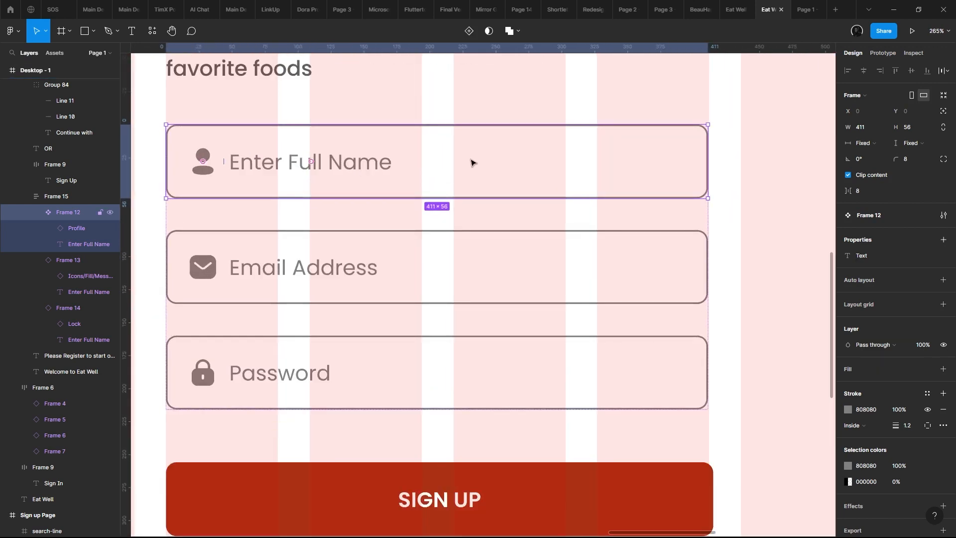
pyautogui.moveTo(472, 162); pyautogui.dragTo(577, 223)
pyautogui.scroll(-2, 472, 197)
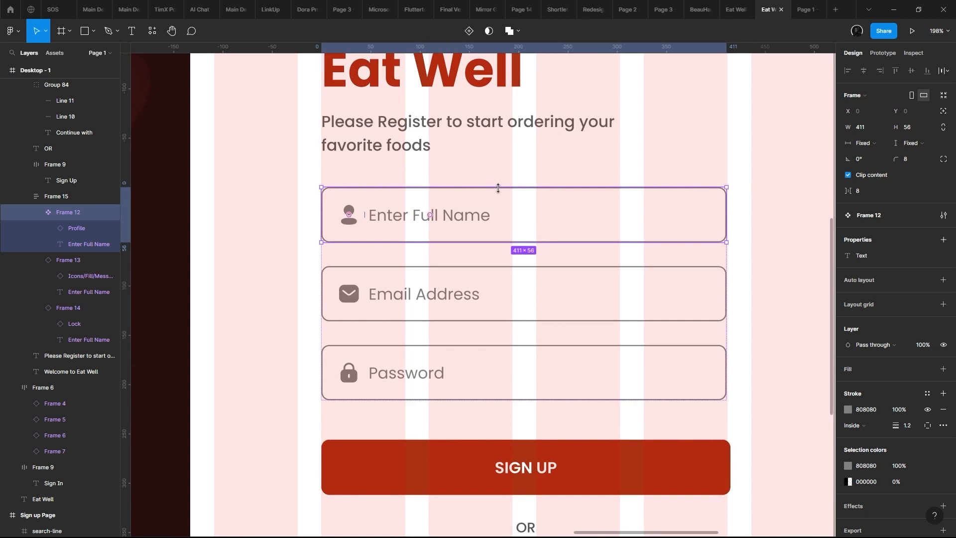
# - Compare the new sign-up form with the form, links and images on the original Sign up Page
pyautogui.scroll(1, 498, 188)
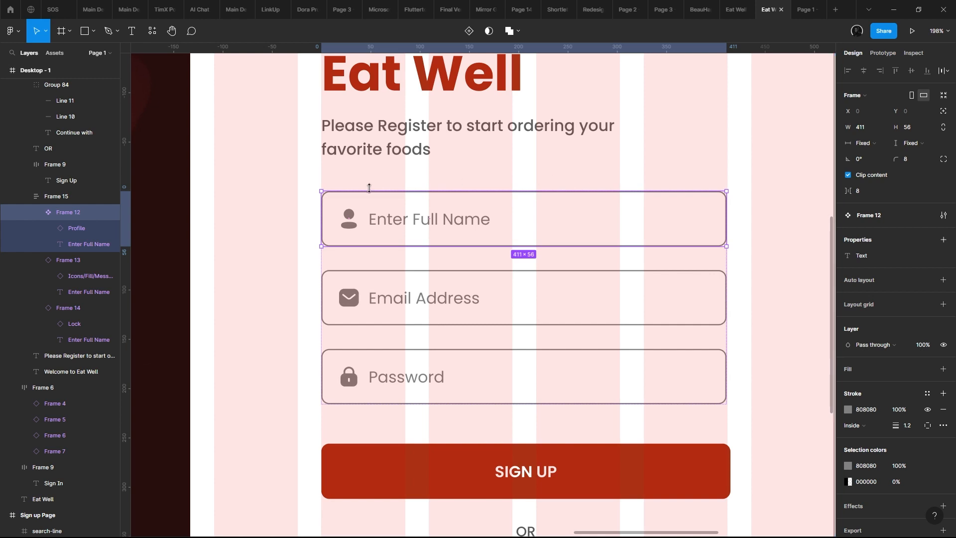
pyautogui.scroll(-5, 370, 188)
pyautogui.moveTo(558, 211); pyautogui.dragTo(600, 250)
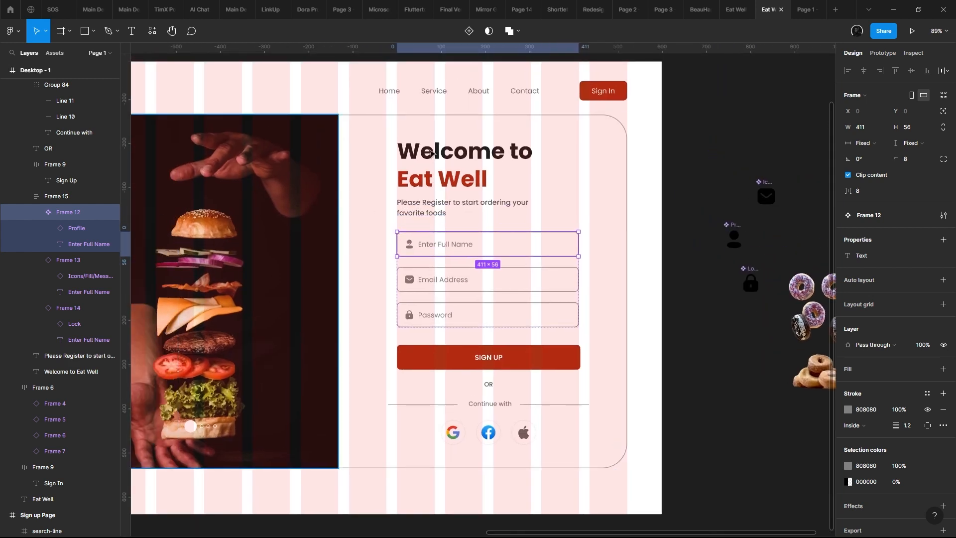
pyautogui.scroll(-4, 431, 154)
pyautogui.scroll(1, 418, 237)
pyautogui.moveTo(228, 172); pyautogui.dragTo(548, 170)
pyautogui.scroll(1, 375, 230)
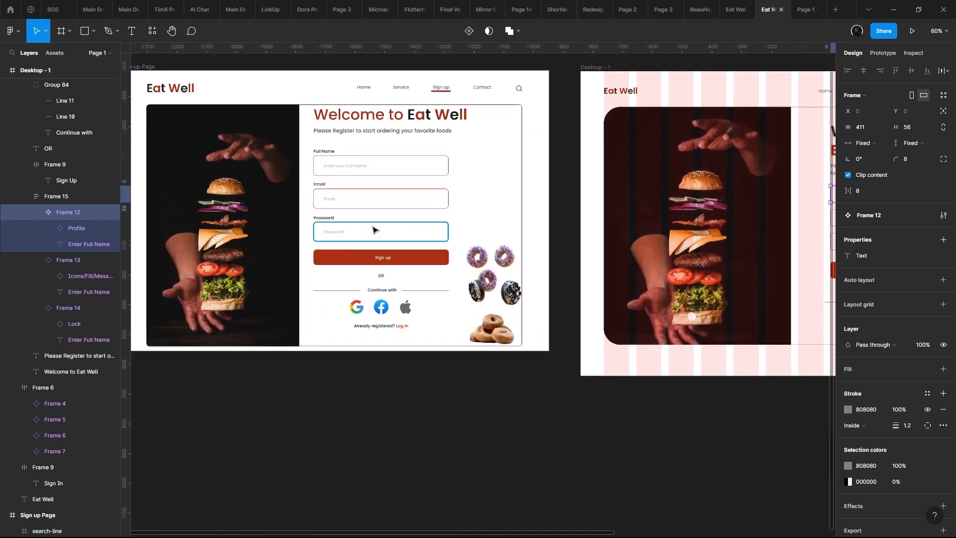
pyautogui.scroll(1, 375, 230)
pyautogui.moveTo(363, 222); pyautogui.dragTo(400, 234)
pyautogui.moveTo(642, 340); pyautogui.dragTo(376, 199)
pyautogui.moveTo(227, 179); pyautogui.dragTo(483, 264)
pyautogui.scroll(1, 483, 264)
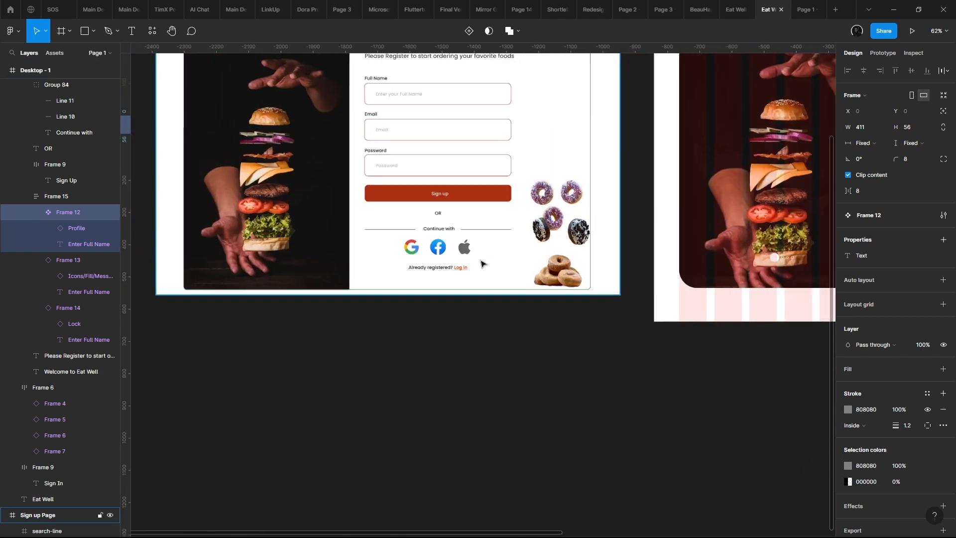
# - Copy the "Already registered? Log in" text from the original Sign up Page
pyautogui.scroll(2, 463, 265)
pyautogui.click(426, 269)
pyautogui.scroll(2, 474, 380)
pyautogui.scroll(-1, 533, 309)
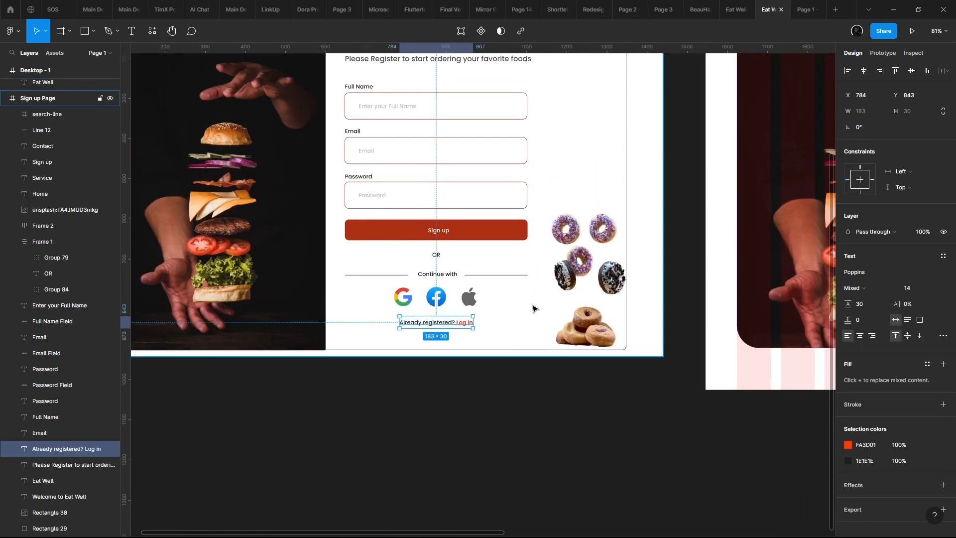
pyautogui.moveTo(544, 318); pyautogui.dragTo(388, 296)
pyautogui.scroll(2, 389, 296)
pyautogui.moveTo(797, 260); pyautogui.dragTo(125, 206)
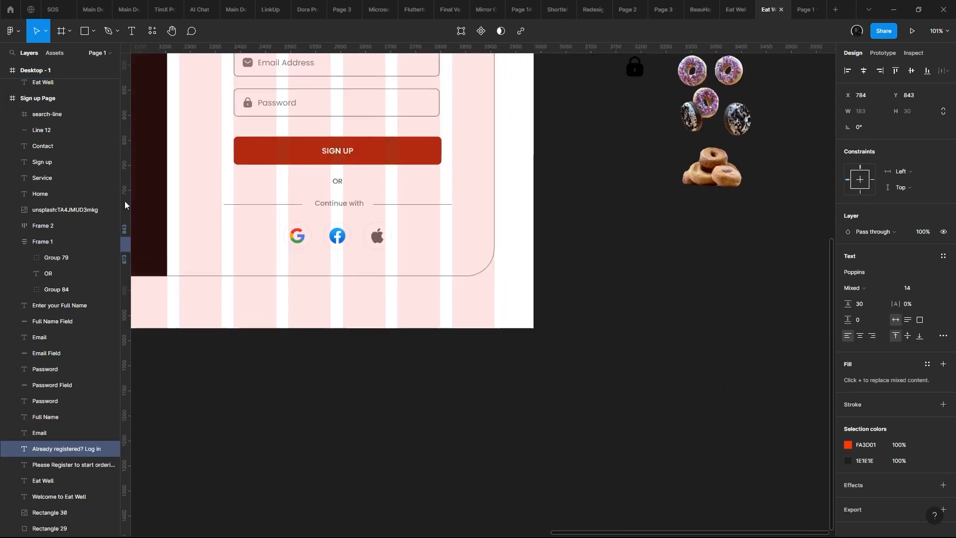
# - Paste the "Already registered? Log in" text into the Desktop - 1 sign-up card, just below the SIGN UP button
pyautogui.scroll(7, 267, 144)
pyautogui.click(427, 141)
pyautogui.scroll(-1, 426, 141)
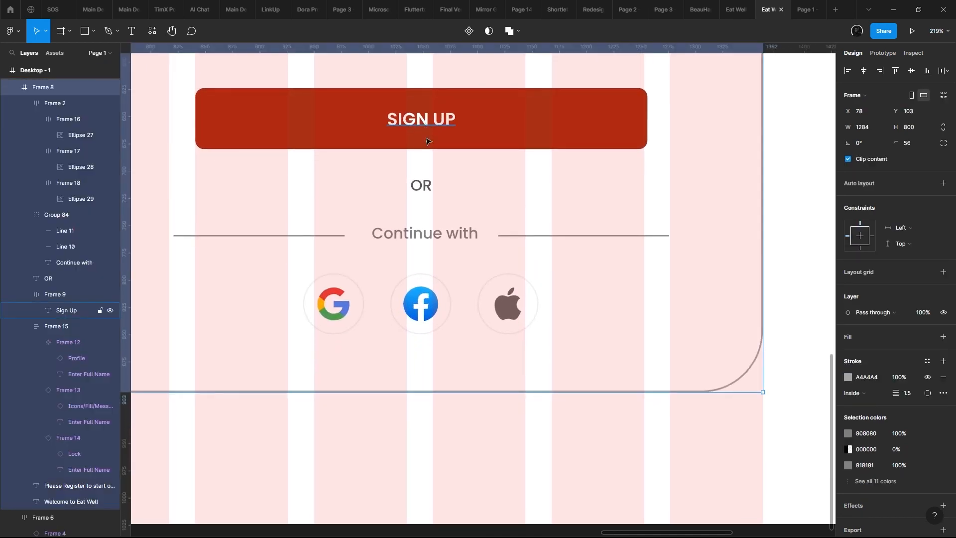
pyautogui.moveTo(428, 142); pyautogui.dragTo(428, 160)
pyautogui.scroll(-1, 441, 209)
pyautogui.moveTo(450, 282); pyautogui.dragTo(471, 346)
pyautogui.click(485, 214)
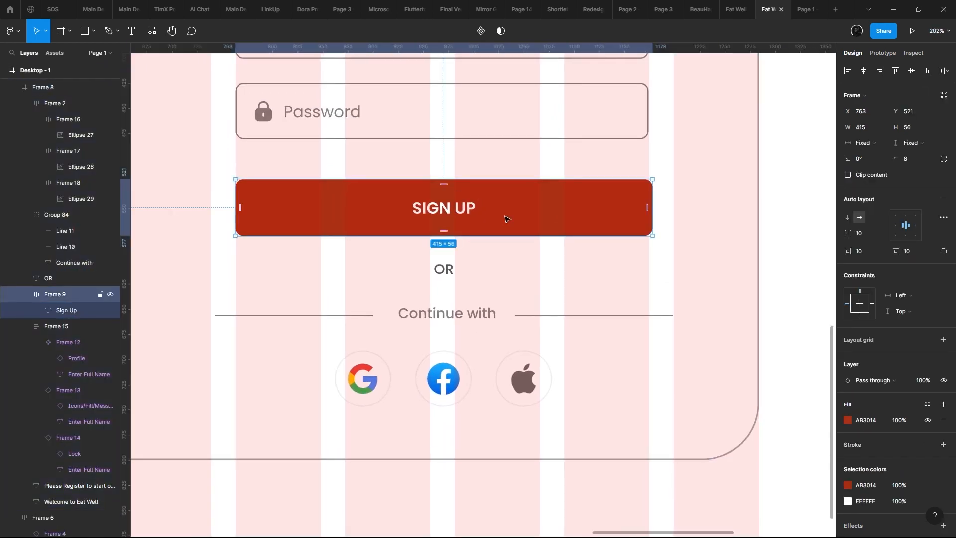
pyautogui.hotkey('ctrl', 'v')
pyautogui.moveTo(489, 211); pyautogui.dragTo(562, 261)
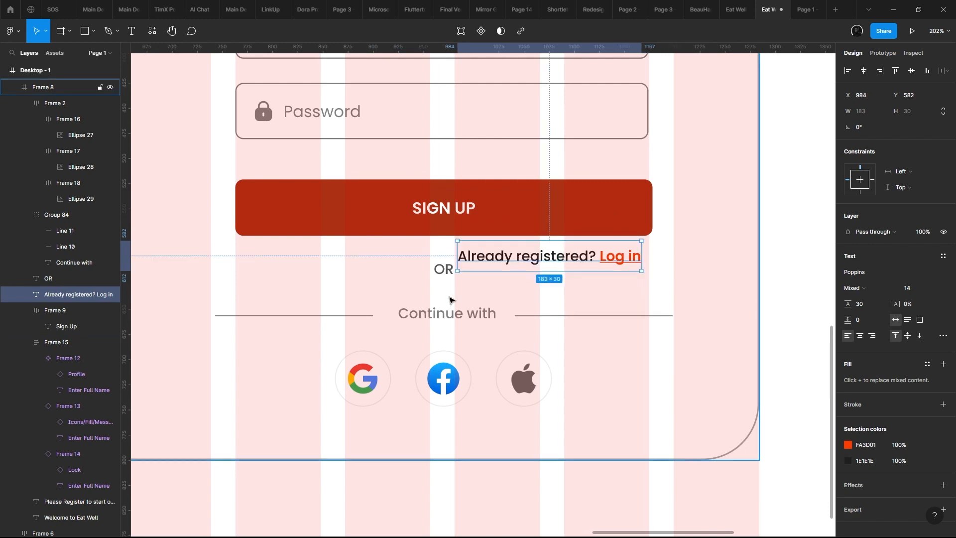
# - Try moving the OR label, Continue with divider and social login icons down together
pyautogui.click(443, 268)
pyautogui.keyDown('shift'); pyautogui.click(453, 318); pyautogui.keyUp('shift')
pyautogui.keyDown('shift'); pyautogui.click(458, 351); pyautogui.keyUp('shift')
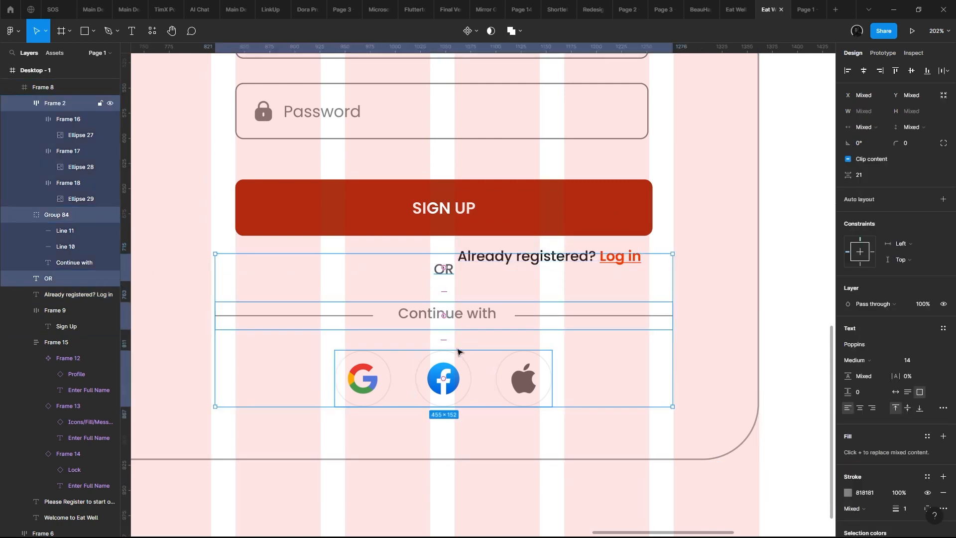
pyautogui.moveTo(481, 313); pyautogui.dragTo(486, 338)
pyautogui.hotkey('ctrl', 'z')
# - Move the "Already registered? Log in" text directly beneath the social login icons, at about X 867, Y 754
pyautogui.click(553, 263)
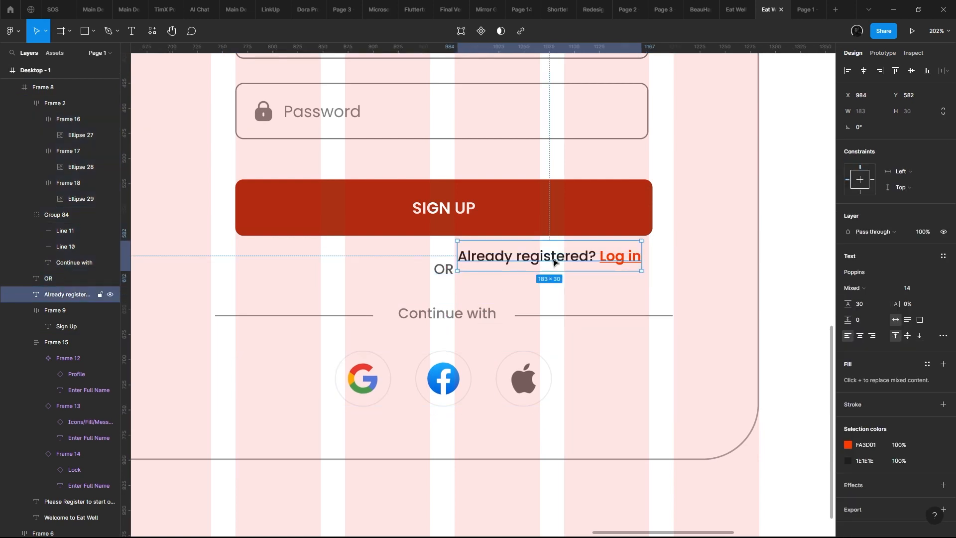
pyautogui.scroll(-2, 490, 242)
pyautogui.click(442, 240)
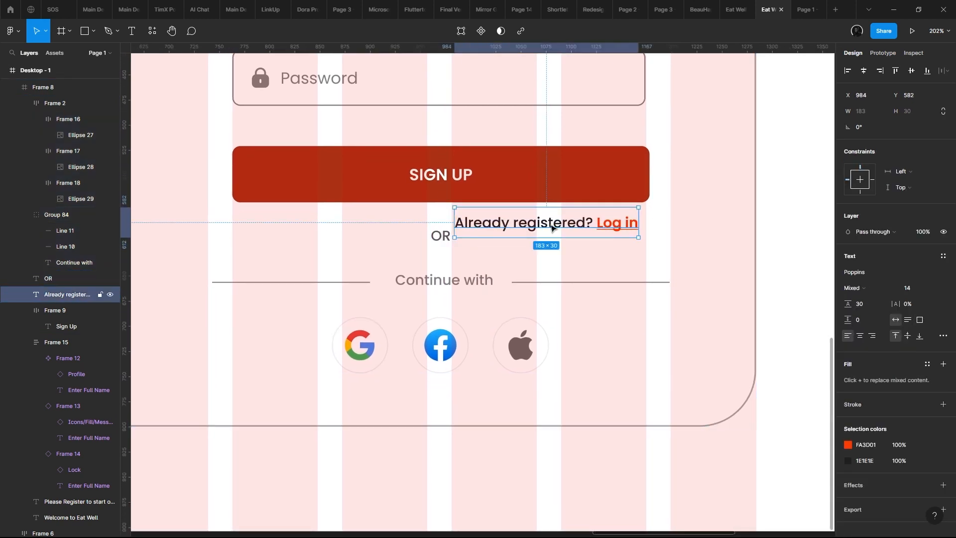
pyautogui.moveTo(550, 223); pyautogui.dragTo(425, 455)
pyautogui.scroll(-5, 392, 336)
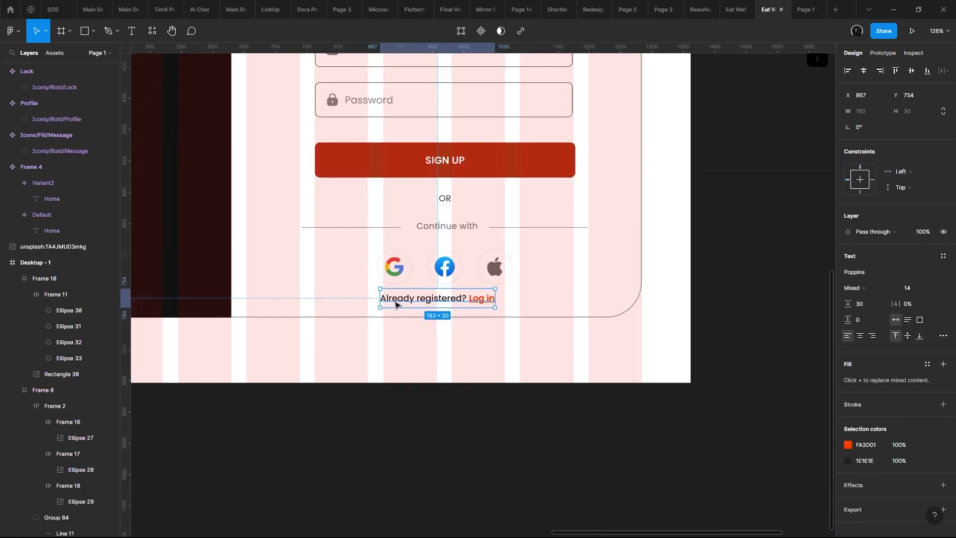
# - Set the sign-up card to Y 120 with a height of 842 and extend the burger photo panel to its bottom edge
pyautogui.click(391, 343)
pyautogui.scroll(-2, 403, 348)
pyautogui.hscroll(-3, 403, 348)
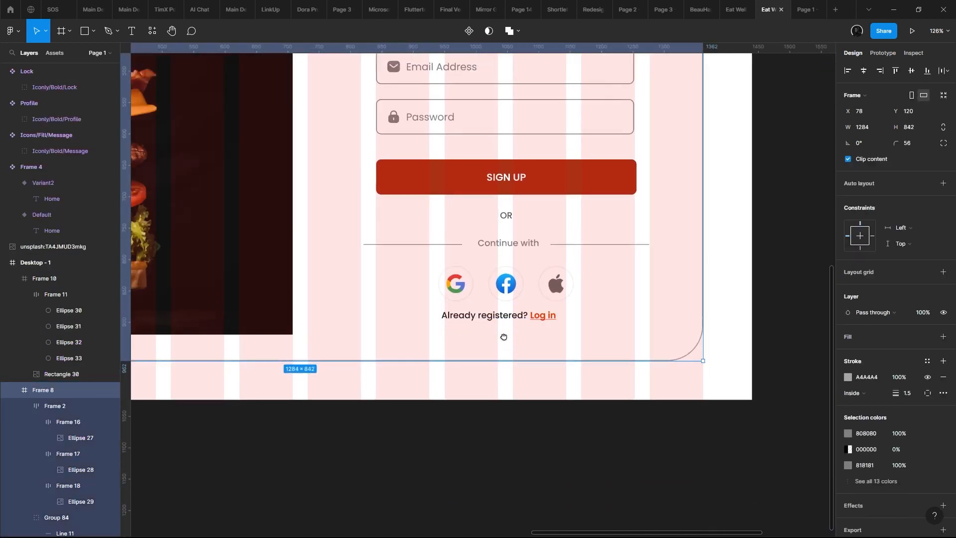
pyautogui.click(288, 263)
pyautogui.moveTo(312, 299); pyautogui.dragTo(329, 323)
pyautogui.scroll(-3, 352, 294)
pyautogui.scroll(1, 432, 271)
# - Lower the "Already registered? Log in" text to 40 px below the social login icons, and check it in the preview
pyautogui.click(492, 277)
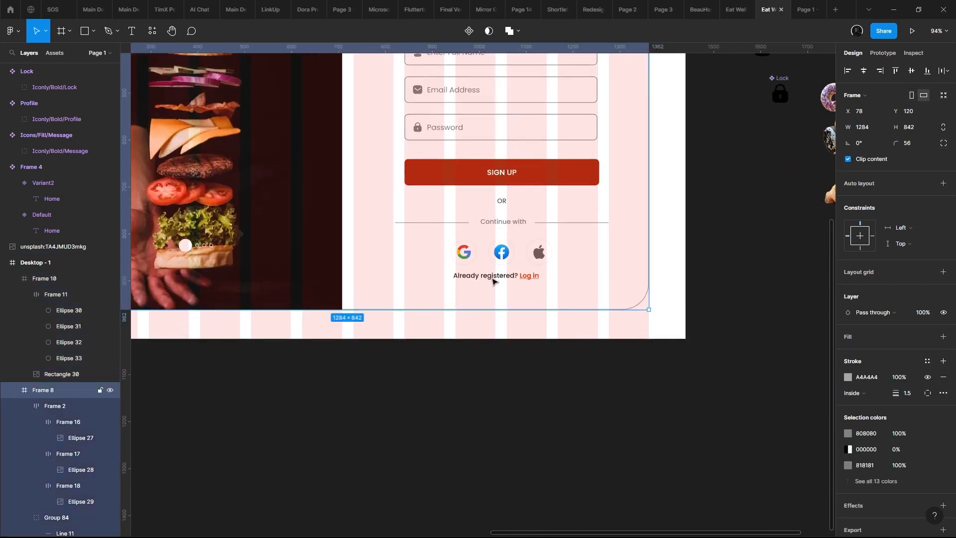
pyautogui.doubleClick(510, 277)
pyautogui.moveTo(511, 277); pyautogui.dragTo(517, 294)
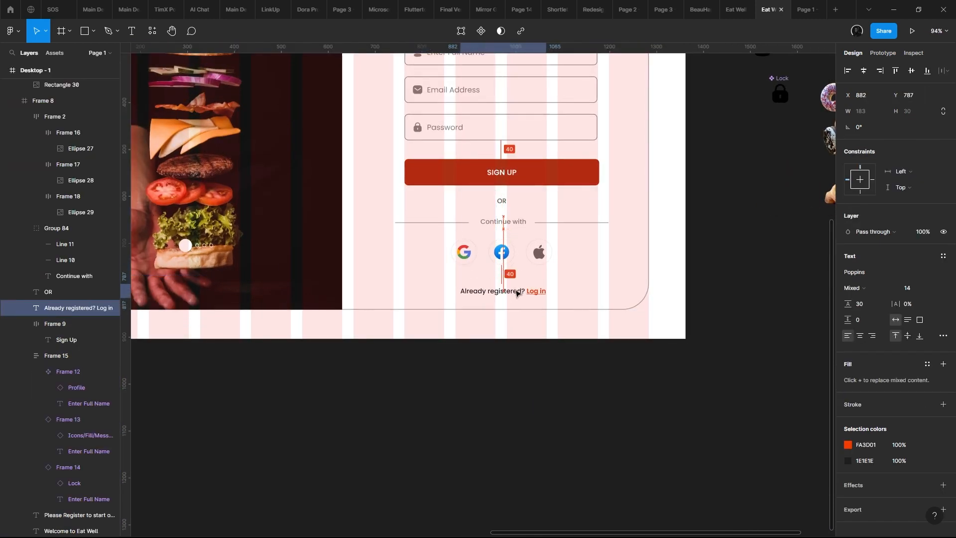
pyautogui.hotkey('ctrl', 'alt', 'Return')
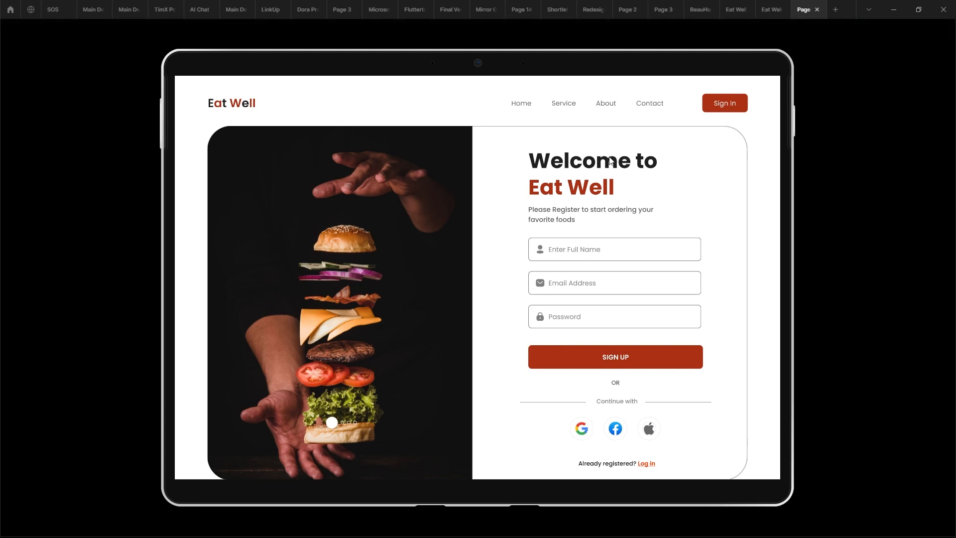
pyautogui.click(773, 6)
# - Move the header and the sign-up card up together to a 32 px top margin, and check the page in the preview
pyautogui.scroll(-3, 610, 299)
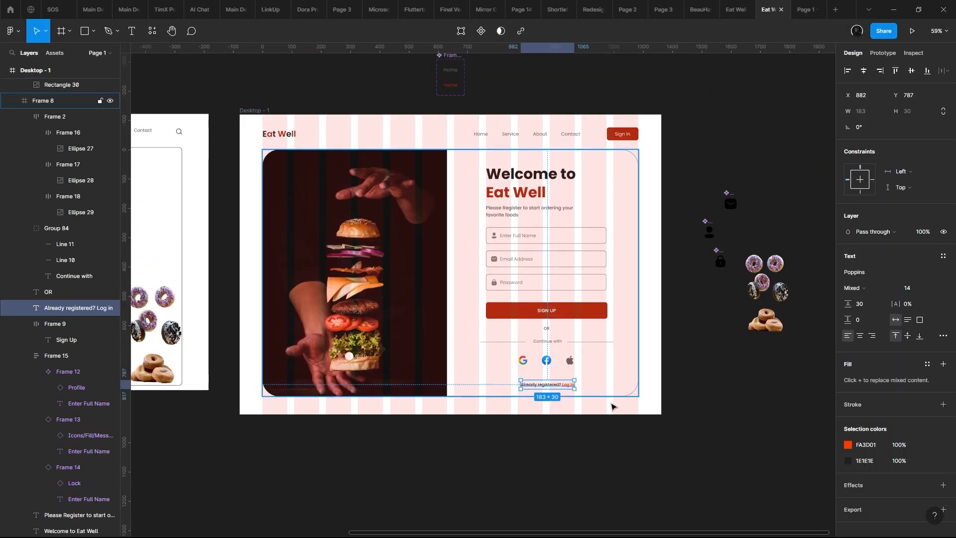
pyautogui.moveTo(612, 430); pyautogui.dragTo(295, 121)
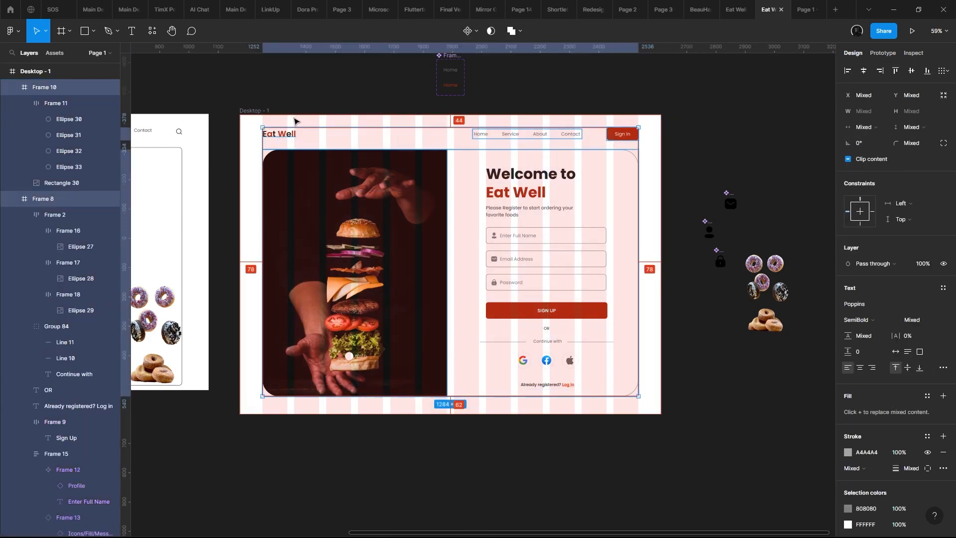
pyautogui.hotkey('shift', 'Up')
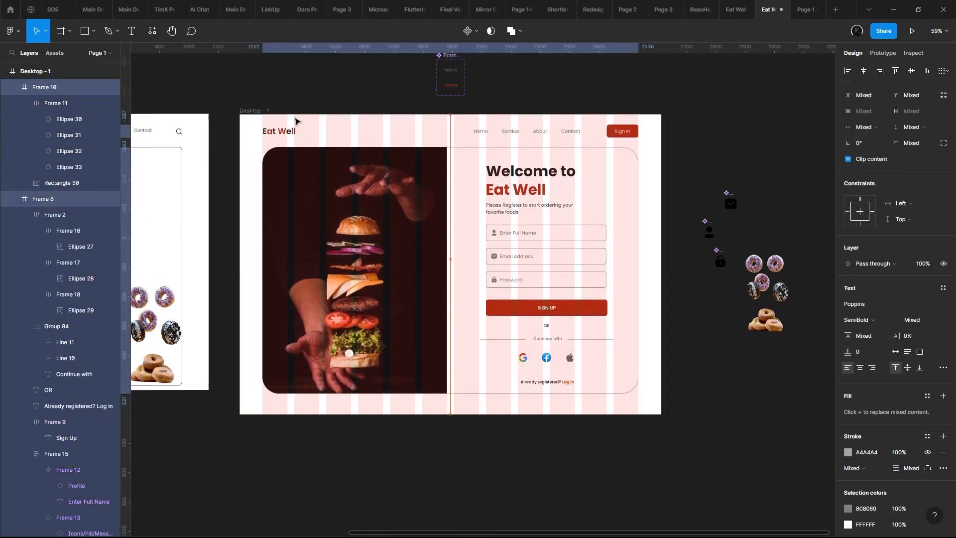
pyautogui.press('Up')
pyautogui.press('Up')
pyautogui.press('Down')
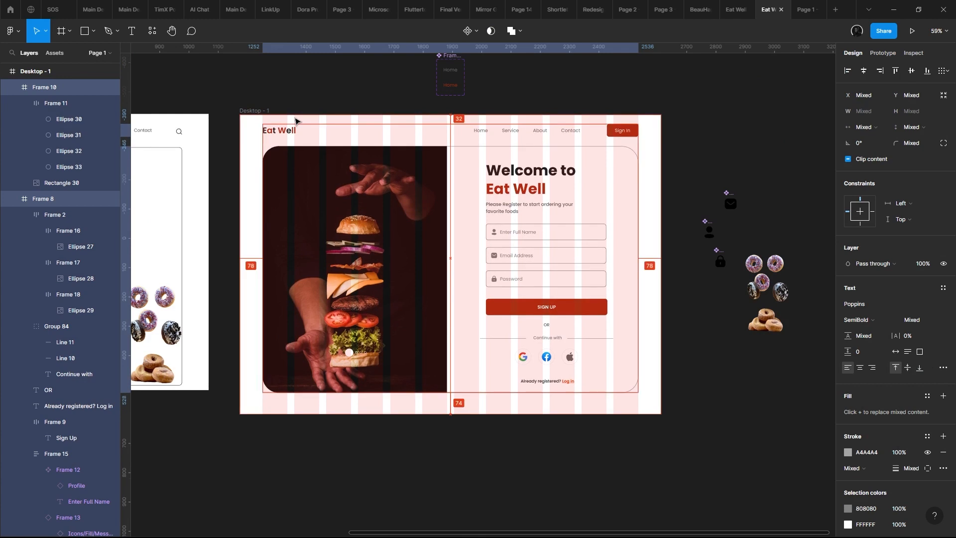
pyautogui.click(808, 5)
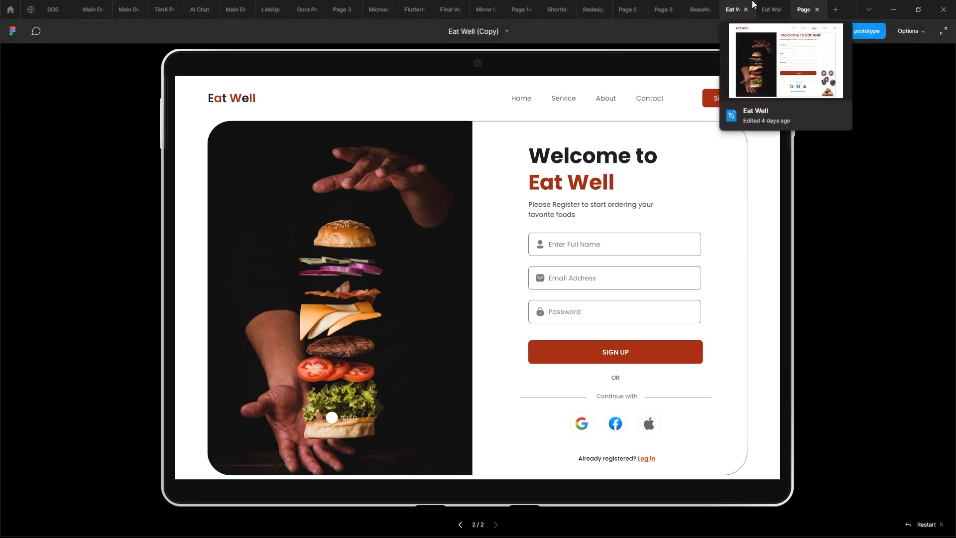
# - Raise the header and sign-up card further to a 24 px top margin, and check the spacing in the preview
pyautogui.click(769, 9)
pyautogui.press('alt')
pyautogui.press('Up')
pyautogui.press('Up')
pyautogui.press('Up')
pyautogui.press('Up')
pyautogui.press('Up')
pyautogui.press('Up')
pyautogui.press('Up')
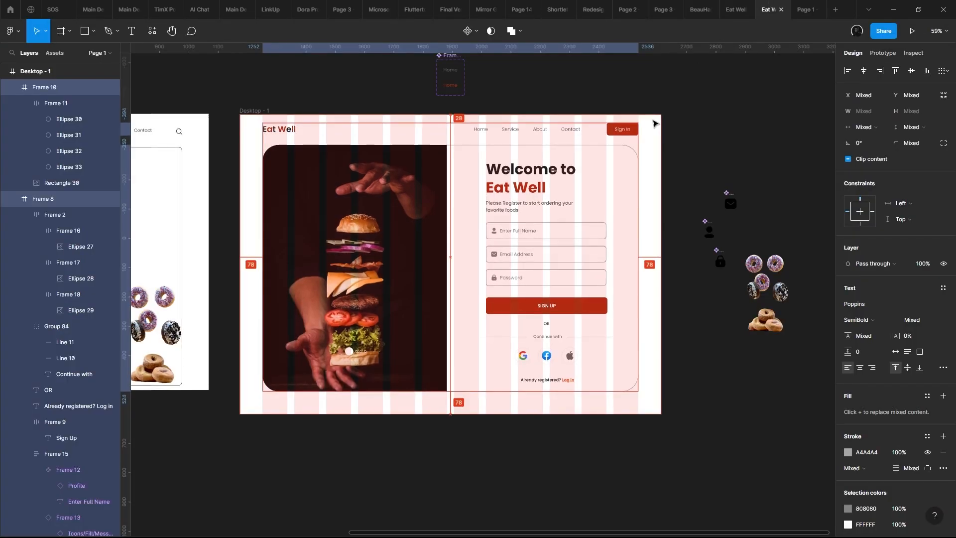
pyautogui.press('Up')
pyautogui.press('alt')
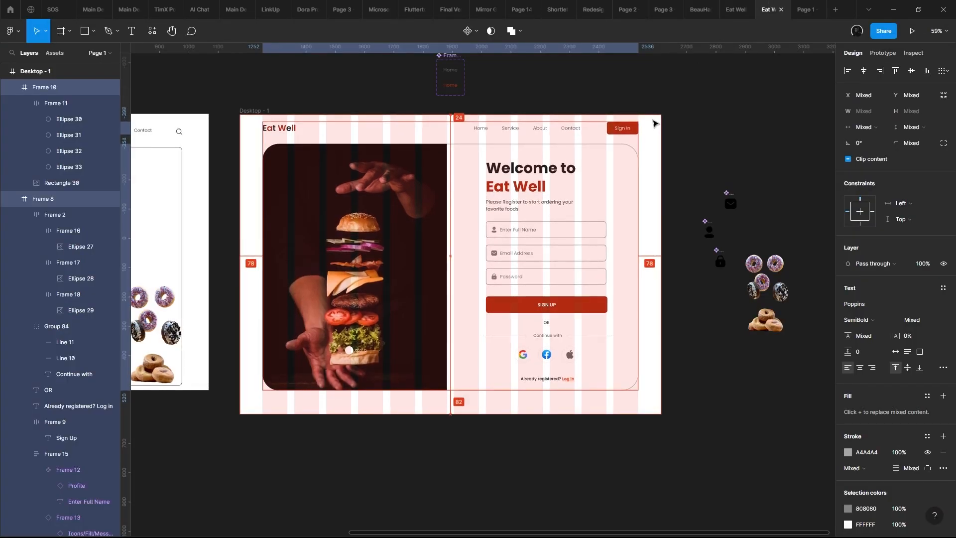
pyautogui.click(804, 6)
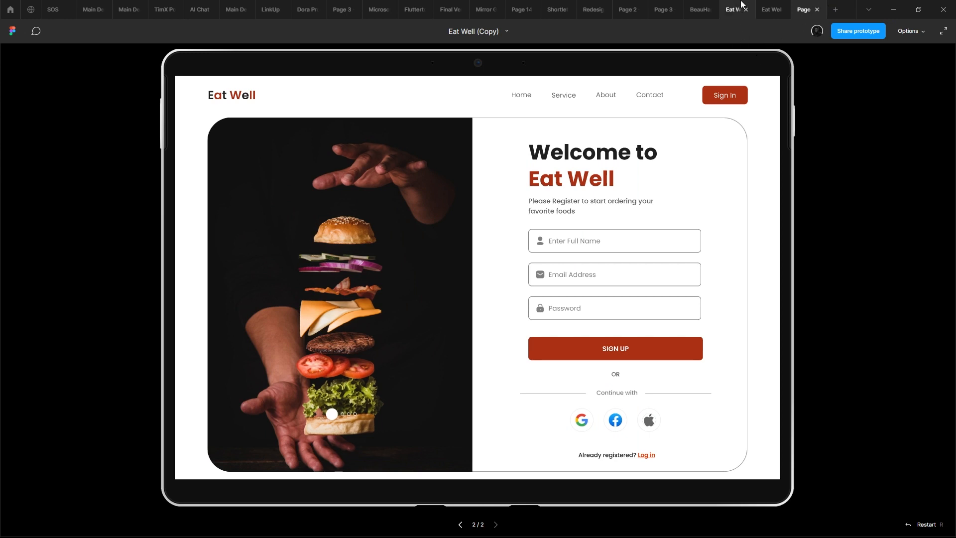
pyautogui.click(771, 10)
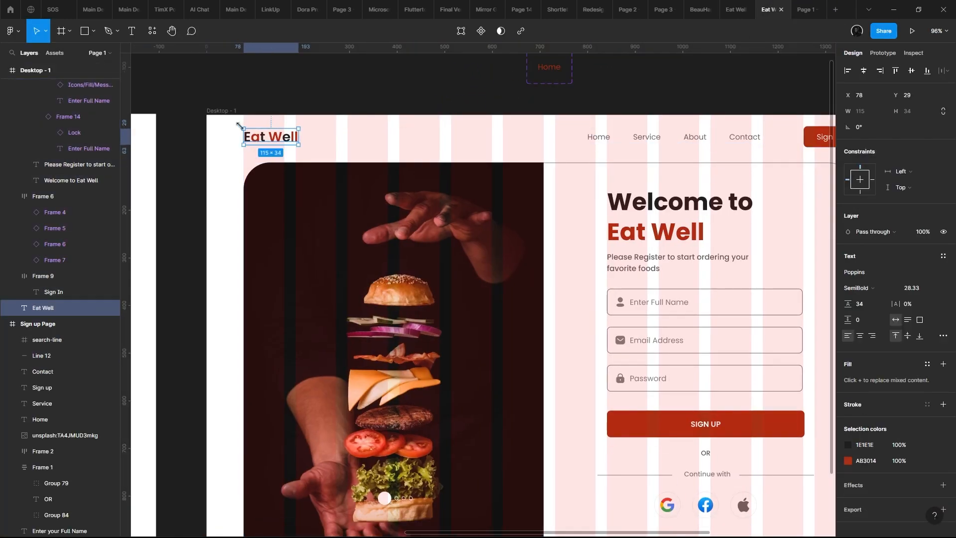
# - Try combining the Eat Well logo, navigation links and Sign In button into one auto layout
pyautogui.moveTo(227, 124); pyautogui.dragTo(809, 154)
pyautogui.hscroll(2, 808, 154)
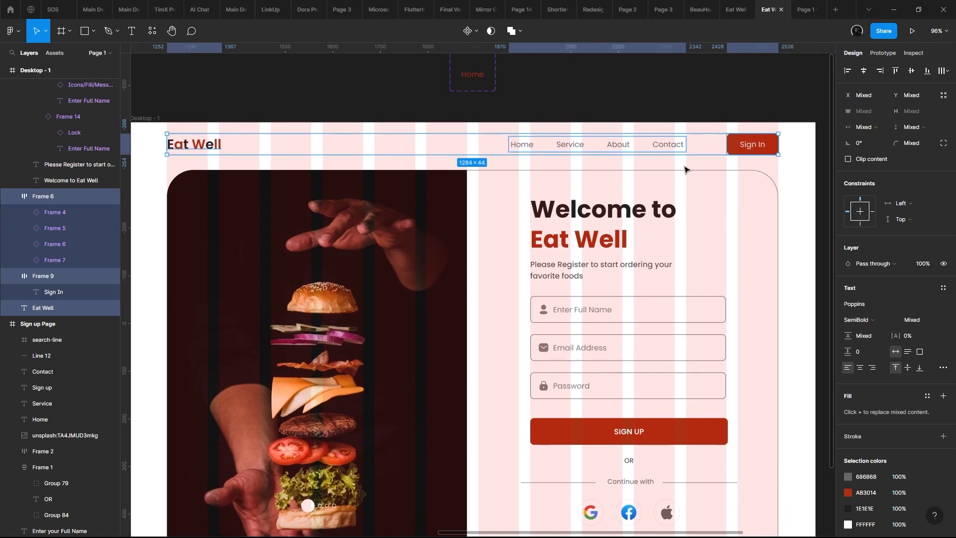
pyautogui.hotkey('shift', 'a')
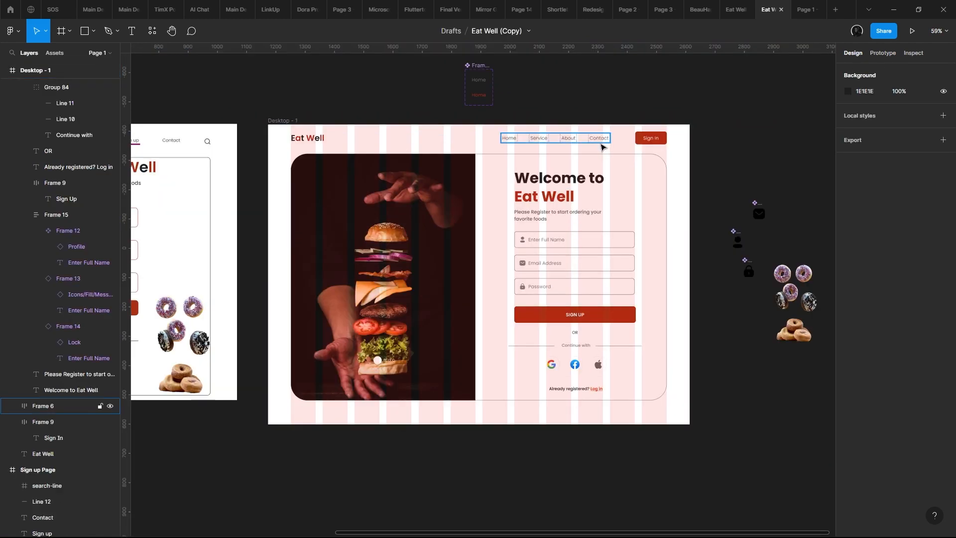
pyautogui.click(603, 146)
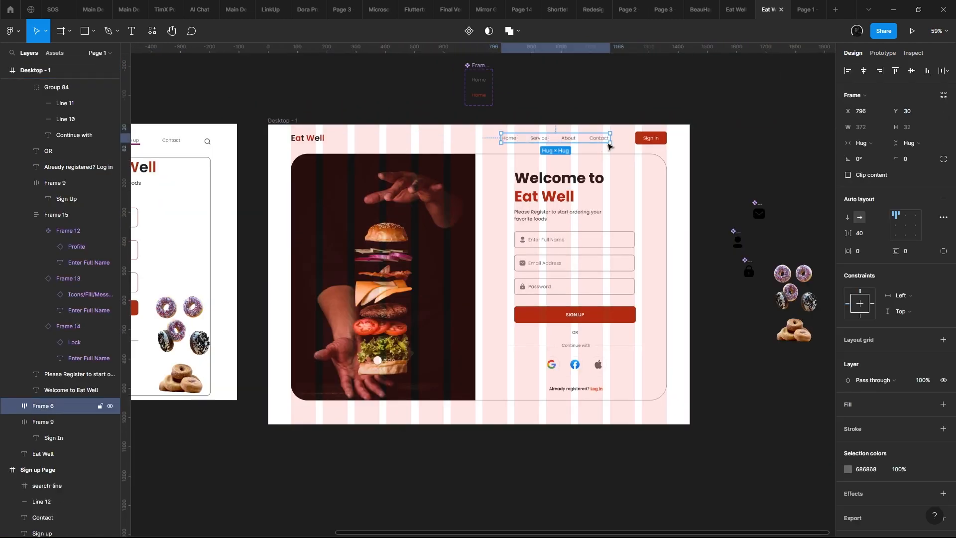
# - Examine the sign-up page from header to bottom edge in the prototype preview
pyautogui.click(625, 144)
pyautogui.click(593, 142)
pyautogui.click(806, 9)
pyautogui.scroll(-1, 751, 138)
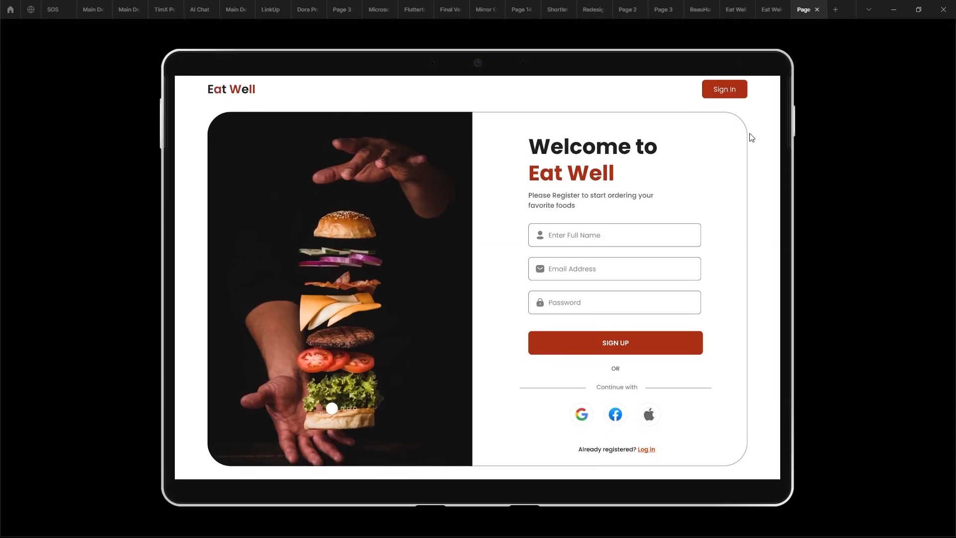
pyautogui.scroll(1, 766, 138)
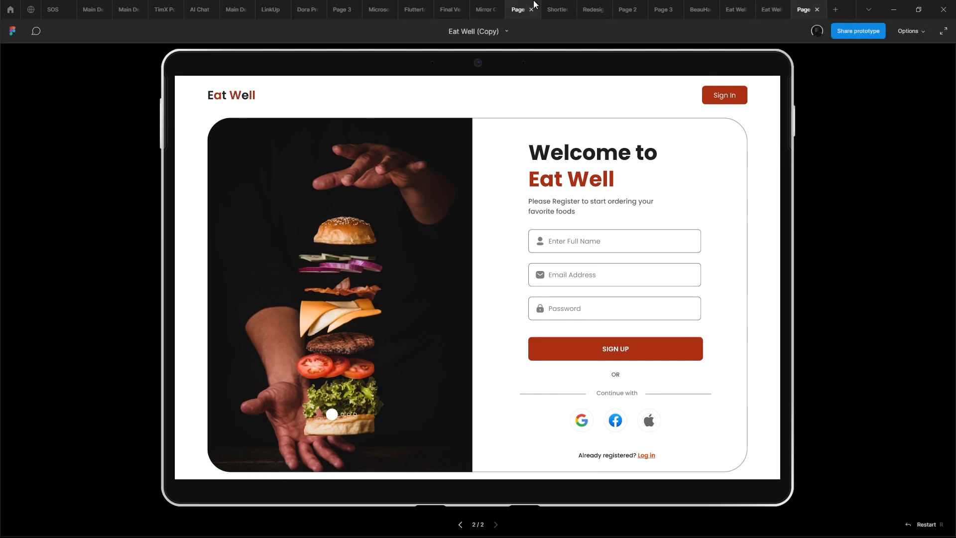
pyautogui.click(771, 10)
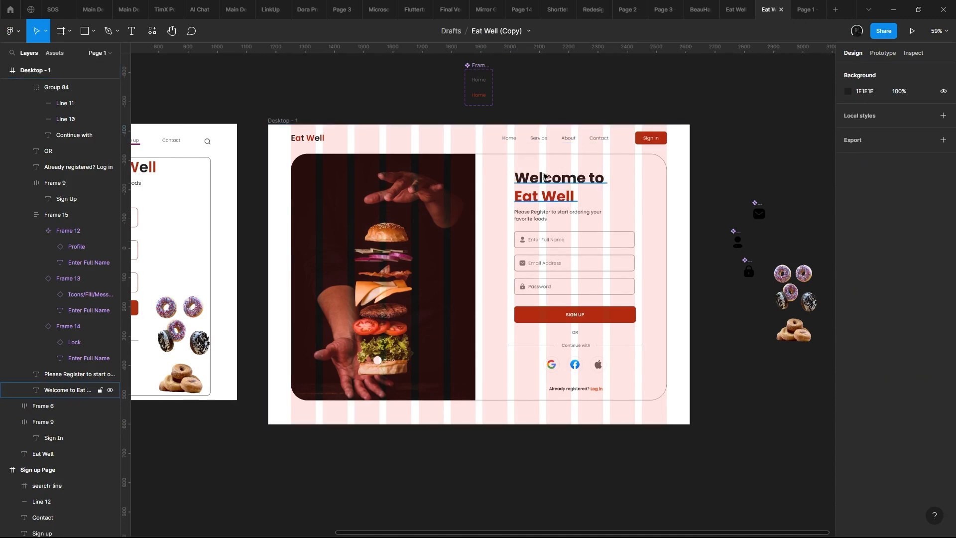
# - Move the "Already registered? Log in" line up to Y 778 within the sign-up card
pyautogui.scroll(3, 544, 175)
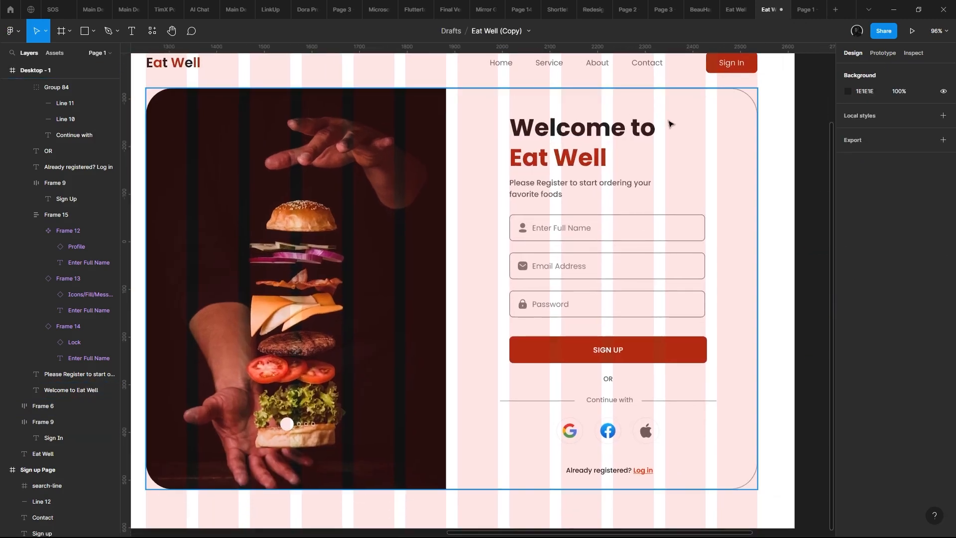
pyautogui.moveTo(708, 189); pyautogui.dragTo(727, 263)
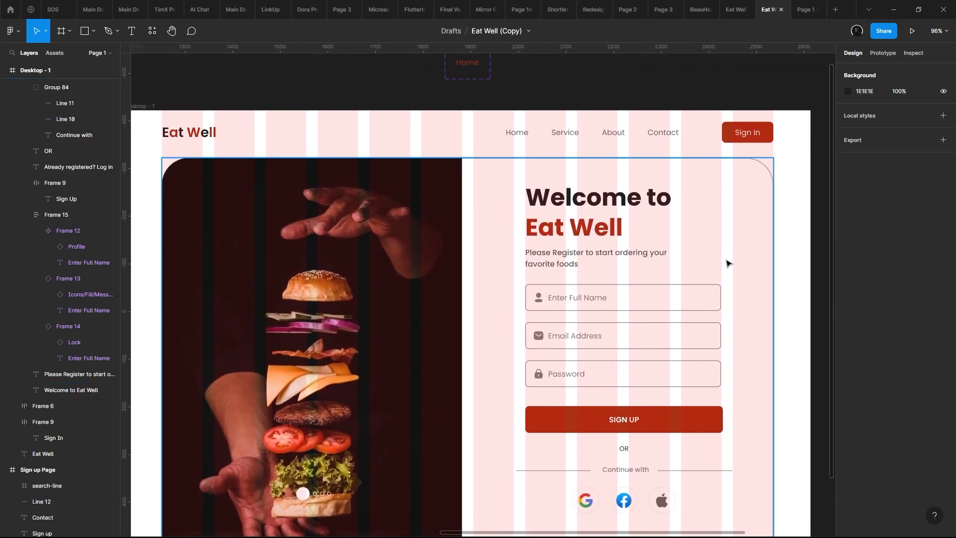
pyautogui.scroll(-2, 727, 260)
pyautogui.scroll(1, 657, 366)
pyautogui.moveTo(657, 366); pyautogui.dragTo(628, 320)
pyautogui.click(631, 406)
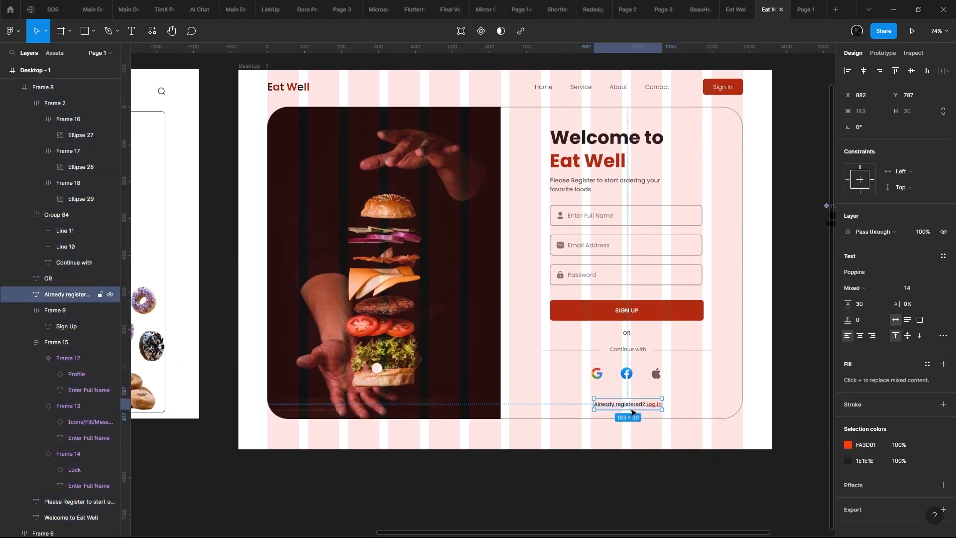
# - Recolor the "Log in" link to AB3014, matching the SIGN UP button's fill
pyautogui.click(622, 303)
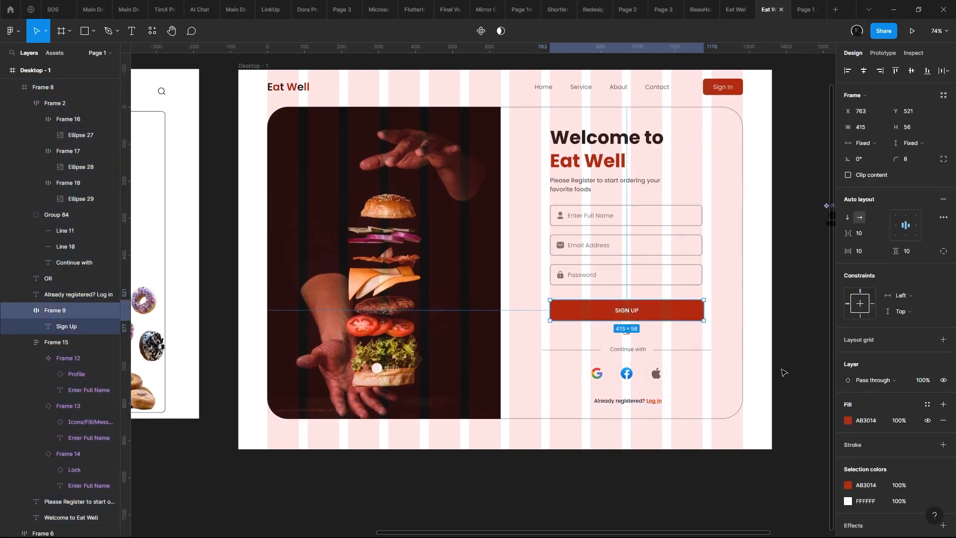
pyautogui.click(647, 401)
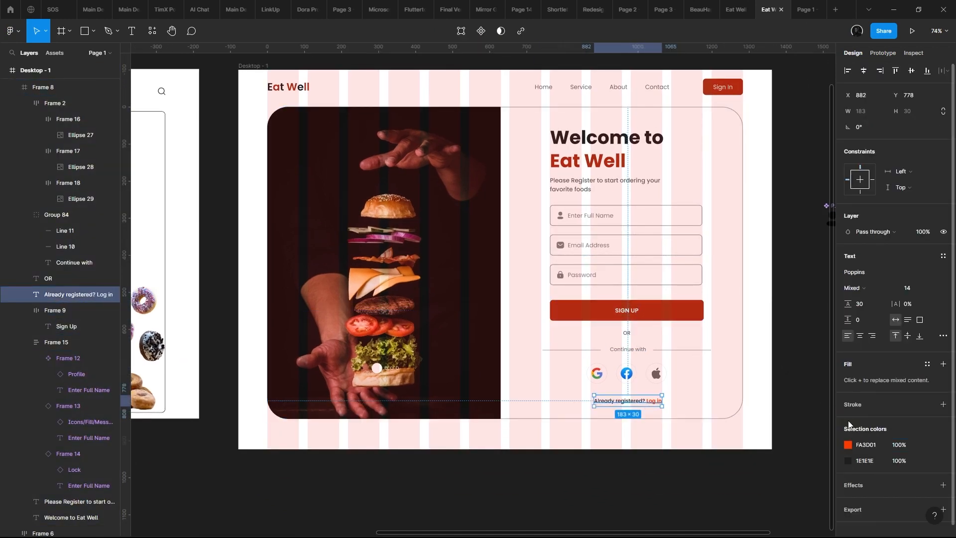
pyautogui.click(873, 447)
pyautogui.write('AB3014')
pyautogui.press('Return')
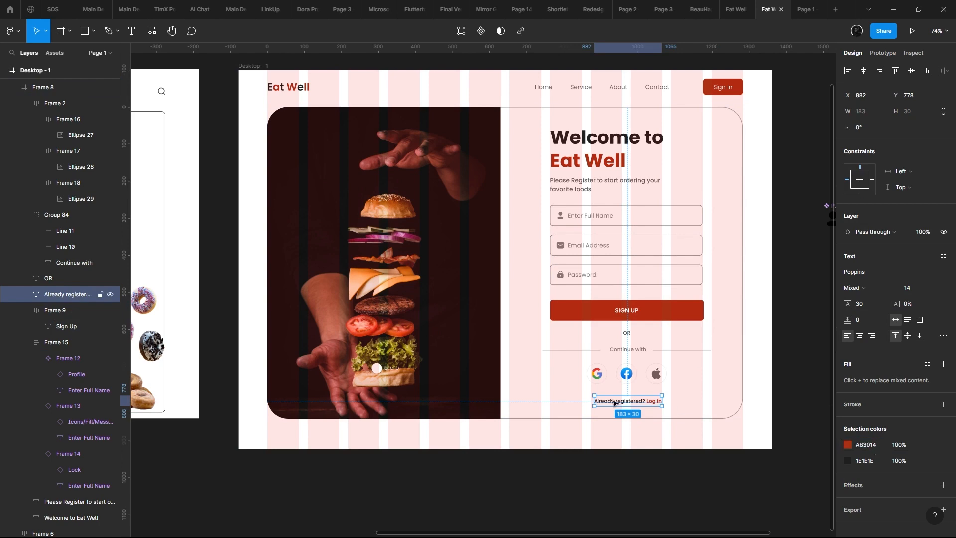
pyautogui.scroll(5, 615, 402)
pyautogui.scroll(-5, 742, 304)
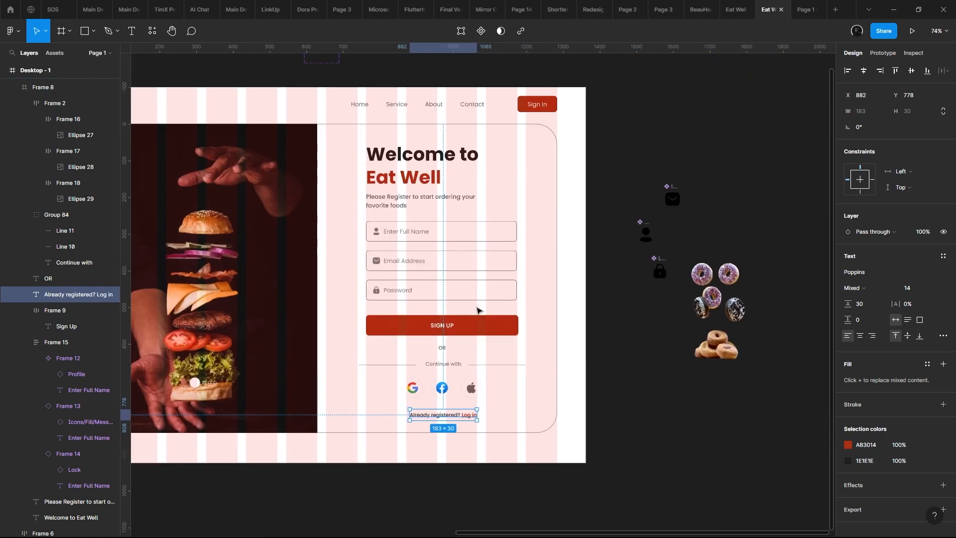
# - Change the sign-up button's label to "create account" and check the page in the prototype preview
pyautogui.scroll(1, 477, 310)
pyautogui.click(477, 326)
pyautogui.scroll(2, 534, 350)
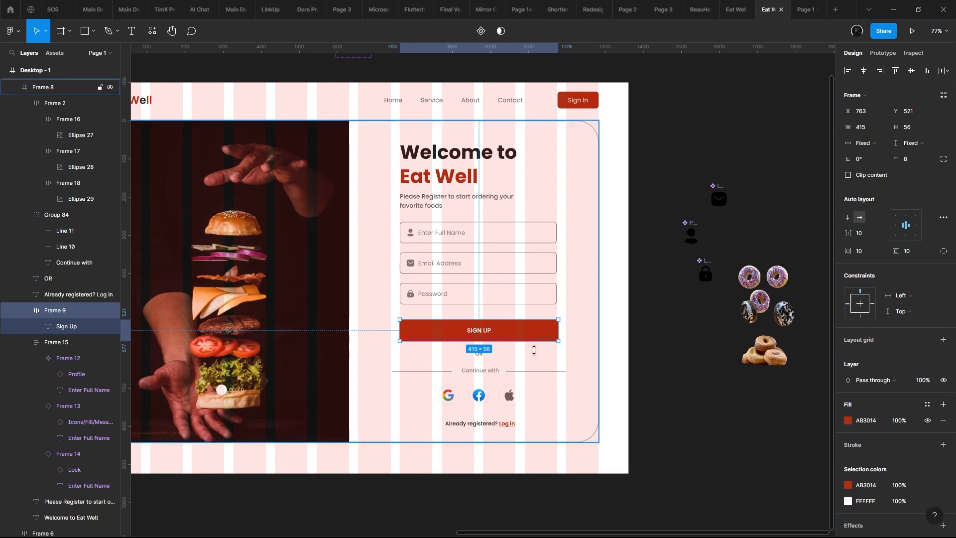
pyautogui.scroll(3, 471, 335)
pyautogui.doubleClick(473, 326)
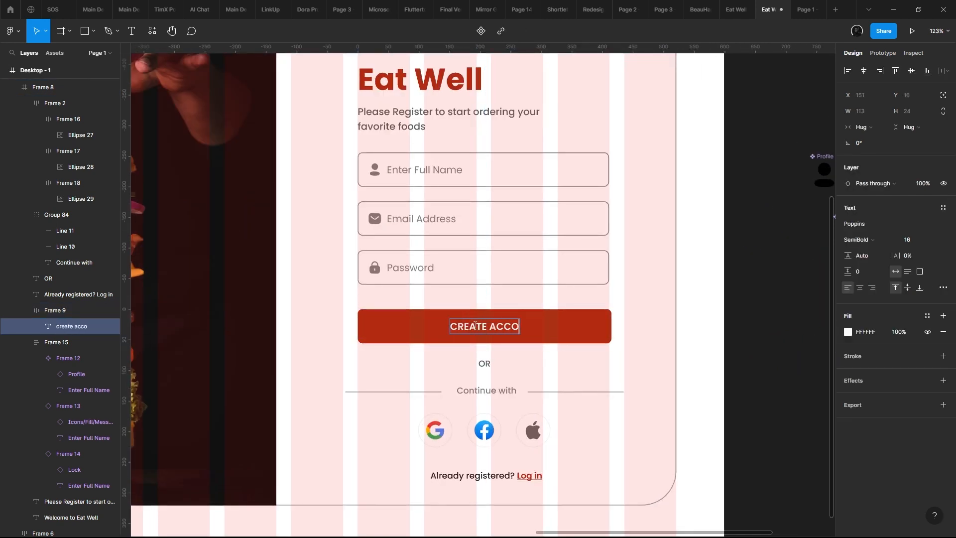
pyautogui.click(555, 213)
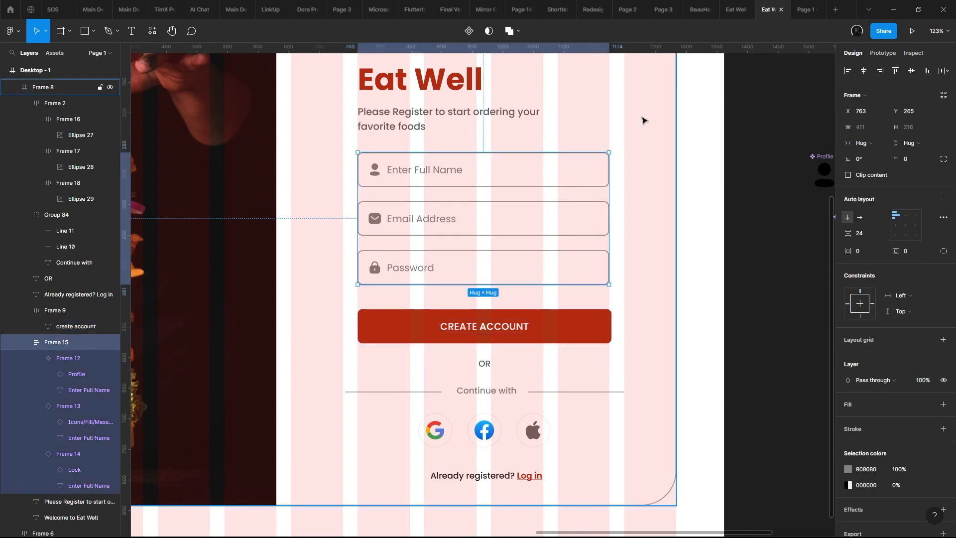
pyautogui.scroll(-4, 736, 91)
pyautogui.click(803, 5)
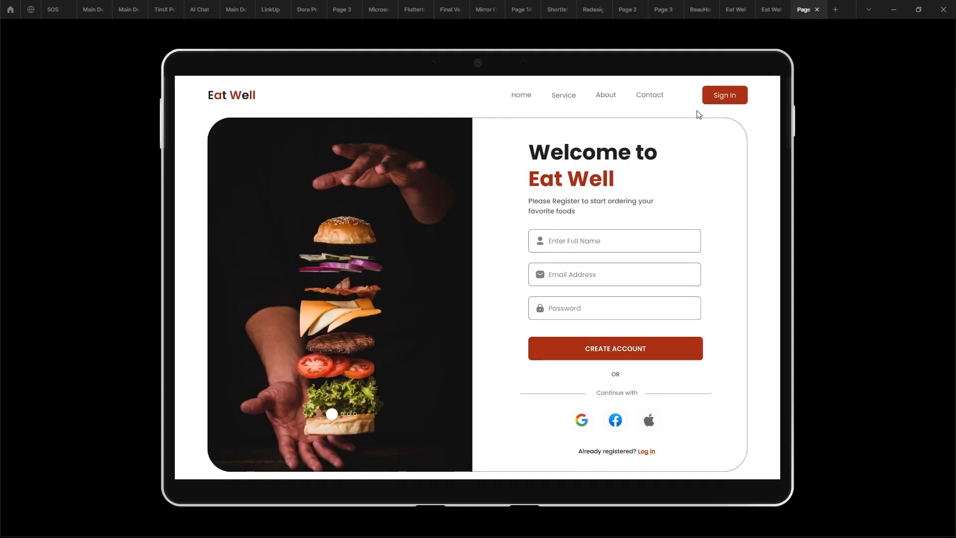
pyautogui.click(779, 8)
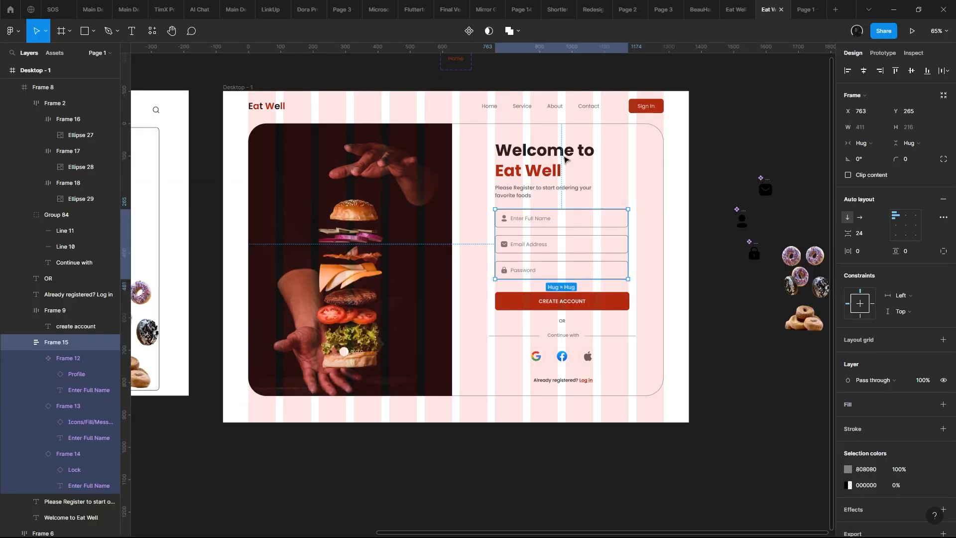
# - Move the carousel dots on the burger photo down to X 282, Y 751
pyautogui.doubleClick(350, 349)
pyautogui.scroll(4, 351, 350)
pyautogui.moveTo(351, 350); pyautogui.dragTo(353, 388)
pyautogui.scroll(-5, 363, 397)
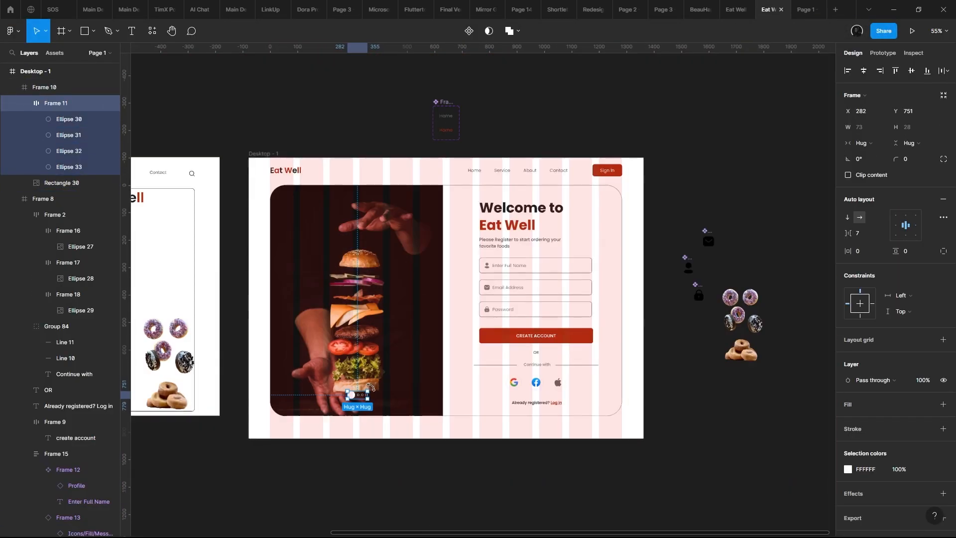
pyautogui.scroll(3, 370, 387)
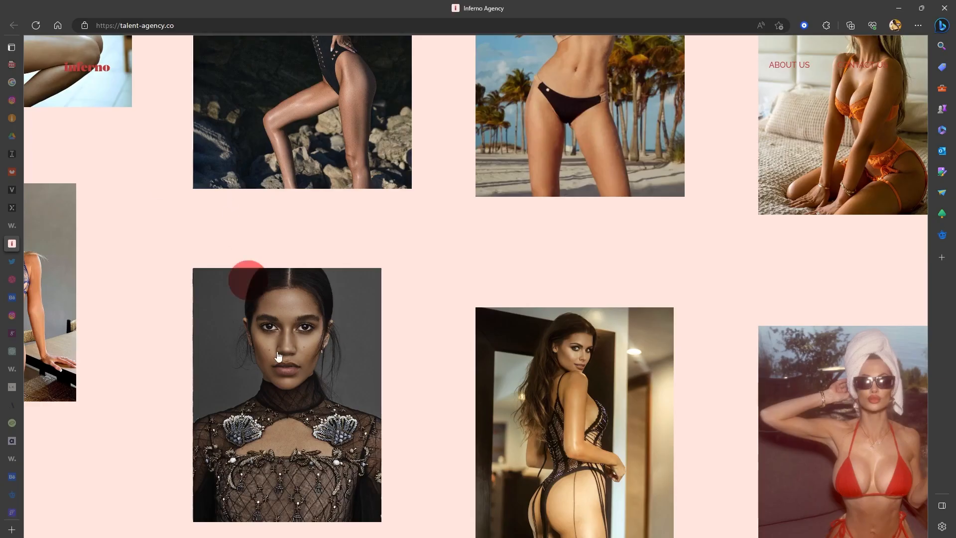
pyautogui.scroll(12, 278, 344)
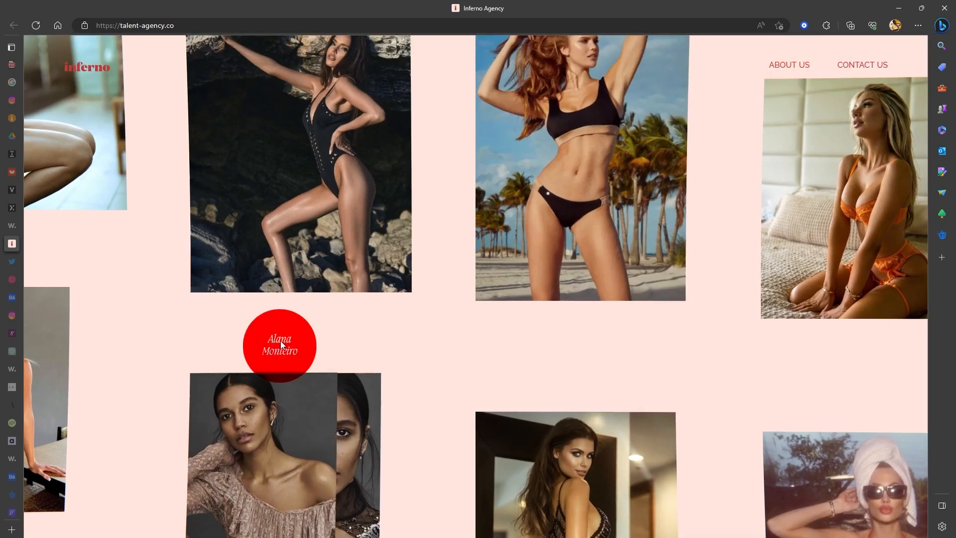
pyautogui.scroll(10, 149, 398)
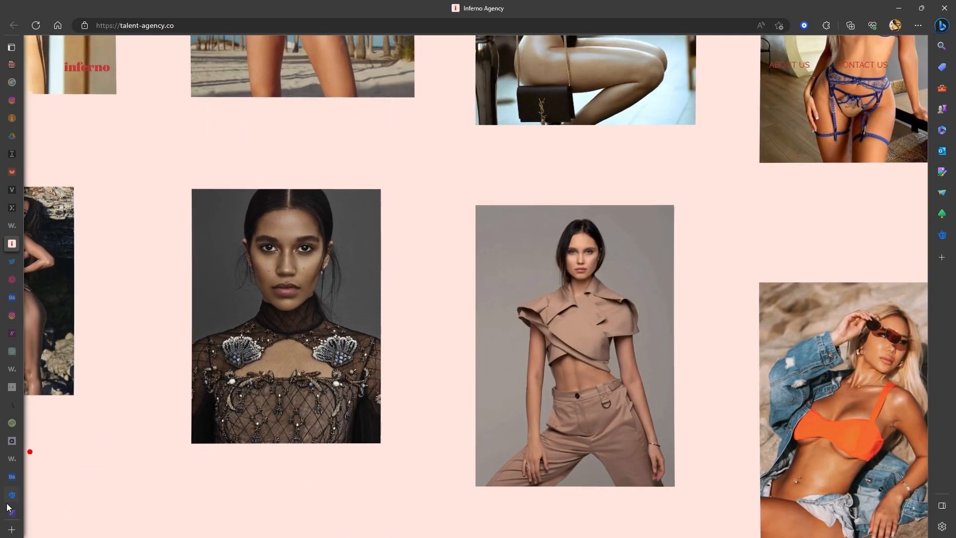
pyautogui.scroll(10, 330, 331)
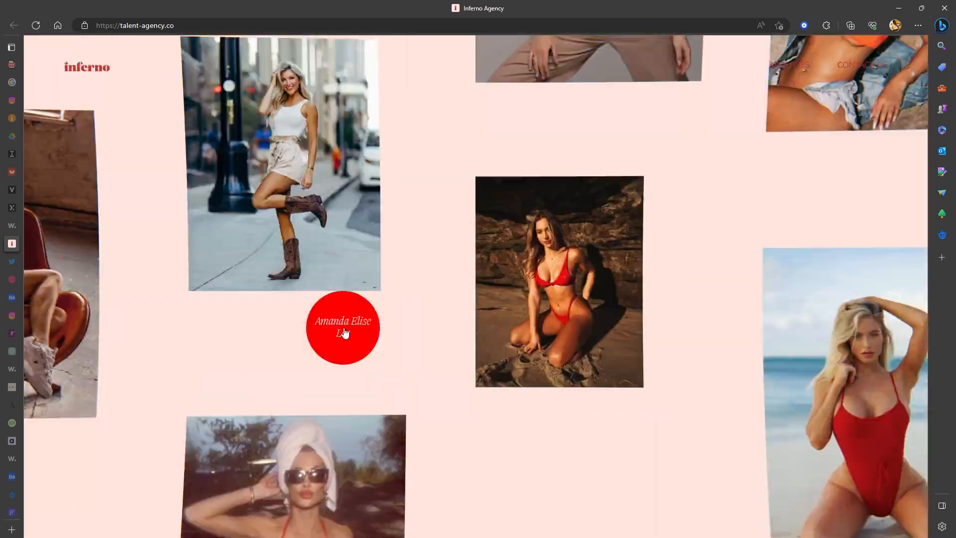
pyautogui.scroll(10, 99, 431)
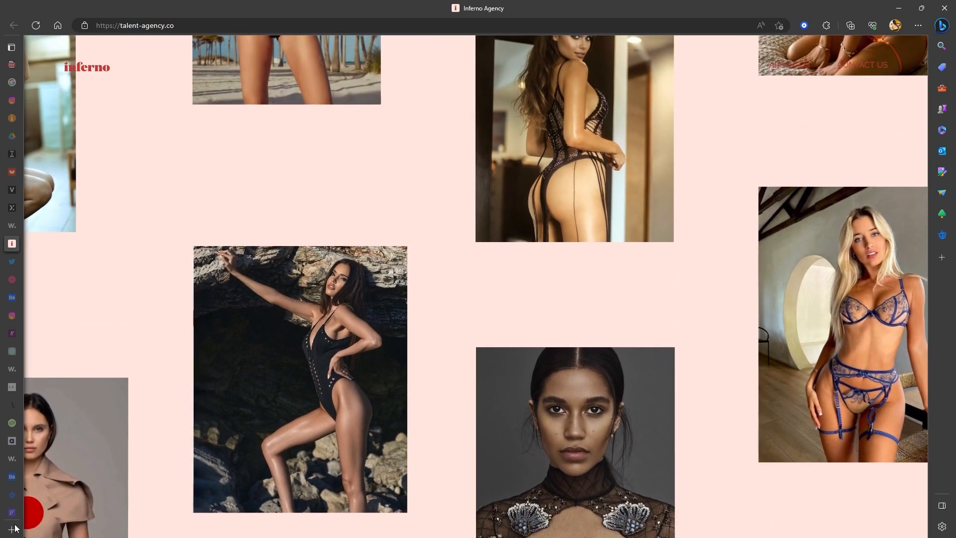
# - Open freepik.com in a new browser tab and search all resources for "burger"
pyautogui.click(12, 529)
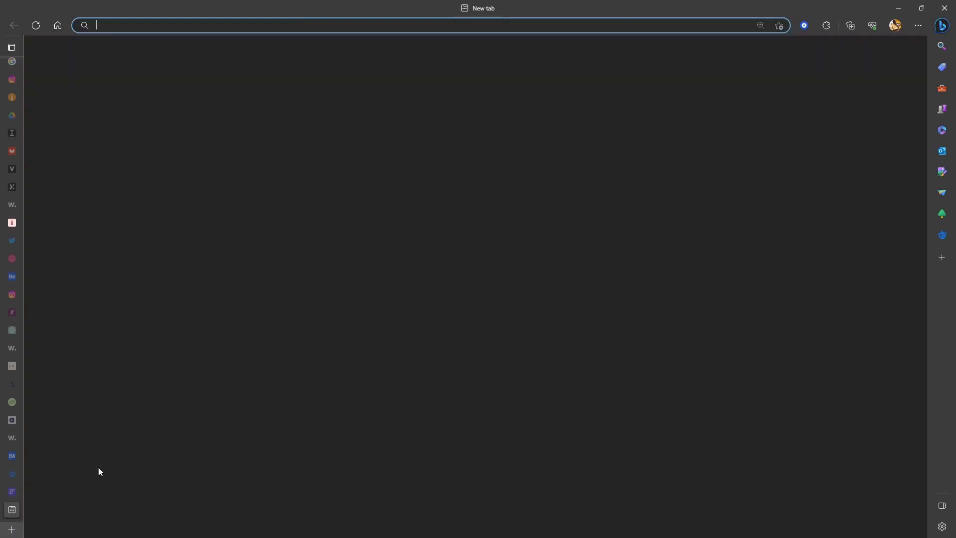
pyautogui.write('free')
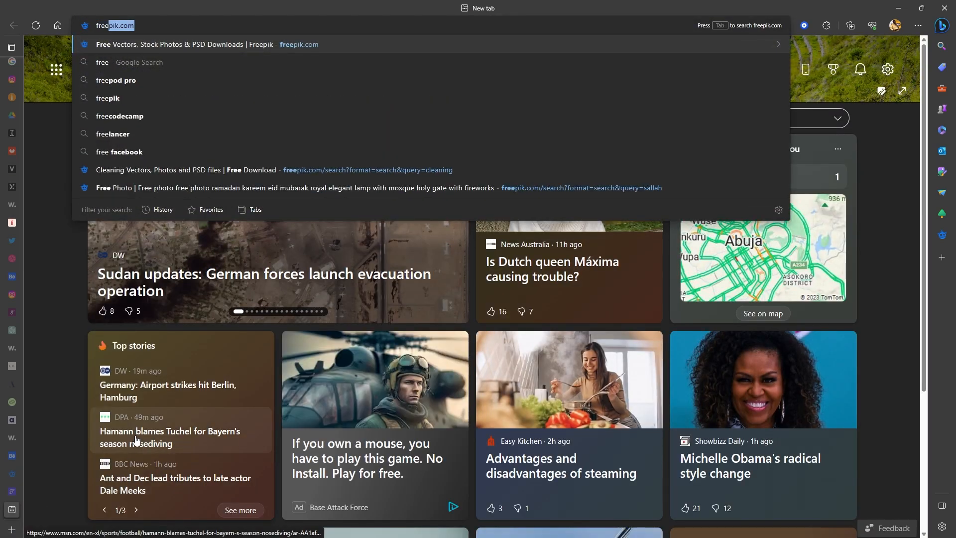
pyautogui.press('Return')
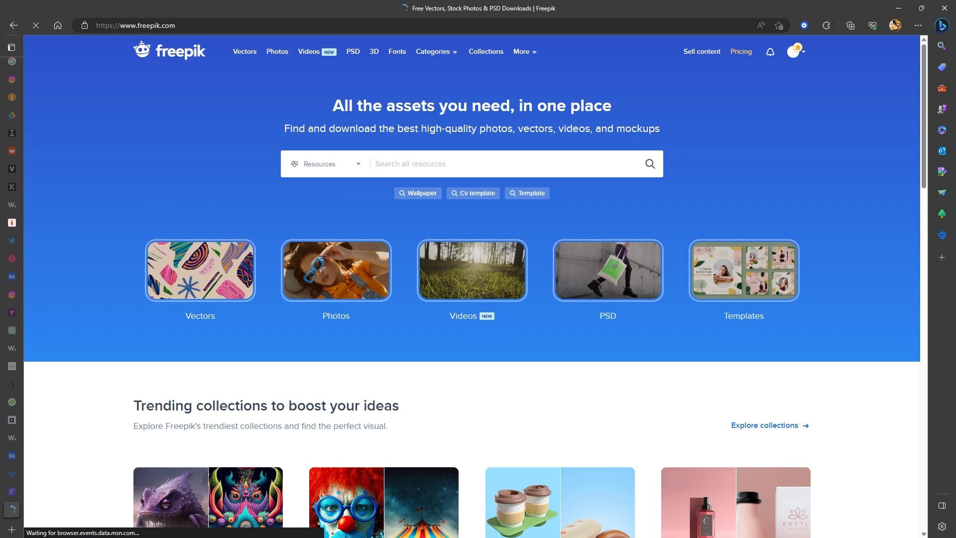
pyautogui.click(451, 170)
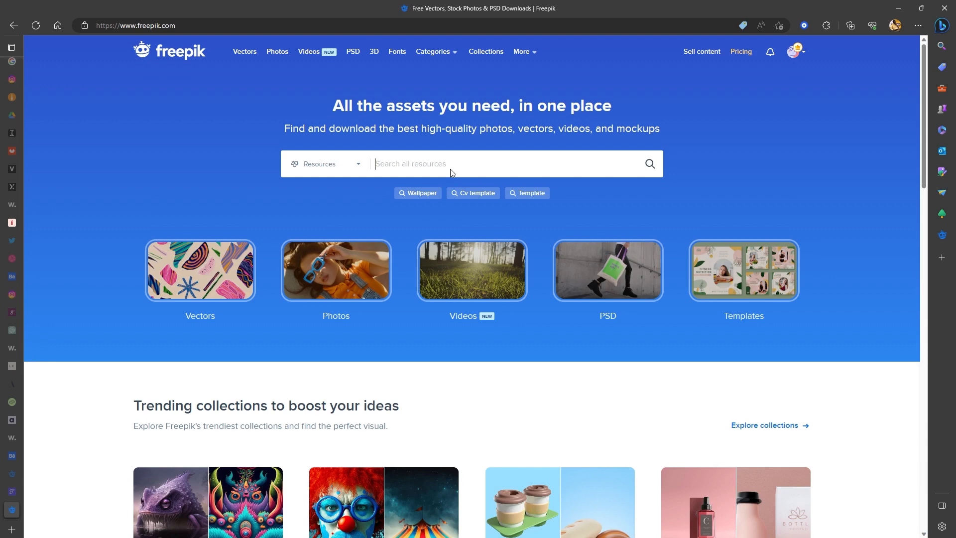
pyautogui.write('burger')
pyautogui.press('Return')
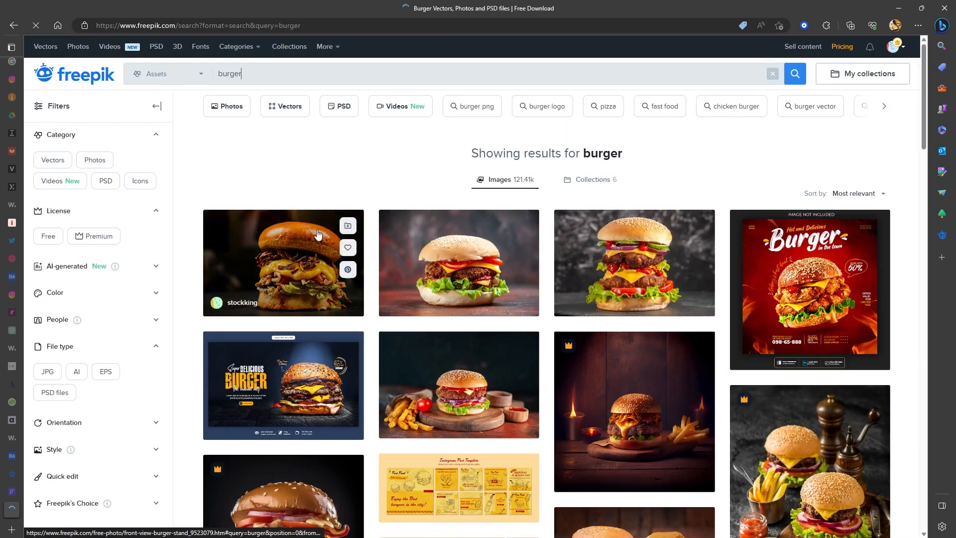
# - Open the gourmet hamburger with french fries photo from the search results and copy its image
pyautogui.click(318, 234)
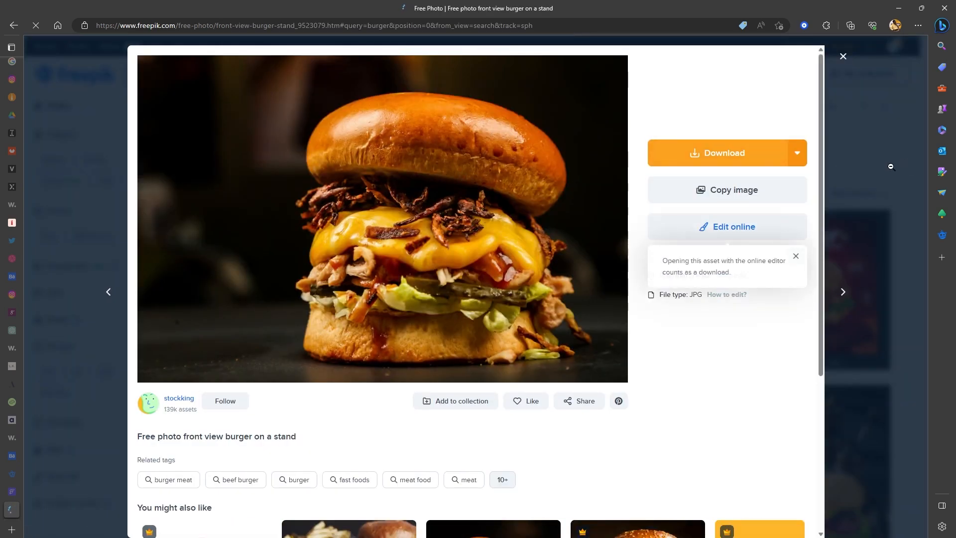
pyautogui.click(890, 167)
pyautogui.click(661, 353)
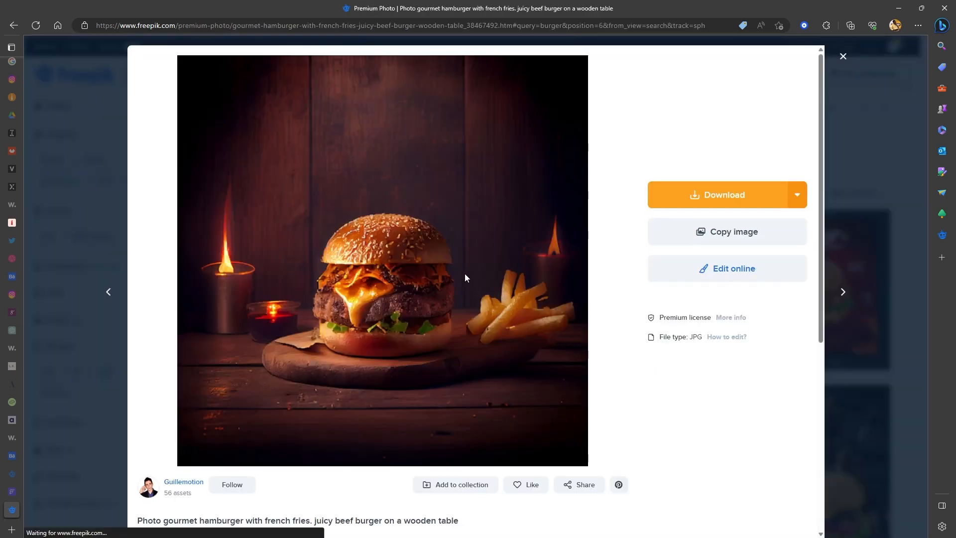
pyautogui.rightClick(467, 244)
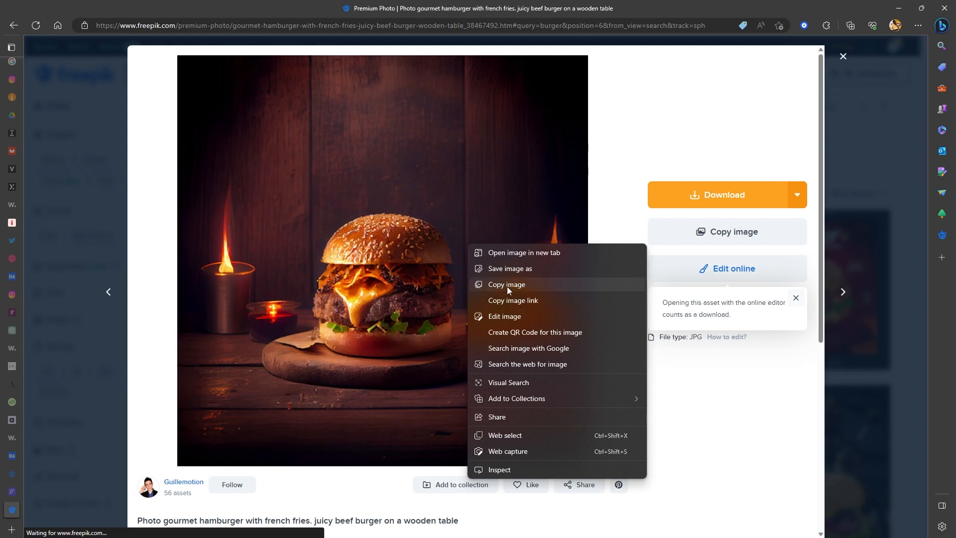
pyautogui.click(506, 285)
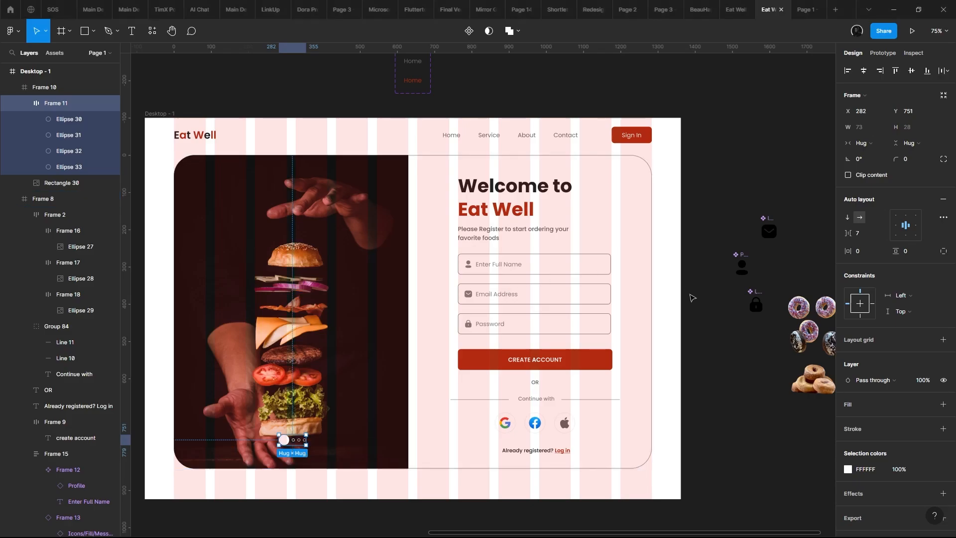
# - Switch to Figma, replace the sign-up card's photo with the copied hamburger image, and check it in the prototype preview
pyautogui.click(376, 277)
pyautogui.doubleClick(376, 278)
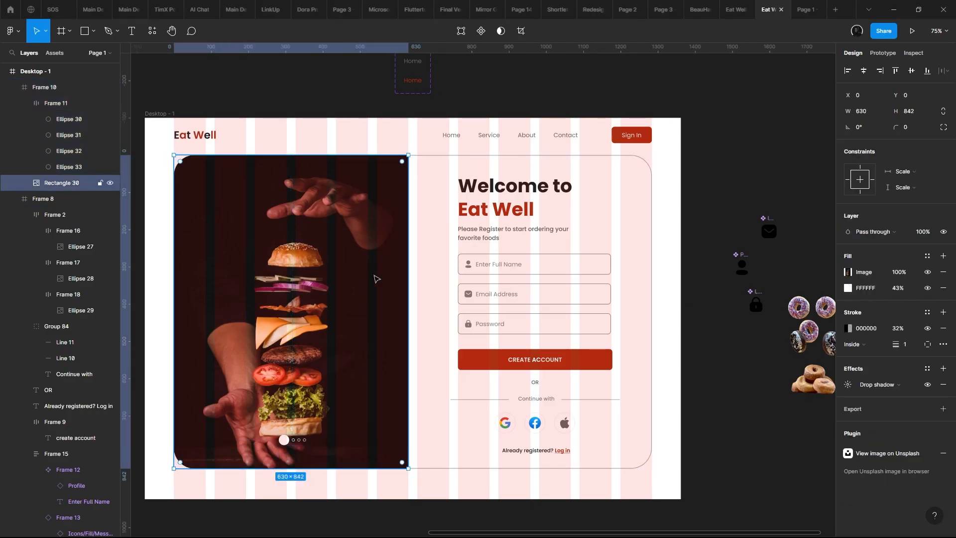
pyautogui.hotkey('ctrl', 'v')
pyautogui.press('Escape')
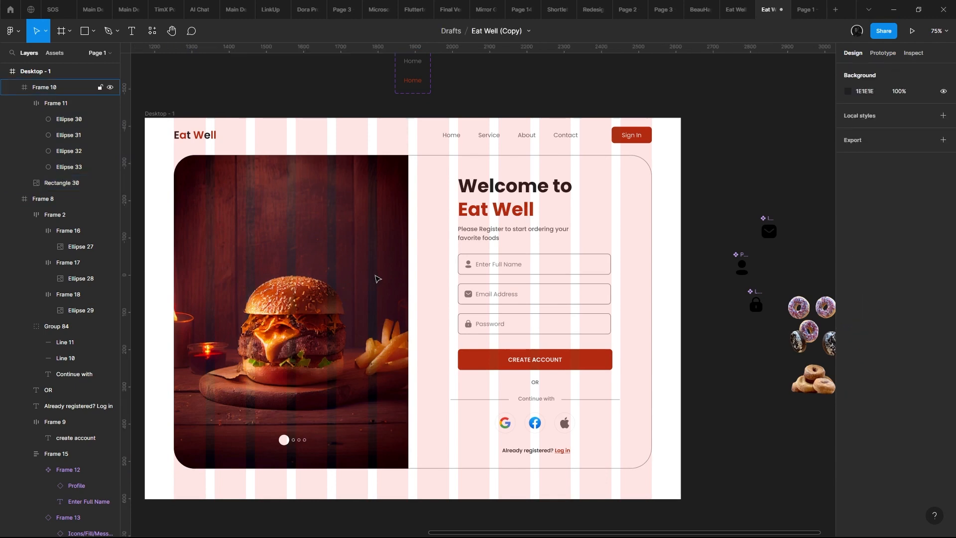
pyautogui.click(443, 251)
pyautogui.click(802, 10)
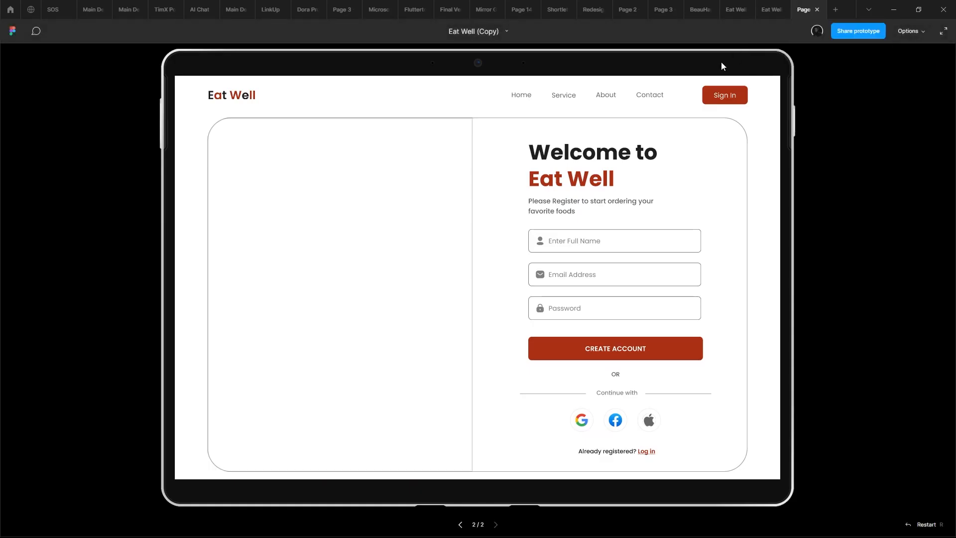
pyautogui.scroll(-2, 532, 183)
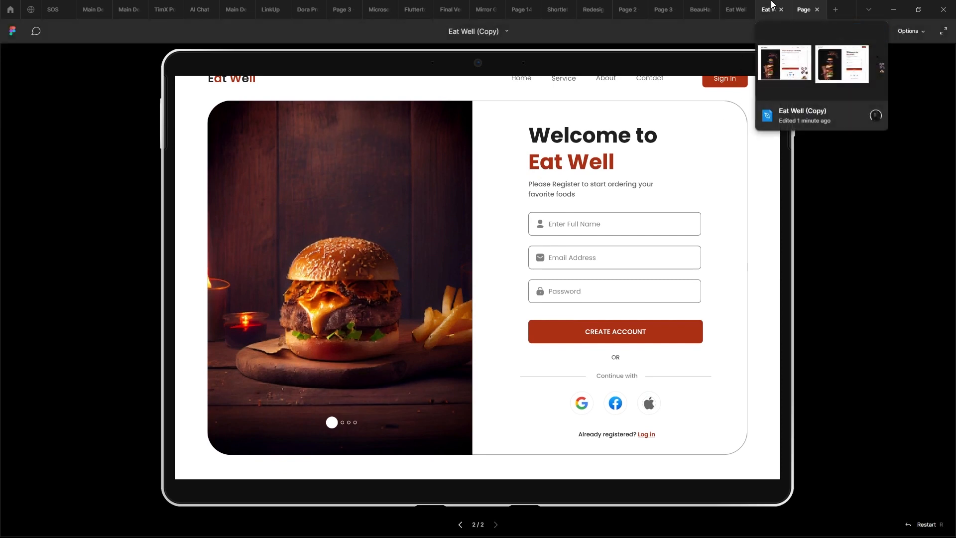
pyautogui.click(772, 10)
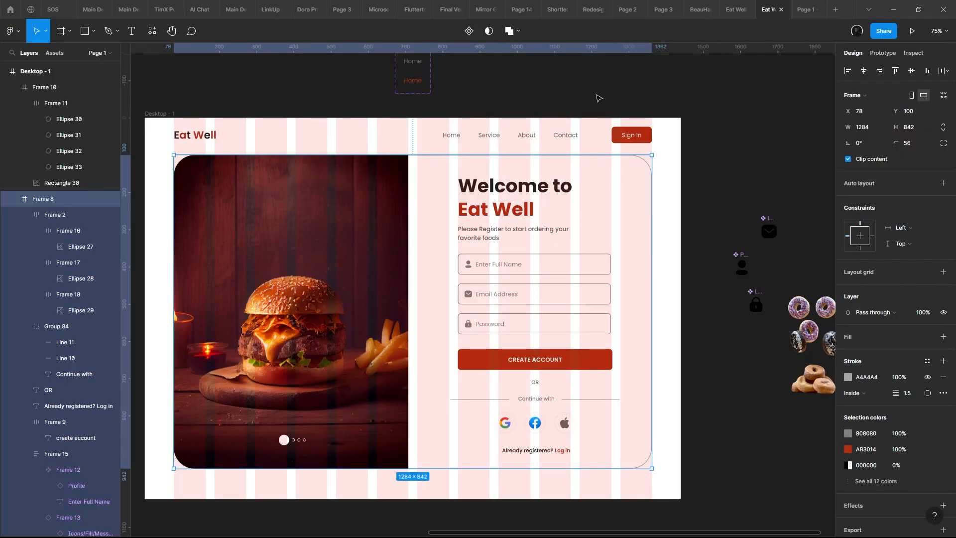
# - Switch to the browser, open the photo of the burger with flying elements from the freepik results, and copy its image
pyautogui.hotkey('alt', 'Tab')
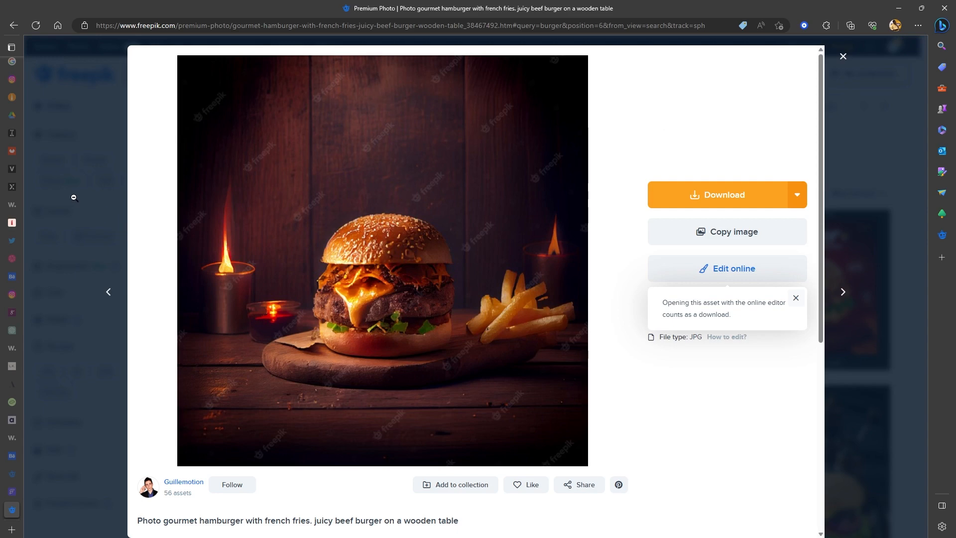
pyautogui.click(74, 198)
pyautogui.scroll(-3, 307, 209)
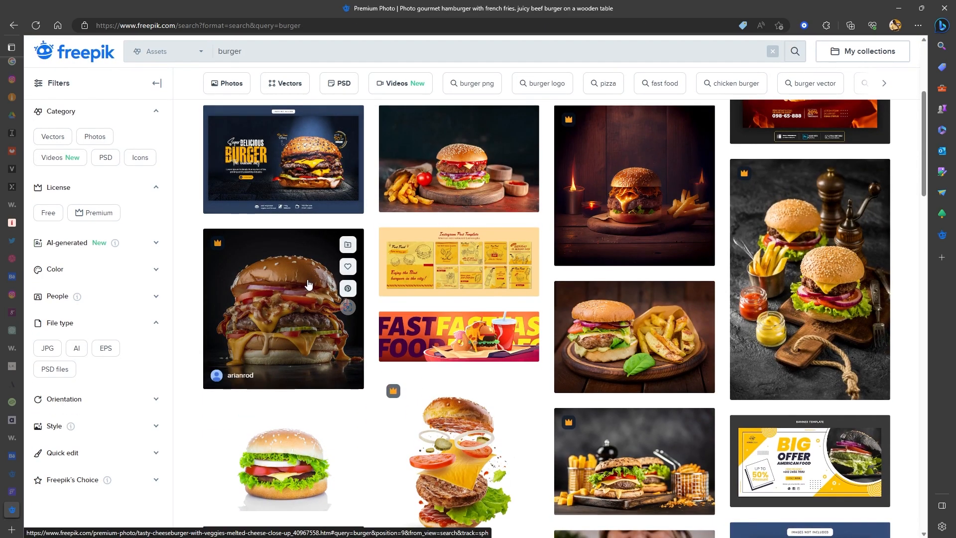
pyautogui.scroll(-3, 322, 266)
pyautogui.click(401, 309)
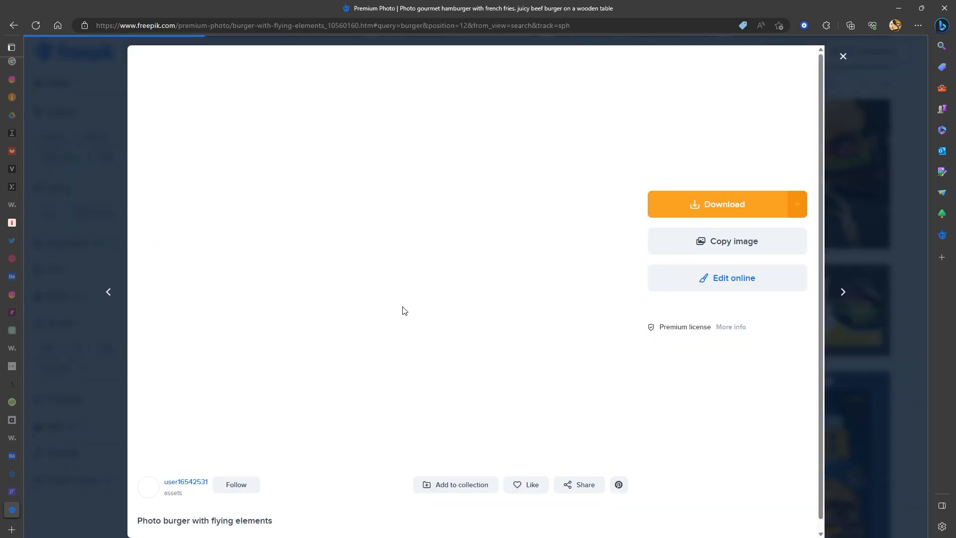
pyautogui.rightClick(380, 264)
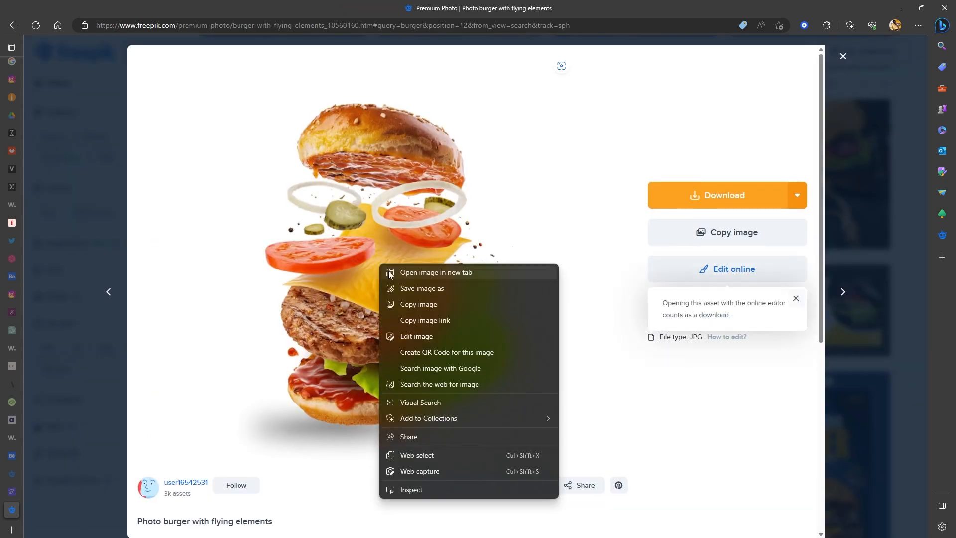
pyautogui.click(422, 297)
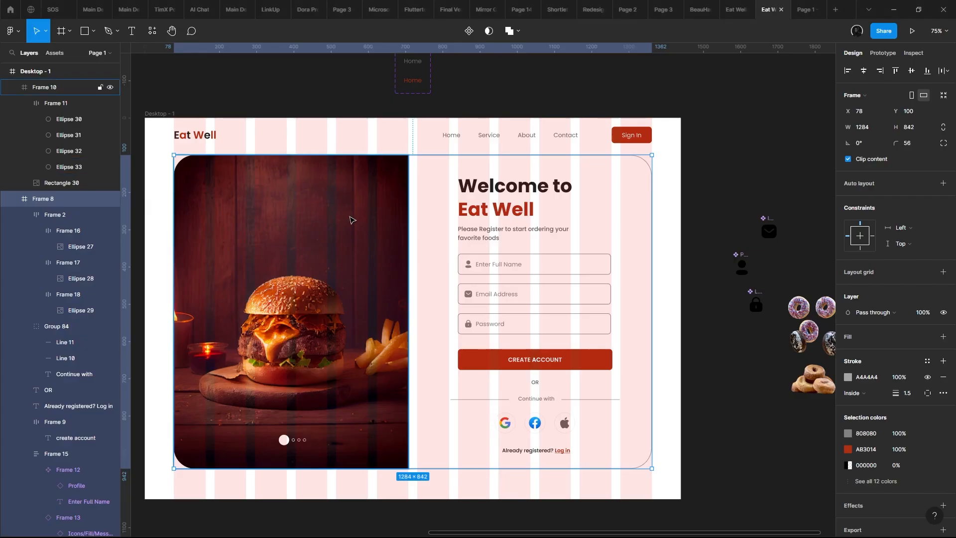
# - Switch to Figma and replace the sign-up card's photo fill with the copied flying-elements burger image
pyautogui.doubleClick(352, 219)
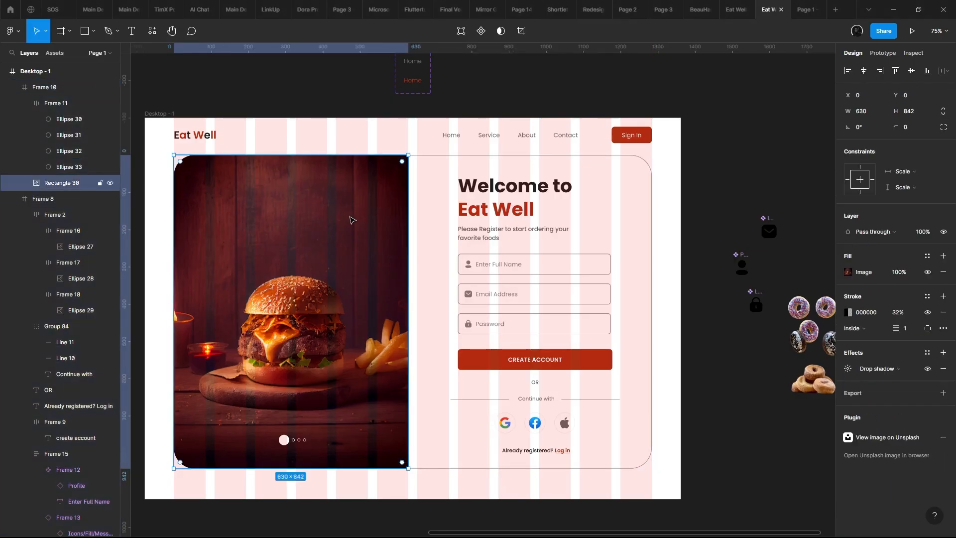
pyautogui.hotkey('ctrl', 'v')
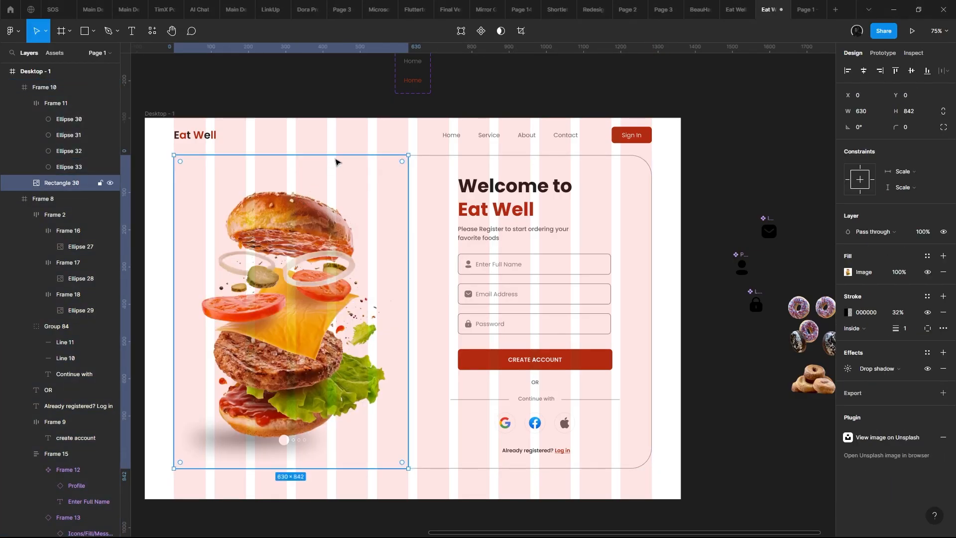
pyautogui.click(342, 129)
# - Try to shift the burger photo's frame inside the sign-up card and pull in its upper edge
pyautogui.click(304, 212)
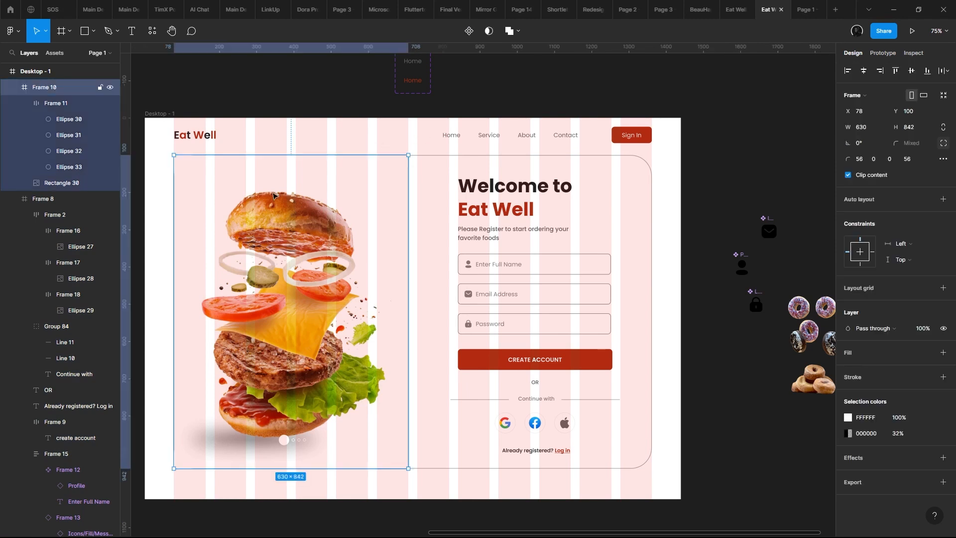
pyautogui.moveTo(330, 189); pyautogui.dragTo(362, 204)
pyautogui.hotkey('ctrl', 'z')
pyautogui.moveTo(235, 200)
pyautogui.mouseDown()
pyautogui.moveTo(251, 200)
pyautogui.moveTo(231, 202)
pyautogui.mouseUp()
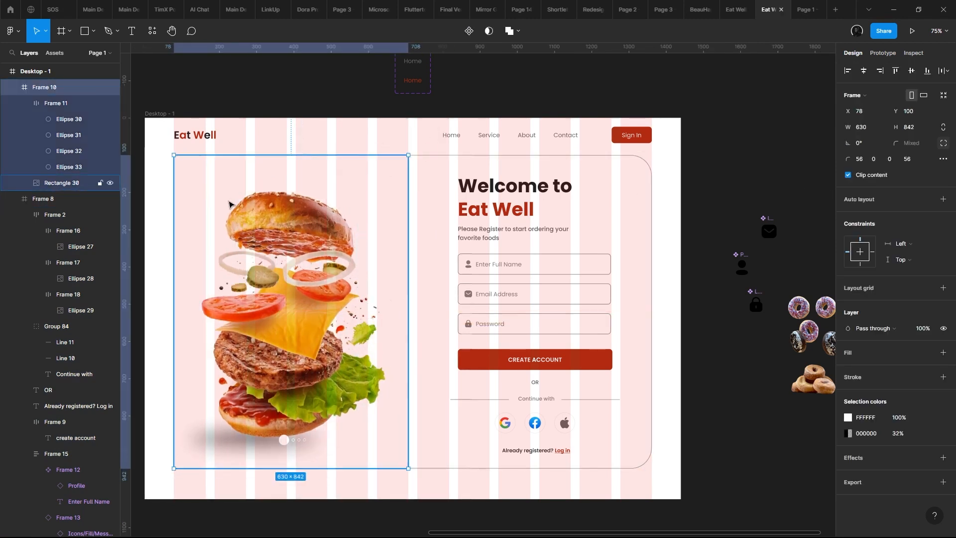
pyautogui.moveTo(751, 287); pyautogui.dragTo(795, 244)
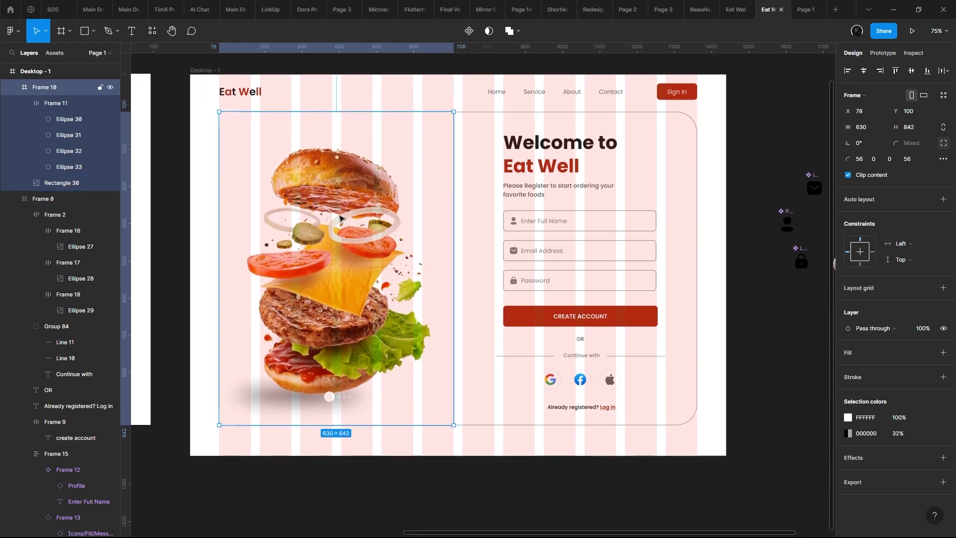
pyautogui.moveTo(257, 168); pyautogui.dragTo(258, 168)
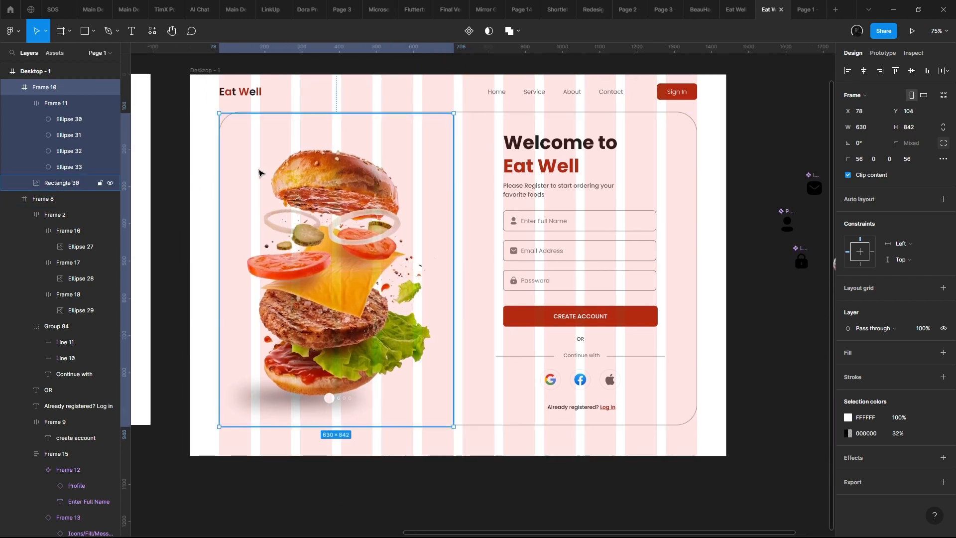
pyautogui.scroll(5, 232, 162)
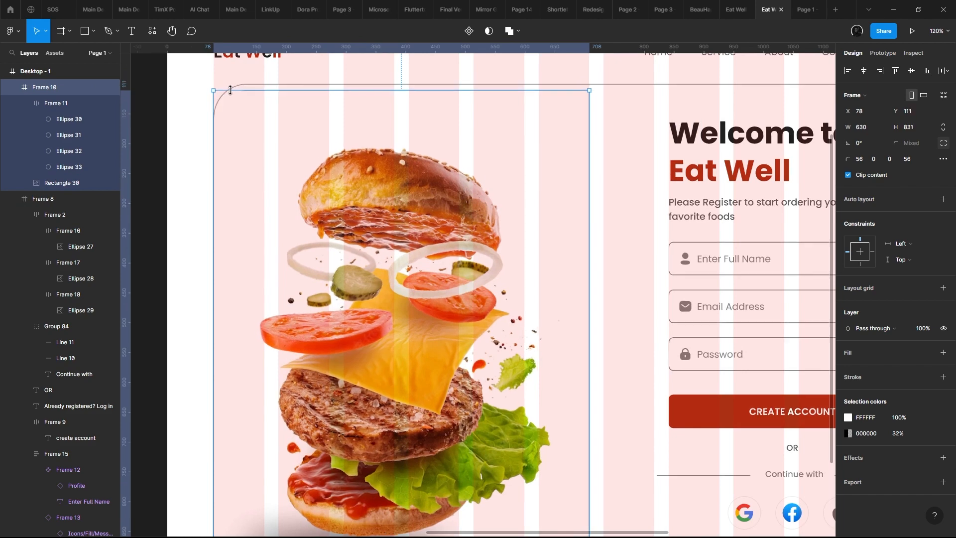
# - Round the burger photo's corners to a radius of 56 and check the card in the prototype preview
pyautogui.moveTo(214, 116); pyautogui.dragTo(250, 124)
pyautogui.doubleClick(222, 102)
pyautogui.hotkey('ctrl', 'z')
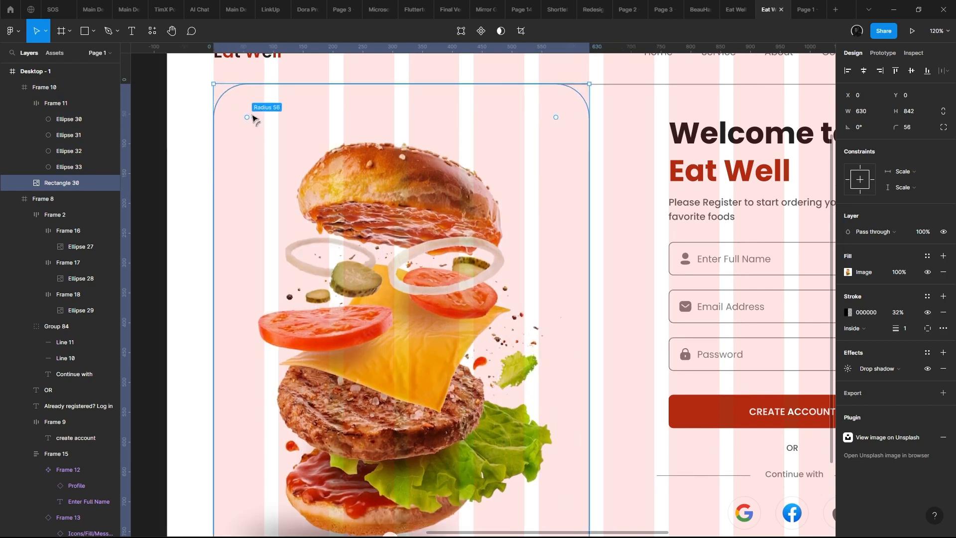
pyautogui.click(308, 79)
pyautogui.doubleClick(299, 104)
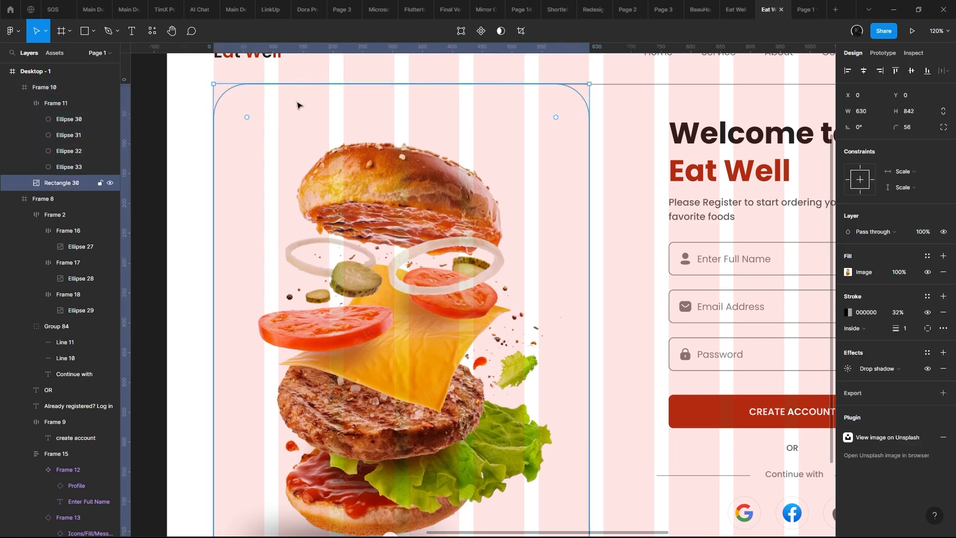
pyautogui.scroll(-3, 297, 102)
pyautogui.moveTo(303, 176); pyautogui.dragTo(466, 214)
pyautogui.scroll(2, 595, 137)
pyautogui.click(810, 6)
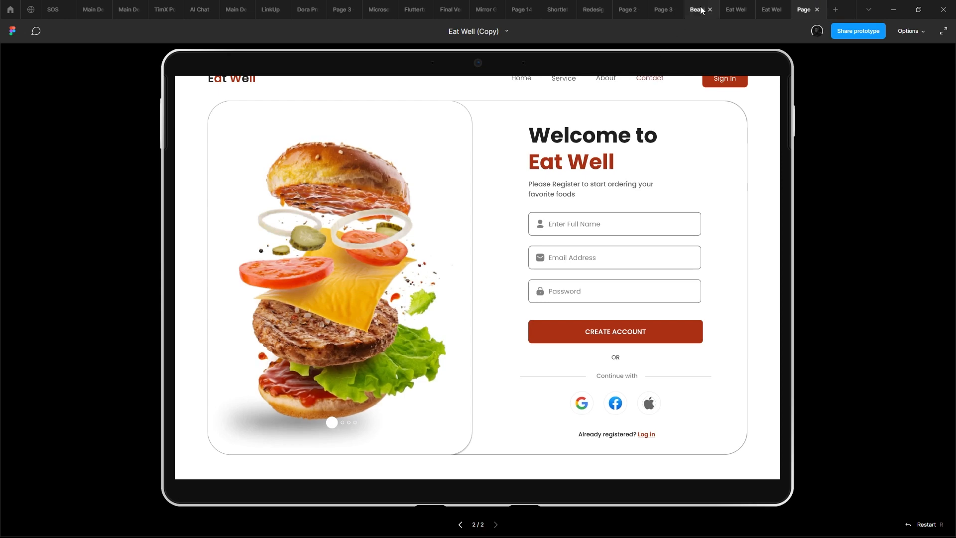
pyautogui.click(771, 9)
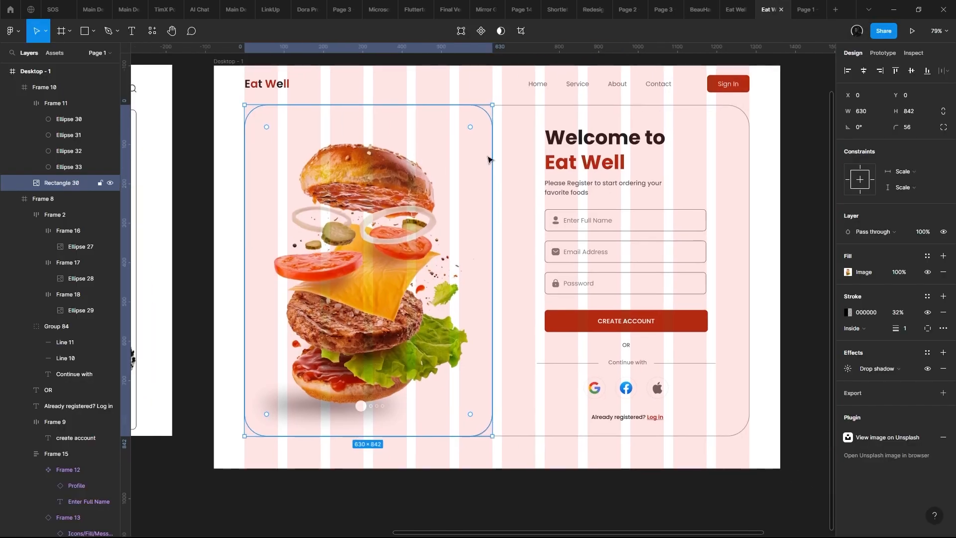
# - Undo the corner rounding on the burger photo
pyautogui.moveTo(504, 162); pyautogui.dragTo(639, 166)
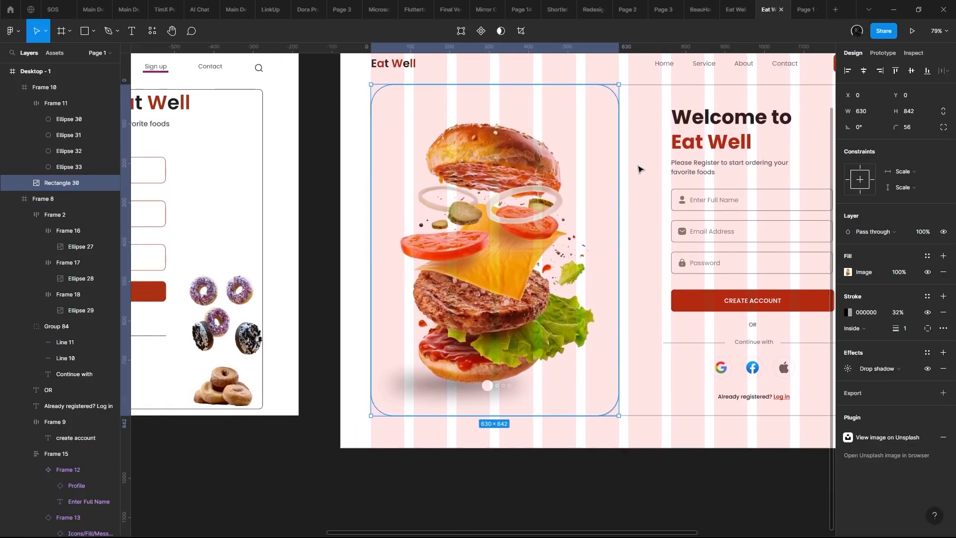
pyautogui.scroll(-3, 474, 212)
pyautogui.moveTo(286, 219); pyautogui.dragTo(237, 195)
pyautogui.scroll(3, 538, 163)
pyautogui.click(549, 160)
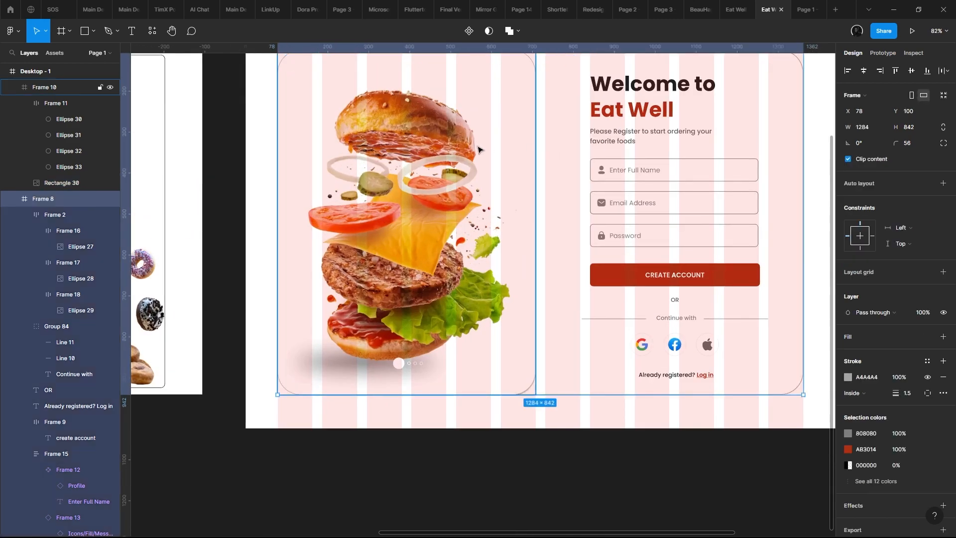
pyautogui.click(477, 150)
pyautogui.scroll(2, 505, 156)
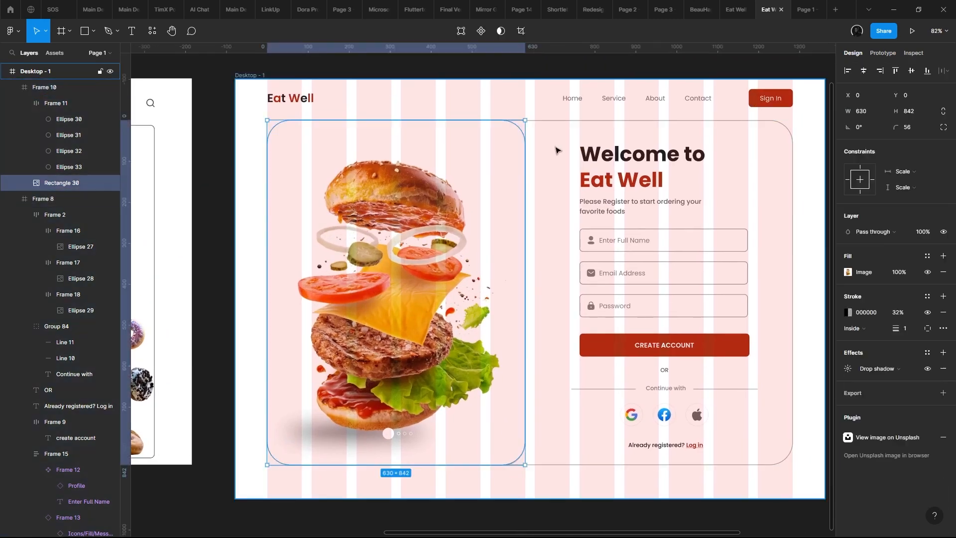
pyautogui.hotkey('ctrl', 'z')
pyautogui.hotkey('ctrl', 'z')
# - Try to move the burger photo's frame within the card and narrow it to 606, then undo these changes
pyautogui.doubleClick(470, 153)
pyautogui.moveTo(545, 154); pyautogui.dragTo(549, 154)
pyautogui.click(549, 155)
pyautogui.click(445, 166)
pyautogui.moveTo(368, 171); pyautogui.dragTo(462, 186)
pyautogui.hotkey('ctrl', 'z')
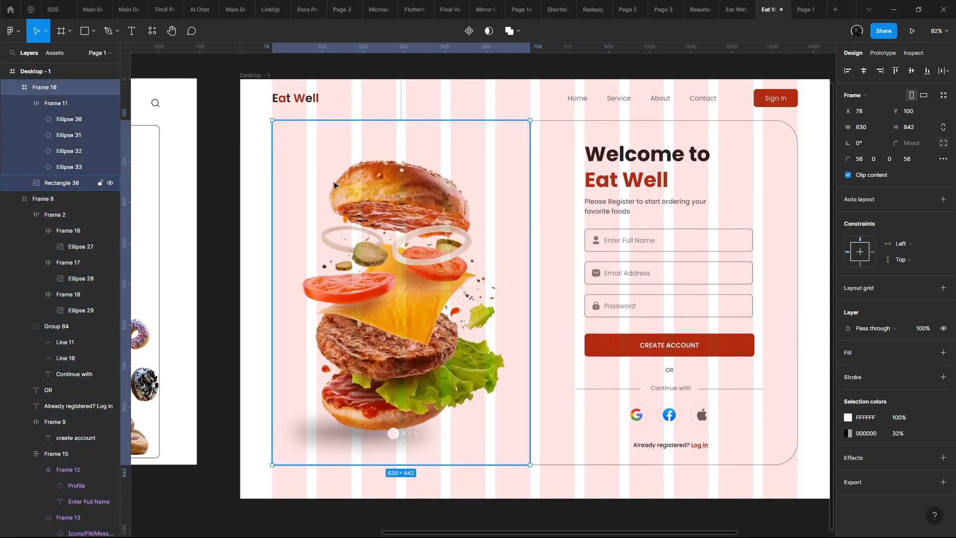
pyautogui.moveTo(275, 178); pyautogui.dragTo(282, 175)
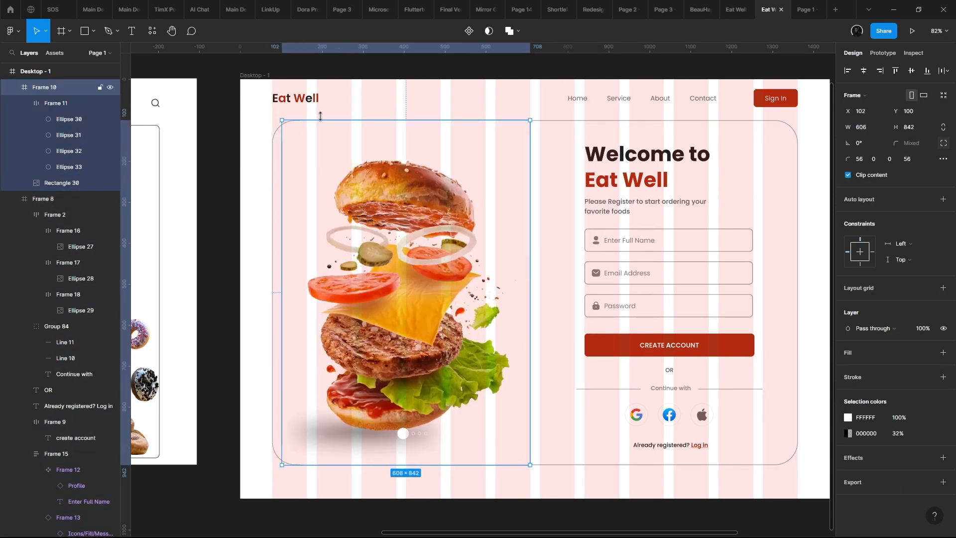
pyautogui.click(340, 102)
pyautogui.hotkey('ctrl', 'z')
pyautogui.hotkey('ctrl', 'z')
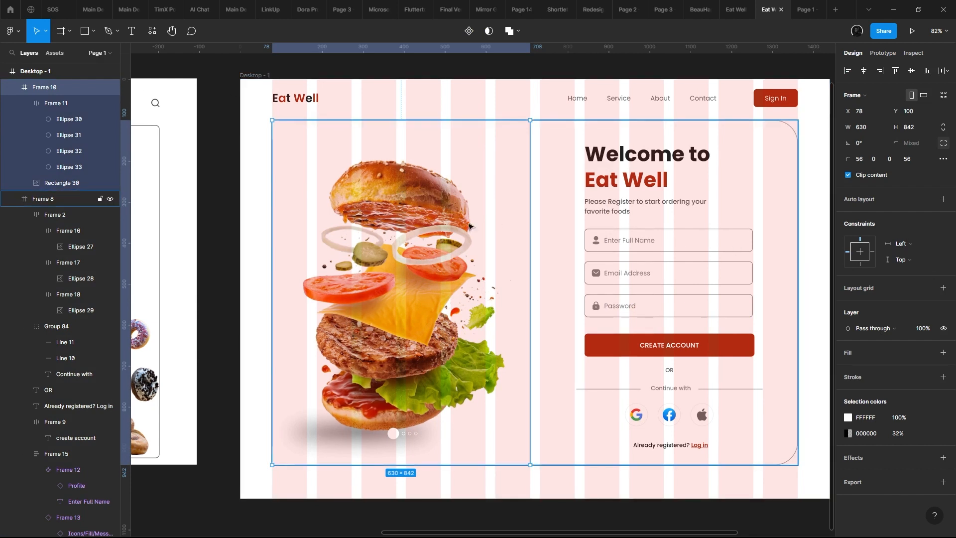
pyautogui.moveTo(323, 213); pyautogui.dragTo(350, 222)
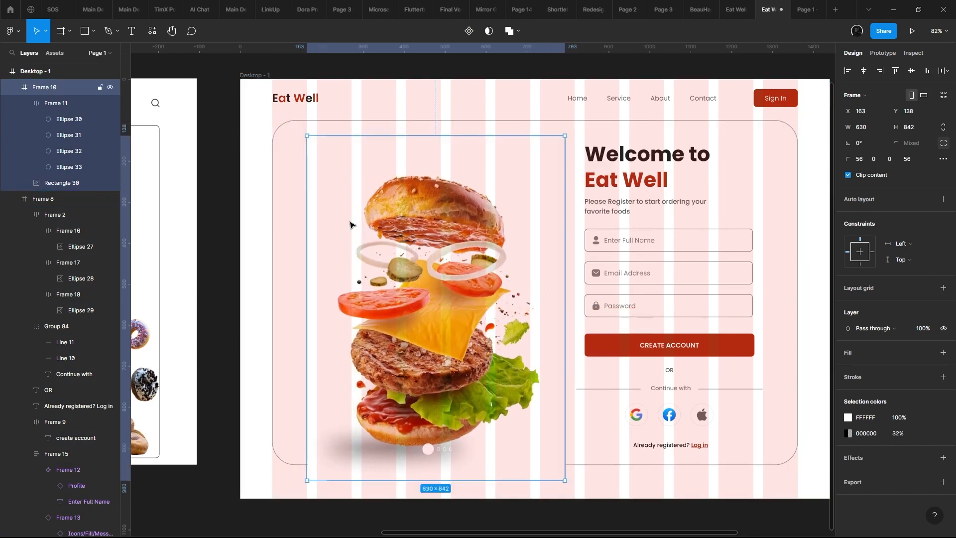
pyautogui.hotkey('ctrl', 'z')
# - Remove the stroke and the drop shadow from the burger photo rectangle
pyautogui.doubleClick(331, 190)
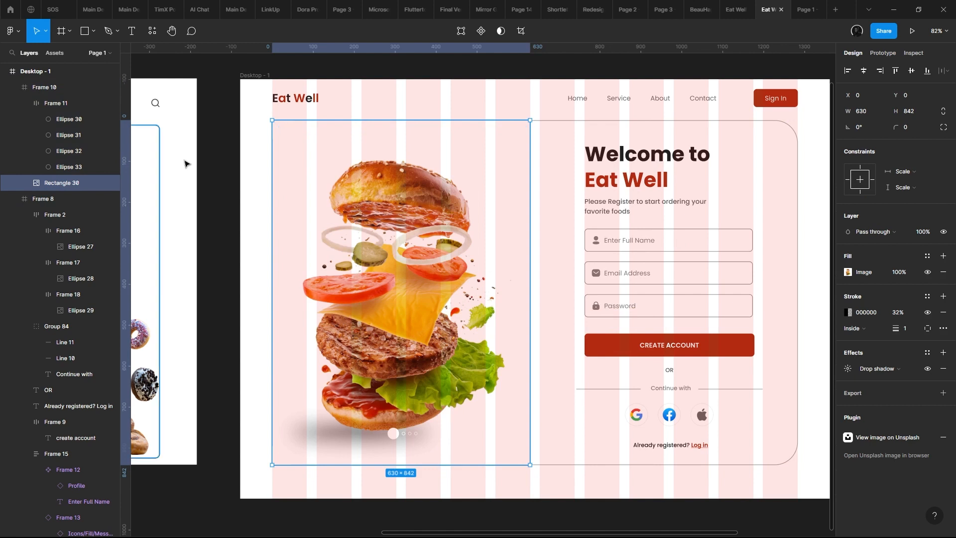
pyautogui.click(943, 312)
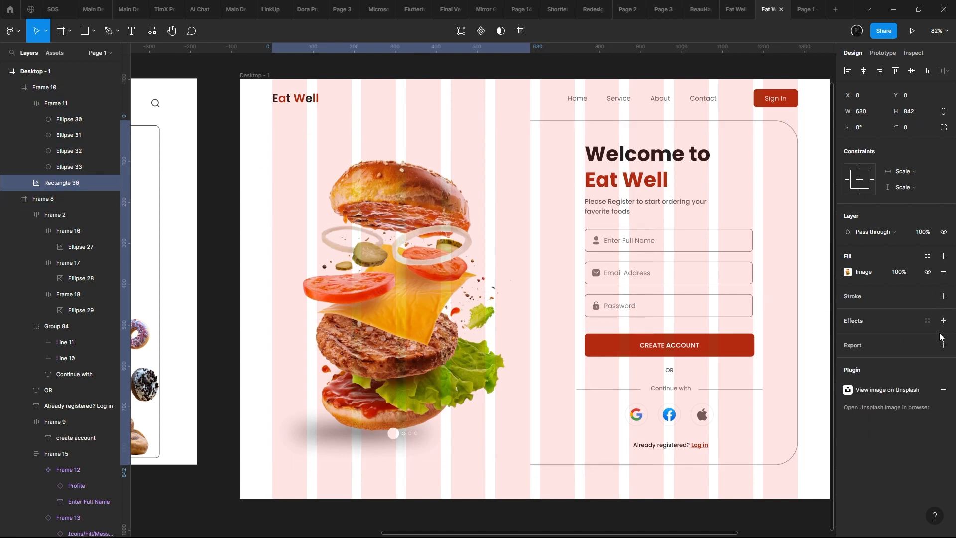
pyautogui.click(326, 159)
pyautogui.click(541, 78)
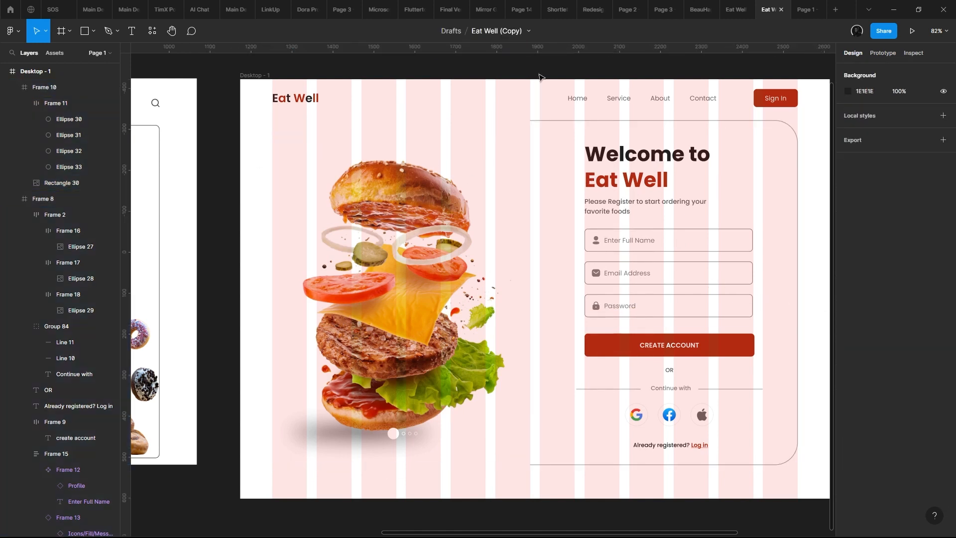
# - Nest the burger photo's frame inside the sign-up card frame and place it at X 0, Y 0
pyautogui.click(492, 140)
pyautogui.scroll(3, 389, 171)
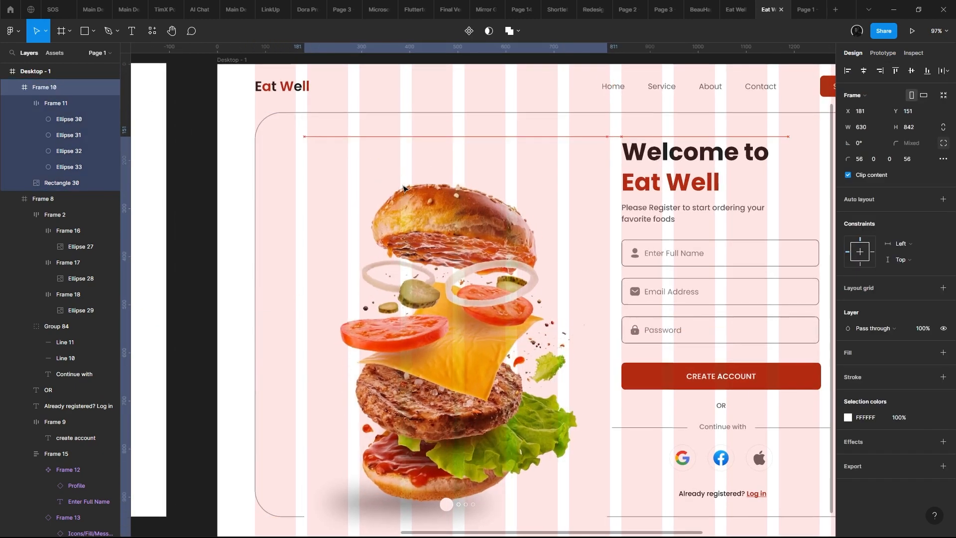
pyautogui.moveTo(403, 188); pyautogui.dragTo(389, 183)
pyautogui.moveTo(602, 148); pyautogui.dragTo(640, 172)
pyautogui.hotkey('ctrl', 'z')
pyautogui.hotkey('ctrl', 'v')
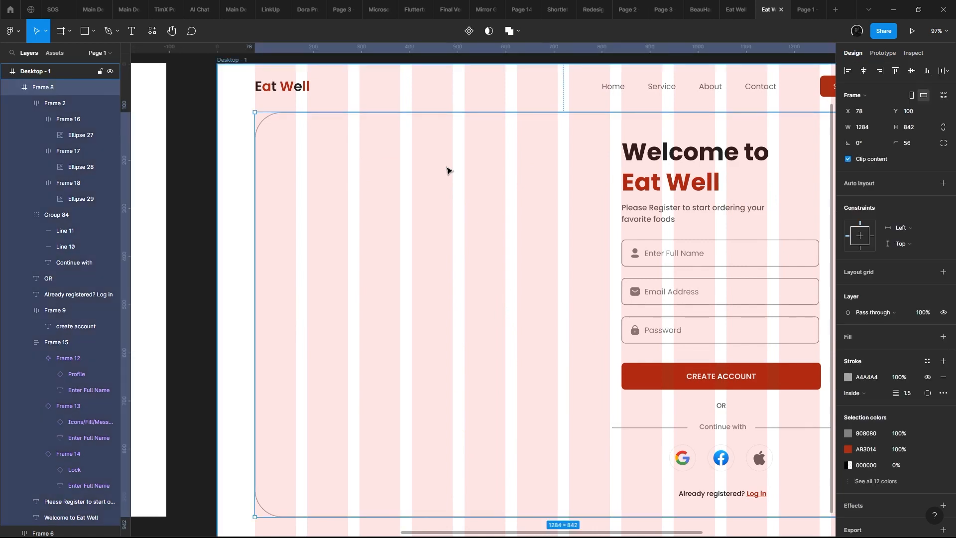
pyautogui.moveTo(380, 172); pyautogui.dragTo(374, 175)
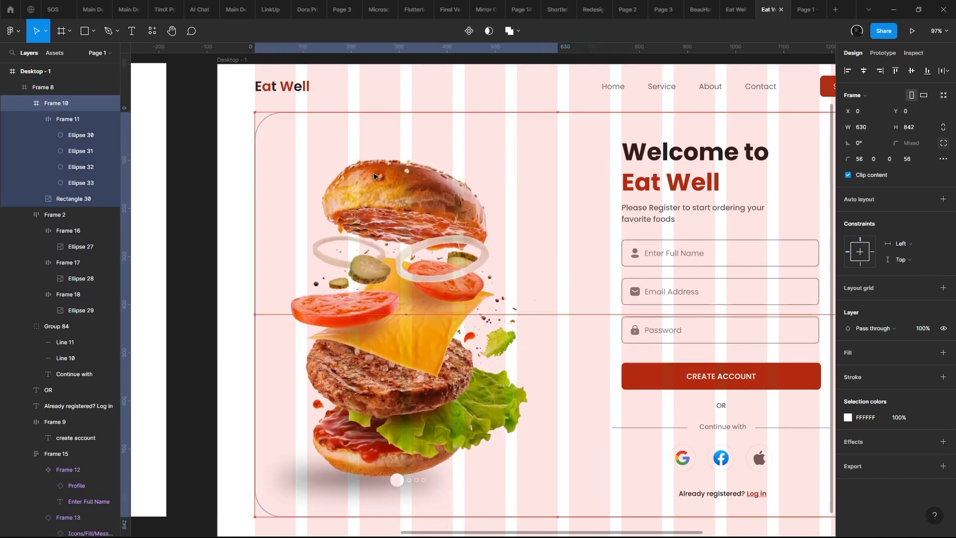
# - Try nudging the burger photo's frame down to Y 2 within the card, then return it to Y 0
pyautogui.scroll(2, 371, 175)
pyautogui.scroll(8, 698, 103)
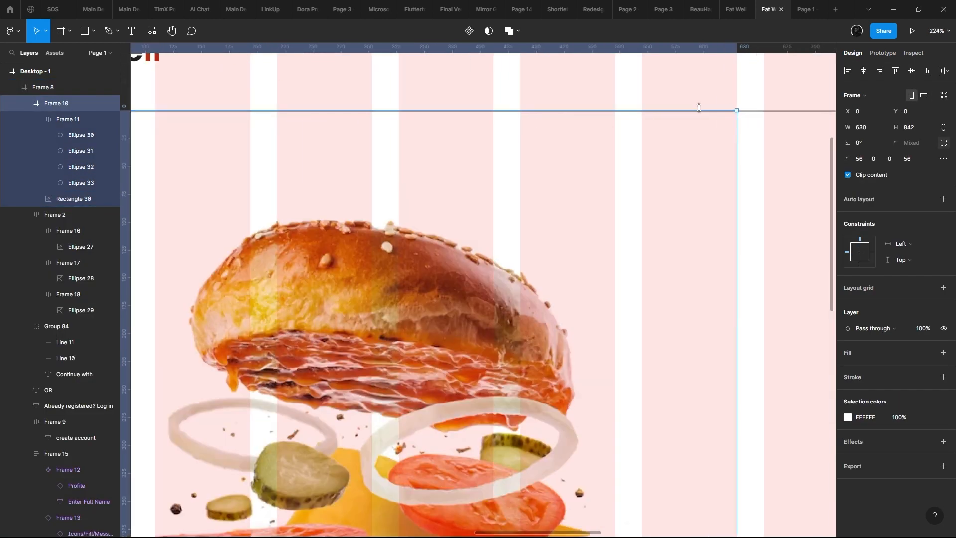
pyautogui.scroll(2, 743, 130)
pyautogui.scroll(-2, 724, 128)
pyautogui.press('Down')
pyautogui.press('Down')
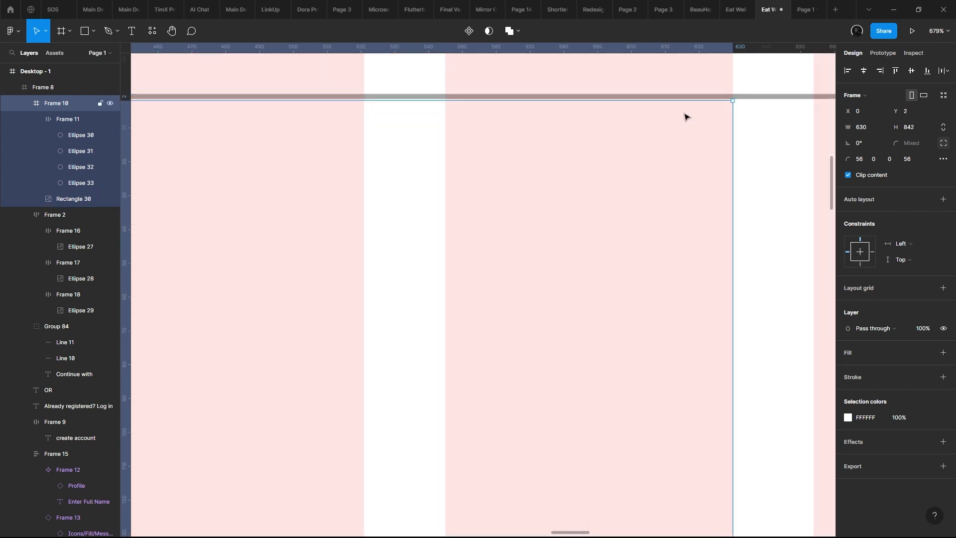
pyautogui.scroll(-3, 664, 102)
pyautogui.scroll(-2, 649, 98)
pyautogui.press('Up')
pyautogui.press('Up')
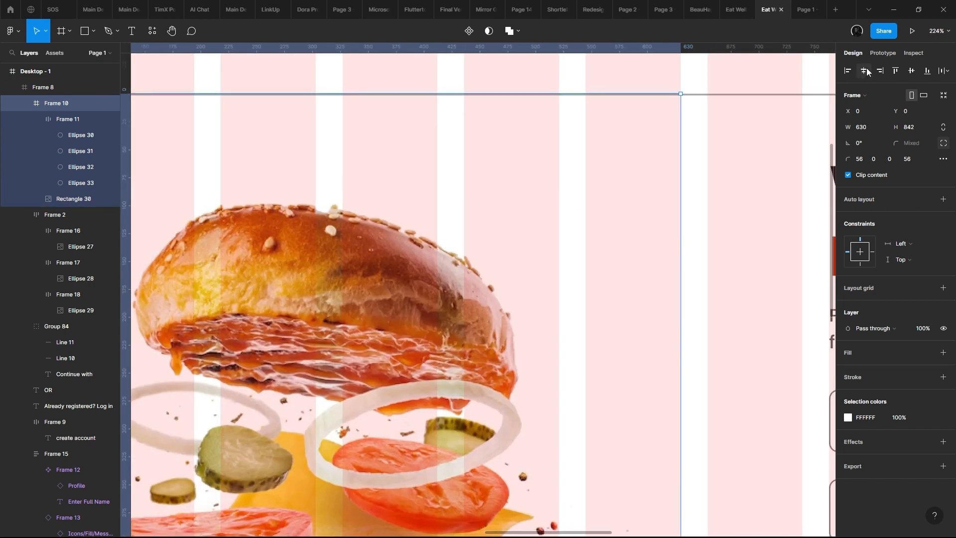
# - Inspect the burger photo's edges against the card outline, then examine the finished page in the prototype preview
pyautogui.scroll(-5, 647, 129)
pyautogui.scroll(2, 577, 151)
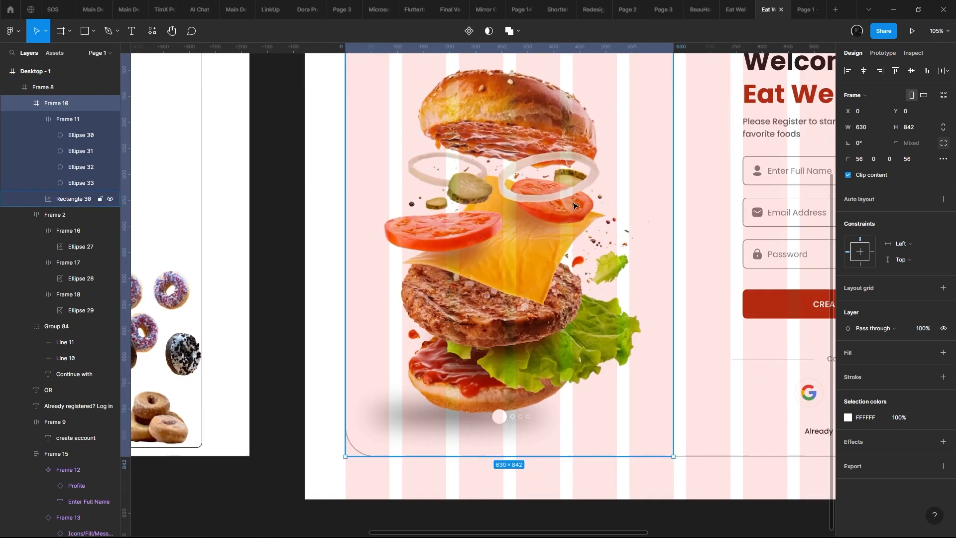
pyautogui.moveTo(521, 353); pyautogui.dragTo(500, 399)
pyautogui.scroll(-2, 499, 333)
pyautogui.scroll(1, 501, 328)
pyautogui.moveTo(501, 329); pyautogui.dragTo(407, 332)
pyautogui.click(802, 10)
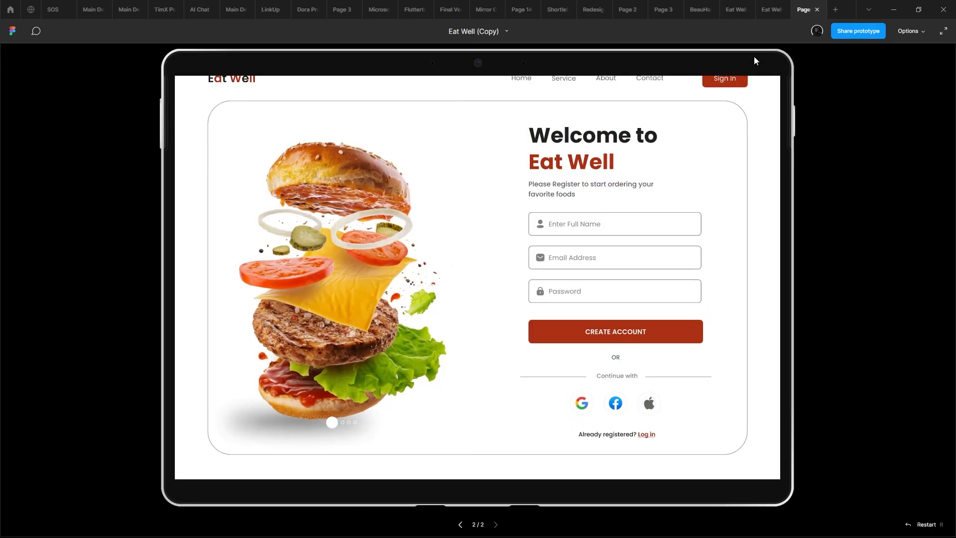
pyautogui.moveTo(772, 16)
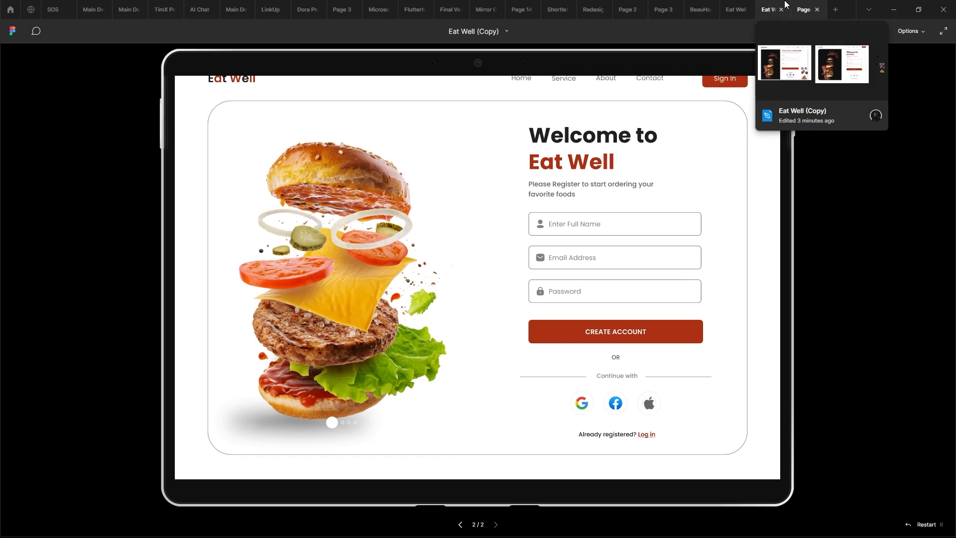
# - Return from the prototype preview to the design and add a drop shadow to the burger photo's frame
pyautogui.scroll(1, 425, 234)
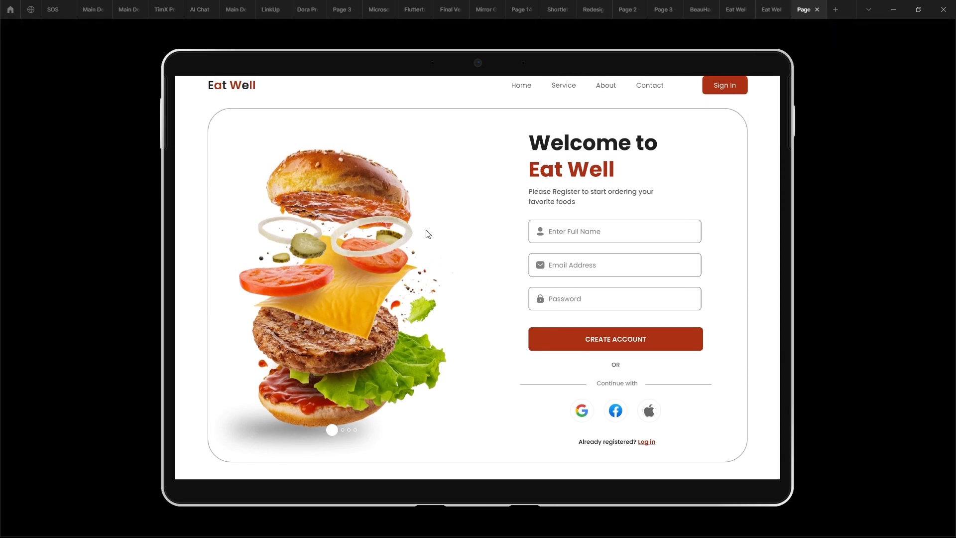
pyautogui.scroll(-1, 423, 223)
pyautogui.click(771, 10)
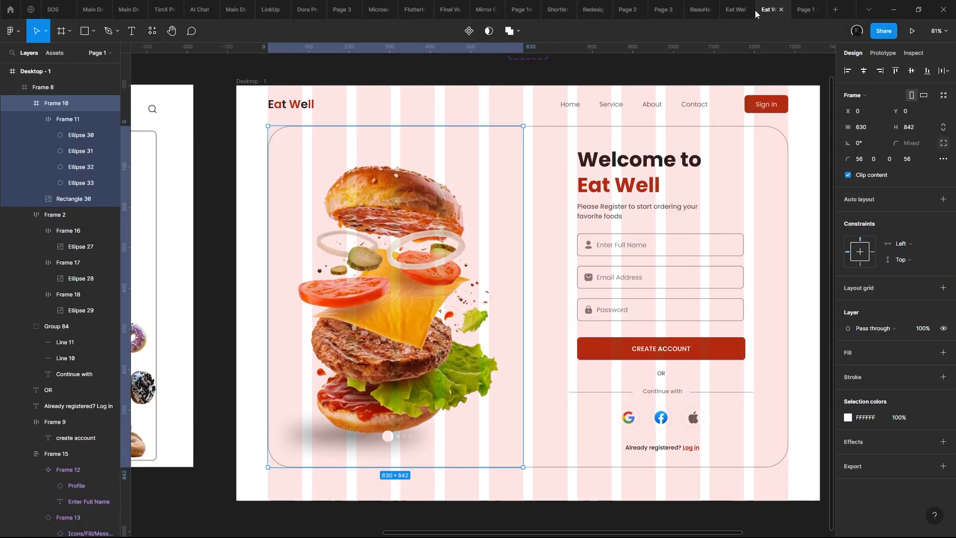
pyautogui.click(943, 441)
pyautogui.click(877, 456)
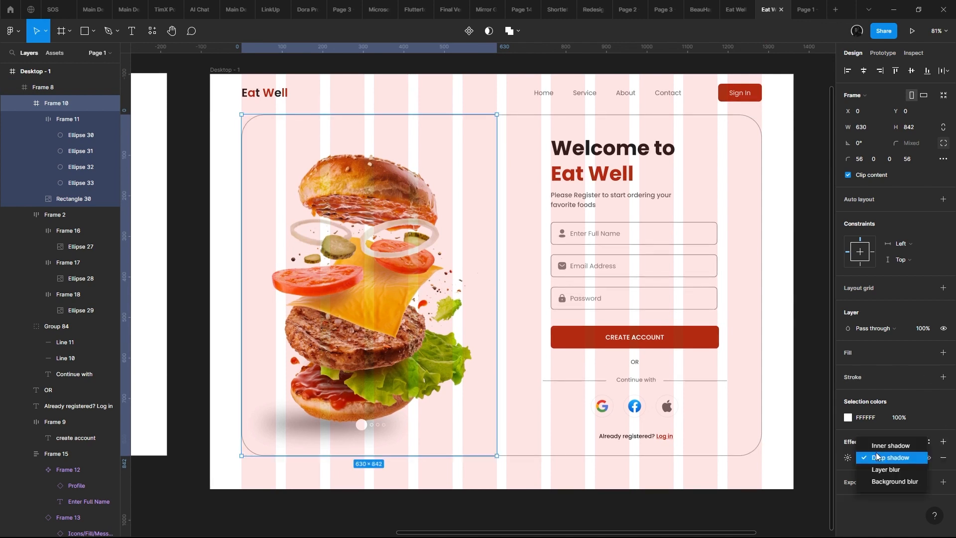
pyautogui.click(844, 457)
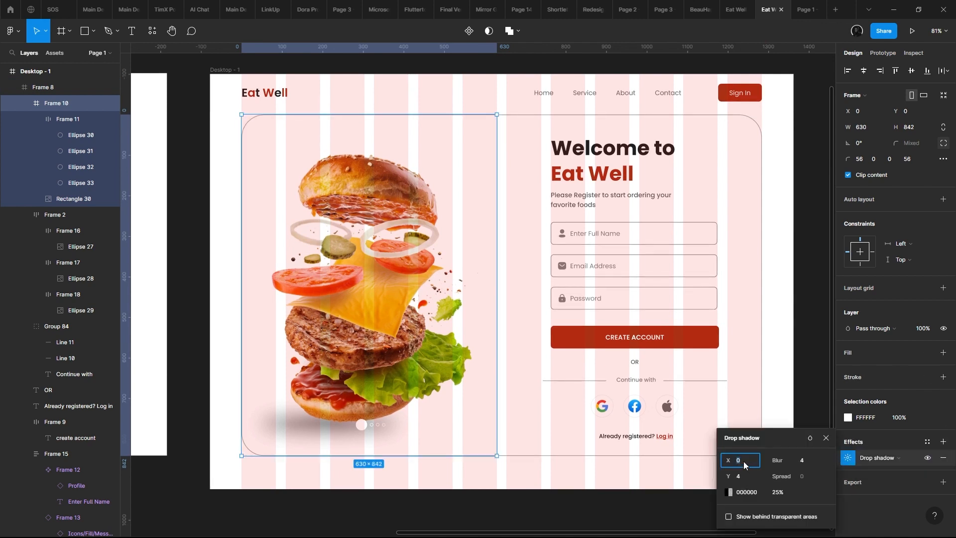
# - Set the burger frame's drop shadow to an X offset of 8 and a blur of 29
pyautogui.press('Up')
pyautogui.press('Up')
pyautogui.press('Up')
pyautogui.press('Up')
pyautogui.press('Up')
pyautogui.press('Up')
pyautogui.press('Up')
pyautogui.press('Up')
pyautogui.press('Up')
pyautogui.press('Up')
pyautogui.press('Up')
pyautogui.press('Up')
pyautogui.press('Up')
pyautogui.press('Up')
pyautogui.press('Up')
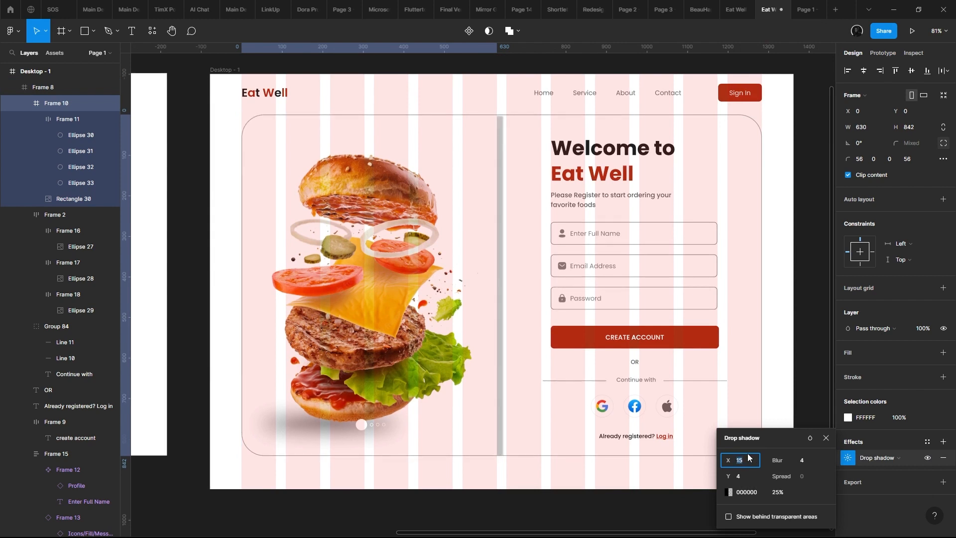
pyautogui.press('Down')
pyautogui.press('Down')
pyautogui.press('Down')
pyautogui.press('Down')
pyautogui.press('Down')
pyautogui.press('Down')
pyautogui.press('Down')
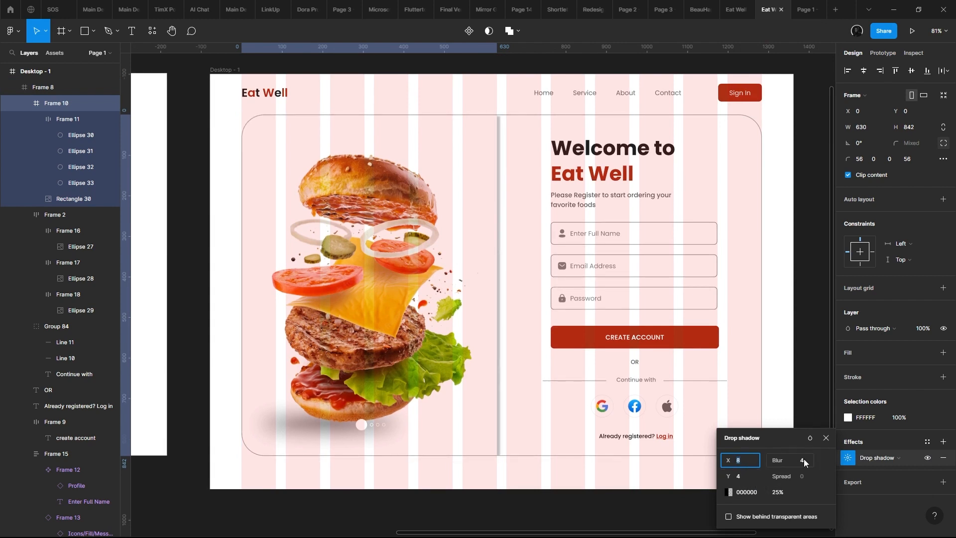
pyautogui.hotkey('shift', 'Up')
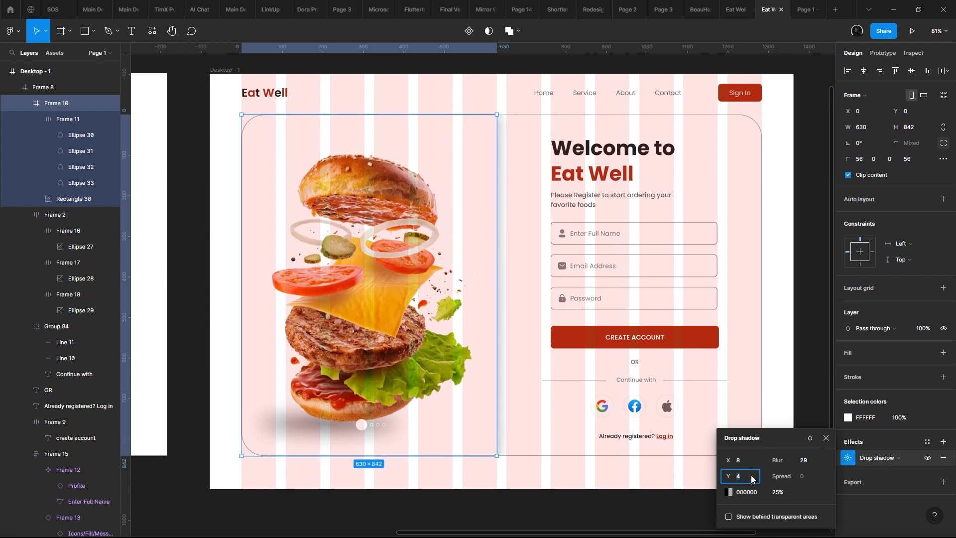
# - Set the drop shadow's opacity to 14% and check the divider effect in the prototype preview
pyautogui.click(789, 493)
pyautogui.press('Down')
pyautogui.press('Down')
pyautogui.press('Down')
pyautogui.press('Down')
pyautogui.press('Down')
pyautogui.press('Down')
pyautogui.press('Down')
pyautogui.press('Down')
pyautogui.press('Down')
pyautogui.press('Down')
pyautogui.press('Down')
pyautogui.press('Down')
pyautogui.press('Down')
pyautogui.press('Down')
pyautogui.press('Down')
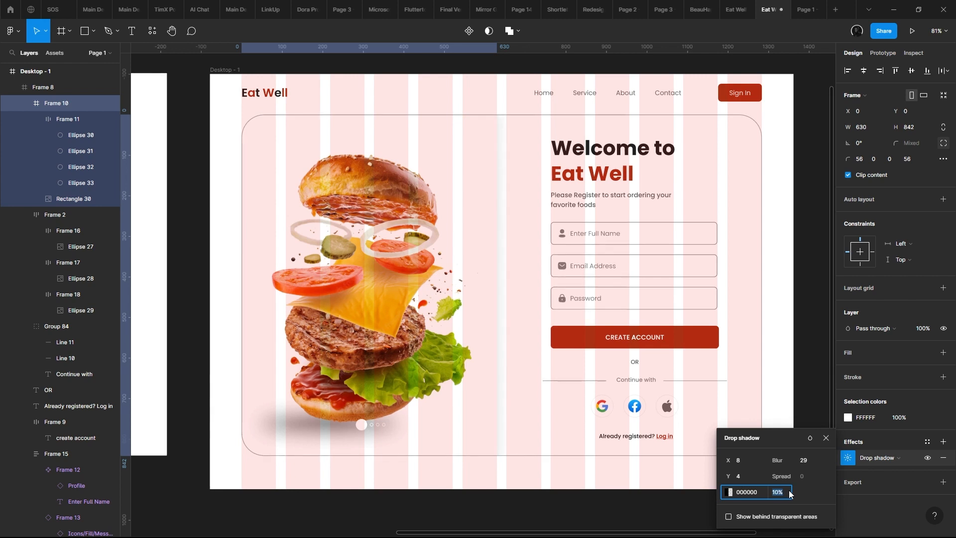
pyautogui.hotkey('ctrl', 'alt', 'Return')
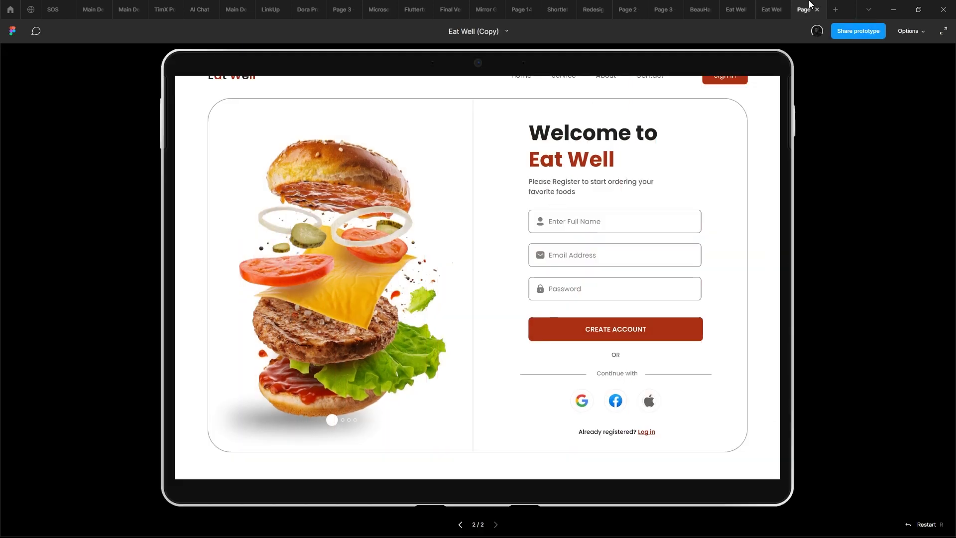
pyautogui.scroll(1, 668, 139)
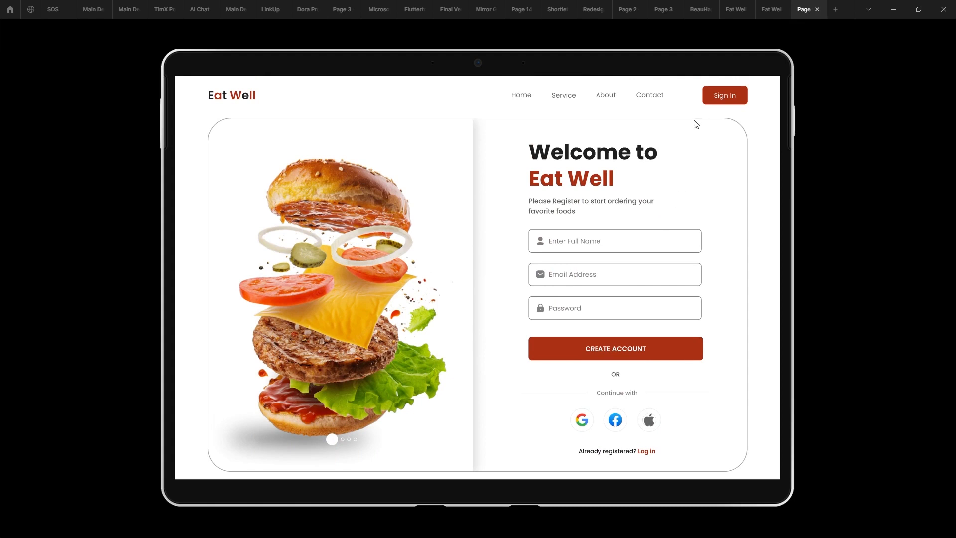
# - Lighten the sign-up card frame's stroke colour to BABABA and check the card outline in the prototype preview
pyautogui.click(779, 4)
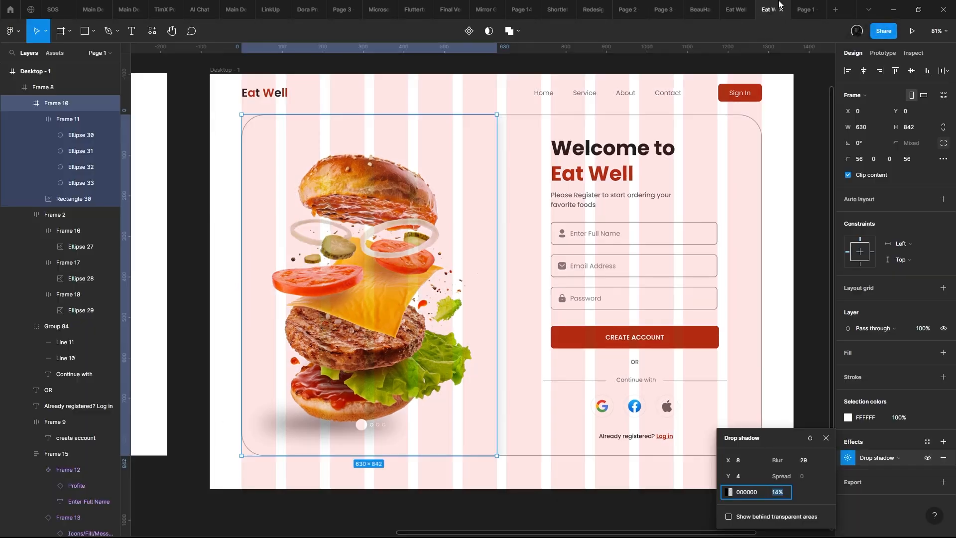
pyautogui.click(703, 141)
pyautogui.click(849, 378)
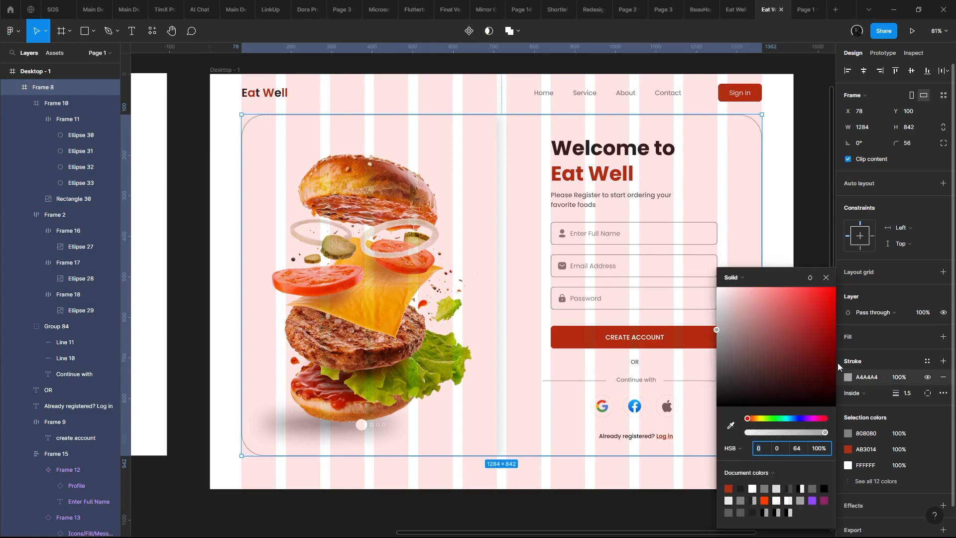
pyautogui.moveTo(748, 340); pyautogui.dragTo(699, 307)
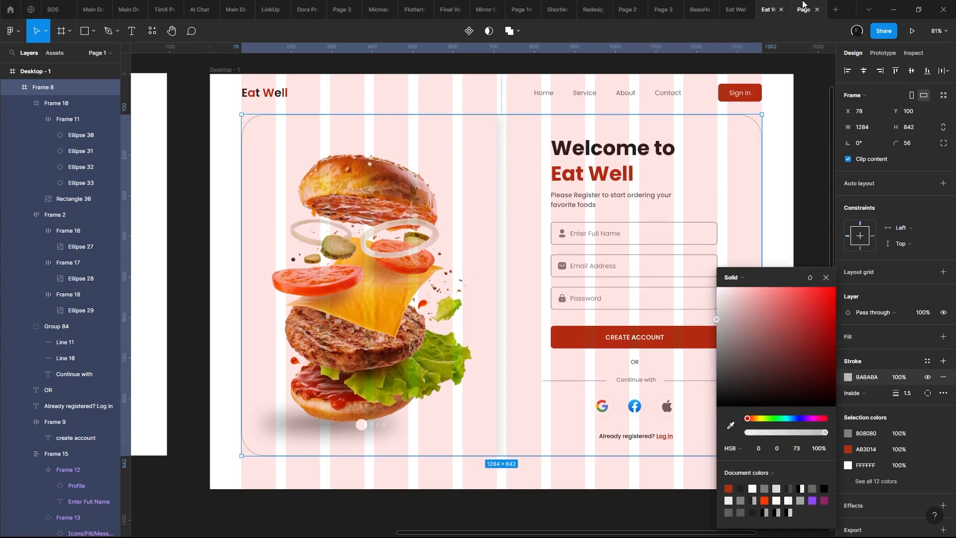
pyautogui.click(803, 8)
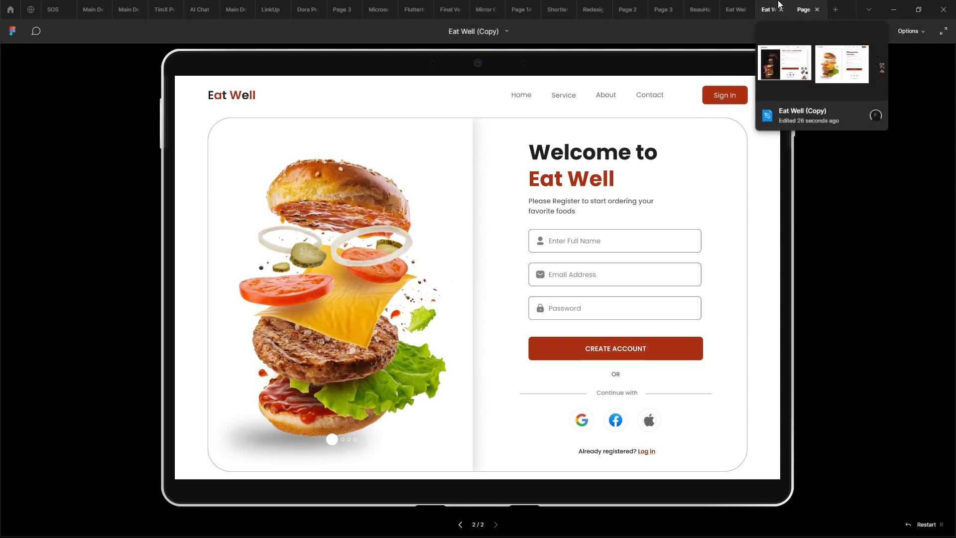
pyautogui.moveTo(769, 79)
pyautogui.mouseDown()
pyautogui.moveTo(769, 62)
pyautogui.moveTo(777, 93)
pyautogui.mouseUp()
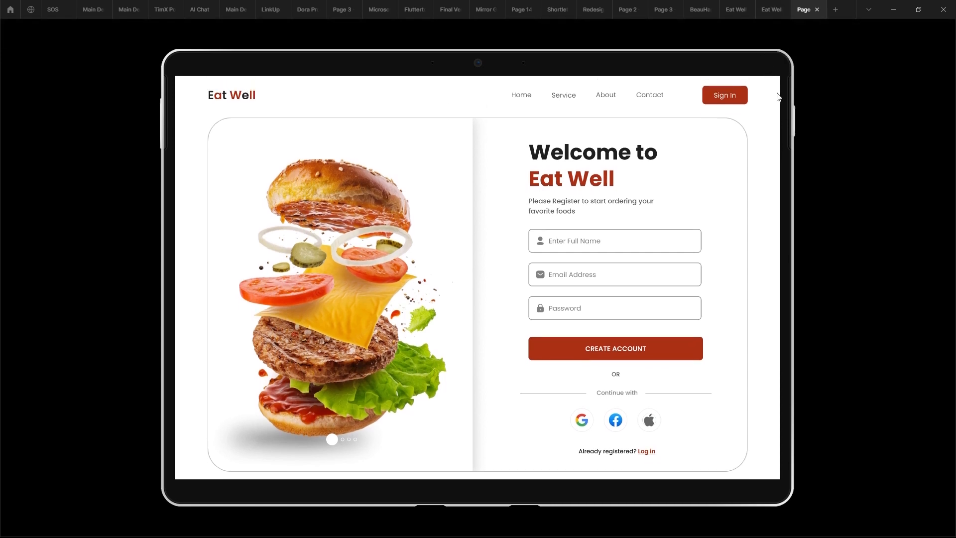
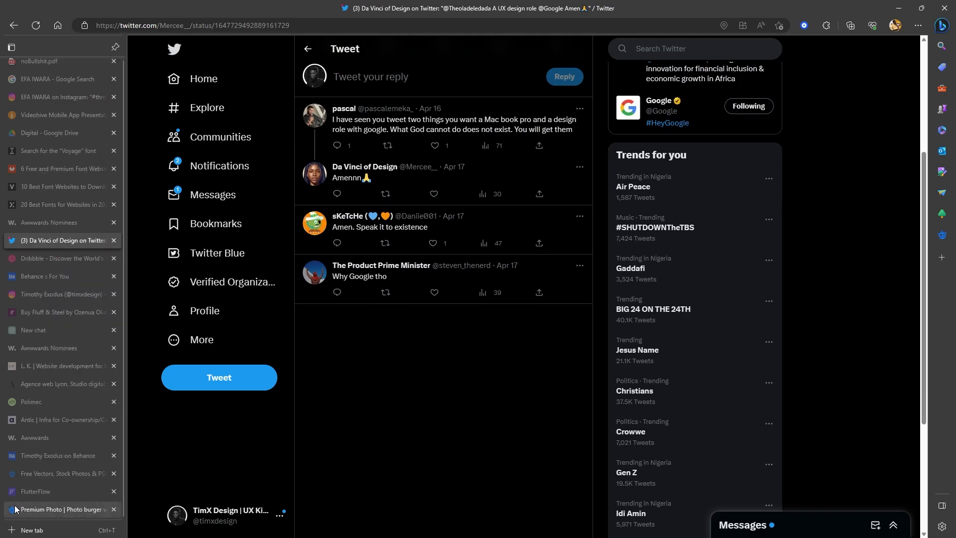
# - Switch to Freepik and browse the burger search results, previewing the sandwich on a cutting board and the delicious cheeseburger photos
pyautogui.click(15, 509)
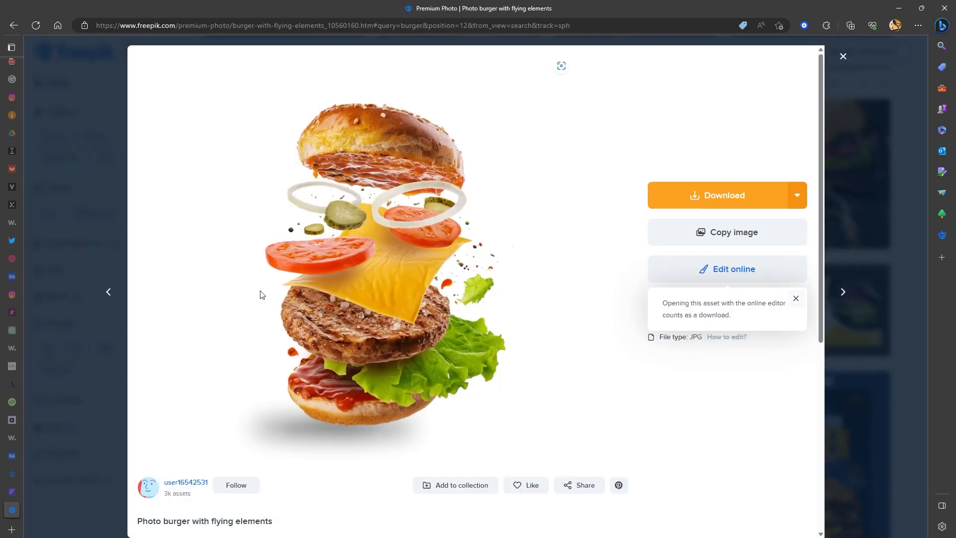
pyautogui.click(103, 162)
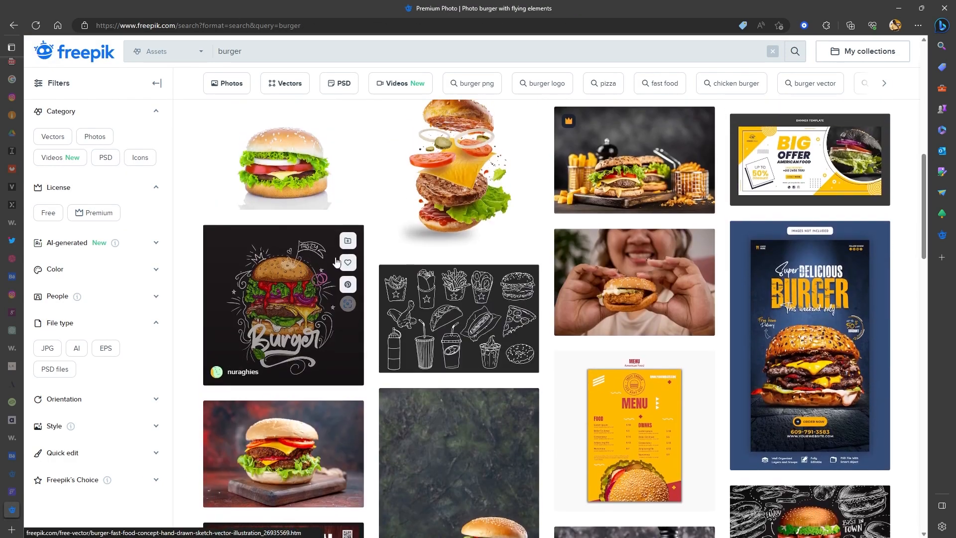
pyautogui.scroll(-3, 527, 307)
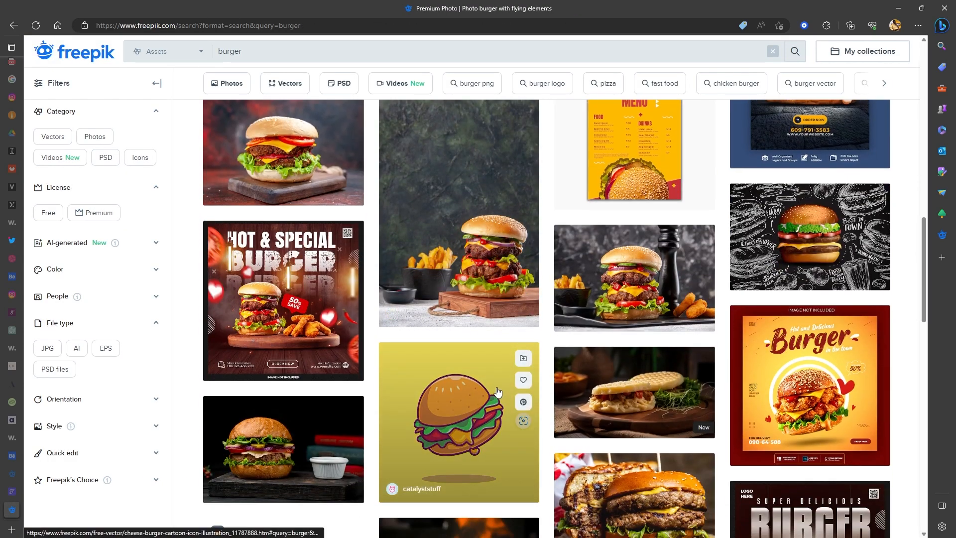
pyautogui.click(466, 226)
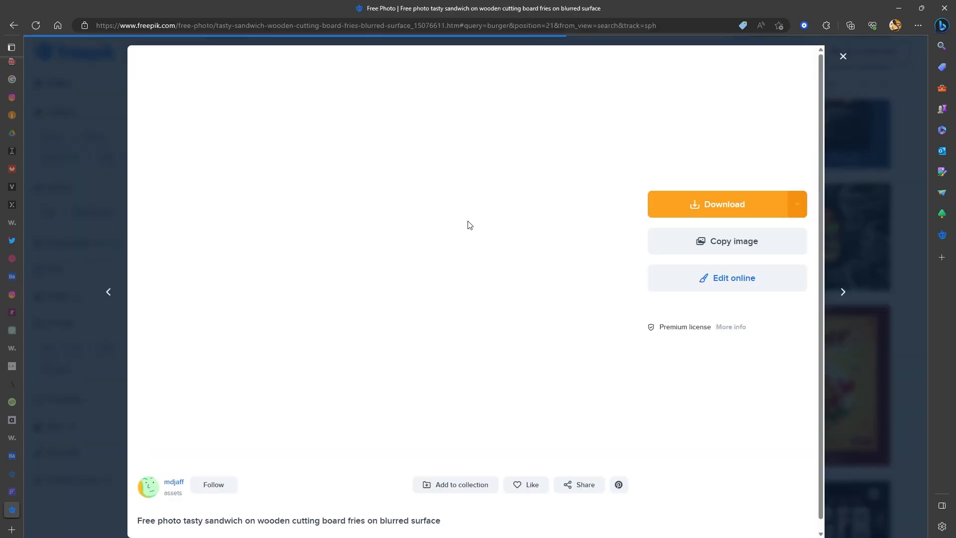
pyautogui.click(853, 148)
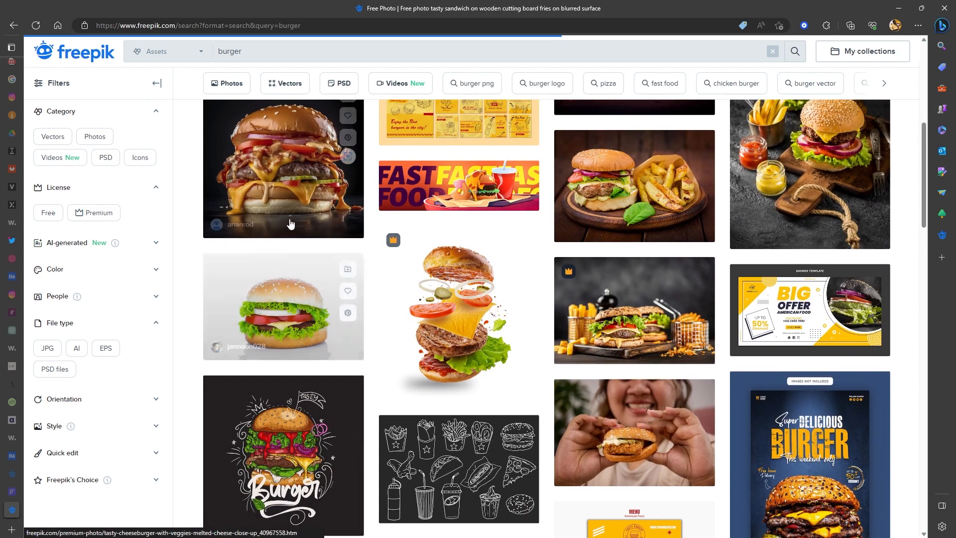
pyautogui.click(283, 276)
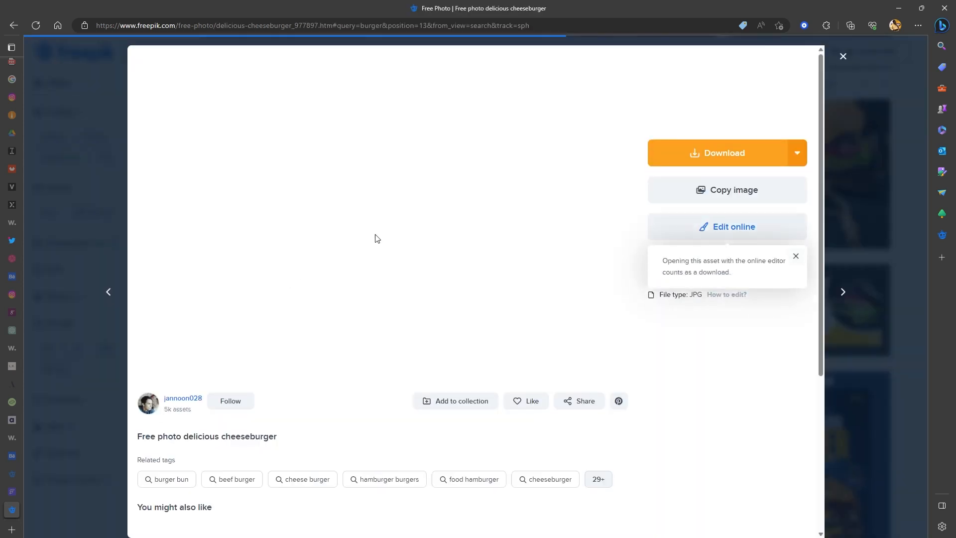
pyautogui.click(864, 141)
pyautogui.click(441, 276)
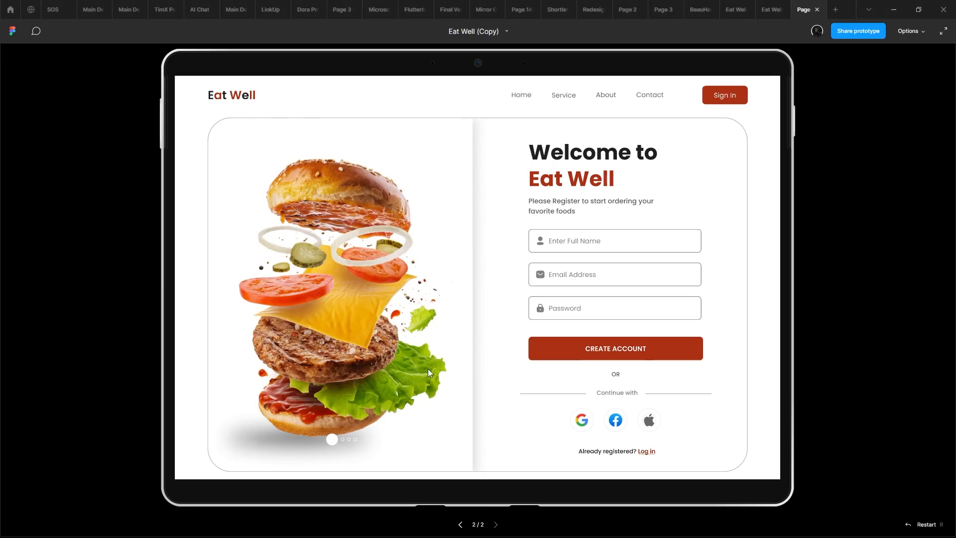
# - Return to the Eat Well design, try shrinking the burger photo's frame to about 415 × 555, and undo it
pyautogui.moveTo(431, 351)
pyautogui.mouseDown()
pyautogui.moveTo(441, 336)
pyautogui.moveTo(448, 345)
pyautogui.mouseUp()
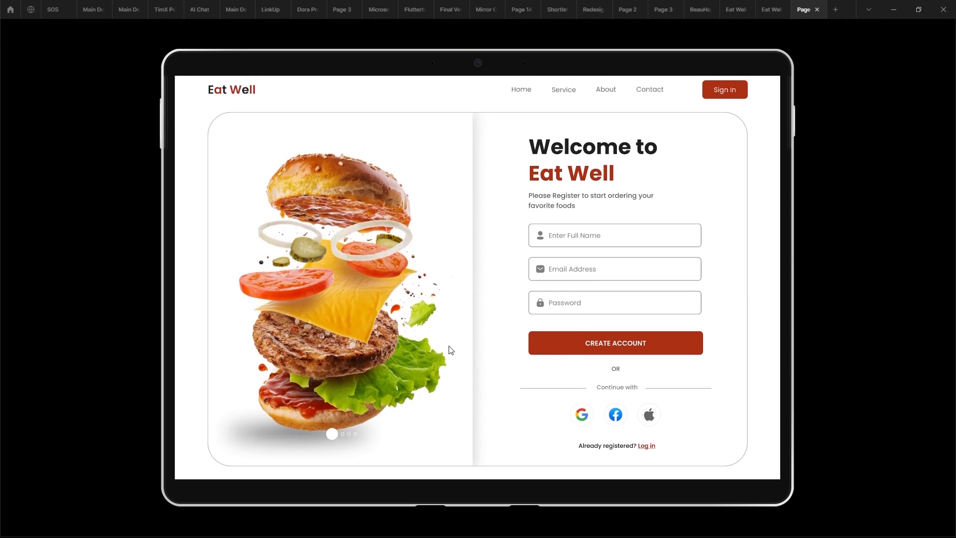
pyautogui.click(770, 10)
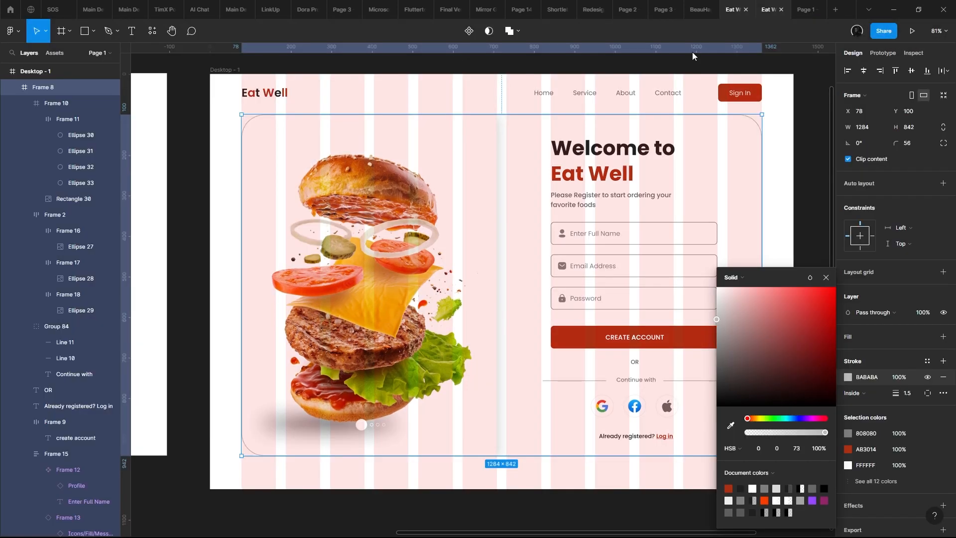
pyautogui.click(467, 208)
pyautogui.moveTo(494, 117); pyautogui.dragTo(378, 262)
pyautogui.hotkey('ctrl', 'z')
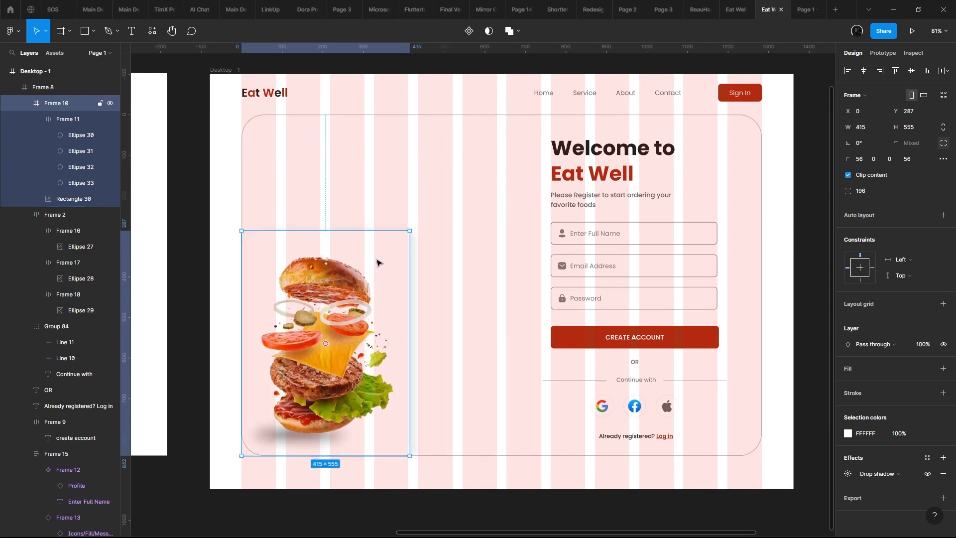
pyautogui.hotkey('ctrl', 'z')
# - Try to scale the burger image itself down to about 432 × 578 inside its frame
pyautogui.doubleClick(447, 203)
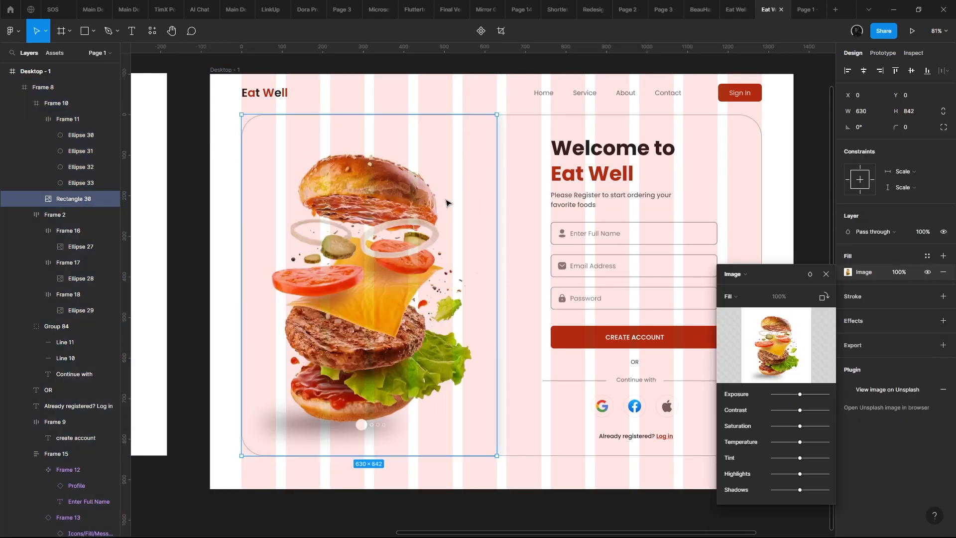
pyautogui.moveTo(495, 124); pyautogui.dragTo(401, 221)
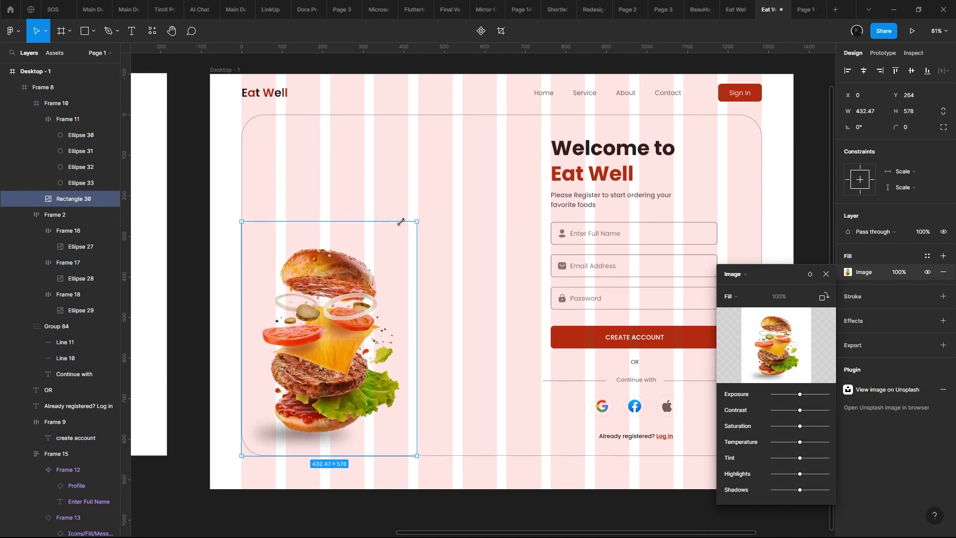
pyautogui.press('Escape')
pyautogui.click(470, 197)
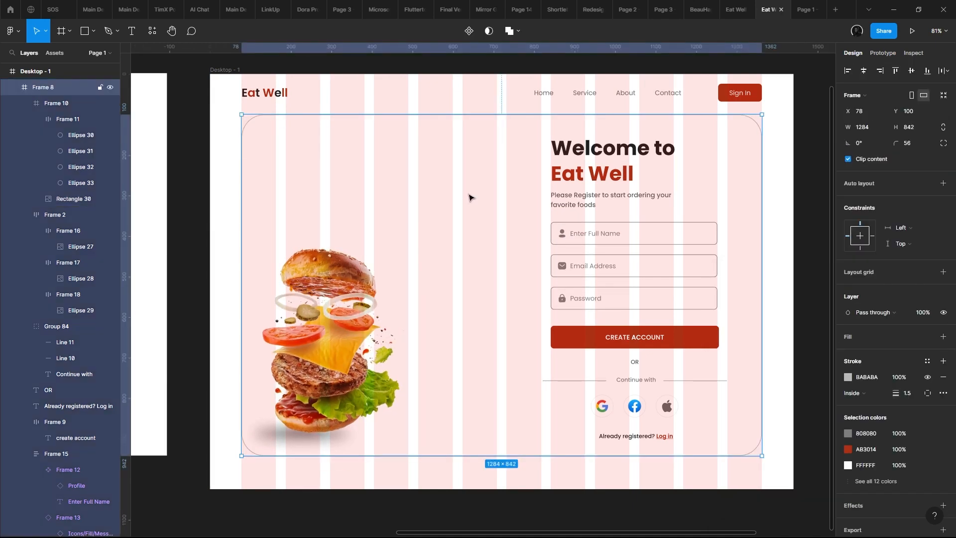
pyautogui.doubleClick(393, 194)
pyautogui.doubleClick(346, 244)
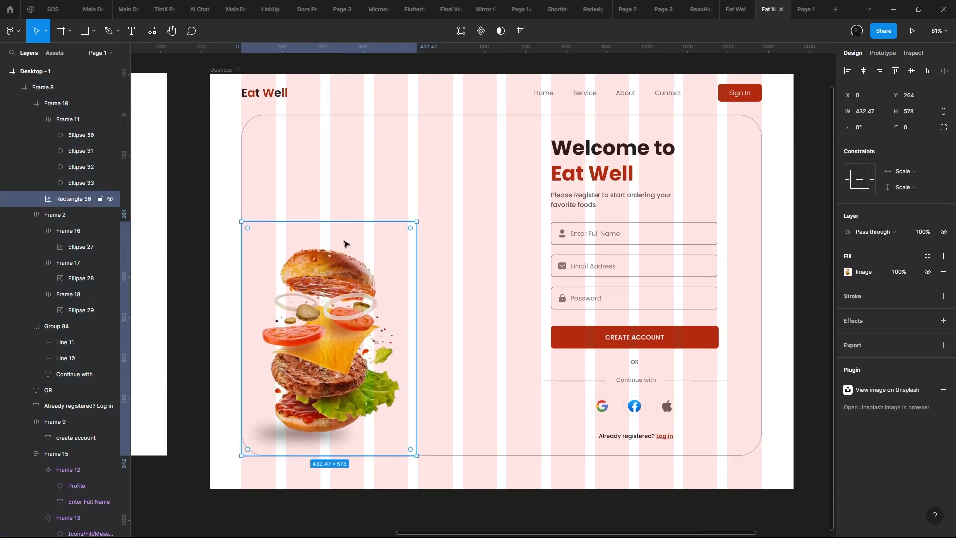
# - Undo the last scaling of the burger image
pyautogui.hotkey('ctrl', 'z')
pyautogui.hotkey('ctrl', 'z')
pyautogui.hotkey('ctrl', 'z')
pyautogui.hotkey('ctrl', 'z')
pyautogui.hotkey('ctrl', 'z')
pyautogui.hotkey('ctrl', 'z')
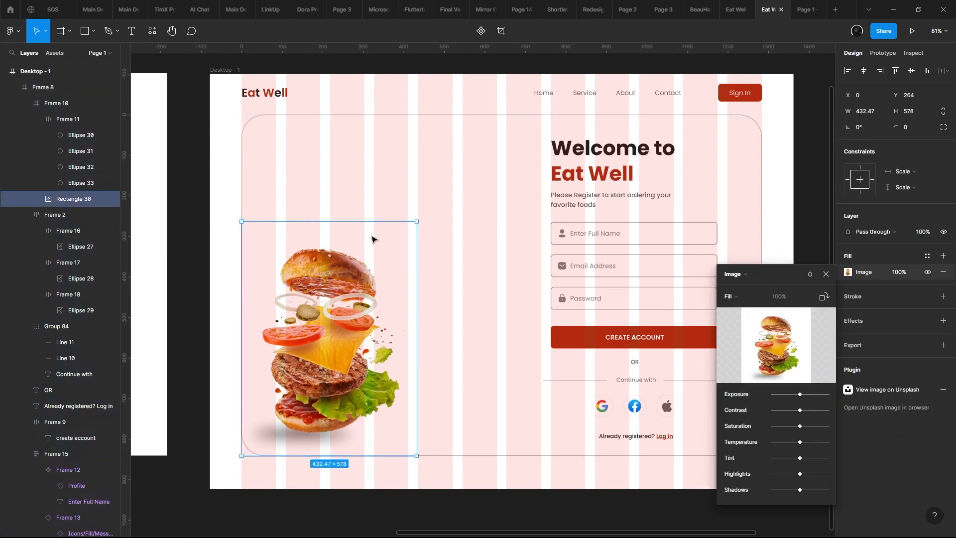
# - Scale the burger image to about 537 × 718 and give its frame a white FFFFFF fill
pyautogui.click(507, 241)
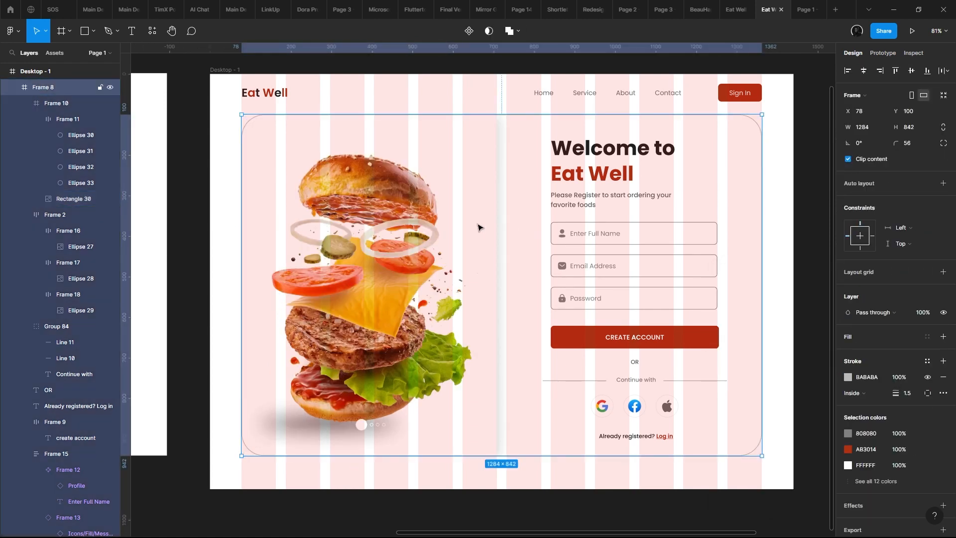
pyautogui.doubleClick(460, 221)
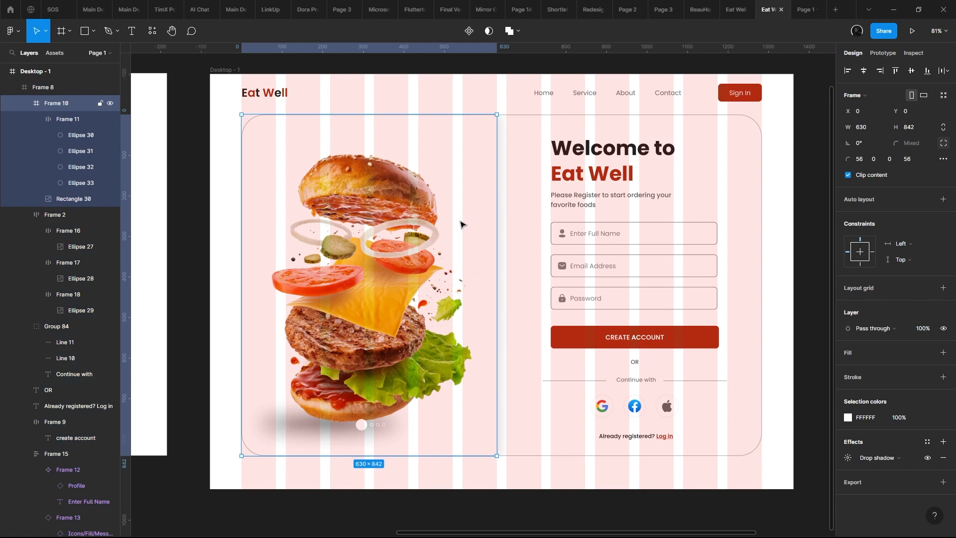
pyautogui.doubleClick(480, 216)
pyautogui.moveTo(499, 205); pyautogui.dragTo(460, 202)
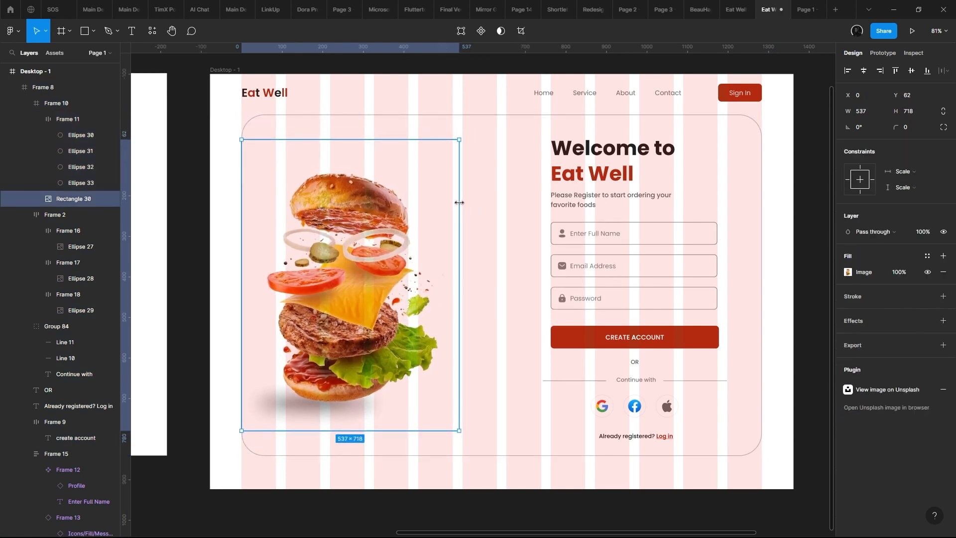
pyautogui.press('Escape')
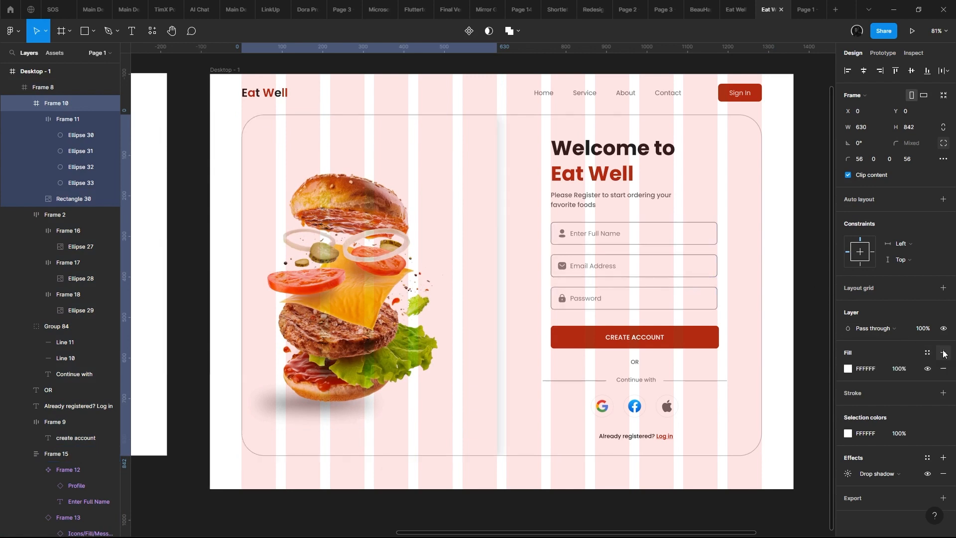
# - Resize the burger image to about 469 × 626, move it to X 97, Y 135, and check the prototype preview
pyautogui.click(411, 279)
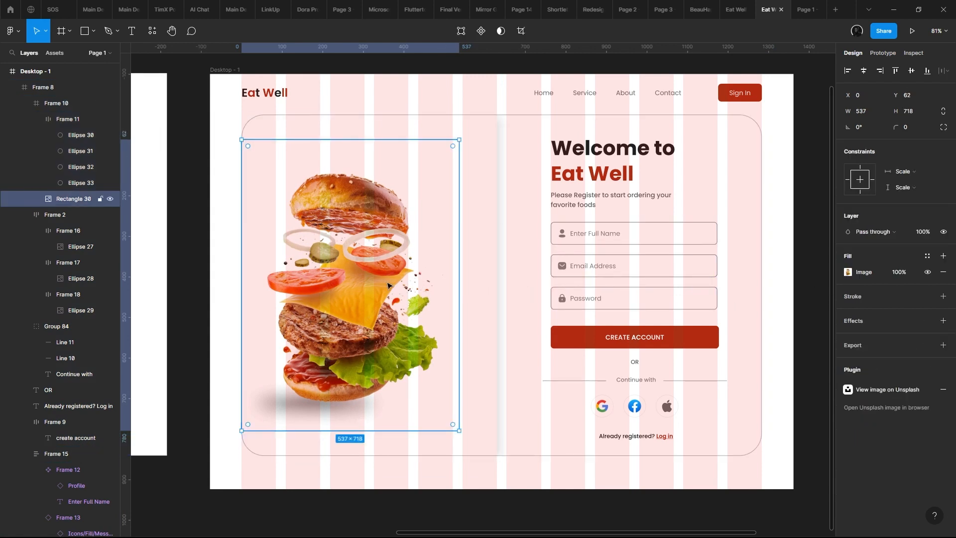
pyautogui.moveTo(387, 284); pyautogui.dragTo(438, 235)
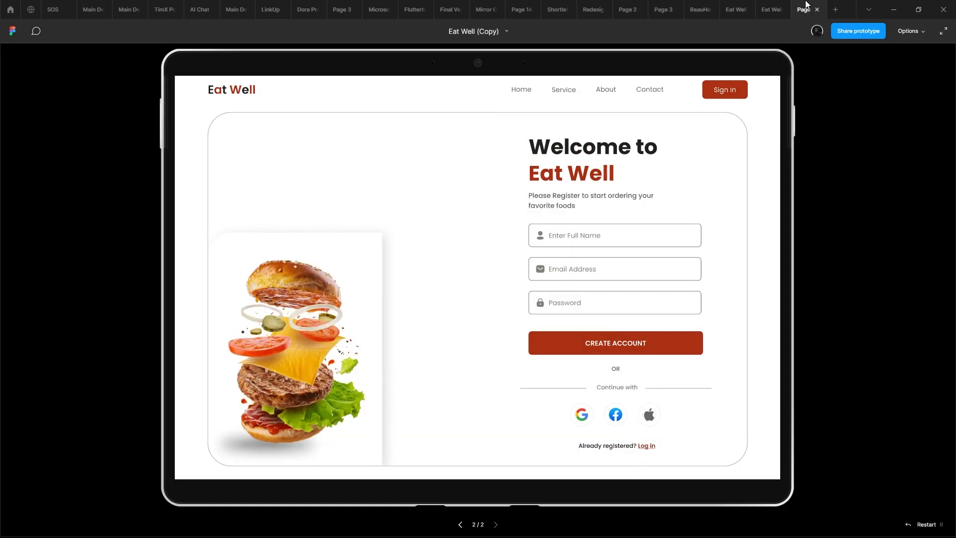
pyautogui.click(798, 10)
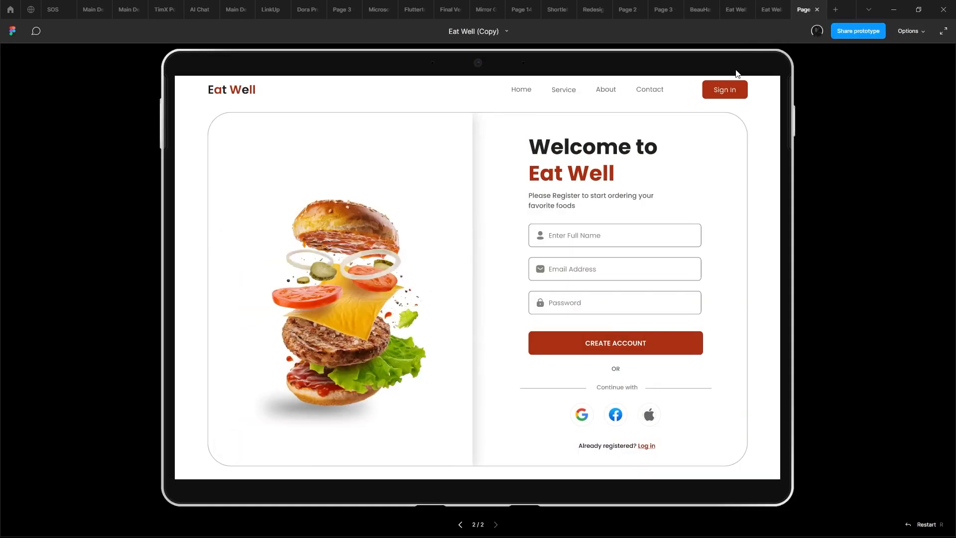
# - Return to the design, enlarge the burger image to about 667 × 890, and check it in the prototype preview
pyautogui.click(772, 10)
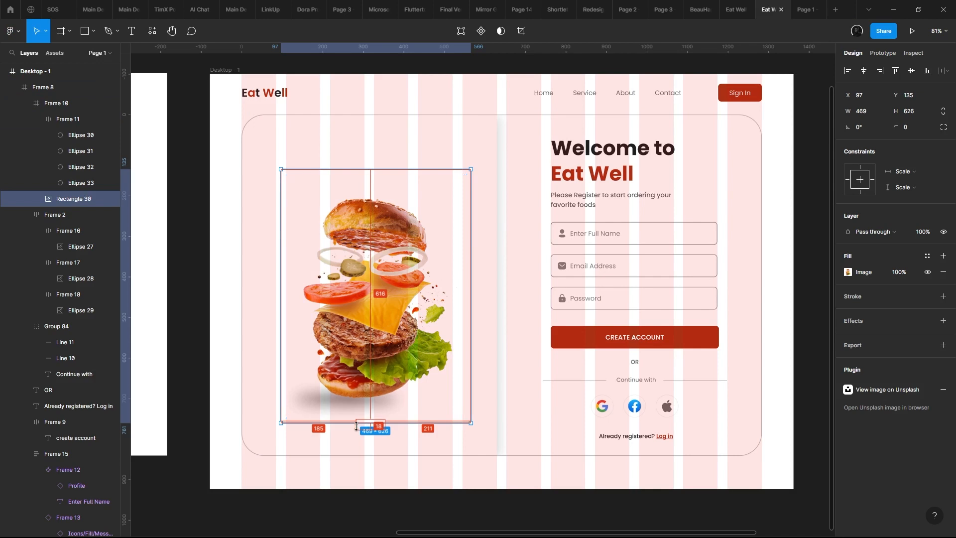
pyautogui.moveTo(357, 426); pyautogui.dragTo(373, 478)
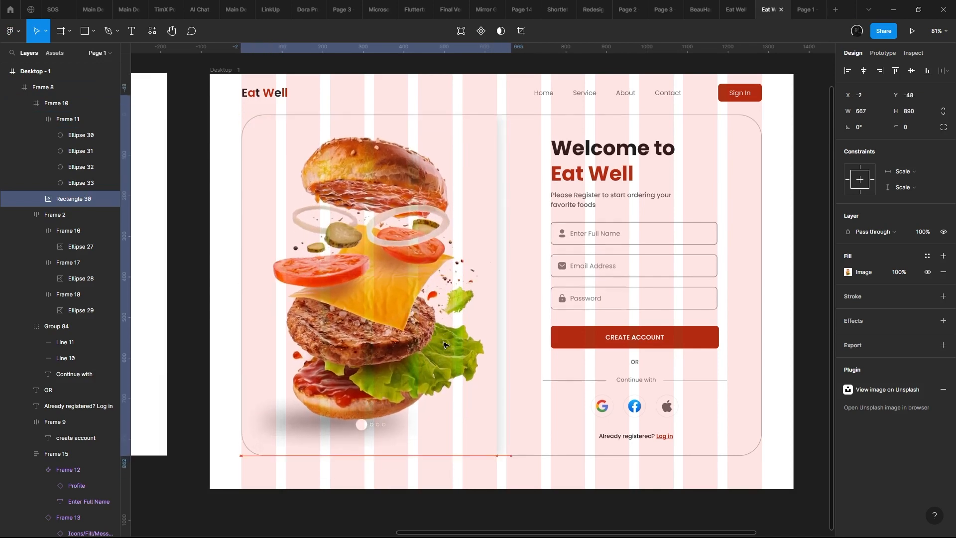
pyautogui.click(804, 9)
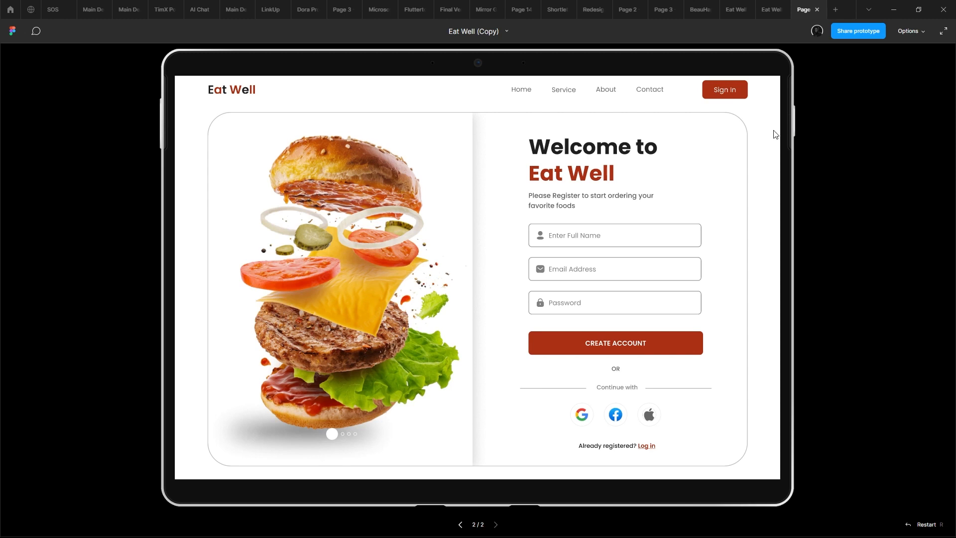
# - Return to the design and undo the recent enlargement and repositioning of the burger image
pyautogui.moveTo(777, 4)
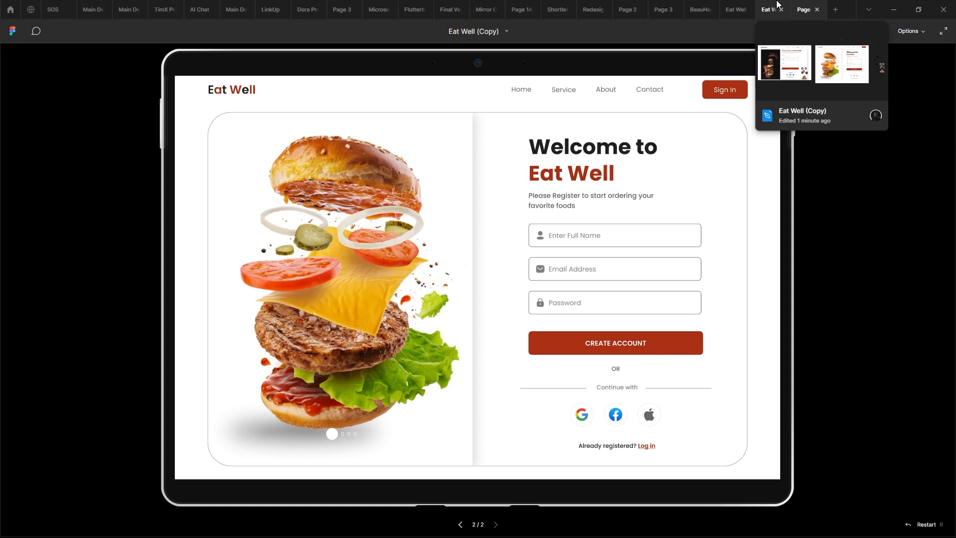
pyautogui.click(777, 4)
pyautogui.scroll(-3, 497, 224)
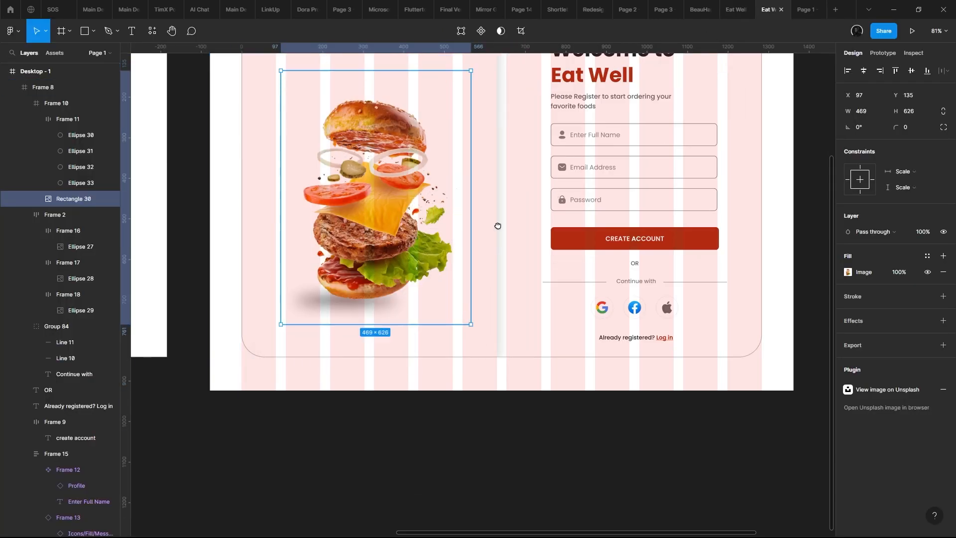
pyautogui.scroll(3, 441, 305)
pyautogui.hotkey('shift', 'Return')
pyautogui.scroll(-5, 440, 304)
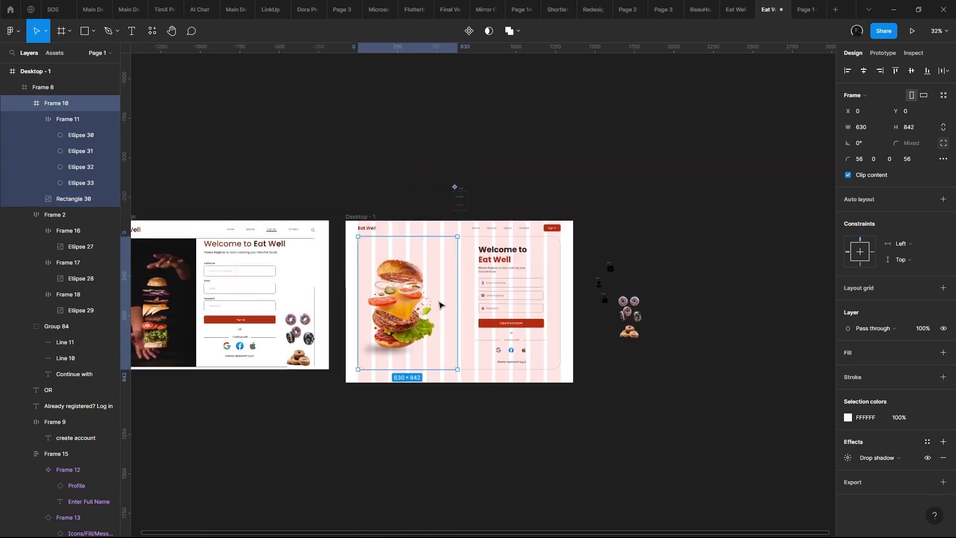
pyautogui.moveTo(440, 304); pyautogui.dragTo(508, 282)
pyautogui.doubleClick(479, 278)
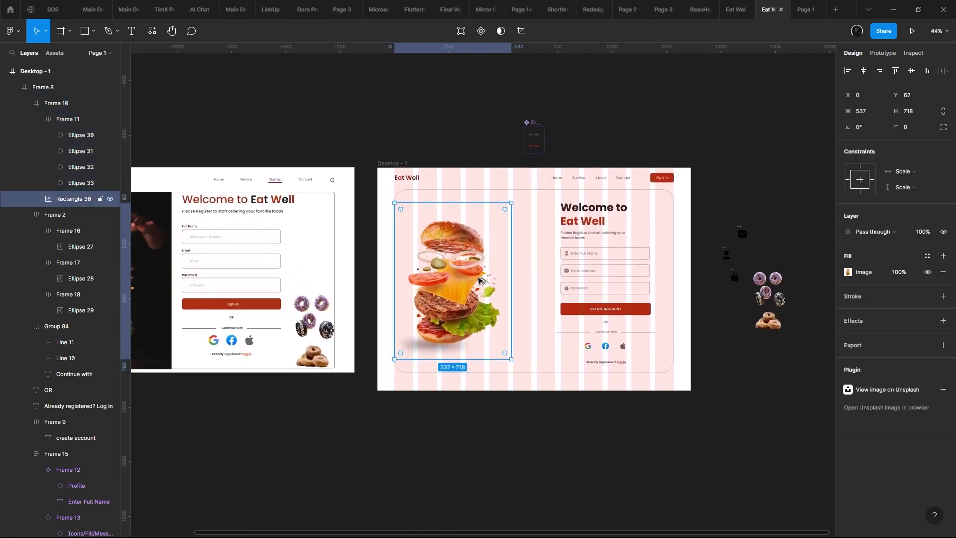
# - Restore the burger image to 630 × 842 so it fills its frame in the sign-up card
pyautogui.press('alt')
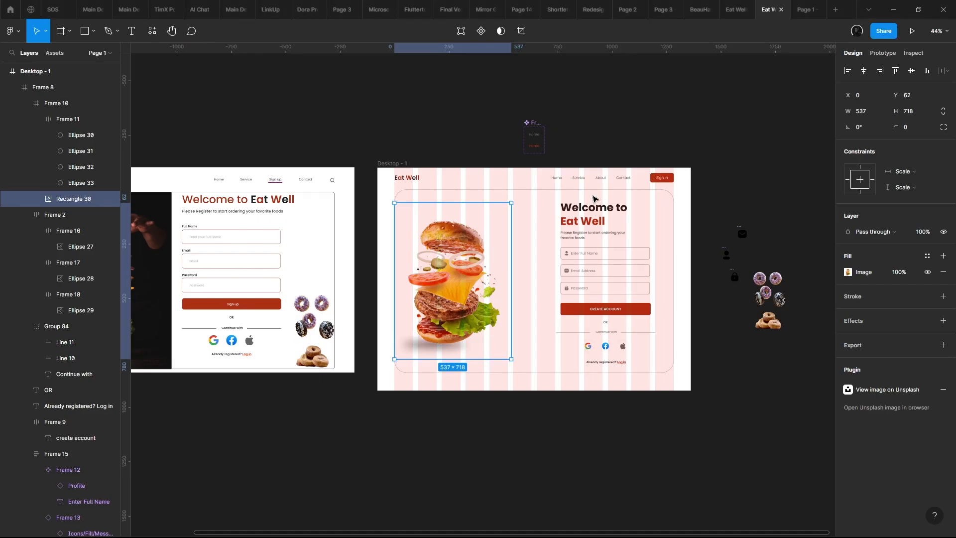
pyautogui.moveTo(511, 202); pyautogui.dragTo(532, 188)
pyautogui.click(531, 187)
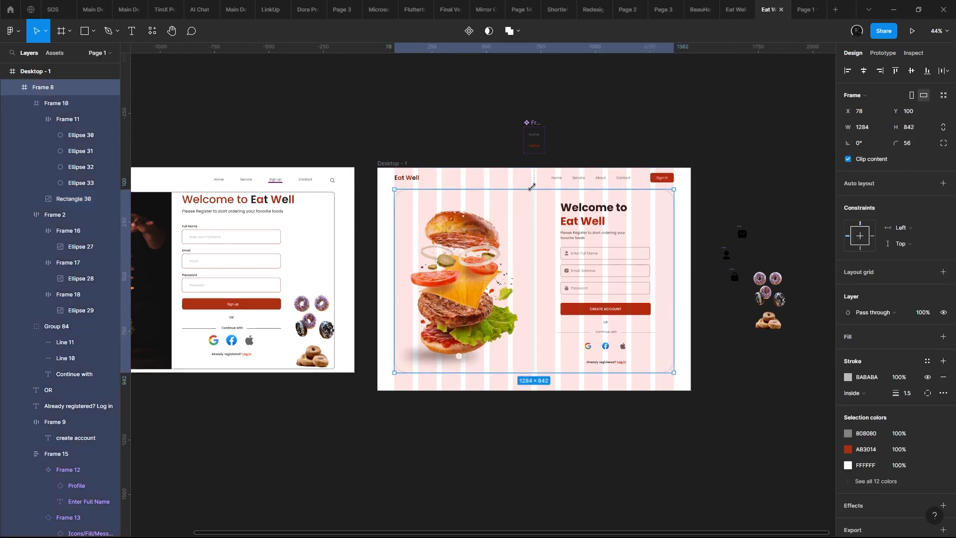
pyautogui.doubleClick(531, 187)
pyautogui.click(531, 187)
pyautogui.click(532, 186)
pyautogui.doubleClick(528, 197)
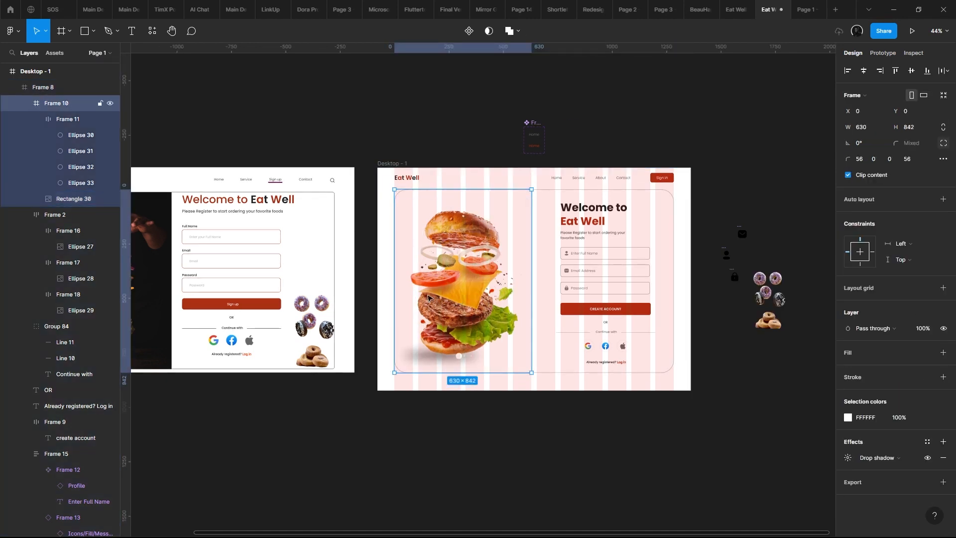
pyautogui.click(458, 276)
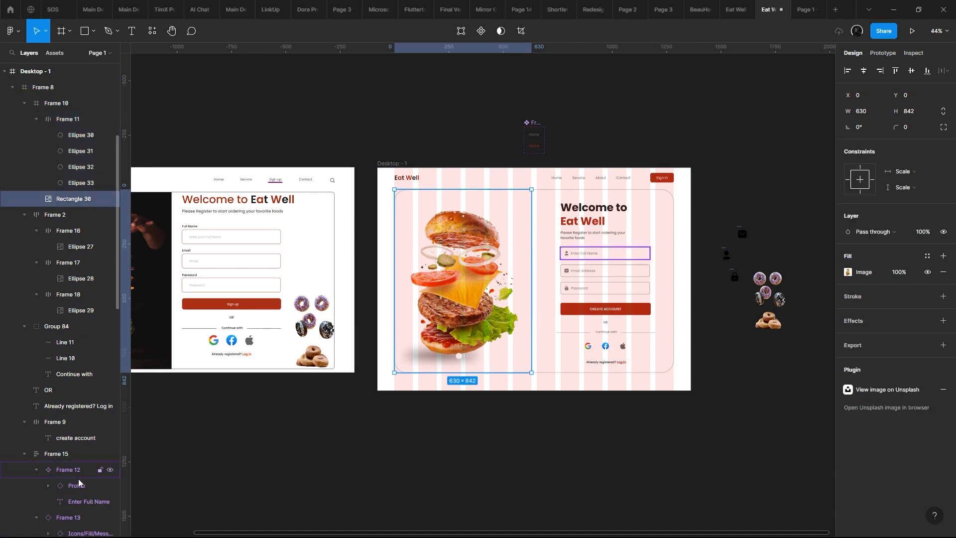
# - Switch to Freepik, leave the flying-elements burger preview, and open the tasty cheeseburger with veggies and melted cheese photo
pyautogui.hotkey('alt', 'Tab')
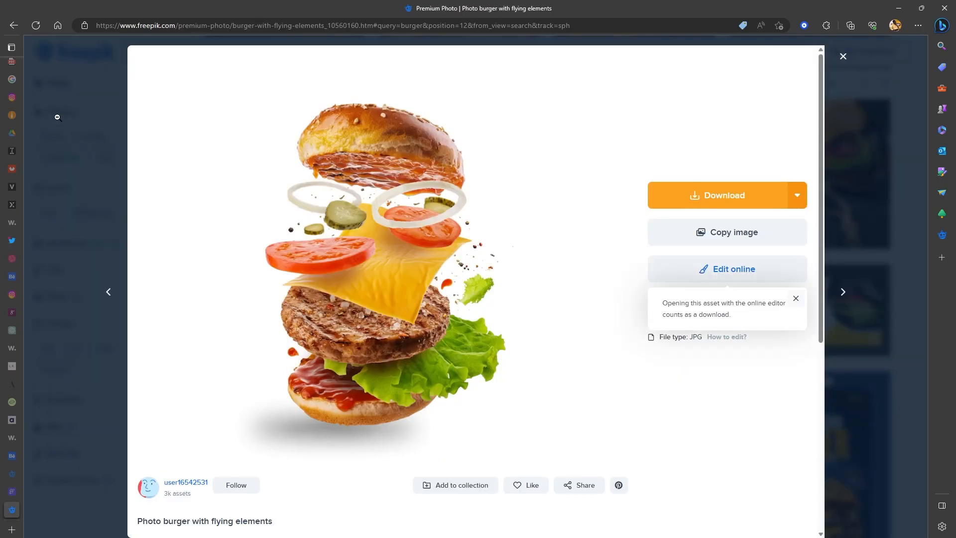
pyautogui.click(57, 117)
pyautogui.scroll(3, 289, 306)
pyautogui.click(288, 307)
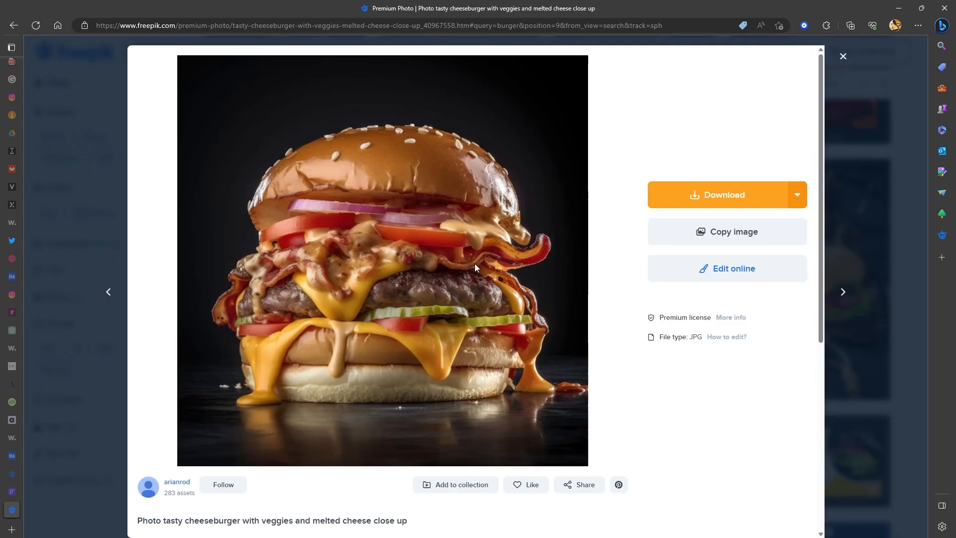
# - Copy the tasty cheeseburger photo from Freepik, return to Figma, and paste it into the burger image rectangle of the sign-up card
pyautogui.rightClick(444, 164)
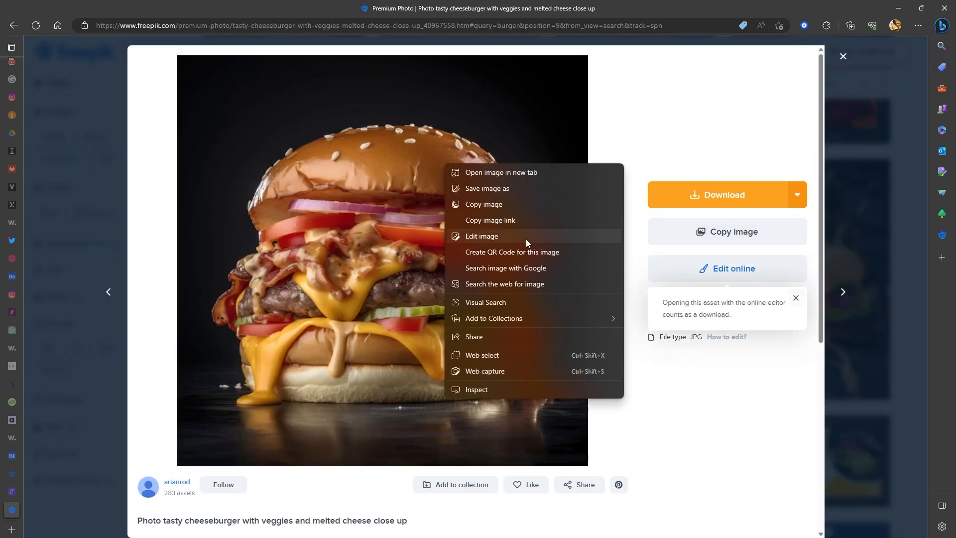
pyautogui.click(513, 204)
pyautogui.hotkey('alt', 'Tab')
pyautogui.hotkey('ctrl', 'v')
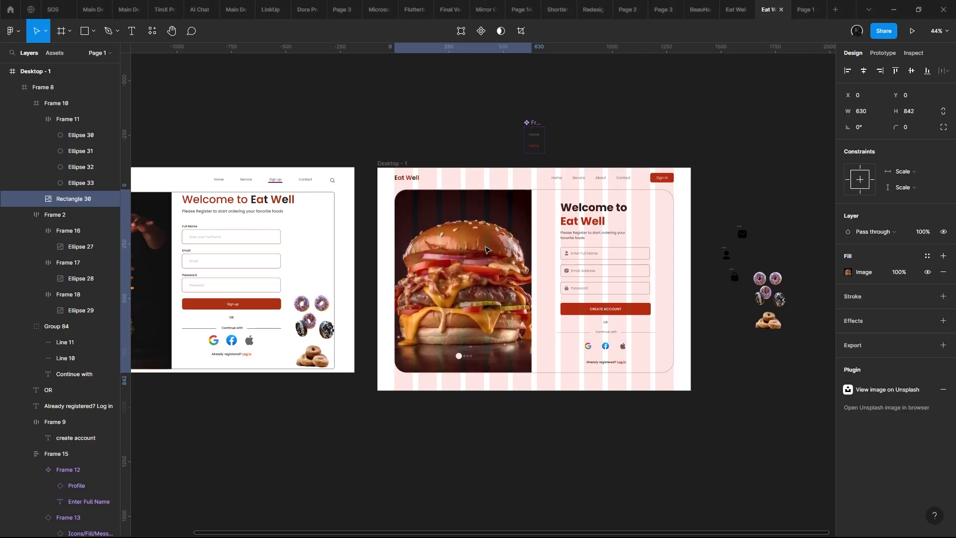
pyautogui.scroll(3, 478, 251)
# - Check the cheeseburger photo in the sign-up card using the prototype preview, comparing it with the design
pyautogui.click(801, 9)
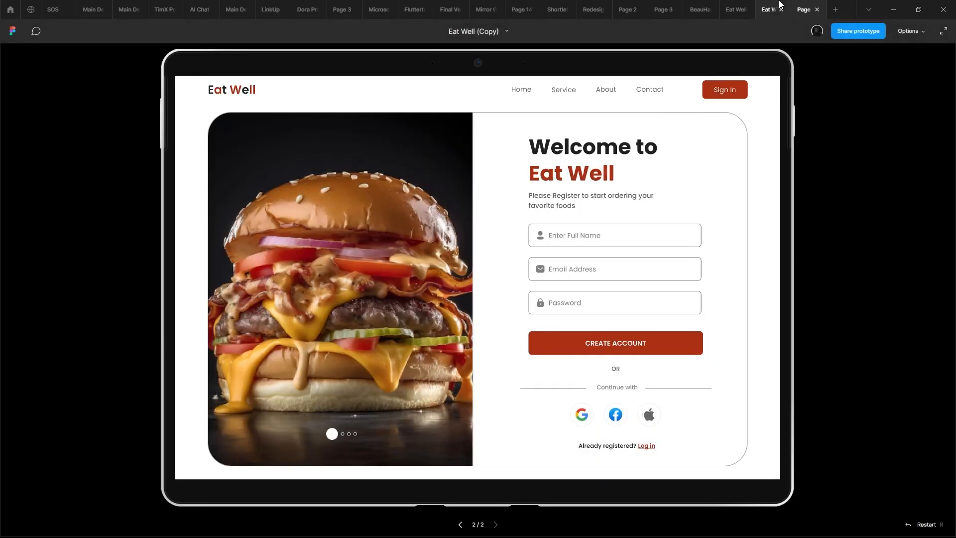
pyautogui.moveTo(778, 4)
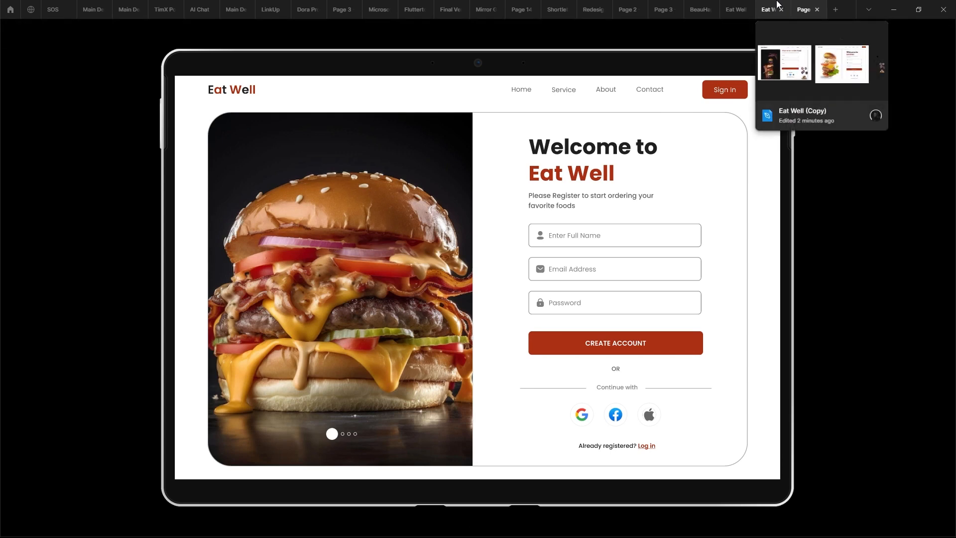
pyautogui.click(776, 3)
pyautogui.click(803, 8)
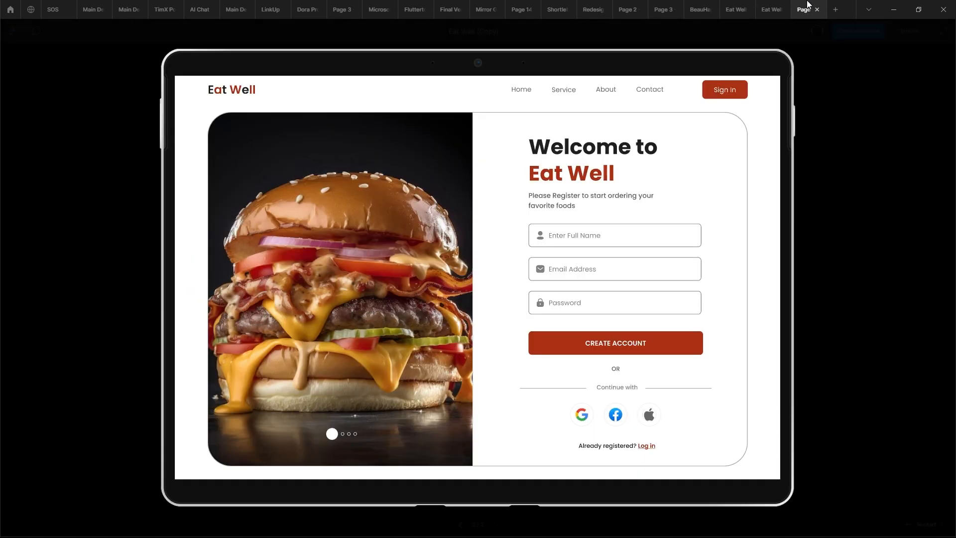
# - Return to the design and set a uniform corner radius of 56 on the frame holding the burger image
pyautogui.click(760, 10)
pyautogui.scroll(3, 489, 232)
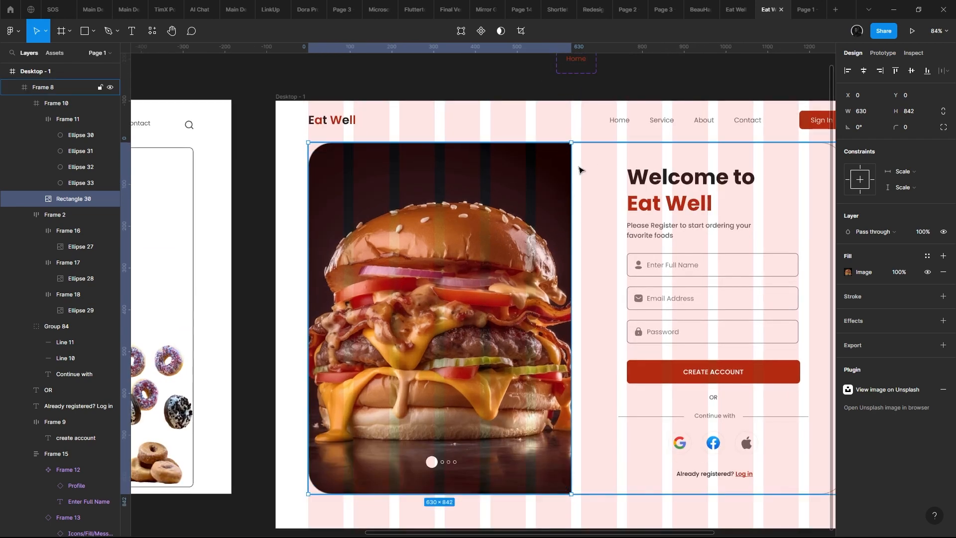
pyautogui.click(501, 171)
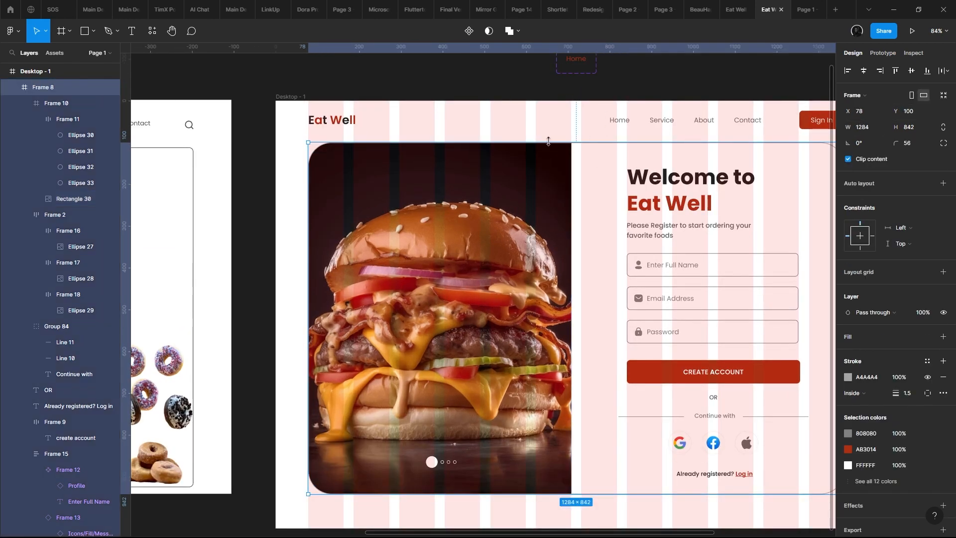
pyautogui.click(533, 173)
pyautogui.click(863, 159)
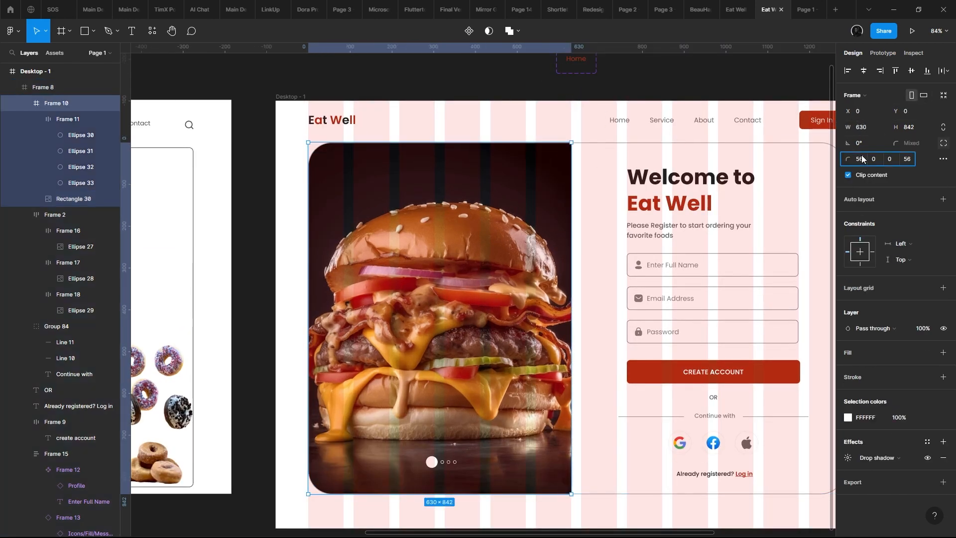
pyautogui.click(943, 145)
pyautogui.write('56')
pyautogui.press('Return')
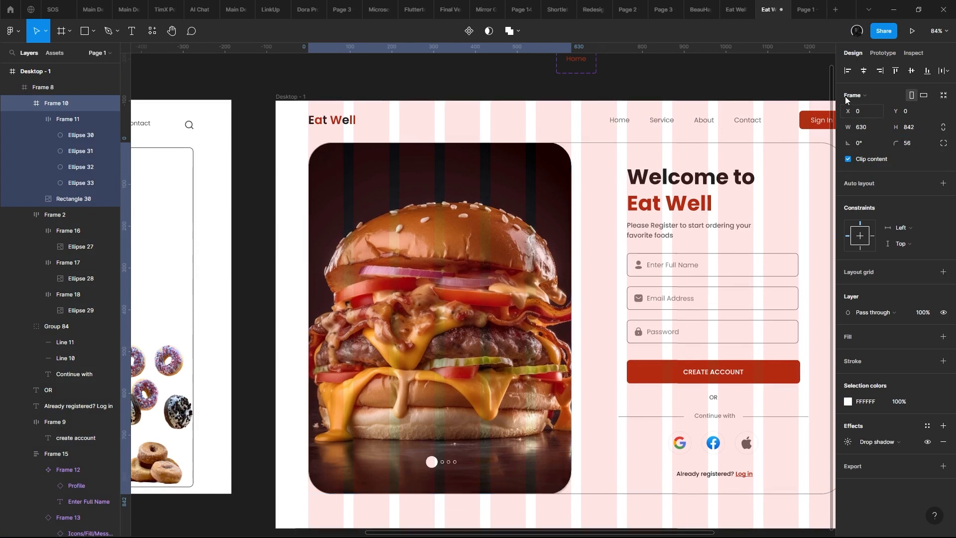
pyautogui.press('Delete')
pyautogui.hotkey('ctrl', 'z')
pyautogui.click(678, 93)
# - Check the rounded image frame in the prototype preview, viewing both versions of the sign-up page
pyautogui.hotkey('ctrl', 'alt', 'Return')
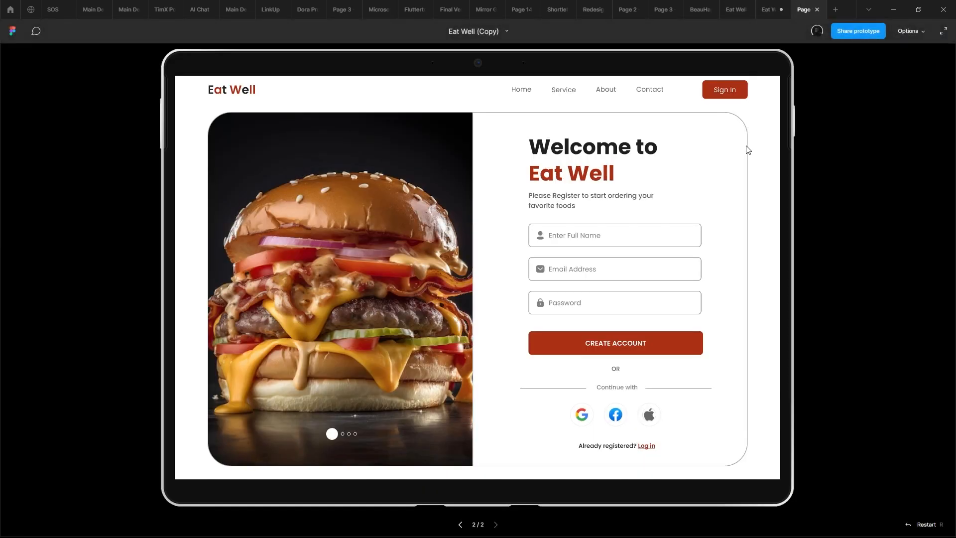
pyautogui.press('Right')
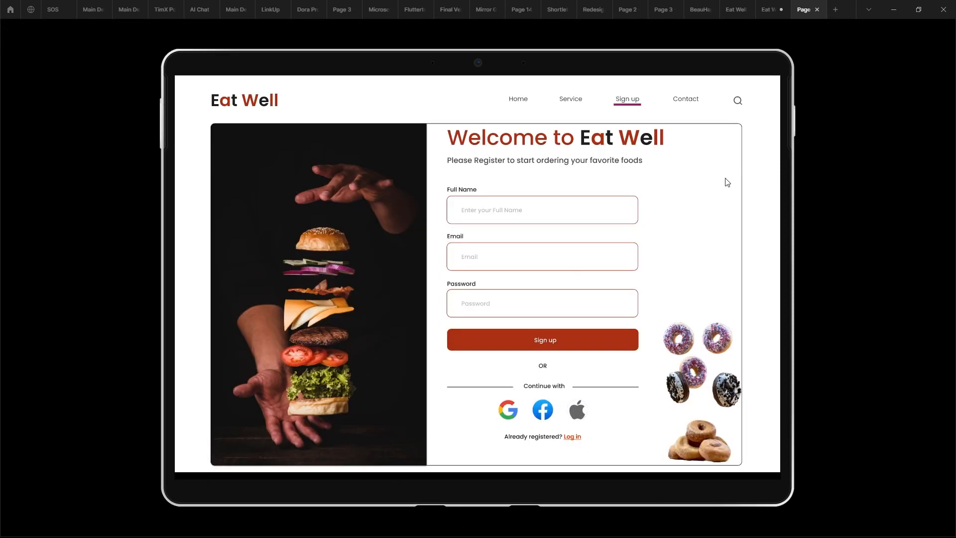
pyautogui.press('Right')
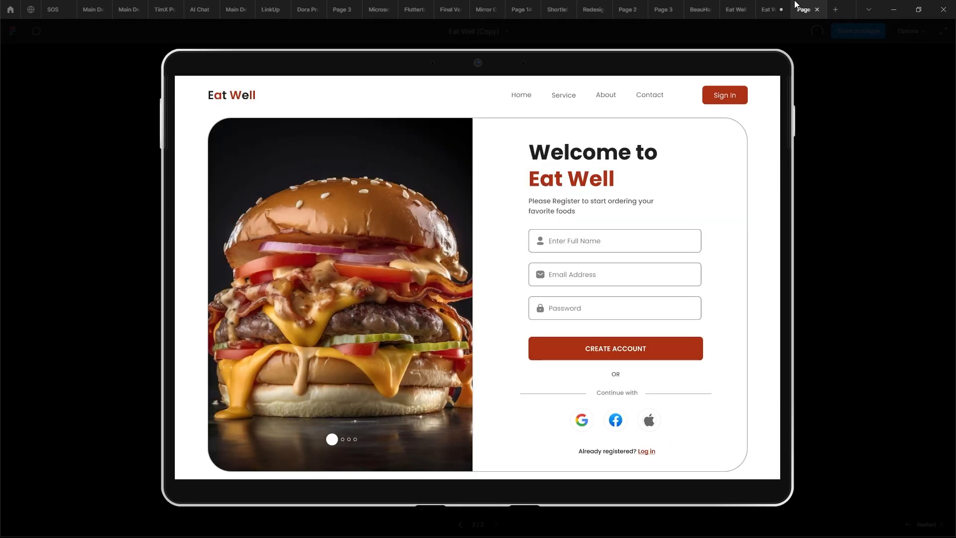
pyautogui.click(769, 9)
pyautogui.click(616, 152)
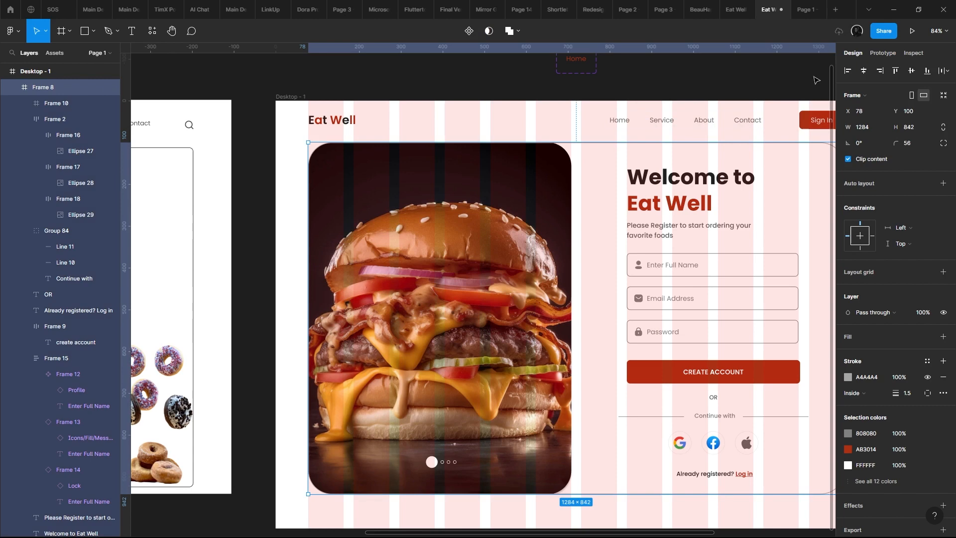
pyautogui.click(912, 31)
pyautogui.scroll(-2, 687, 130)
pyautogui.scroll(2, 702, 68)
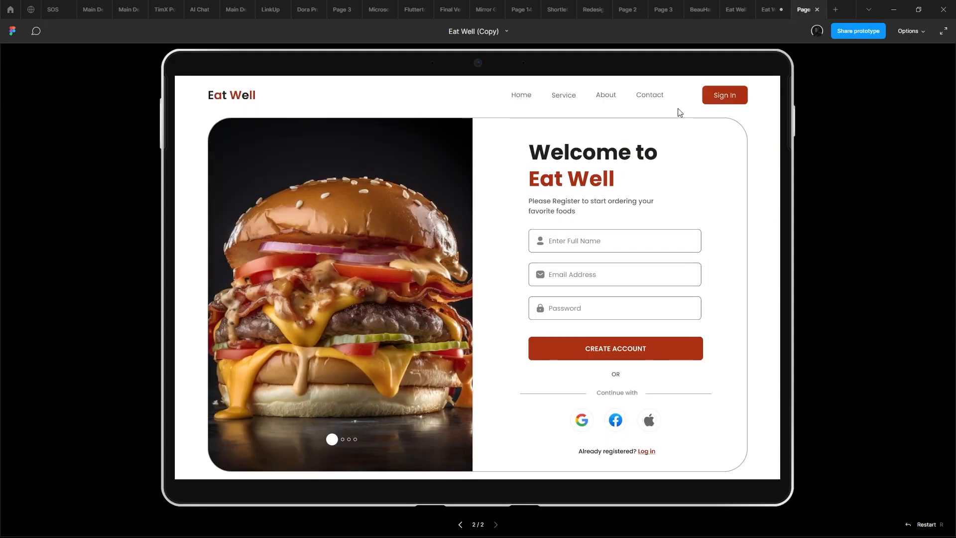
pyautogui.click(770, 6)
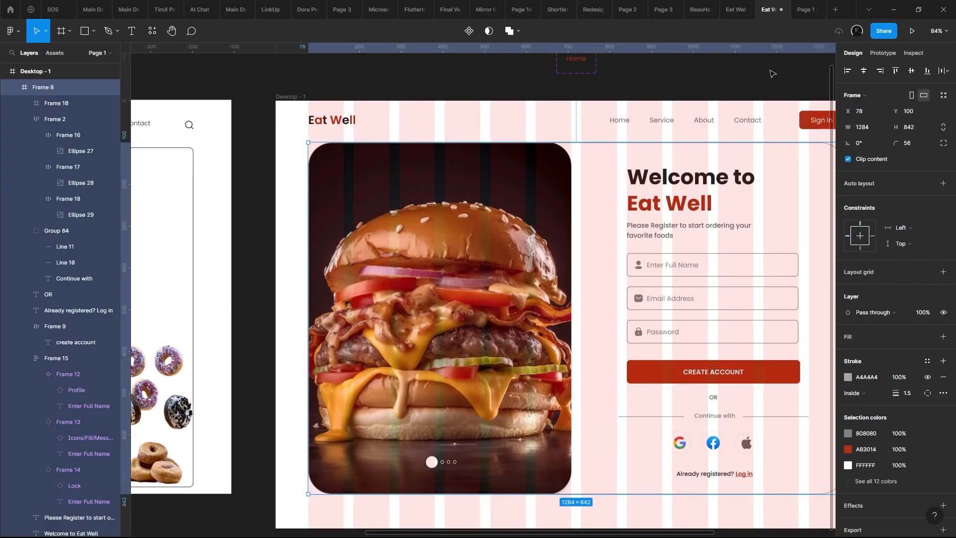
# - Switch to Freepik, close the cheeseburger preview, and open the hot homemade burger with meat cutlet and vegetables photo
pyautogui.scroll(-2, 714, 80)
pyautogui.moveTo(640, 169); pyautogui.dragTo(659, 144)
pyautogui.scroll(2, 602, 164)
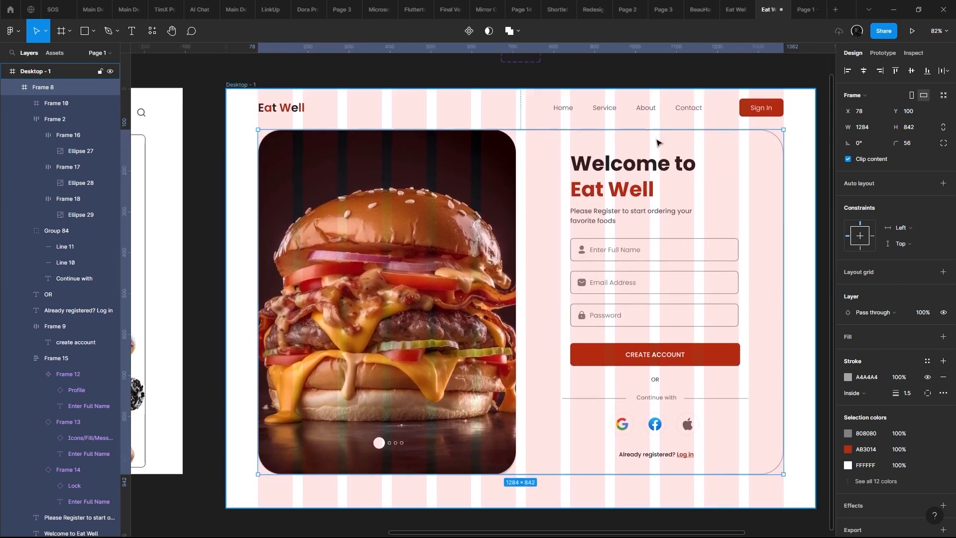
pyautogui.hotkey('alt', 'Tab')
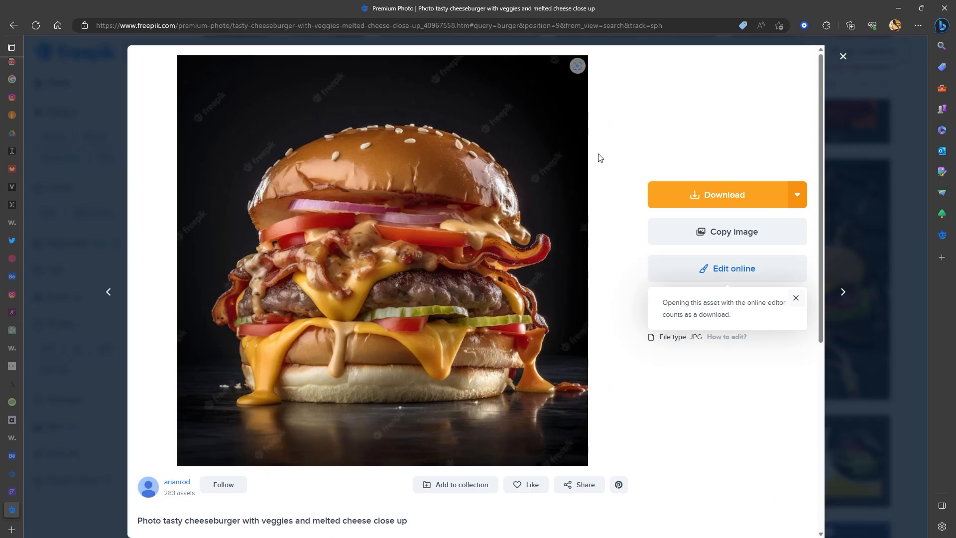
pyautogui.click(857, 103)
pyautogui.scroll(-15, 661, 190)
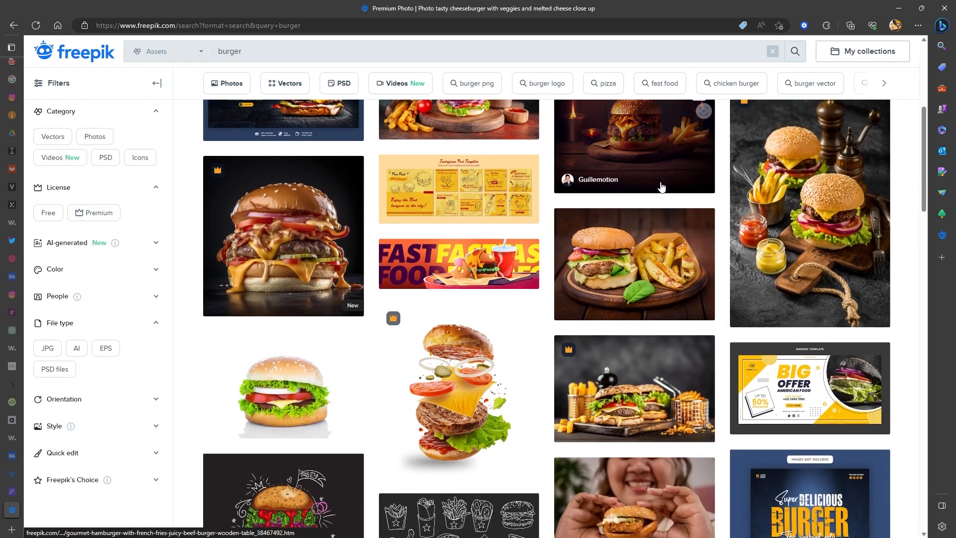
pyautogui.scroll(-10, 663, 177)
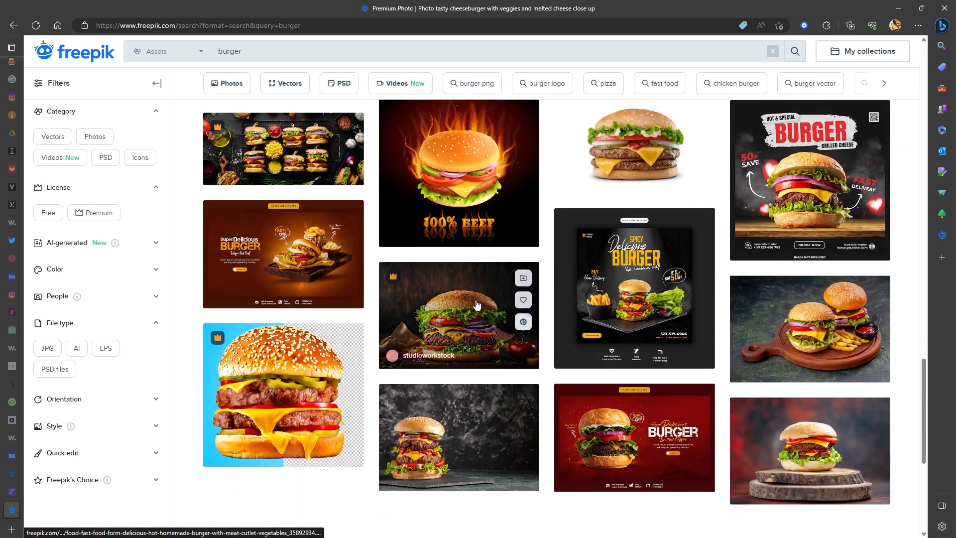
pyautogui.click(477, 303)
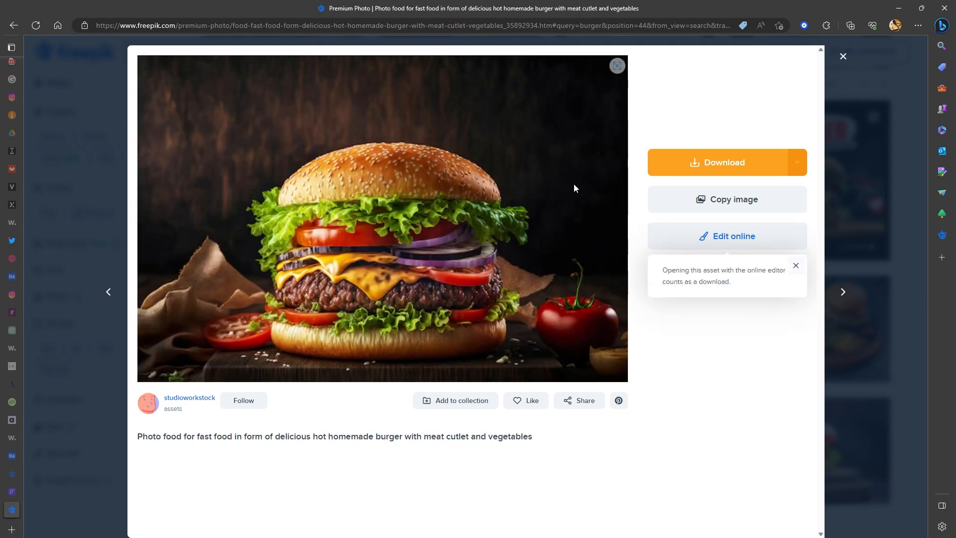
# - Copy the homemade burger with meat cutlet photo, try pasting it into the sign-up card in Figma, and check the prototype preview
pyautogui.rightClick(335, 181)
pyautogui.click(376, 218)
pyautogui.hotkey('alt', 'Tab')
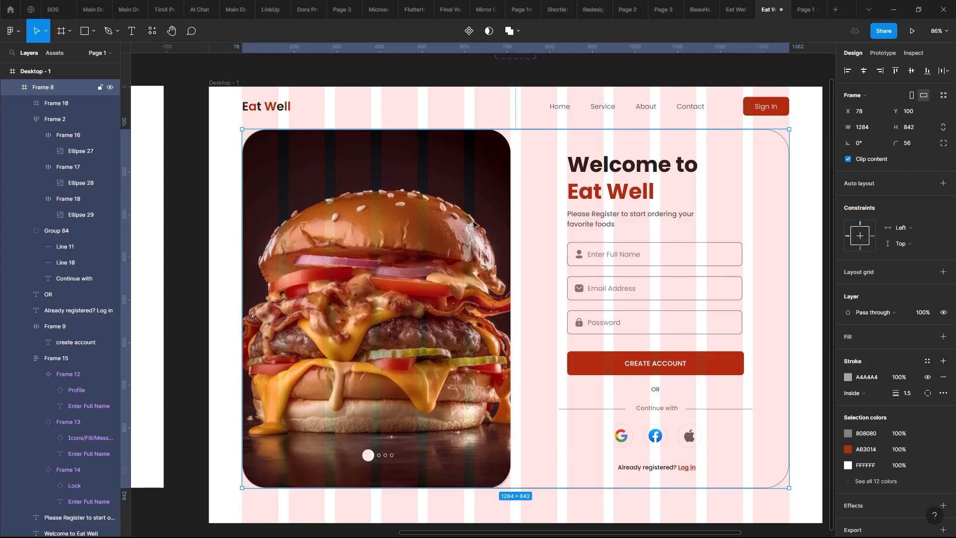
pyautogui.hotkey('ctrl', 'v')
pyautogui.click(797, 9)
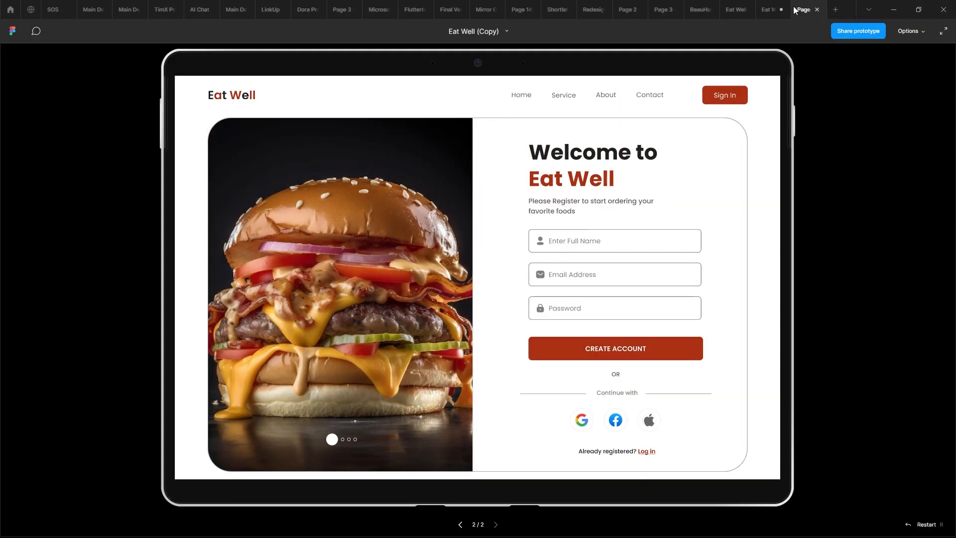
pyautogui.click(771, 14)
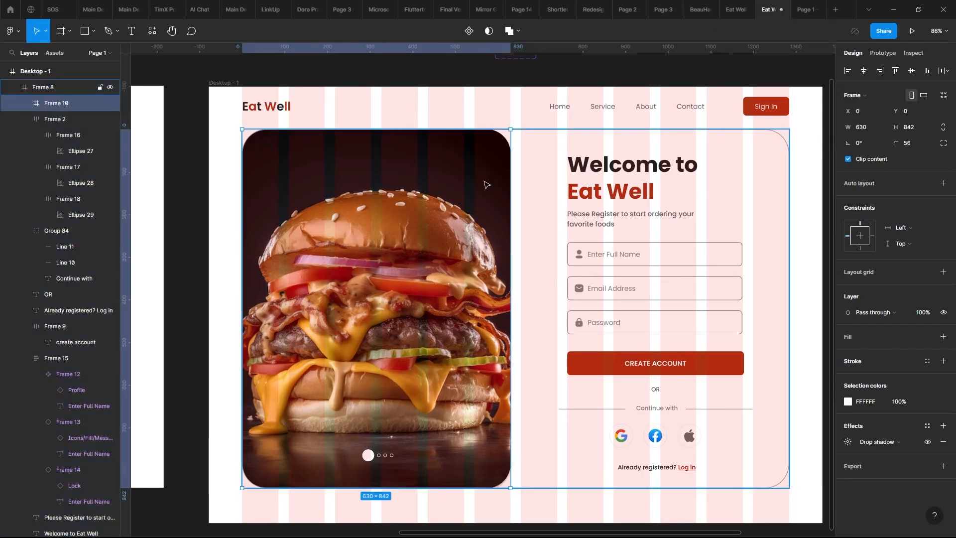
# - Try pasting the copied burger photo into the image frame and the image rectangle inside it, and check the prototype preview
pyautogui.hotkey('ctrl', 'v')
pyautogui.hotkey('ctrl', 'z')
pyautogui.doubleClick(481, 185)
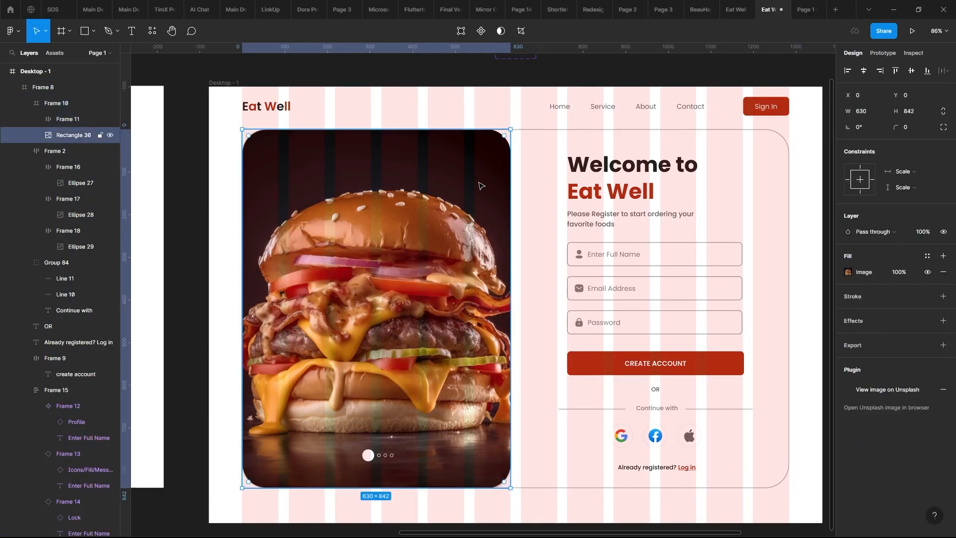
pyautogui.hotkey('ctrl', 'v')
pyautogui.click(542, 182)
pyautogui.click(804, 10)
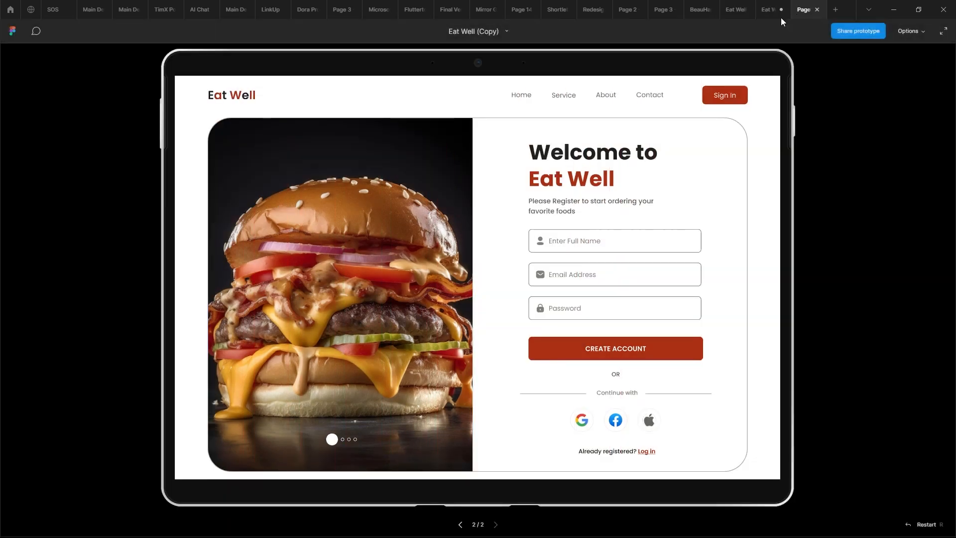
pyautogui.click(770, 10)
# - Switch to Freepik, open the free photo of the delicious meat sandwich with tomatoes on a dark tray, and start its download
pyautogui.hotkey('alt', 'Tab')
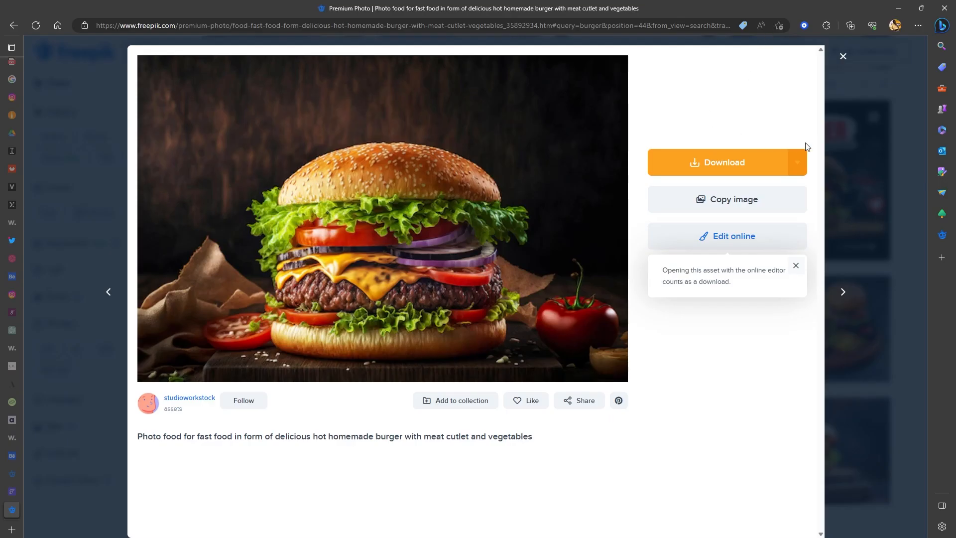
pyautogui.click(830, 140)
pyautogui.scroll(-5, 597, 224)
pyautogui.click(478, 209)
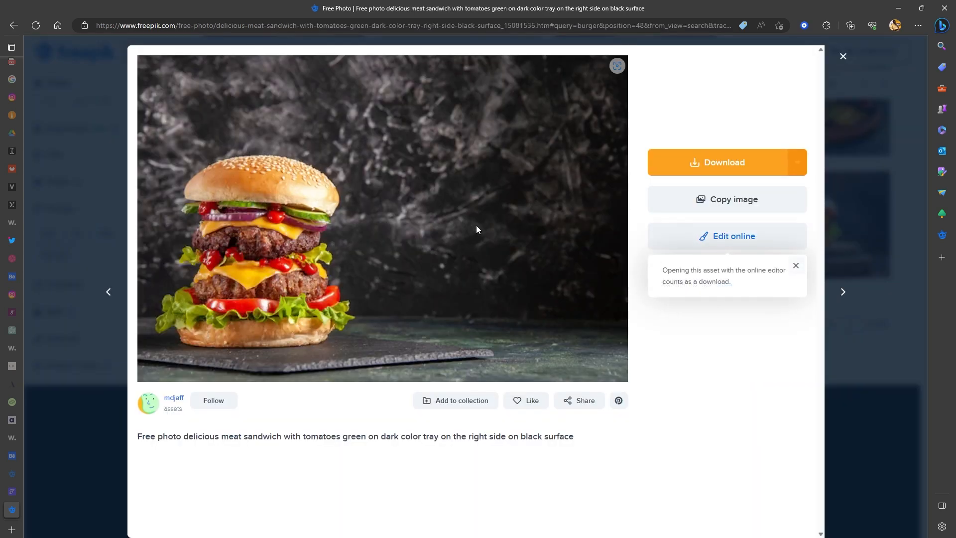
pyautogui.click(704, 163)
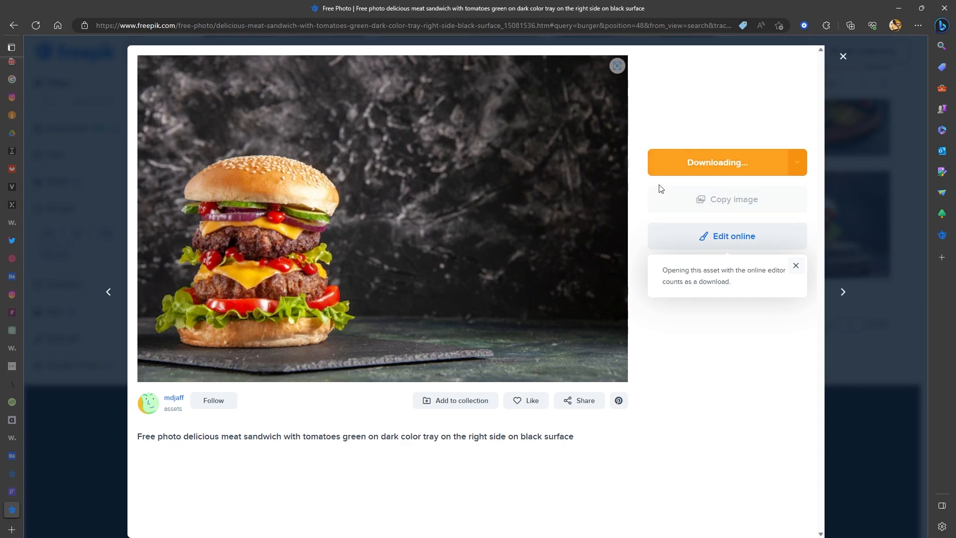
# - Open the fresh tasty homemade burger on wooden table photo from the search results and start its download
pyautogui.click(828, 120)
pyautogui.scroll(8, 572, 215)
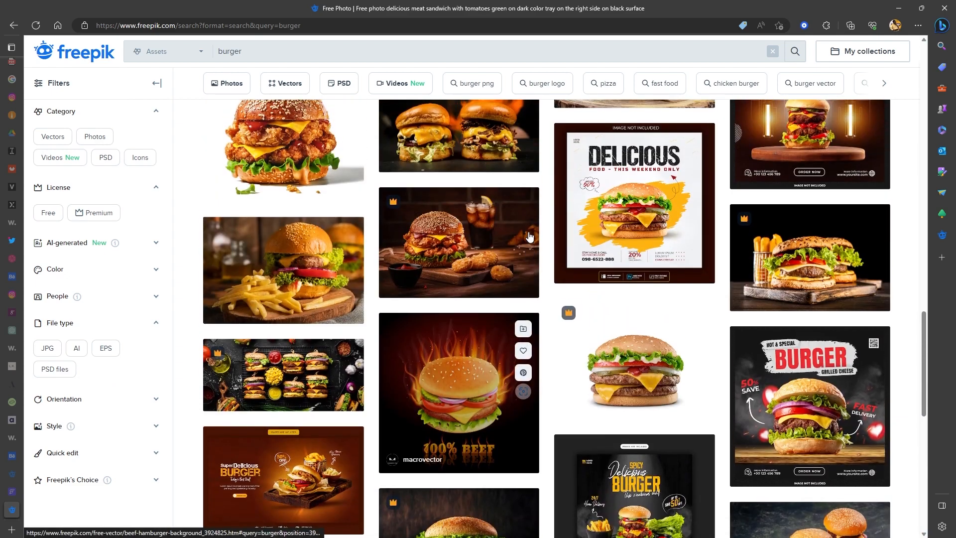
pyautogui.click(473, 260)
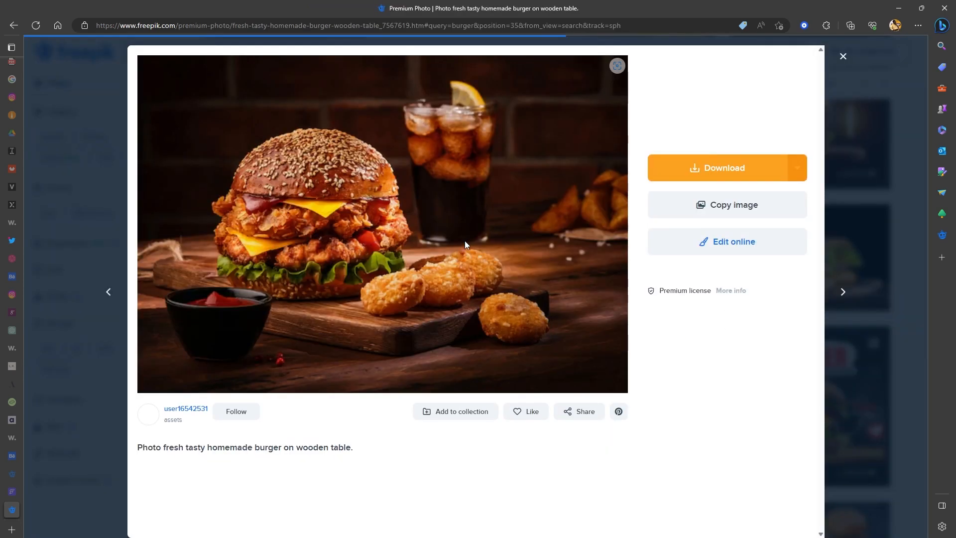
pyautogui.click(689, 173)
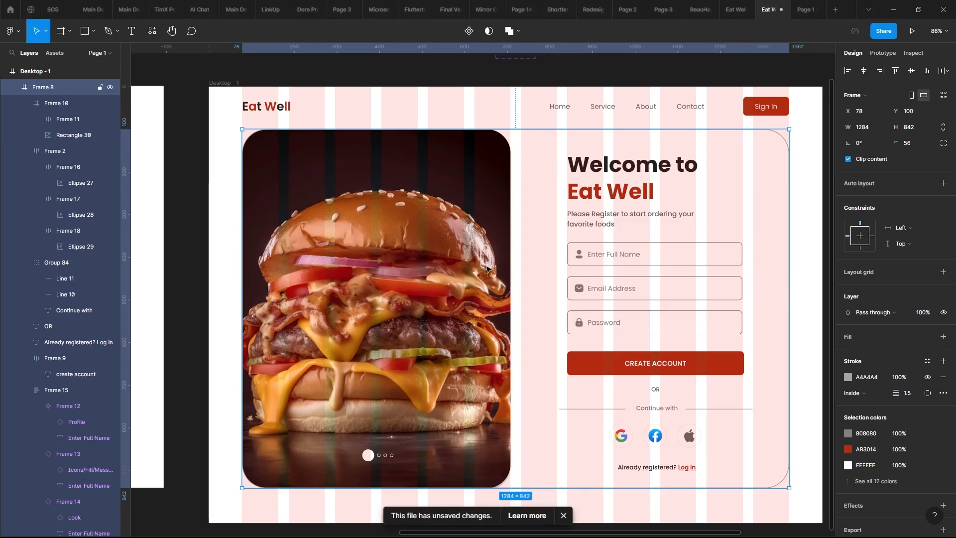
# - Shift the burger image sideways in its frame in the design and place it back at X 0
pyautogui.click(479, 264)
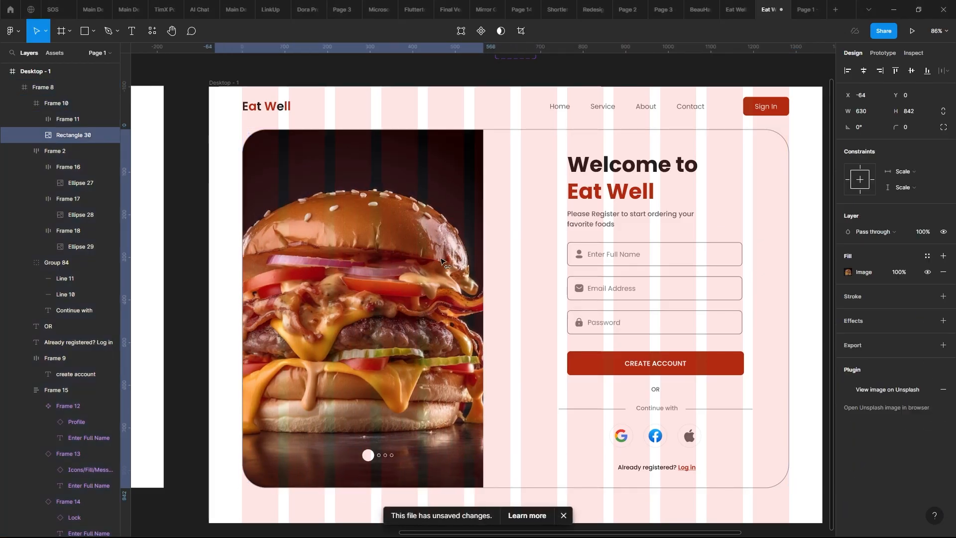
pyautogui.moveTo(440, 261); pyautogui.dragTo(511, 261)
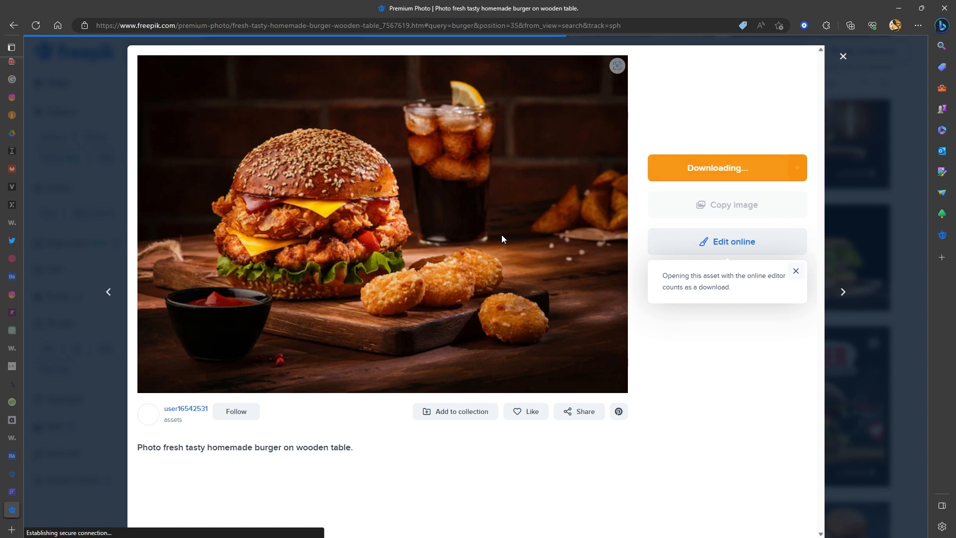
# - Copy the fresh tasty homemade burger photo on Freepik, switch back to Figma and try duplicating the burger image rectangle
pyautogui.rightClick(478, 180)
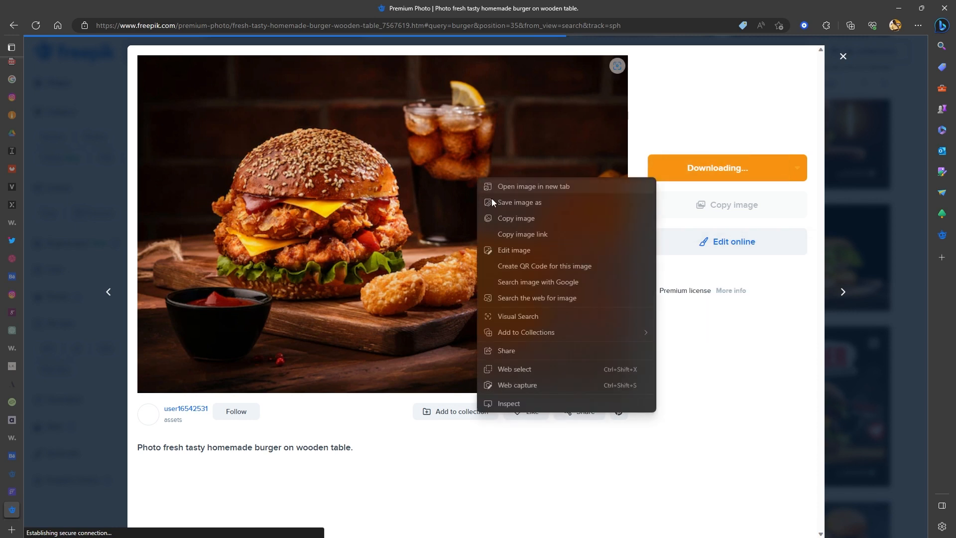
pyautogui.click(512, 218)
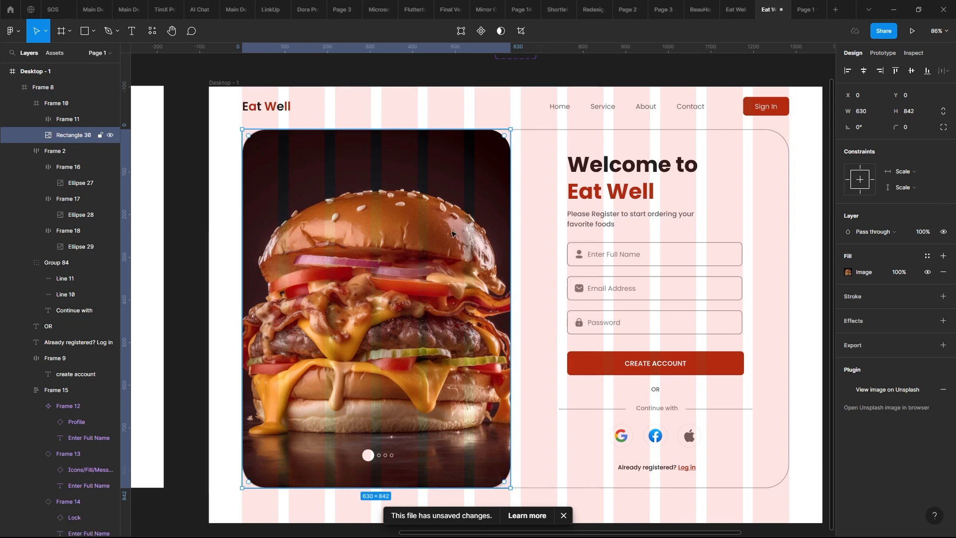
pyautogui.doubleClick(431, 226)
pyautogui.press('Escape')
pyautogui.hotkey('ctrl', 'd')
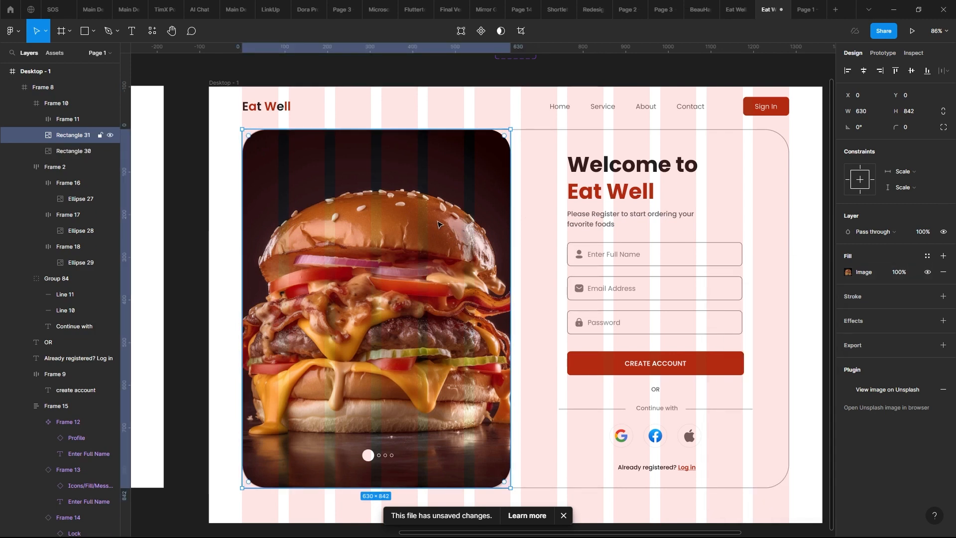
pyautogui.press('Delete')
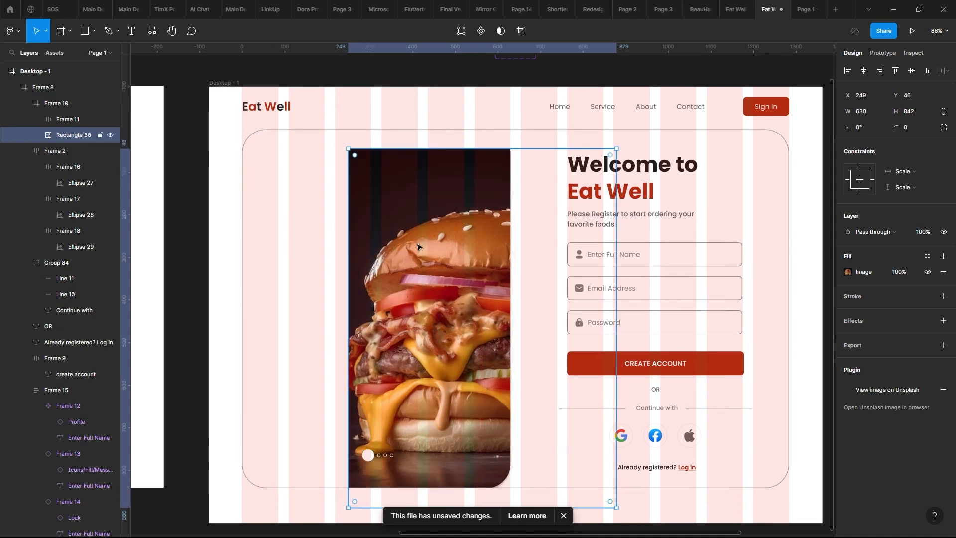
# - Try duplicating the burger image rectangle again and toggle the original's visibility underneath the copy, then delete the copy
pyautogui.doubleClick(377, 226)
pyautogui.press('Escape')
pyautogui.hotkey('ctrl', 'd')
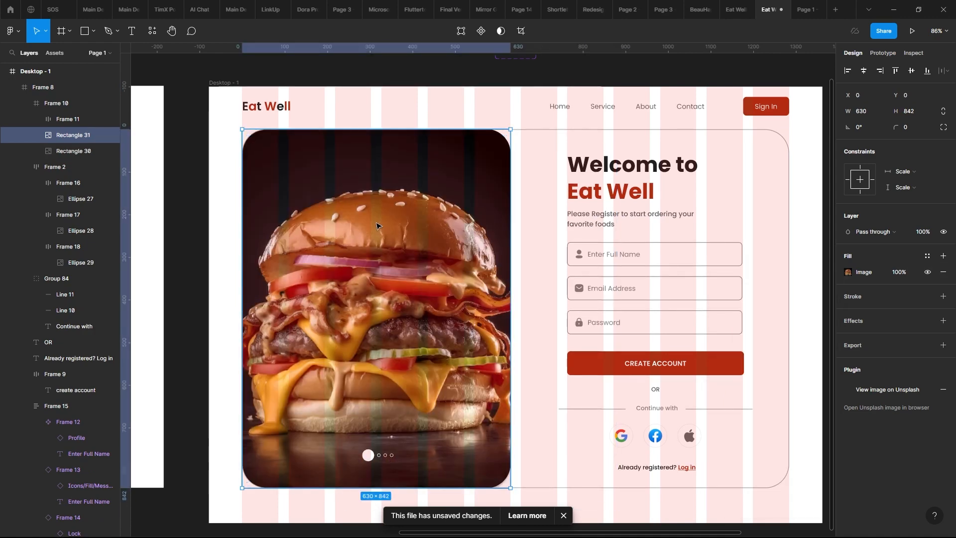
pyautogui.click(110, 152)
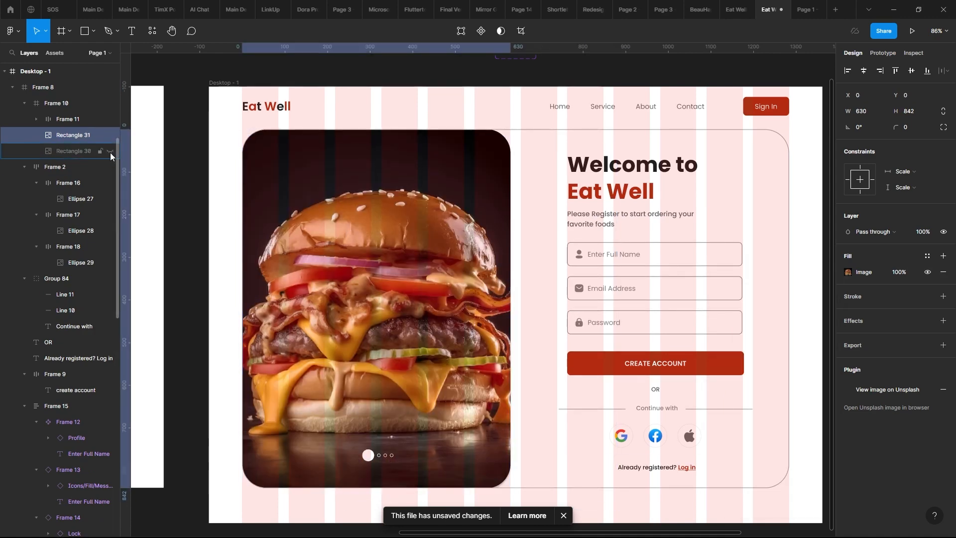
pyautogui.click(111, 152)
pyautogui.press('Delete')
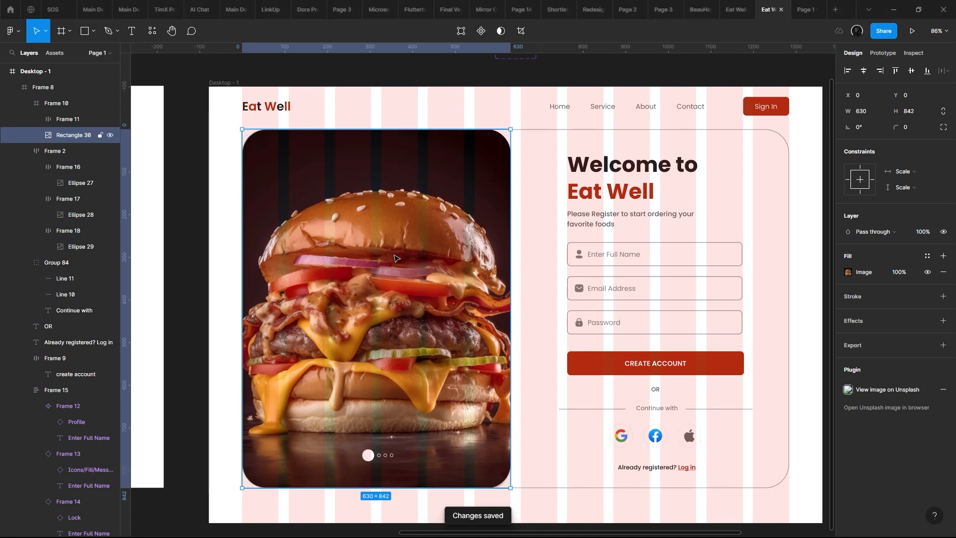
# - Compare the sign-up page in the prototype preview with the design frame
pyautogui.click(533, 225)
pyautogui.click(584, 220)
pyautogui.hscroll(3, 585, 219)
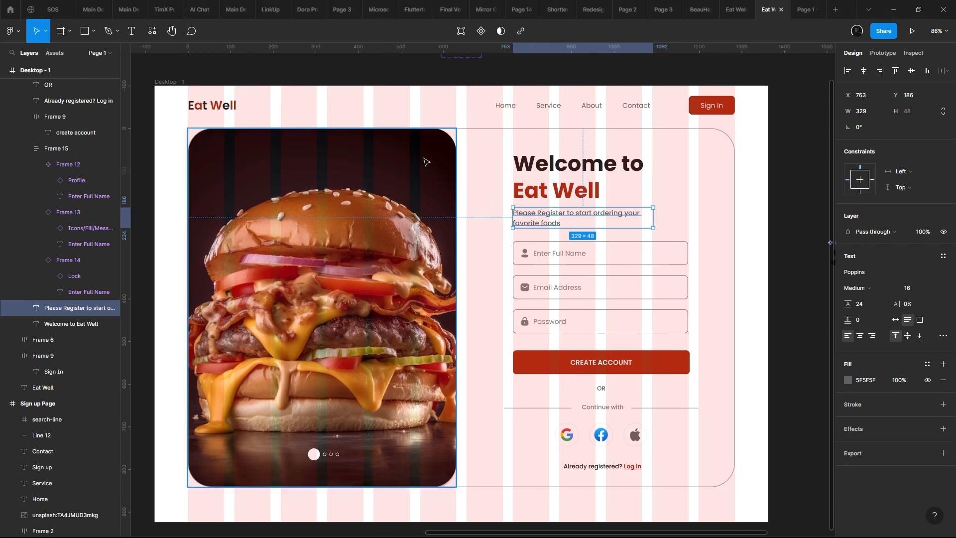
pyautogui.click(803, 3)
pyautogui.click(776, 3)
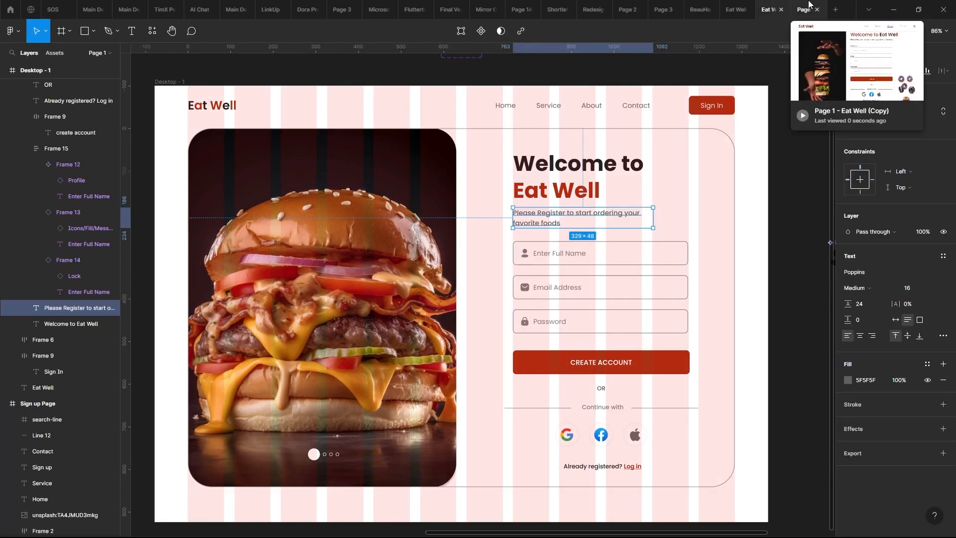
pyautogui.click(801, 6)
pyautogui.press('Right')
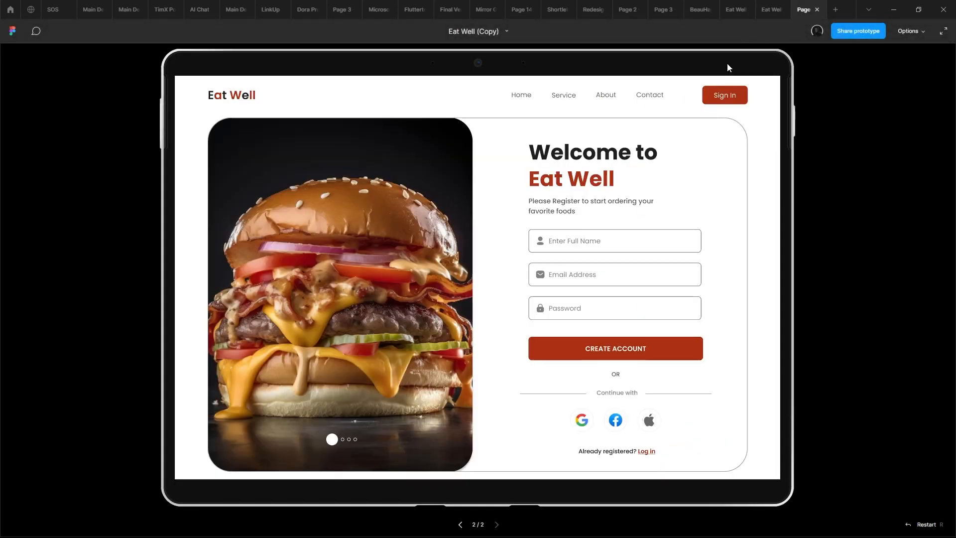
pyautogui.scroll(-2, 500, 203)
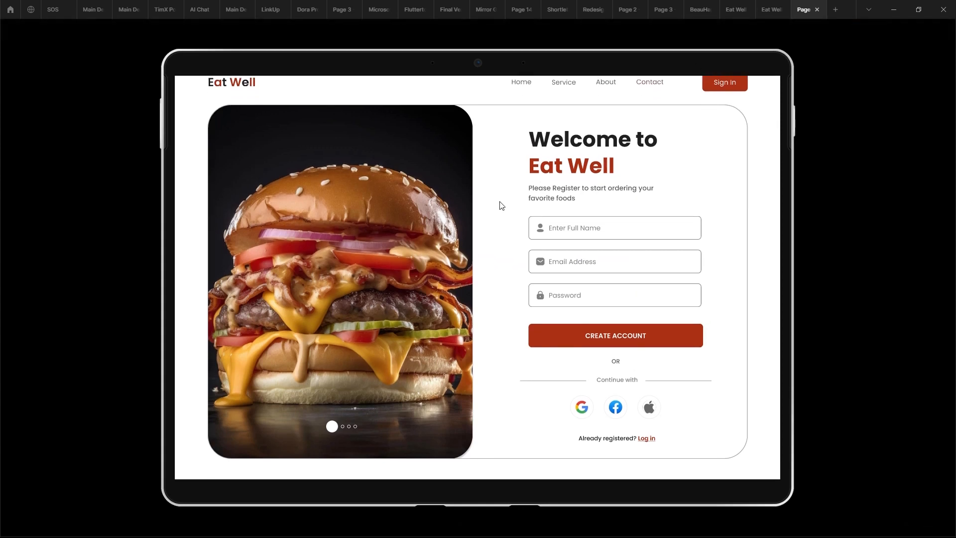
pyautogui.scroll(2, 505, 211)
pyautogui.click(783, 8)
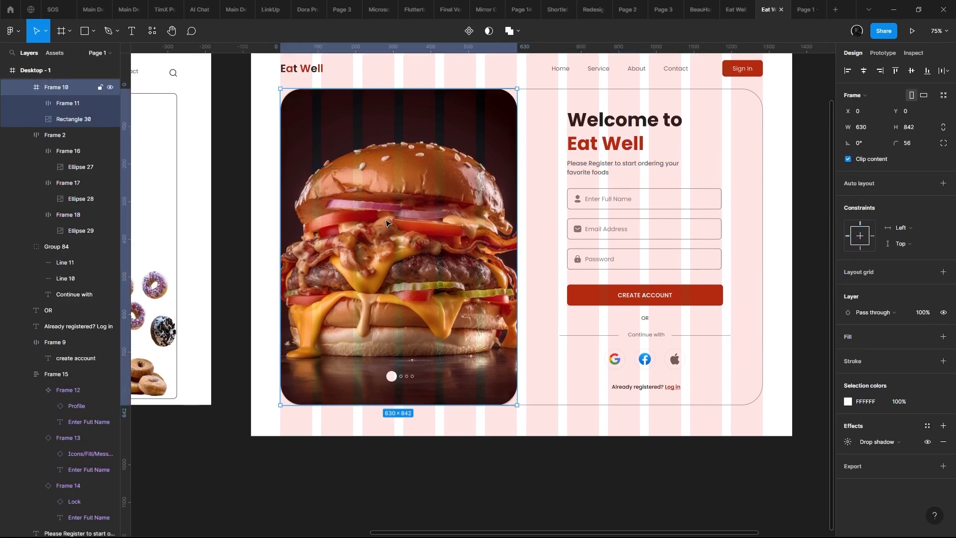
pyautogui.click(812, 6)
pyautogui.scroll(-1, 601, 174)
pyautogui.click(771, 10)
# - Duplicate the Welcome to Eat Well heading onto the lower burger image at about X 140, Y 573 and recolour its dark text white
pyautogui.moveTo(643, 124); pyautogui.dragTo(409, 320)
pyautogui.scroll(5, 408, 318)
pyautogui.click(848, 461)
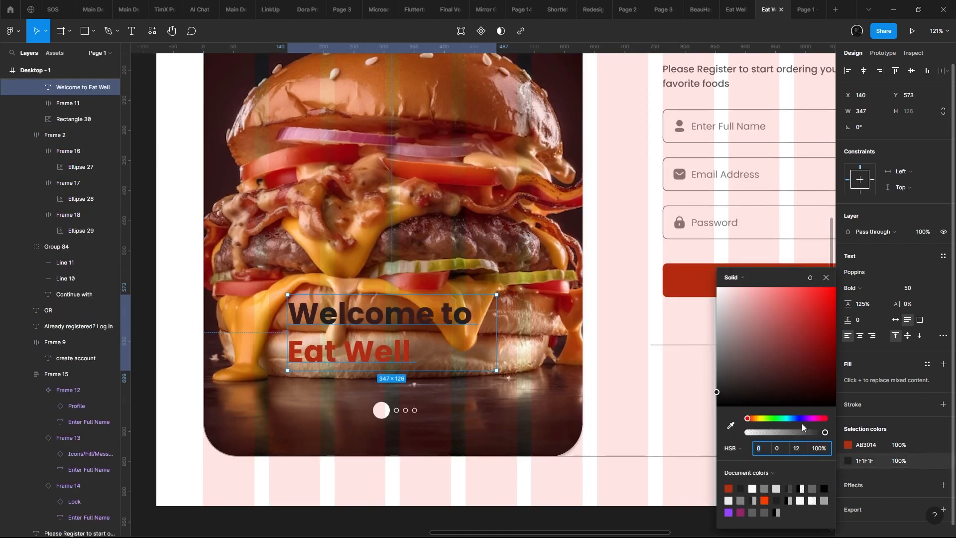
pyautogui.click(752, 488)
# - Remove the Eat Well line from the heading copy on the burger image
pyautogui.doubleClick(369, 357)
pyautogui.moveTo(417, 354); pyautogui.dragTo(209, 350)
pyautogui.press('BackSpace')
pyautogui.scroll(-1, 328, 323)
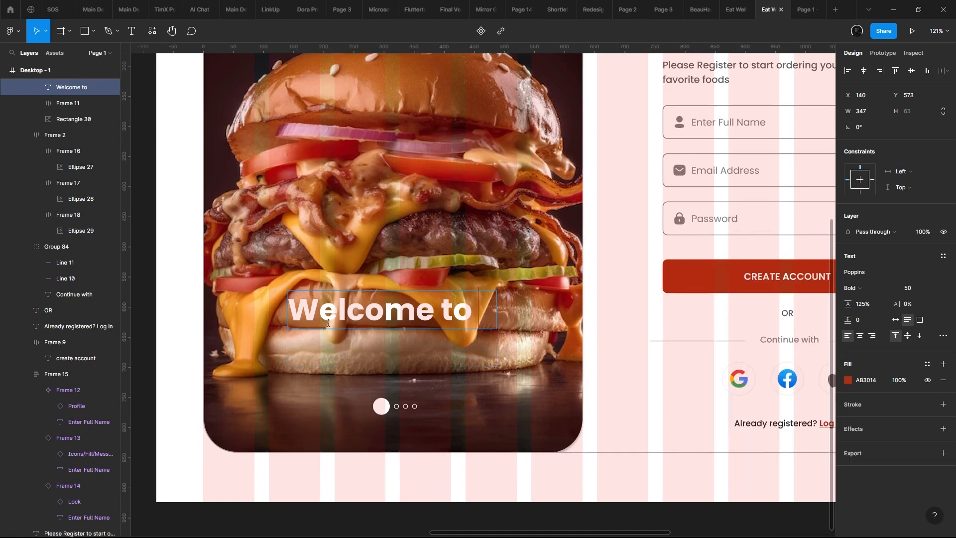
pyautogui.press('BackSpace')
pyautogui.click(481, 285)
pyautogui.scroll(2, 482, 285)
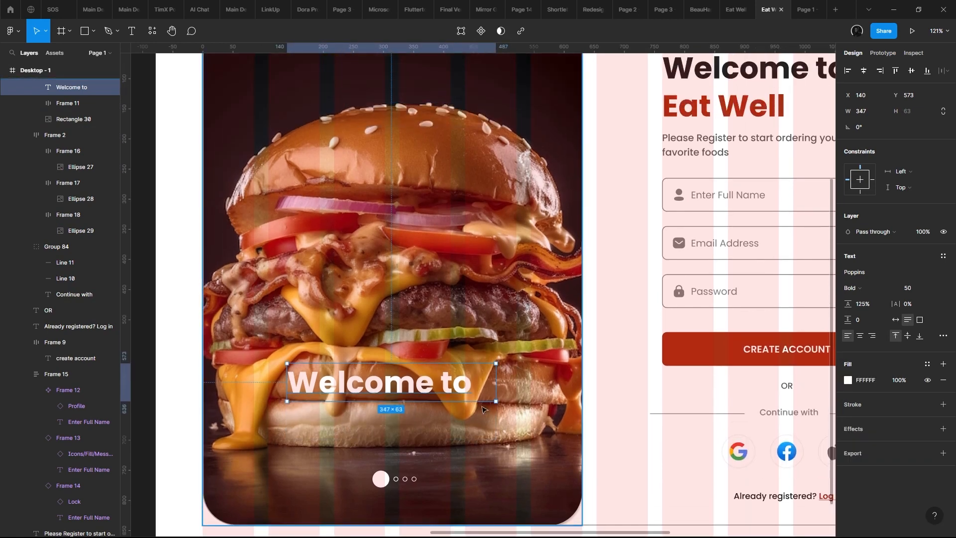
# - Change the word Welcome to Register in the heading above the sign-up form
pyautogui.scroll(-1, 482, 285)
pyautogui.doubleClick(708, 134)
pyautogui.tripleClick(707, 105)
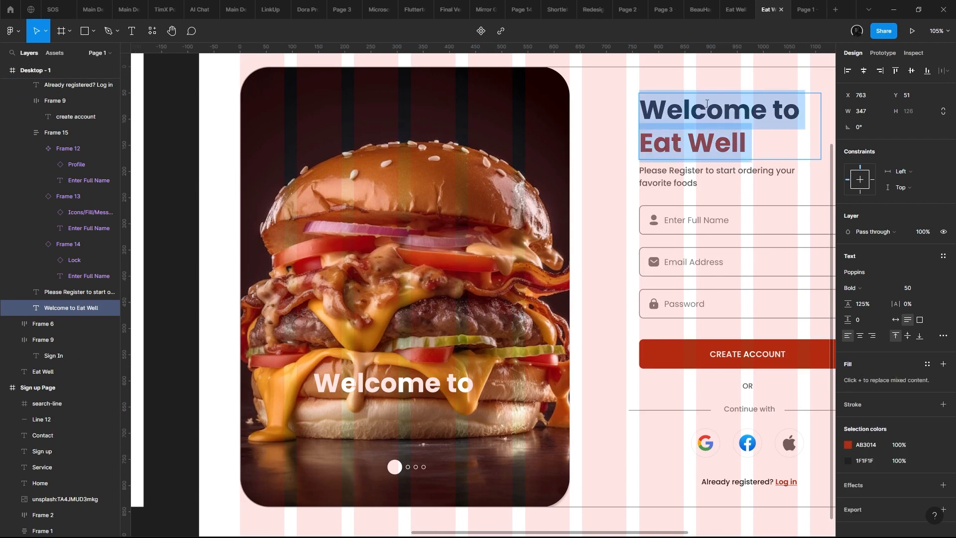
pyautogui.doubleClick(707, 103)
pyautogui.write('Register')
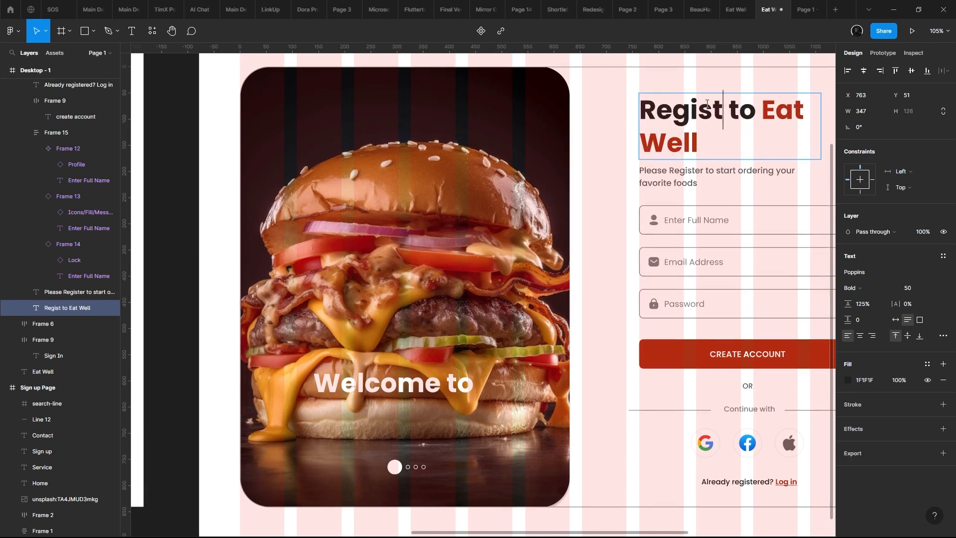
pyautogui.press('Escape')
# - Check the new heading in the prototype preview and narrow its text box to 340 px wide
pyautogui.scroll(-5, 594, 45)
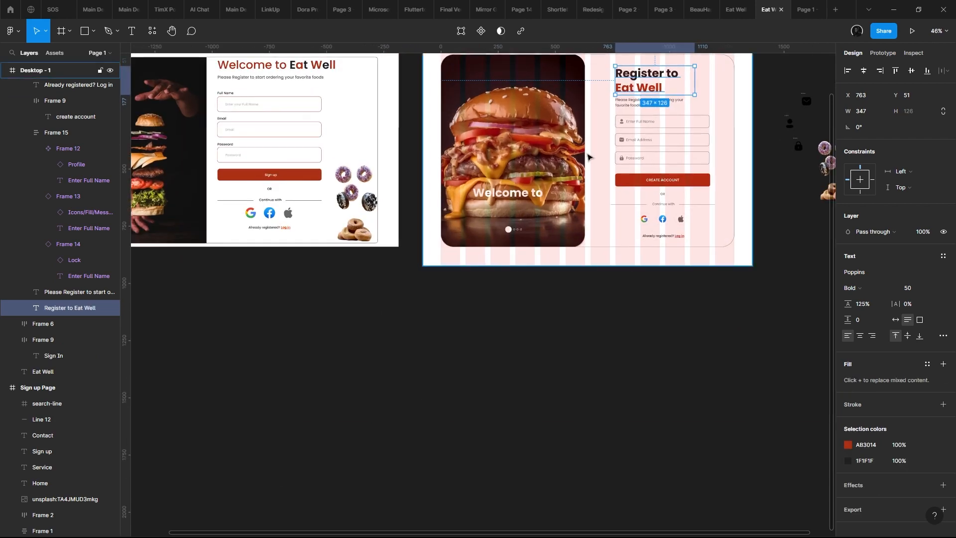
pyautogui.scroll(2, 589, 156)
pyautogui.click(804, 9)
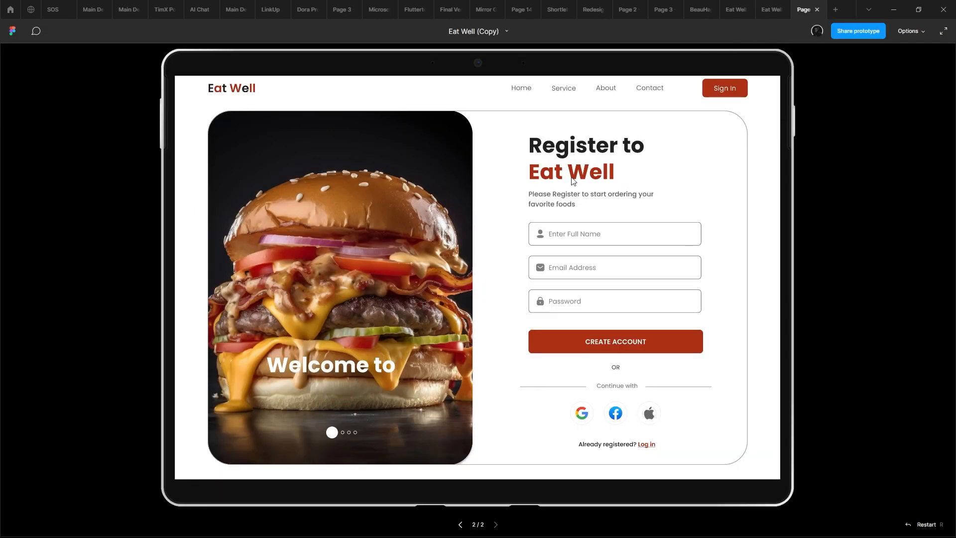
pyautogui.click(771, 10)
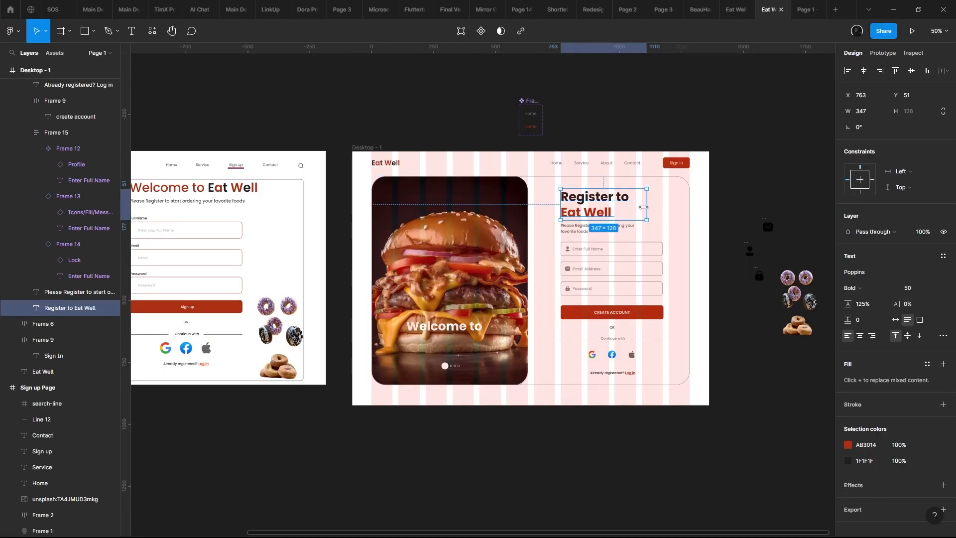
pyautogui.moveTo(672, 206); pyautogui.dragTo(649, 206)
# - Shorten the white text on the burger image to Welcome
pyautogui.scroll(3, 465, 264)
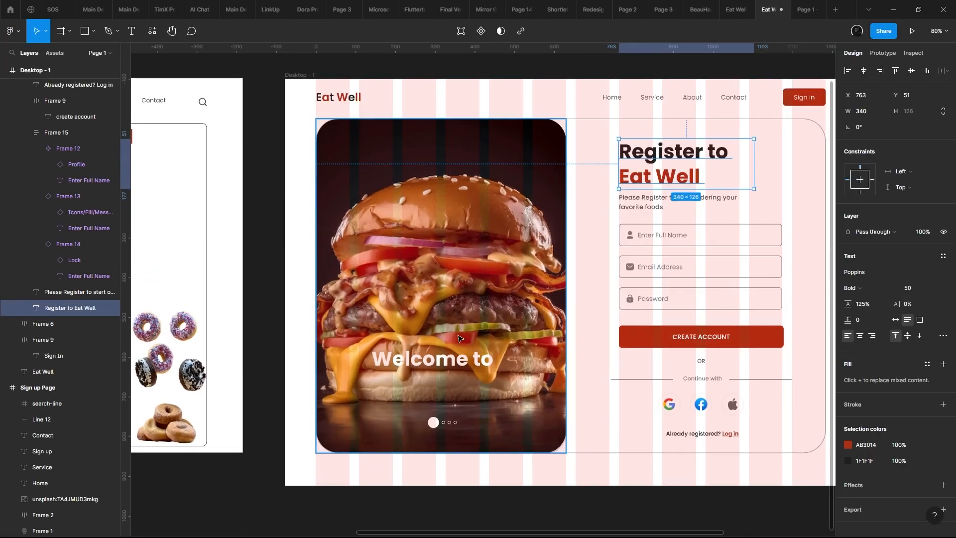
pyautogui.scroll(-4, 468, 238)
pyautogui.doubleClick(473, 255)
pyautogui.doubleClick(481, 257)
pyautogui.moveTo(488, 253); pyautogui.dragTo(547, 252)
pyautogui.press('BackSpace')
pyautogui.press('Escape')
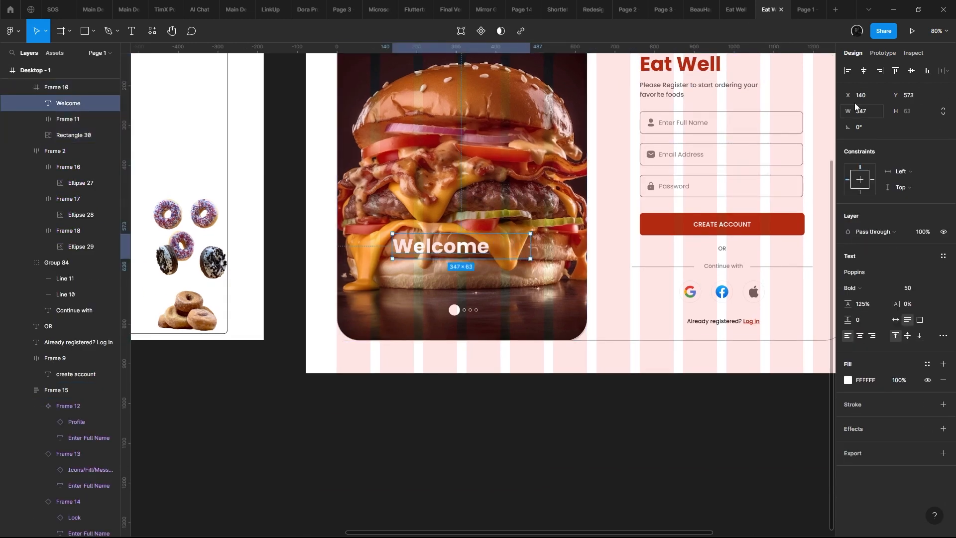
# - Centre the Welcome text box horizontally in the image frame and centre-align its text
pyautogui.click(862, 73)
pyautogui.scroll(3, 434, 286)
pyautogui.click(859, 335)
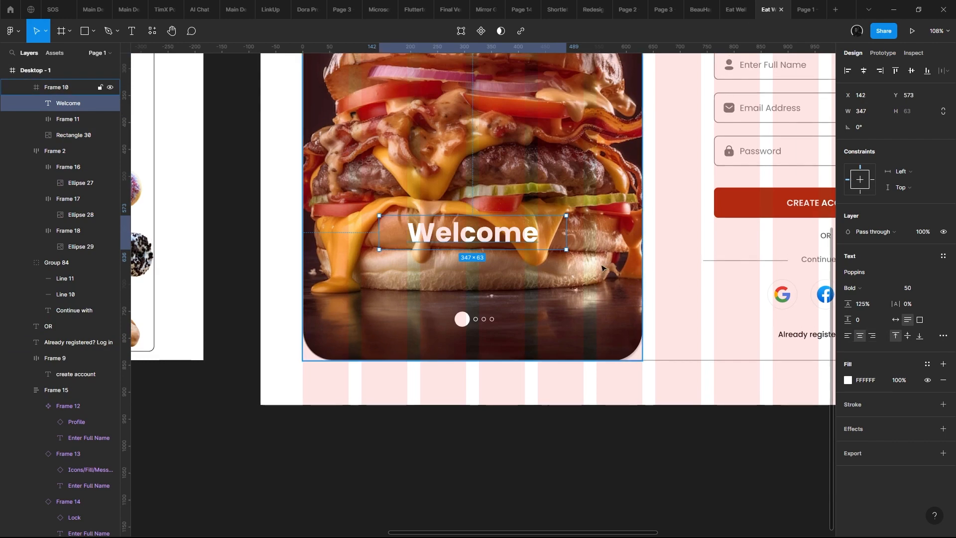
# - Duplicate the Please Register to start ordering text beneath Welcome on the burger image and make it white (FFFFFF)
pyautogui.scroll(-5, 697, 172)
pyautogui.scroll(3, 694, 199)
pyautogui.doubleClick(721, 138)
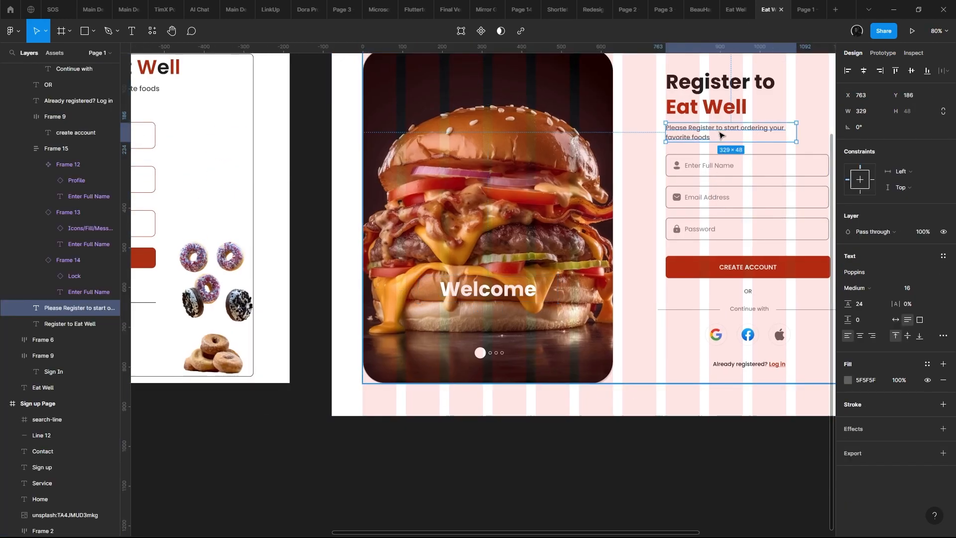
pyautogui.moveTo(722, 136); pyautogui.dragTo(524, 314)
pyautogui.scroll(3, 694, 364)
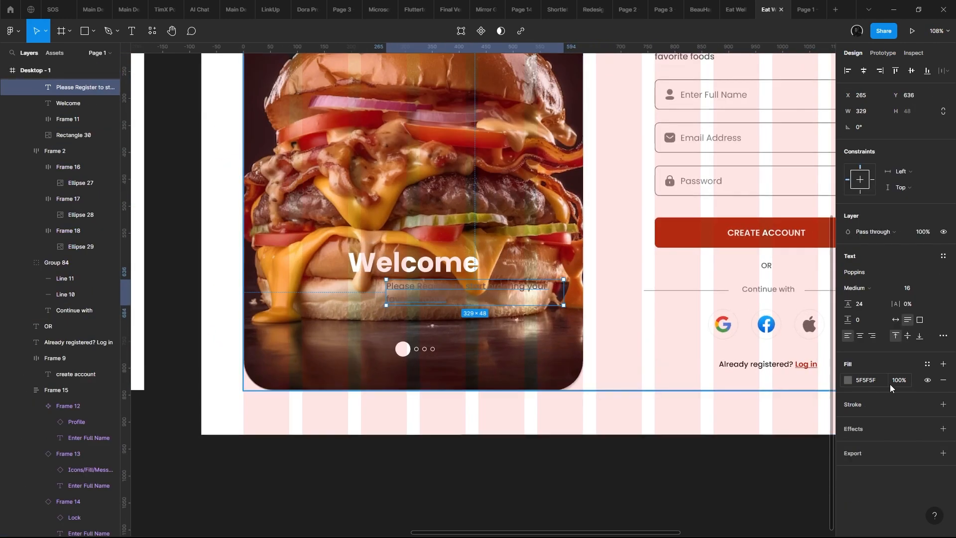
pyautogui.click(847, 380)
pyautogui.moveTo(764, 342); pyautogui.dragTo(713, 281)
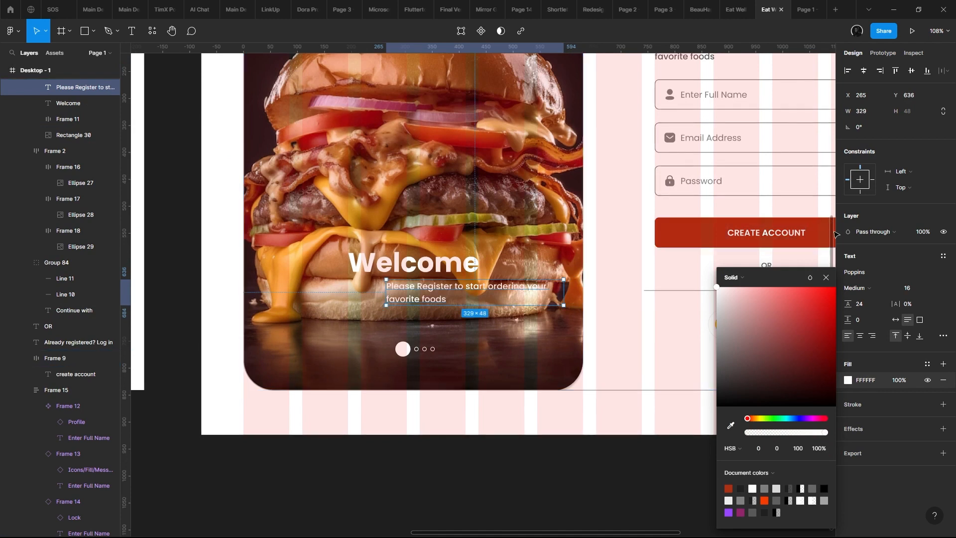
# - Centre-align the subtitle on the burger image, narrow its box to 281 px and place it under Welcome at about X 174, Y 643
pyautogui.click(825, 278)
pyautogui.moveTo(520, 292)
pyautogui.mouseDown()
pyautogui.moveTo(470, 301)
pyautogui.moveTo(538, 295)
pyautogui.moveTo(525, 298)
pyautogui.mouseUp()
pyautogui.click(859, 335)
pyautogui.scroll(3, 427, 297)
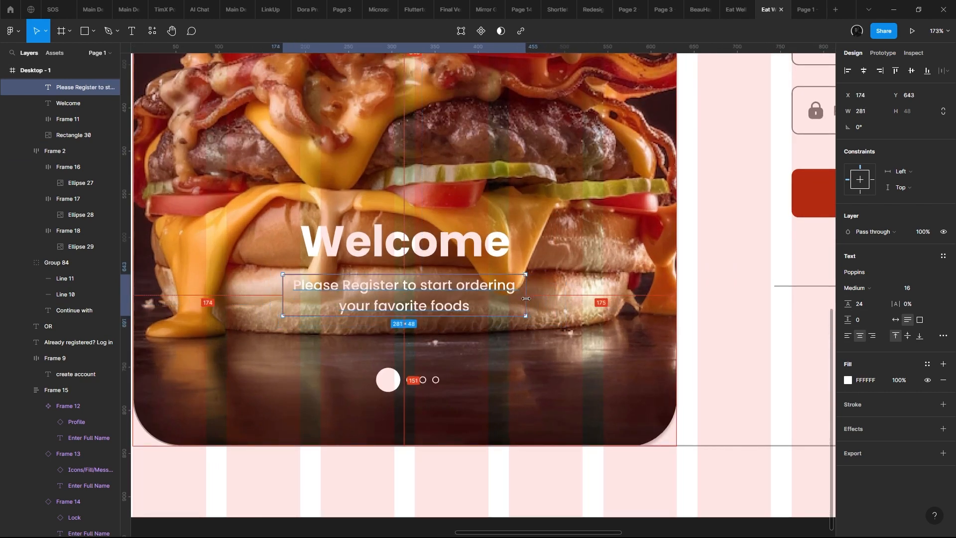
pyautogui.click(463, 247)
pyautogui.scroll(-4, 461, 246)
pyautogui.scroll(-3, 473, 249)
pyautogui.scroll(3, 428, 121)
# - Draw a rectangle about 576 × 750 px over the burger image frame and fill it black (000000)
pyautogui.click(505, 214)
pyautogui.scroll(-3, 511, 222)
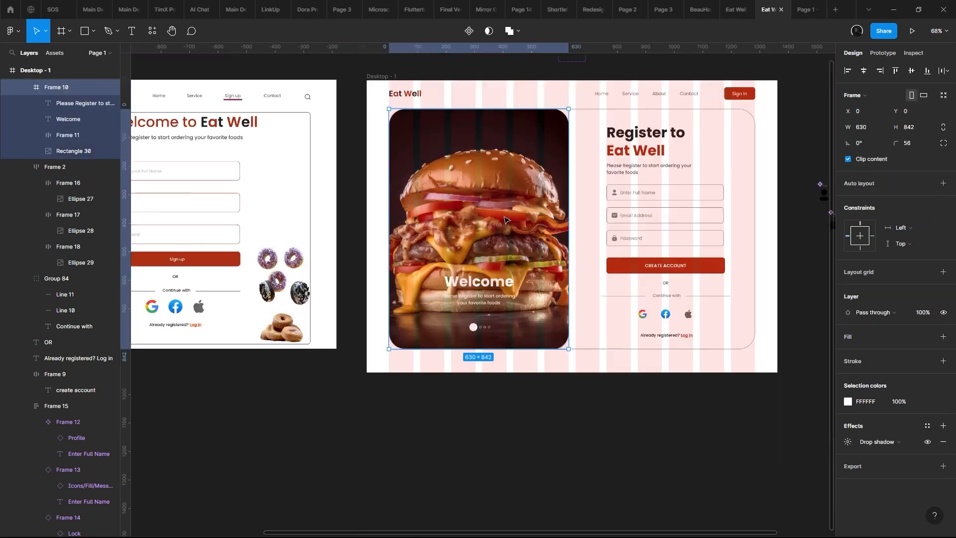
pyautogui.scroll(2, 402, 166)
pyautogui.click(84, 31)
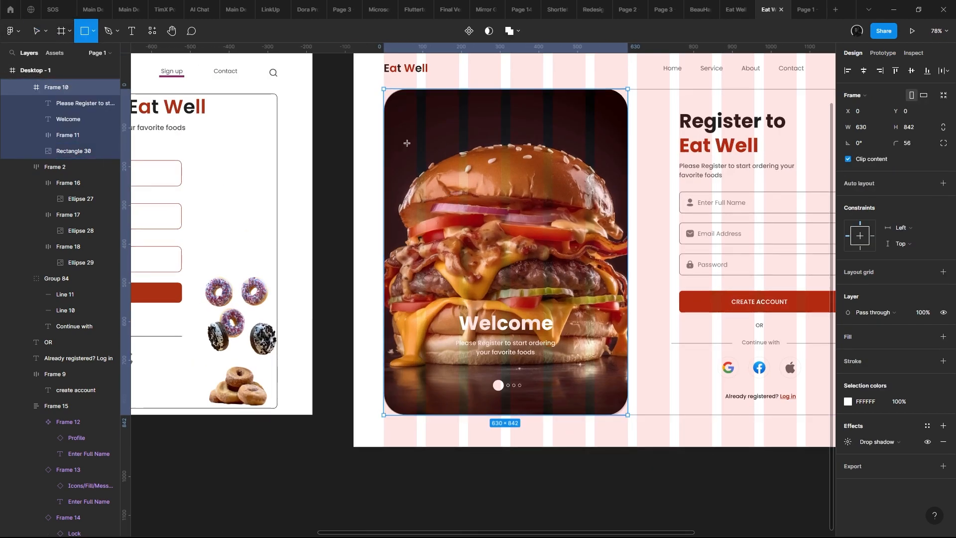
pyautogui.moveTo(412, 135); pyautogui.dragTo(635, 425)
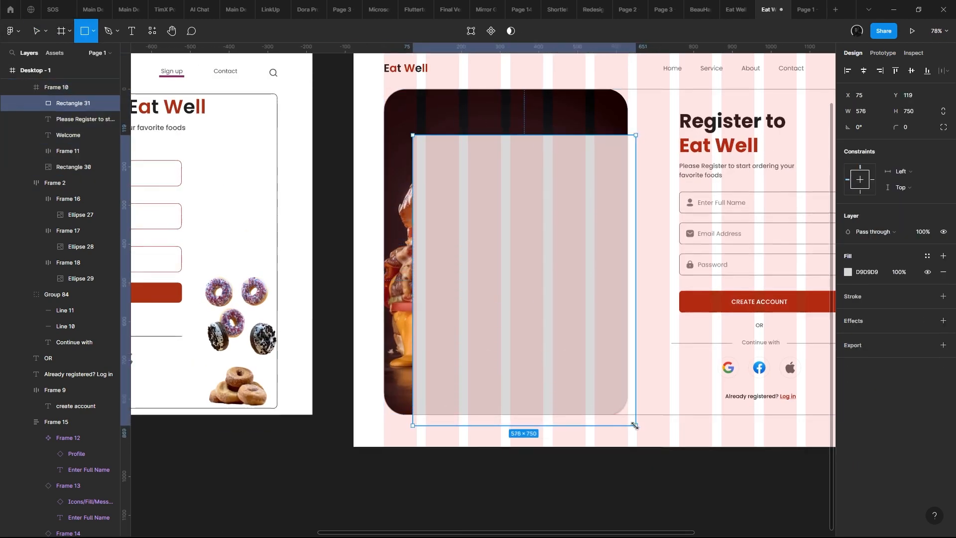
pyautogui.click(848, 271)
pyautogui.moveTo(736, 367); pyautogui.dragTo(702, 409)
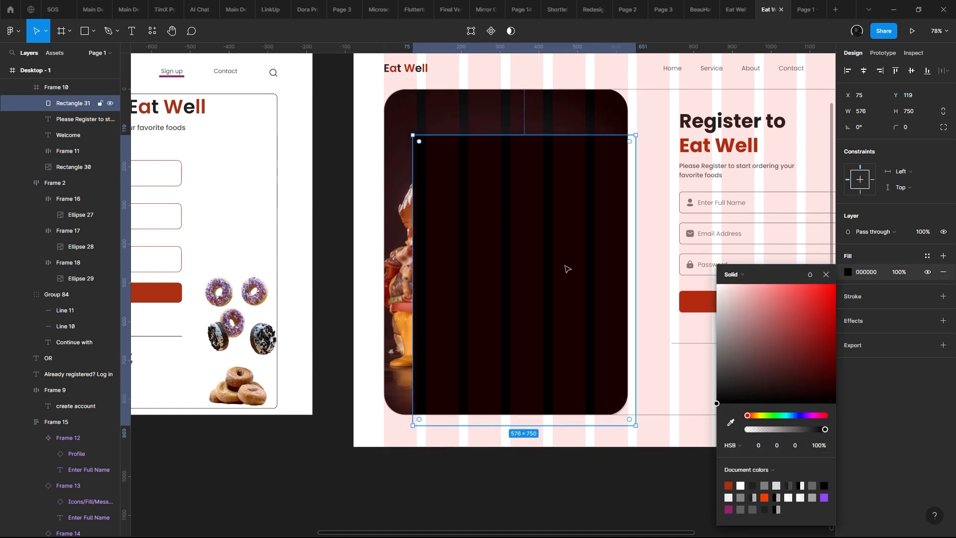
# - Extend the black rectangle to 647 × 865 px at X 0, Y -16 over the image frame and layer it directly above the burger image
pyautogui.moveTo(565, 266); pyautogui.dragTo(536, 214)
pyautogui.moveTo(606, 373); pyautogui.dragTo(633, 417)
pyautogui.moveTo(73, 103); pyautogui.dragTo(89, 158)
pyautogui.scroll(-2, 578, 275)
pyautogui.hscroll(2, 578, 275)
# - Change the overlay rectangle's fill to a linear gradient running from transparent at its top to black at its bottom
pyautogui.click(740, 275)
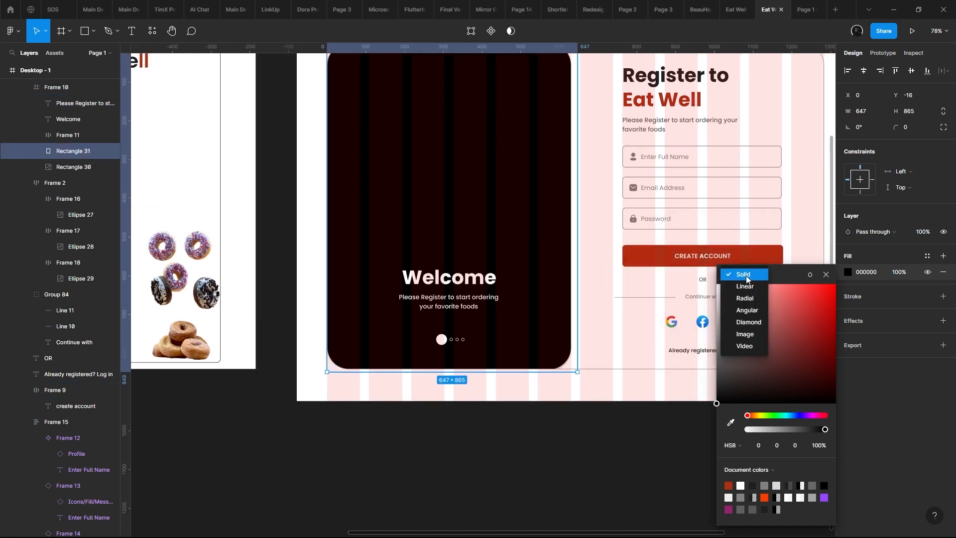
pyautogui.click(744, 286)
pyautogui.scroll(3, 689, 301)
pyautogui.hscroll(-1, 688, 302)
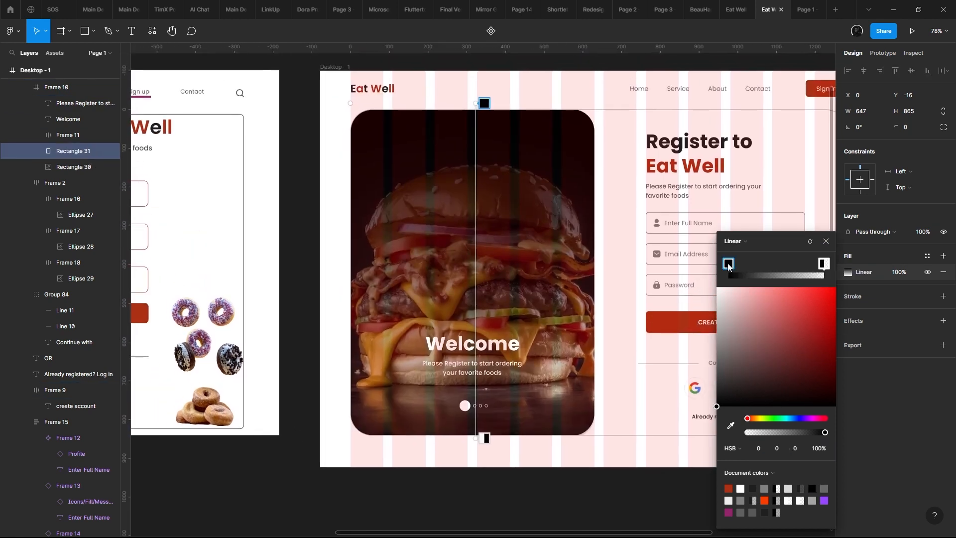
pyautogui.moveTo(728, 266); pyautogui.dragTo(786, 264)
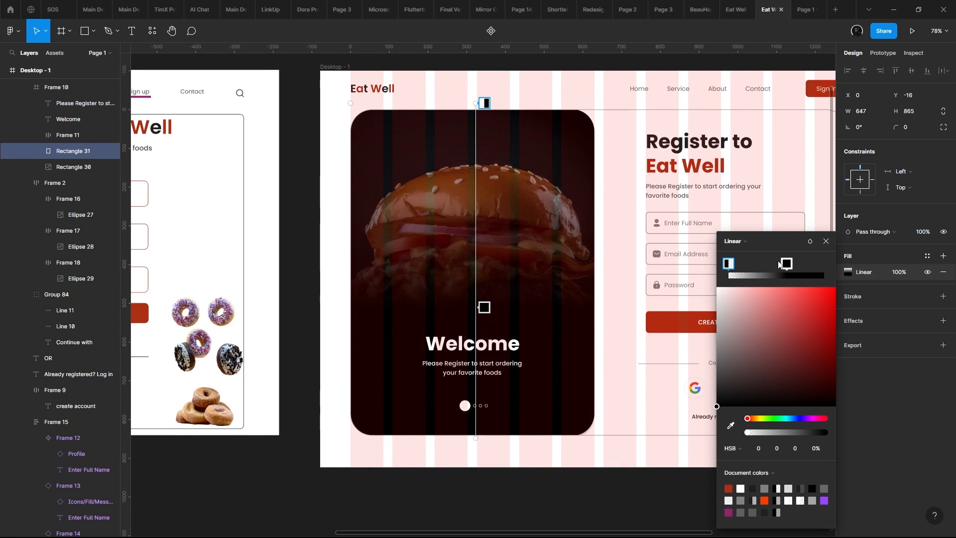
pyautogui.moveTo(792, 265); pyautogui.dragTo(824, 263)
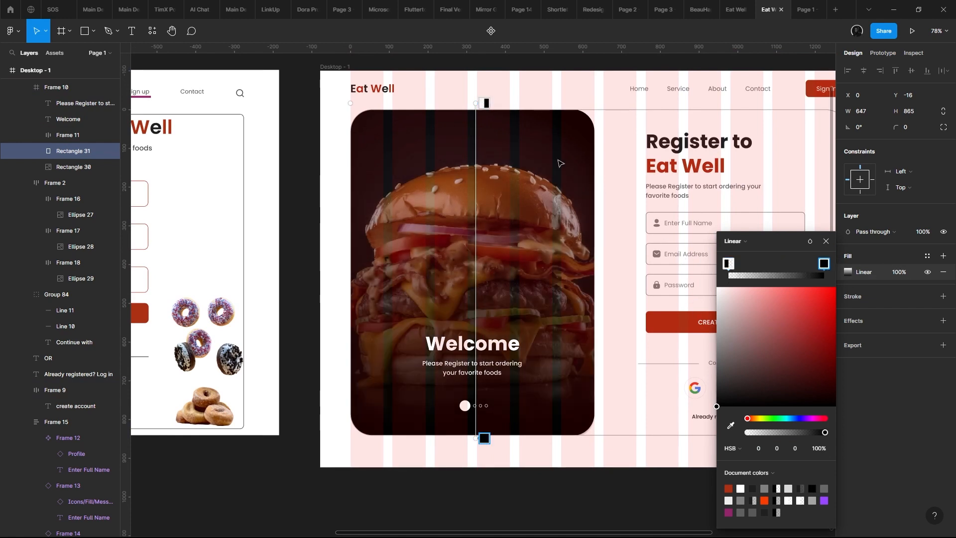
# - Lower the transparent start of the overlay's linear gradient to about the middle of the burger image
pyautogui.moveTo(479, 108)
pyautogui.mouseDown()
pyautogui.moveTo(489, 111)
pyautogui.moveTo(489, 287)
pyautogui.mouseUp()
pyautogui.scroll(-2, 490, 288)
pyautogui.click(447, 256)
pyautogui.scroll(1, 447, 257)
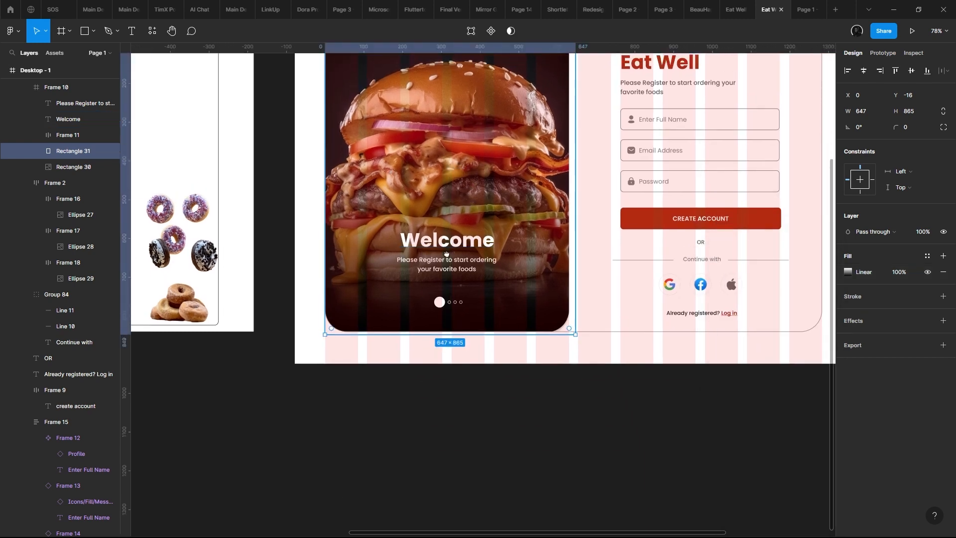
# - Move the Welcome heading, its subtitle and the row of dots down together by about 24 px on the burger image
pyautogui.click(450, 293)
pyautogui.keyDown('shift'); pyautogui.click(450, 269); pyautogui.keyUp('shift')
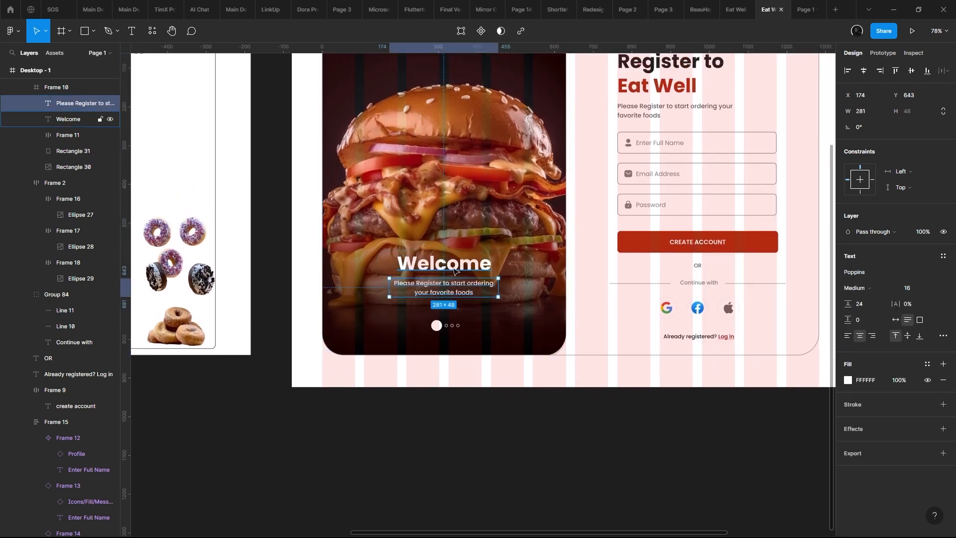
pyautogui.keyDown('shift'); pyautogui.click(455, 325); pyautogui.keyUp('shift')
pyautogui.moveTo(478, 284)
pyautogui.mouseDown()
pyautogui.moveTo(479, 303)
pyautogui.moveTo(476, 293)
pyautogui.mouseUp()
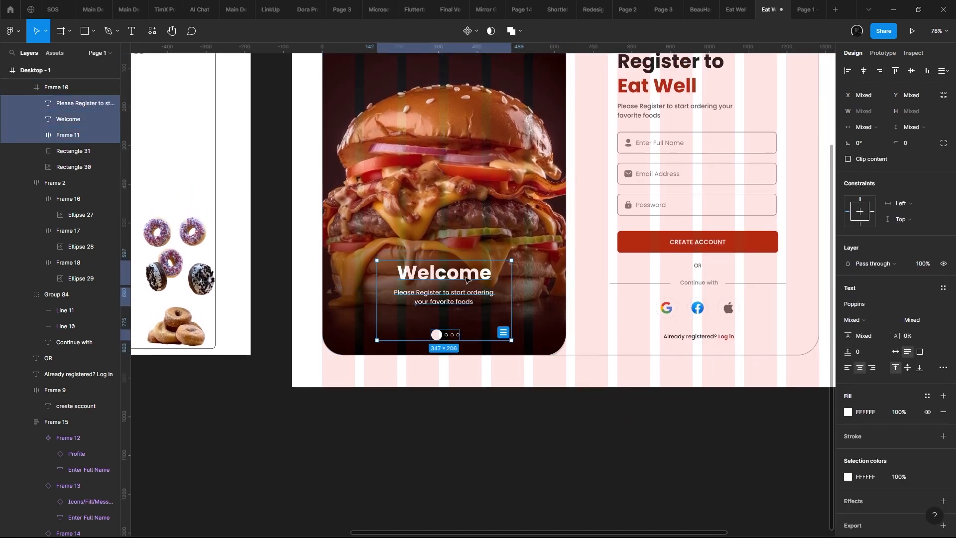
# - Combine the Welcome heading and subtitle in a vertical auto layout with 7 px spacing at Y 628, and narrow the subtitle to 271 px
pyautogui.click(468, 276)
pyautogui.keyDown('shift'); pyautogui.click(462, 301); pyautogui.keyUp('shift')
pyautogui.hotkey('shift', 'a')
pyautogui.scroll(2, 465, 294)
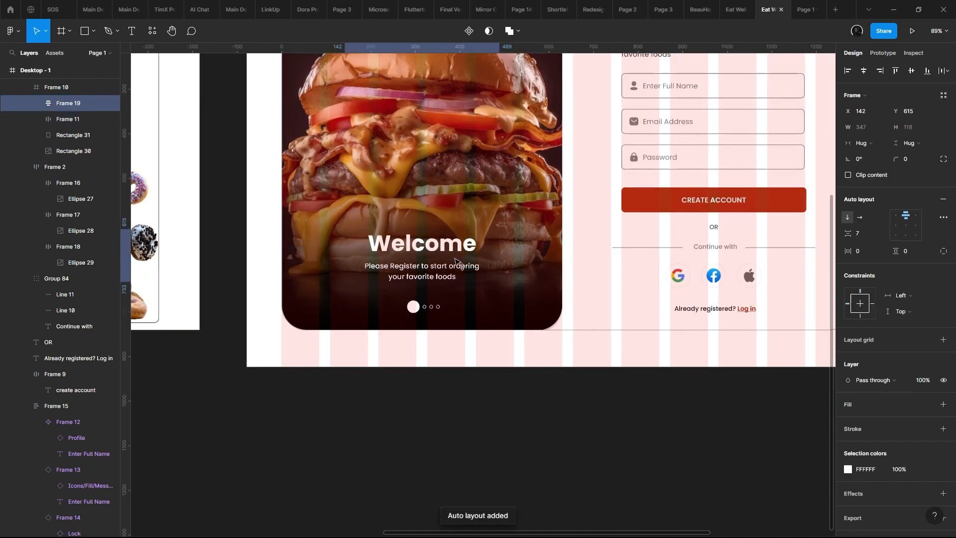
pyautogui.doubleClick(471, 279)
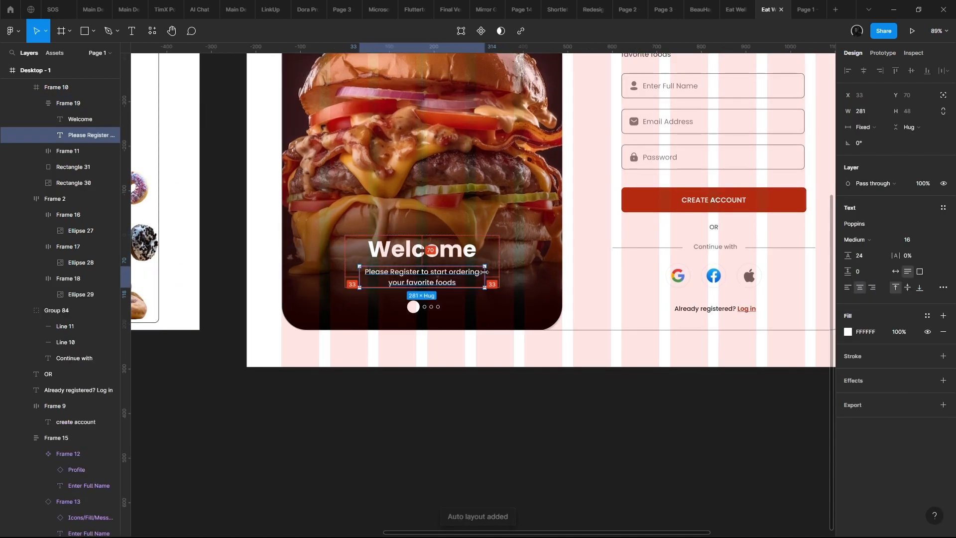
pyautogui.moveTo(486, 272); pyautogui.dragTo(483, 272)
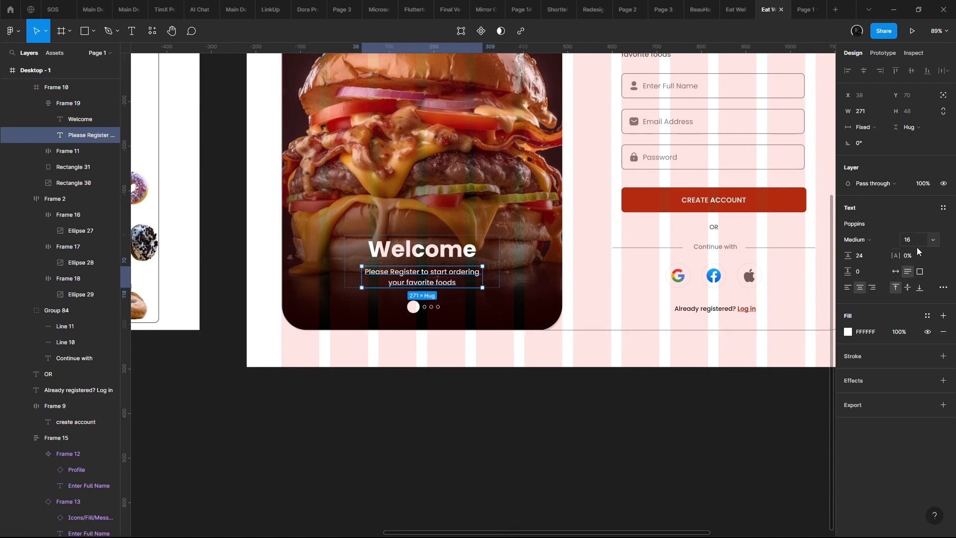
# - Try the Welcome heading on the burger image at font size 64
pyautogui.click(499, 215)
pyautogui.doubleClick(450, 255)
pyautogui.doubleClick(450, 254)
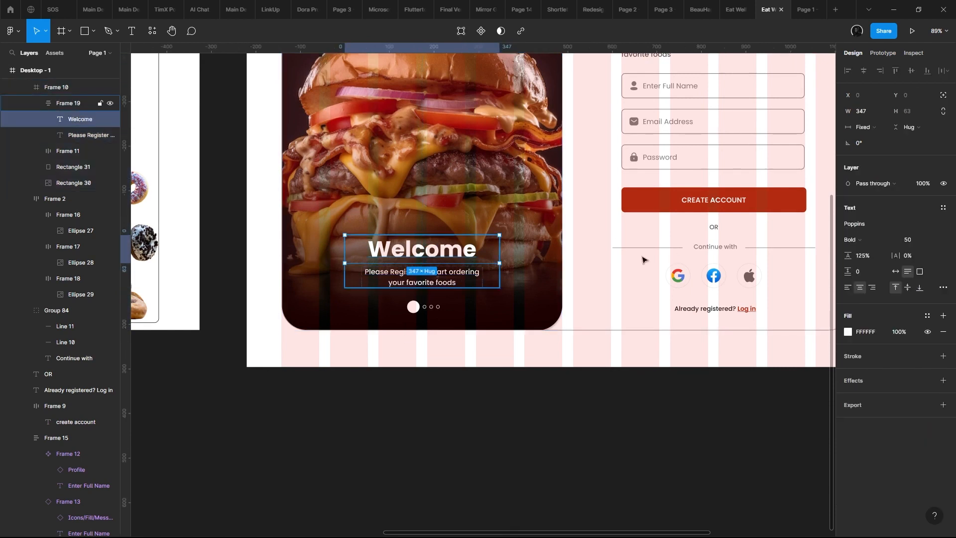
pyautogui.click(931, 241)
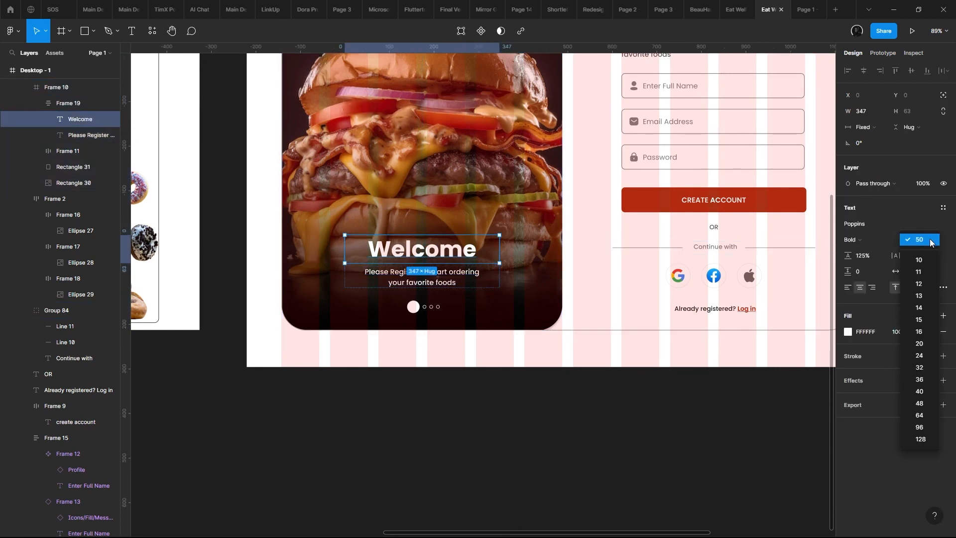
pyautogui.click(929, 415)
pyautogui.scroll(3, 556, 277)
pyautogui.click(664, 281)
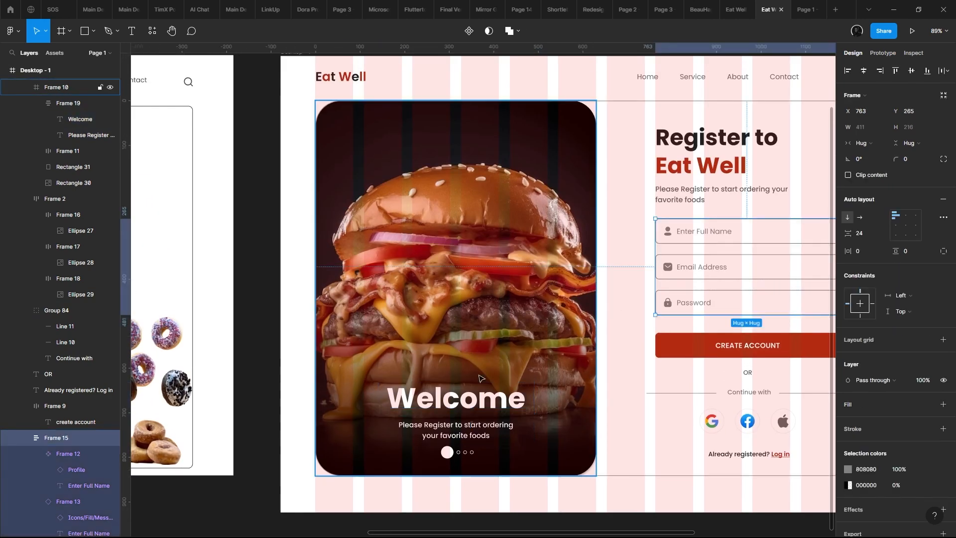
# - Preview the enlarged welcome text group at Y 600 in the prototype, and undo both the move and the enlargement
pyautogui.doubleClick(472, 418)
pyautogui.moveTo(471, 418); pyautogui.dragTo(472, 406)
pyautogui.click(801, 7)
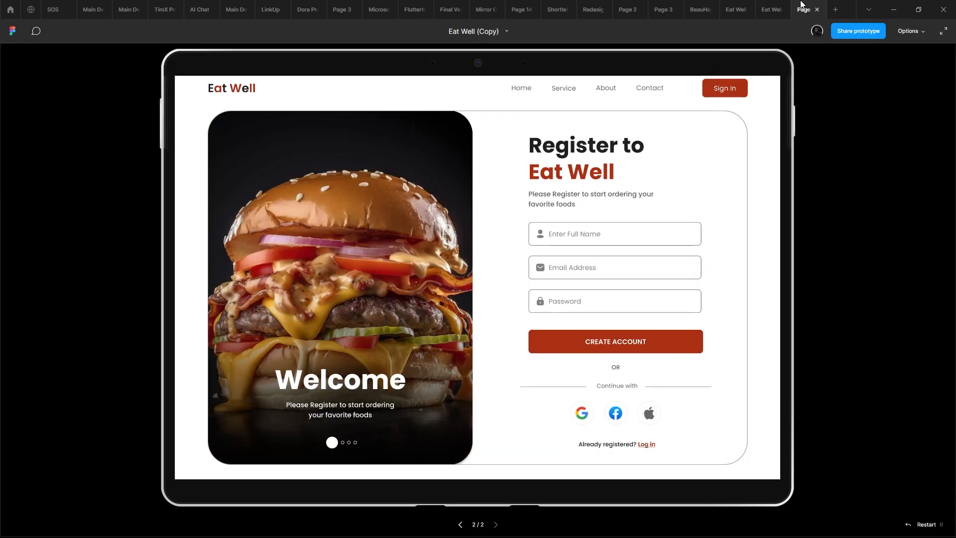
pyautogui.click(785, 8)
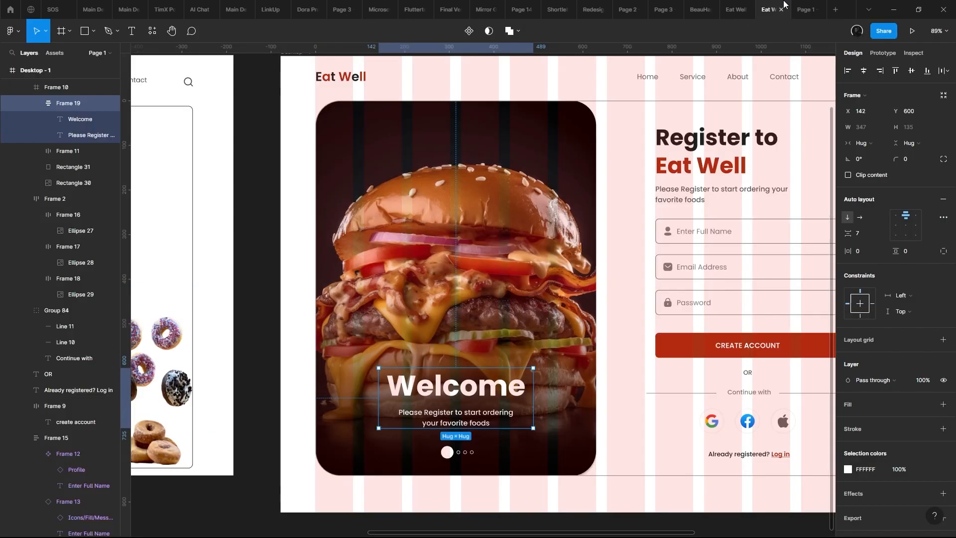
pyautogui.hotkey('ctrl', 'z')
pyautogui.click(516, 427)
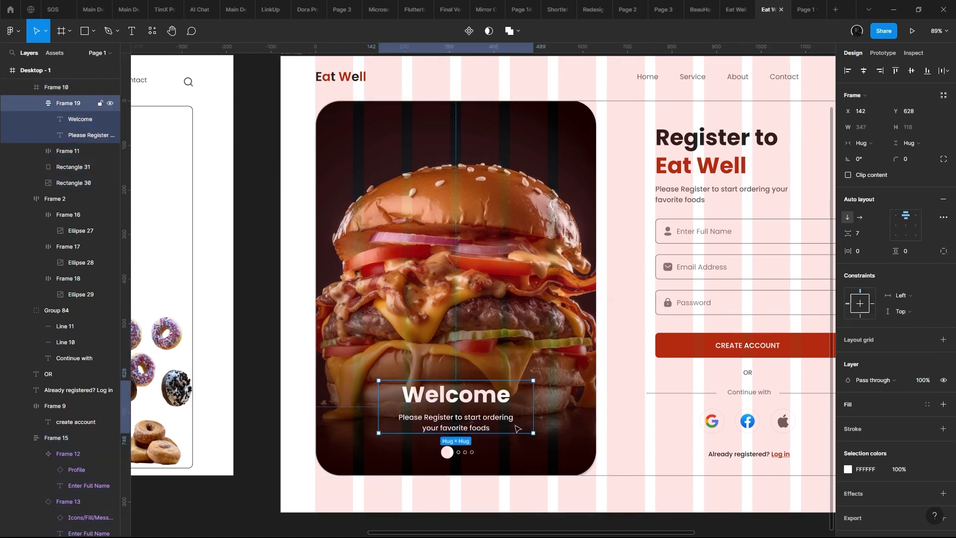
# - Raise the welcome text group to Y 620, increasing the gap above the row of dots
pyautogui.scroll(-1, 513, 429)
pyautogui.click(460, 444)
pyautogui.scroll(3, 460, 446)
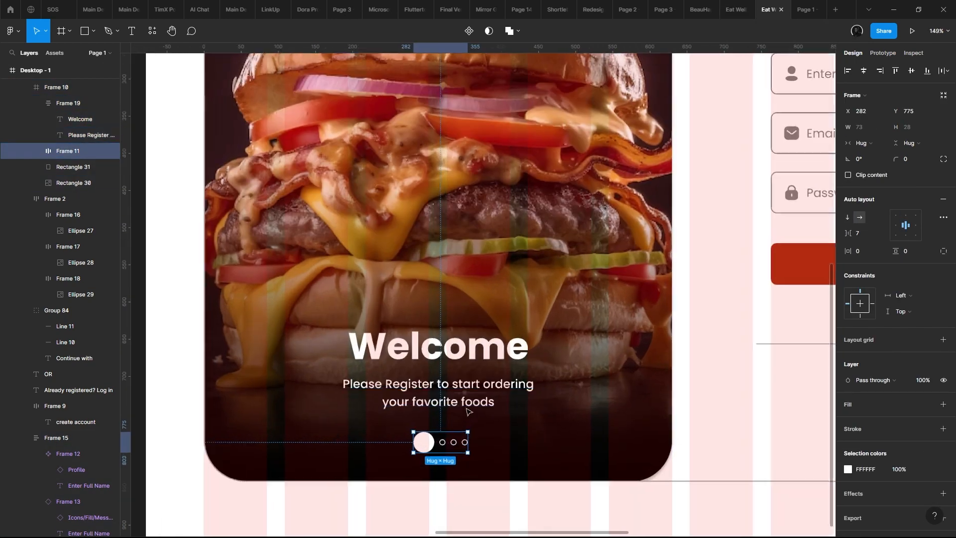
pyautogui.scroll(-1, 470, 411)
pyautogui.click(487, 352)
pyautogui.hotkey('shift', 'Up')
# - Resize the large filled dot below the welcome text to 24 × 24 px
pyautogui.doubleClick(427, 399)
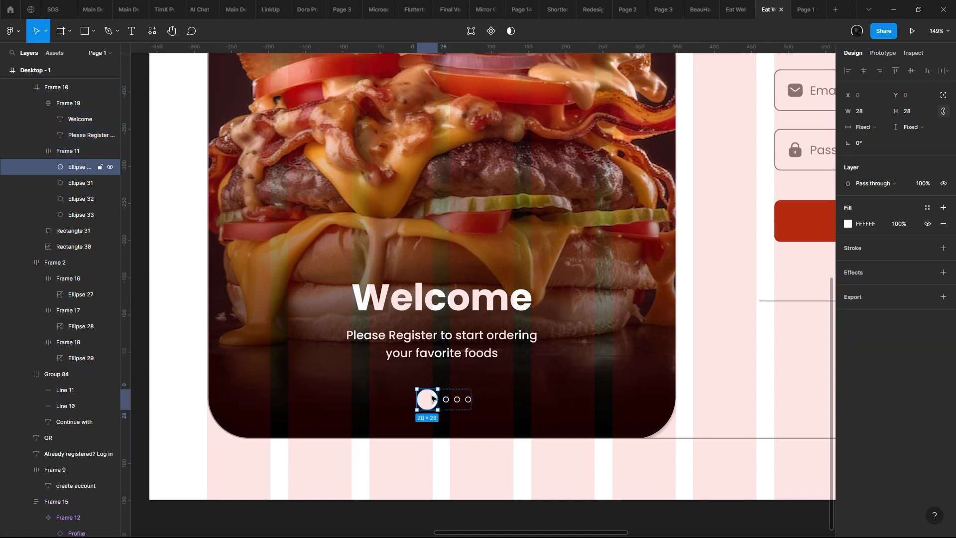
pyautogui.click(925, 114)
pyautogui.write('2')
pyautogui.press('Return')
pyautogui.hotkey('ctrl', 'z')
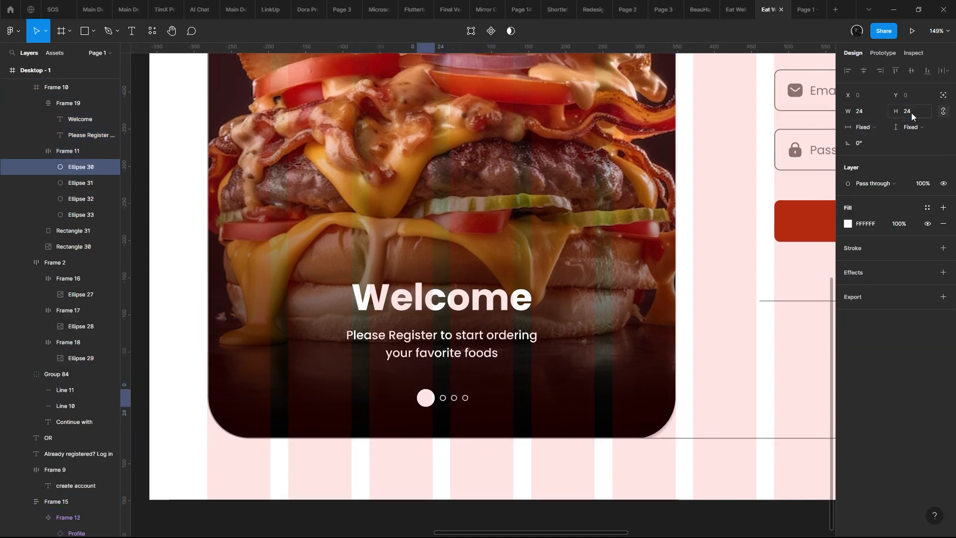
# - Centre the row of dots horizontally within the burger image frame, at X 281
pyautogui.click(499, 410)
pyautogui.click(457, 406)
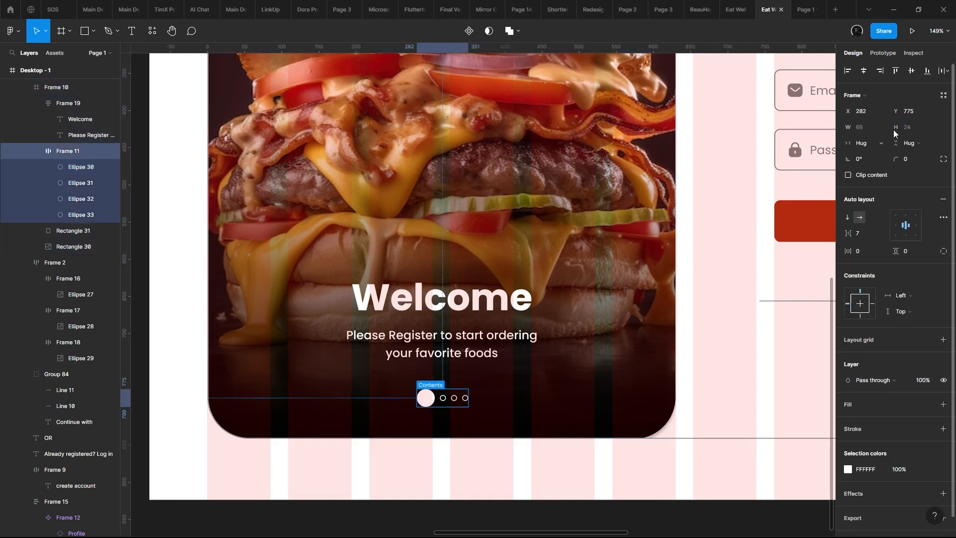
pyautogui.click(865, 70)
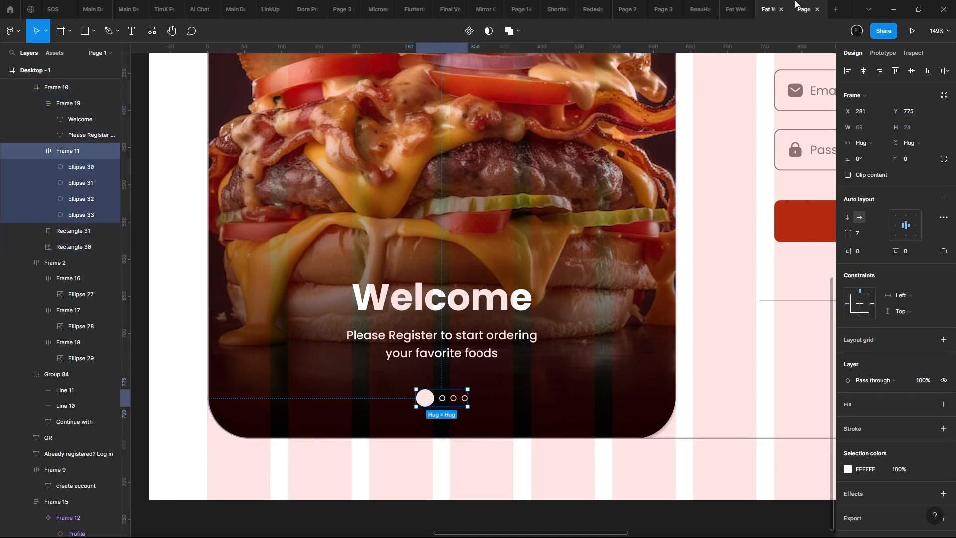
# - Review the updated sign-up page in the prototype preview
pyautogui.click(803, 10)
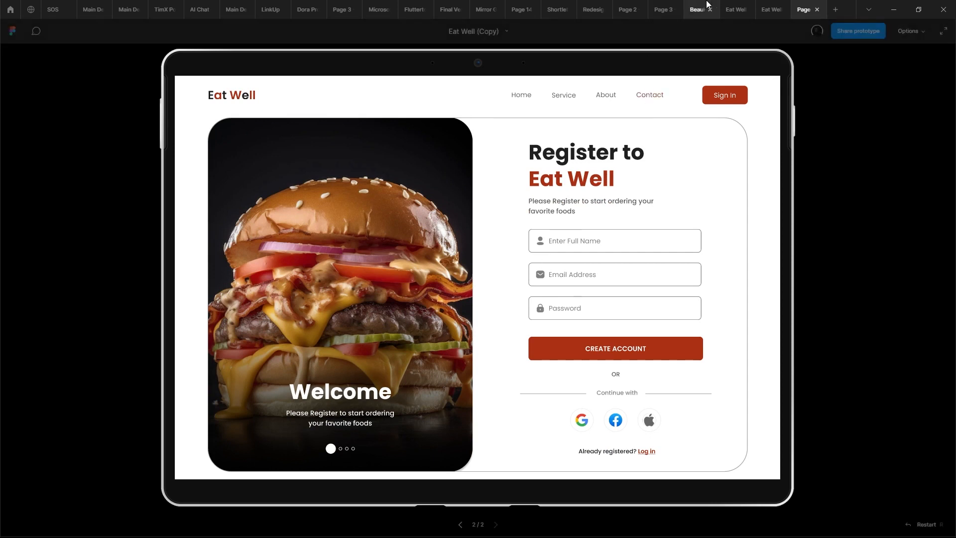
pyautogui.moveTo(752, 5)
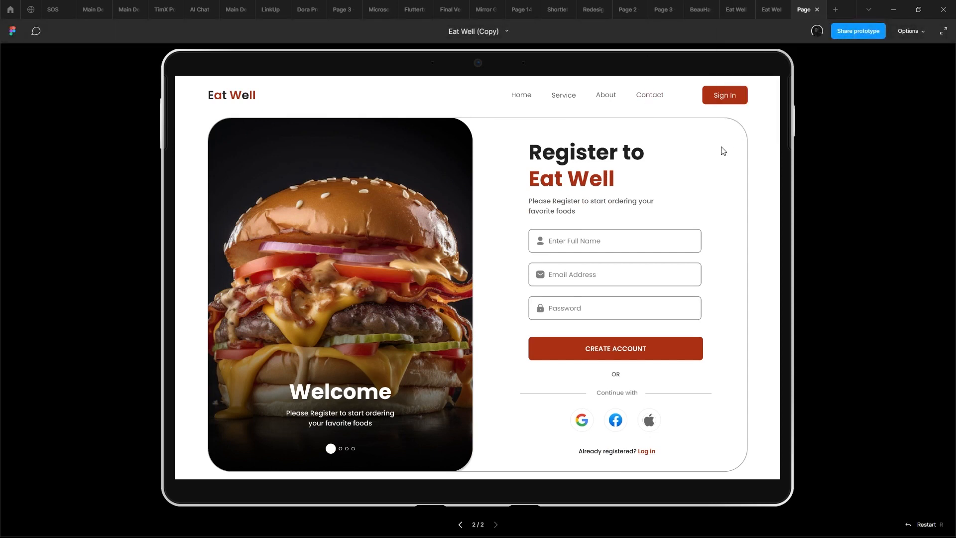
pyautogui.scroll(-1, 735, 140)
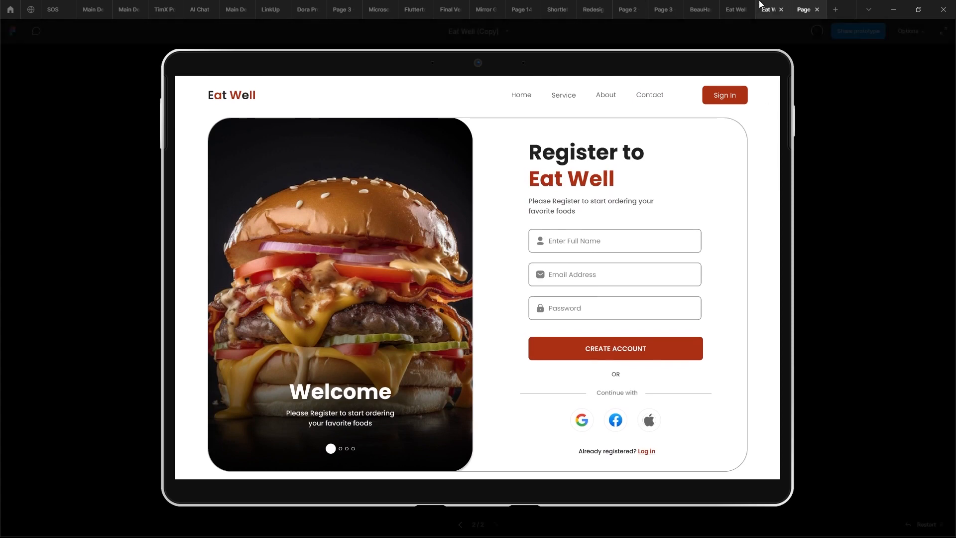
# - Try hiding the outer card's grey outline and check the page without it in the prototype preview
pyautogui.click(771, 10)
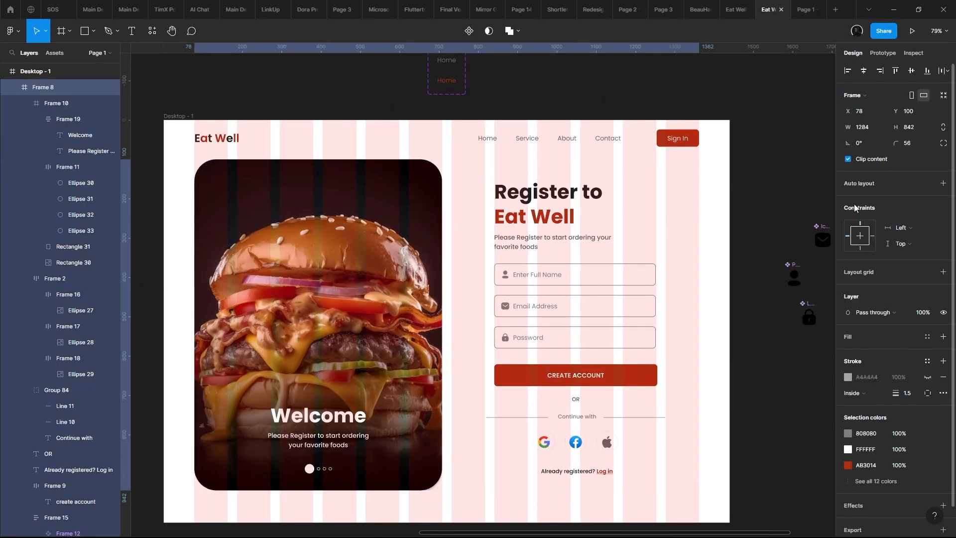
pyautogui.click(813, 5)
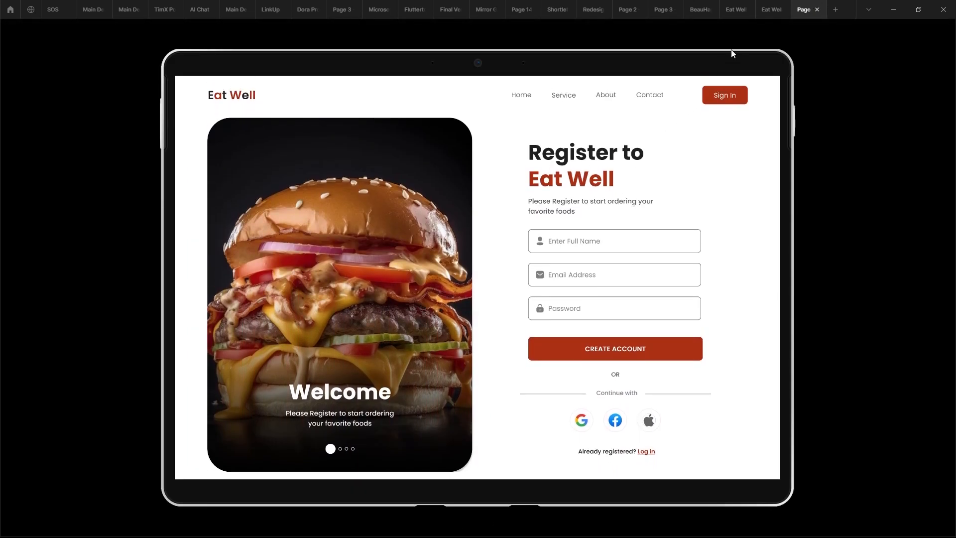
pyautogui.click(772, 9)
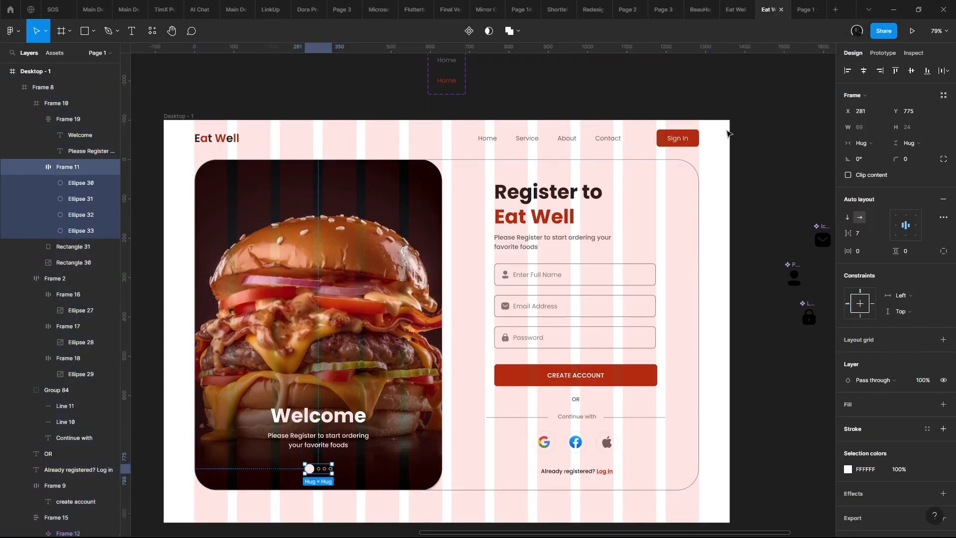
# - Extend the heading on the burger image to read "Welcome here"
pyautogui.scroll(-3, 737, 194)
pyautogui.scroll(4, 740, 199)
pyautogui.scroll(-1, 738, 130)
pyautogui.click(420, 271)
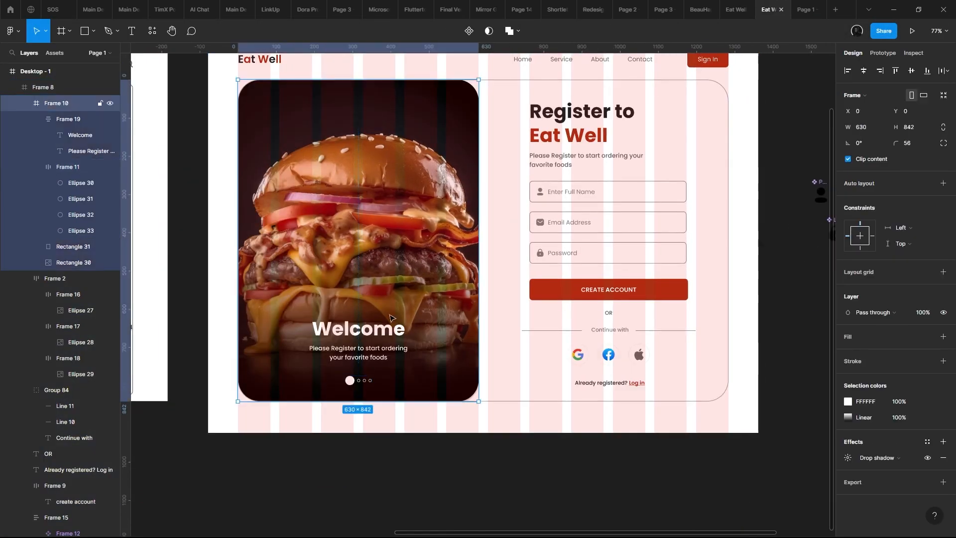
pyautogui.doubleClick(394, 329)
pyautogui.doubleClick(394, 329)
pyautogui.doubleClick(395, 329)
pyautogui.click(414, 331)
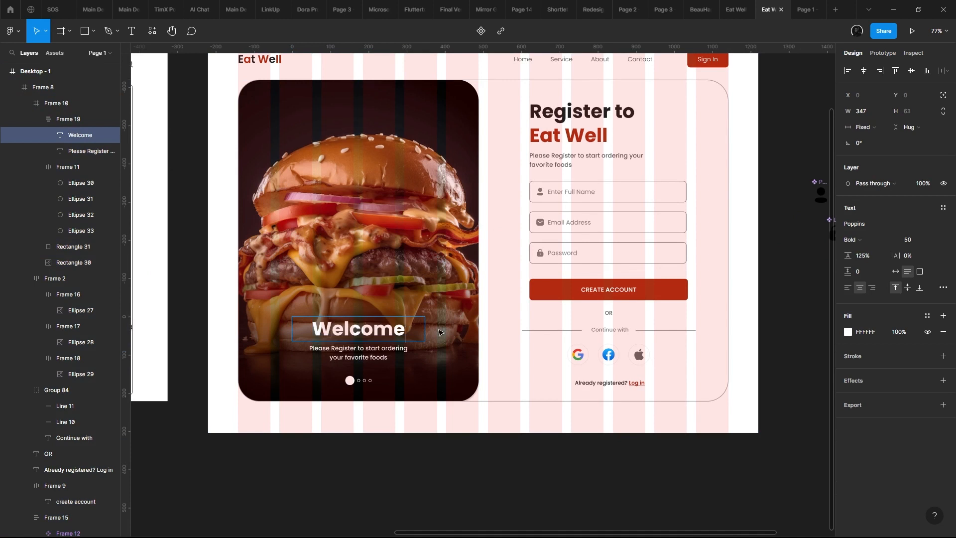
pyautogui.write('here')
pyautogui.press('Escape')
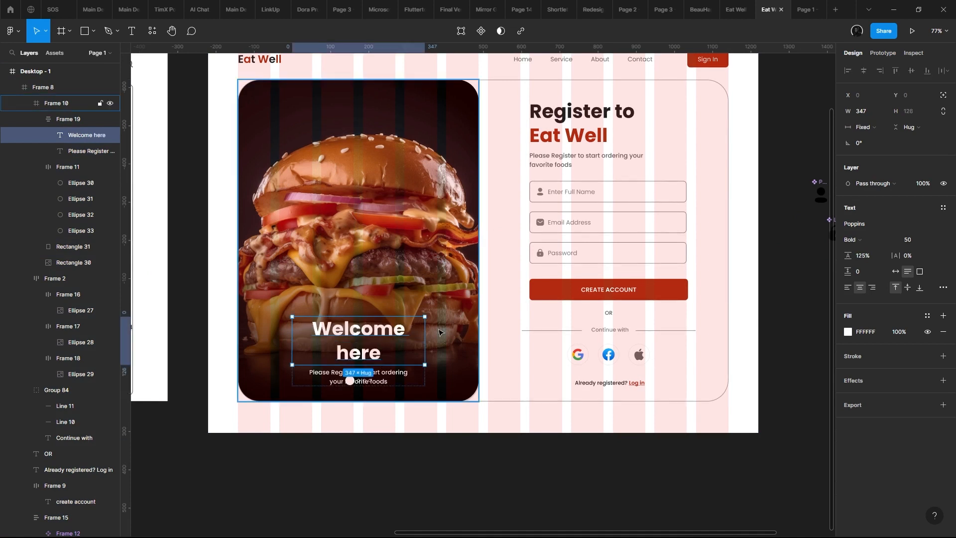
# - Widen the "Welcome here" text box to 393 px and centre the welcome text group horizontally in the burger image frame at X 119
pyautogui.moveTo(424, 329)
pyautogui.mouseDown()
pyautogui.moveTo(454, 330)
pyautogui.moveTo(443, 333)
pyautogui.mouseUp()
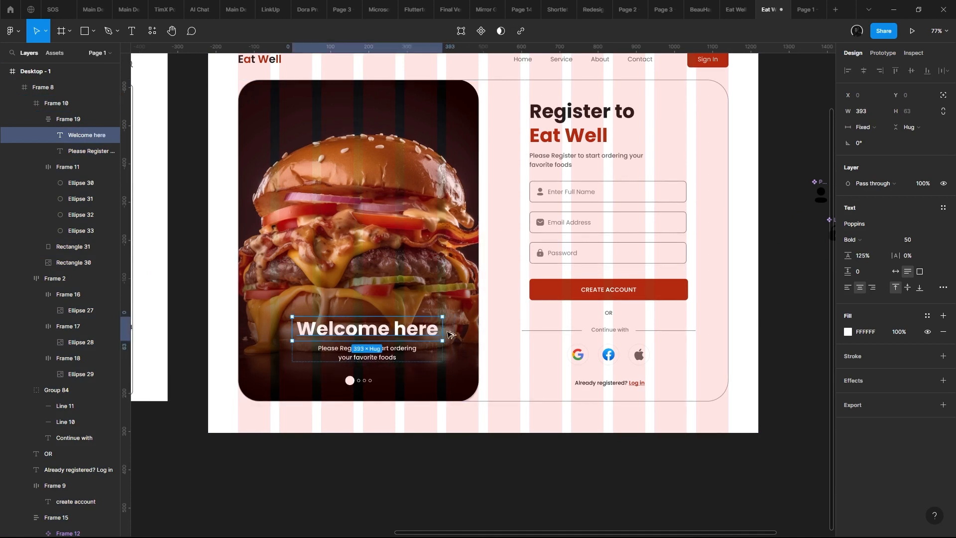
pyautogui.click(447, 337)
pyautogui.click(412, 343)
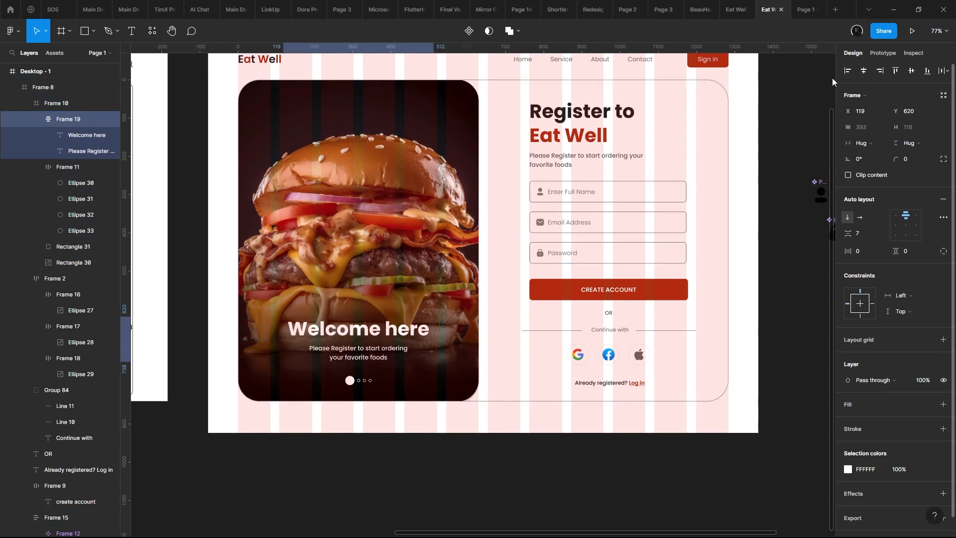
pyautogui.keyDown('ctrl'); pyautogui.scroll(-2, 481, 224); pyautogui.keyUp('ctrl')
pyautogui.scroll(3, 482, 224)
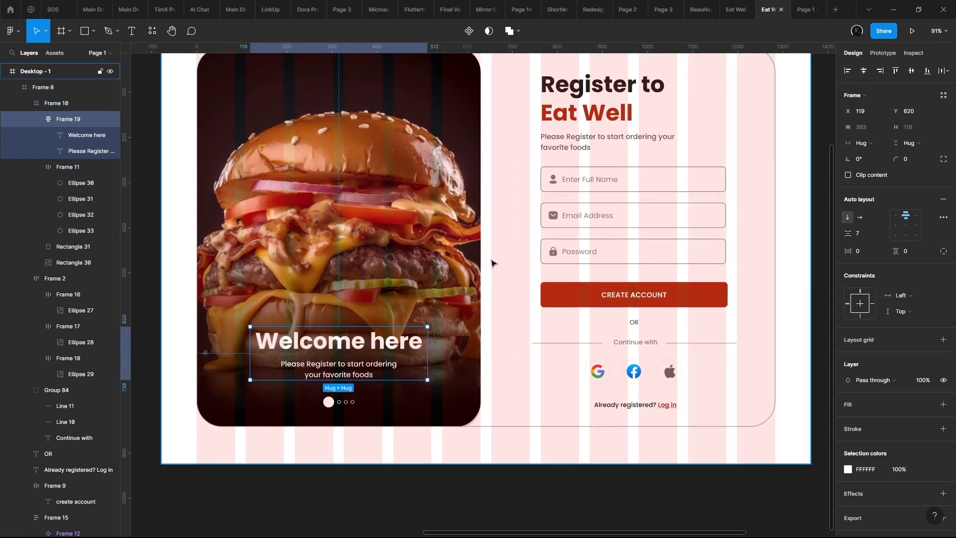
# - Try widening the "Register to Eat Well" heading box to 341 px, and return it to 340 px
pyautogui.scroll(-2, 495, 243)
pyautogui.click(603, 109)
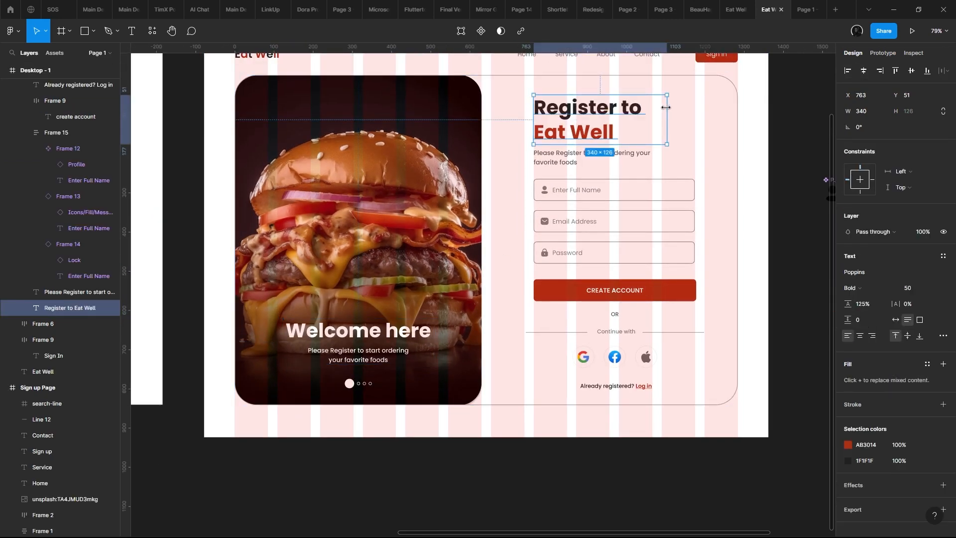
pyautogui.moveTo(665, 108)
pyautogui.mouseDown()
pyautogui.moveTo(703, 107)
pyautogui.moveTo(667, 107)
pyautogui.mouseUp()
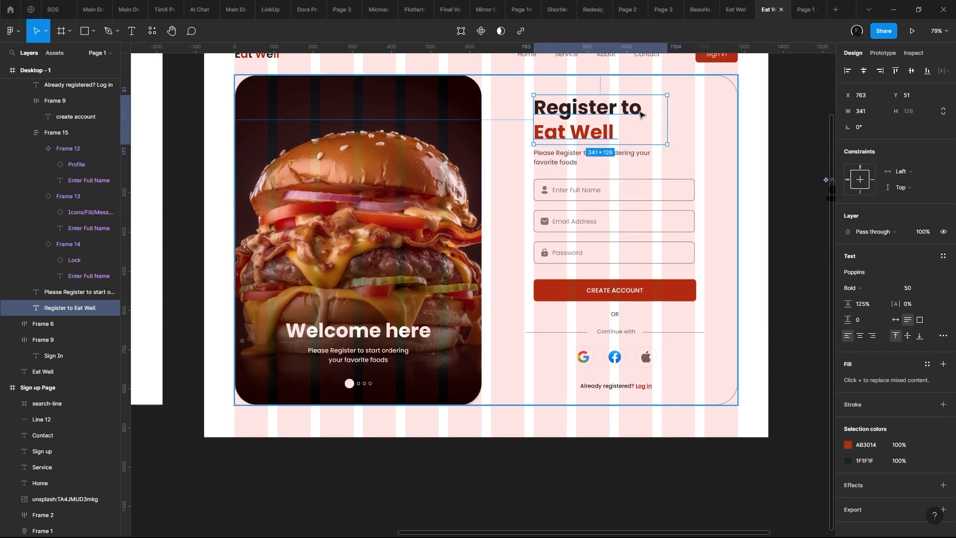
pyautogui.doubleClick(641, 114)
pyautogui.click(622, 115)
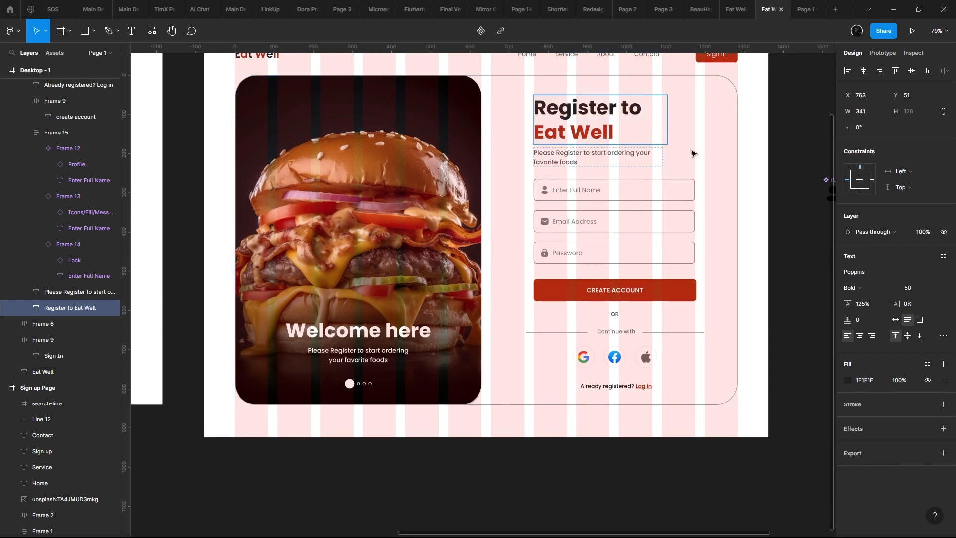
pyautogui.press('Escape')
pyautogui.moveTo(667, 119)
pyautogui.mouseDown()
pyautogui.moveTo(748, 126)
pyautogui.moveTo(672, 123)
pyautogui.mouseUp()
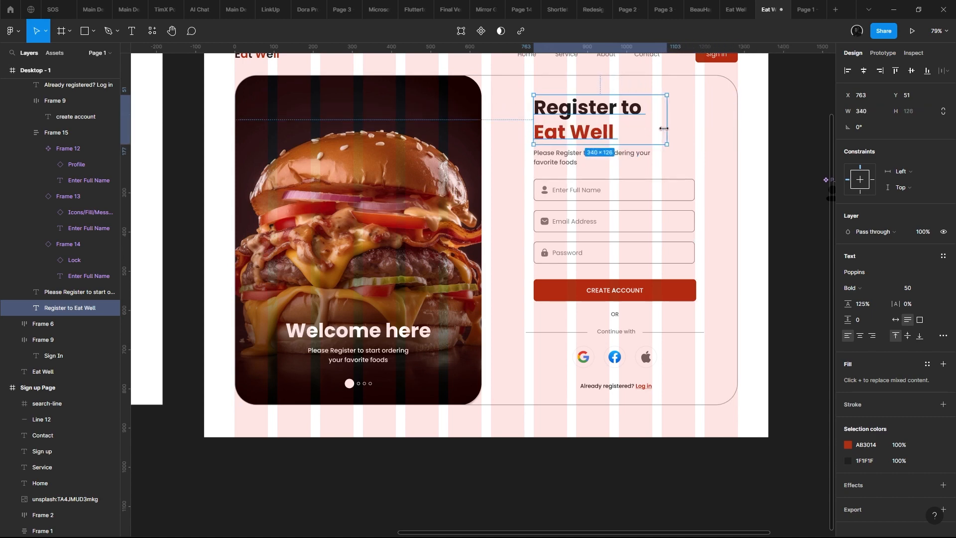
# - Replace the "Register to Eat Well" heading above the form with "Create Accout" in the dark text colour
pyautogui.doubleClick(657, 124)
pyautogui.scroll(5, 610, 126)
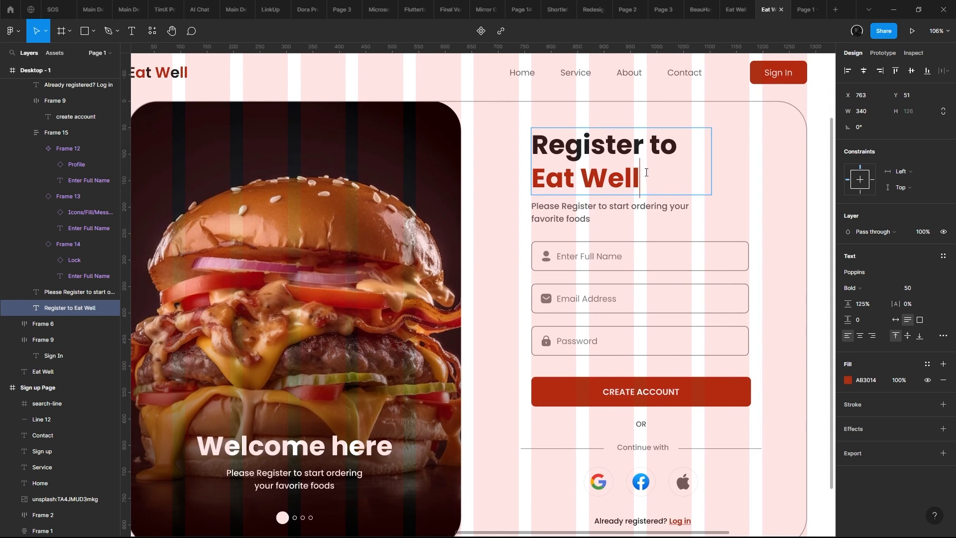
pyautogui.moveTo(646, 173); pyautogui.dragTo(432, 164)
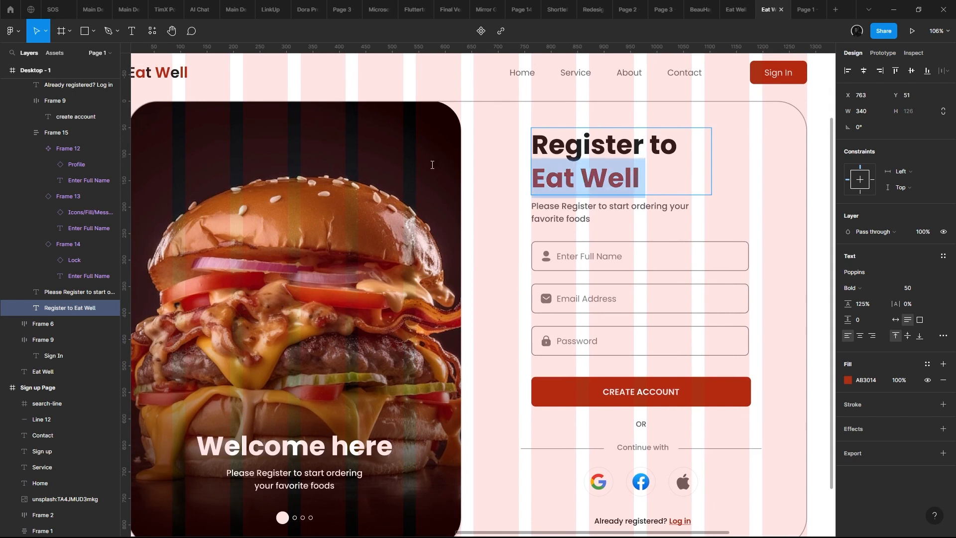
pyautogui.press('BackSpace')
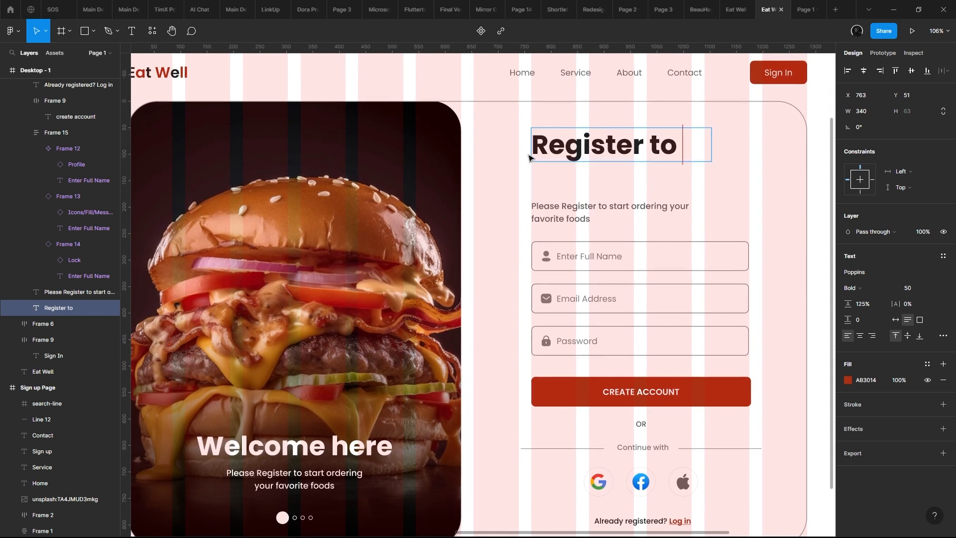
pyautogui.press('Escape')
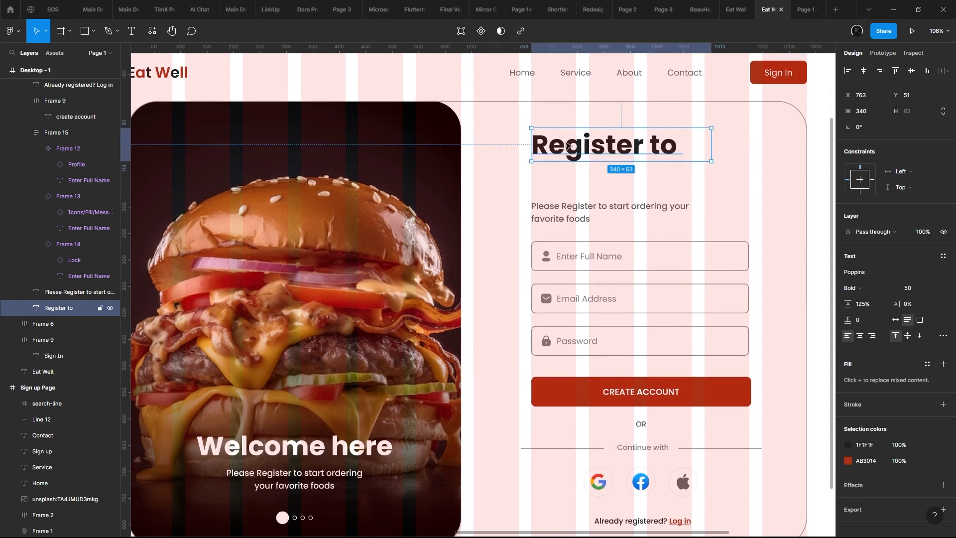
pyautogui.doubleClick(643, 133)
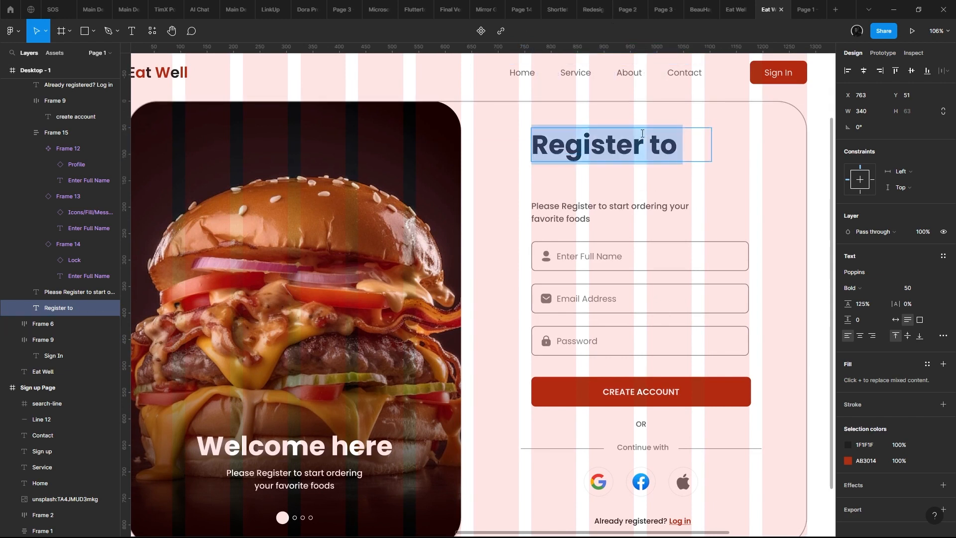
pyautogui.write('Create Accoutn')
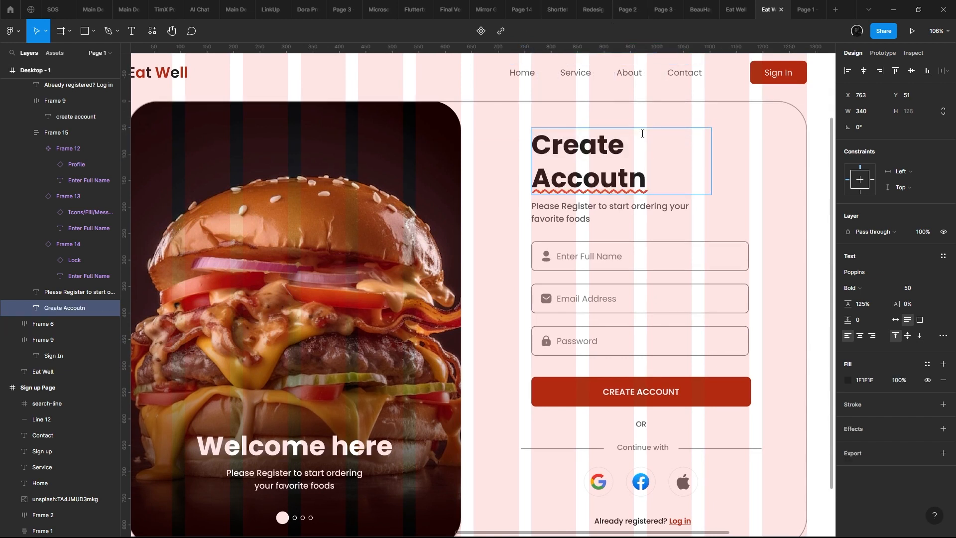
pyautogui.press('BackSpace')
pyautogui.press('Escape')
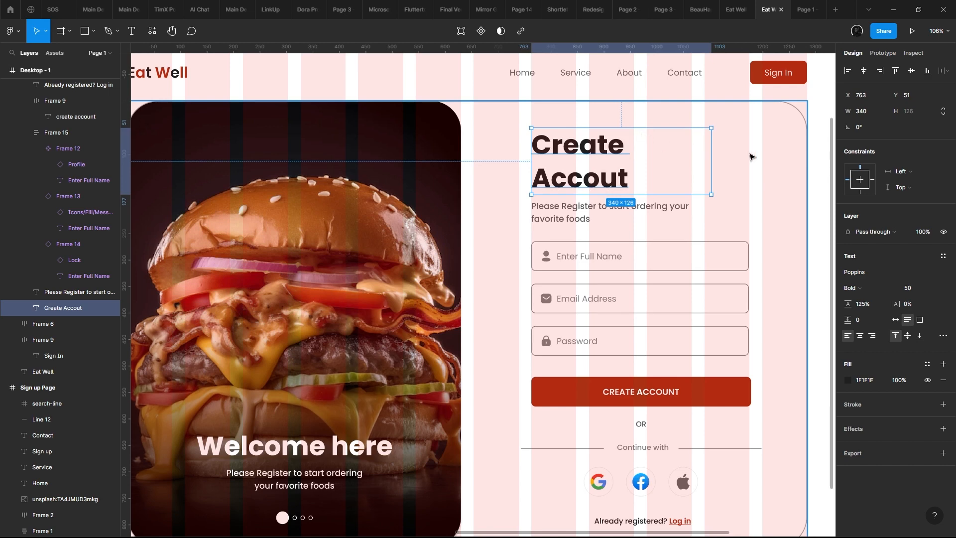
# - Widen the "Create Accout" text box to 393 px so it fits on one line, and lower it to Y 116 above the subtitle
pyautogui.moveTo(711, 150); pyautogui.dragTo(695, 177)
pyautogui.scroll(-5, 699, 182)
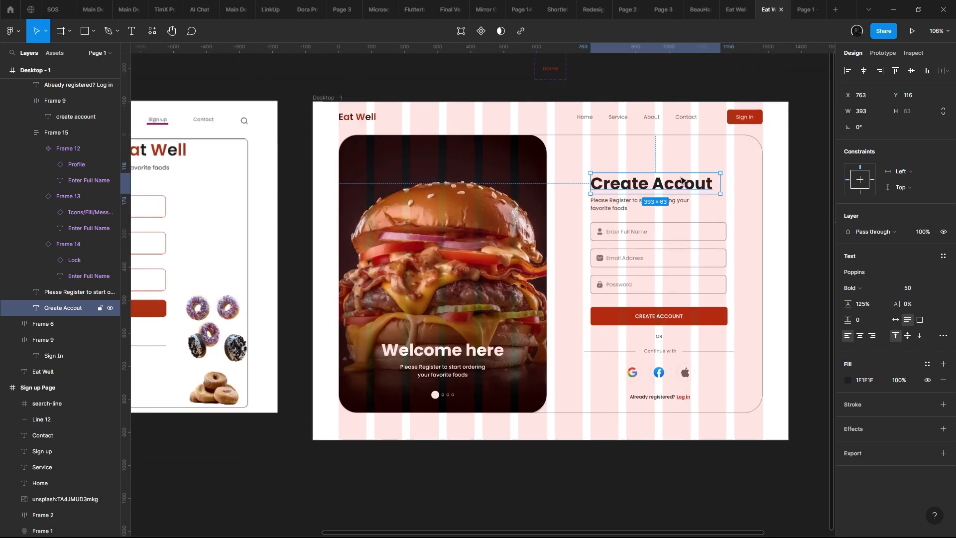
pyautogui.scroll(3, 582, 164)
pyautogui.moveTo(583, 164); pyautogui.dragTo(476, 166)
pyautogui.scroll(1, 476, 166)
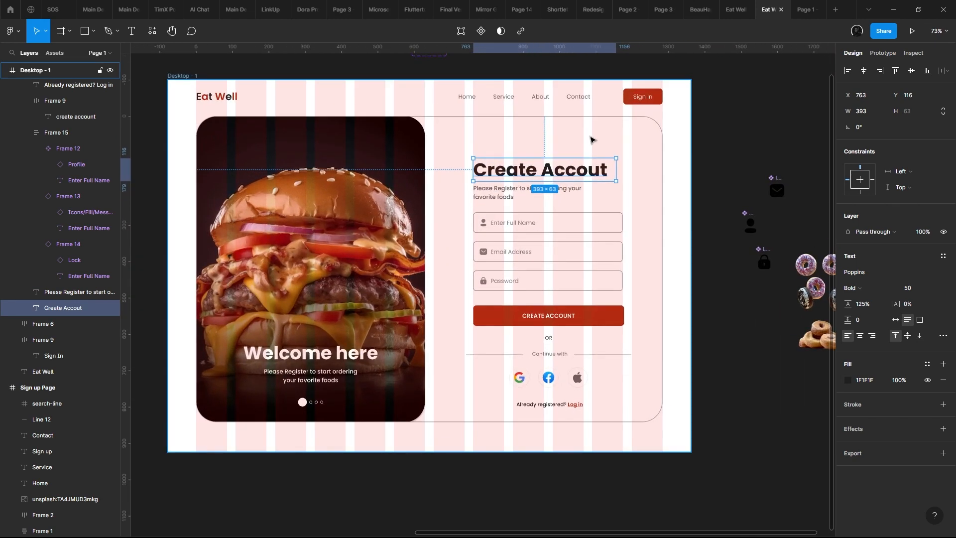
# - Check the one-line "Create Accout" heading in the prototype preview and return to the design file
pyautogui.click(592, 138)
pyautogui.click(802, 9)
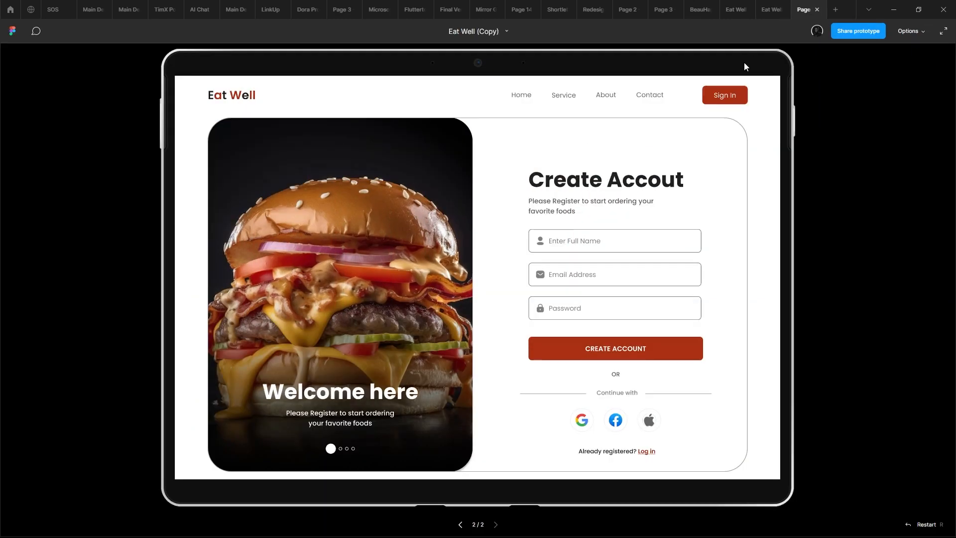
pyautogui.moveTo(782, 4)
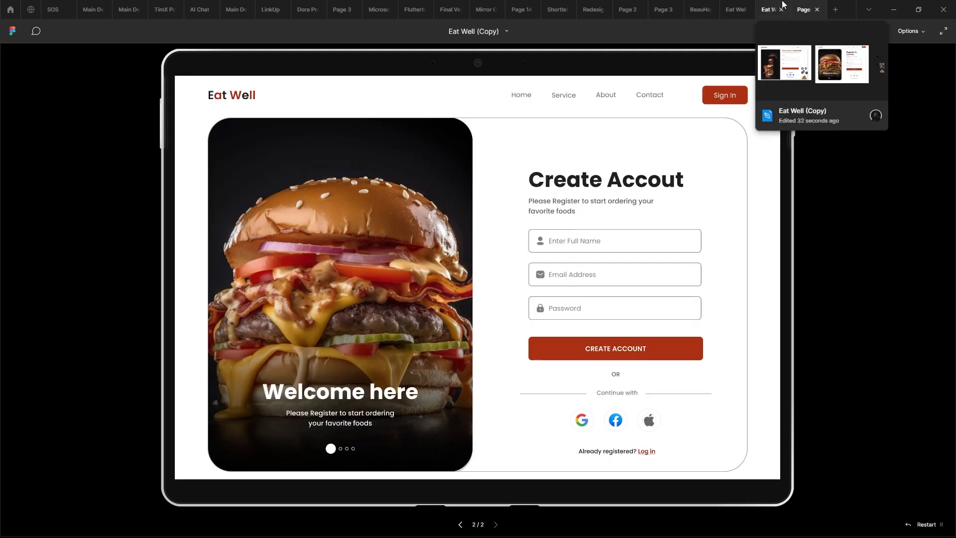
pyautogui.click(782, 4)
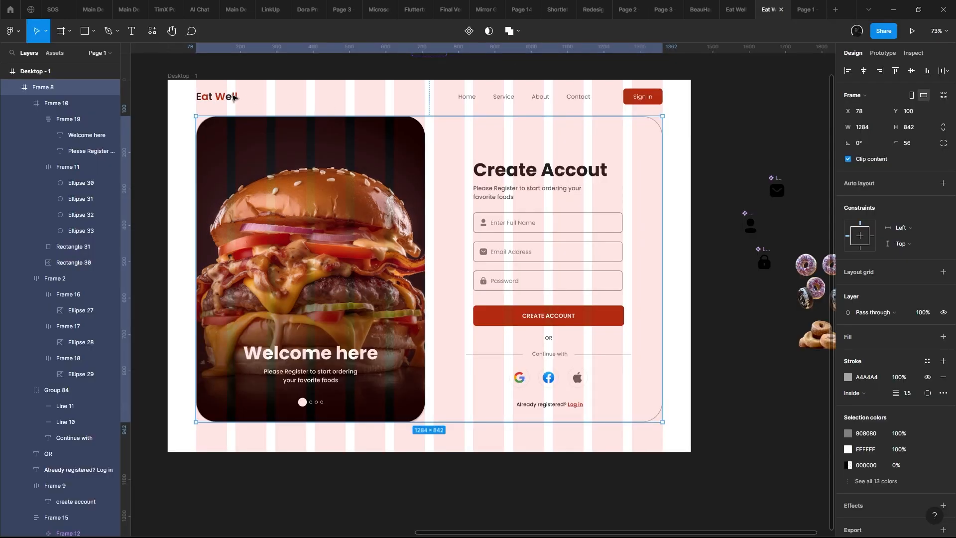
# - Copy the "Eat Well" logo from the page header to just above the "Create Accout" heading, aligned with its left edge
pyautogui.click(216, 96)
pyautogui.moveTo(217, 96); pyautogui.dragTo(479, 160)
pyautogui.scroll(5, 500, 151)
pyautogui.scroll(-3, 478, 159)
pyautogui.scroll(1, 471, 142)
pyautogui.press('Escape')
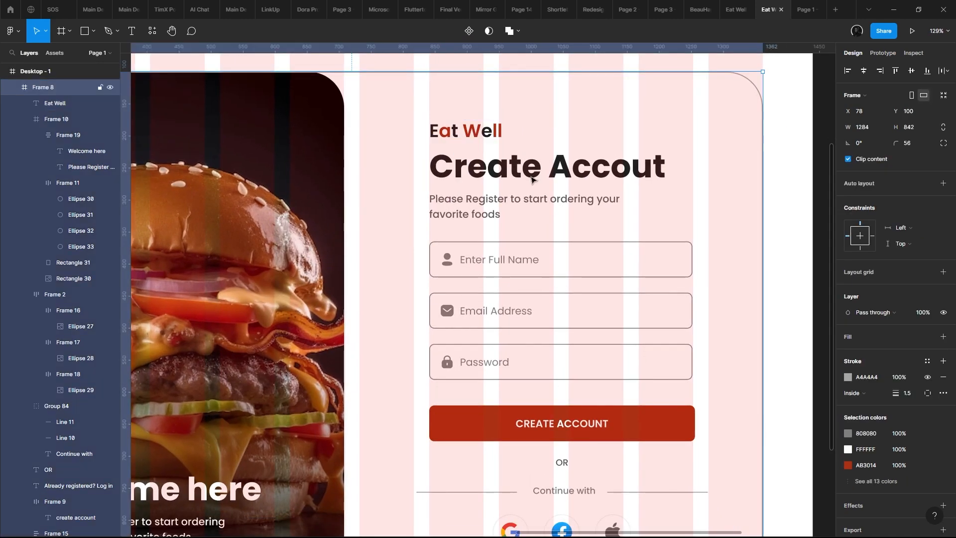
# - Select the whole registration form, from the copied logo to the "Already registered?" line, and move it up slightly within the outlined card
pyautogui.doubleClick(536, 186)
pyautogui.scroll(-4, 536, 185)
pyautogui.keyDown('shift'); pyautogui.click(521, 194); pyautogui.keyUp('shift')
pyautogui.scroll(3, 522, 193)
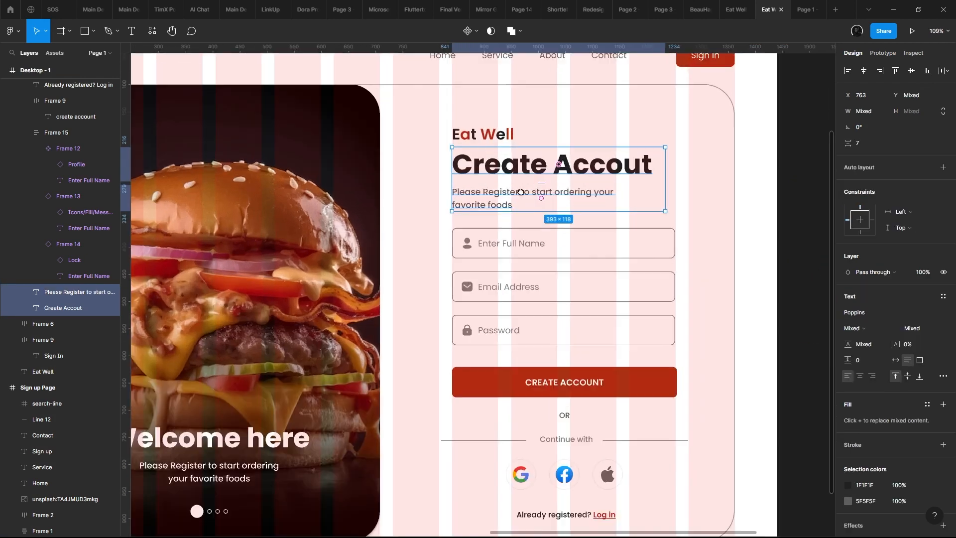
pyautogui.moveTo(521, 194); pyautogui.dragTo(483, 198)
pyautogui.keyDown('shift'); pyautogui.click(491, 258); pyautogui.keyUp('shift')
pyautogui.keyDown('shift'); pyautogui.click(523, 386); pyautogui.keyUp('shift')
pyautogui.scroll(-3, 503, 319)
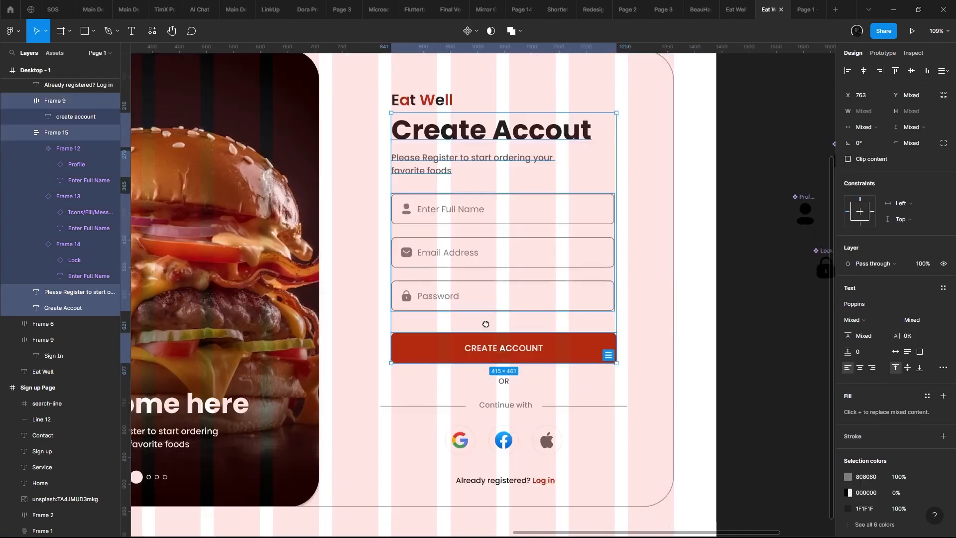
pyautogui.scroll(3, 504, 272)
pyautogui.keyDown('shift'); pyautogui.click(445, 180); pyautogui.keyUp('shift')
pyautogui.press('alt')
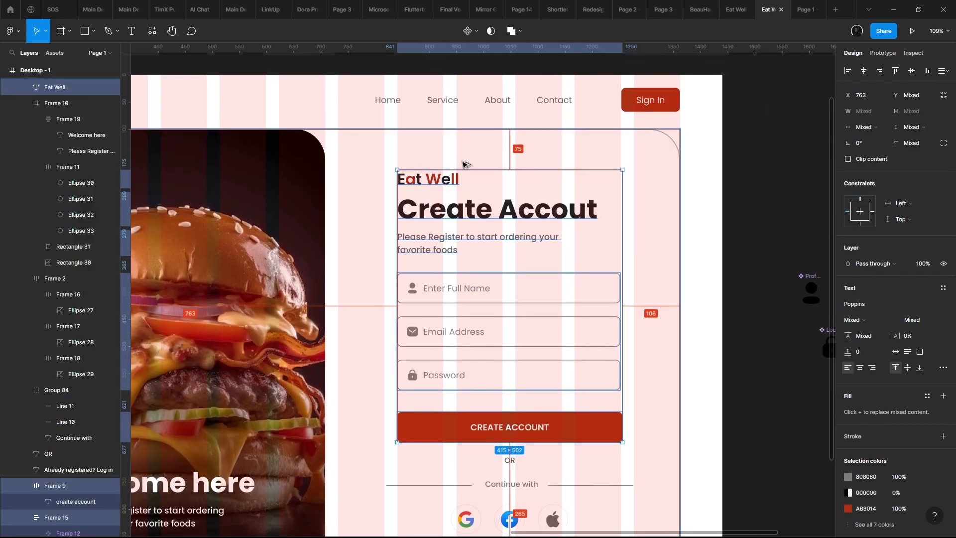
pyautogui.moveTo(465, 197); pyautogui.dragTo(464, 190)
pyautogui.scroll(-5, 464, 194)
pyautogui.keyDown('shift'); pyautogui.click(482, 326); pyautogui.keyUp('shift')
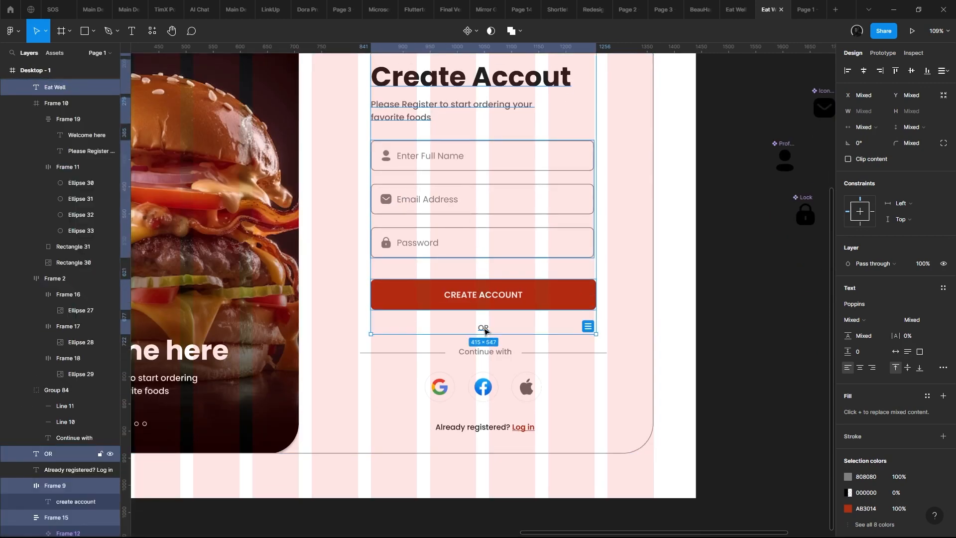
pyautogui.keyDown('shift'); pyautogui.click(488, 354); pyautogui.keyUp('shift')
pyautogui.keyDown('shift'); pyautogui.click(486, 398); pyautogui.keyUp('shift')
pyautogui.keyDown('shift'); pyautogui.click(490, 426); pyautogui.keyUp('shift')
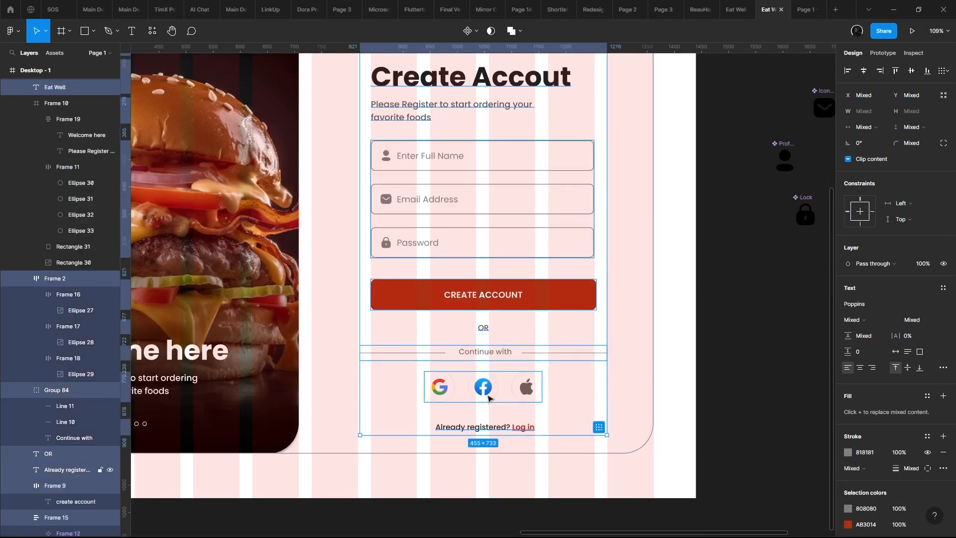
pyautogui.scroll(3, 500, 237)
pyautogui.moveTo(500, 237); pyautogui.dragTo(497, 216)
pyautogui.scroll(-4, 496, 215)
pyautogui.scroll(4, 499, 213)
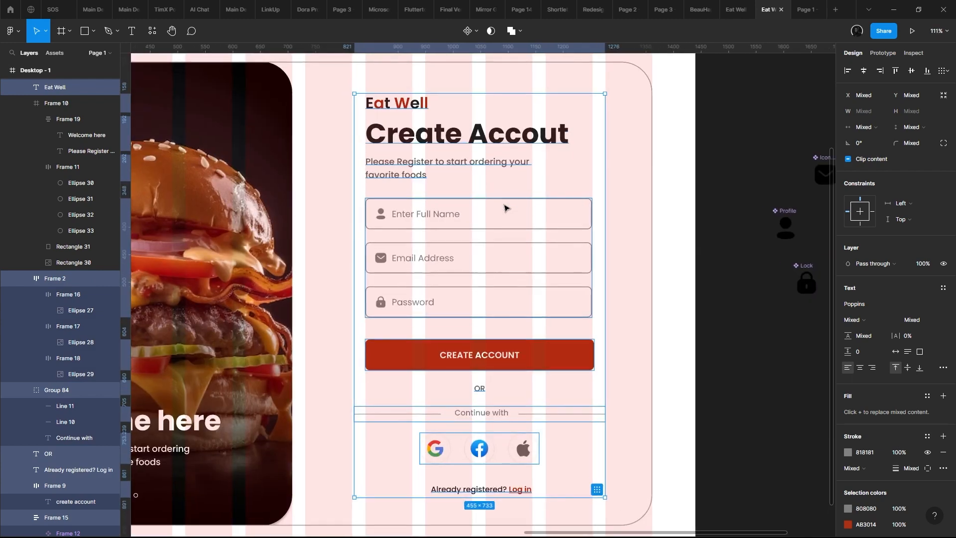
pyautogui.scroll(-3, 467, 217)
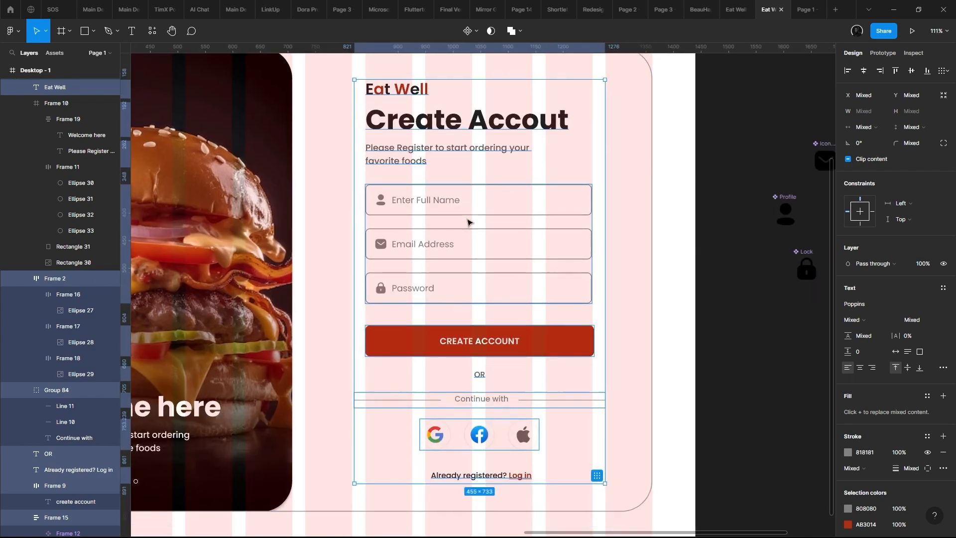
pyautogui.moveTo(483, 174); pyautogui.dragTo(646, 171)
pyautogui.scroll(1, 476, 171)
pyautogui.scroll(-4, 476, 173)
pyautogui.scroll(2, 476, 173)
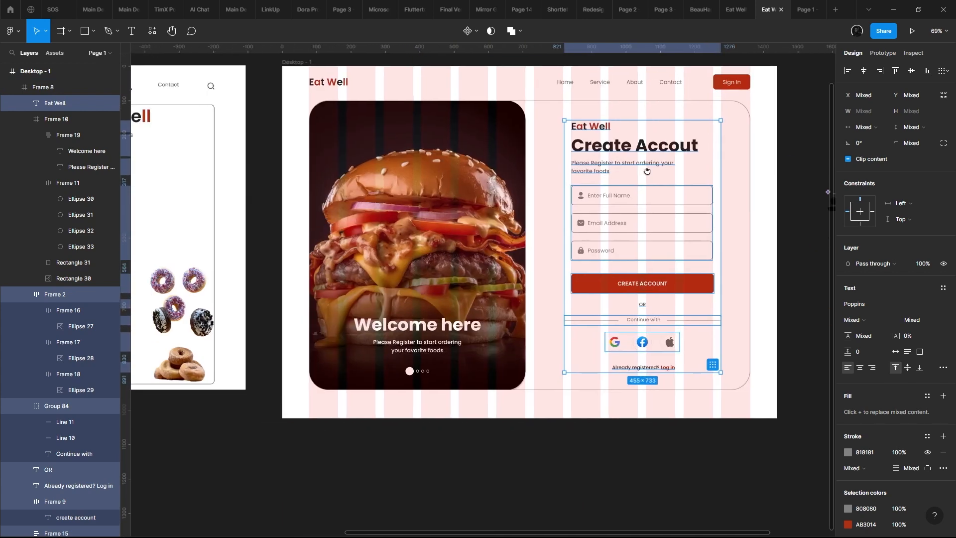
pyautogui.scroll(-2, 647, 171)
# - Check the repositioned form and its added logo in the prototype preview
pyautogui.click(530, 179)
pyautogui.click(910, 31)
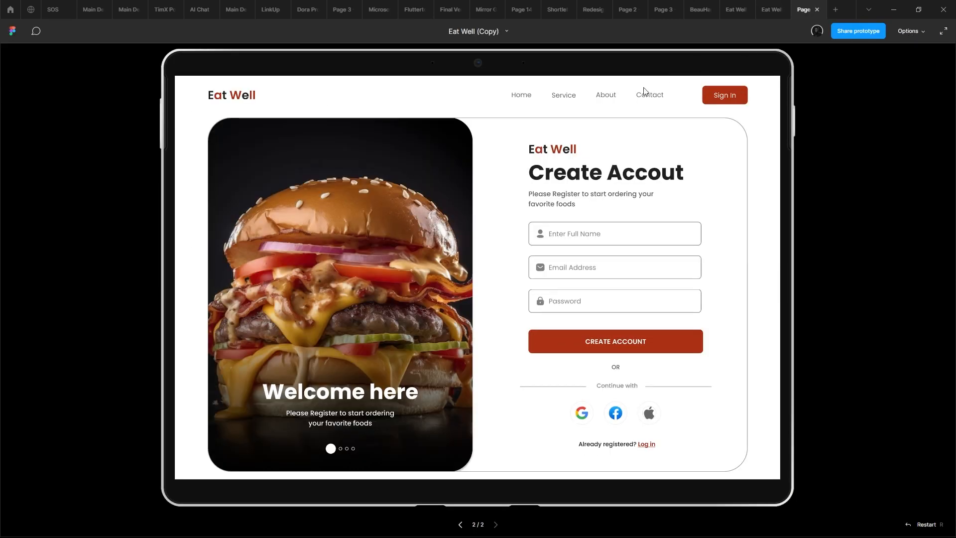
pyautogui.click(768, 4)
# - Set the font weight of the header's "Sign In" button label to Medium
pyautogui.click(712, 107)
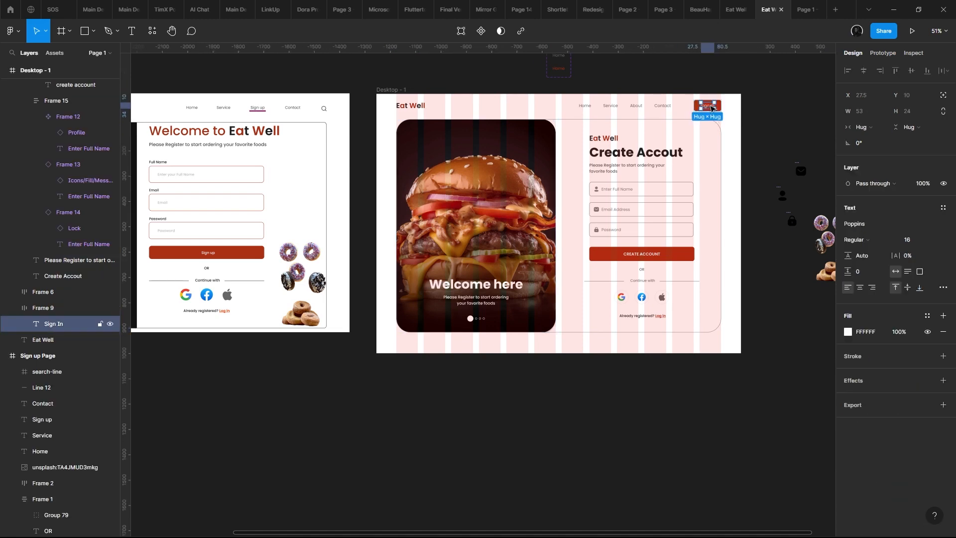
pyautogui.scroll(5, 741, 109)
pyautogui.click(856, 239)
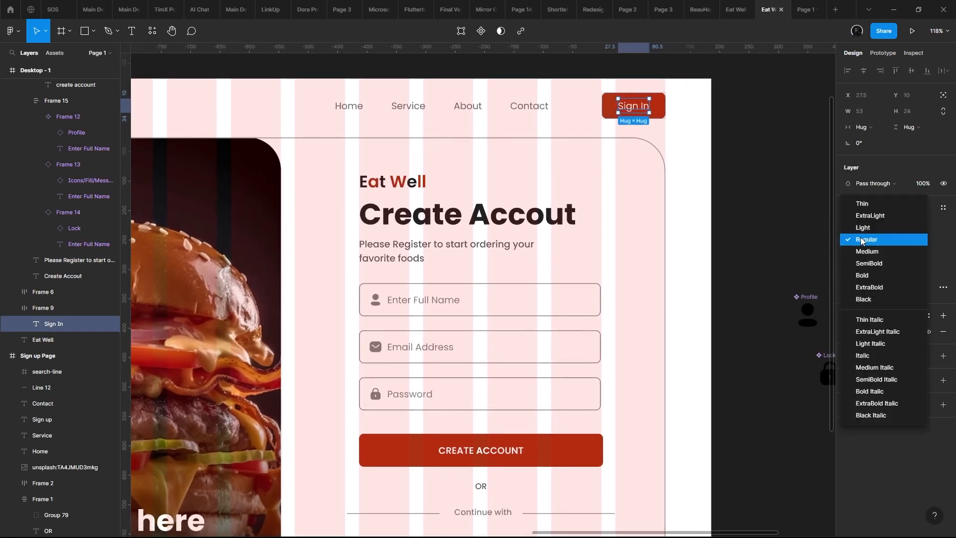
pyautogui.click(866, 251)
pyautogui.hscroll(2, 658, 161)
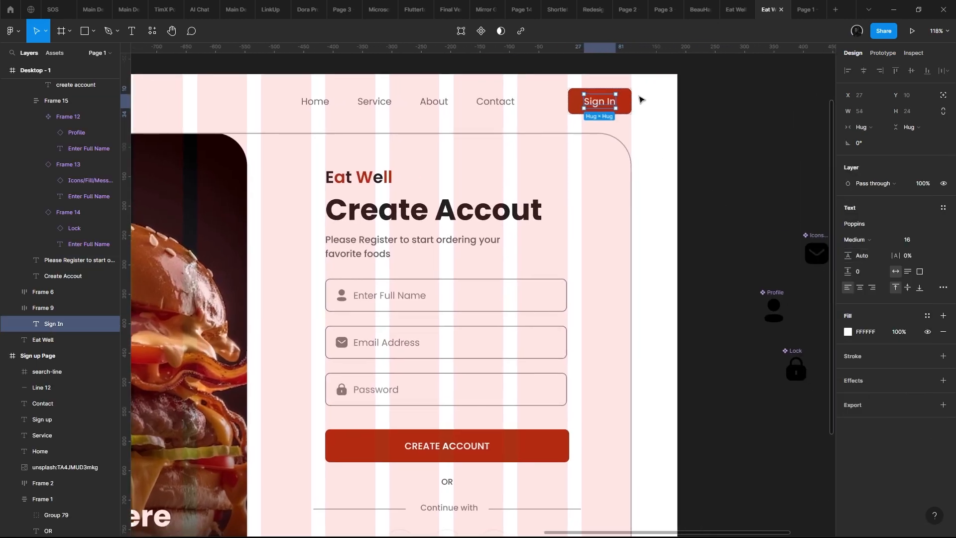
# - Try the "Sign In" label in upper case, check it in the prototype preview, and restore its original case
pyautogui.click(613, 98)
pyautogui.doubleClick(612, 99)
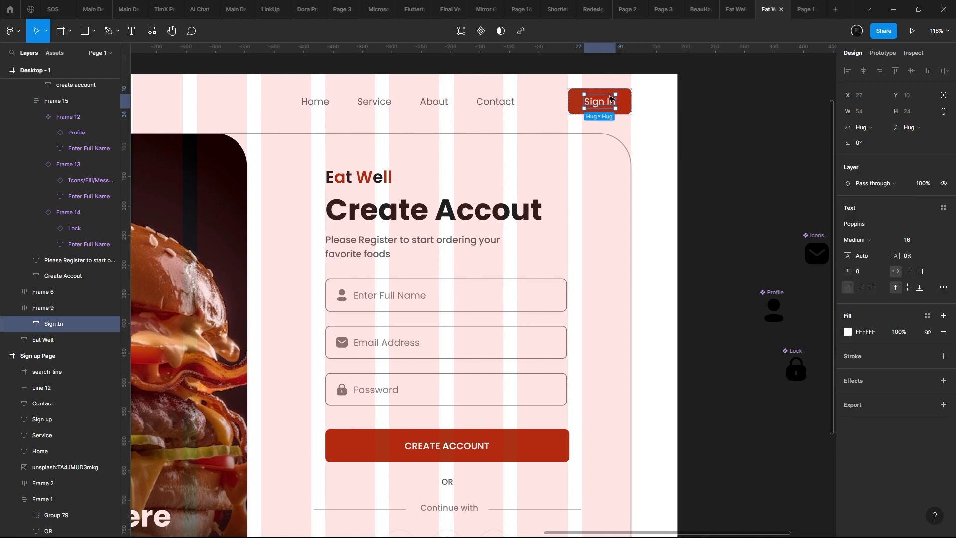
pyautogui.click(943, 288)
pyautogui.click(788, 486)
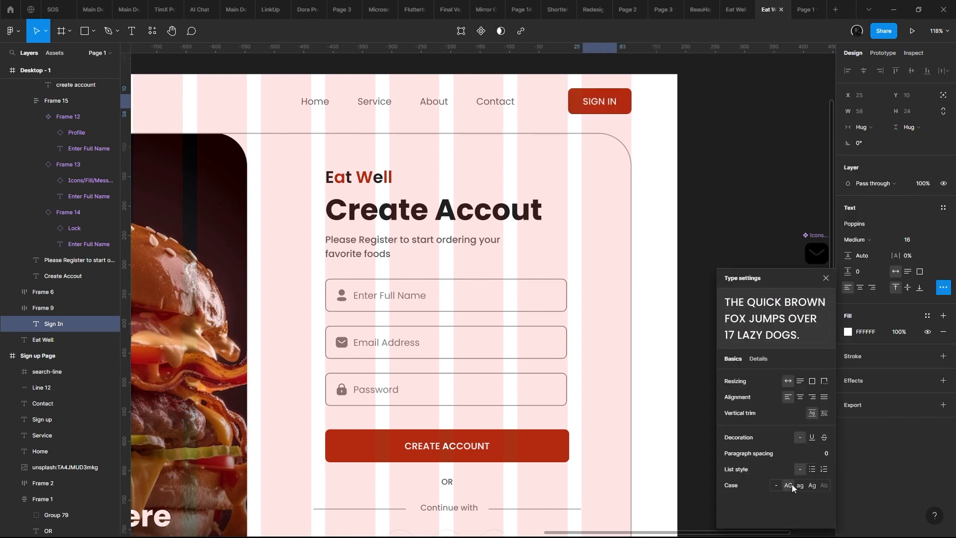
pyautogui.click(813, 5)
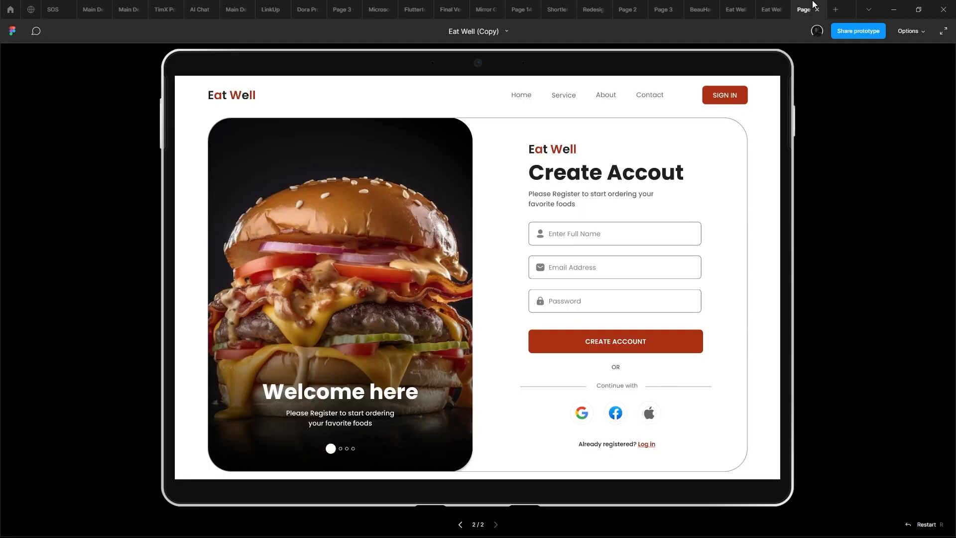
pyautogui.click(779, 5)
pyautogui.moveTo(646, 118); pyautogui.dragTo(631, 98)
pyautogui.scroll(-2, 406, 299)
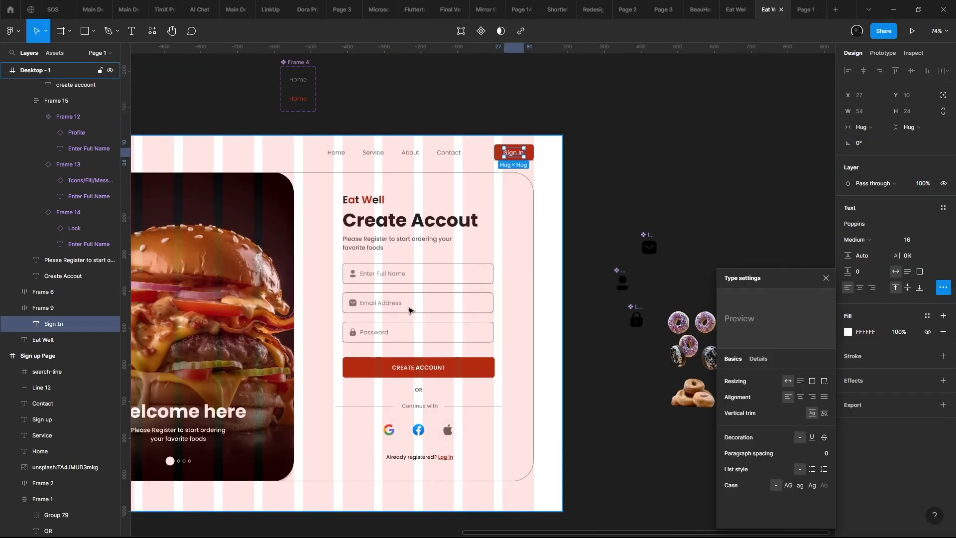
pyautogui.moveTo(409, 309); pyautogui.dragTo(457, 213)
pyautogui.scroll(1, 438, 304)
pyautogui.hscroll(2, 468, 298)
pyautogui.scroll(1, 468, 298)
pyautogui.click(440, 321)
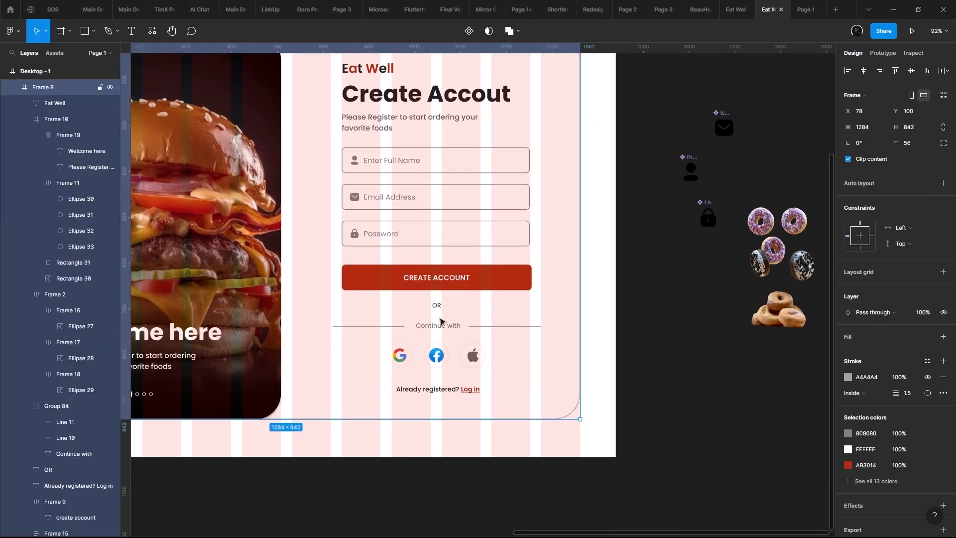
pyautogui.doubleClick(434, 306)
pyautogui.click(451, 326)
pyautogui.scroll(1, 454, 329)
pyautogui.moveTo(454, 329); pyautogui.dragTo(469, 347)
pyautogui.keyDown('shift'); pyautogui.click(432, 251); pyautogui.keyUp('shift')
pyautogui.keyDown('shift'); pyautogui.click(446, 219); pyautogui.keyUp('shift')
pyautogui.click(443, 262)
# - Combine the three input fields and the CREATE ACCOUNT button into one vertical auto layout frame with 40 px spacing
pyautogui.doubleClick(435, 251)
pyautogui.click(468, 291)
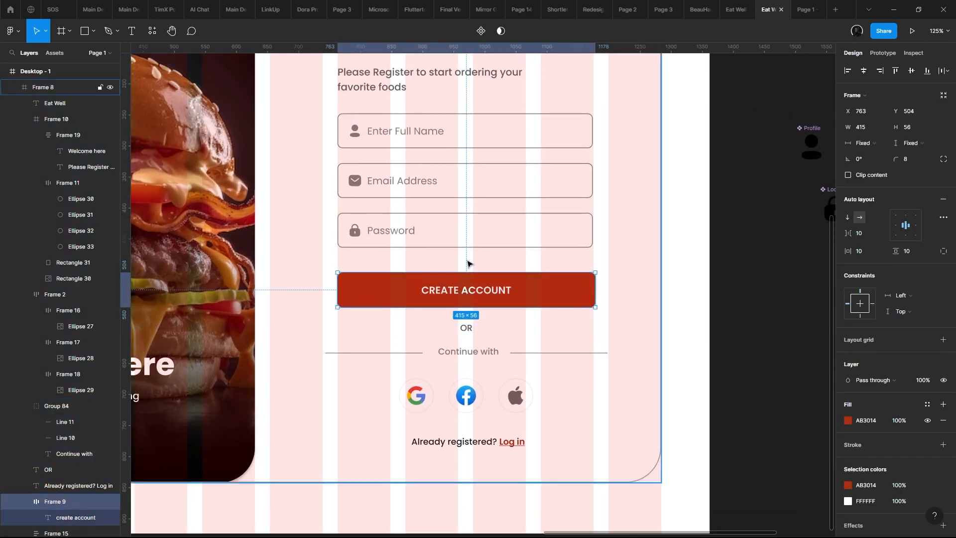
pyautogui.moveTo(470, 245); pyautogui.dragTo(468, 288)
pyautogui.click(466, 288)
pyautogui.click(460, 334)
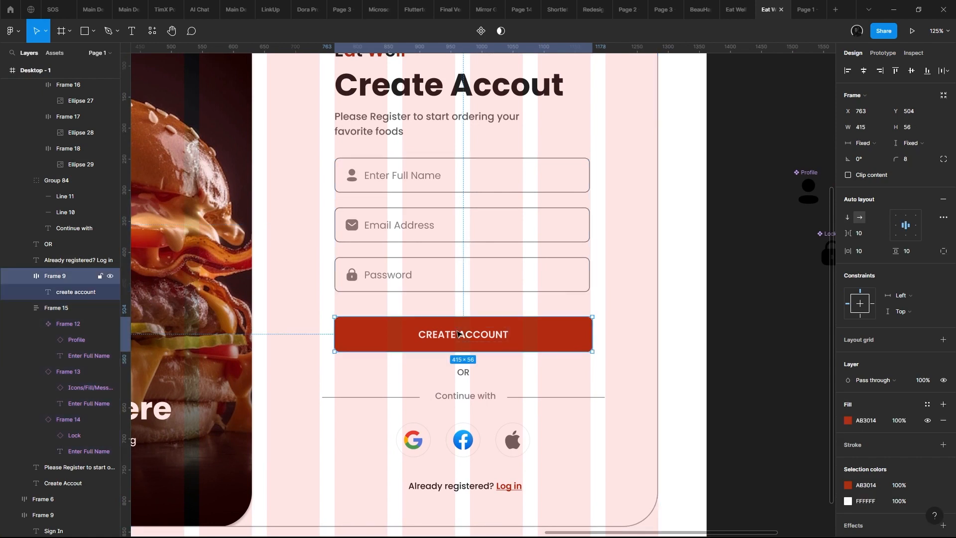
pyautogui.keyDown('shift'); pyautogui.click(464, 257); pyautogui.keyUp('shift')
pyautogui.hotkey('shift', 'a')
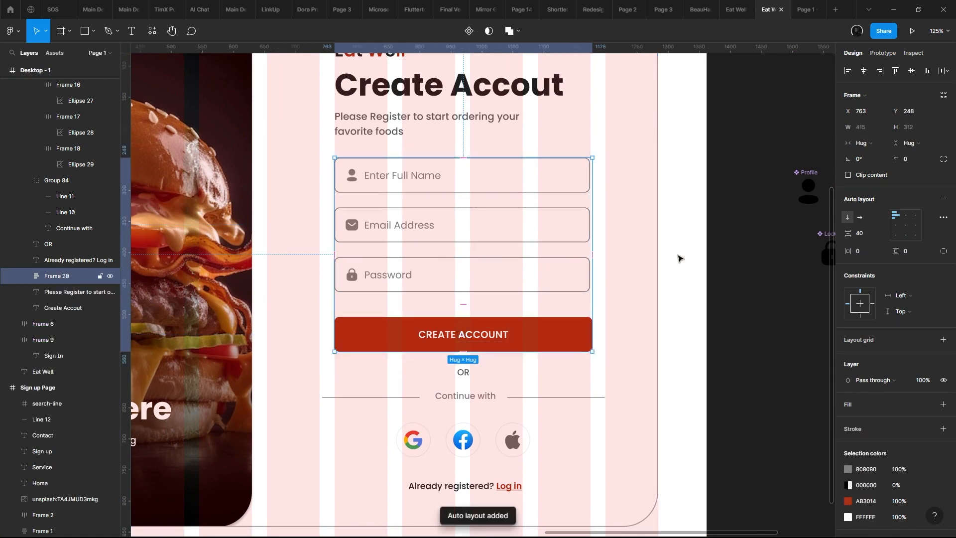
pyautogui.moveTo(847, 236)
pyautogui.mouseDown()
pyautogui.moveTo(863, 243)
pyautogui.moveTo(841, 241)
pyautogui.moveTo(898, 243)
pyautogui.moveTo(862, 244)
pyautogui.mouseUp()
pyautogui.hotkey('ctrl', 'z')
# - Combine the "OR" text and the "Continue with" divider into a centred vertical auto layout frame with 15 px spacing
pyautogui.scroll(-4, 728, 266)
pyautogui.click(452, 303)
pyautogui.keyDown('shift'); pyautogui.click(450, 283); pyautogui.keyUp('shift')
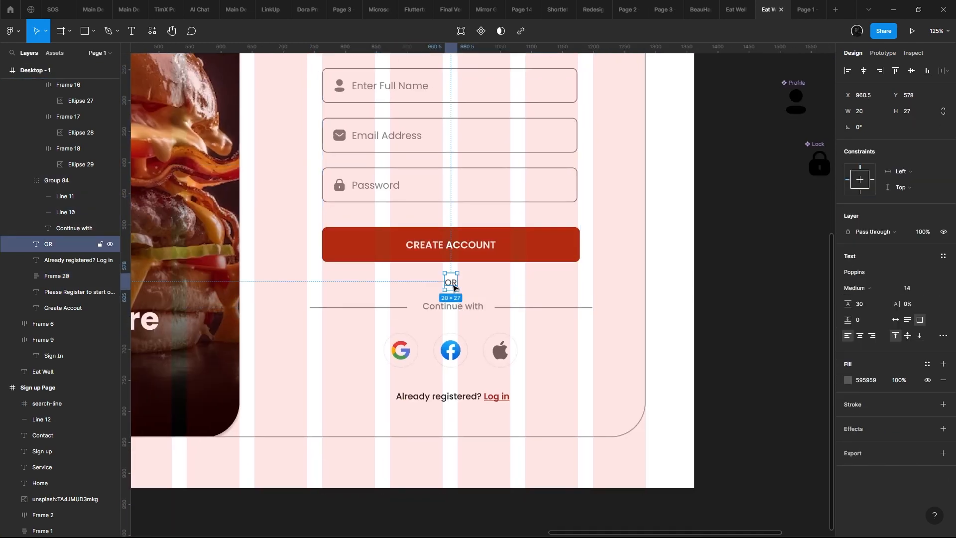
pyautogui.scroll(2, 467, 322)
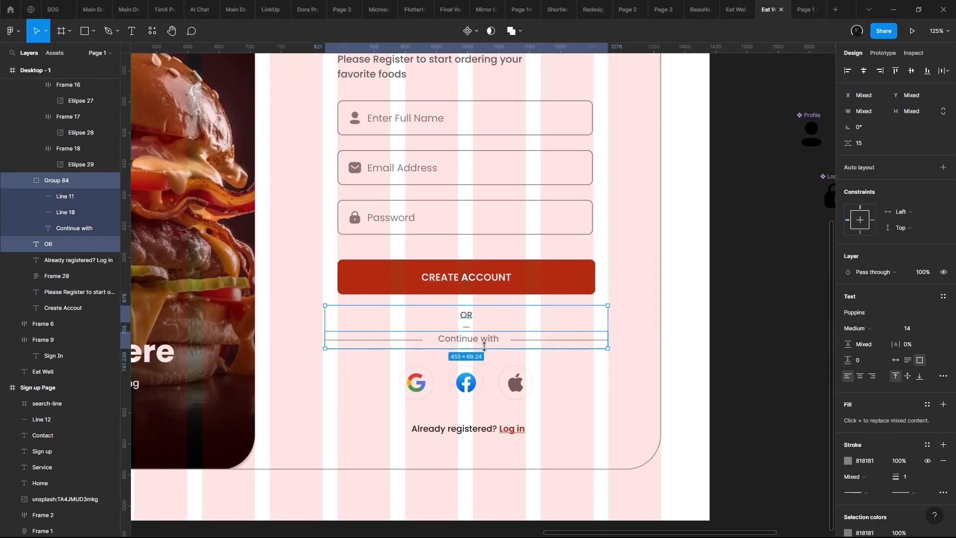
pyautogui.hotkey('shift', 'a')
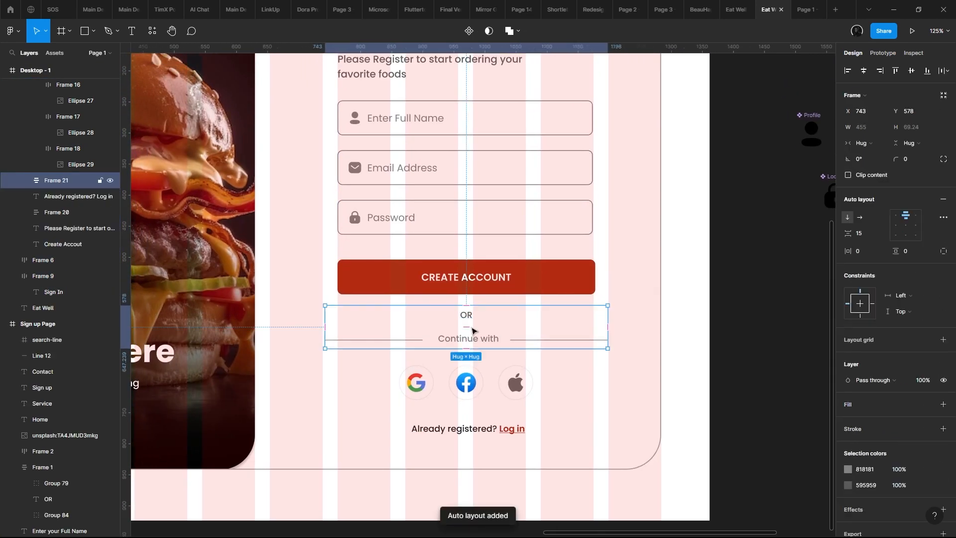
# - Group the OR divider with the social icons, and nest that group with the "Already registered? Log in" text in a vertical auto layout
pyautogui.keyDown('shift'); pyautogui.click(480, 382); pyautogui.keyUp('shift')
pyautogui.hotkey('shift', 'a')
pyautogui.click(485, 429)
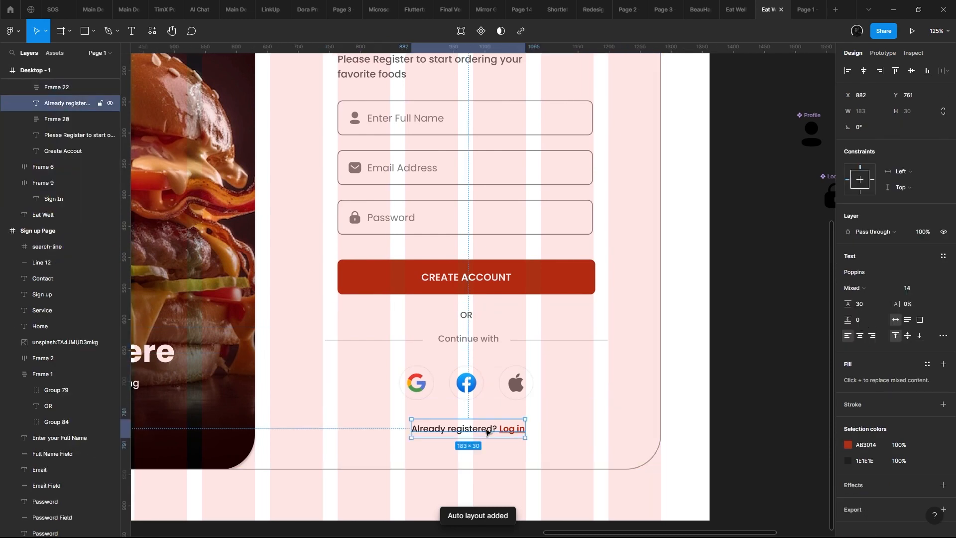
pyautogui.keyDown('shift'); pyautogui.click(500, 388); pyautogui.keyUp('shift')
pyautogui.hotkey('shift', 'a')
pyautogui.scroll(4, 478, 323)
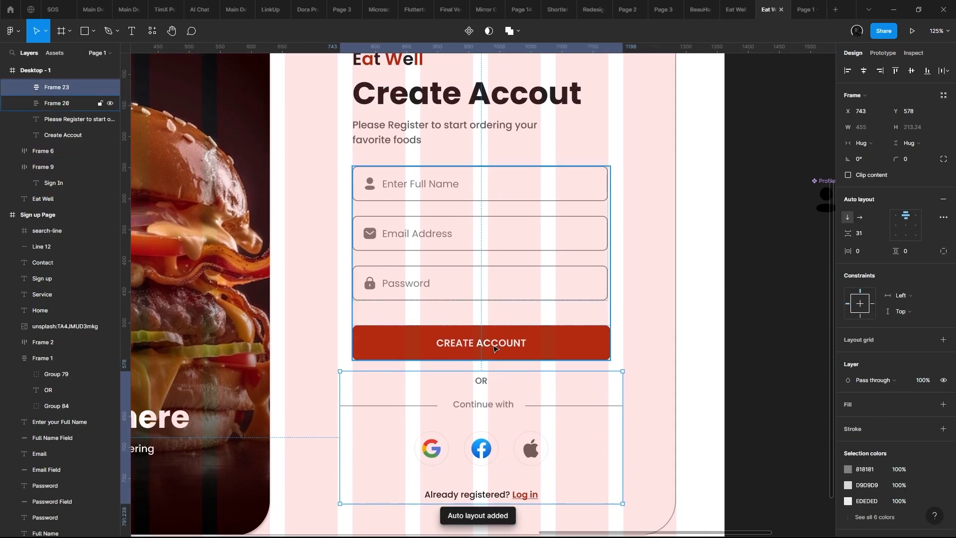
# - Combine the form fields frame and the sign-up options frame into one vertical auto layout frame with 16 px spacing
pyautogui.keyDown('shift'); pyautogui.click(494, 347); pyautogui.keyUp('shift')
pyautogui.hotkey('shift', 'a')
pyautogui.keyDown('ctrl'); pyautogui.scroll(-3, 622, 304); pyautogui.keyUp('ctrl')
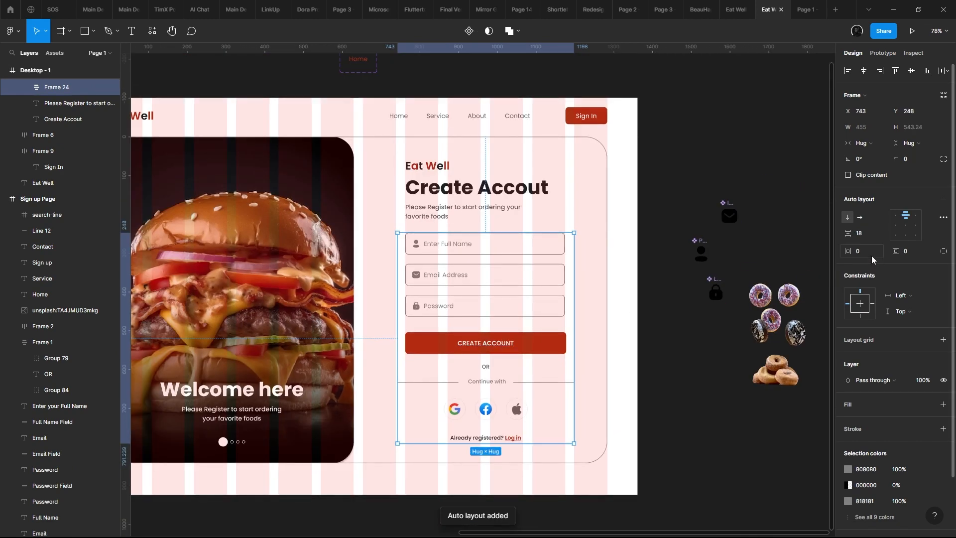
pyautogui.doubleClick(510, 335)
pyautogui.click(640, 319)
pyautogui.click(478, 310)
pyautogui.doubleClick(498, 312)
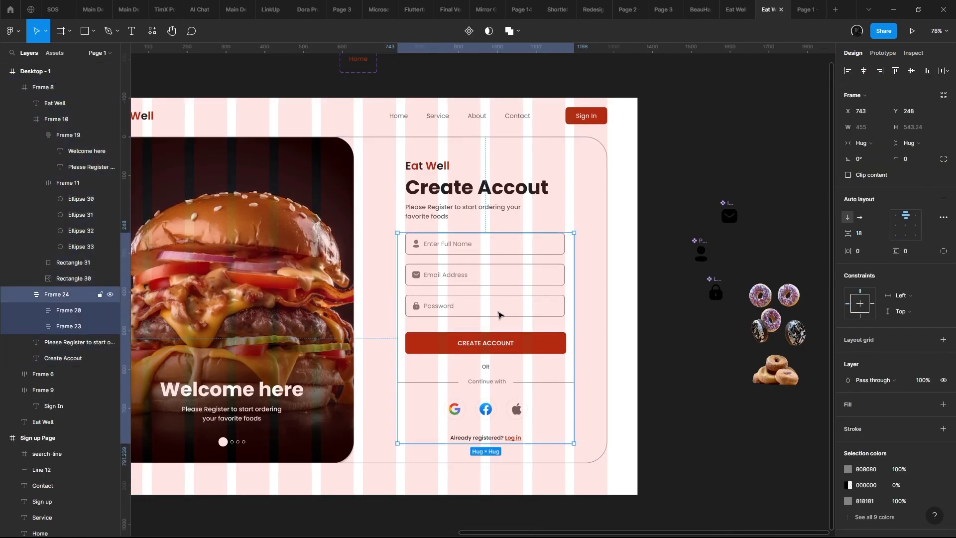
pyautogui.write('16')
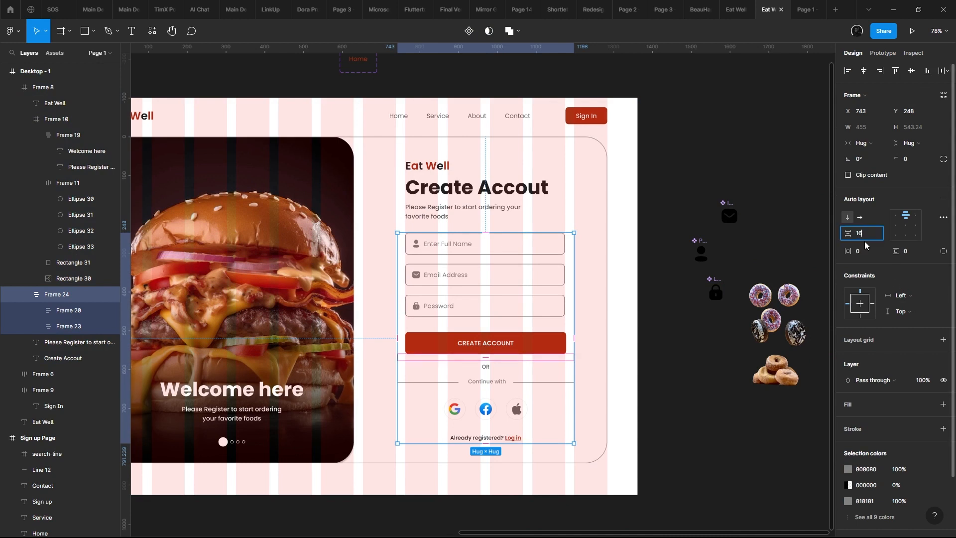
pyautogui.press('Return')
# - Set the spacing to 24 px above the "Already registered?" text and between the "Continue with" divider and the social icons
pyautogui.click(519, 393)
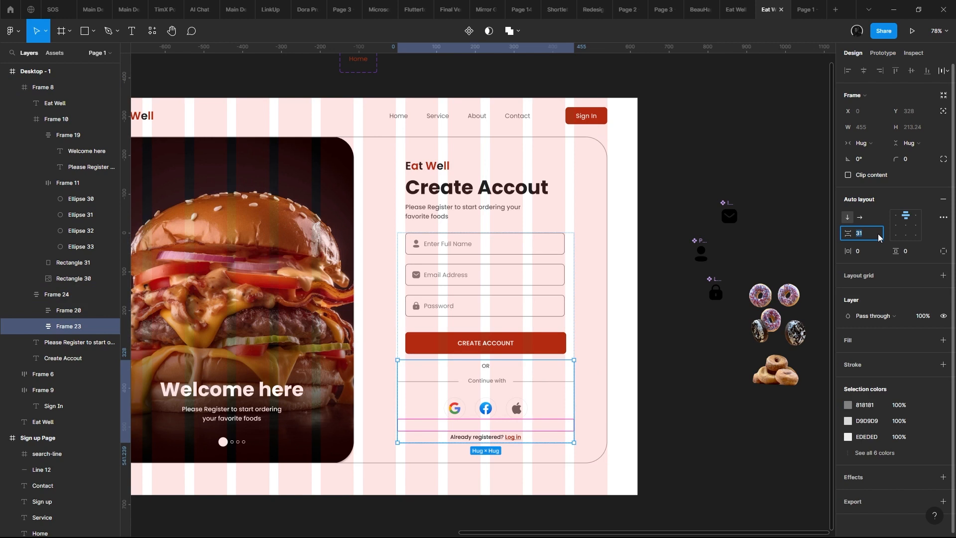
pyautogui.write('24')
pyautogui.press('Return')
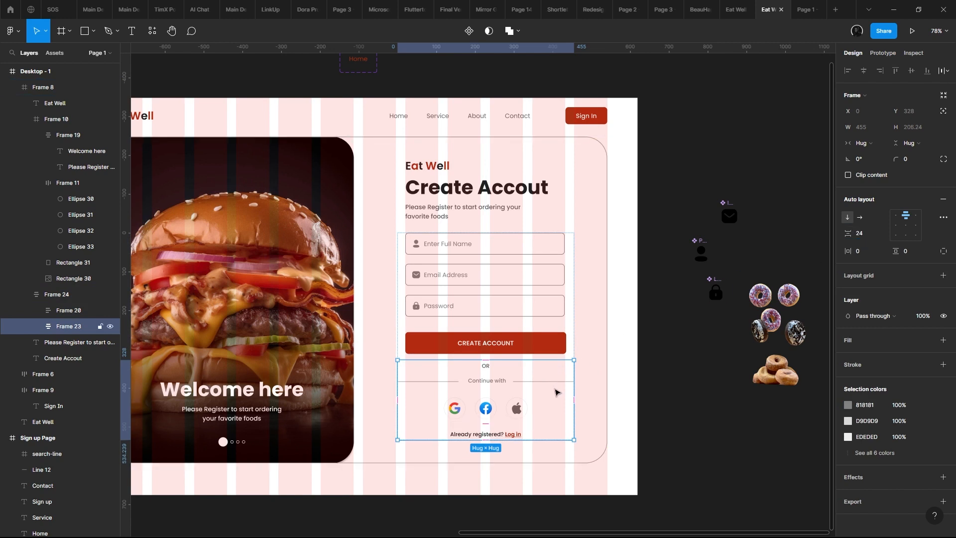
pyautogui.click(556, 391)
pyautogui.click(875, 233)
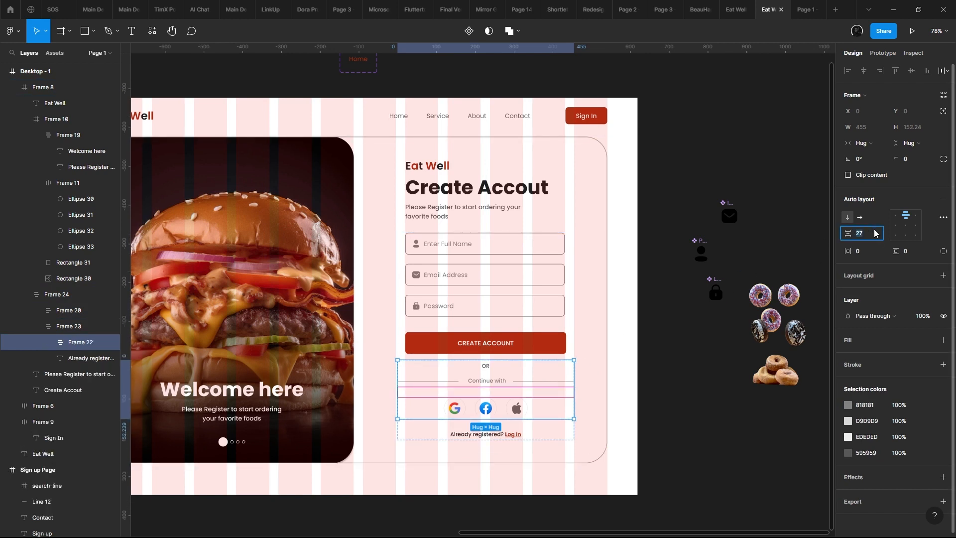
pyautogui.write('24')
pyautogui.press('Return')
pyautogui.scroll(-1, 573, 339)
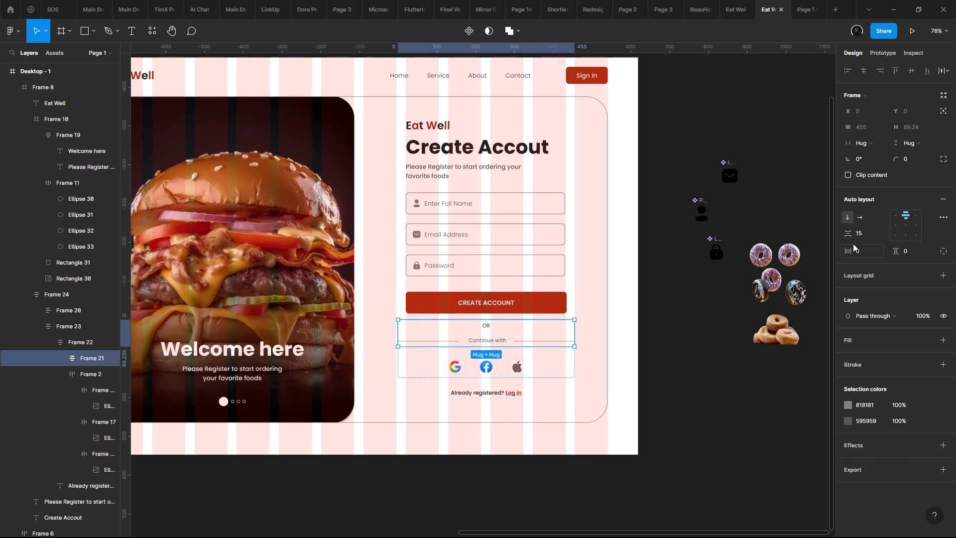
pyautogui.press('Return')
# - Check the whole sign-up page in the prototype preview and return to the design file
pyautogui.click(577, 285)
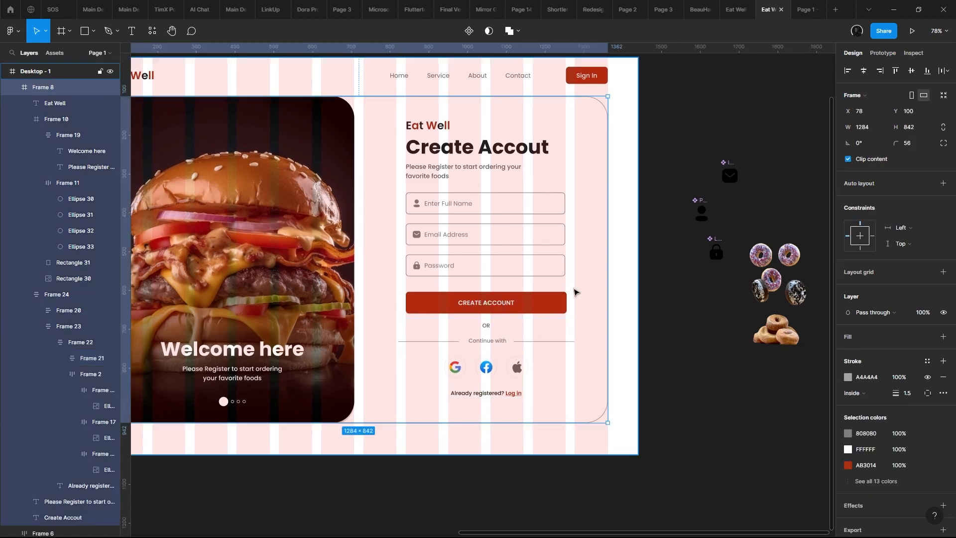
pyautogui.scroll(-3, 575, 290)
pyautogui.scroll(3, 572, 223)
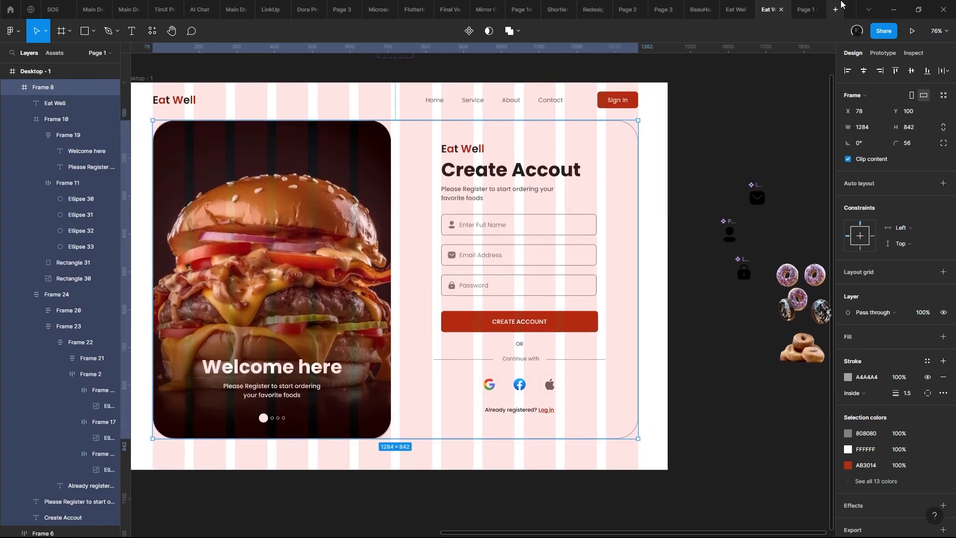
pyautogui.click(913, 32)
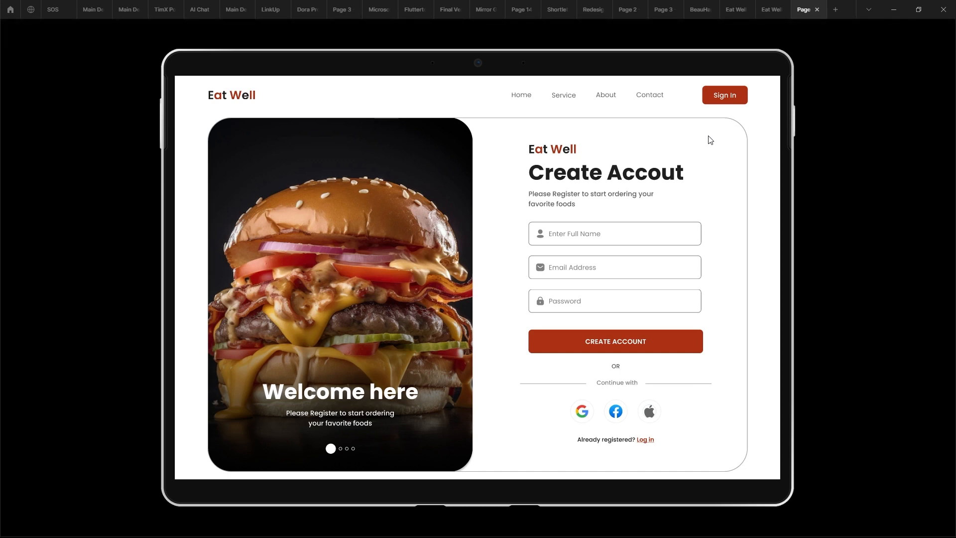
pyautogui.click(770, 9)
# - Centre the welcome text block and the pagination dots horizontally on the burger image card
pyautogui.click(311, 365)
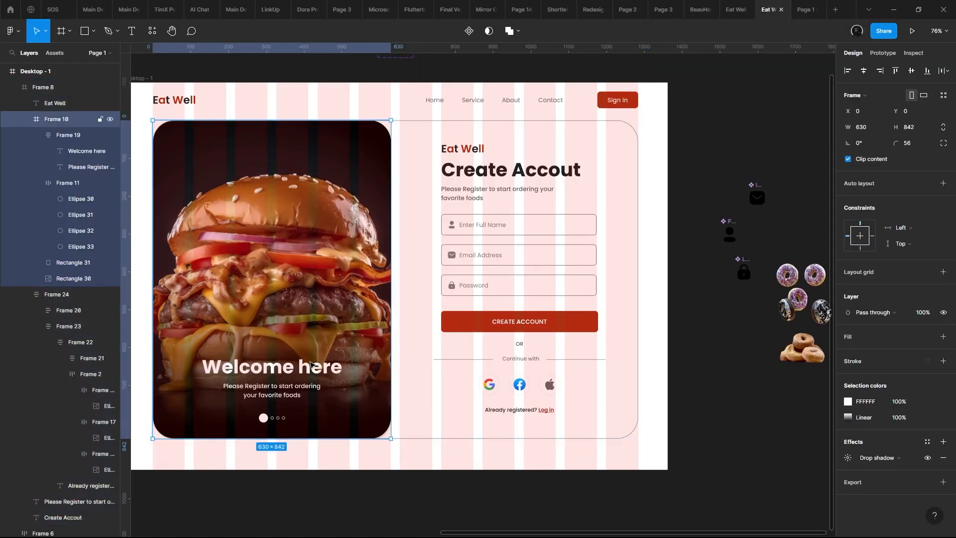
pyautogui.click(310, 372)
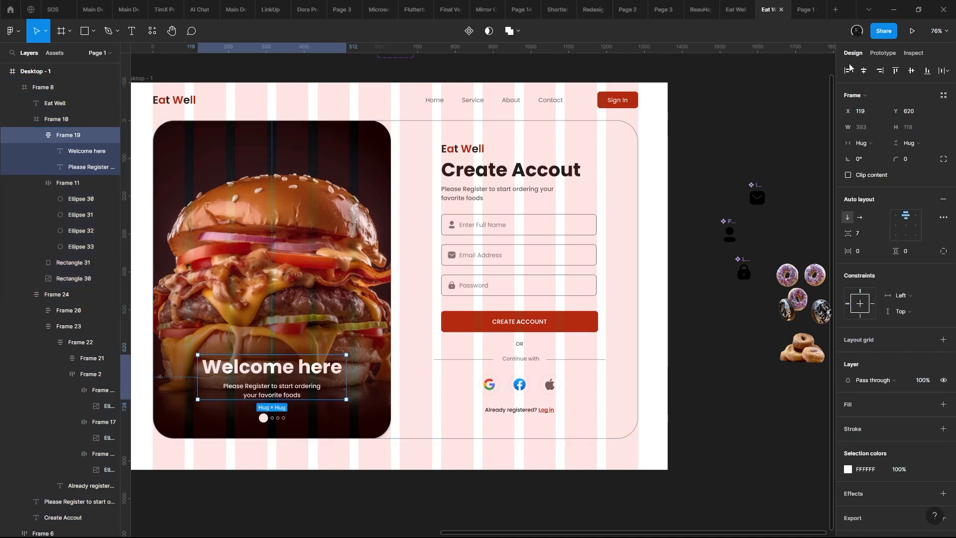
pyautogui.click(282, 419)
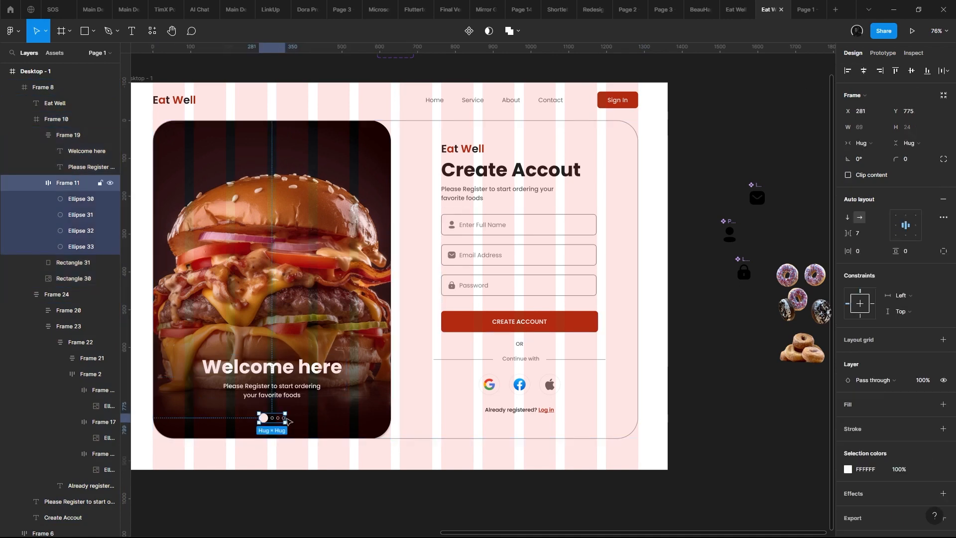
pyautogui.click(863, 71)
# - Set the "Welcome here" heading on the burger image to upper case and check it in the prototype preview
pyautogui.moveTo(631, 137); pyautogui.dragTo(811, 79)
pyautogui.scroll(3, 477, 307)
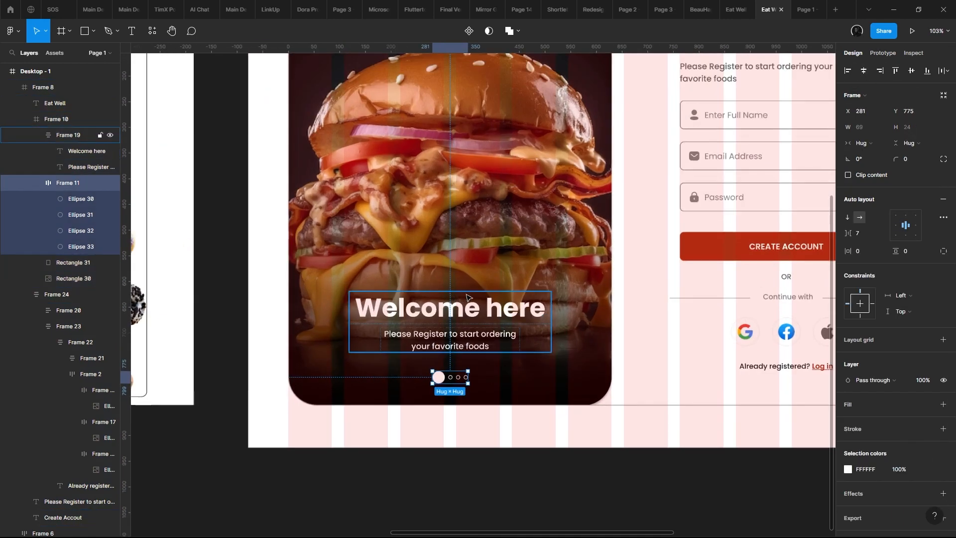
pyautogui.doubleClick(476, 308)
pyautogui.click(942, 287)
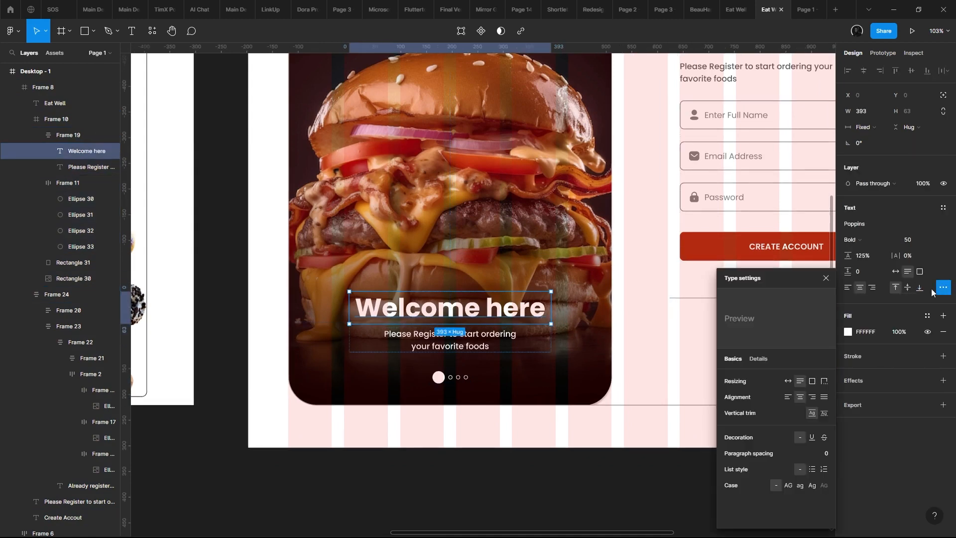
pyautogui.click(787, 485)
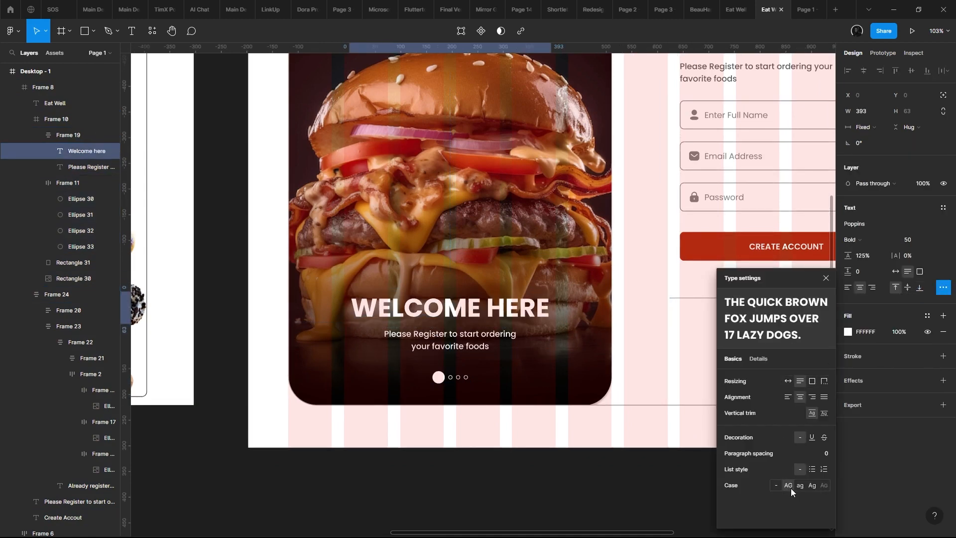
pyautogui.click(805, 6)
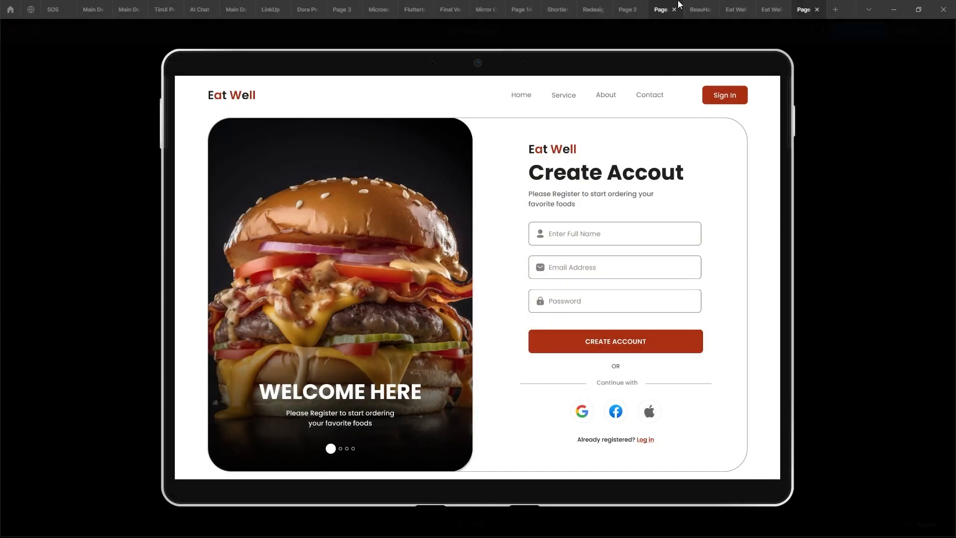
pyautogui.click(769, 10)
# - Recolour the "Create Accout" heading with the red AB3014 sampled from the Sign In button and check it in the prototype preview
pyautogui.click(496, 174)
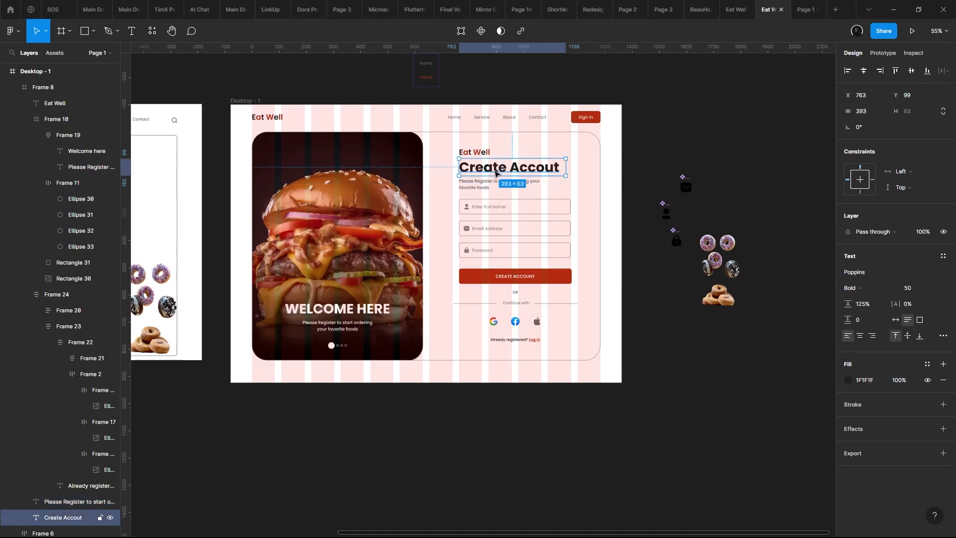
pyautogui.keyDown('ctrl'); pyautogui.scroll(5, 496, 173); pyautogui.keyUp('ctrl')
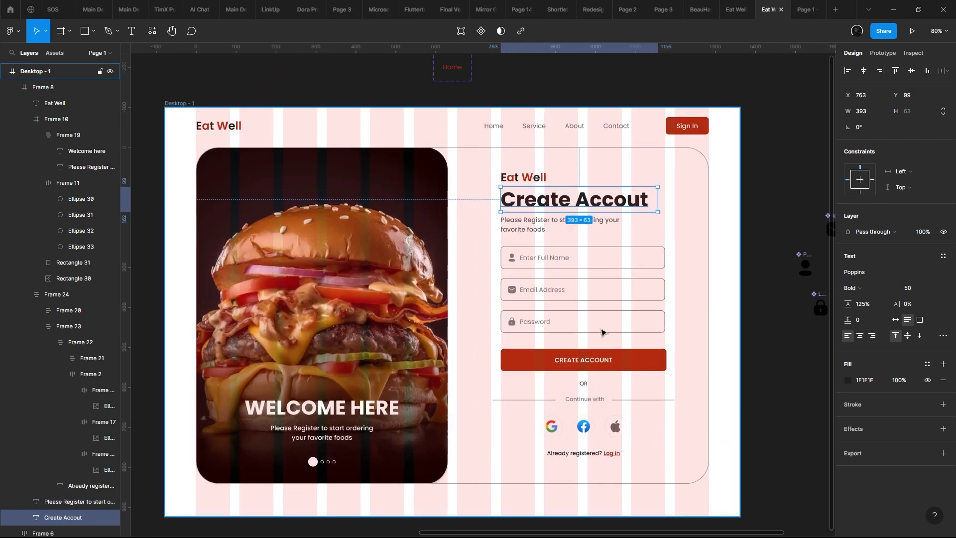
pyautogui.keyDown('ctrl'); pyautogui.scroll(4, 602, 333); pyautogui.keyUp('ctrl')
pyautogui.press('i')
pyautogui.click(722, 62)
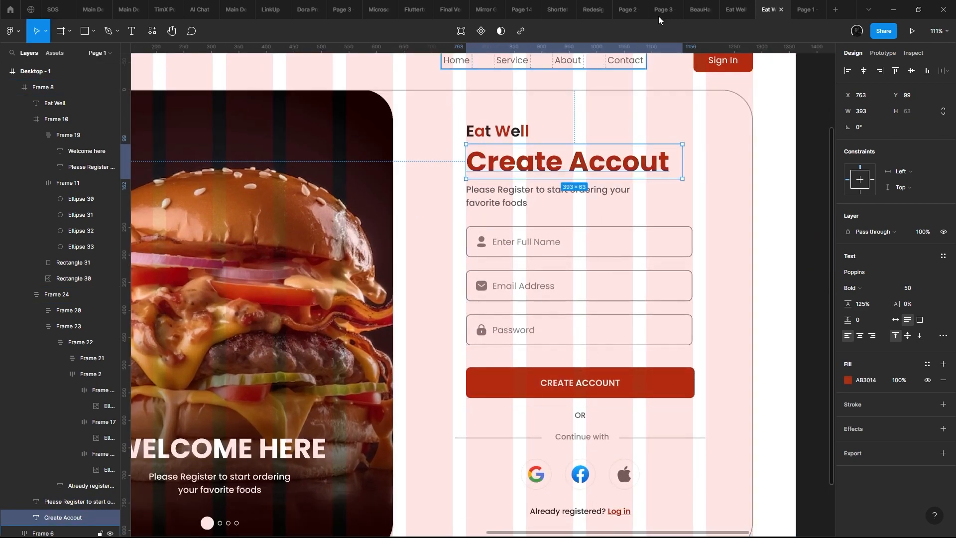
pyautogui.click(802, 10)
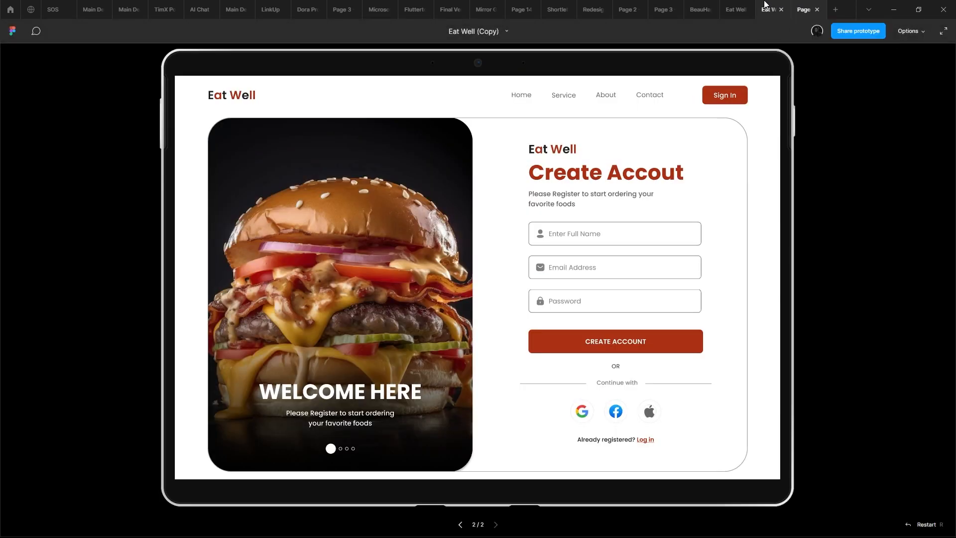
pyautogui.click(769, 6)
# - Lighten the "Please Register" subtitle's fill to 6A6A6A, widen its text box to 345, and check it in the prototype preview
pyautogui.click(560, 194)
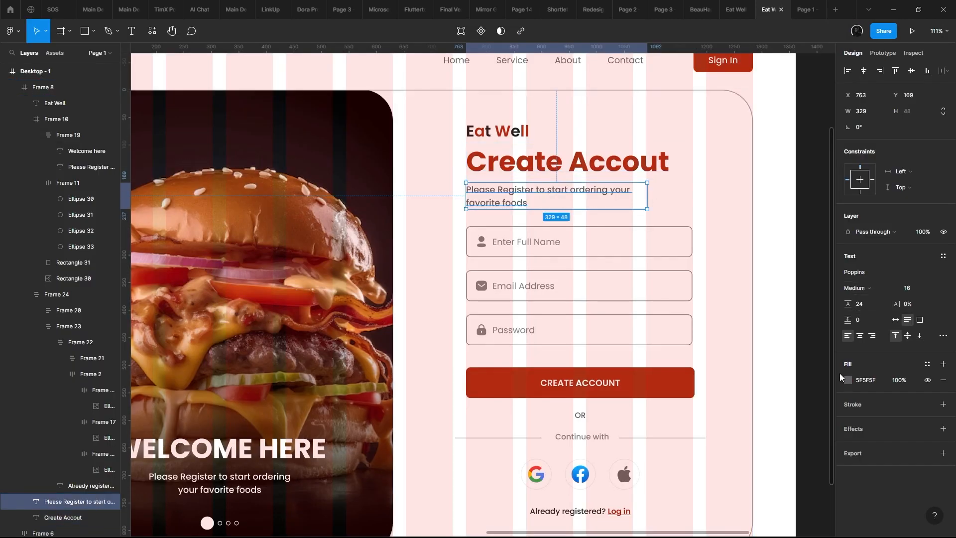
pyautogui.click(846, 379)
pyautogui.click(768, 342)
pyautogui.moveTo(650, 356); pyautogui.dragTo(649, 356)
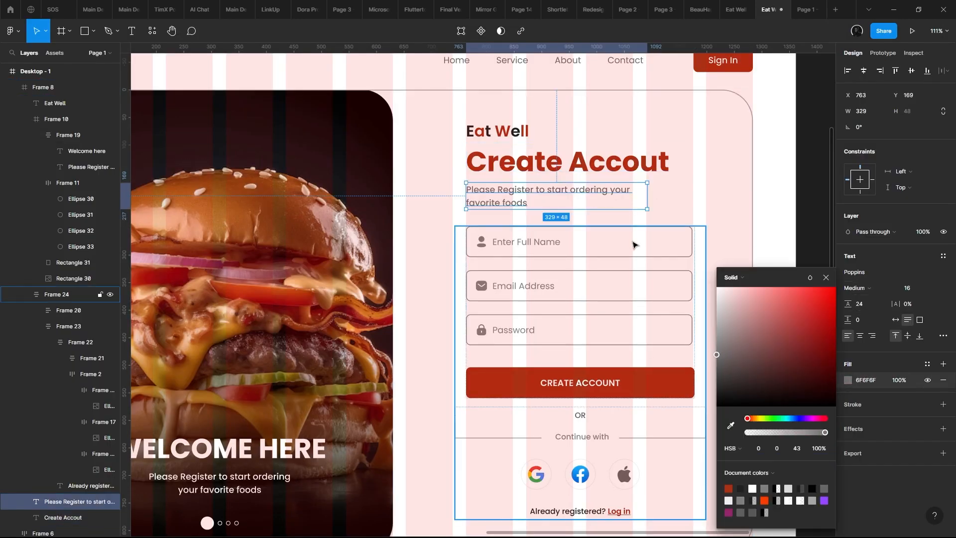
pyautogui.moveTo(738, 354); pyautogui.dragTo(669, 359)
pyautogui.moveTo(647, 196)
pyautogui.mouseDown()
pyautogui.moveTo(674, 196)
pyautogui.moveTo(657, 189)
pyautogui.mouseUp()
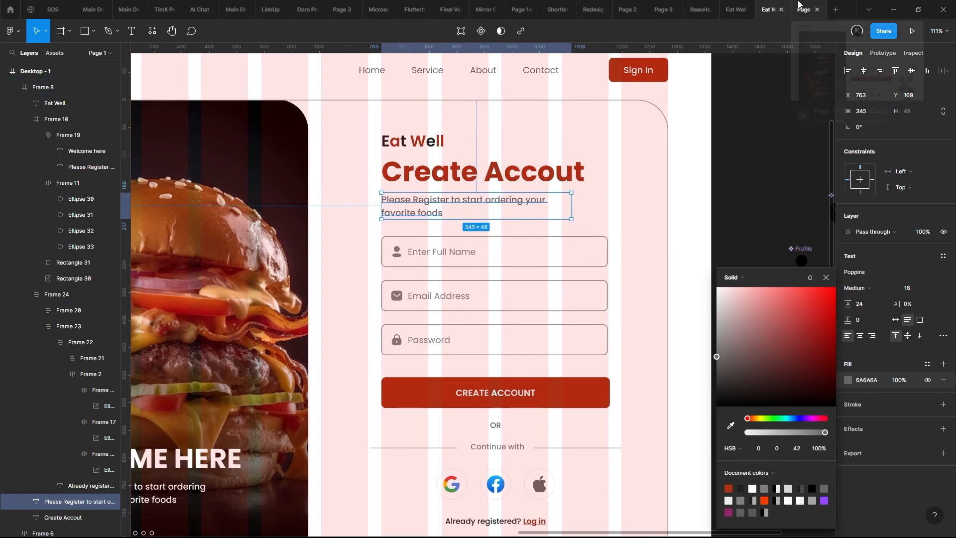
pyautogui.click(800, 10)
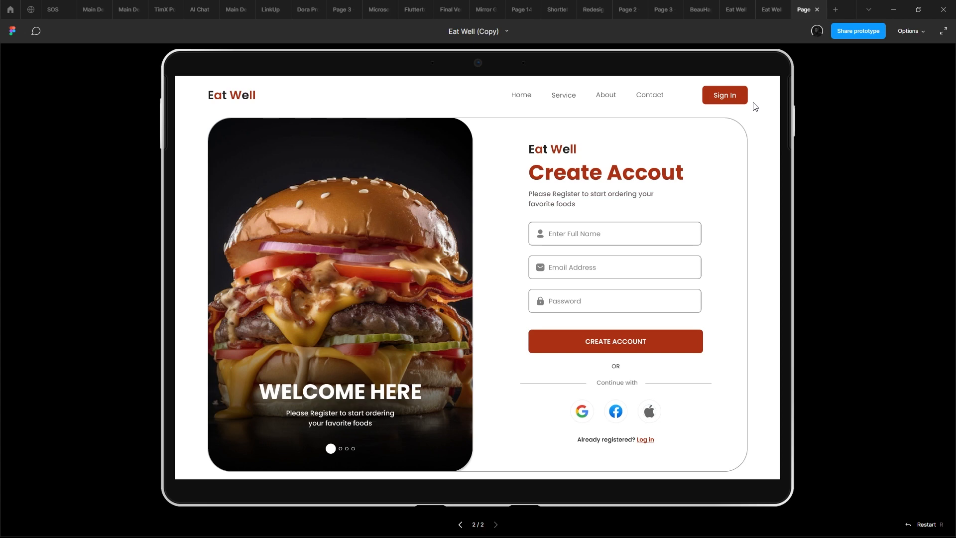
pyautogui.click(770, 4)
# - Correct the misspelled form heading to "Create Account" and widen its text box to 428
pyautogui.doubleClick(528, 172)
pyautogui.click(540, 170)
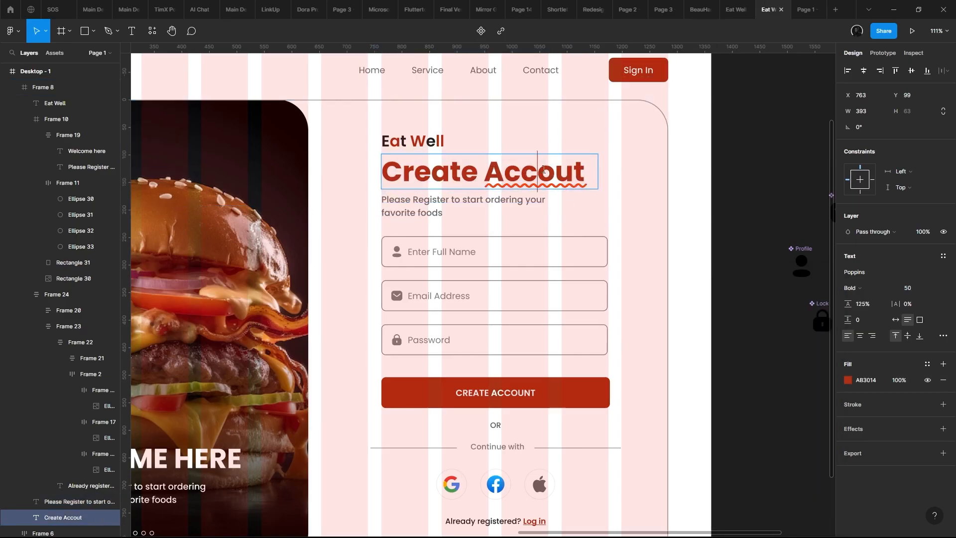
pyautogui.rightClick(543, 170)
pyautogui.click(564, 197)
pyautogui.moveTo(597, 161); pyautogui.dragTo(617, 169)
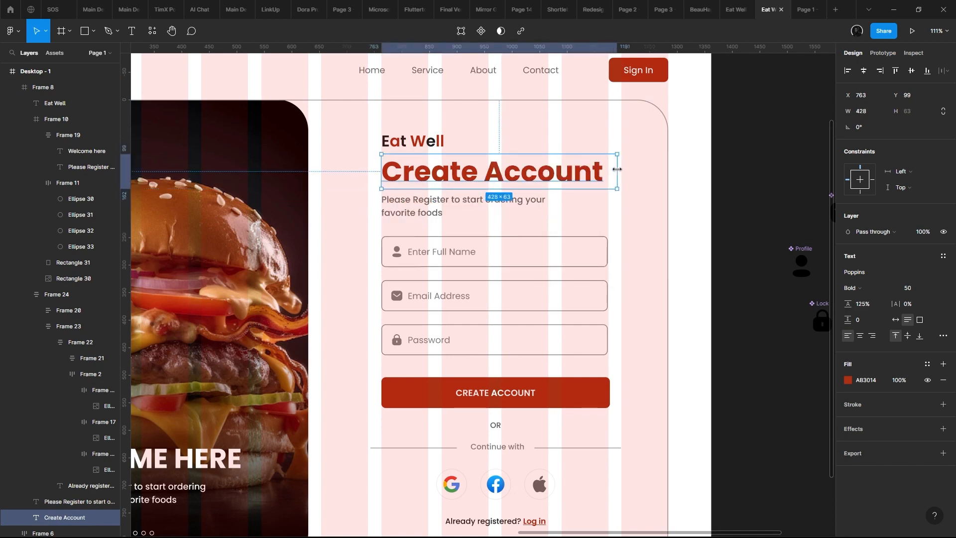
pyautogui.click(638, 192)
# - Examine the form's Eat Well logo against the header logo and the Sign In button
pyautogui.scroll(-5, 638, 192)
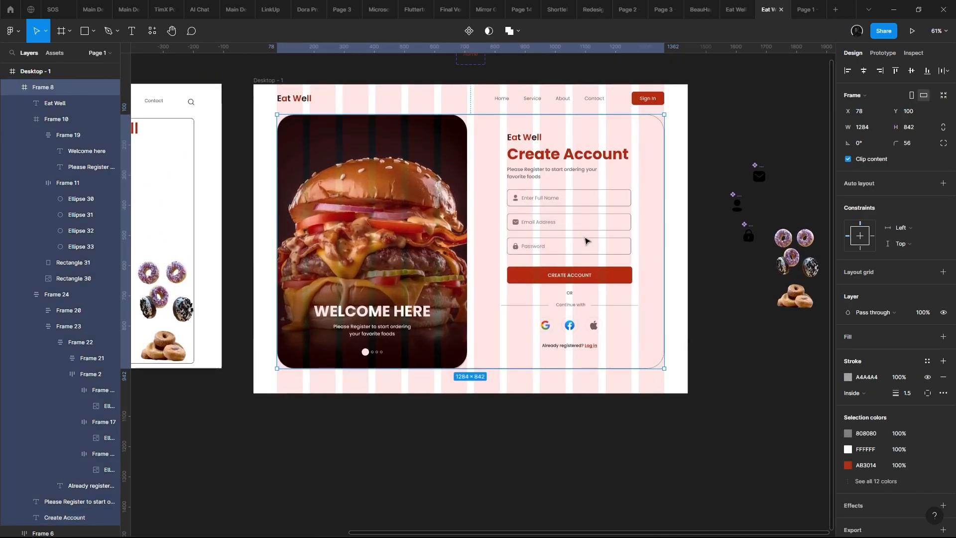
pyautogui.moveTo(579, 270); pyautogui.dragTo(579, 273)
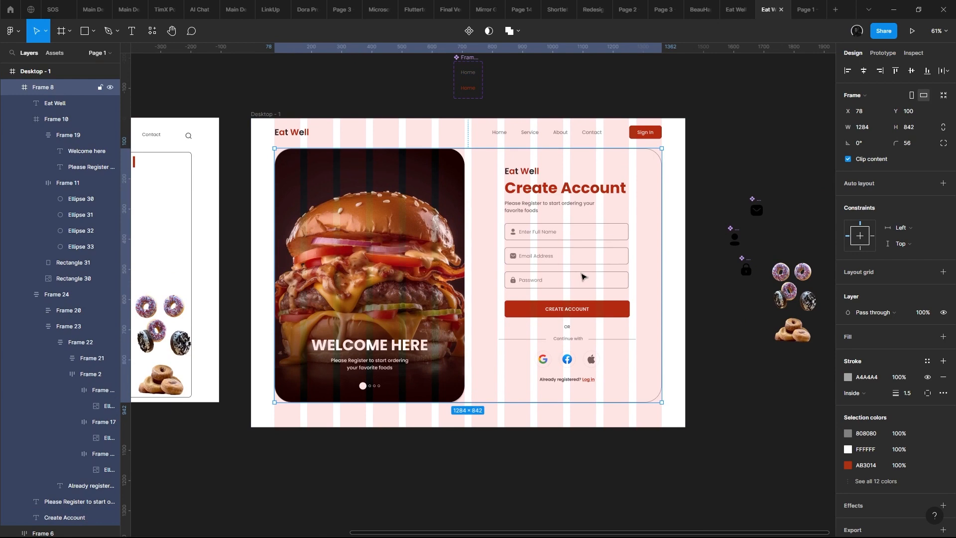
pyautogui.click(538, 172)
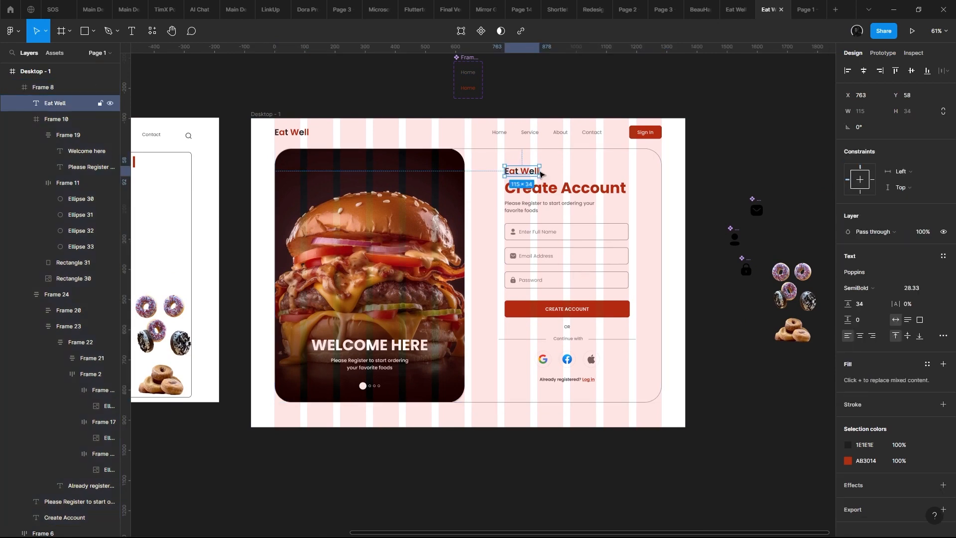
pyautogui.scroll(1, 523, 178)
pyautogui.moveTo(450, 196); pyautogui.dragTo(470, 211)
pyautogui.click(287, 132)
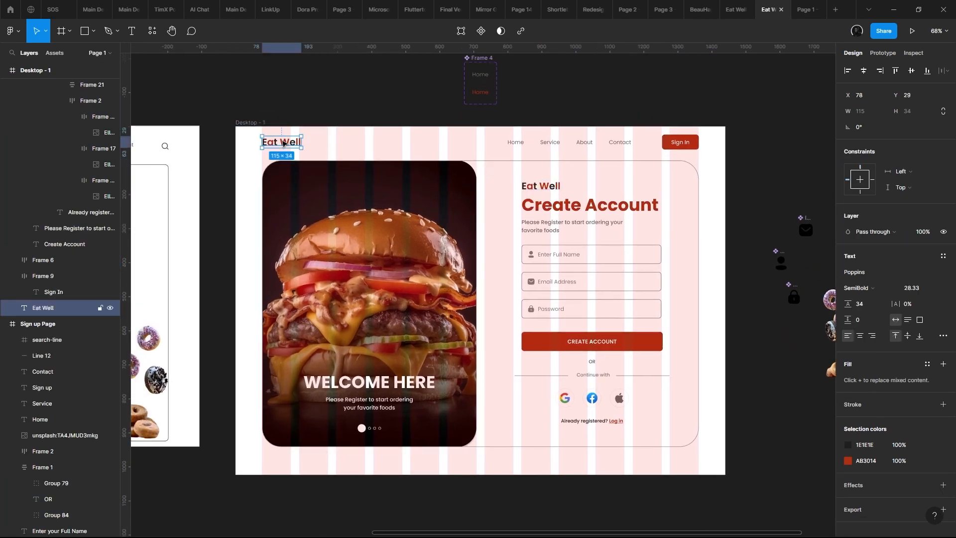
pyautogui.moveTo(364, 140); pyautogui.dragTo(454, 183)
pyautogui.hscroll(5, 330, 166)
pyautogui.scroll(3, 456, 164)
pyautogui.click(605, 159)
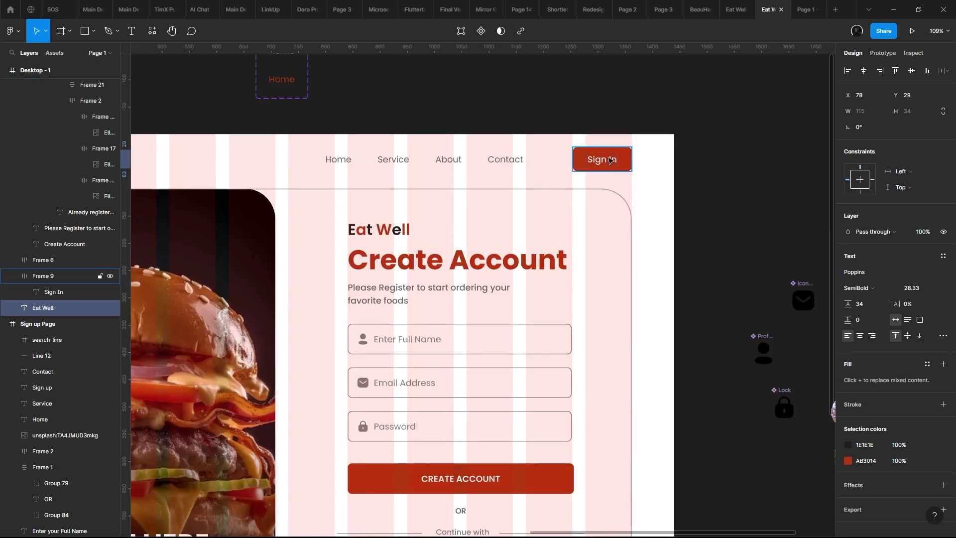
pyautogui.hscroll(-2, 540, 203)
pyautogui.hscroll(-1, 540, 203)
pyautogui.scroll(3, 465, 234)
pyautogui.click(465, 234)
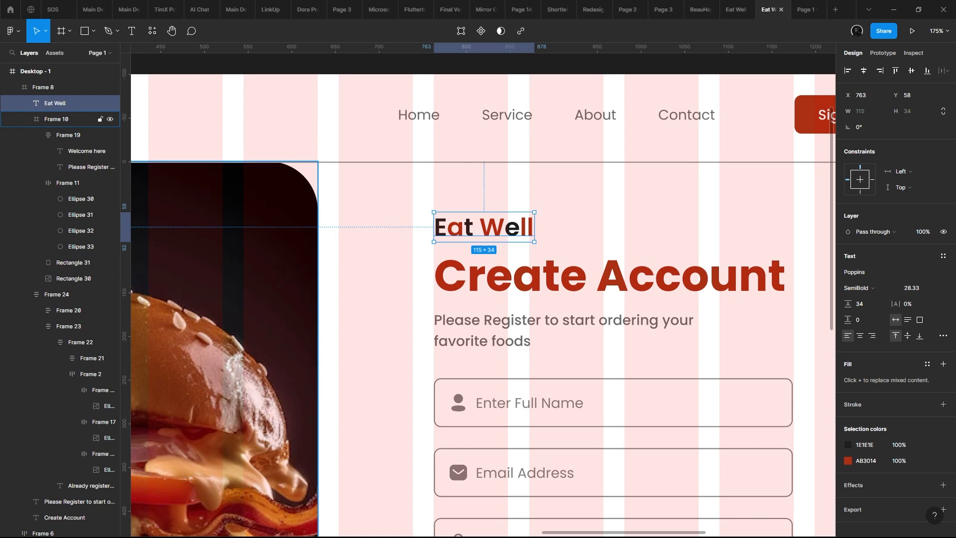
pyautogui.scroll(-6, 635, 222)
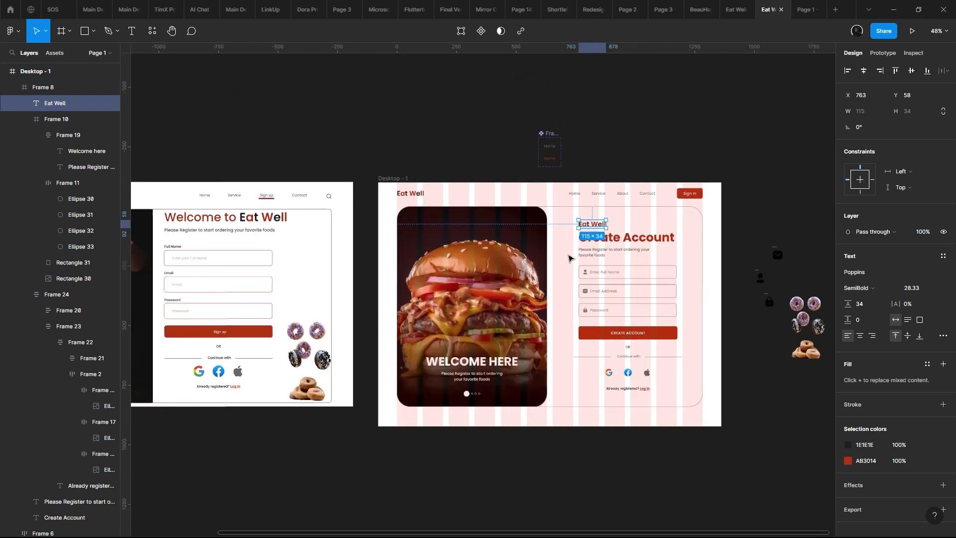
pyautogui.scroll(4, 571, 256)
pyautogui.hscroll(2, 510, 241)
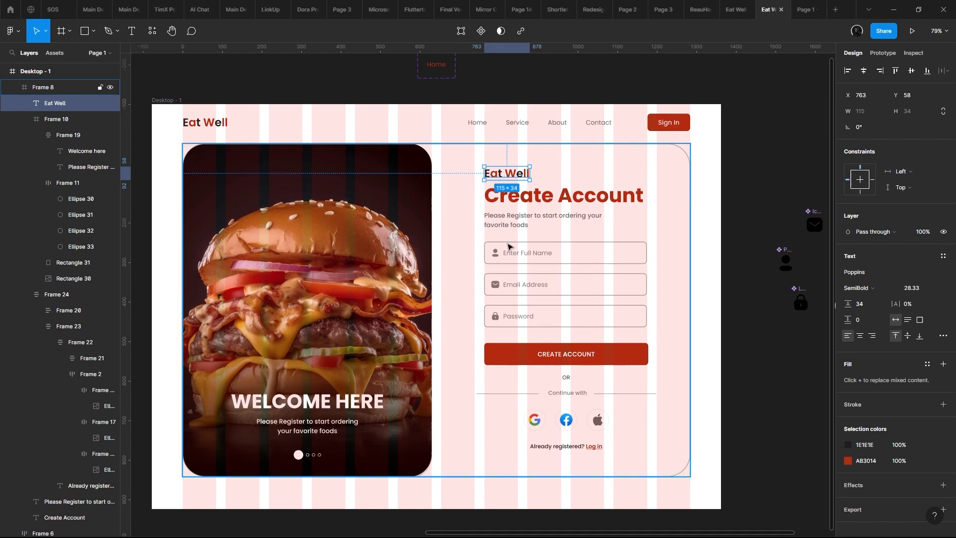
pyautogui.click(558, 273)
pyautogui.scroll(-1, 542, 261)
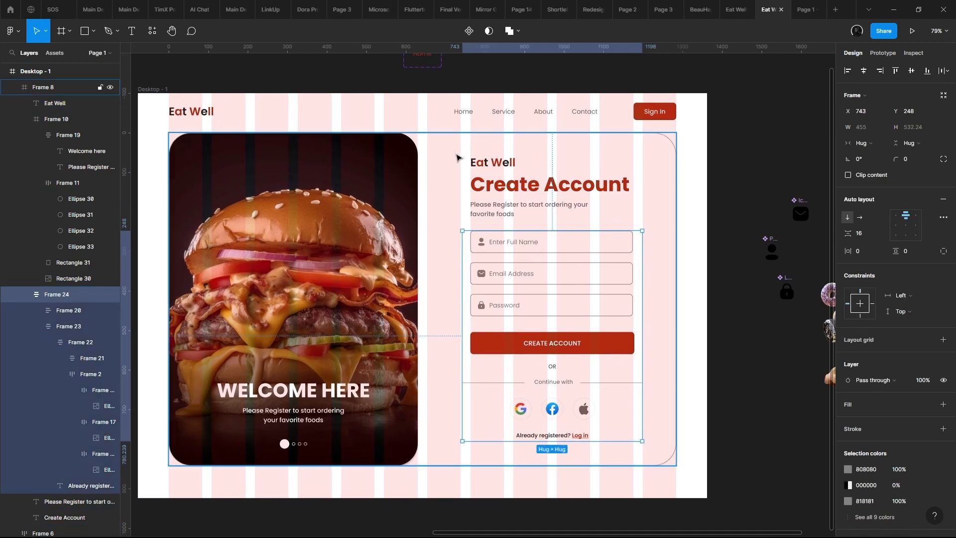
pyautogui.click(475, 162)
pyautogui.keyDown('shift'); pyautogui.click(501, 189); pyautogui.keyUp('shift')
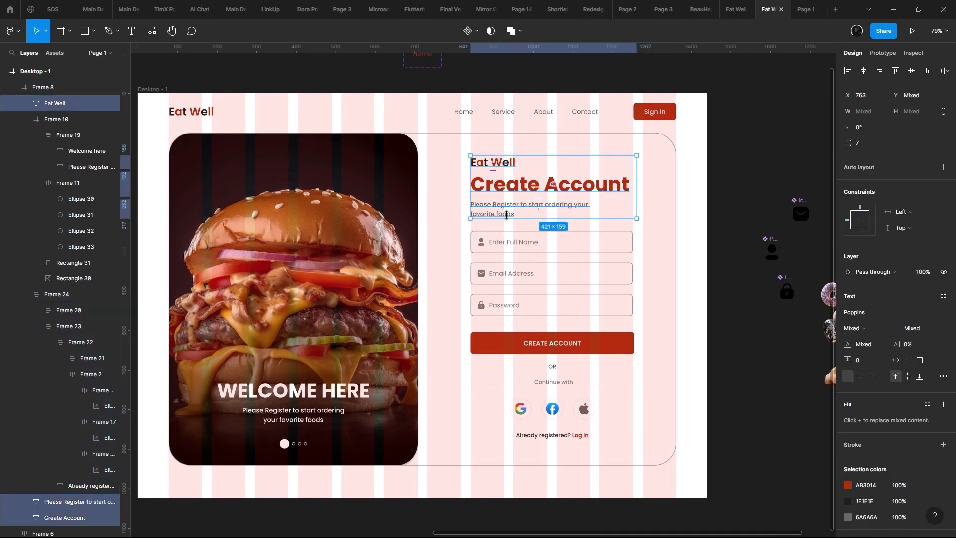
pyautogui.hotkey('shift', 'a')
pyautogui.hotkey('ctrl', 'z')
# - Wrap the form's Eat Well logo and "Create Account" heading in a vertical auto layout with spacing 8
pyautogui.keyDown('shift'); pyautogui.click(513, 190); pyautogui.keyUp('shift')
pyautogui.keyDown('shift'); pyautogui.click(512, 189); pyautogui.keyUp('shift')
pyautogui.hotkey('shift', 'a')
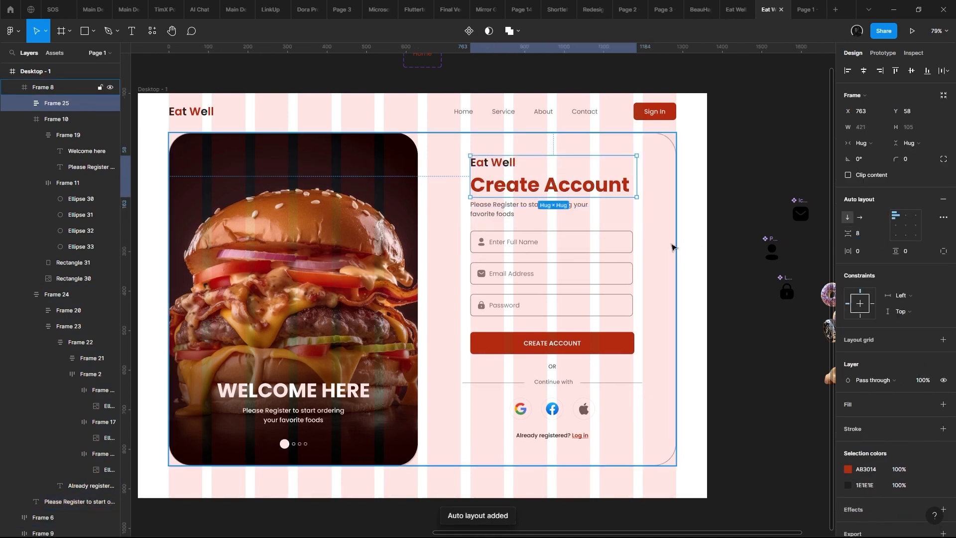
# - Combine the logo and heading frame with the "Please Register" subtitle in a vertical auto layout and adjust its spacing
pyautogui.click(491, 211)
pyautogui.keyDown('shift'); pyautogui.click(519, 189); pyautogui.keyUp('shift')
pyautogui.hotkey('shift', 'a')
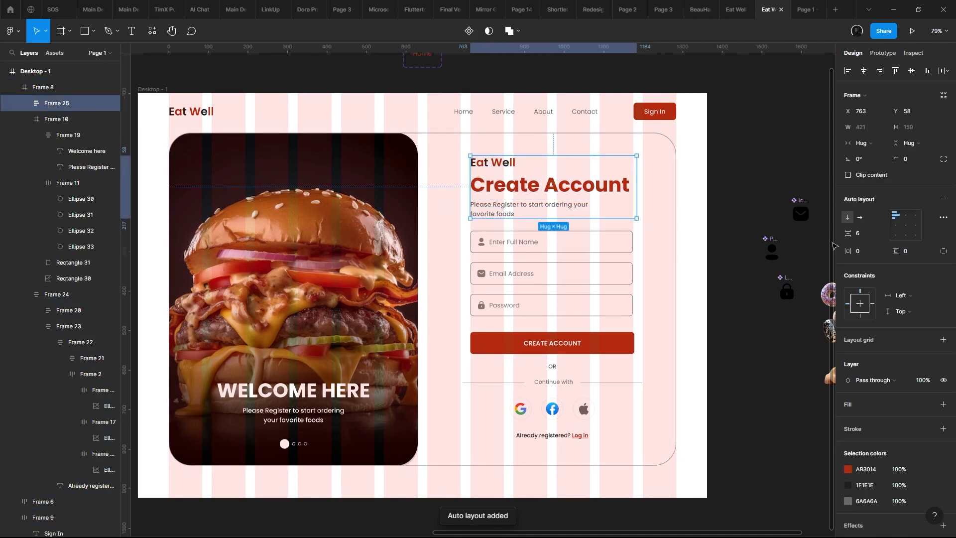
pyautogui.press('Return')
# - Centre the heading frame horizontally with the form fields frame and wrap both in a vertical auto layout with spacing 33
pyautogui.click(559, 231)
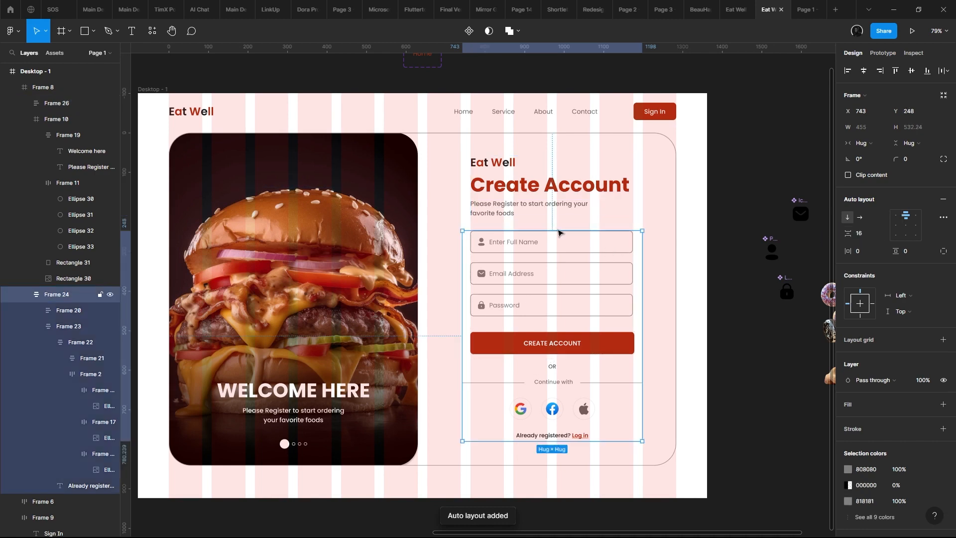
pyautogui.doubleClick(521, 191)
pyautogui.moveTo(554, 253); pyautogui.dragTo(507, 170)
pyautogui.click(532, 194)
pyautogui.keyDown('shift'); pyautogui.click(533, 138); pyautogui.keyUp('shift')
pyautogui.click(867, 71)
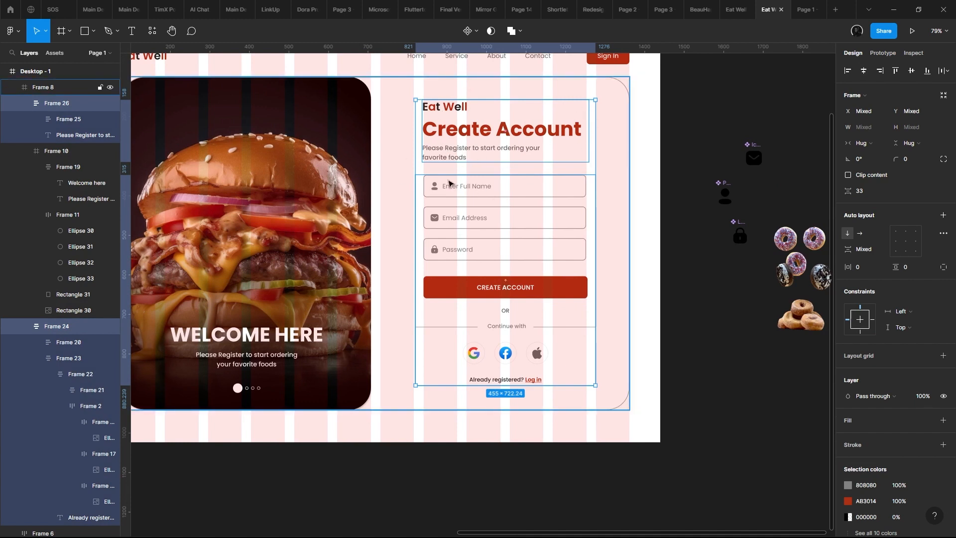
pyautogui.hotkey('shift', 'a')
pyautogui.press('alt')
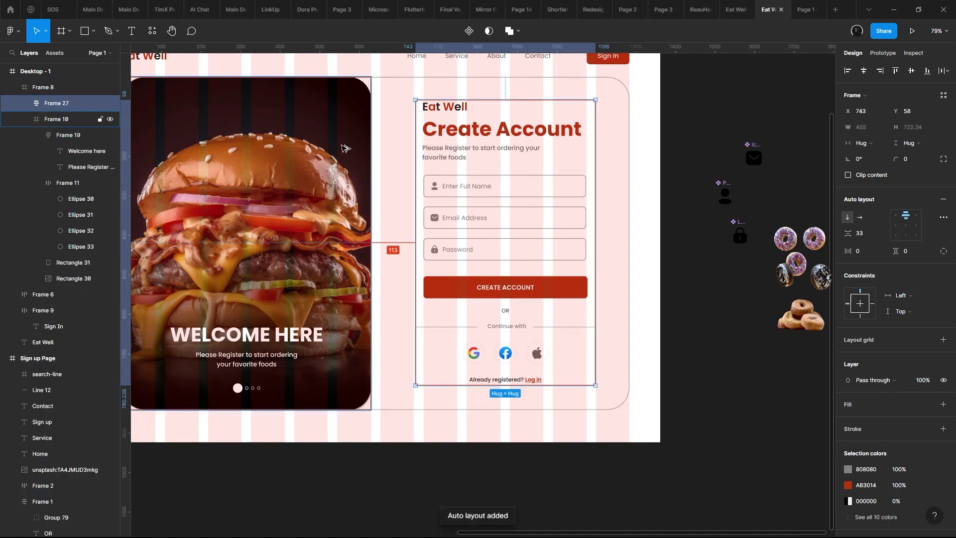